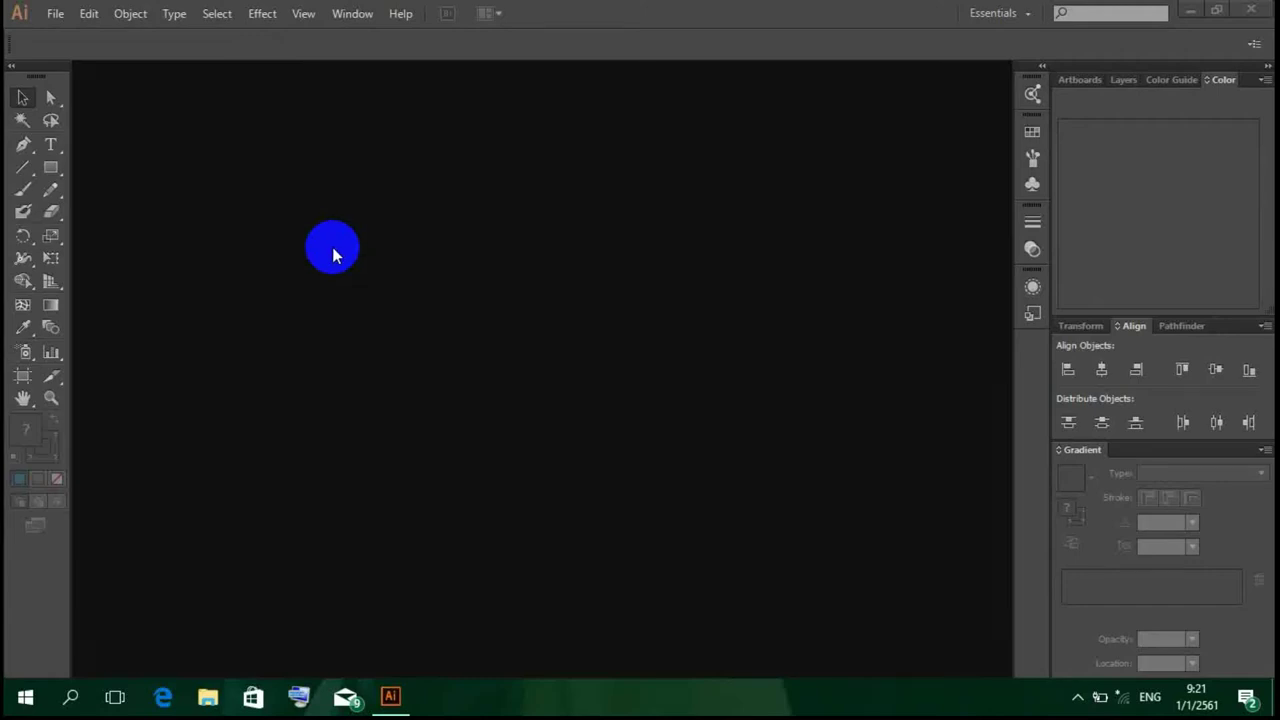
# Step: Start a new 1024 × 768 document and switch its colour mode to RGB
pyautogui.click(58, 20)
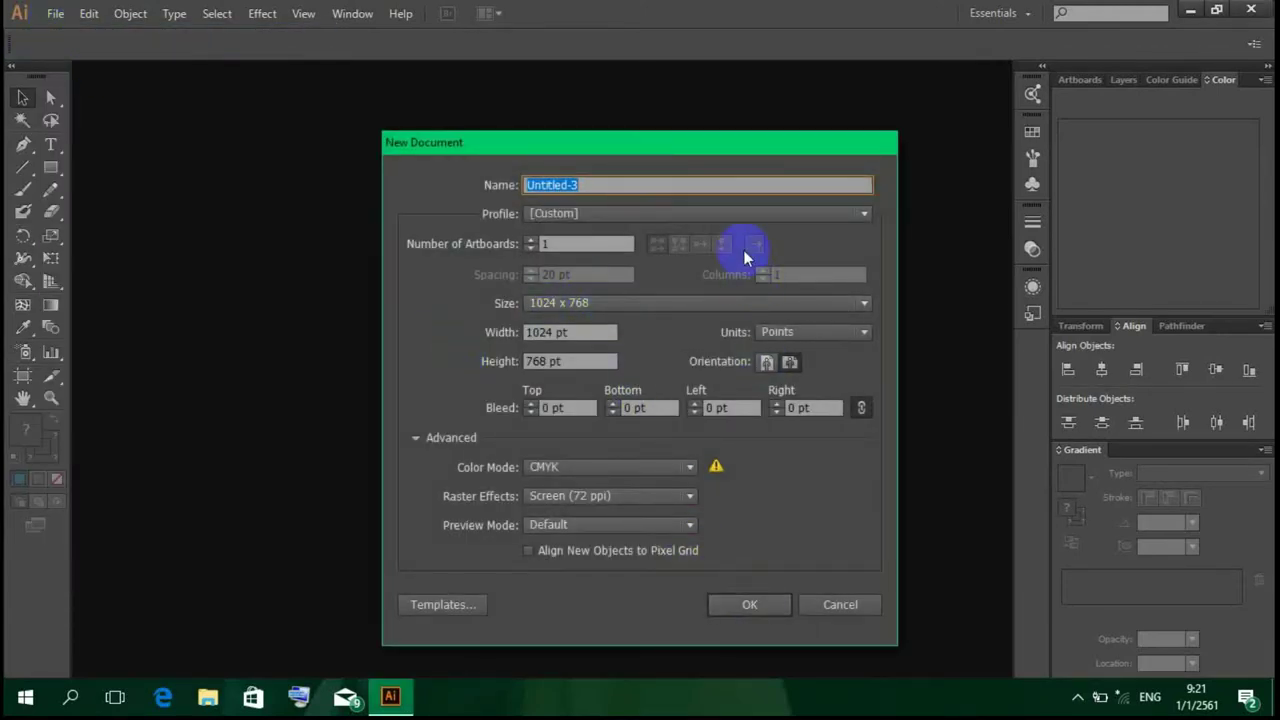
pyautogui.click(735, 605)
pyautogui.click(687, 469)
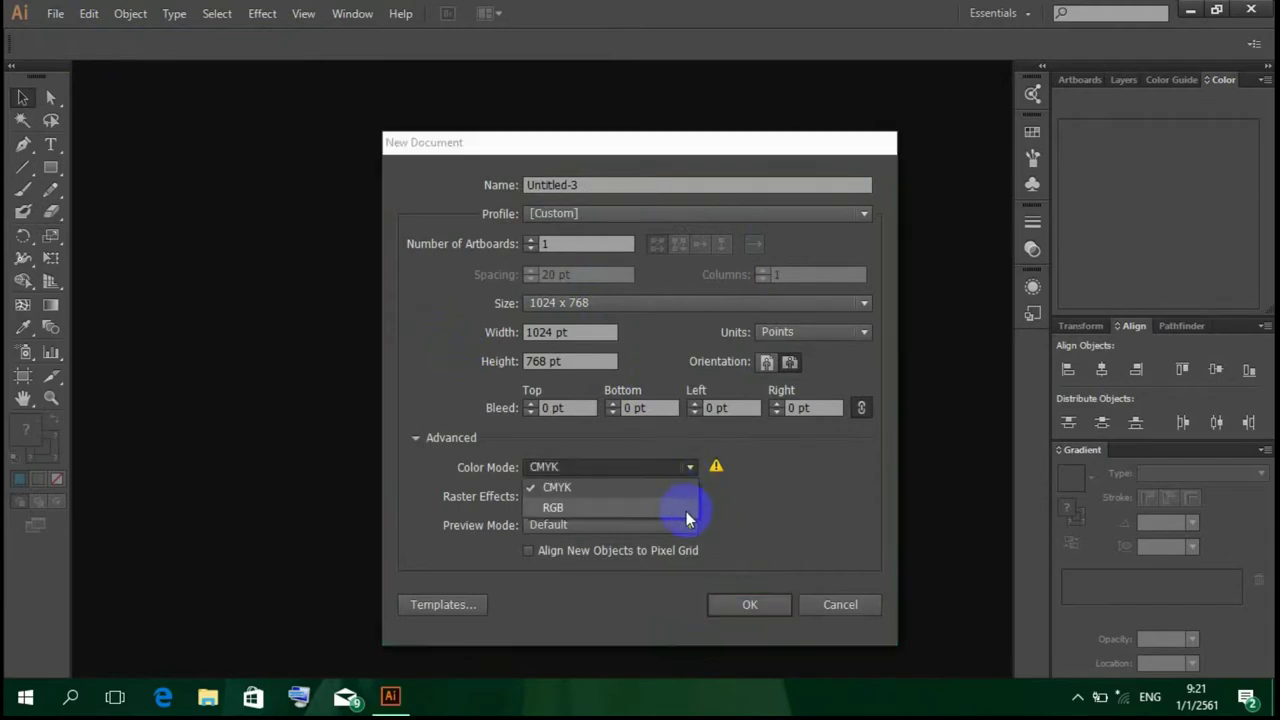
pyautogui.click(686, 508)
pyautogui.click(760, 604)
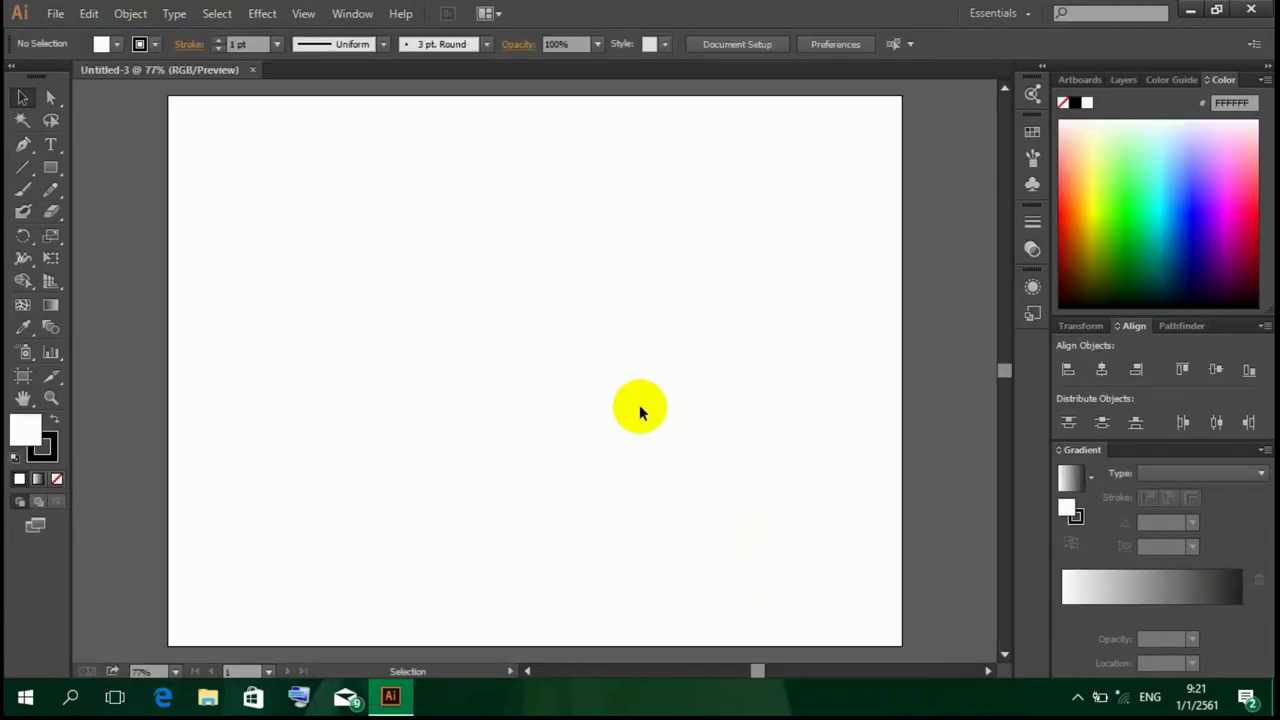
# Step: Place the photo IMG_20170912_175055.jpg from the Desktop onto the artboard
pyautogui.click(55, 13)
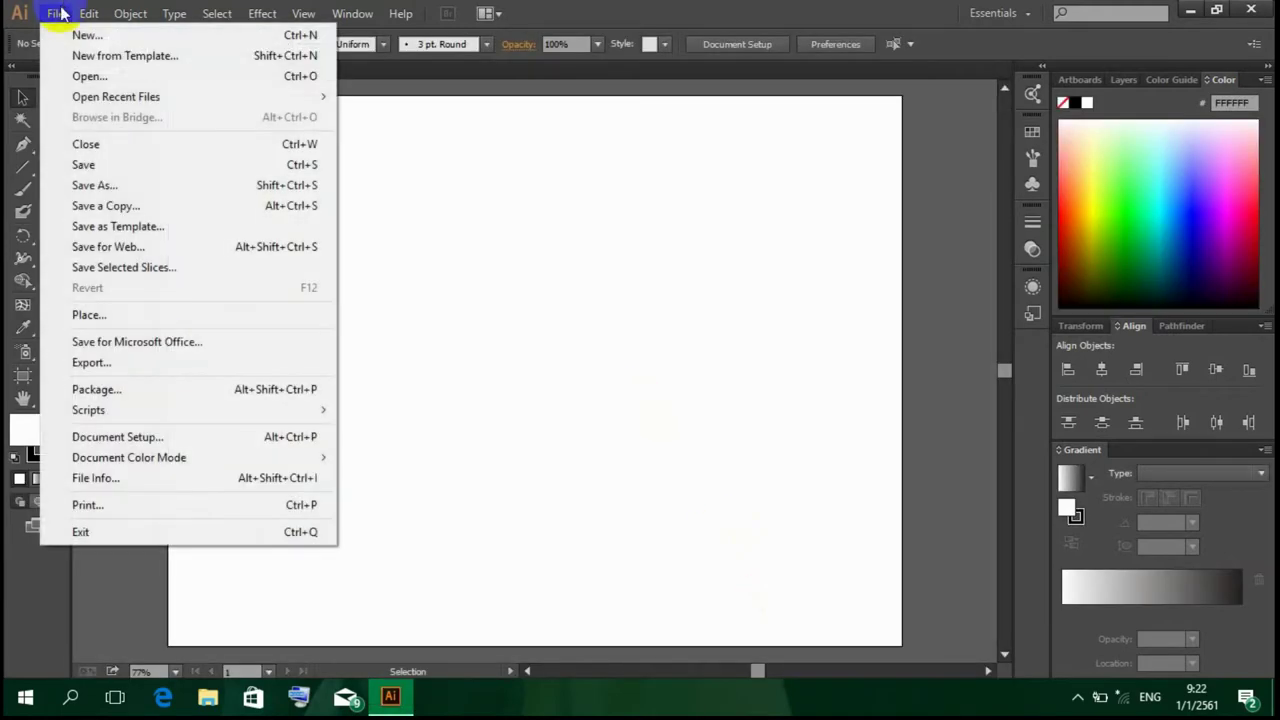
pyautogui.click(122, 318)
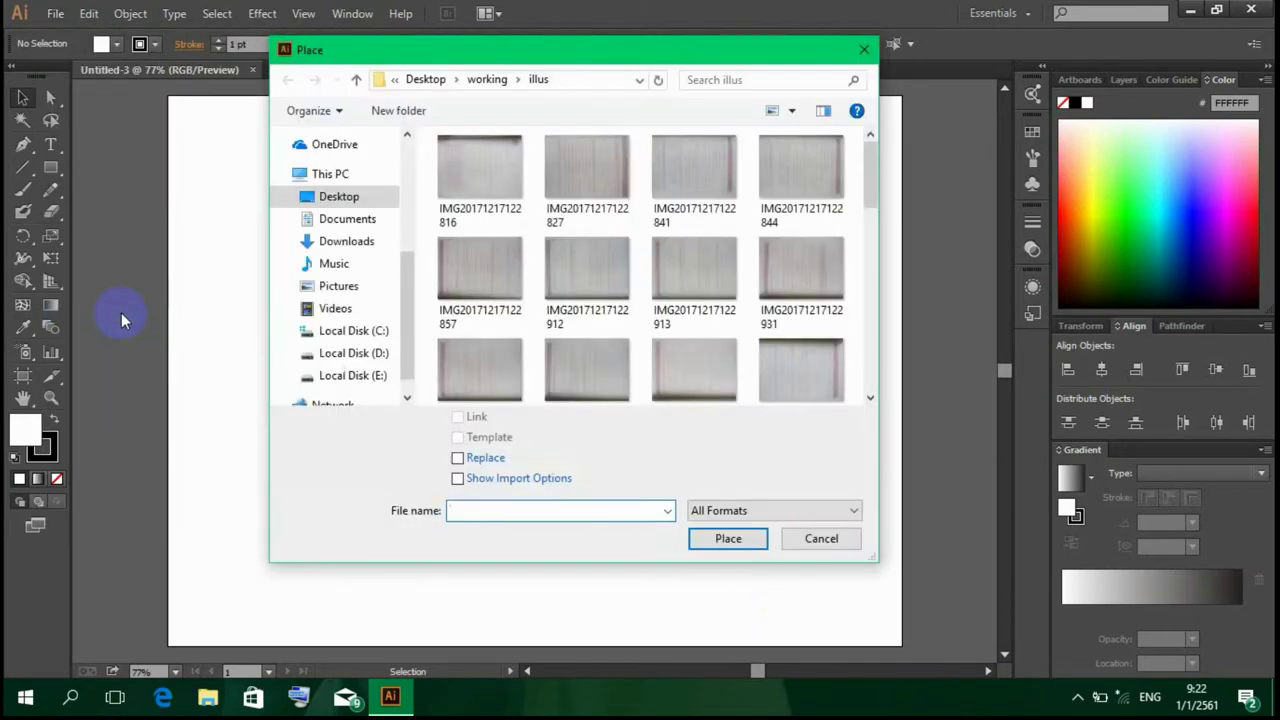
pyautogui.click(337, 198)
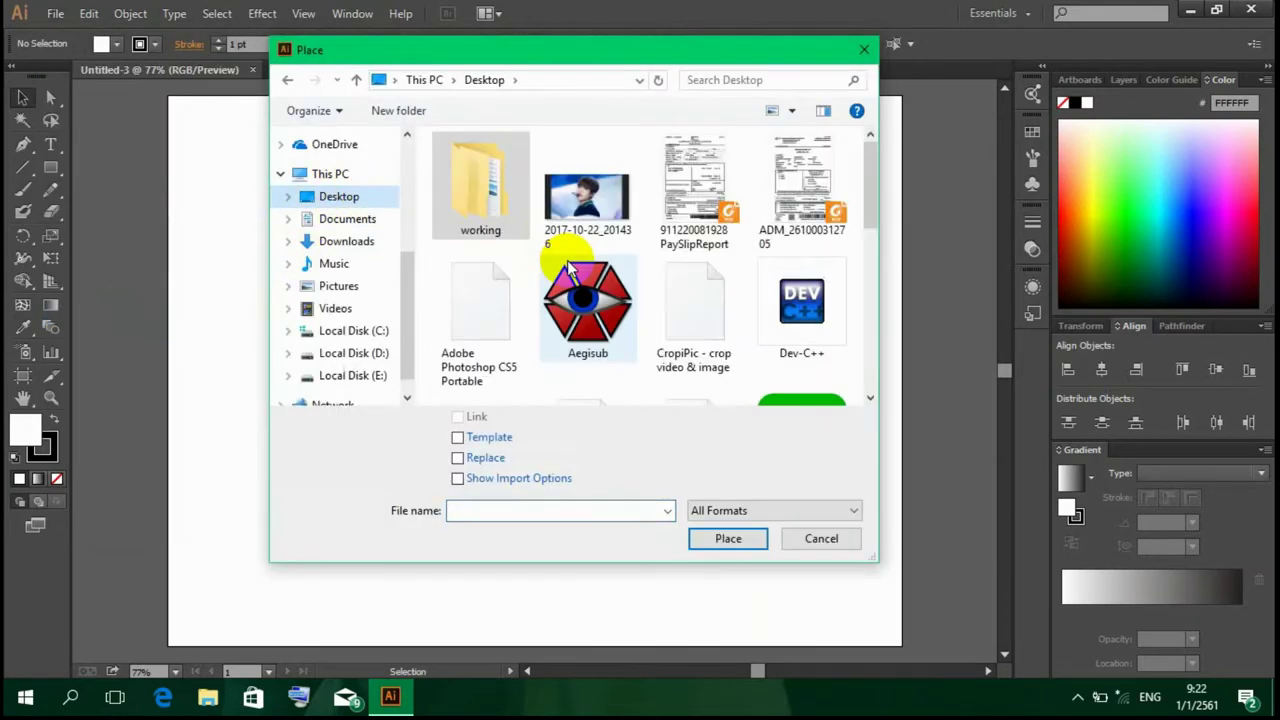
pyautogui.scroll(-3, 549, 251)
pyautogui.click(515, 225)
pyautogui.click(713, 530)
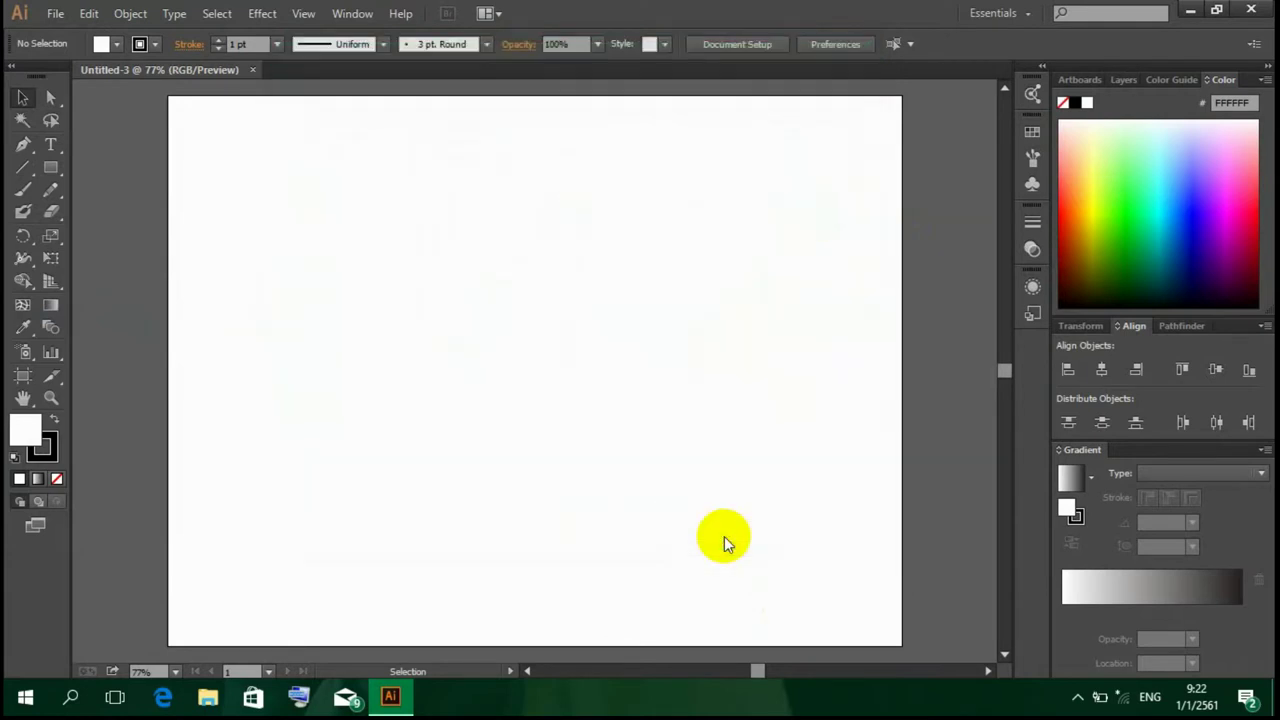
pyautogui.click(318, 197)
# Step: Enlarge and centre the photo so it fills most of the artboard, then deselect it
pyautogui.moveTo(491, 309); pyautogui.dragTo(737, 463)
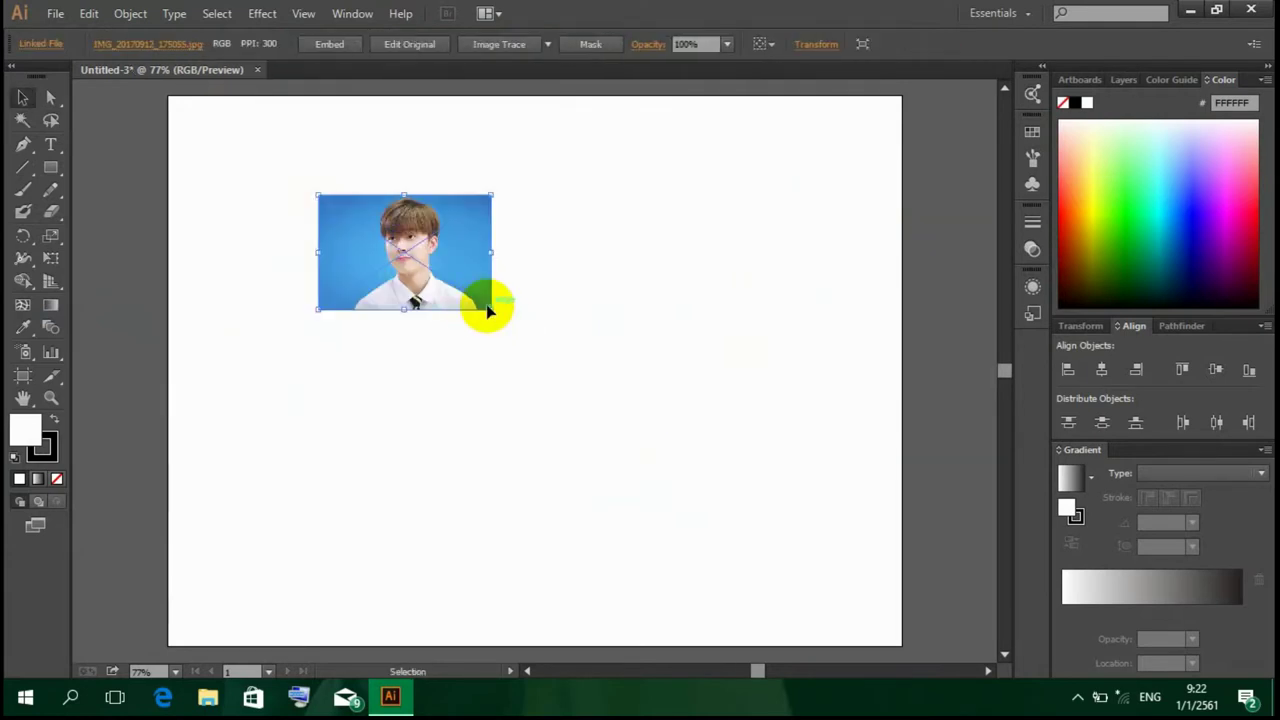
pyautogui.moveTo(658, 368); pyautogui.dragTo(563, 379)
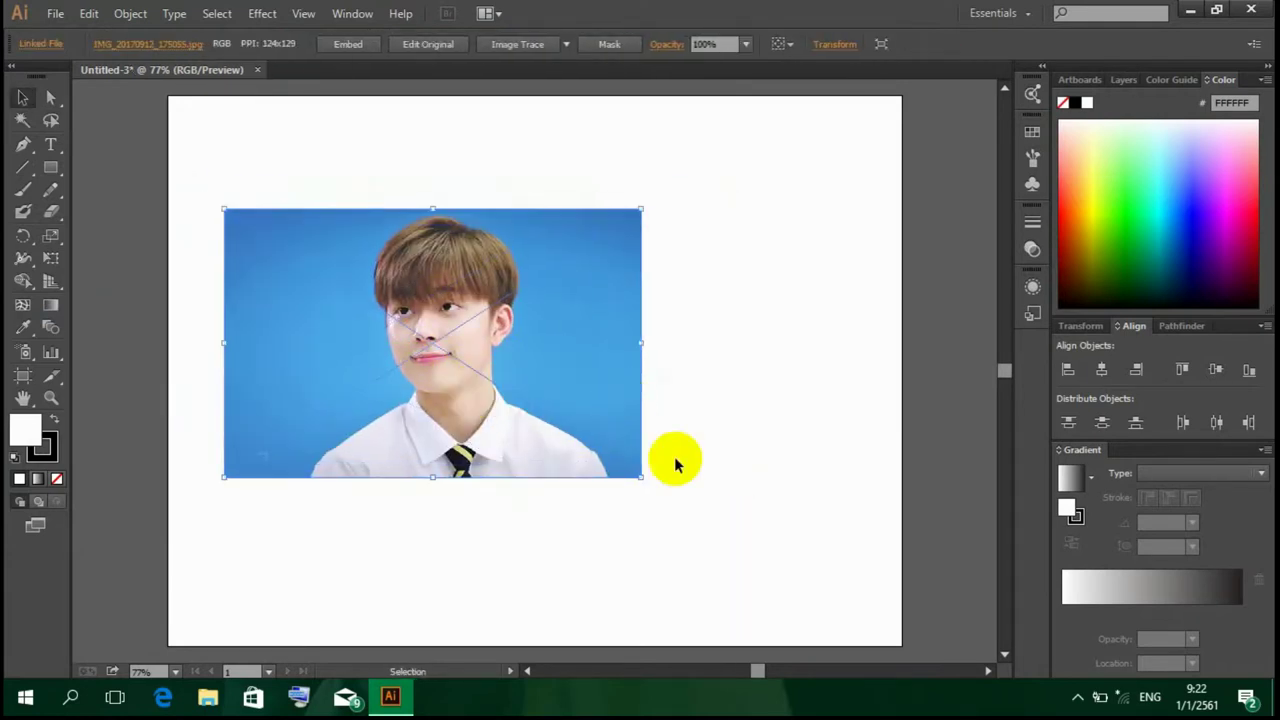
pyautogui.moveTo(640, 477); pyautogui.dragTo(773, 573)
pyautogui.moveTo(683, 510); pyautogui.dragTo(708, 482)
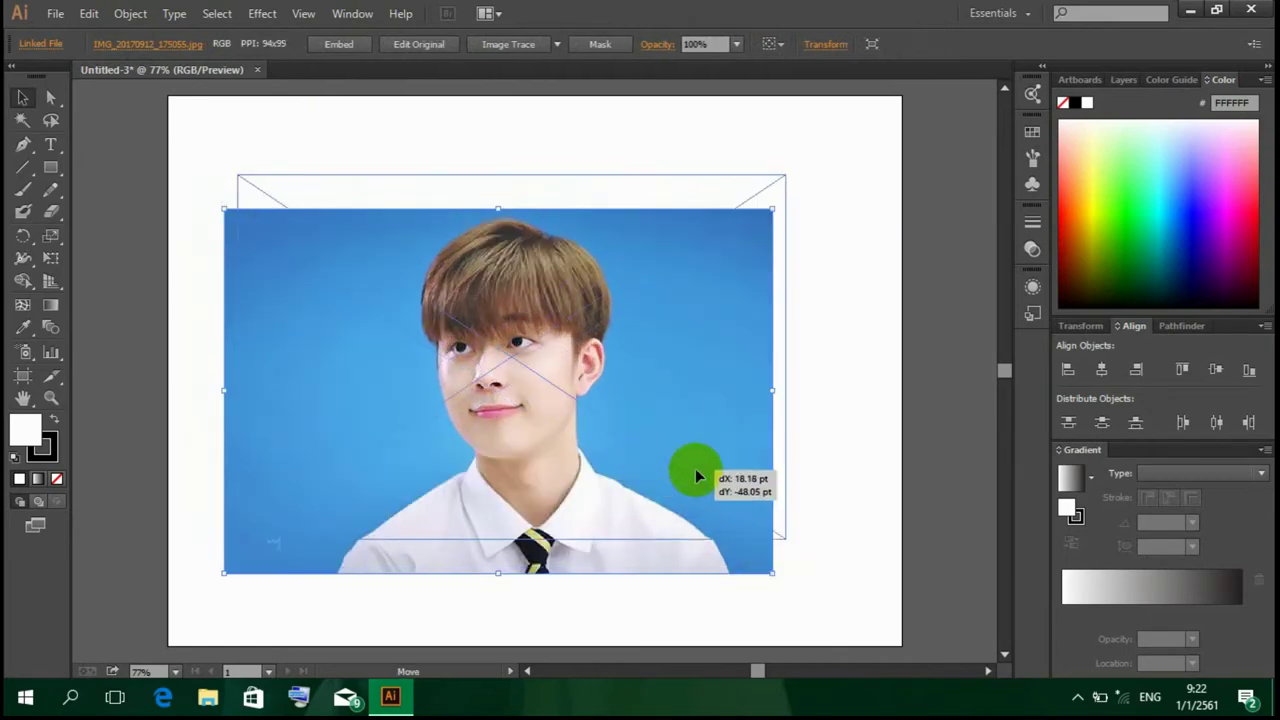
pyautogui.click(814, 451)
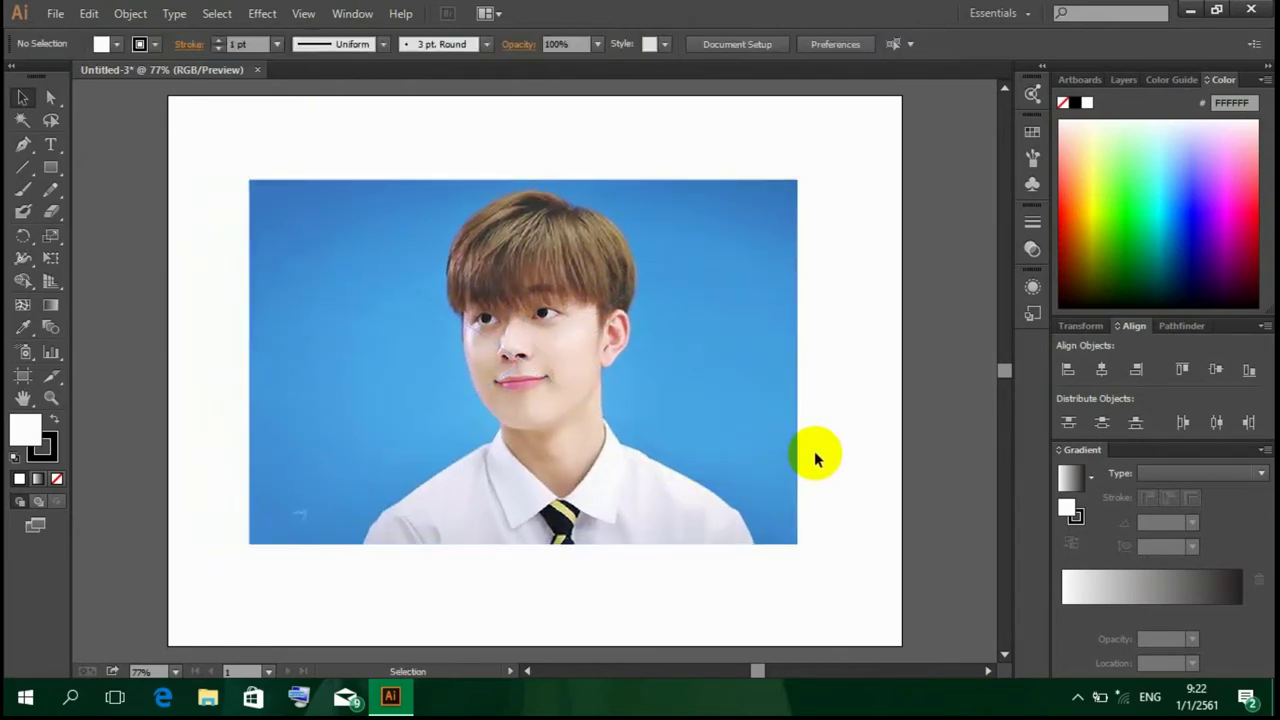
# Step: Zoom to 200% on the face and lock the photo layer
pyautogui.hotkey('ctrl', '=')
pyautogui.hotkey('ctrl', '=')
pyautogui.hotkey('ctrl', '=')
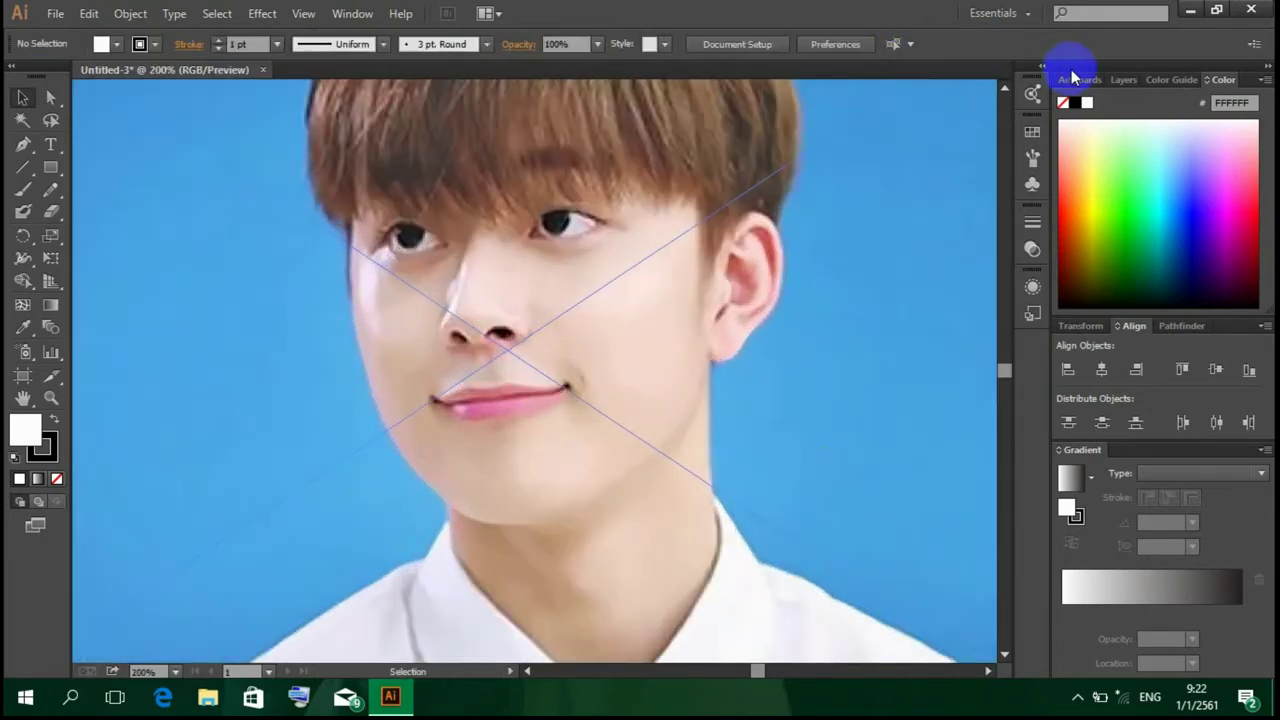
pyautogui.click(1079, 79)
pyautogui.click(1110, 104)
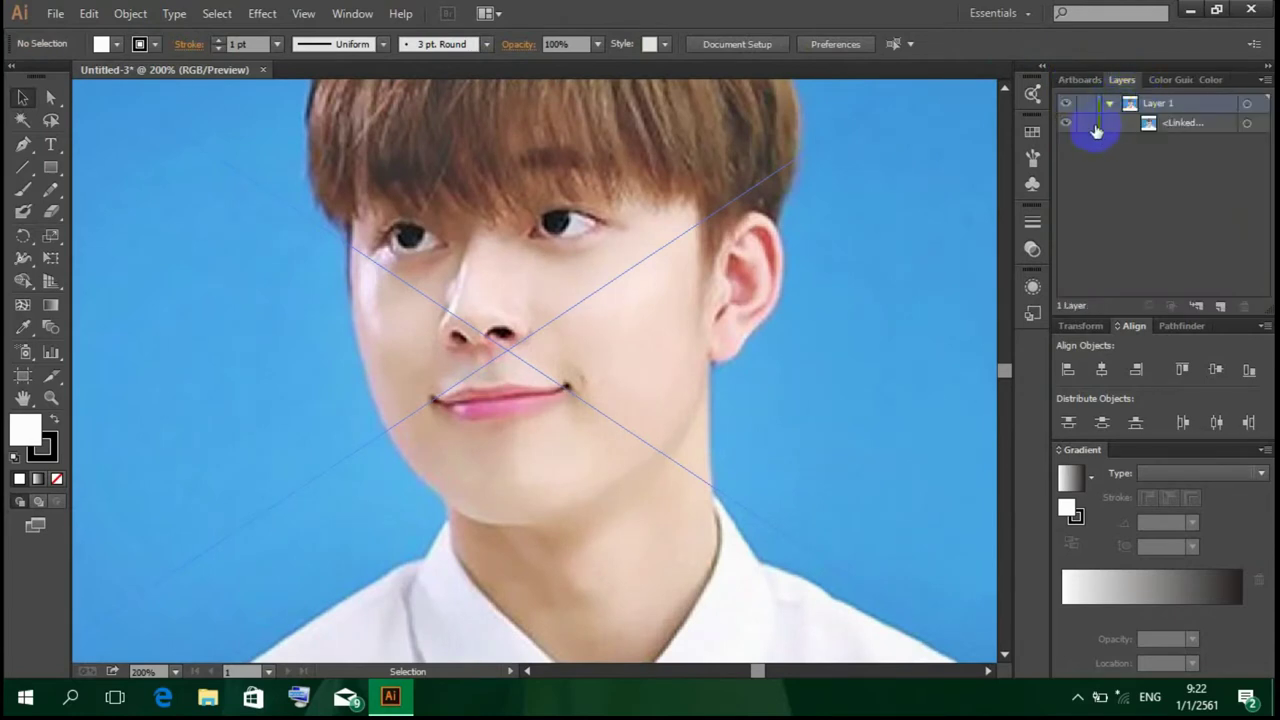
pyautogui.click(1216, 81)
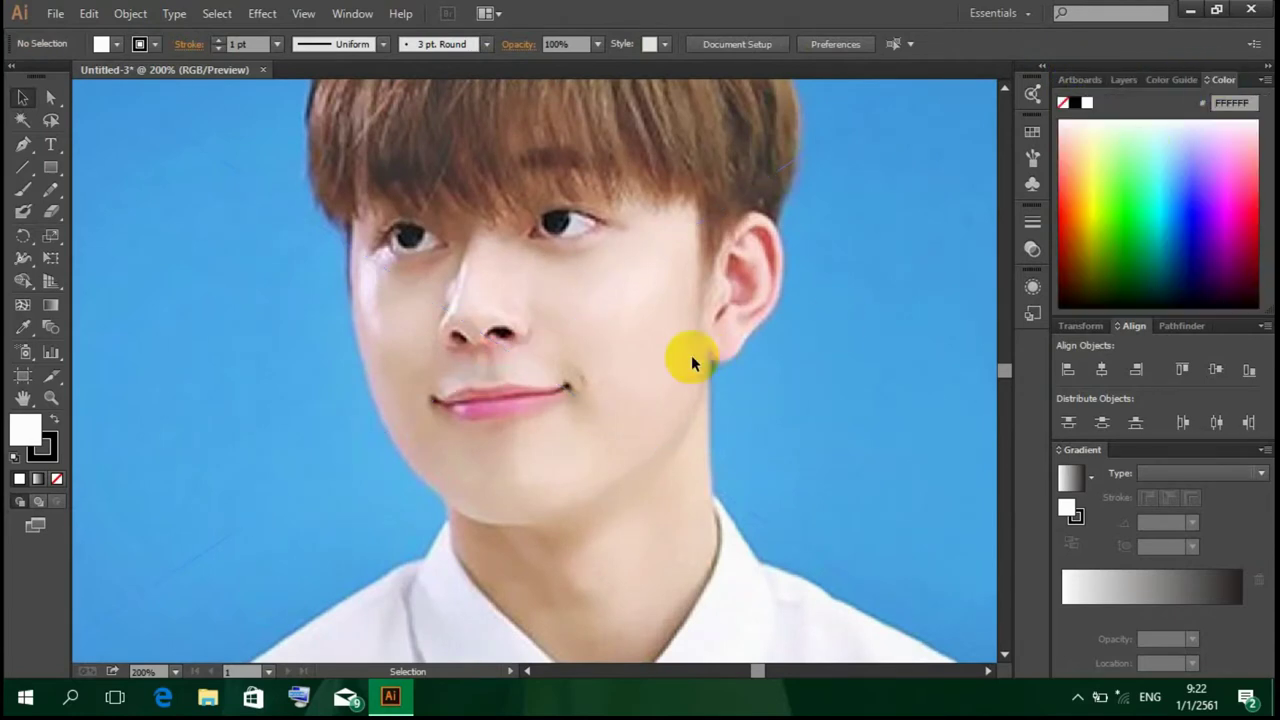
pyautogui.scroll(3, 691, 355)
# Step: Start a Pen outline at the hairline, run it down the left cheek, and set fill to None
pyautogui.click(23, 143)
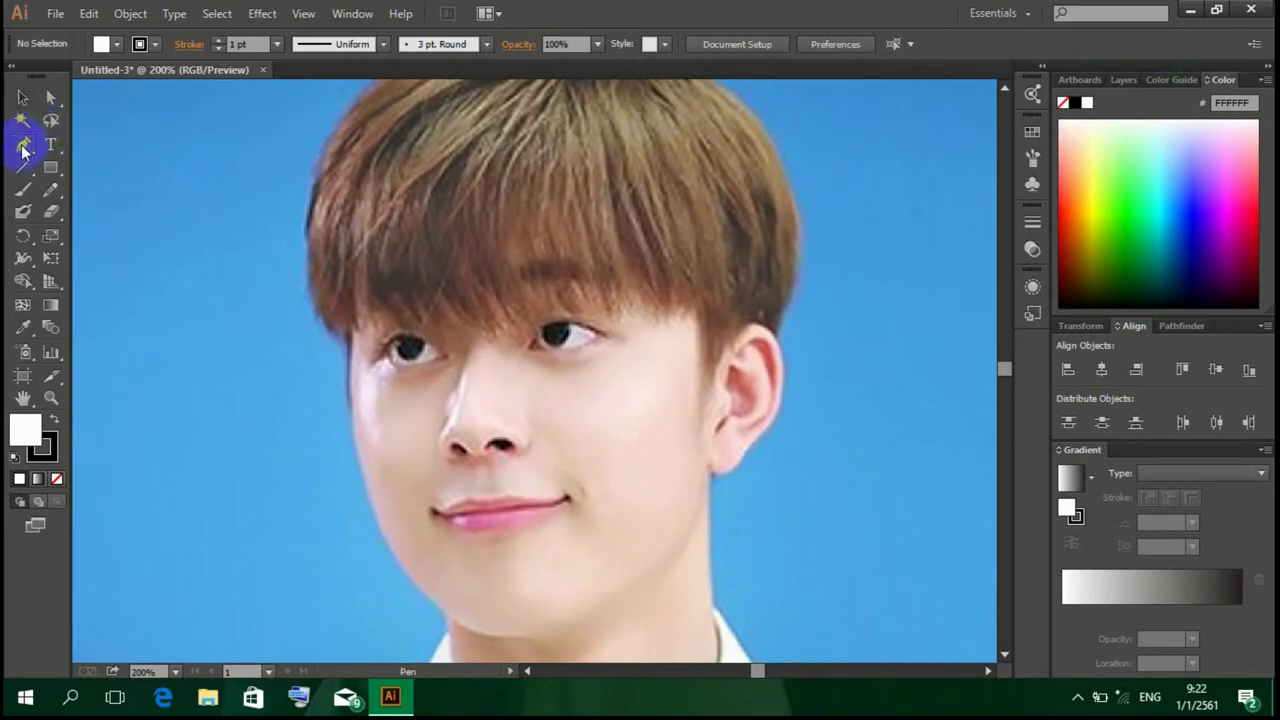
pyautogui.scroll(-1, 180, 170)
pyautogui.scroll(-4, 240, 250)
pyautogui.scroll(4, 290, 255)
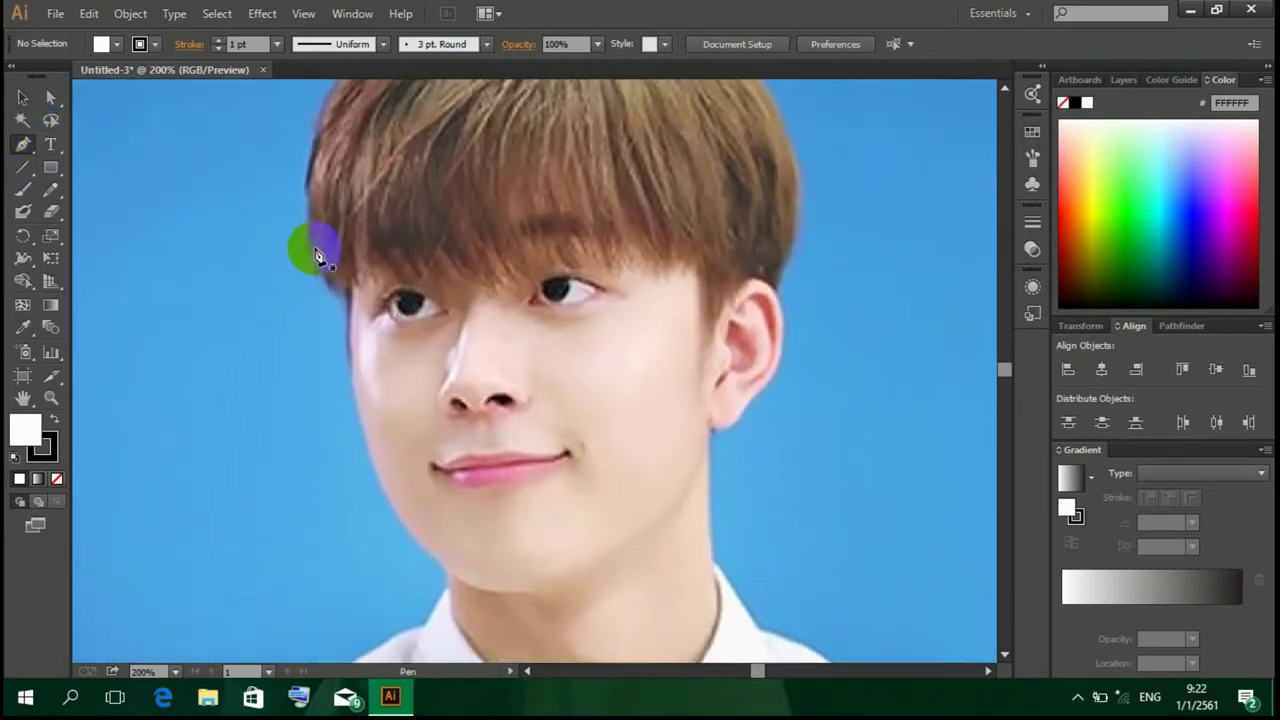
pyautogui.scroll(1, 340, 255)
pyautogui.click(351, 234)
pyautogui.click(348, 385)
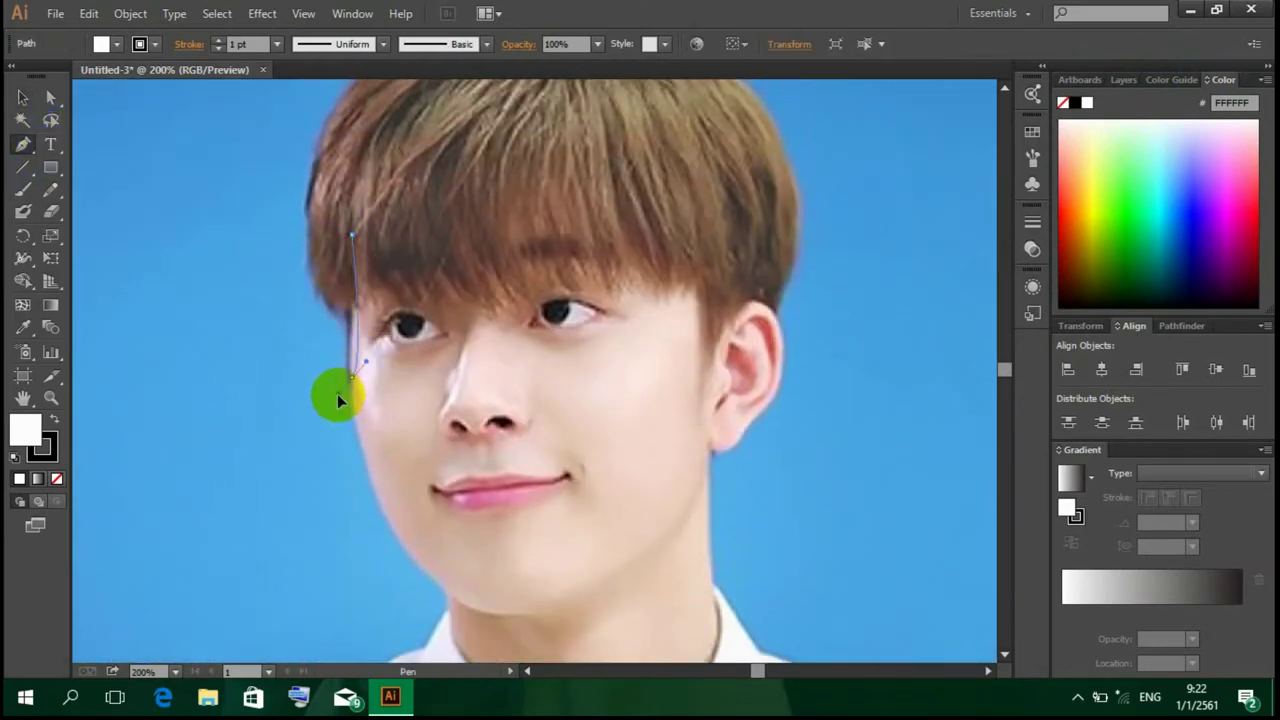
pyautogui.scroll(-3, 355, 400)
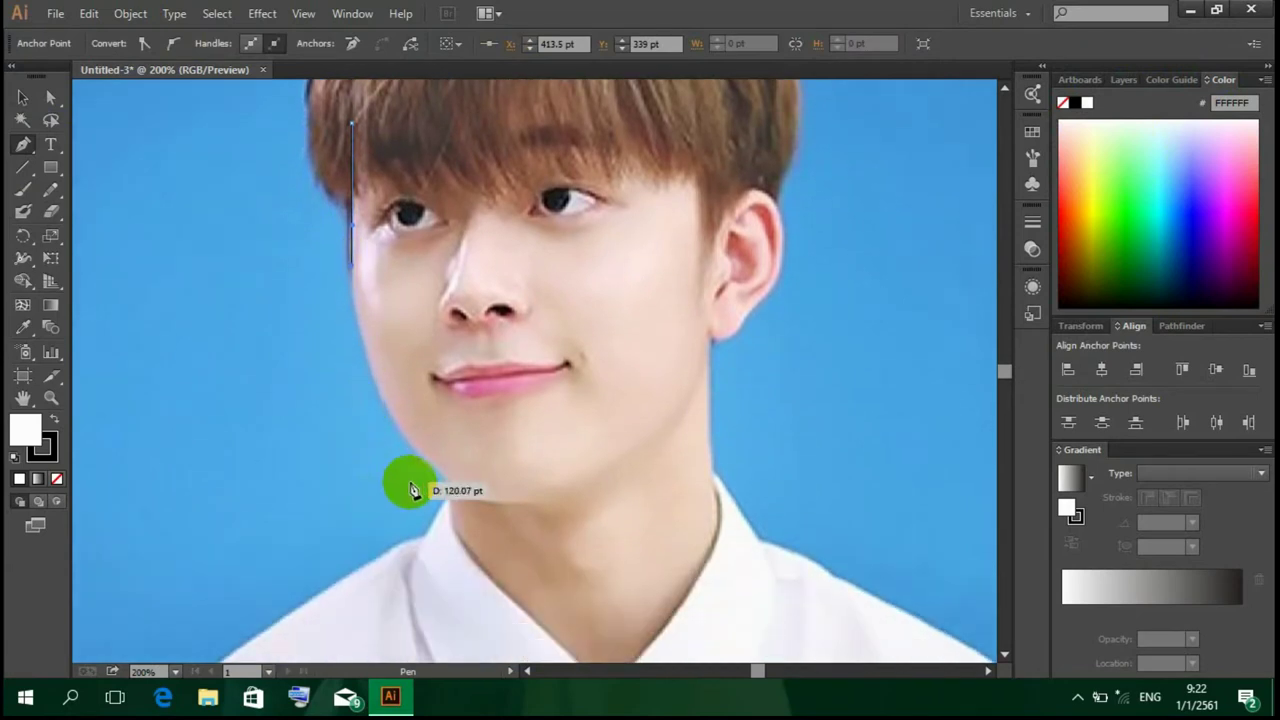
pyautogui.click(391, 412)
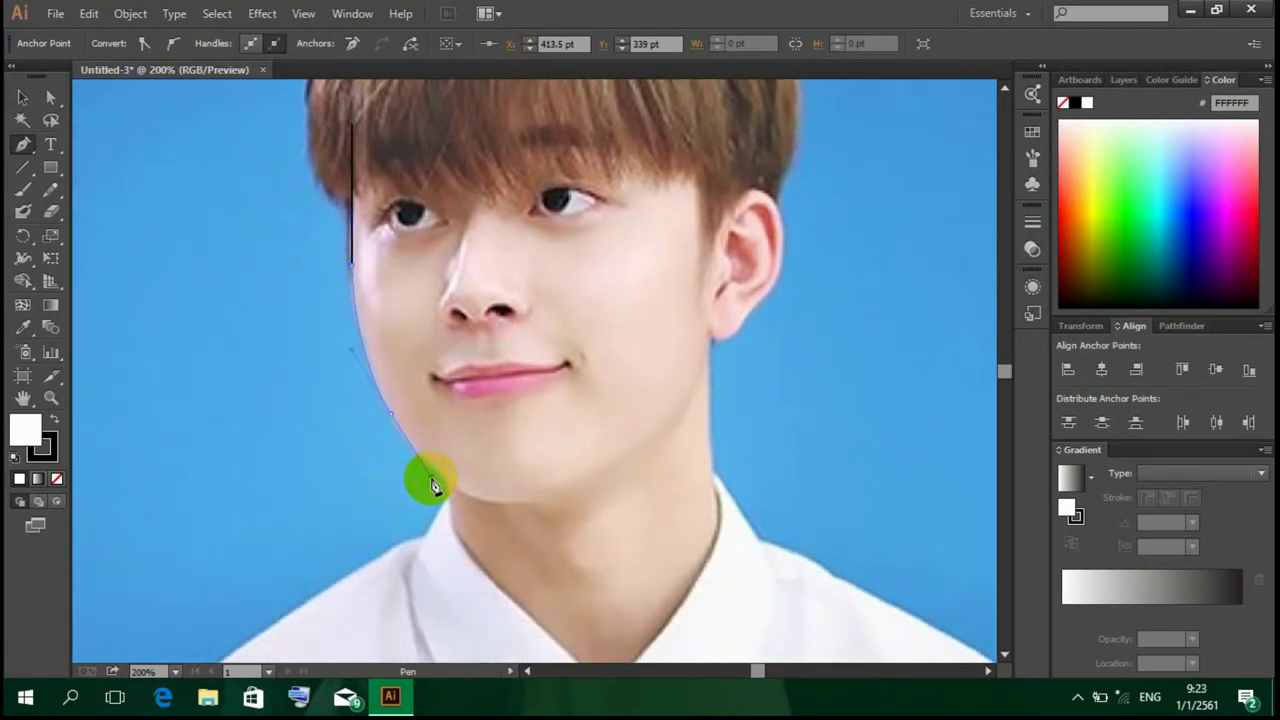
pyautogui.click(390, 412)
pyautogui.click(57, 478)
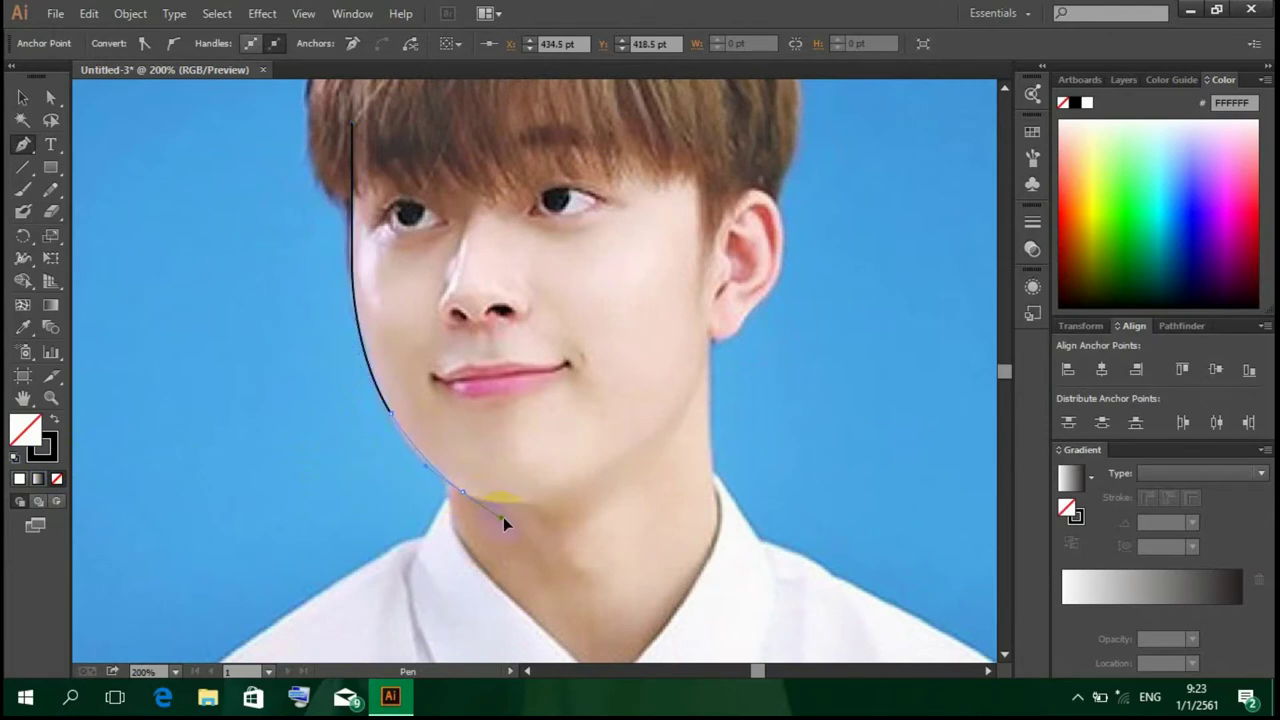
# Step: Continue the outline with curved anchors along the chin, jawline and around the ear
pyautogui.click(462, 493)
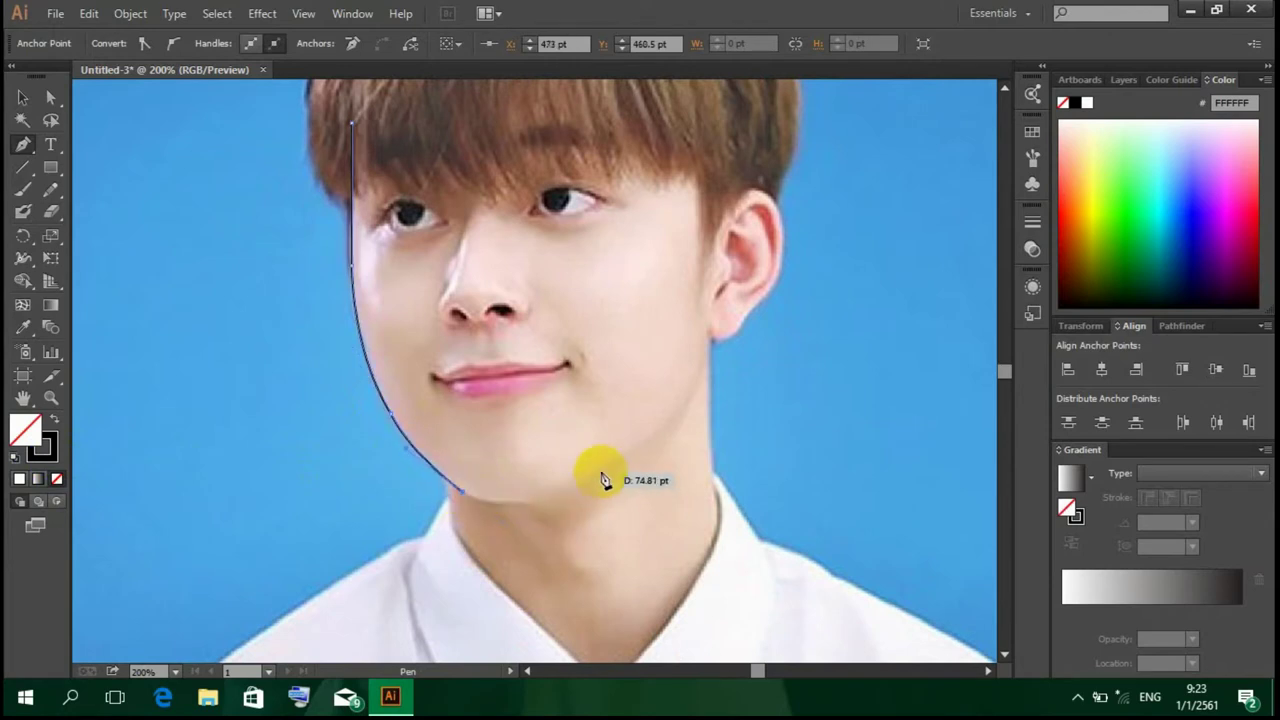
pyautogui.moveTo(600, 471); pyautogui.dragTo(684, 420)
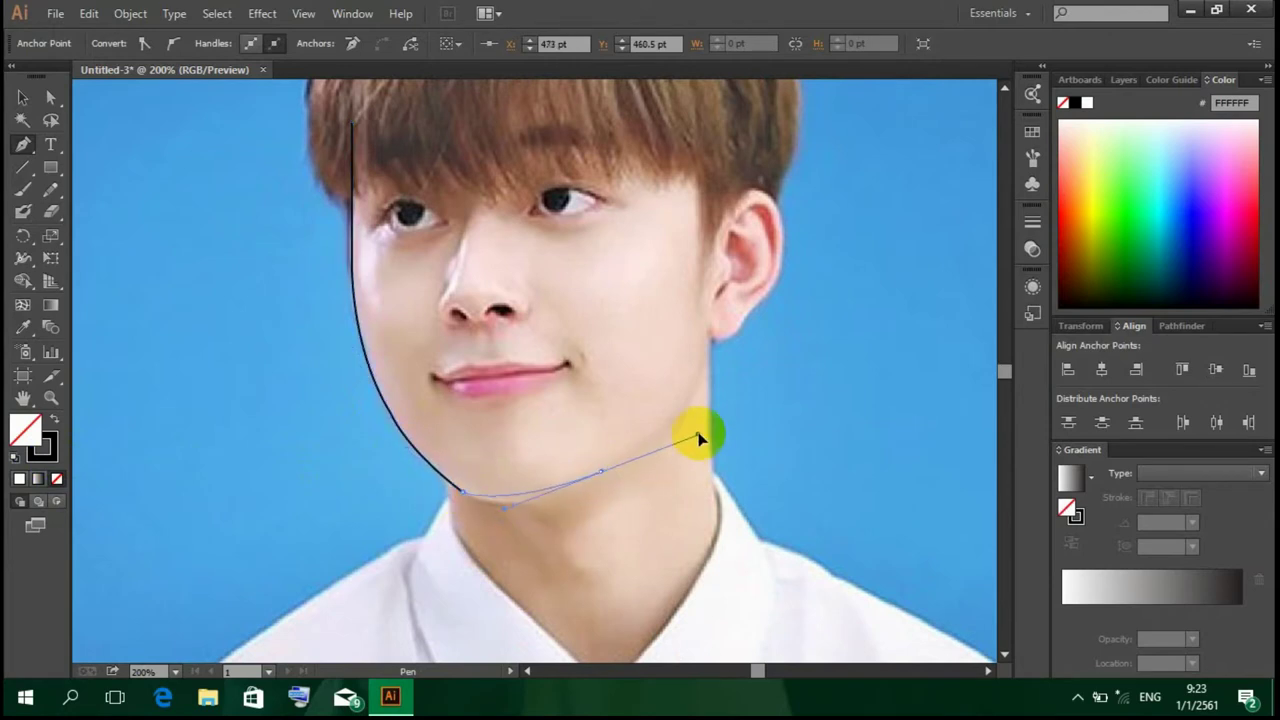
pyautogui.click(600, 471)
pyautogui.moveTo(709, 327); pyautogui.dragTo(737, 264)
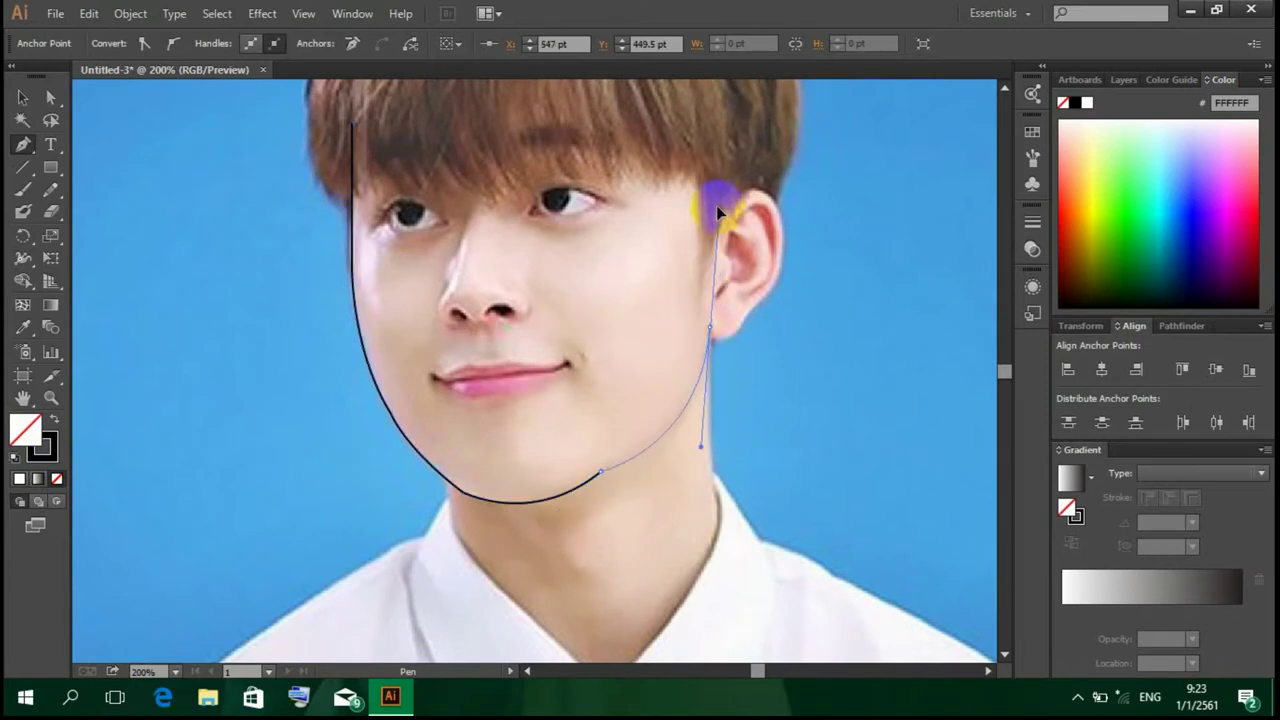
pyautogui.moveTo(716, 205); pyautogui.dragTo(734, 198)
pyautogui.click(712, 330)
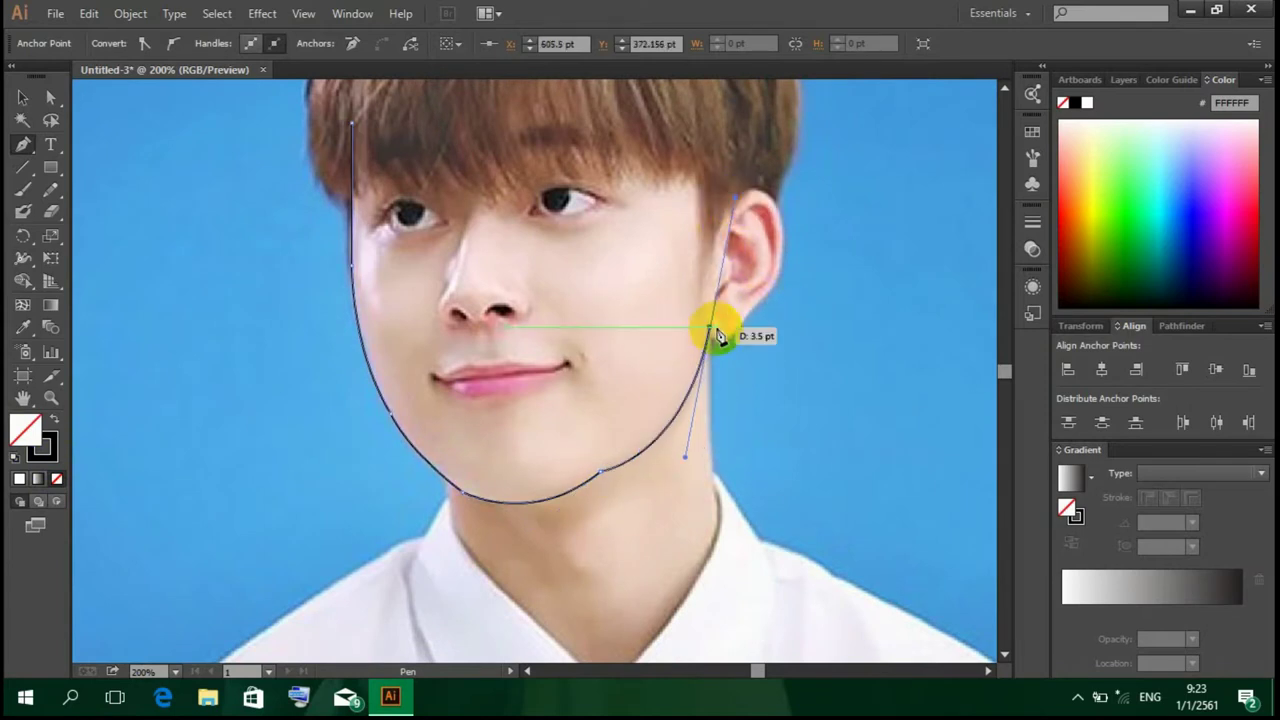
pyautogui.scroll(3, 709, 330)
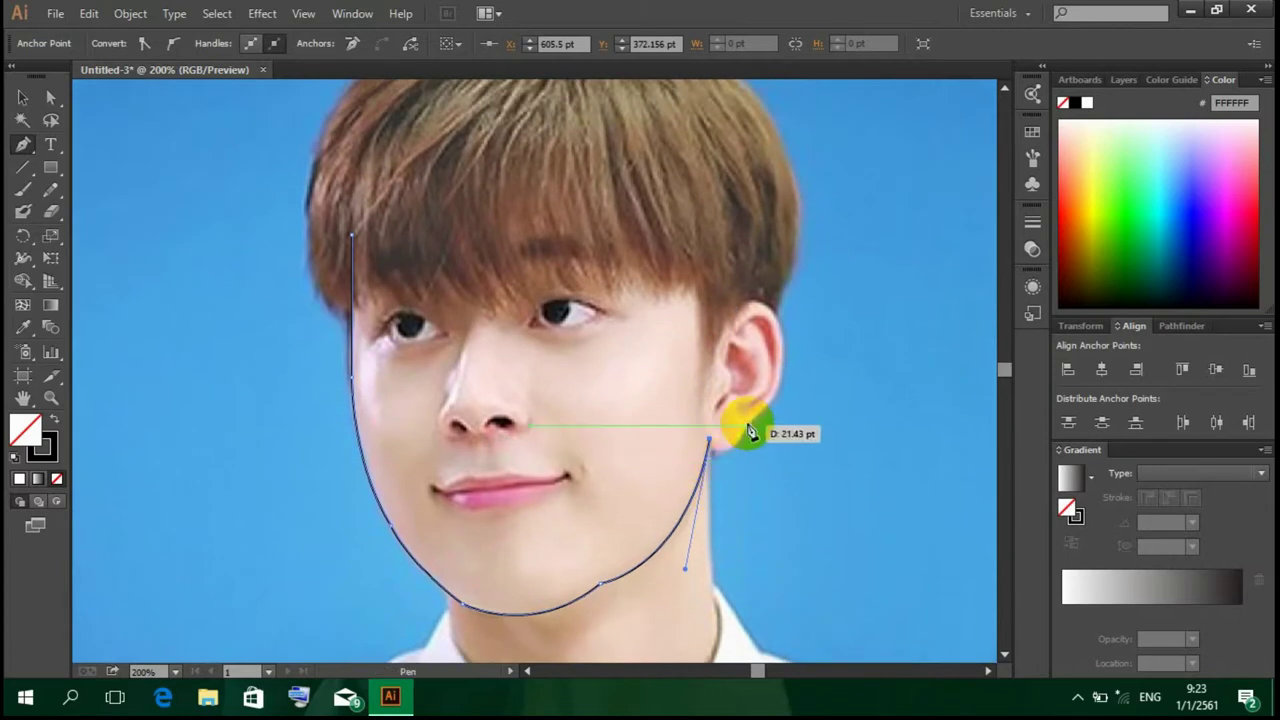
pyautogui.moveTo(749, 427); pyautogui.dragTo(767, 392)
pyautogui.click(748, 424)
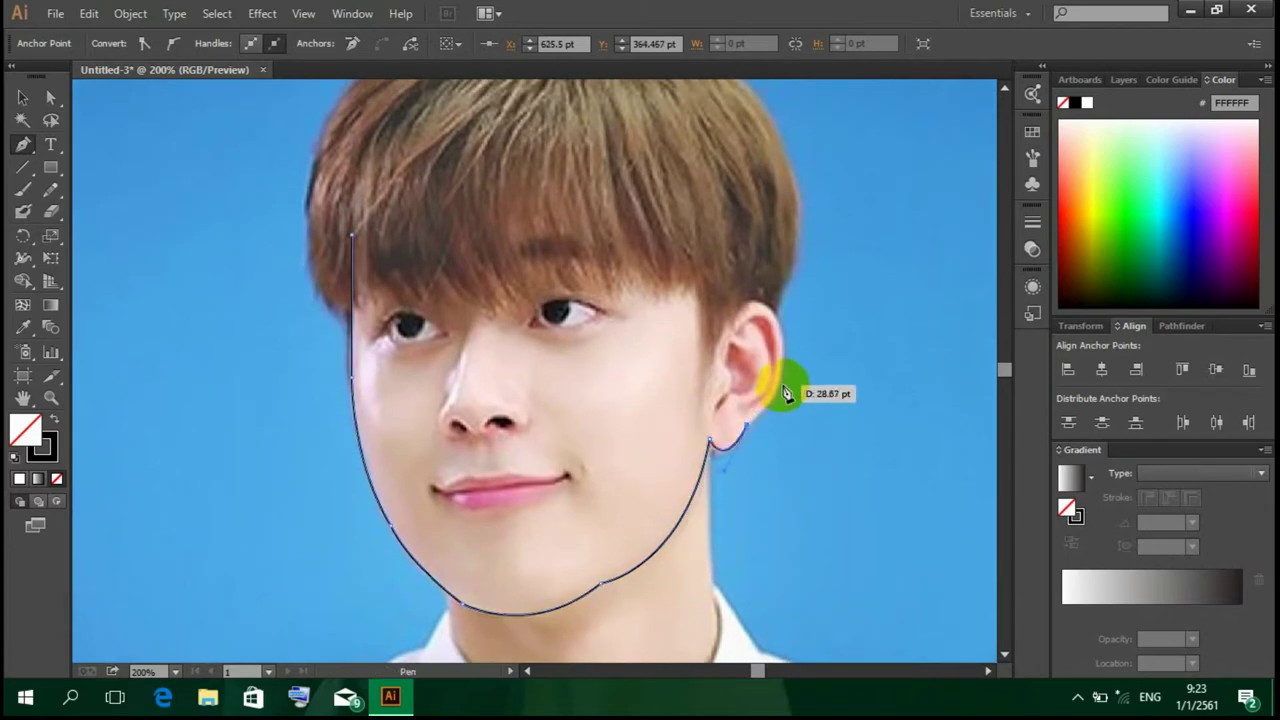
pyautogui.click(783, 393)
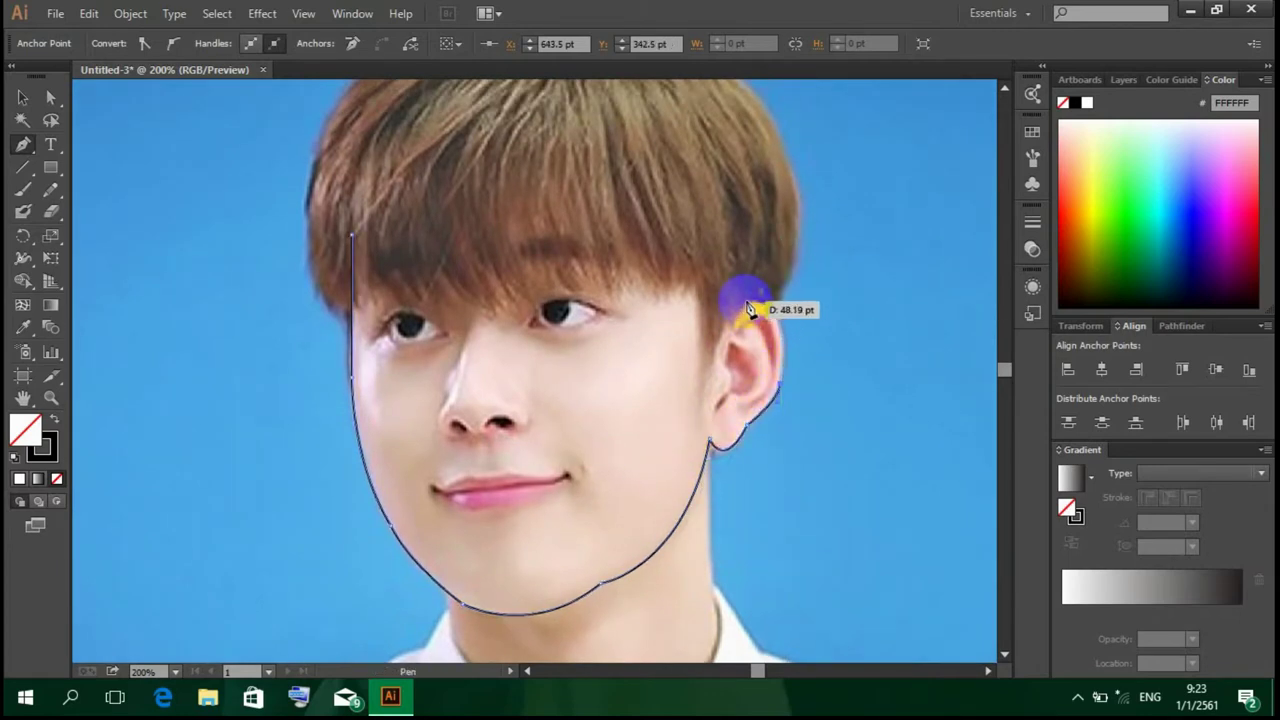
pyautogui.moveTo(783, 393)
pyautogui.mouseDown()
pyautogui.moveTo(704, 321)
pyautogui.moveTo(737, 354)
pyautogui.mouseUp()
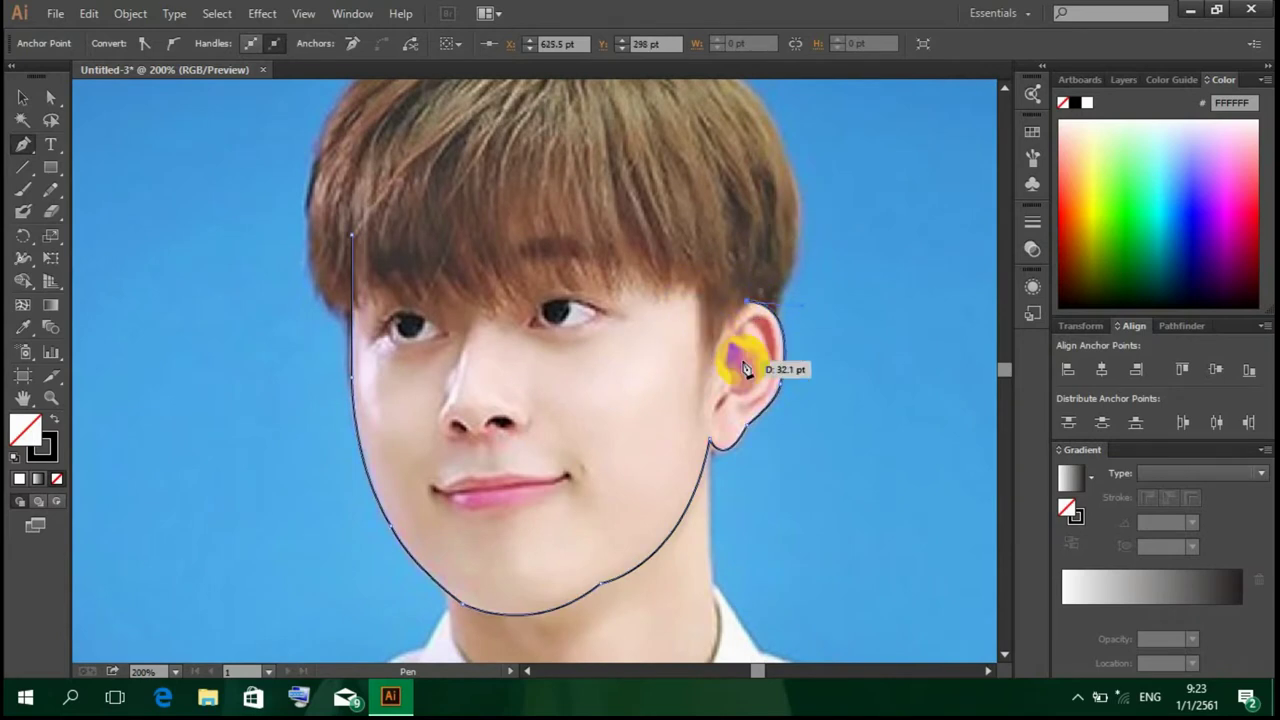
# Step: Trace across the top of the hair, close the outline, and smooth the jawline
pyautogui.moveTo(733, 200); pyautogui.dragTo(714, 214)
pyautogui.moveTo(677, 148); pyautogui.dragTo(694, 149)
pyautogui.moveTo(558, 138); pyautogui.dragTo(537, 135)
pyautogui.click(466, 140)
pyautogui.moveTo(395, 147); pyautogui.dragTo(350, 180)
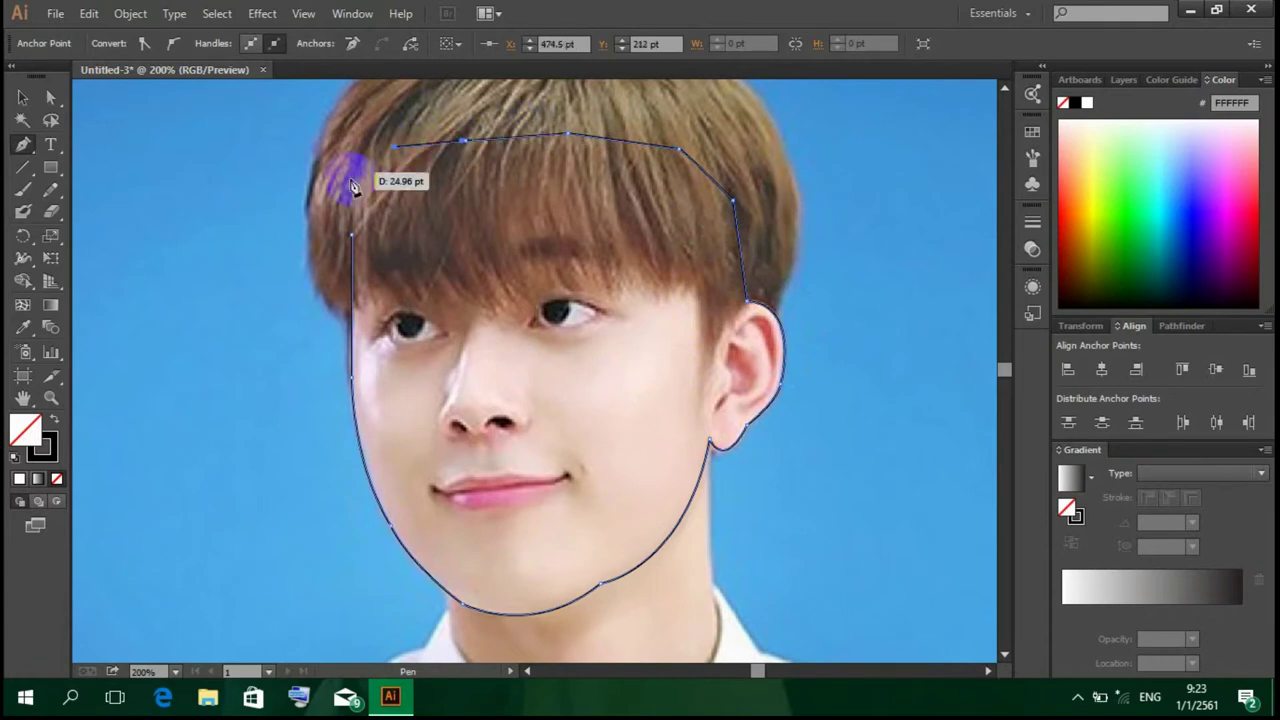
pyautogui.click(351, 235)
pyautogui.moveTo(48, 190); pyautogui.dragTo(84, 213)
pyautogui.click(84, 211)
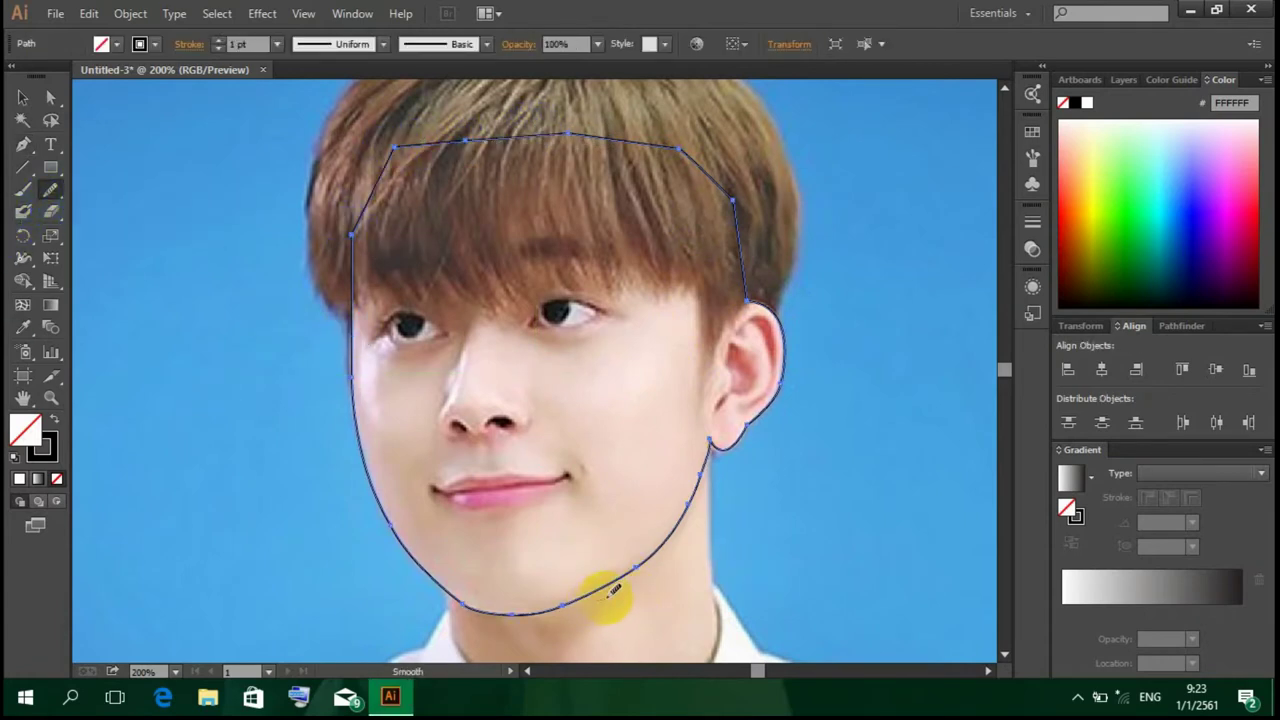
pyautogui.click(22, 97)
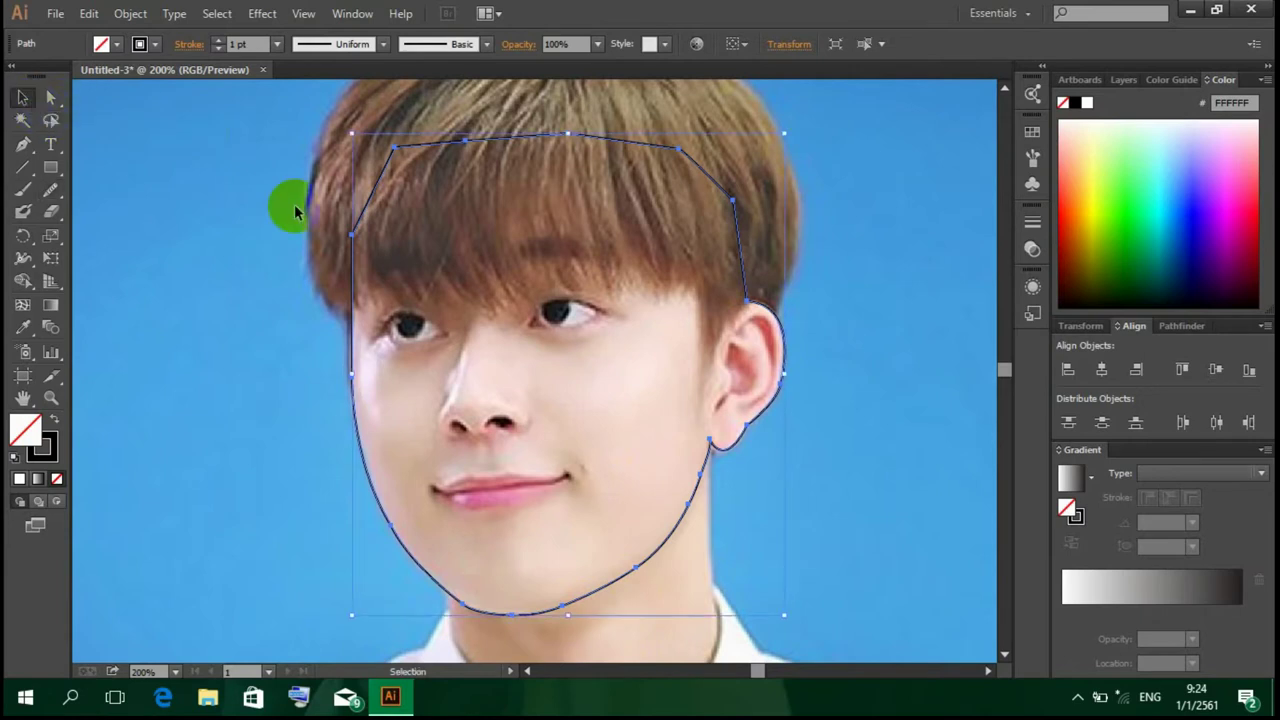
# Step: Zoom to 300% and recolour the face outline stroke purple (CD50FF)
pyautogui.hotkey('ctrl', '=')
pyautogui.scroll(-1, 323, 237)
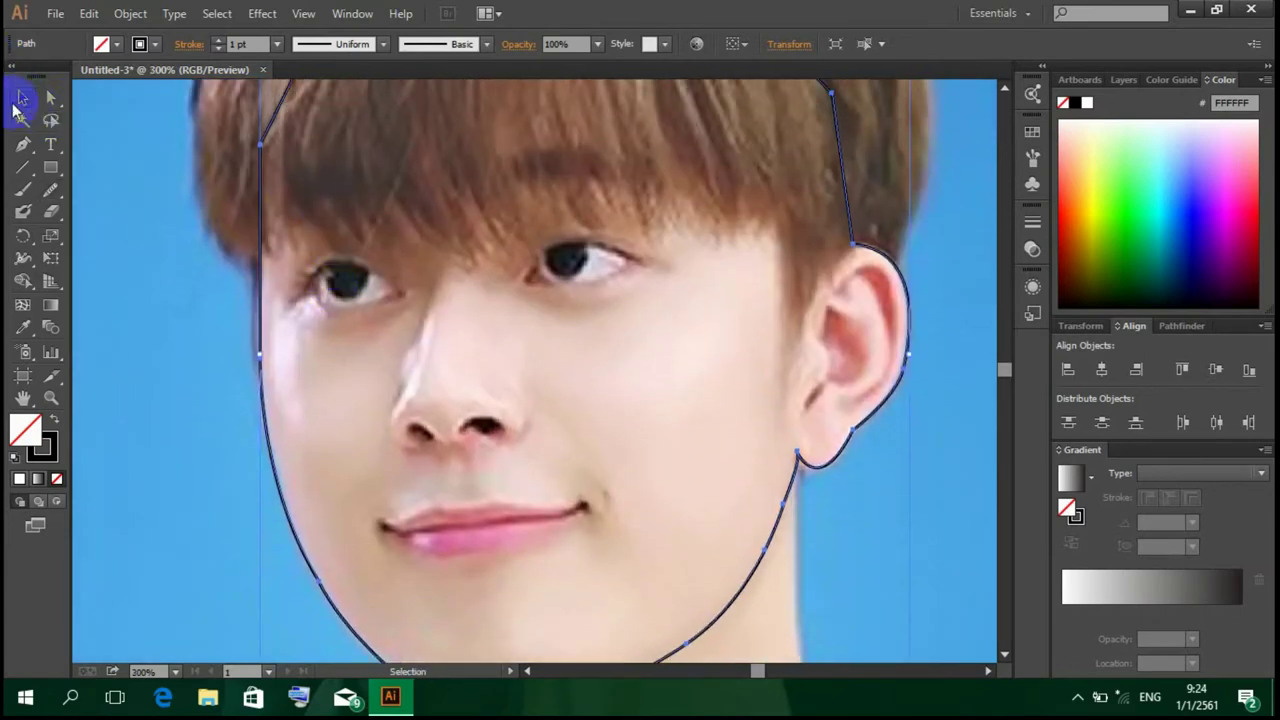
pyautogui.click(22, 143)
pyautogui.click(41, 447)
pyautogui.click(1212, 185)
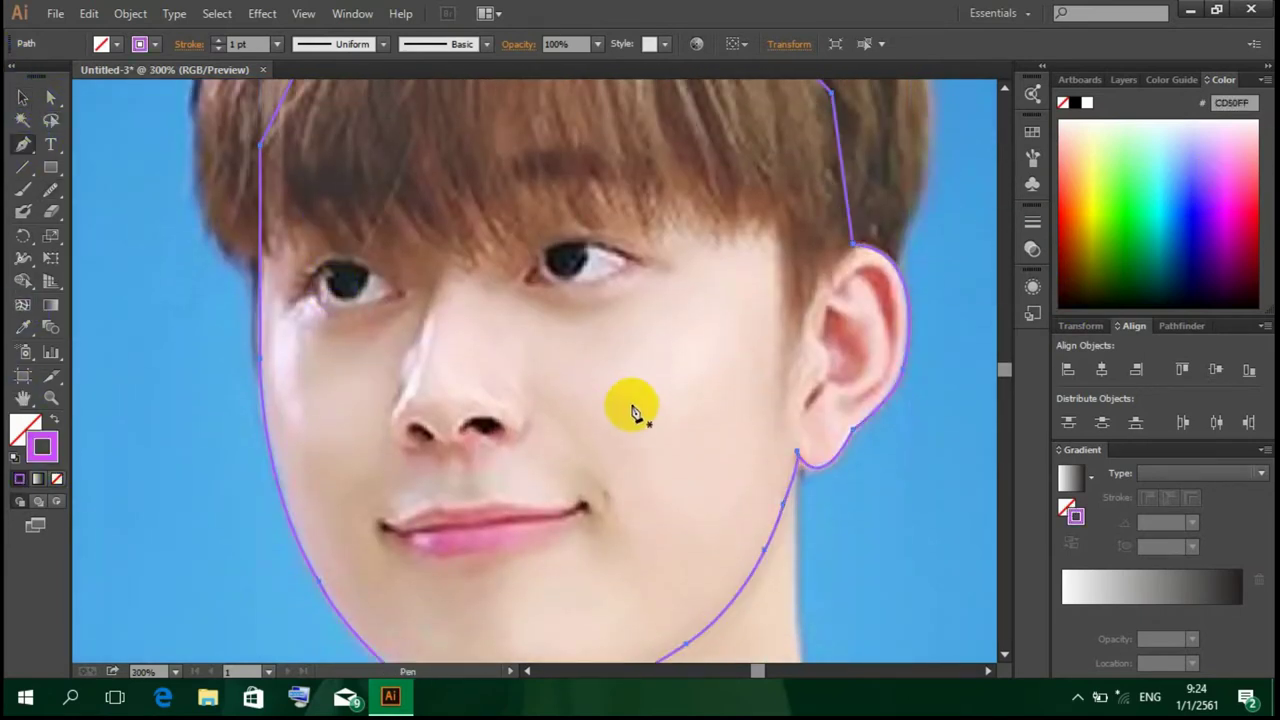
pyautogui.click(22, 119)
pyautogui.click(614, 366)
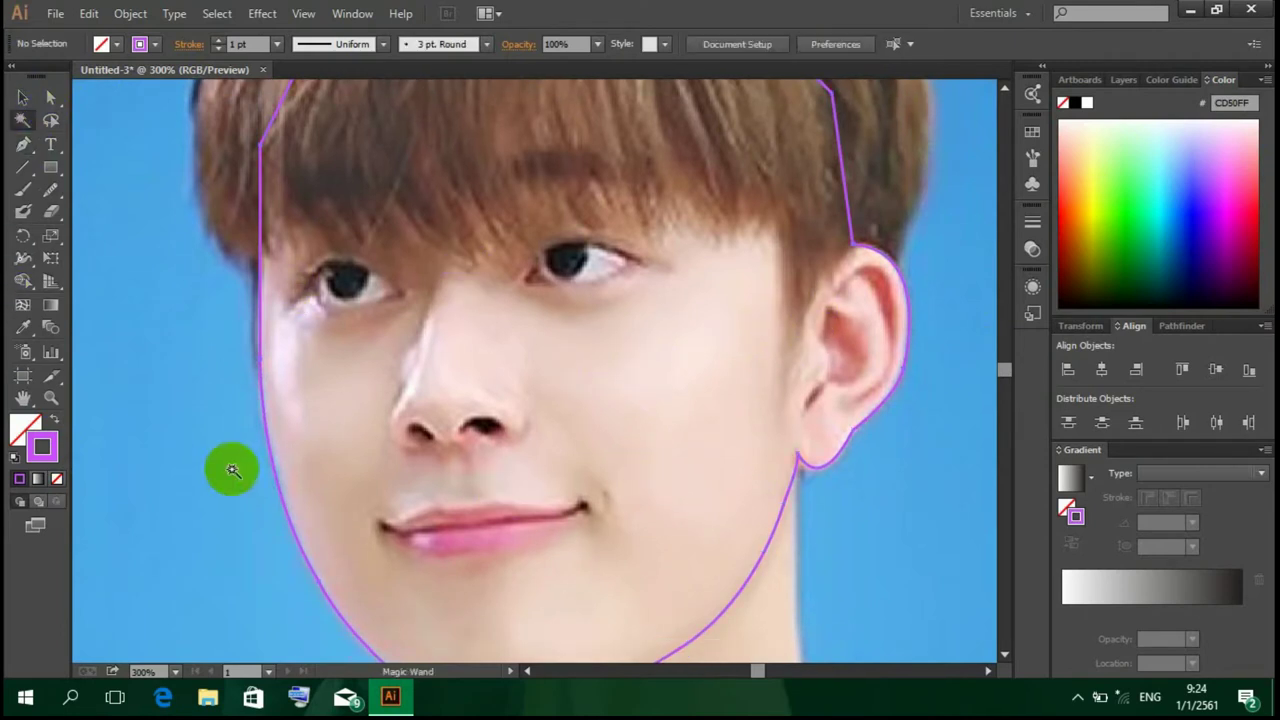
# Step: Draw the green (46FF66) inner-ear detail curves with the Pen tool and deselect them
pyautogui.click(22, 143)
pyautogui.click(1137, 177)
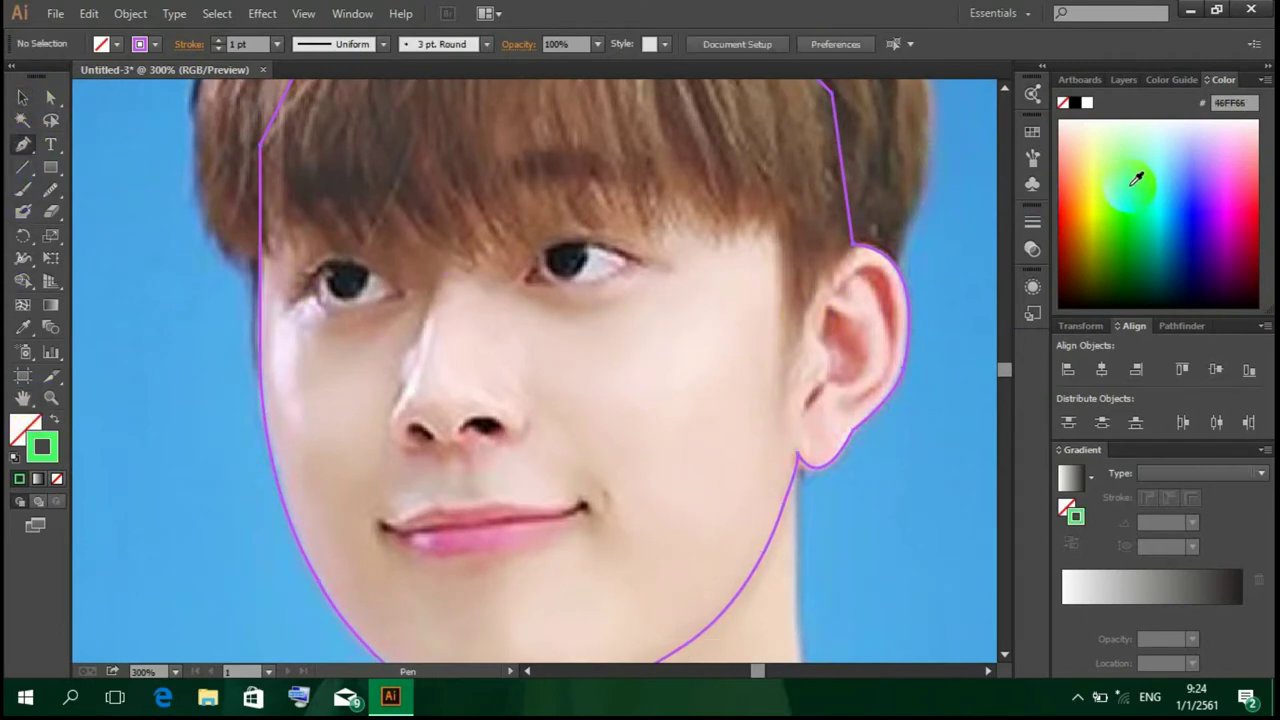
pyautogui.click(854, 272)
pyautogui.moveTo(894, 340)
pyautogui.mouseDown()
pyautogui.moveTo(897, 449)
pyautogui.moveTo(858, 279)
pyautogui.moveTo(830, 276)
pyautogui.mouseUp()
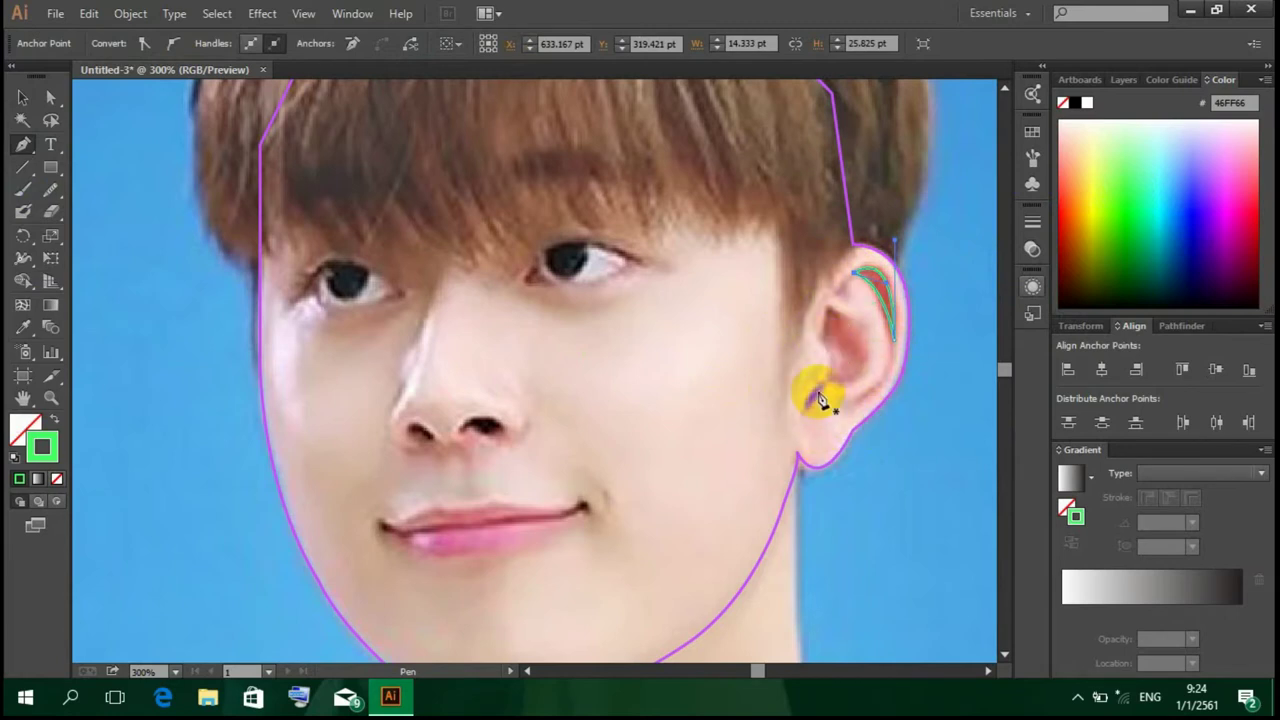
pyautogui.moveTo(824, 346)
pyautogui.mouseDown()
pyautogui.moveTo(836, 390)
pyautogui.moveTo(868, 326)
pyautogui.moveTo(845, 375)
pyautogui.moveTo(816, 343)
pyautogui.mouseUp()
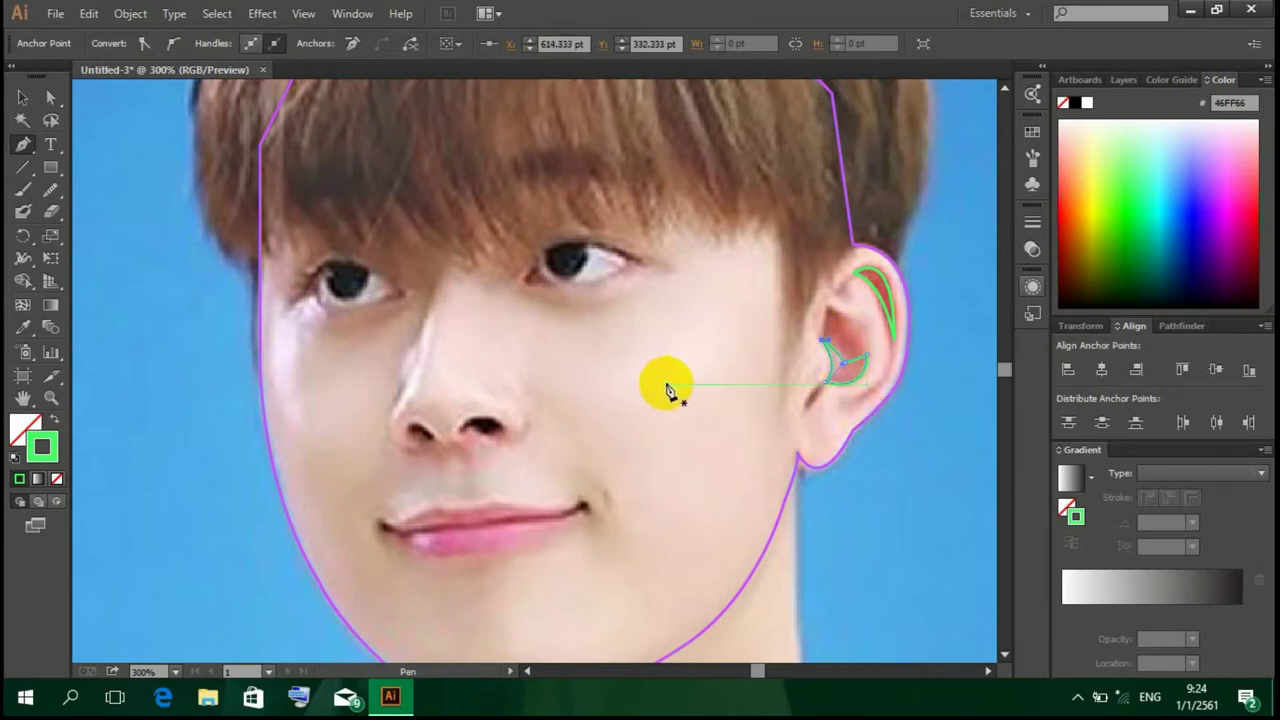
pyautogui.scroll(-1, 670, 390)
pyautogui.press('v')
pyautogui.click(902, 463)
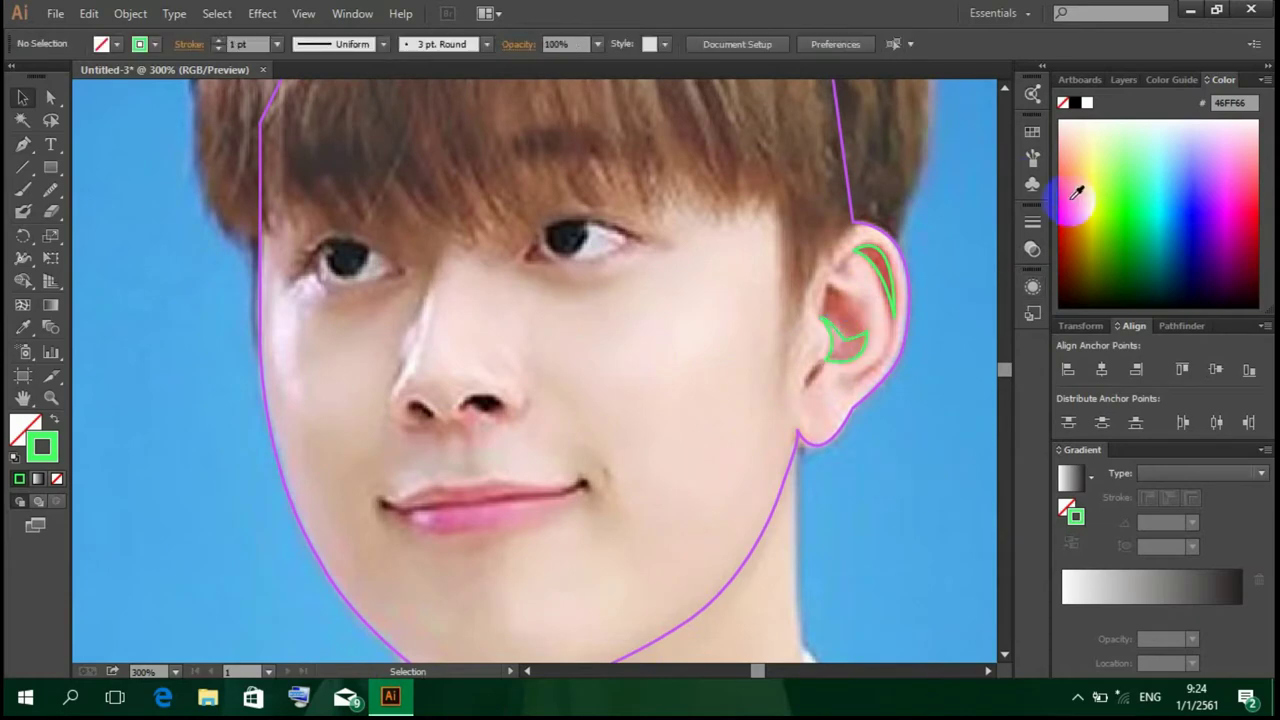
pyautogui.click(1068, 262)
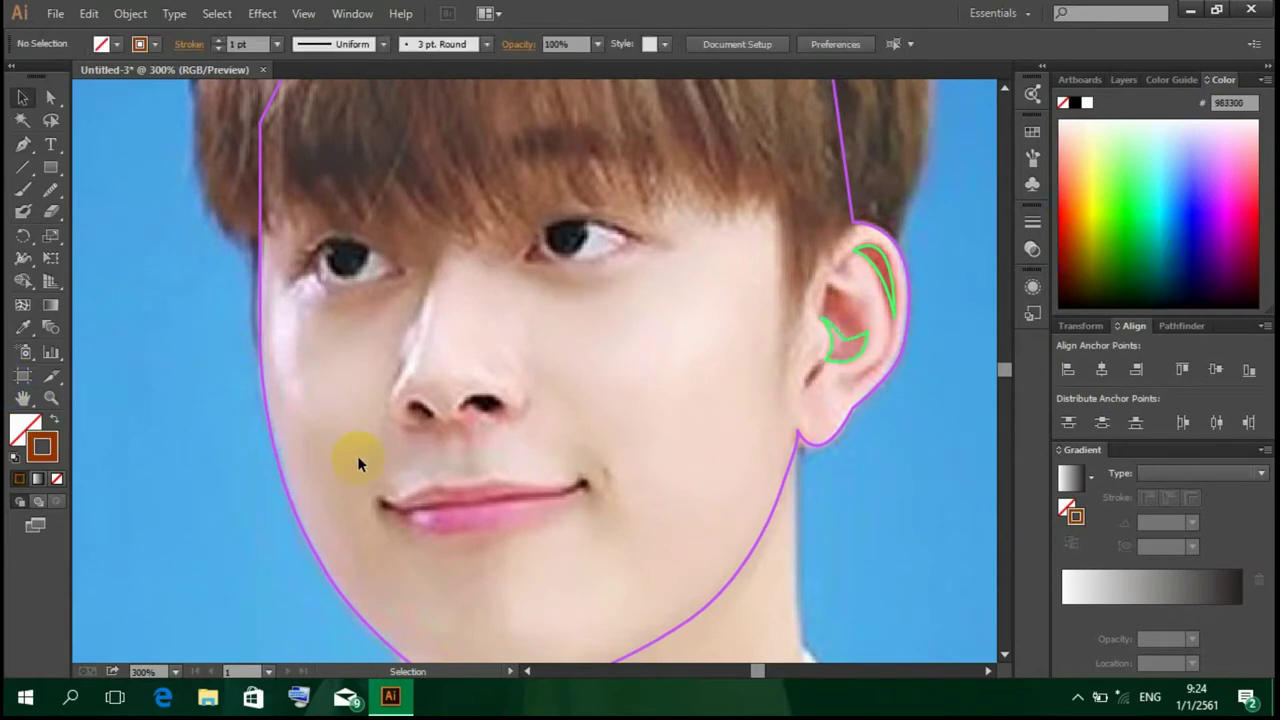
# Step: Place brown Pen anchors down the left neck edge and along the collar to the tie
pyautogui.press('p')
pyautogui.scroll(1, 414, 414)
pyautogui.scroll(6, 420, 418)
pyautogui.scroll(-10, 416, 416)
pyautogui.scroll(-7, 418, 418)
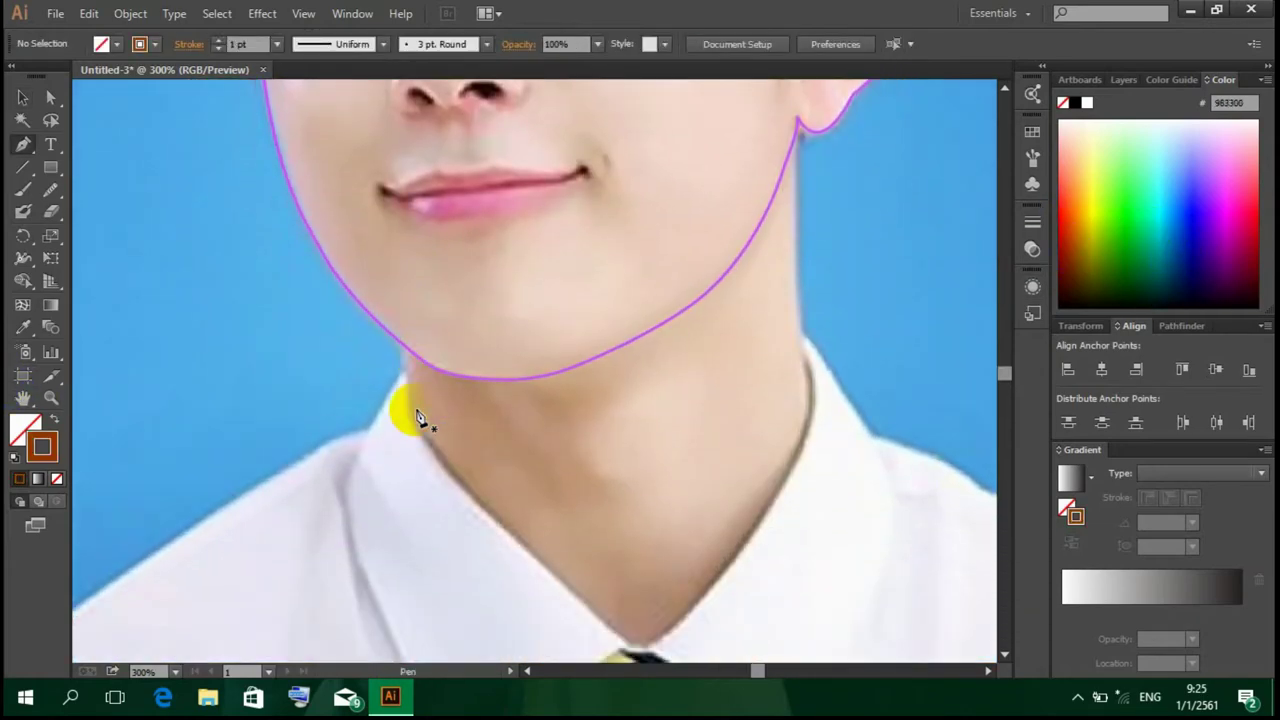
pyautogui.moveTo(405, 348); pyautogui.dragTo(410, 418)
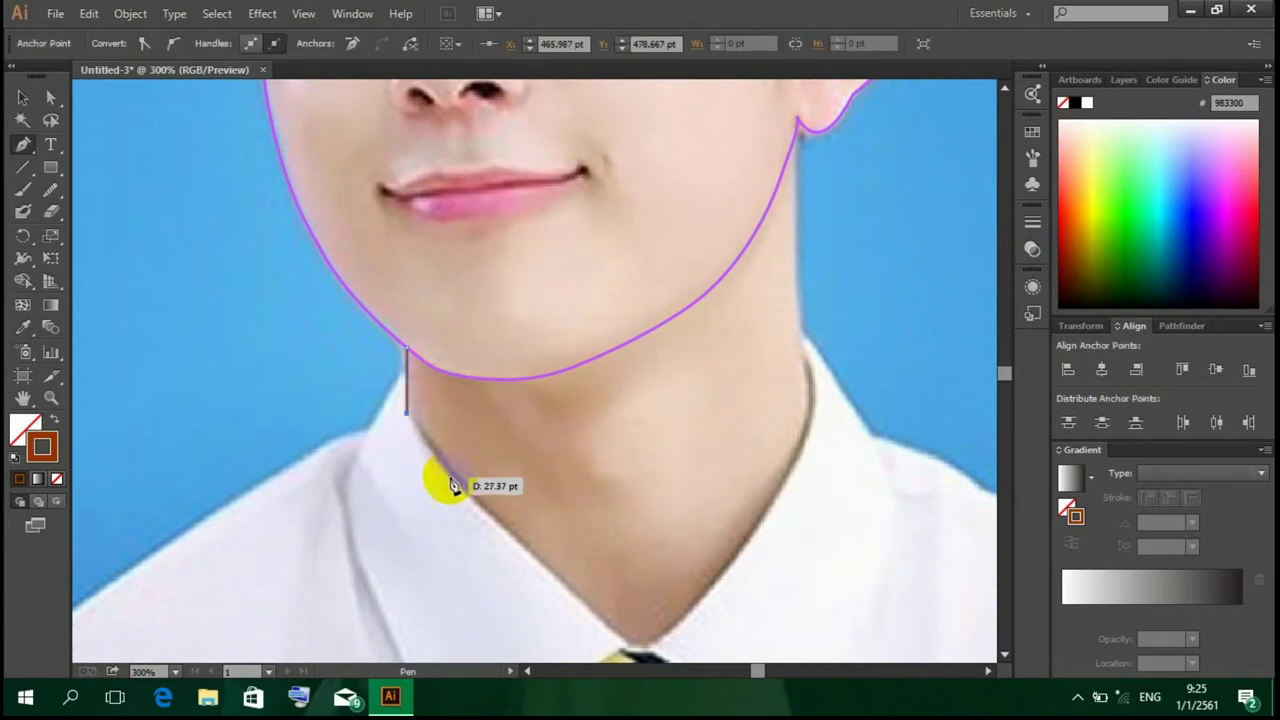
pyautogui.scroll(-5, 443, 480)
pyautogui.click(391, 412)
pyautogui.click(421, 475)
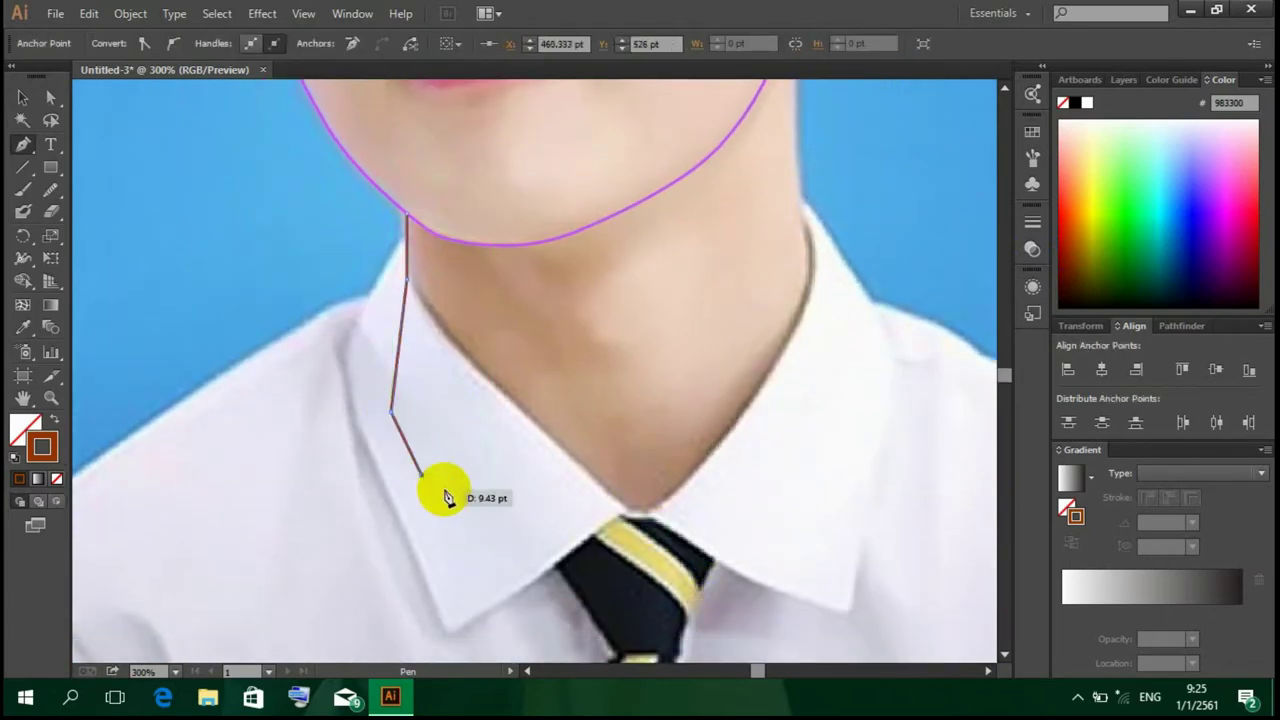
pyautogui.click(575, 538)
pyautogui.click(707, 562)
# Step: Continue up the right collar and neck to below the ear, close the path at the chin, and deselect it
pyautogui.click(852, 432)
pyautogui.scroll(3, 852, 432)
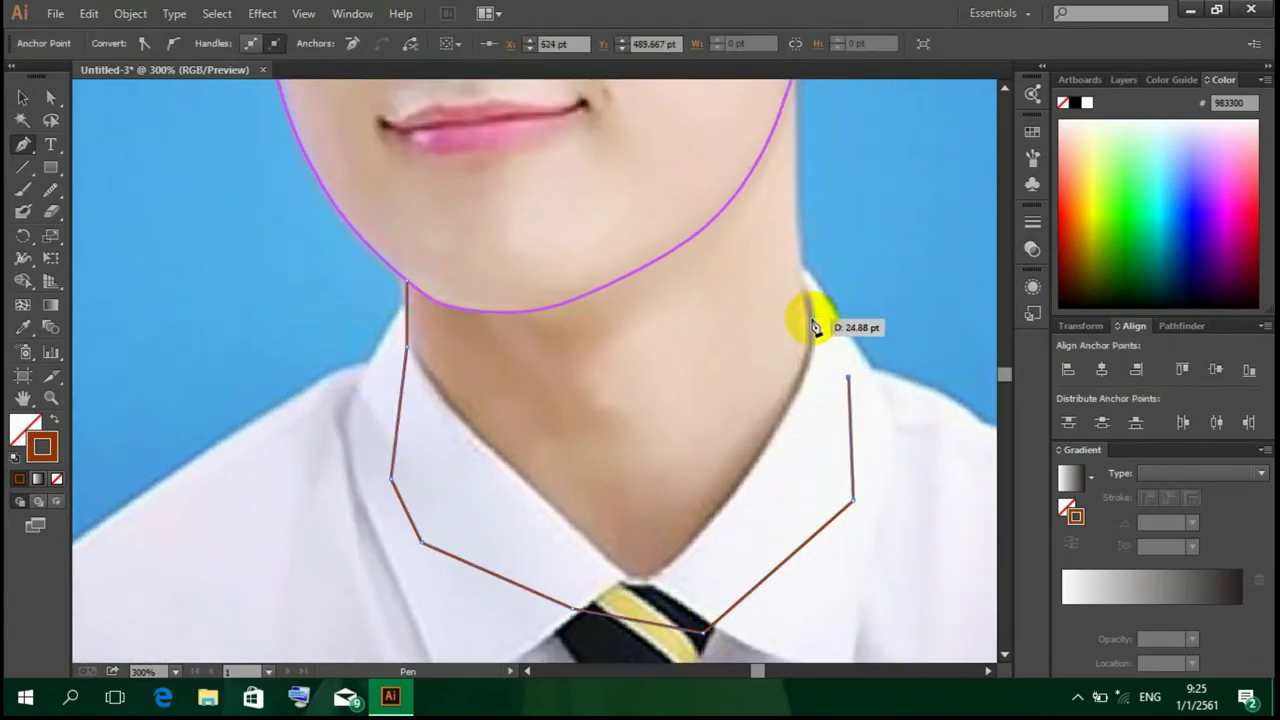
pyautogui.click(810, 322)
pyautogui.scroll(5, 843, 334)
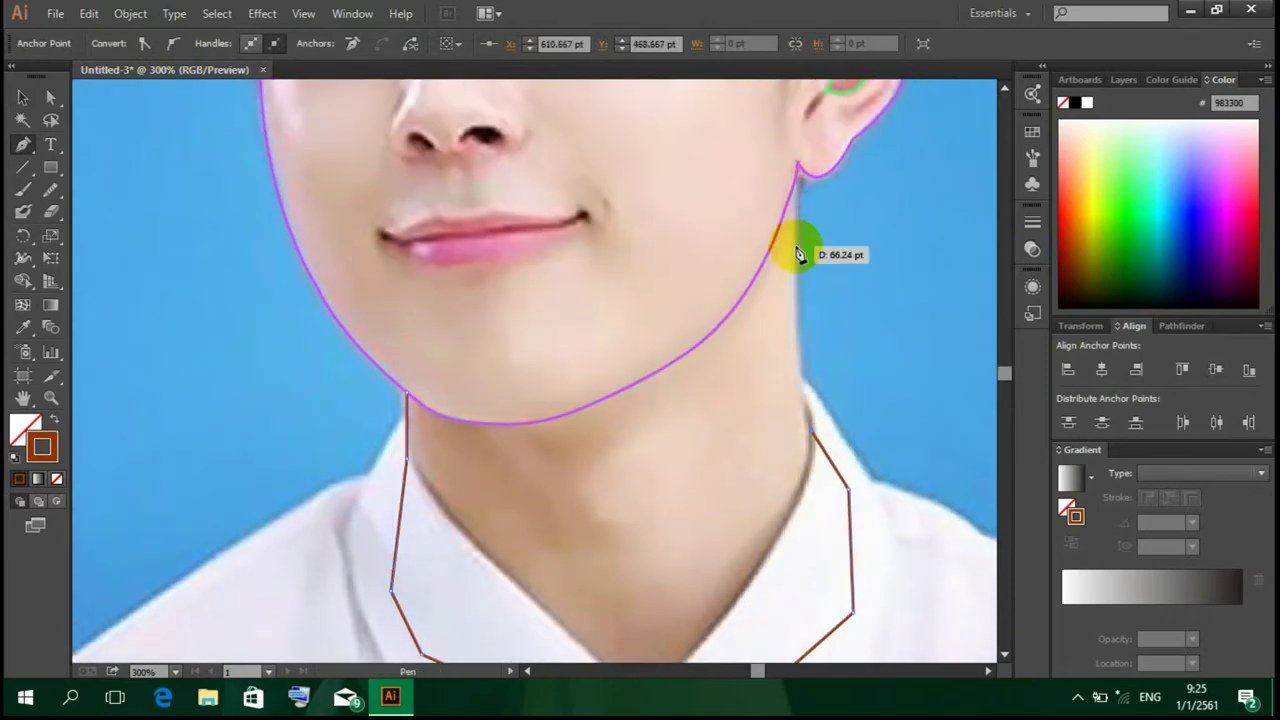
pyautogui.moveTo(798, 170); pyautogui.dragTo(818, 118)
pyautogui.scroll(3, 823, 120)
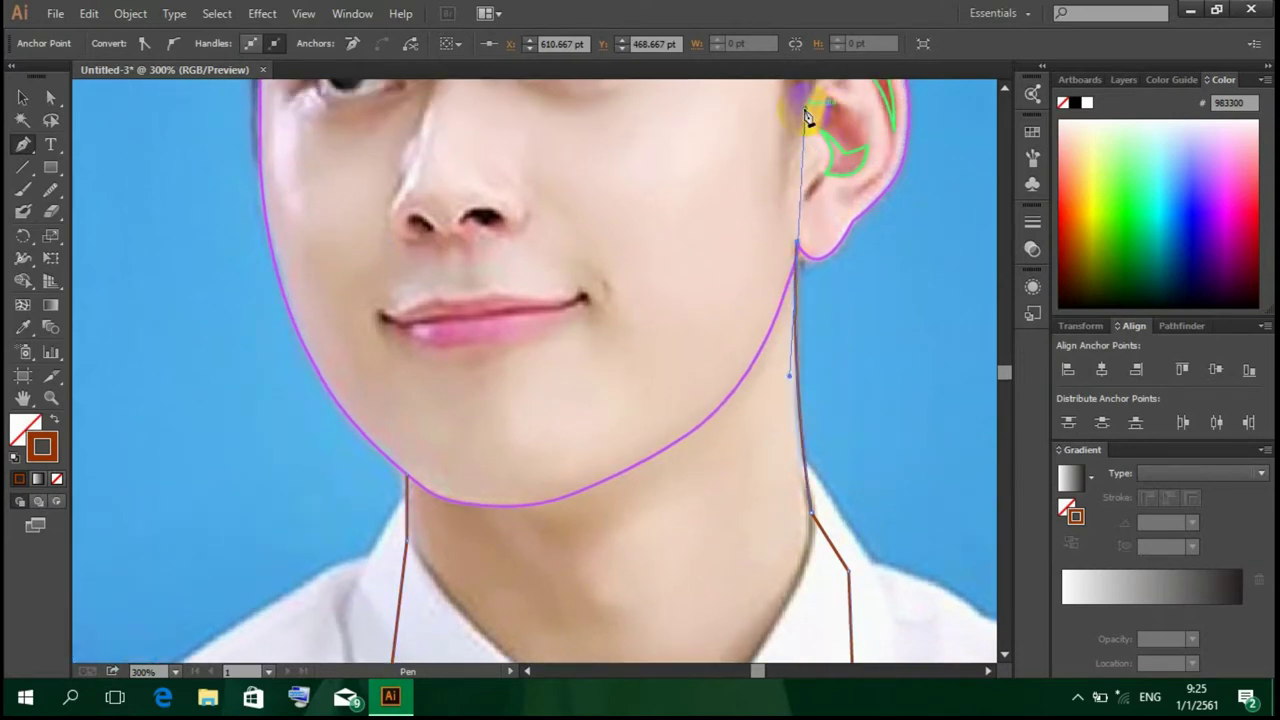
pyautogui.scroll(-5, 808, 118)
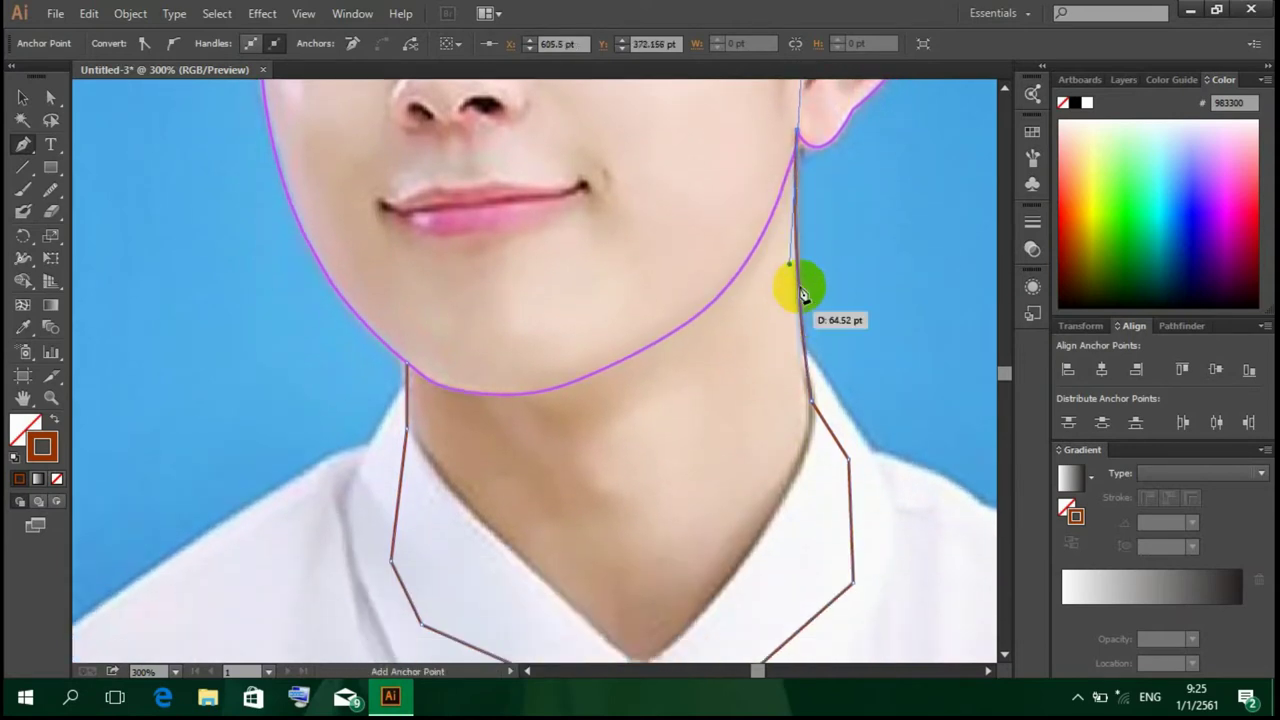
pyautogui.click(398, 379)
pyautogui.press('v')
pyautogui.click(879, 325)
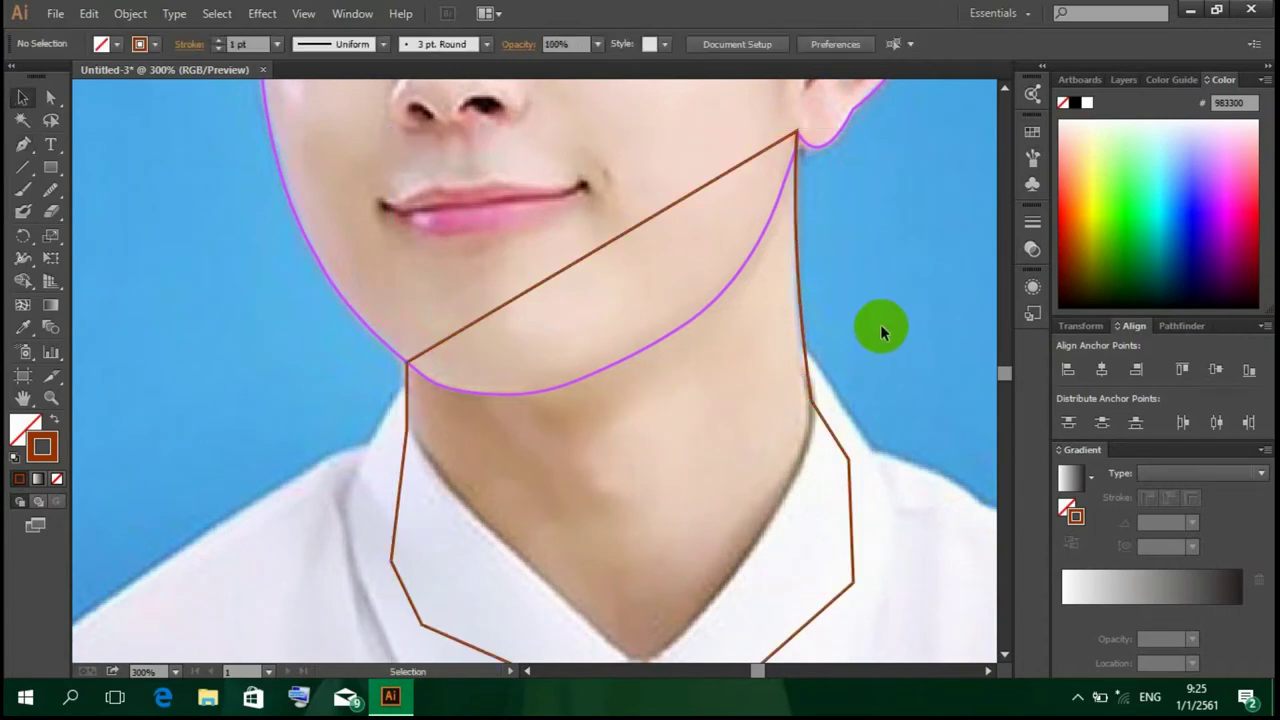
# Step: Pick pink FF1B67 from the Color panel spectrum as the stroke colour
pyautogui.press('p')
pyautogui.scroll(10, 881, 327)
pyautogui.scroll(5, 885, 333)
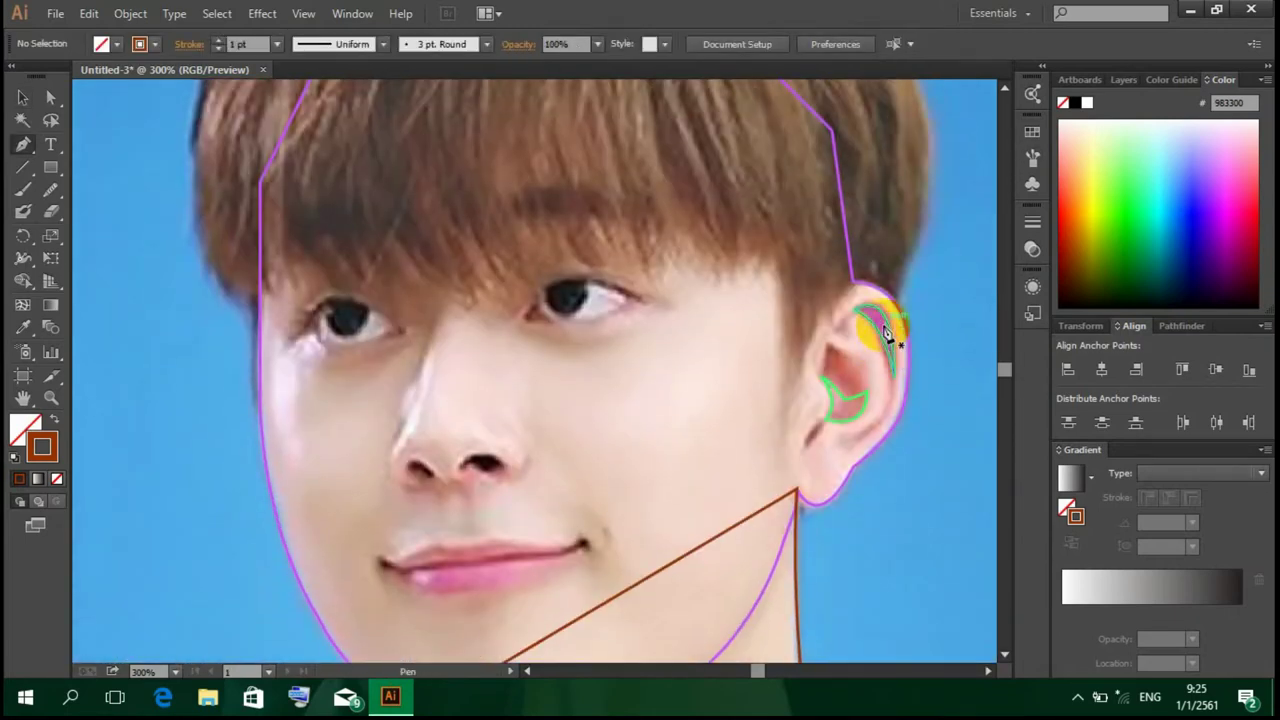
pyautogui.scroll(5, 451, 394)
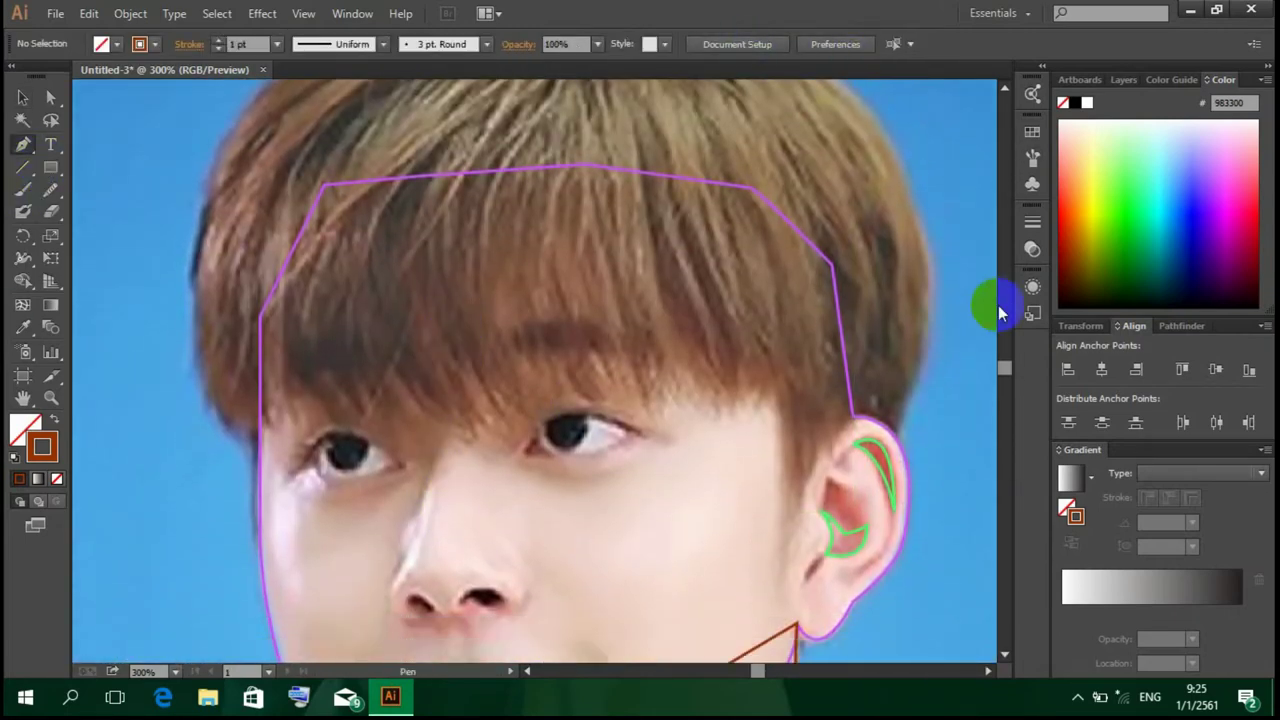
pyautogui.moveTo(1081, 220); pyautogui.dragTo(1245, 190)
pyautogui.scroll(-3, 340, 393)
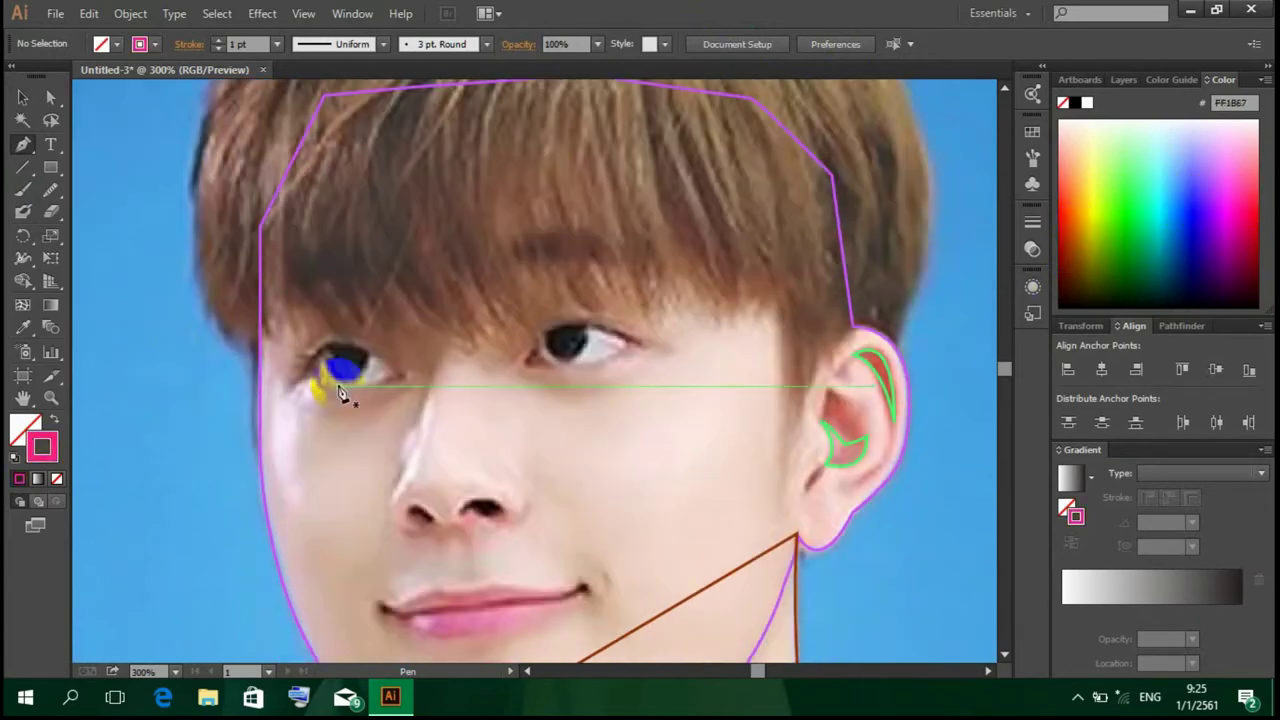
pyautogui.scroll(-4, 340, 393)
pyautogui.scroll(1, 445, 275)
# Step: Draw a closed pink path along the left side of the nose bridge and deselect it
pyautogui.click(434, 288)
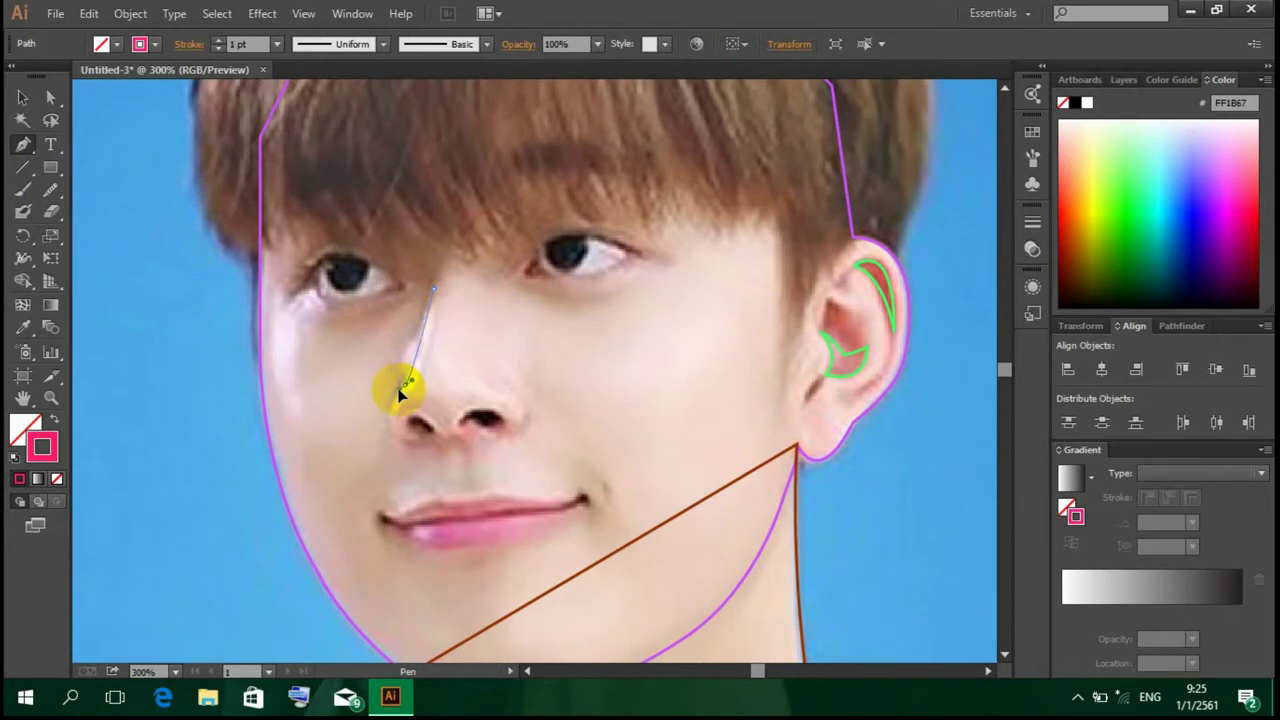
pyautogui.moveTo(403, 388)
pyautogui.mouseDown()
pyautogui.moveTo(420, 391)
pyautogui.moveTo(437, 297)
pyautogui.mouseUp()
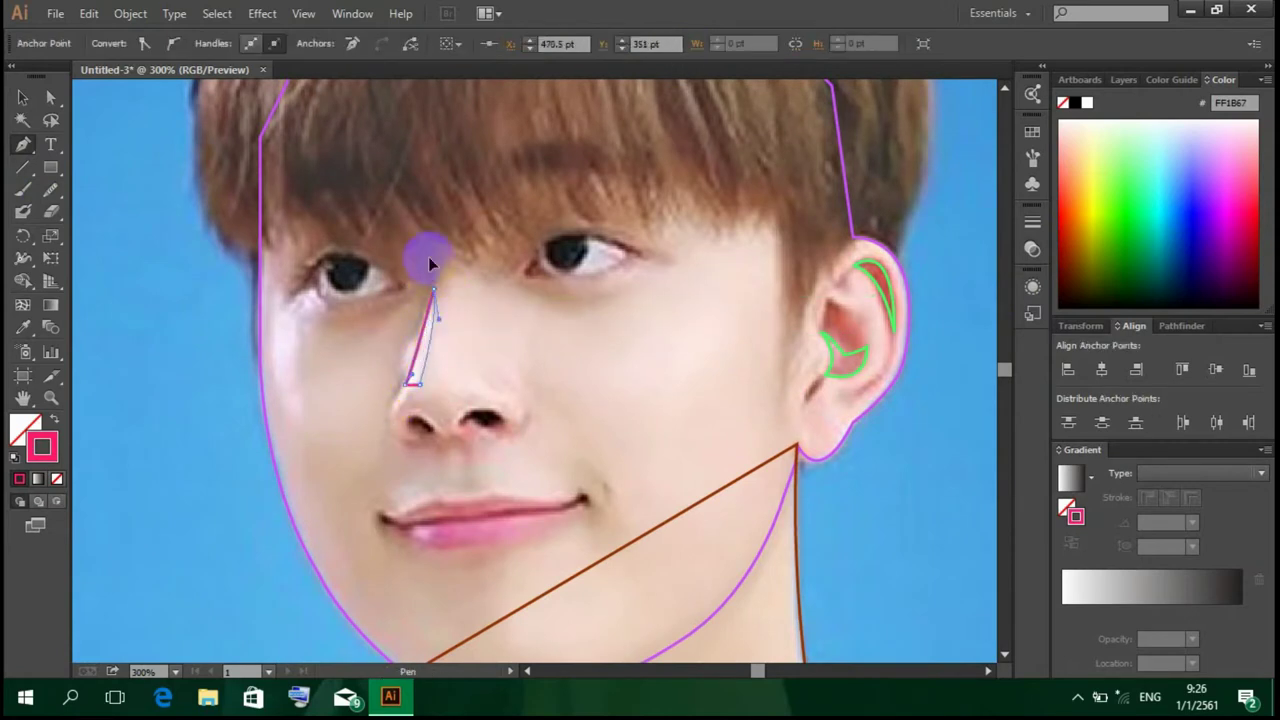
pyautogui.moveTo(441, 240); pyautogui.dragTo(443, 245)
pyautogui.press('v')
pyautogui.click(512, 406)
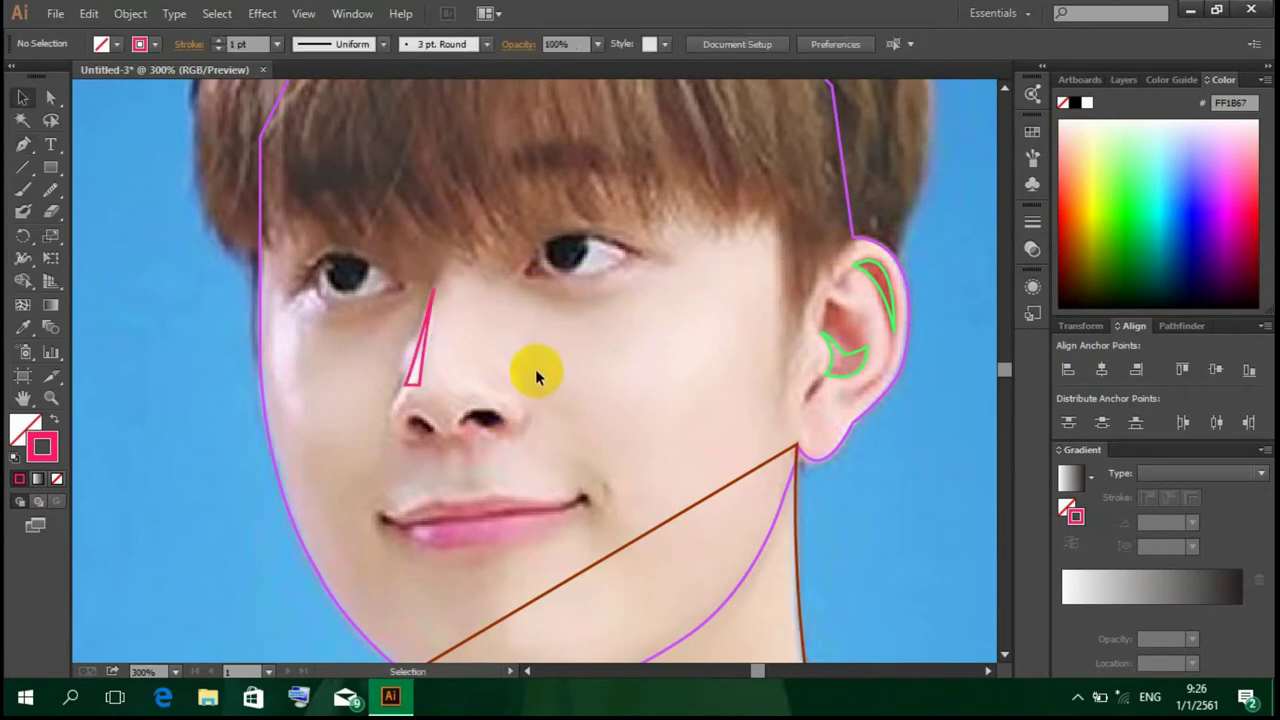
pyautogui.scroll(1, 539, 377)
# Step: Zoom in on the nose and outline the right nostril in pink, then begin the left nostril
pyautogui.press('p')
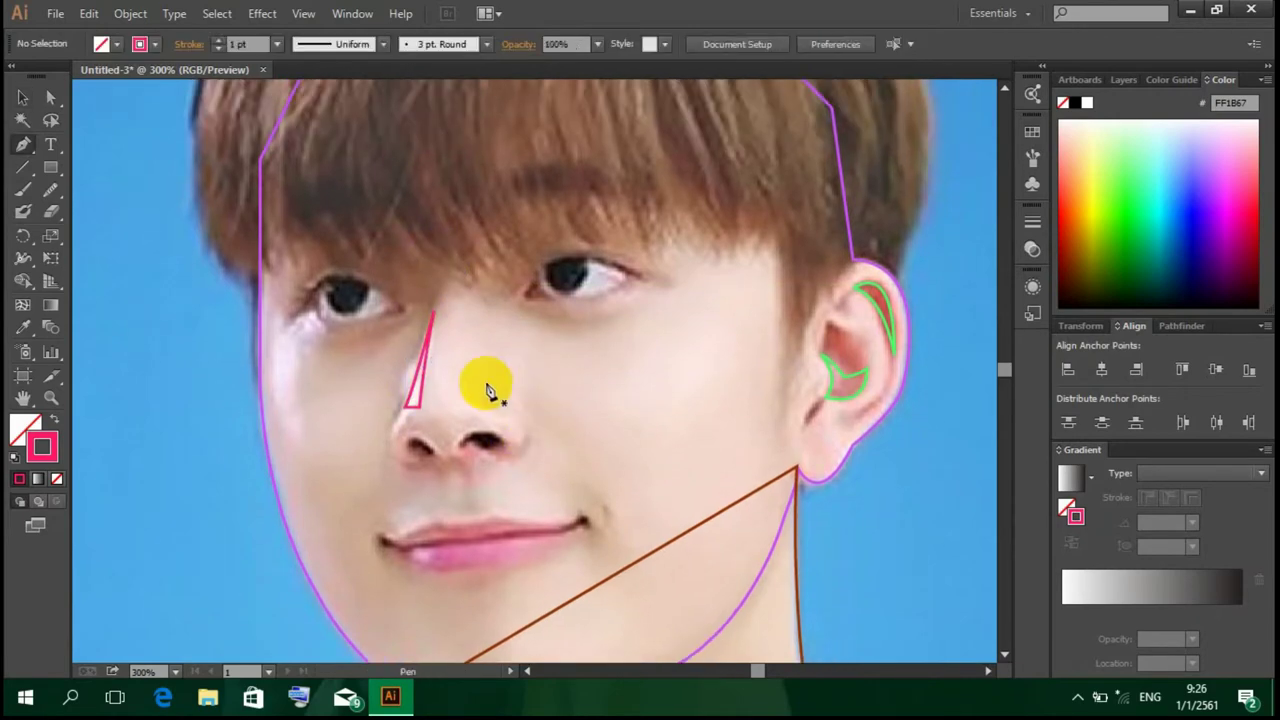
pyautogui.hotkey('ctrl', '=')
pyautogui.scroll(-1, 563, 262)
pyautogui.click(440, 275)
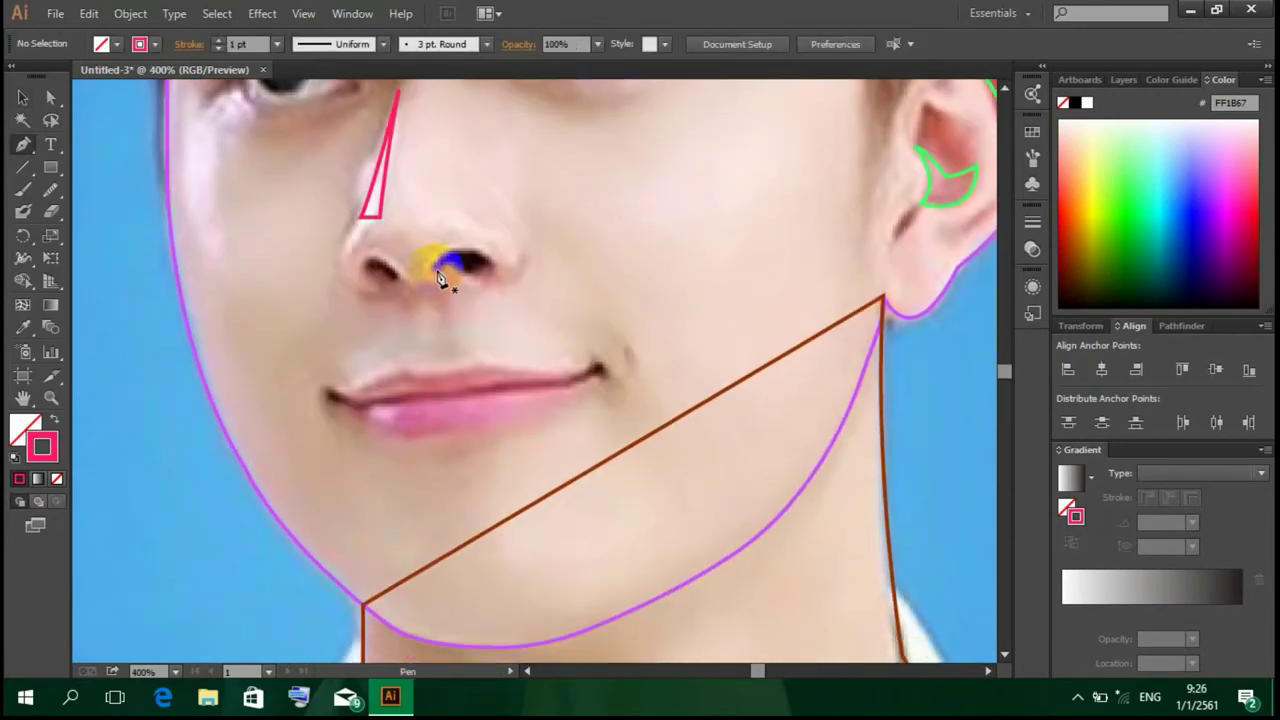
pyautogui.moveTo(480, 282)
pyautogui.mouseDown()
pyautogui.moveTo(441, 270)
pyautogui.moveTo(498, 278)
pyautogui.moveTo(525, 301)
pyautogui.moveTo(474, 303)
pyautogui.moveTo(564, 256)
pyautogui.moveTo(487, 285)
pyautogui.moveTo(415, 270)
pyautogui.moveTo(445, 262)
pyautogui.moveTo(423, 223)
pyautogui.moveTo(495, 280)
pyautogui.mouseUp()
pyautogui.hotkey('ctrl', 'z')
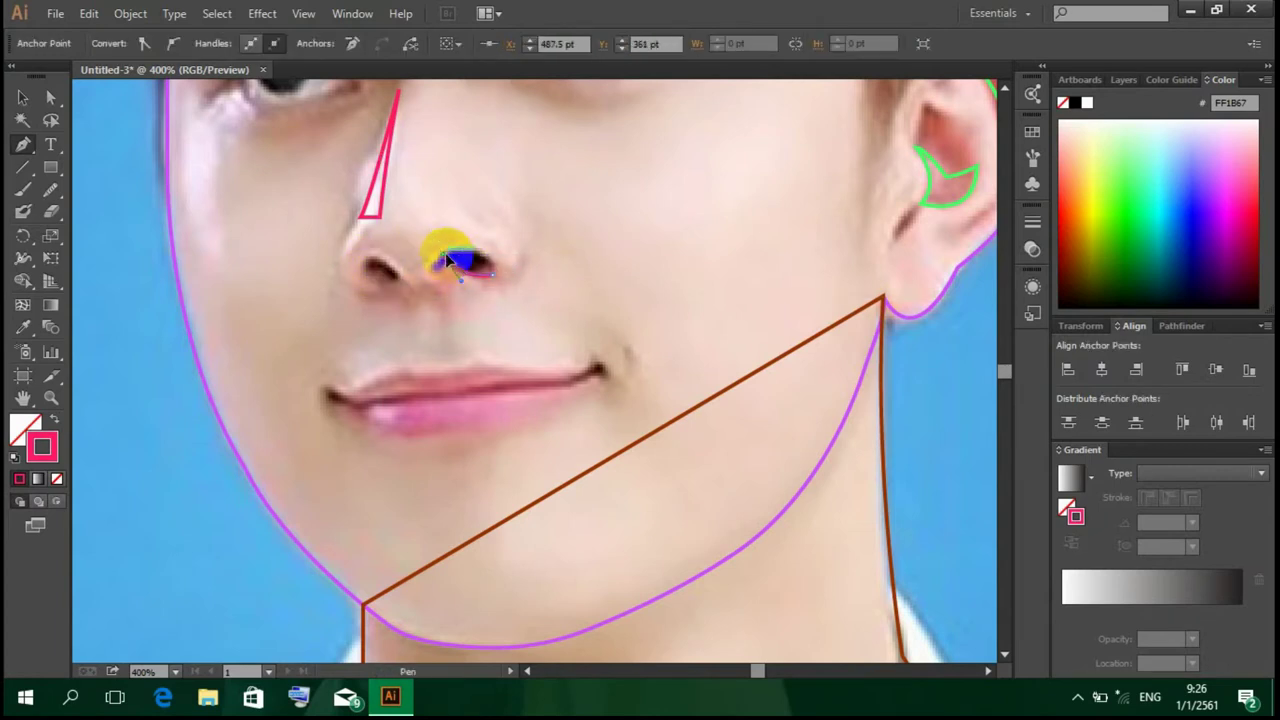
pyautogui.click(492, 272)
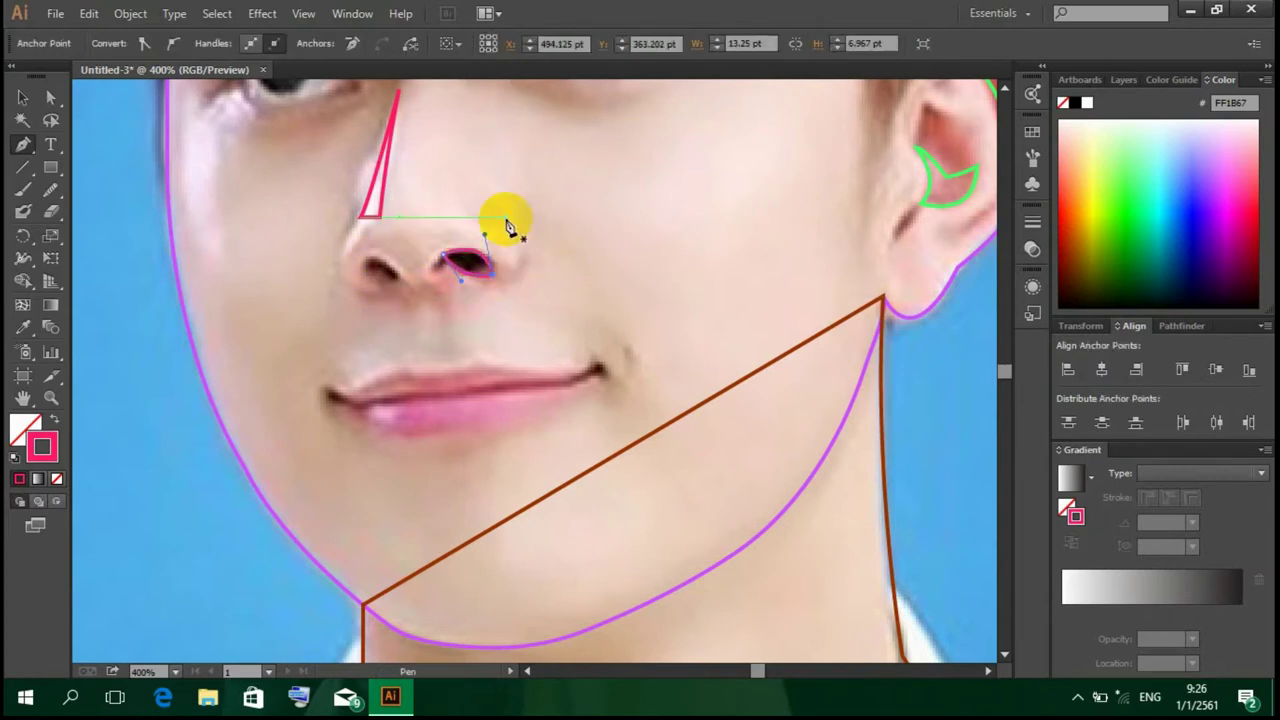
pyautogui.moveTo(383, 270)
pyautogui.mouseDown()
pyautogui.moveTo(393, 279)
pyautogui.moveTo(370, 272)
pyautogui.mouseUp()
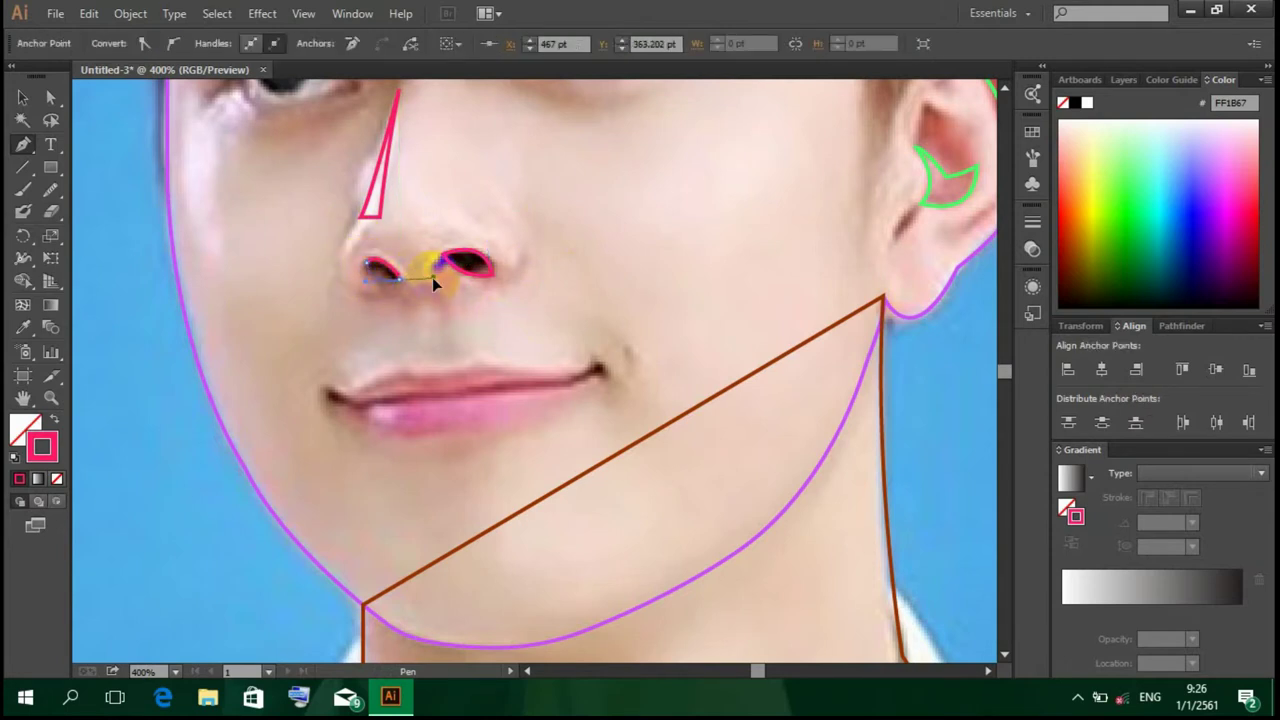
# Step: Undo a mistaken green recolour of the nostril and choose green for the next stroke
pyautogui.scroll(2, 600, 292)
pyautogui.scroll(3, 705, 285)
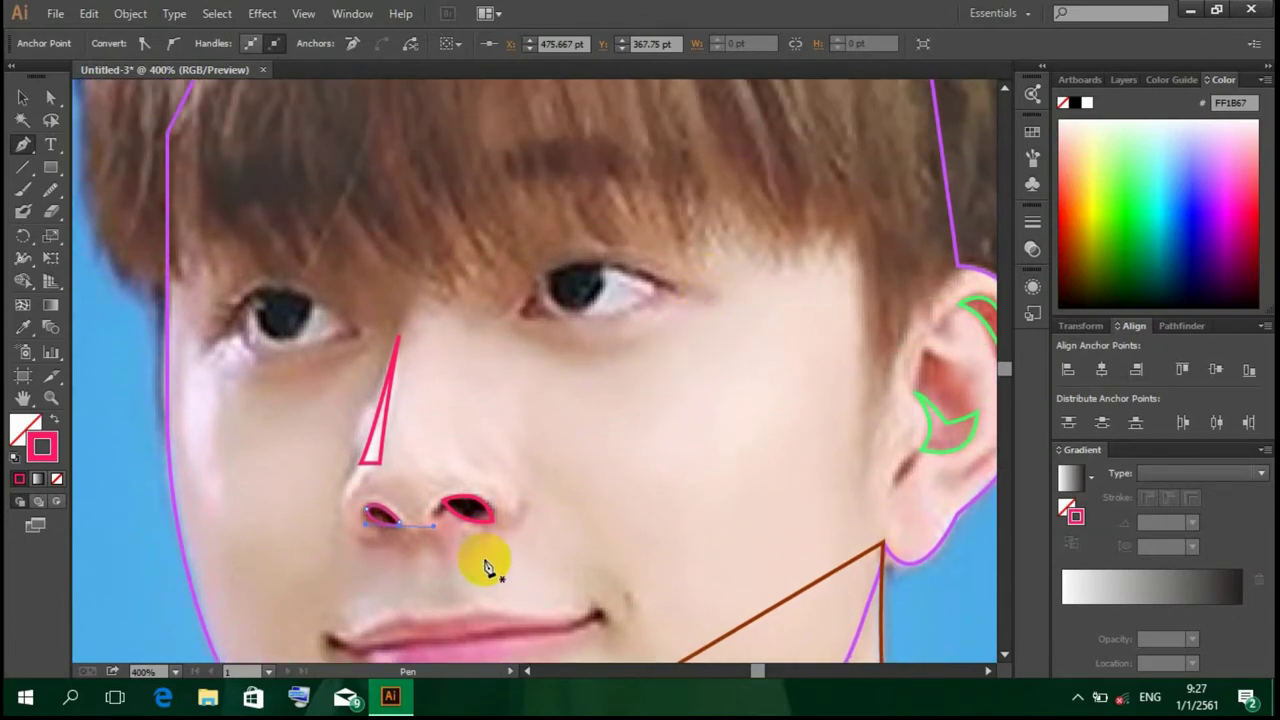
pyautogui.click(1114, 252)
pyautogui.scroll(-1, 900, 307)
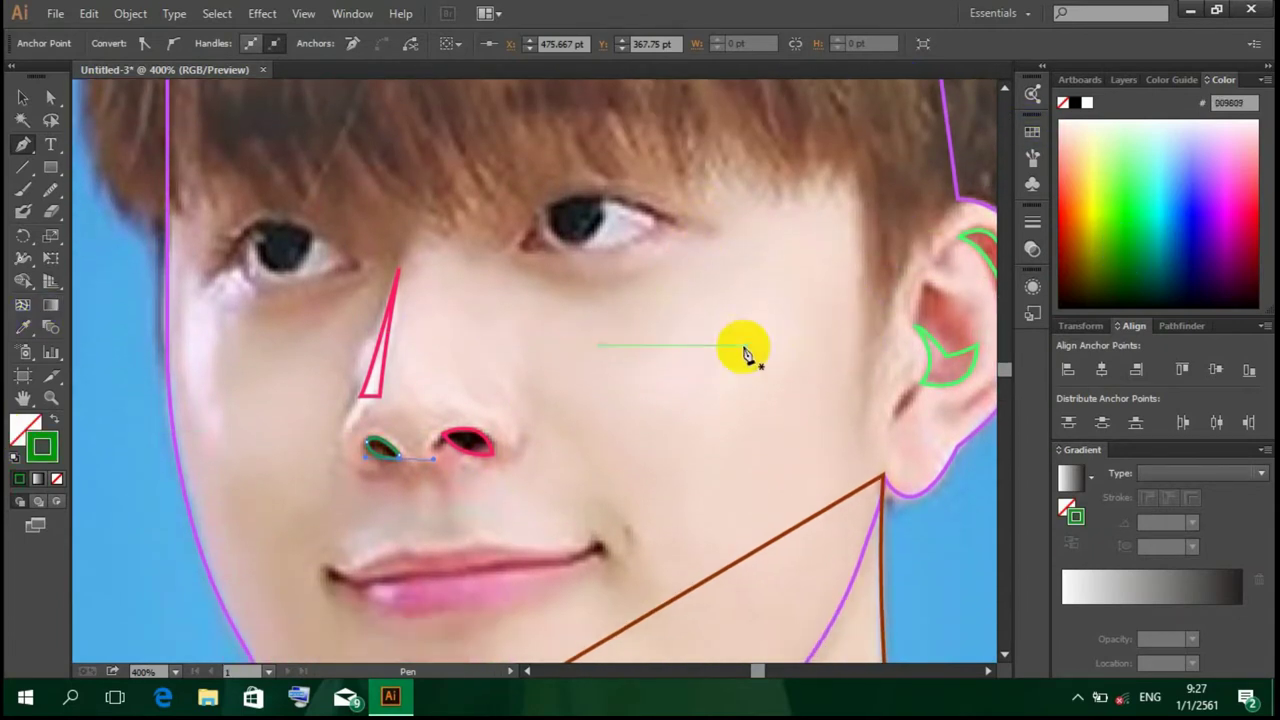
pyautogui.hotkey('ctrl', 'z')
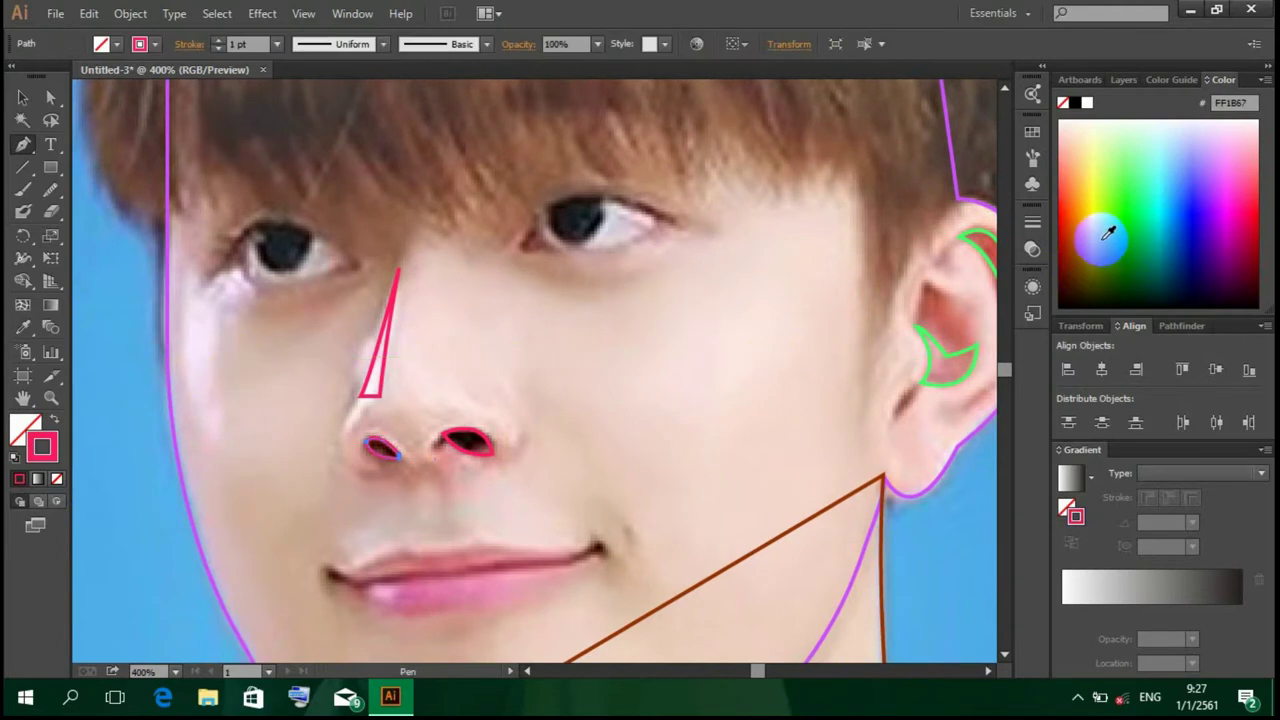
pyautogui.click(570, 388)
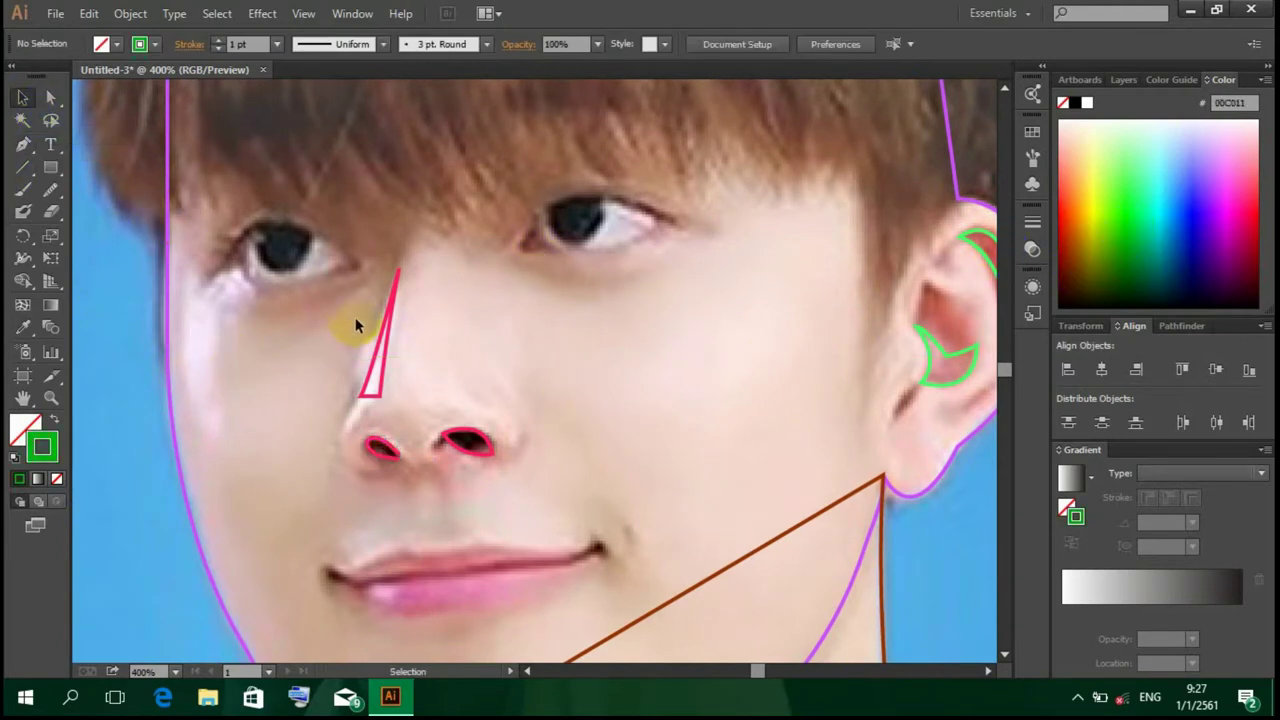
# Step: Draw the curved green crescent beside the right nostril and deselect it
pyautogui.press('p')
pyautogui.scroll(-1, 537, 333)
pyautogui.scroll(-1, 520, 327)
pyautogui.click(491, 310)
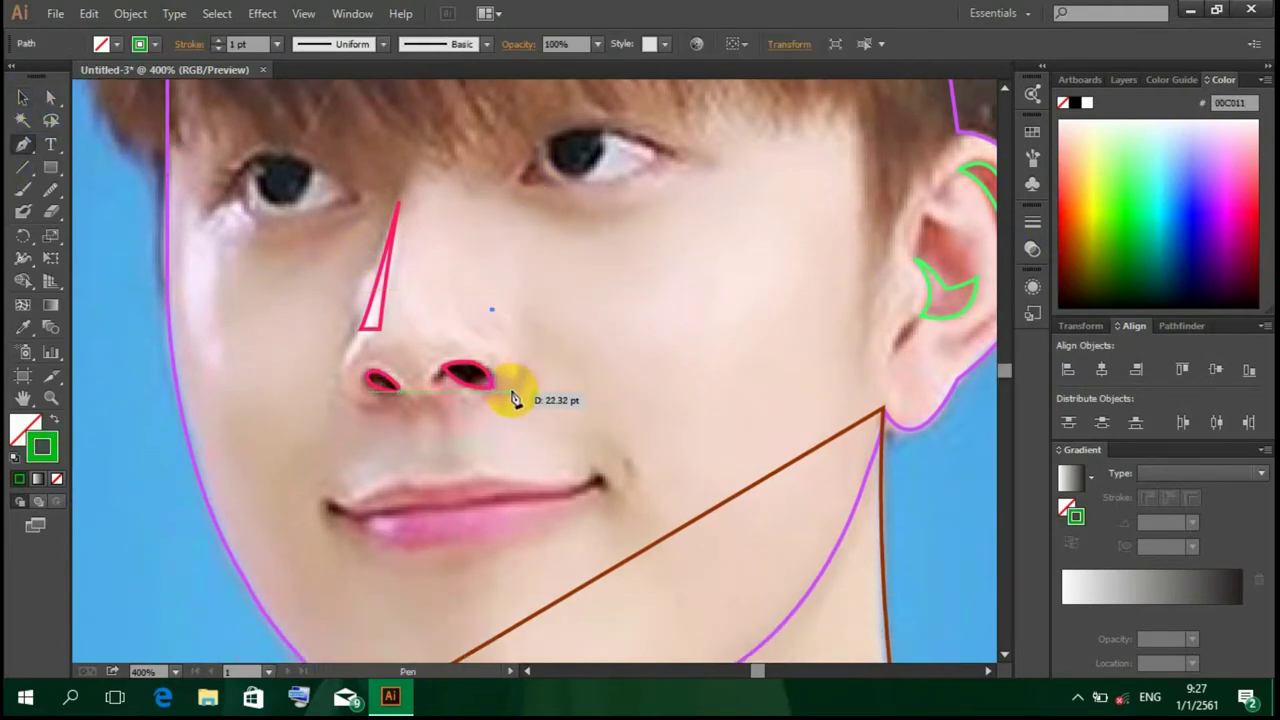
pyautogui.moveTo(492, 438); pyautogui.dragTo(470, 433)
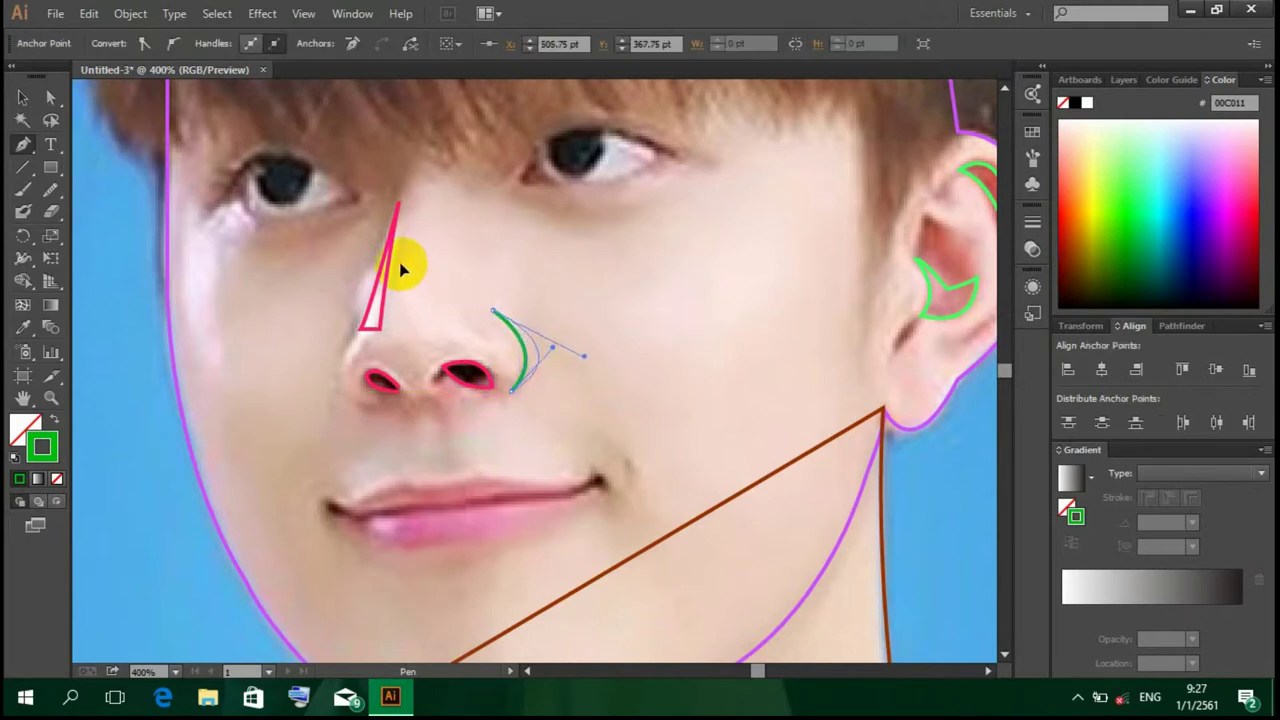
pyautogui.press('v')
pyautogui.click(714, 400)
pyautogui.scroll(3, 714, 390)
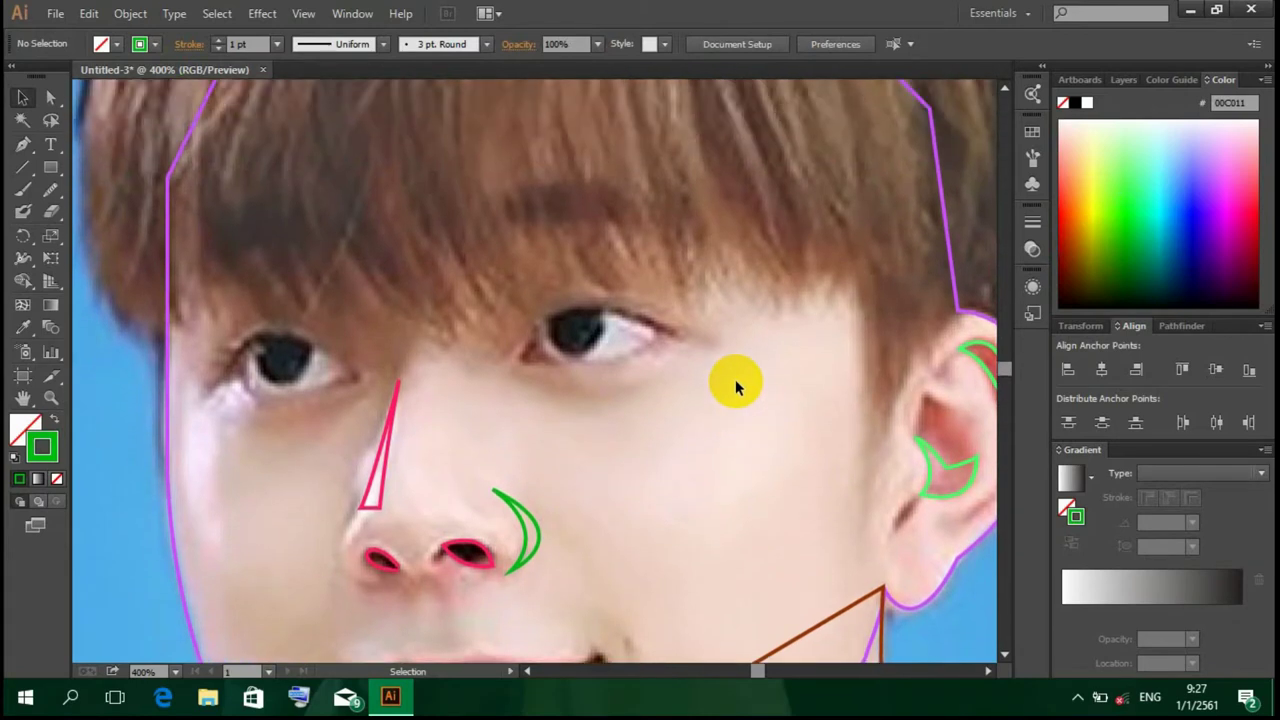
# Step: Pen-trace a closed green outline along the upper lip between the two mouth corners
pyautogui.press('p')
pyautogui.scroll(-1, 550, 300)
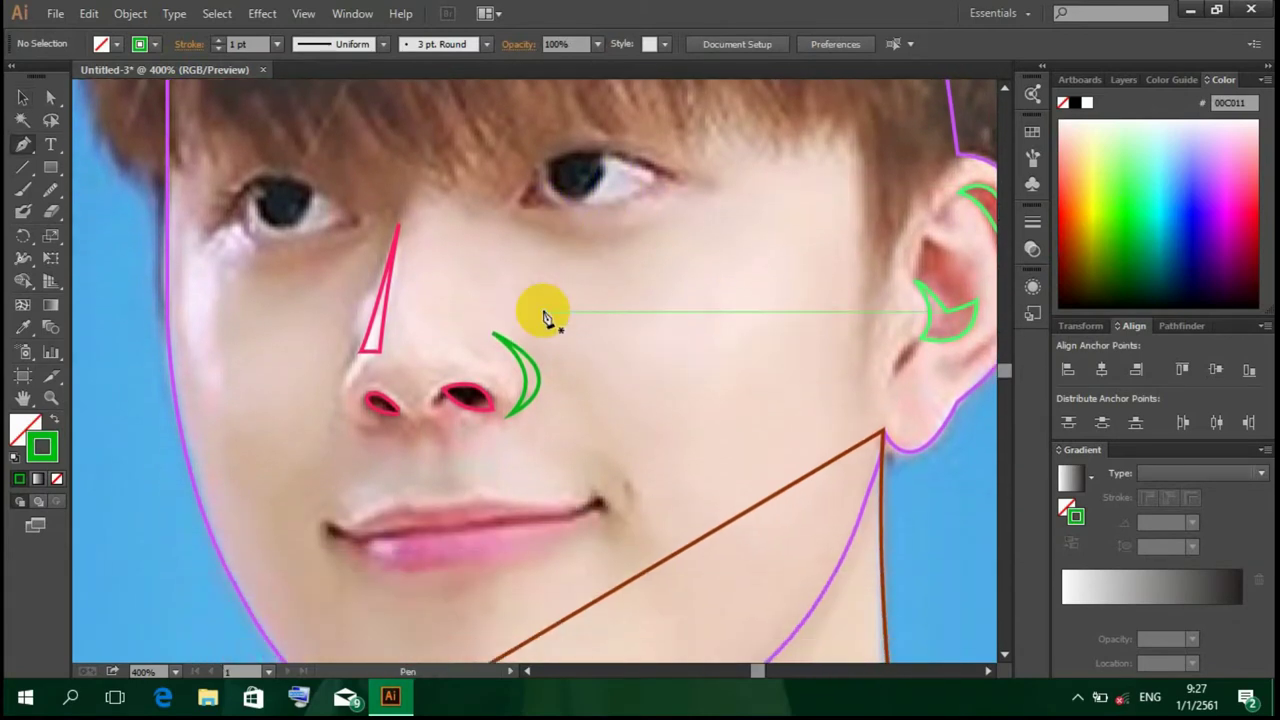
pyautogui.scroll(-3, 545, 310)
pyautogui.click(330, 442)
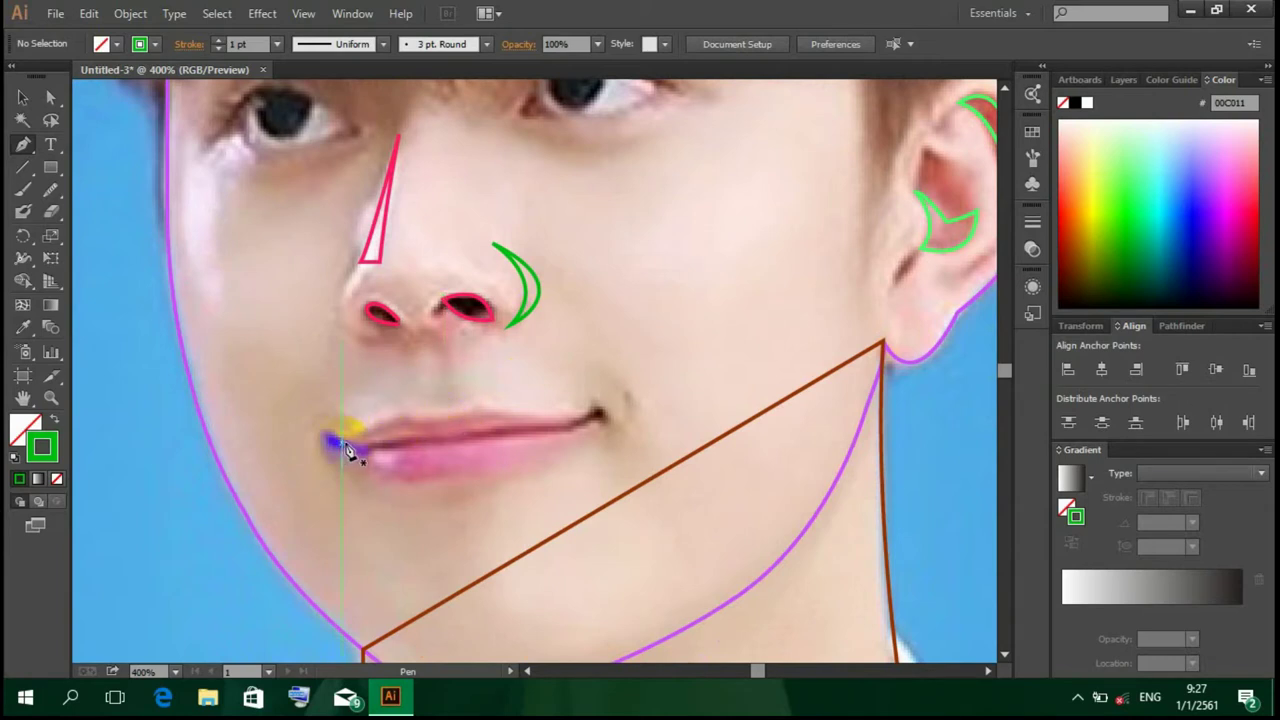
pyautogui.click(399, 428)
pyautogui.moveTo(429, 429); pyautogui.dragTo(570, 430)
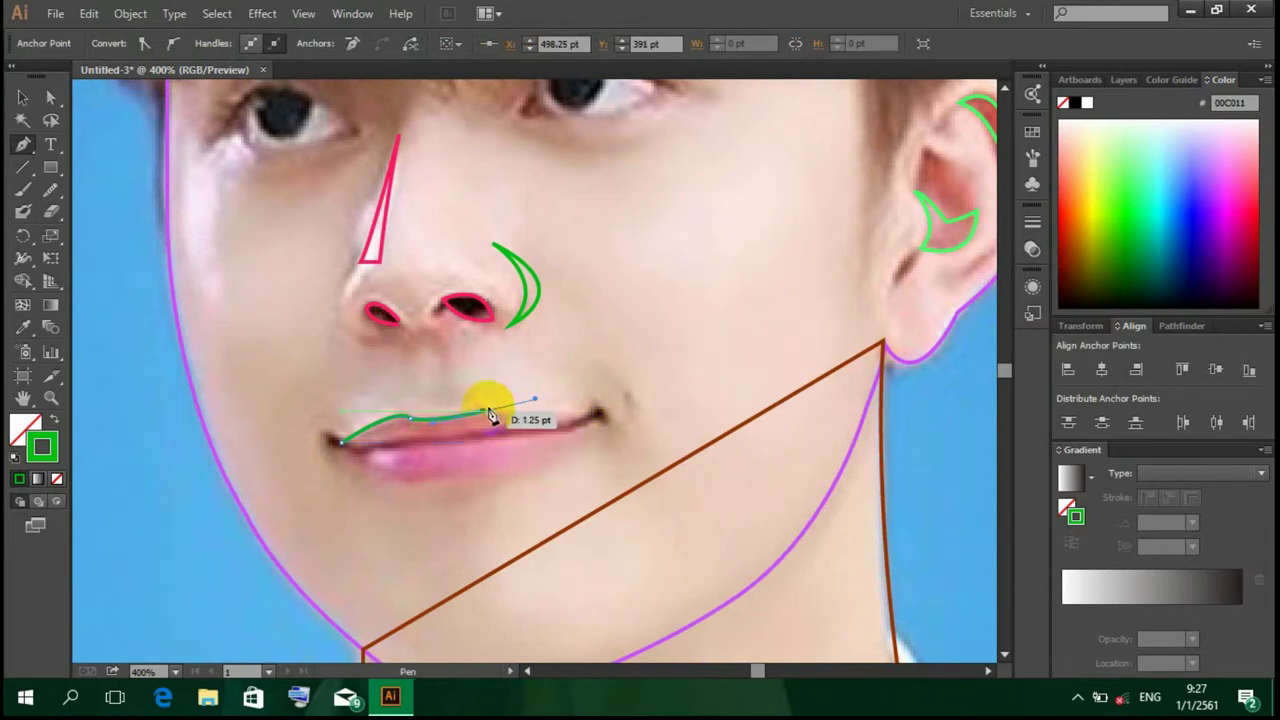
pyautogui.moveTo(482, 412); pyautogui.dragTo(481, 421)
pyautogui.moveTo(592, 414)
pyautogui.mouseDown()
pyautogui.moveTo(575, 428)
pyautogui.moveTo(604, 443)
pyautogui.moveTo(573, 443)
pyautogui.mouseUp()
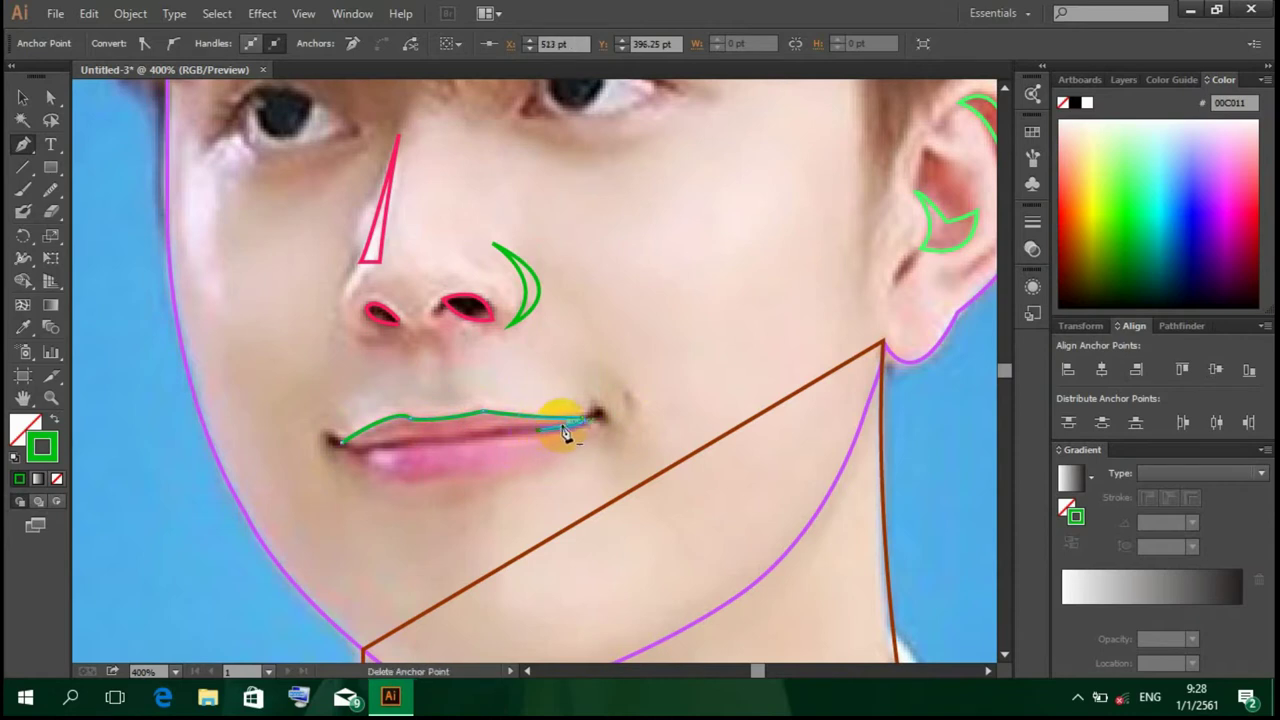
pyautogui.moveTo(565, 432); pyautogui.dragTo(486, 445)
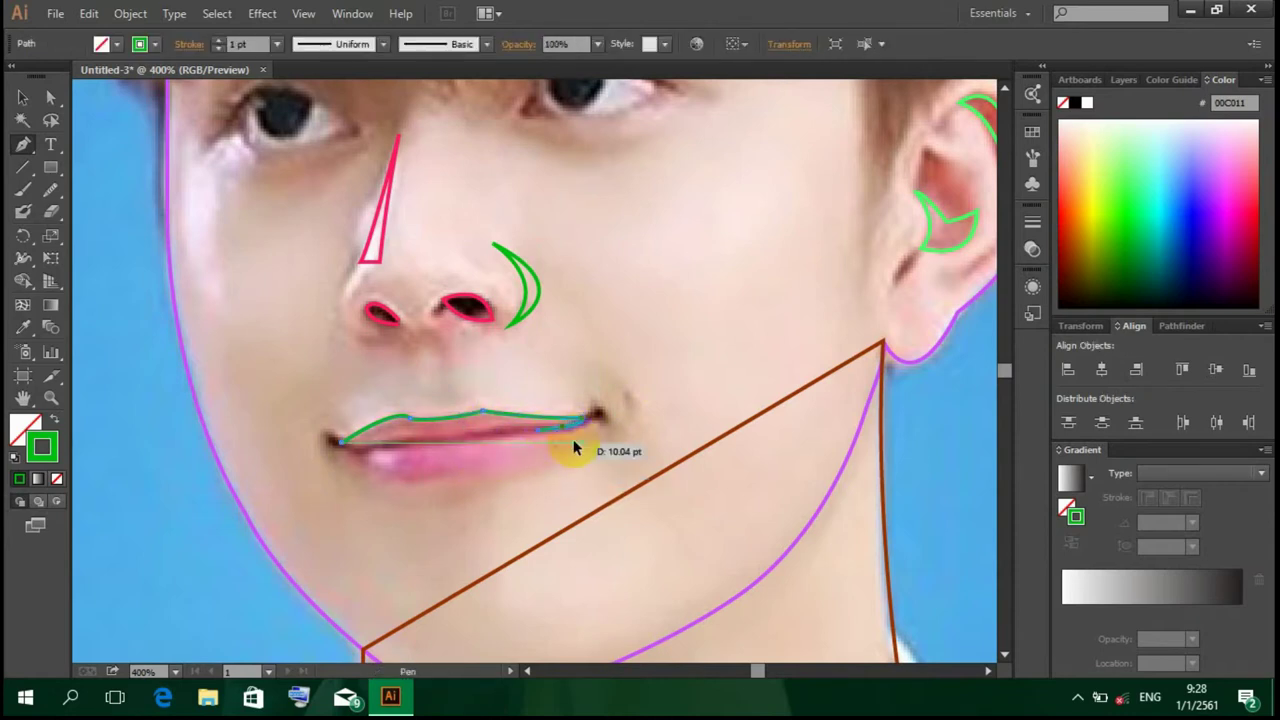
pyautogui.click(571, 438)
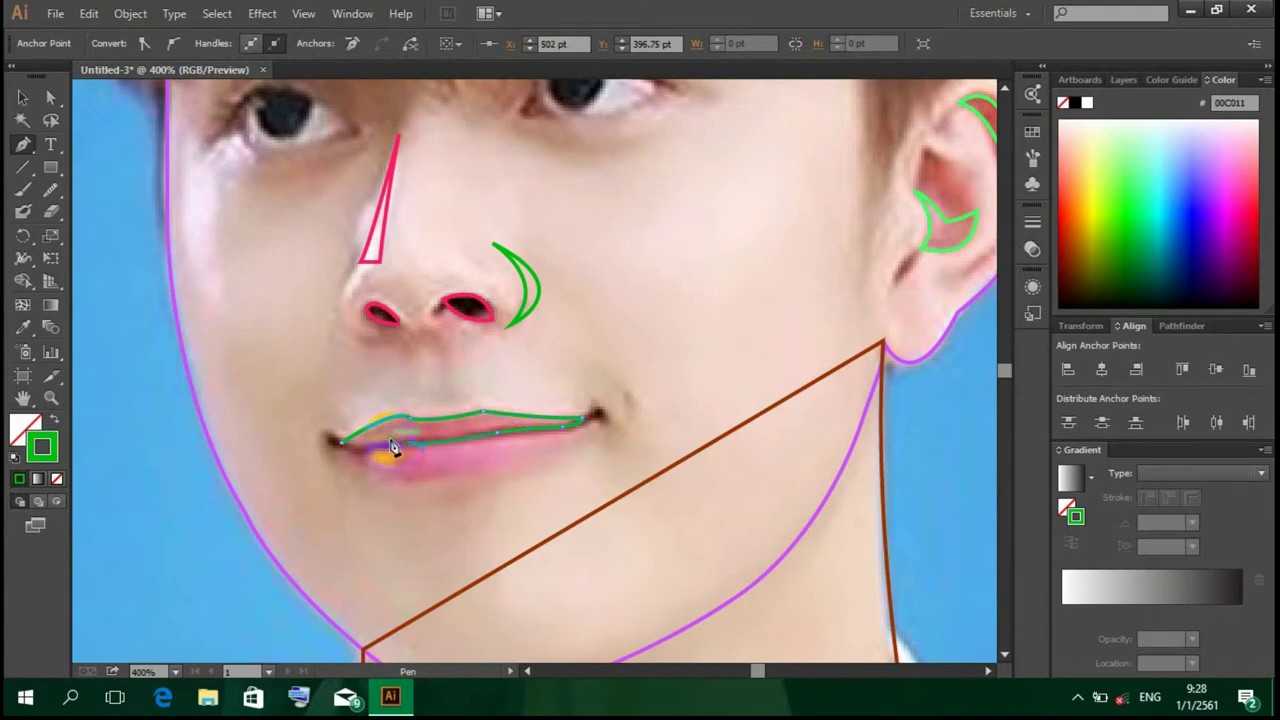
pyautogui.moveTo(343, 441); pyautogui.dragTo(349, 452)
# Step: Smooth the lip outline's top edge and left corner with the Smooth tool
pyautogui.scroll(-3, 473, 514)
pyautogui.scroll(2, 473, 514)
pyautogui.click(51, 189)
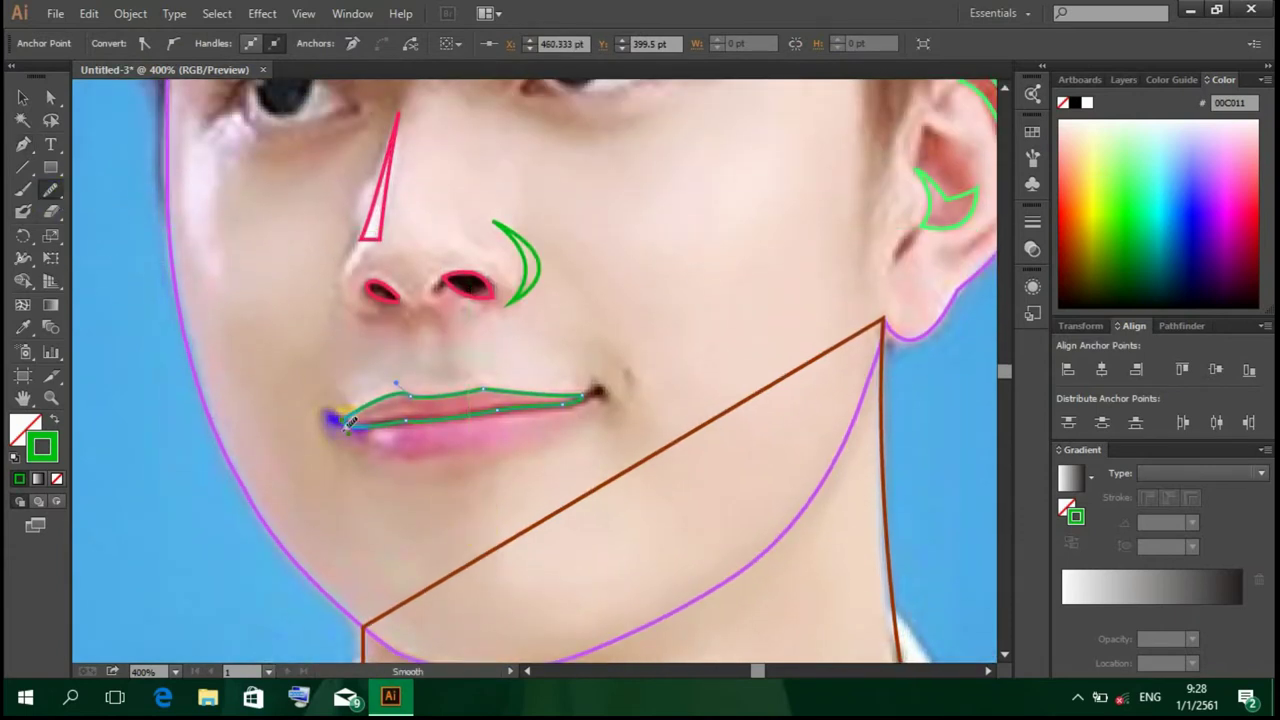
pyautogui.moveTo(404, 418); pyautogui.dragTo(440, 456)
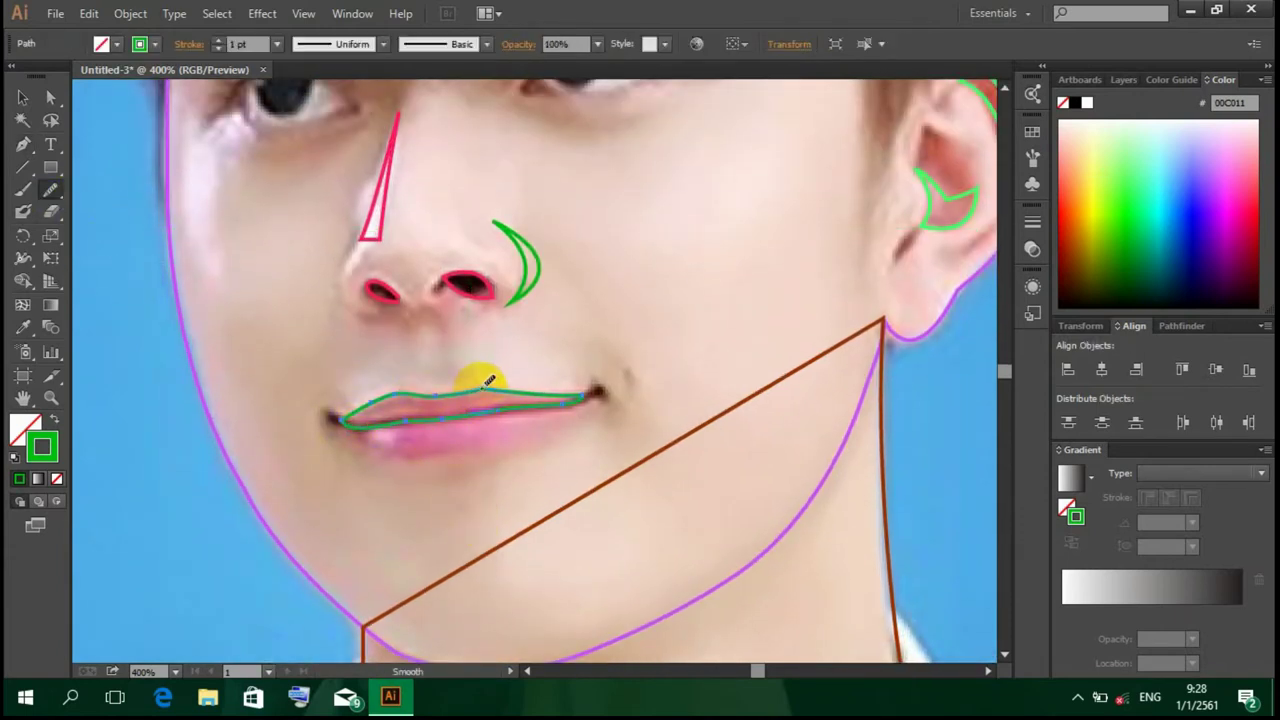
pyautogui.moveTo(489, 380); pyautogui.dragTo(493, 452)
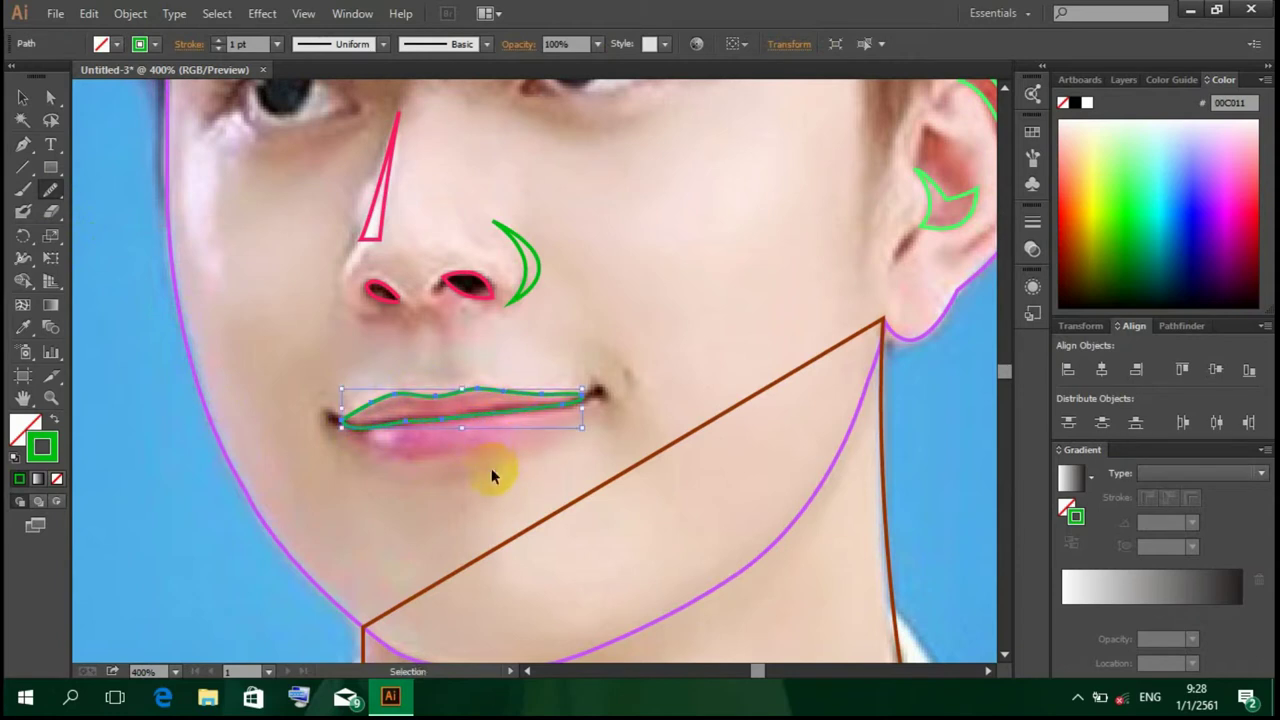
pyautogui.scroll(-2, 614, 500)
pyautogui.scroll(1, 449, 405)
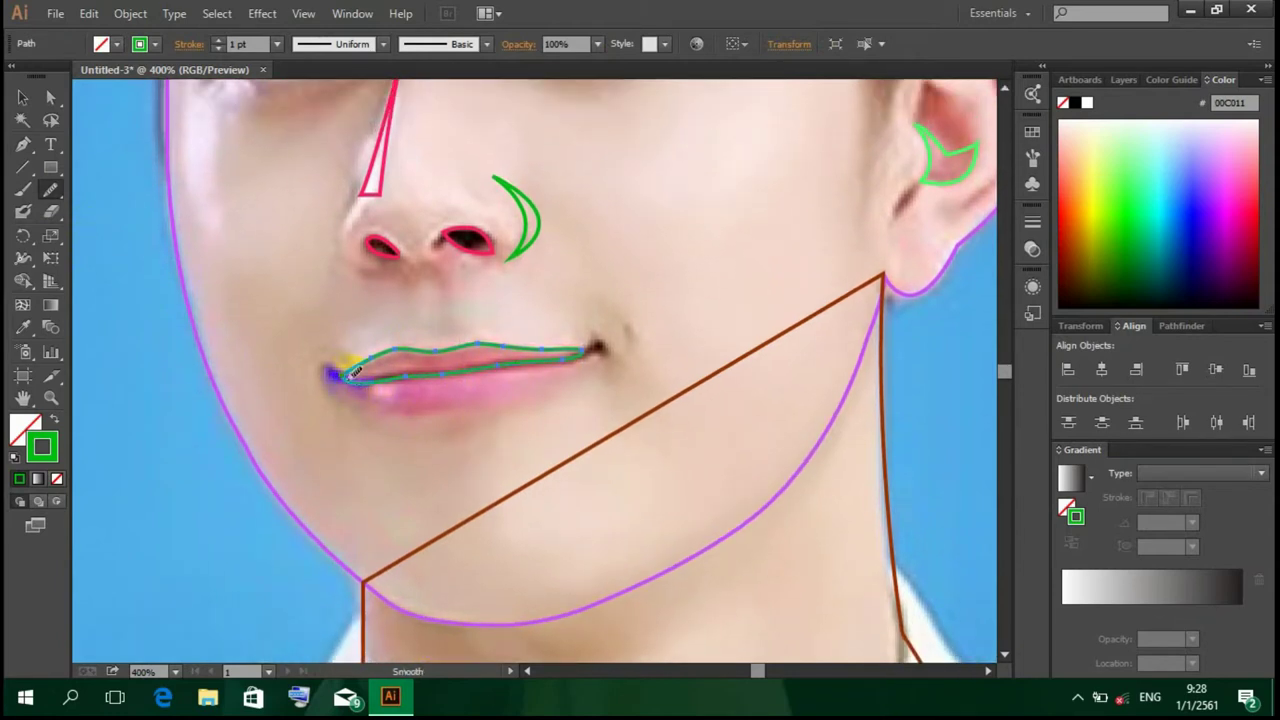
pyautogui.scroll(-2, 243, 429)
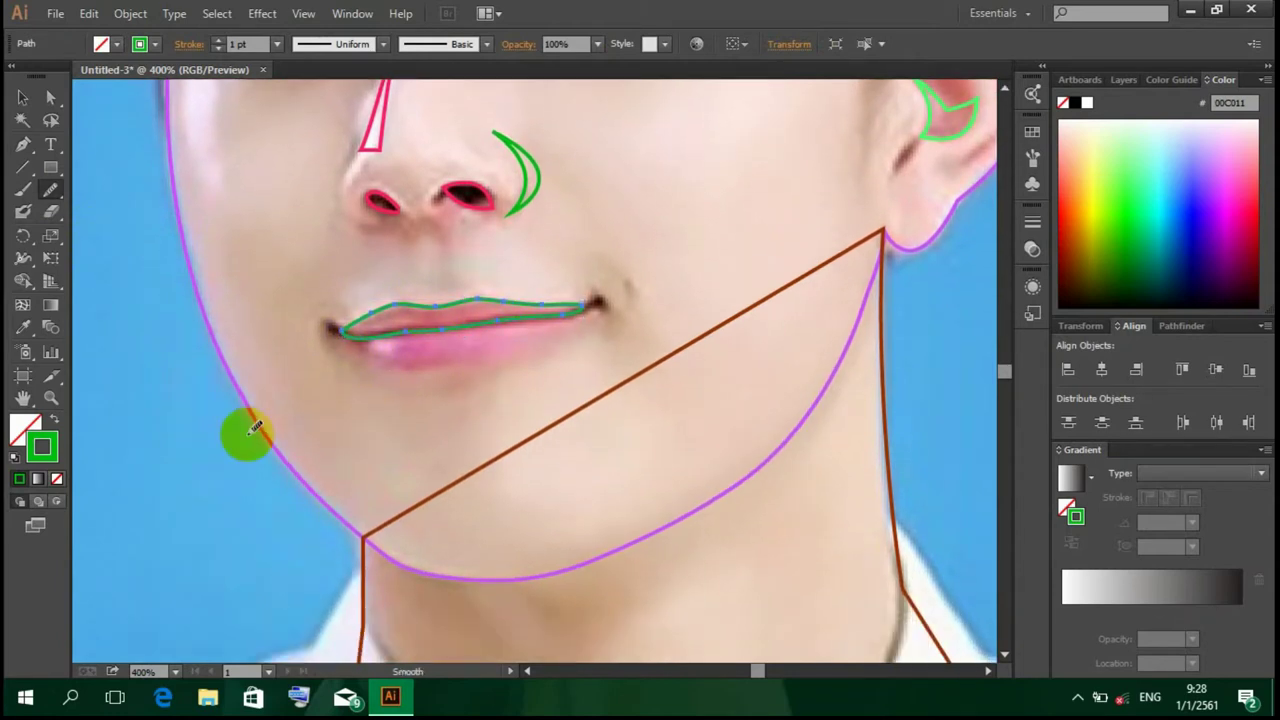
pyautogui.hscroll(-1, 250, 429)
# Step: Undo the accidental blue recolour so the lip outline stays green
pyautogui.press('p')
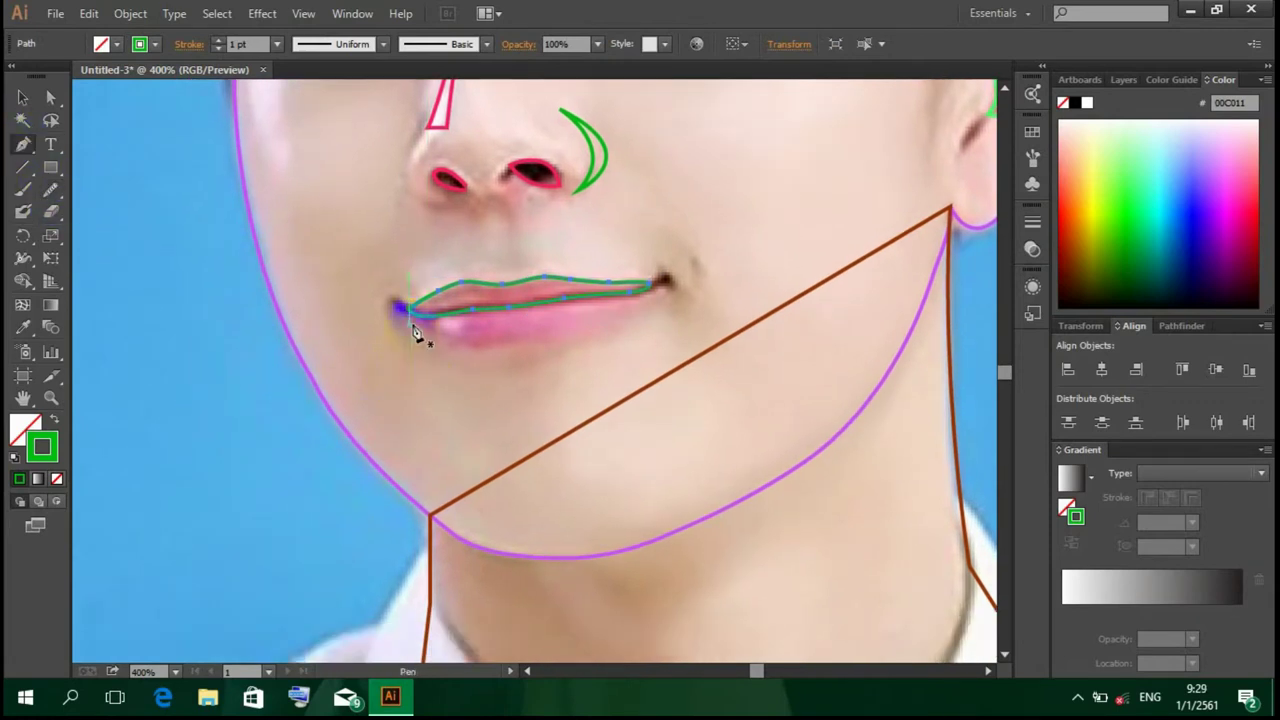
pyautogui.click(420, 325)
pyautogui.click(1160, 193)
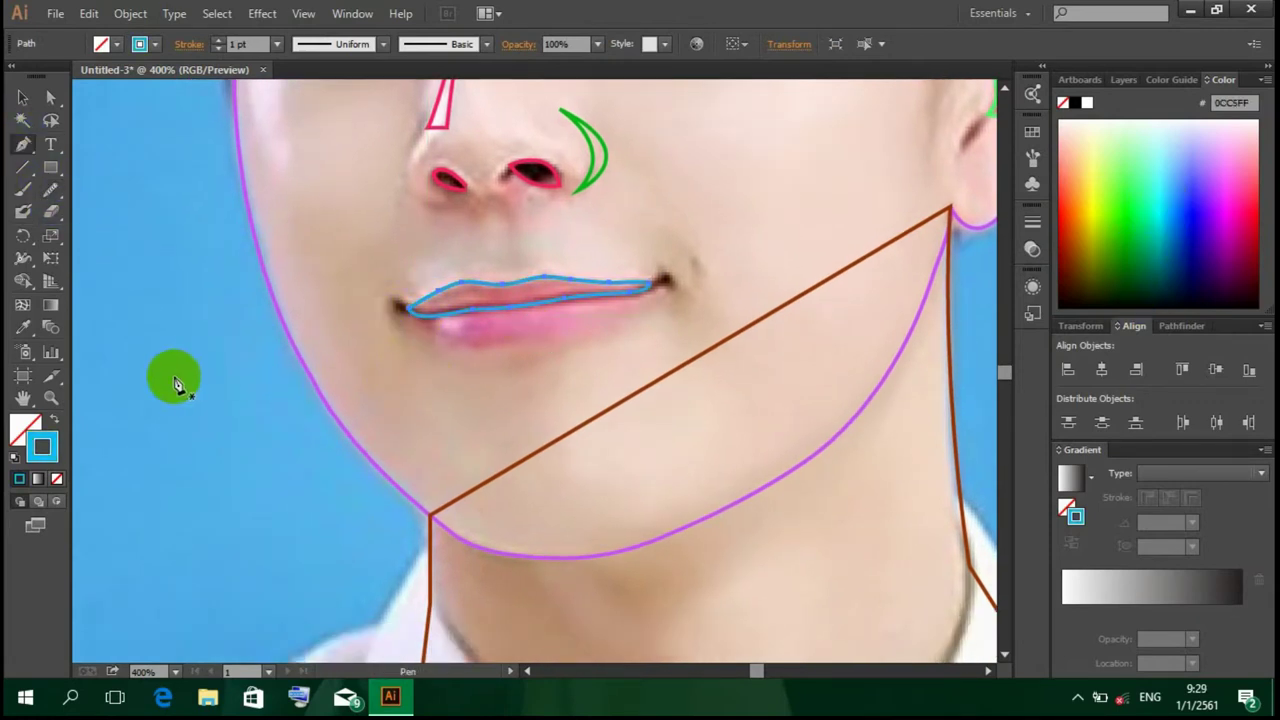
pyautogui.hotkey('ctrl', 'z')
# Step: Cancel the Move dialog, deselect, and set the stroke colour to light green #00FA94
pyautogui.press('Return')
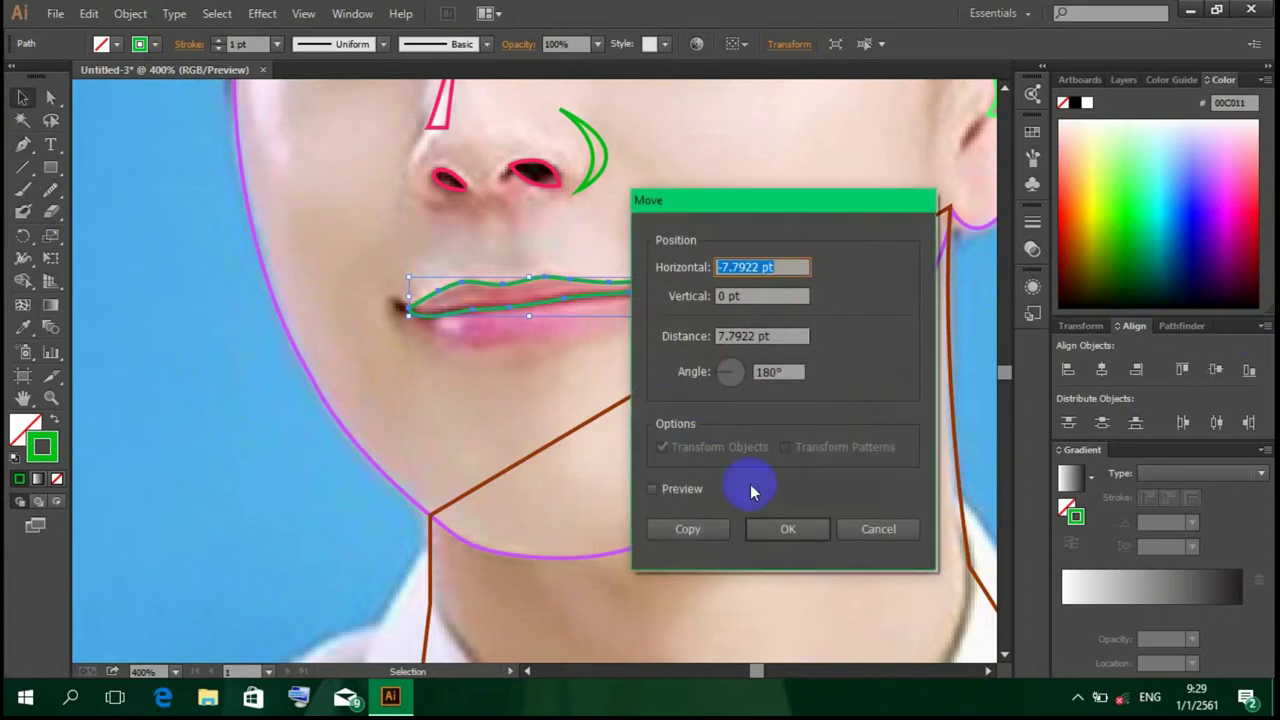
pyautogui.click(885, 529)
pyautogui.press('Return')
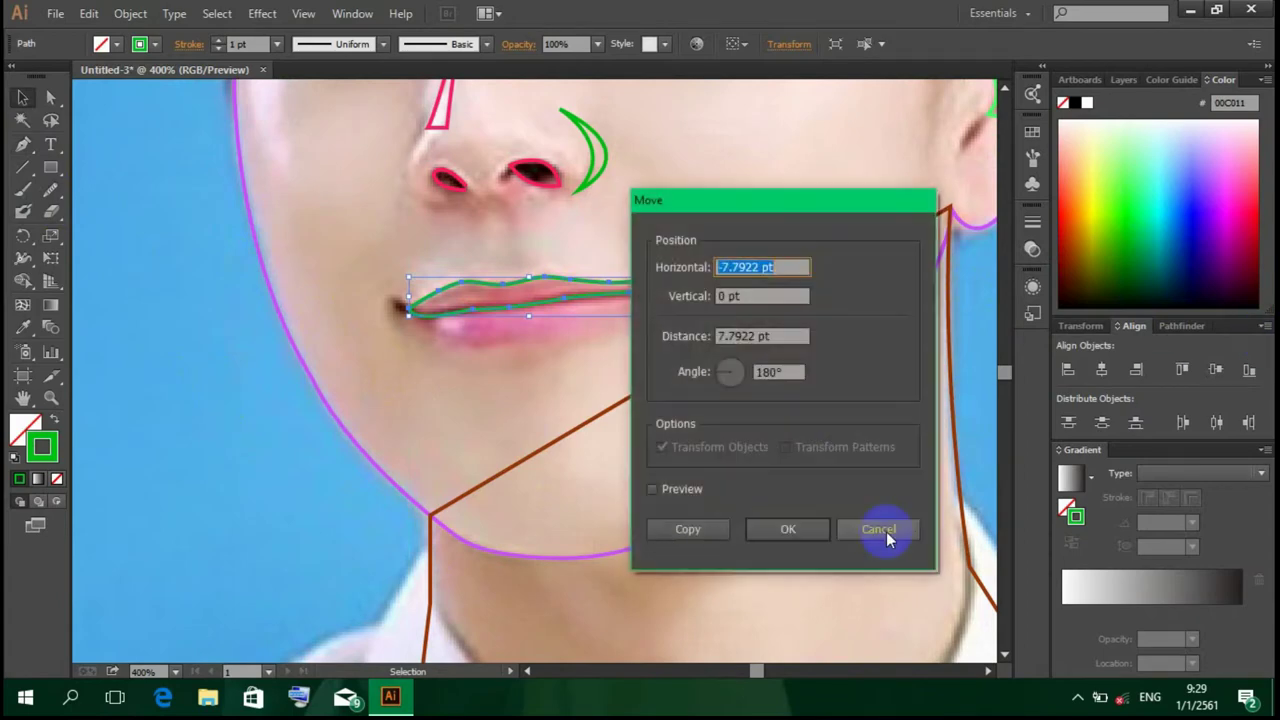
pyautogui.click(885, 529)
pyautogui.click(785, 404)
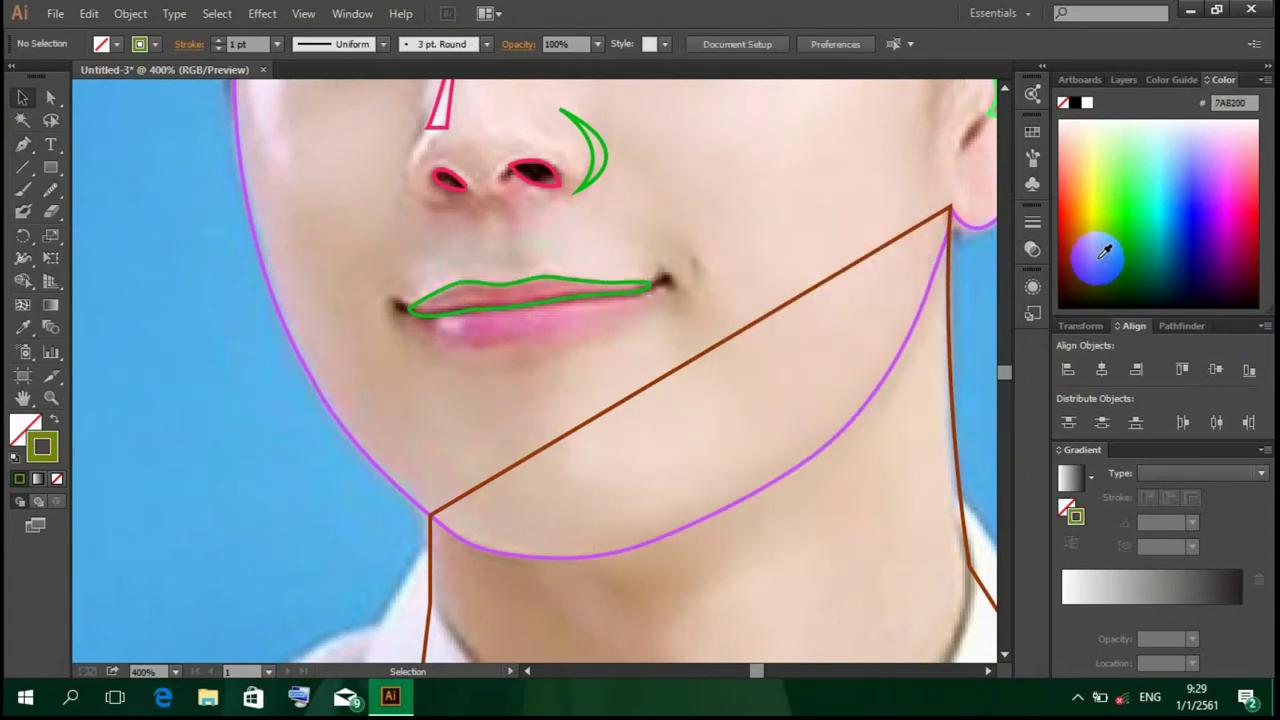
pyautogui.click(1157, 210)
# Step: Pen-trace a closed mint-green outline around the lower lip, corner to corner
pyautogui.press('p')
pyautogui.moveTo(404, 309); pyautogui.dragTo(422, 325)
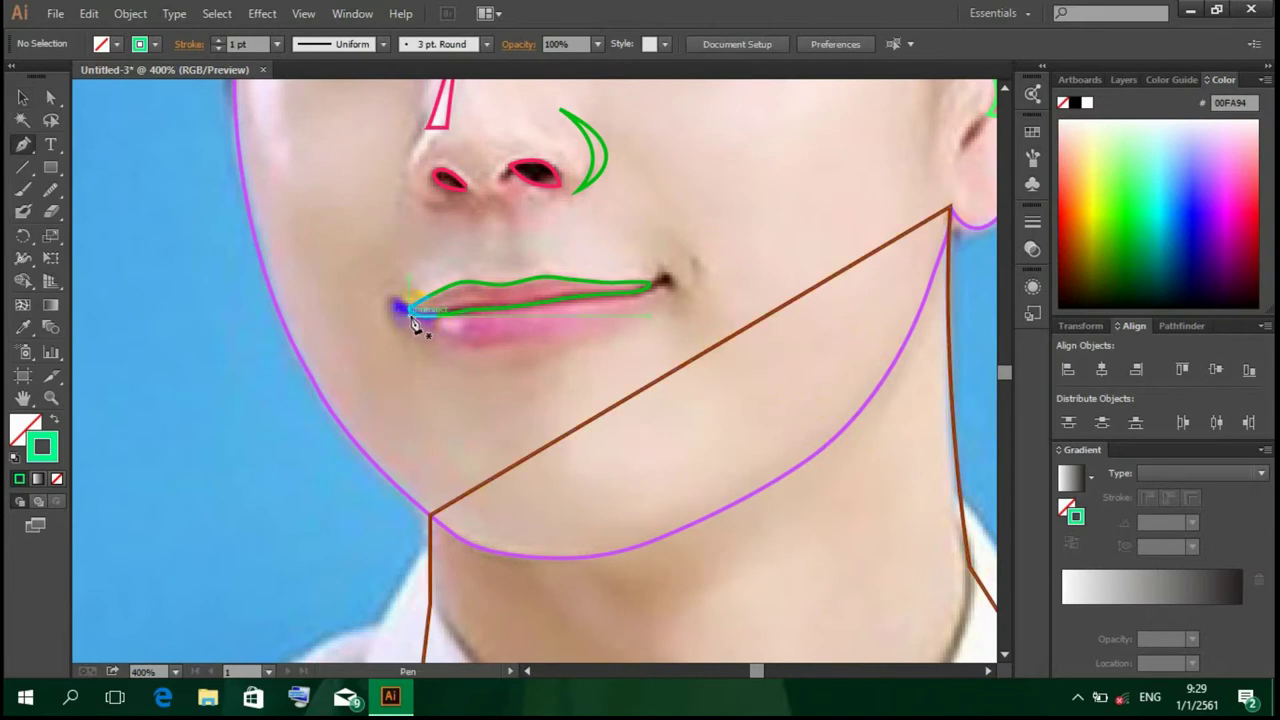
pyautogui.hotkey('ctrl', '+')
pyautogui.hotkey('ctrl', '+')
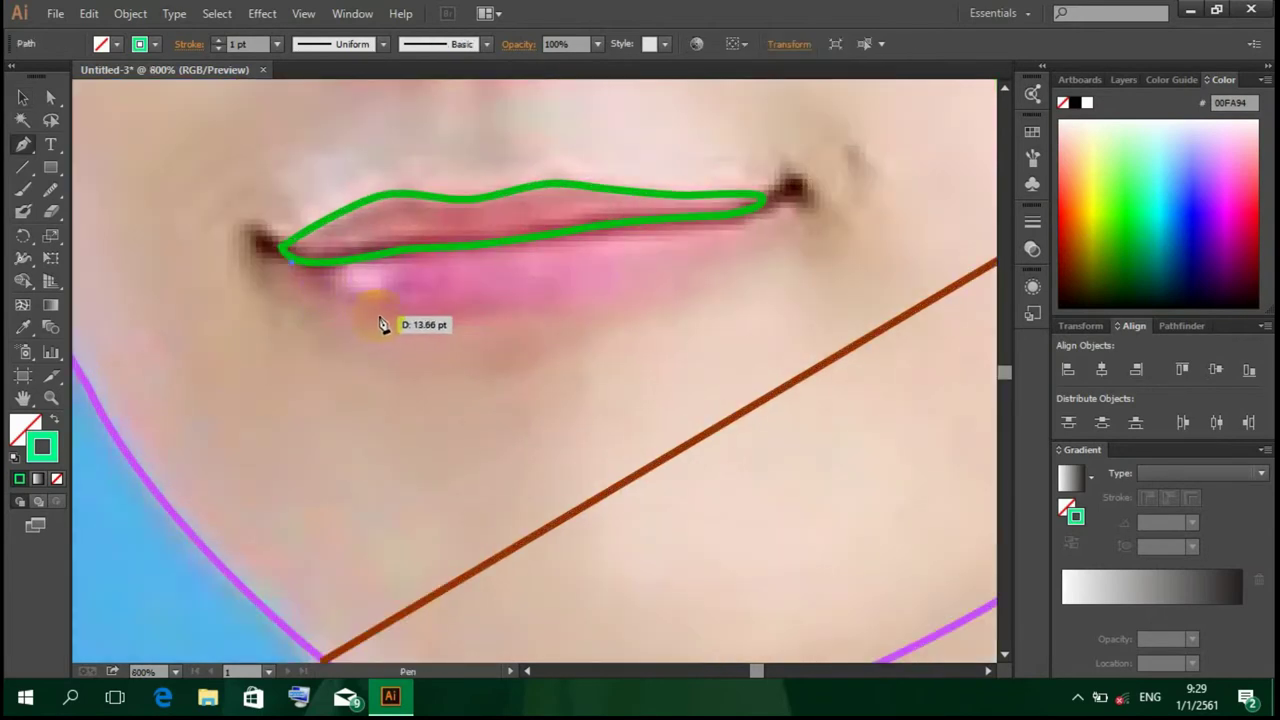
pyautogui.moveTo(512, 319); pyautogui.dragTo(512, 319)
pyautogui.click(418, 315)
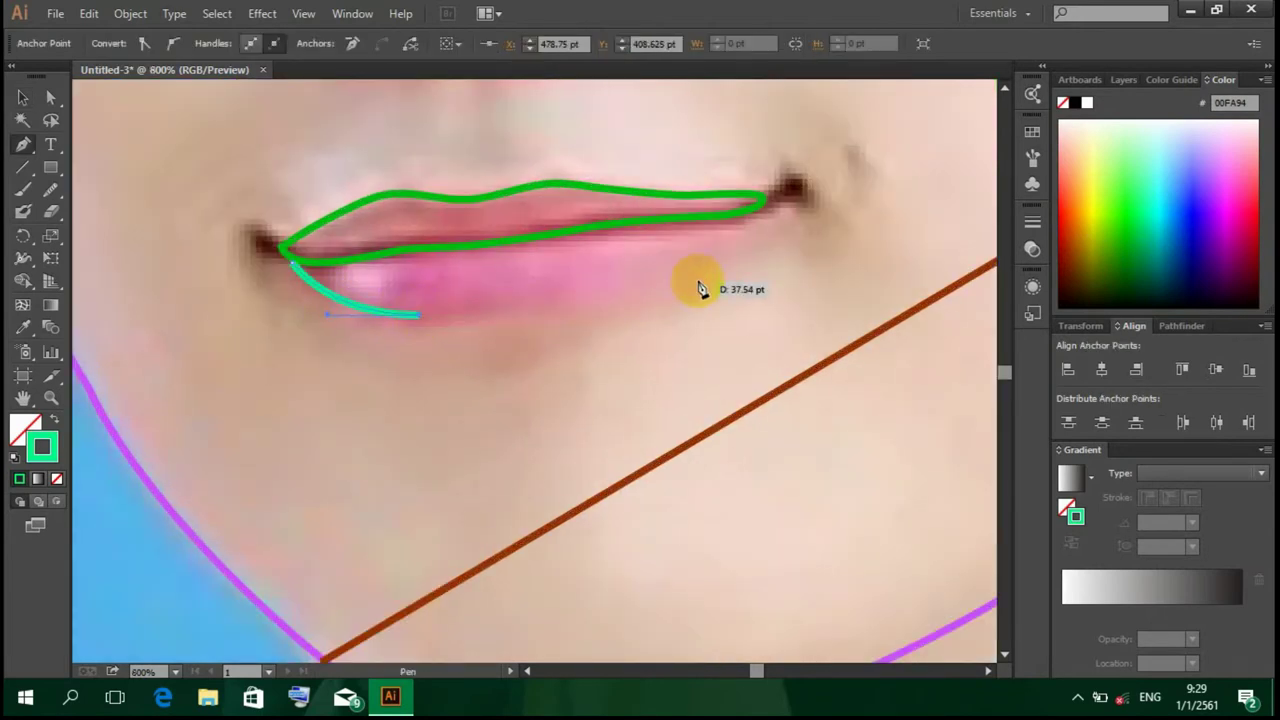
pyautogui.moveTo(759, 229); pyautogui.dragTo(774, 226)
pyautogui.click(673, 272)
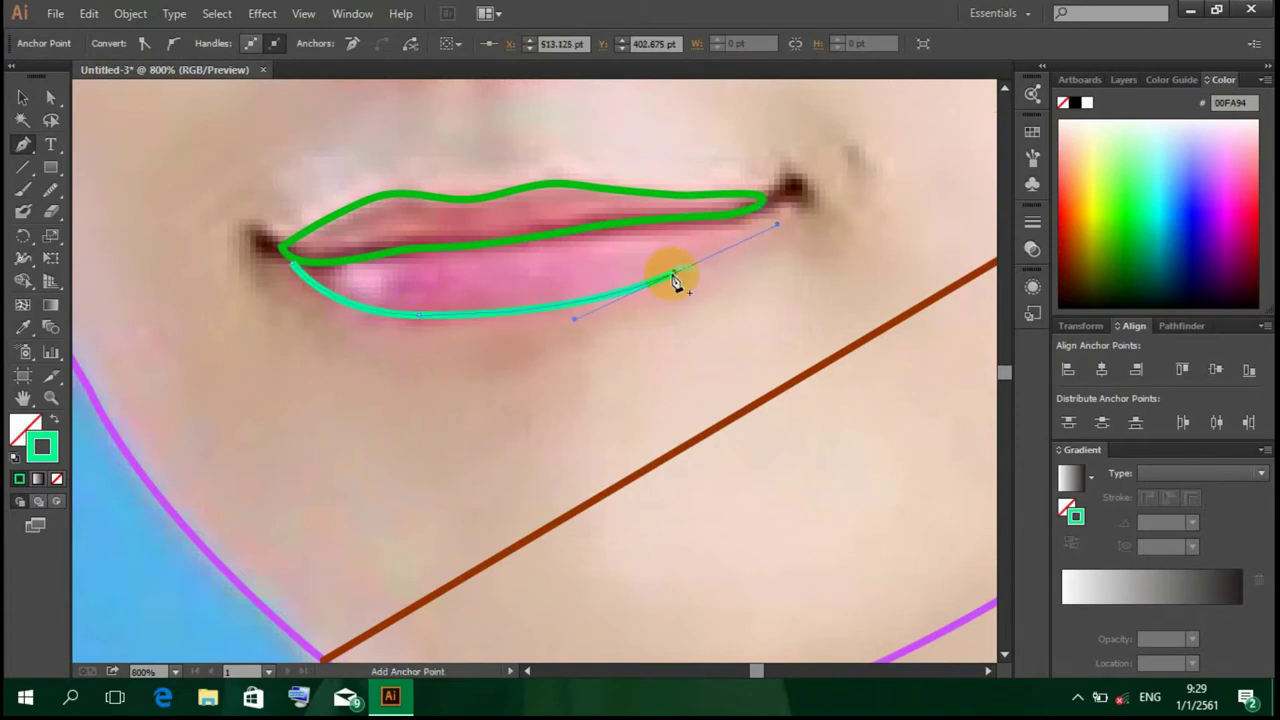
pyautogui.click(797, 207)
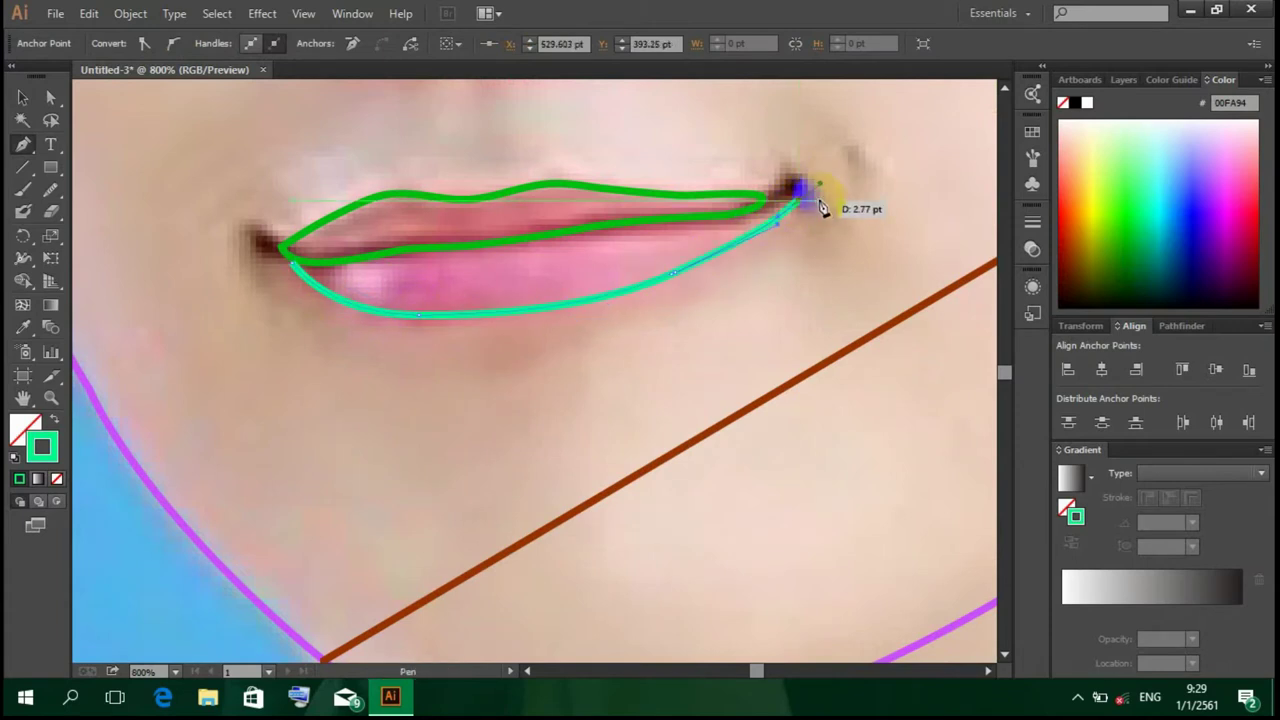
pyautogui.moveTo(767, 219)
pyautogui.mouseDown()
pyautogui.moveTo(395, 245)
pyautogui.moveTo(296, 268)
pyautogui.mouseUp()
# Step: Delete the old dark green lip outline and start an orange #FFB714 path at the left mouth corner
pyautogui.press('v')
pyautogui.click(555, 222)
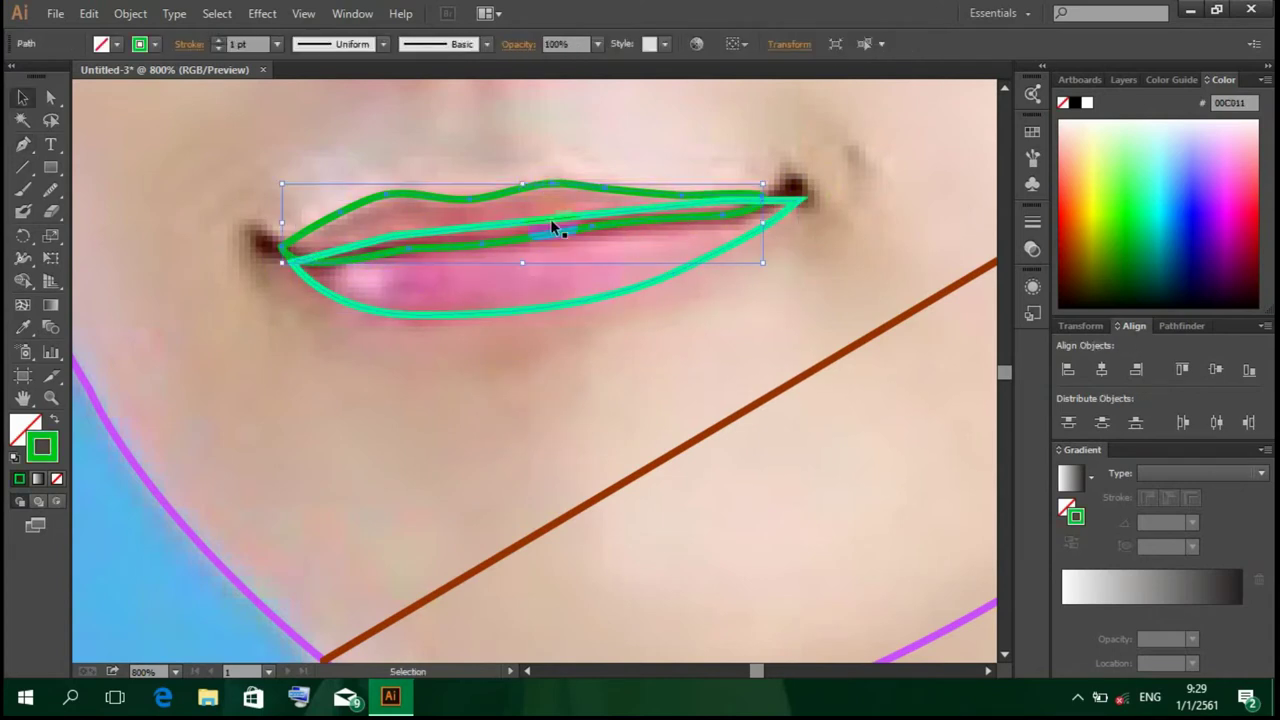
pyautogui.press('Delete')
pyautogui.click(24, 145)
pyautogui.click(1086, 200)
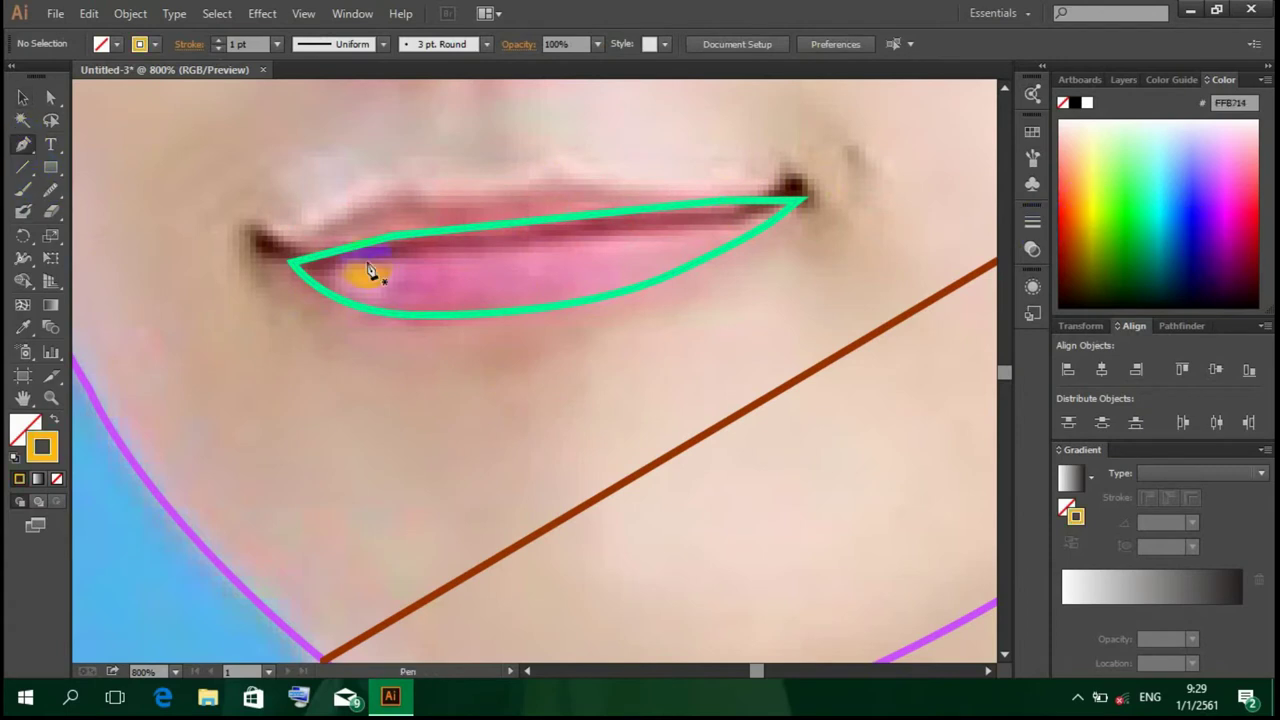
pyautogui.moveTo(283, 266); pyautogui.dragTo(407, 198)
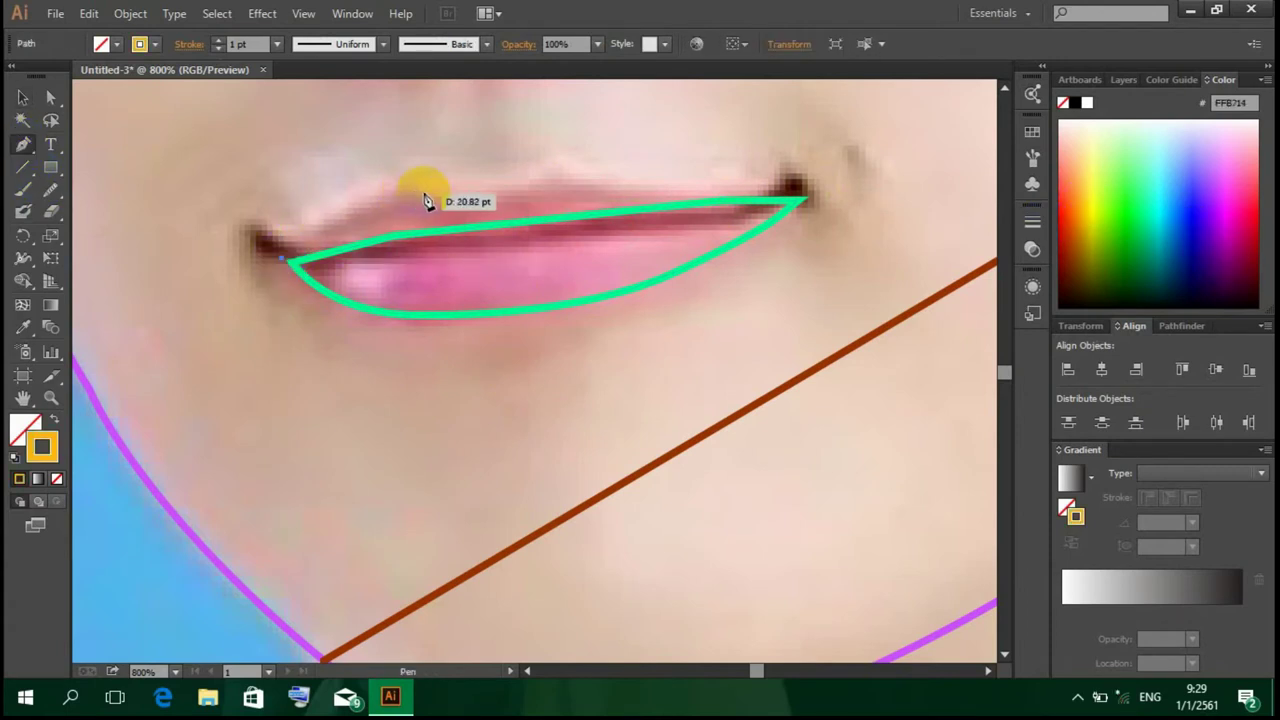
# Step: Curve the orange path over the upper lip's peak to the right mouth corner
pyautogui.click(424, 193)
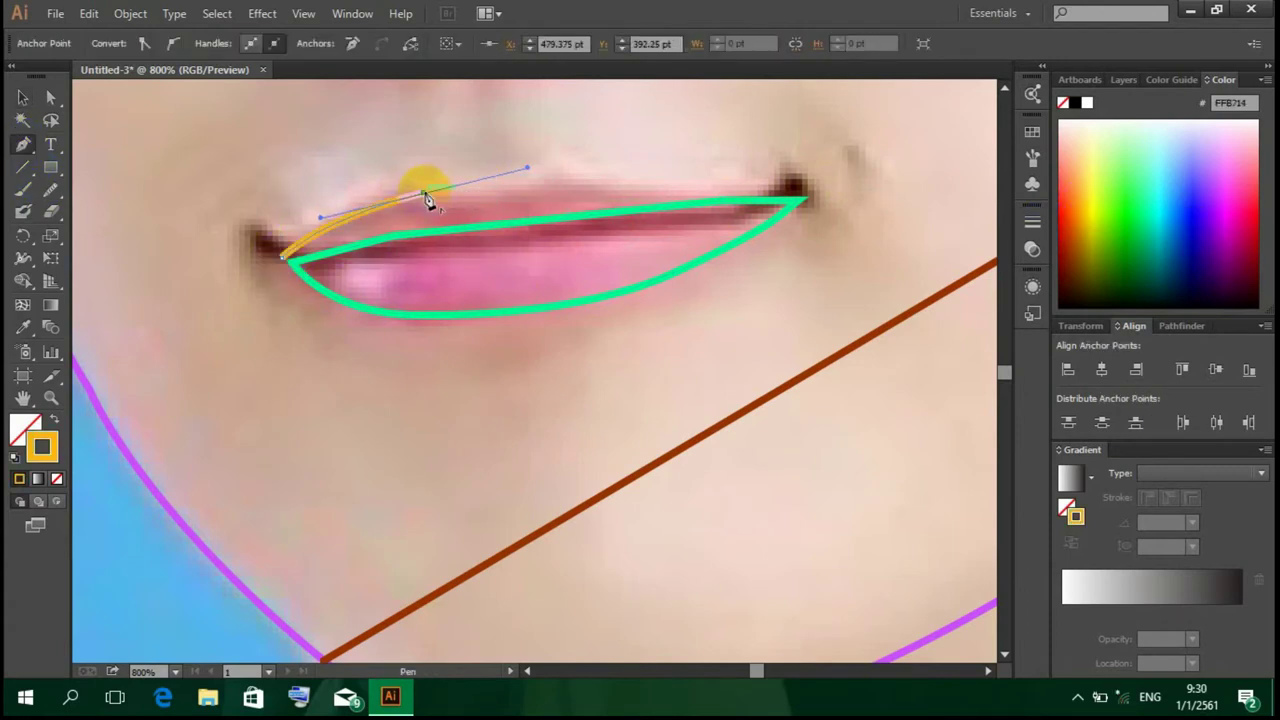
pyautogui.moveTo(607, 160); pyautogui.dragTo(620, 130)
pyautogui.click(557, 172)
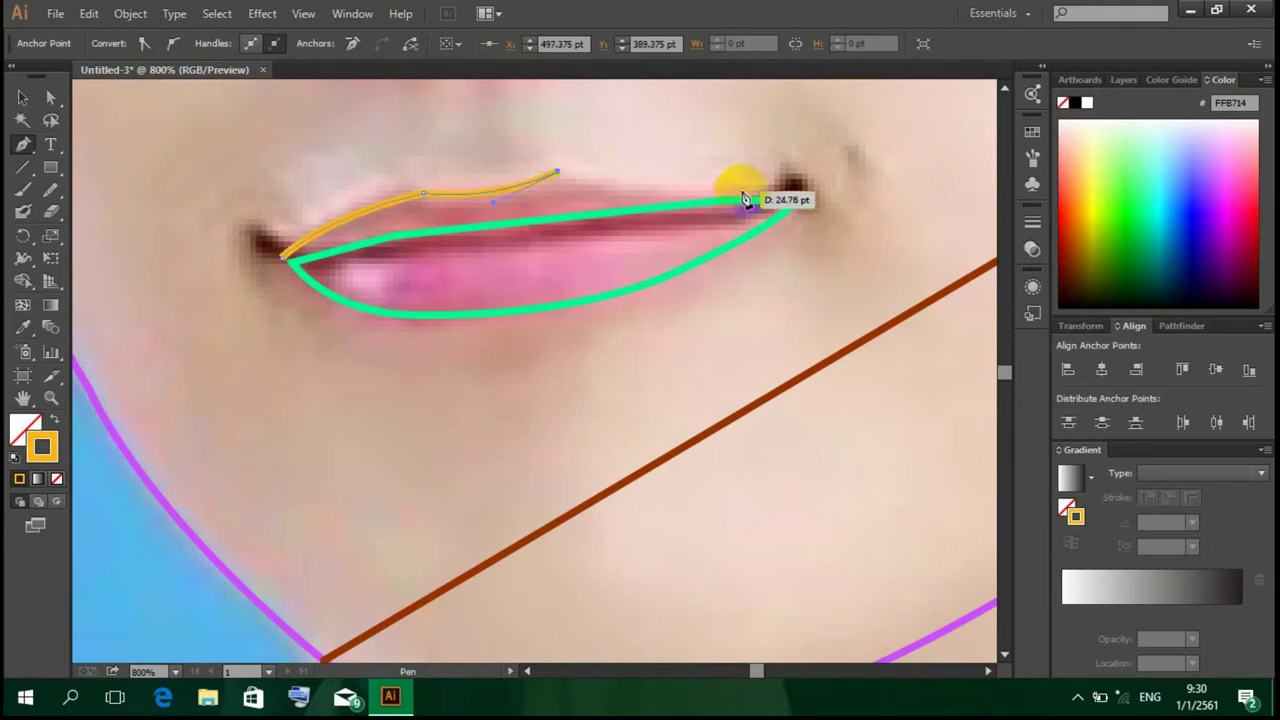
pyautogui.moveTo(766, 201)
pyautogui.mouseDown()
pyautogui.moveTo(780, 220)
pyautogui.moveTo(520, 238)
pyautogui.moveTo(508, 260)
pyautogui.moveTo(259, 252)
pyautogui.mouseUp()
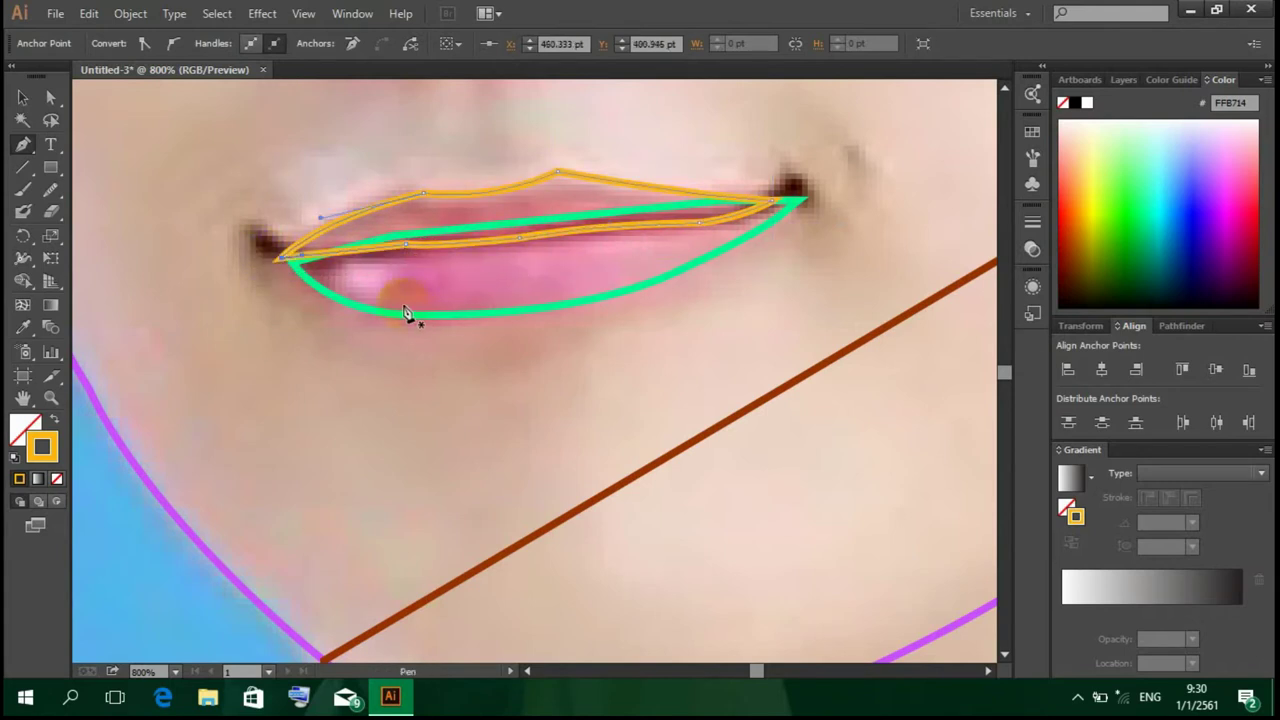
# Step: Redraw the left and top parts of the upper-lip outline, then deselect it
pyautogui.click(51, 189)
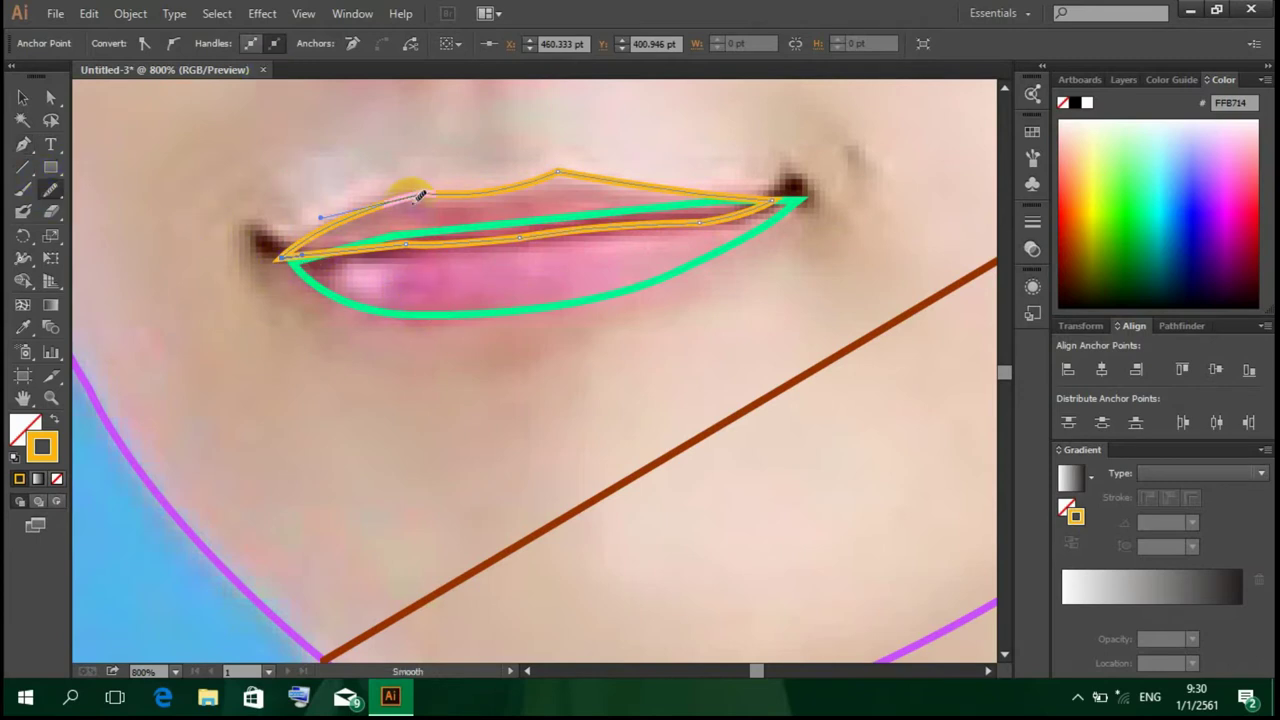
pyautogui.moveTo(437, 183); pyautogui.dragTo(553, 177)
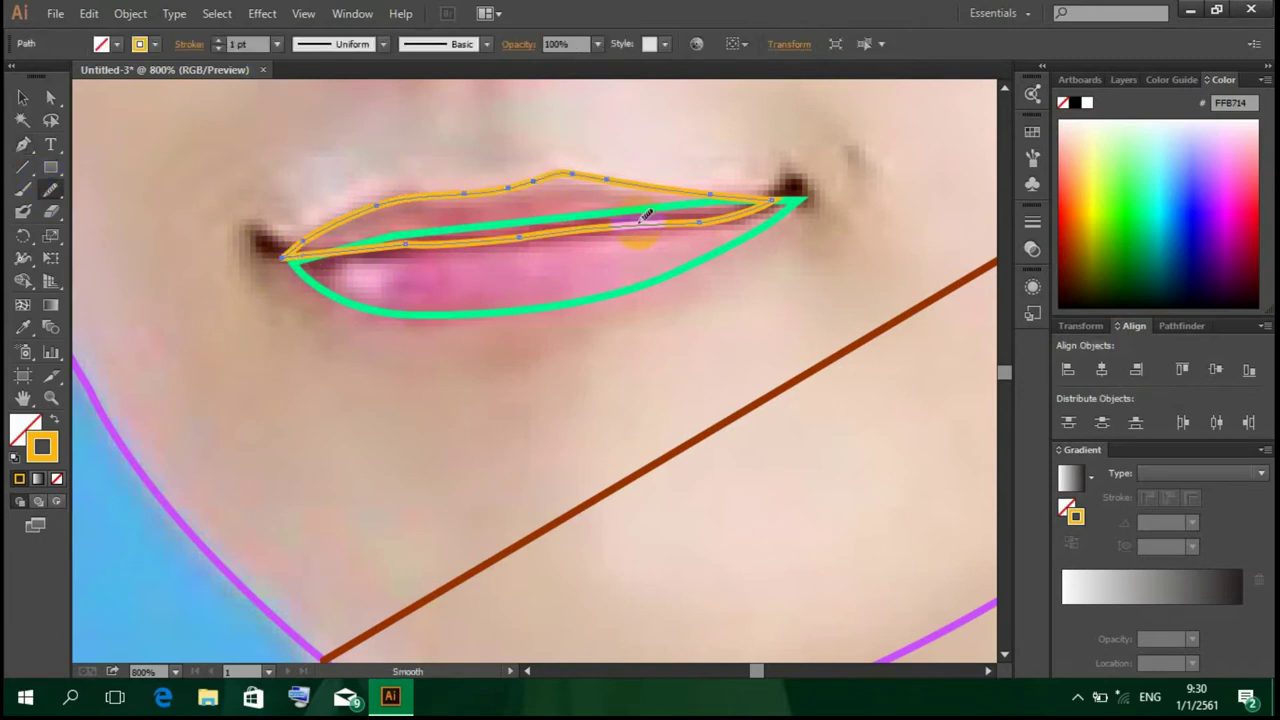
pyautogui.moveTo(423, 194); pyautogui.dragTo(478, 207)
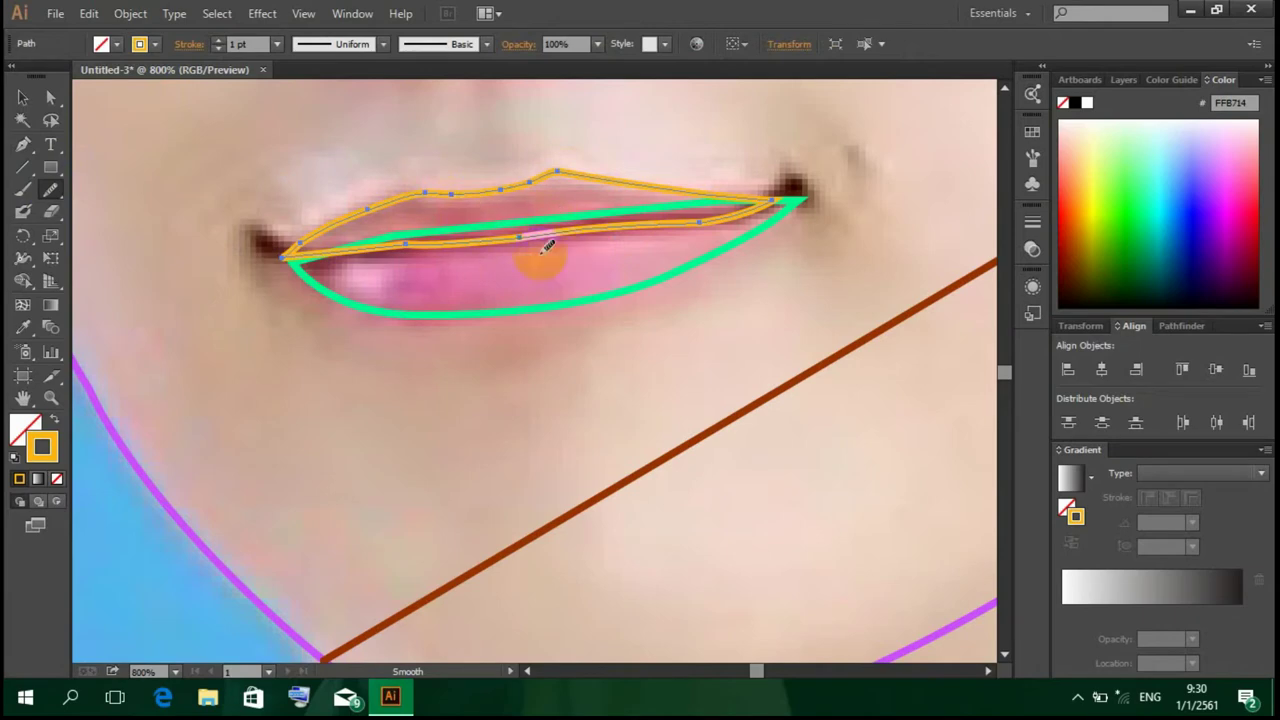
pyautogui.press('v')
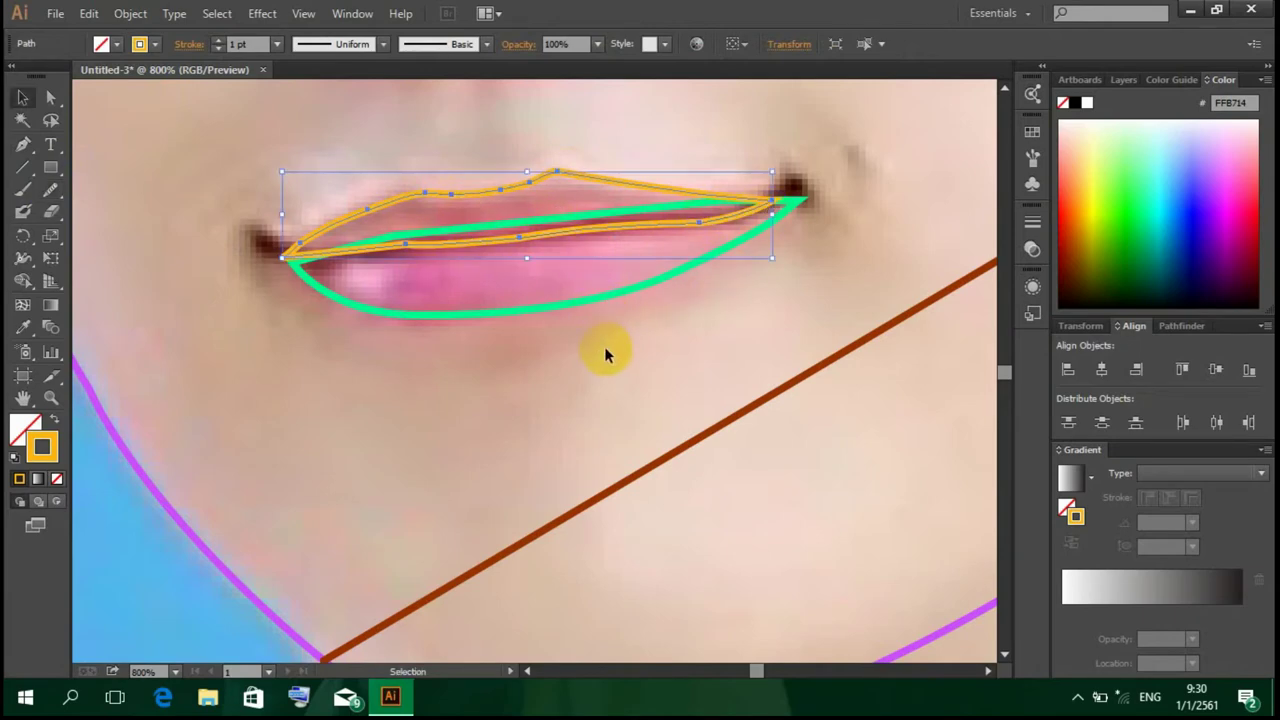
pyautogui.click(604, 346)
# Step: Scroll up to the eye, show the Pathfinder panel, and set a light yellow #EFFF78 pen stroke
pyautogui.scroll(-2, 635, 369)
pyautogui.scroll(5, 657, 194)
pyautogui.scroll(8, 657, 210)
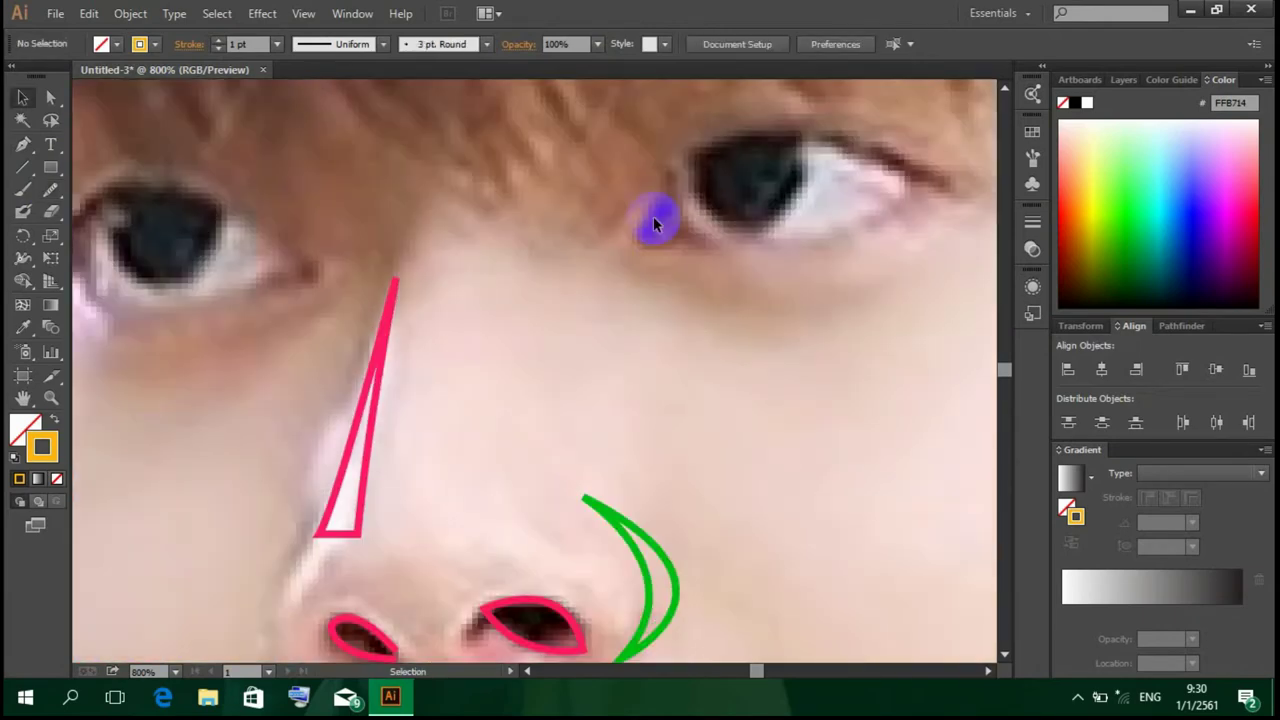
pyautogui.scroll(1, 700, 400)
pyautogui.click(988, 671)
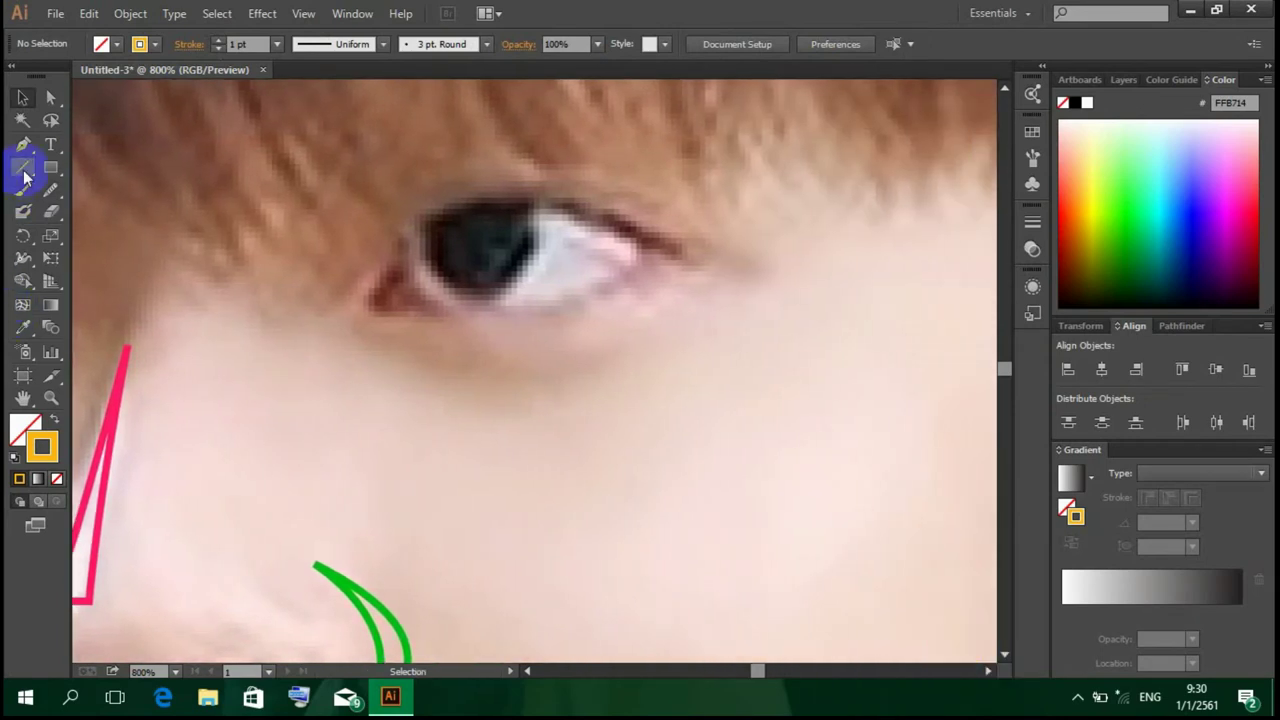
pyautogui.click(52, 170)
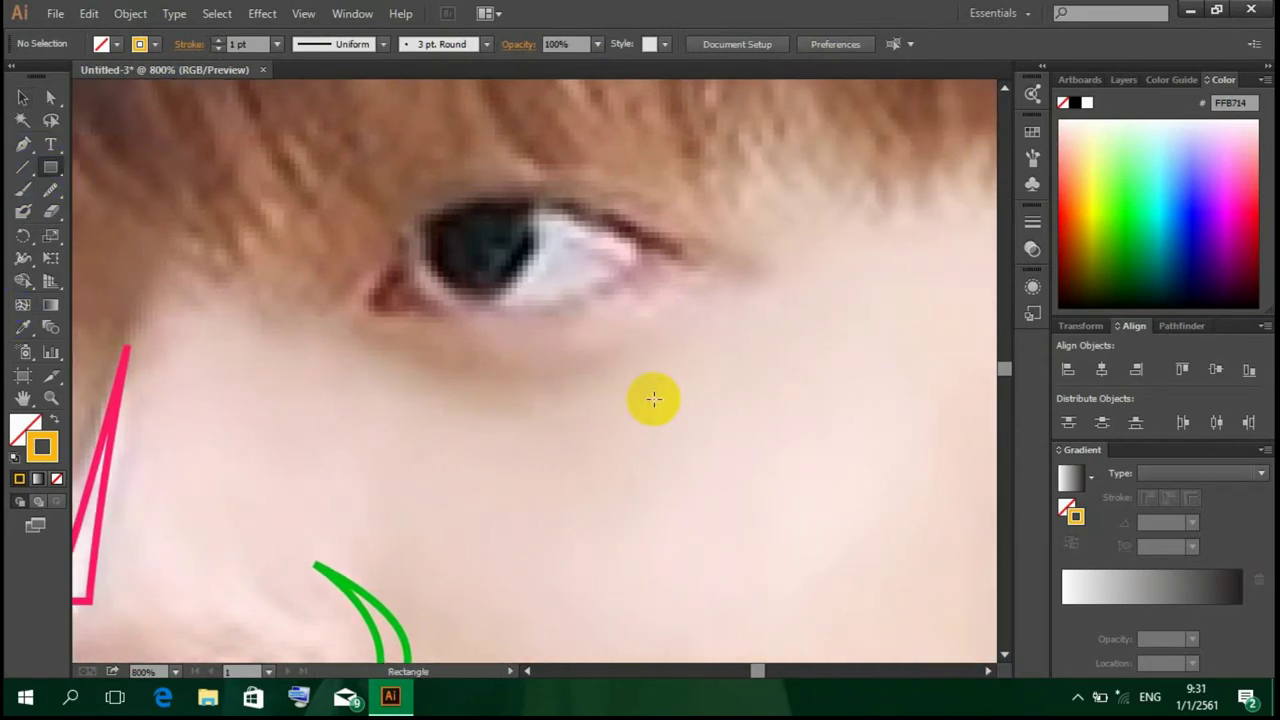
pyautogui.click(1176, 325)
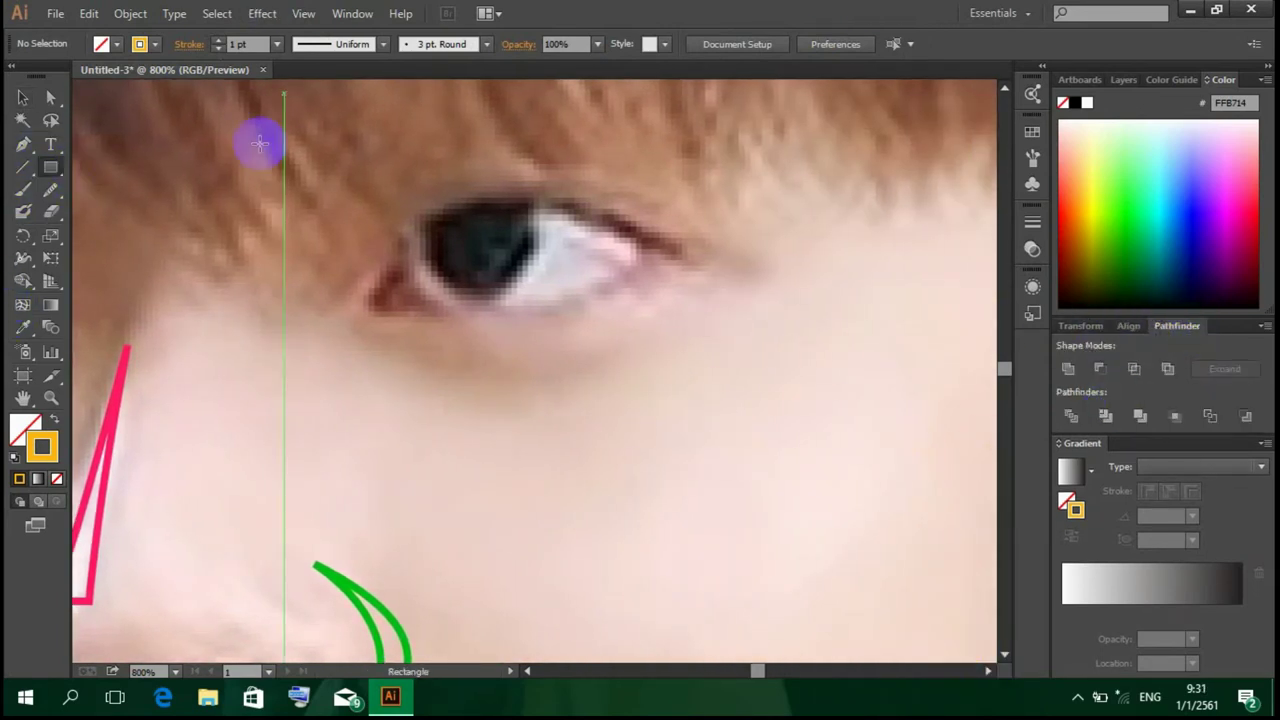
pyautogui.click(22, 145)
pyautogui.click(1095, 154)
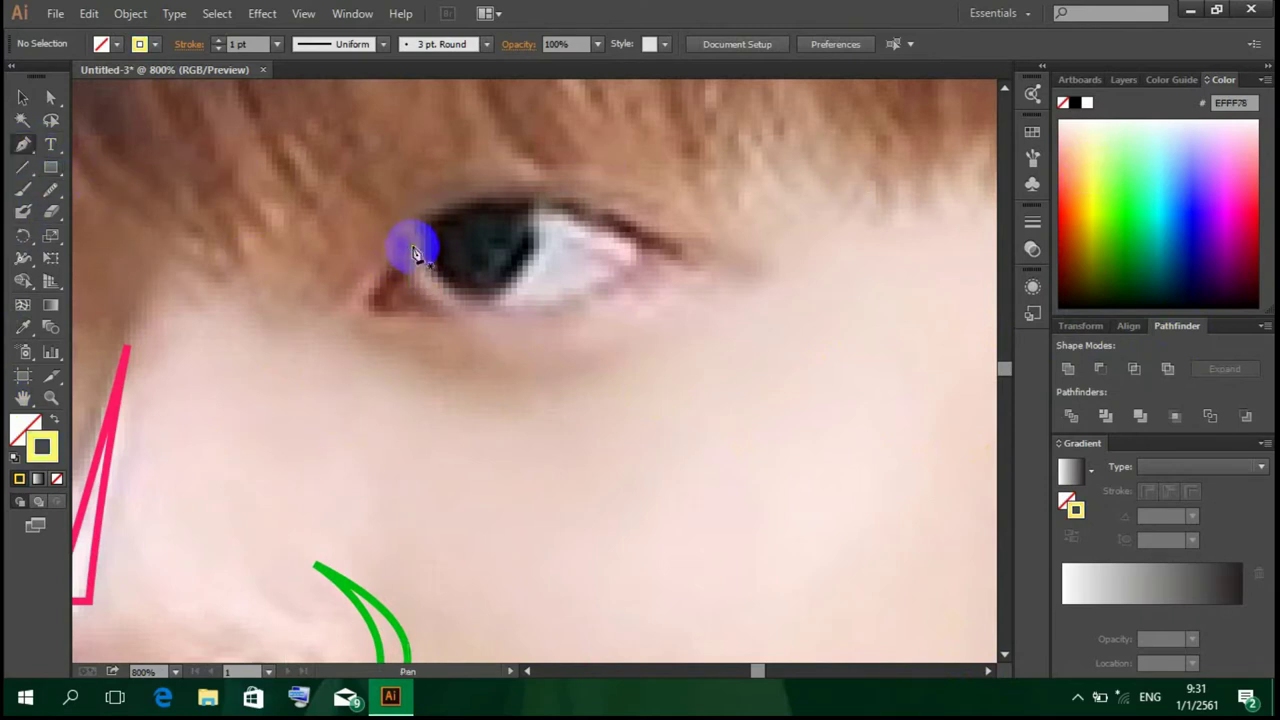
# Step: Pen-trace a closed almond outline around the eye from inner to outer corner
pyautogui.click(412, 245)
pyautogui.moveTo(458, 313); pyautogui.dragTo(487, 318)
pyautogui.click(458, 313)
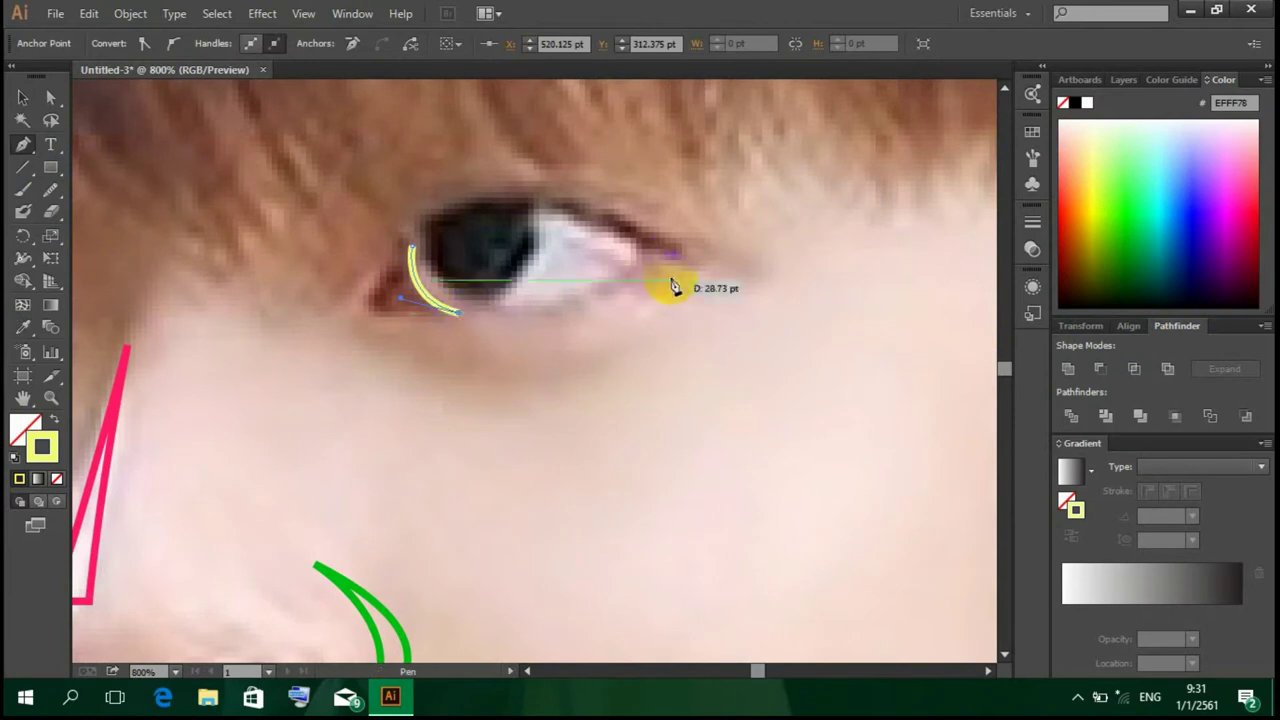
pyautogui.moveTo(645, 242); pyautogui.dragTo(668, 245)
pyautogui.moveTo(684, 178); pyautogui.dragTo(692, 169)
pyautogui.click(645, 244)
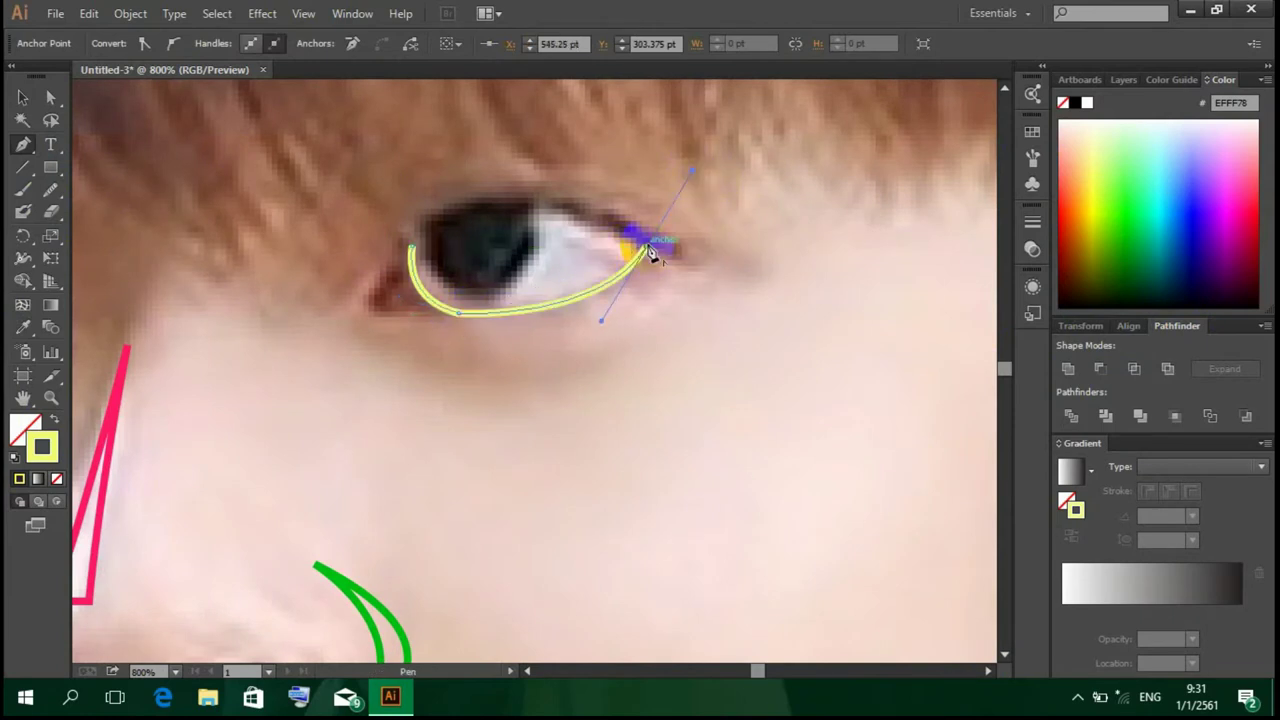
pyautogui.click(645, 243)
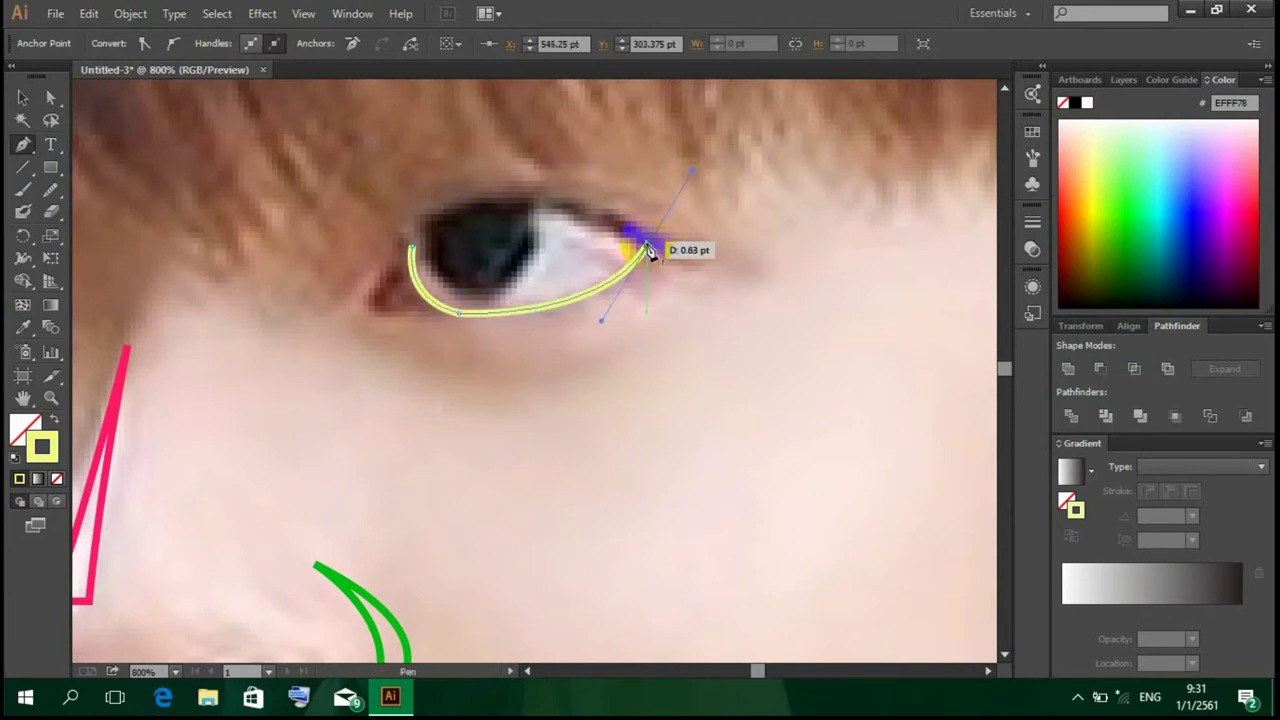
pyautogui.moveTo(412, 252); pyautogui.dragTo(368, 280)
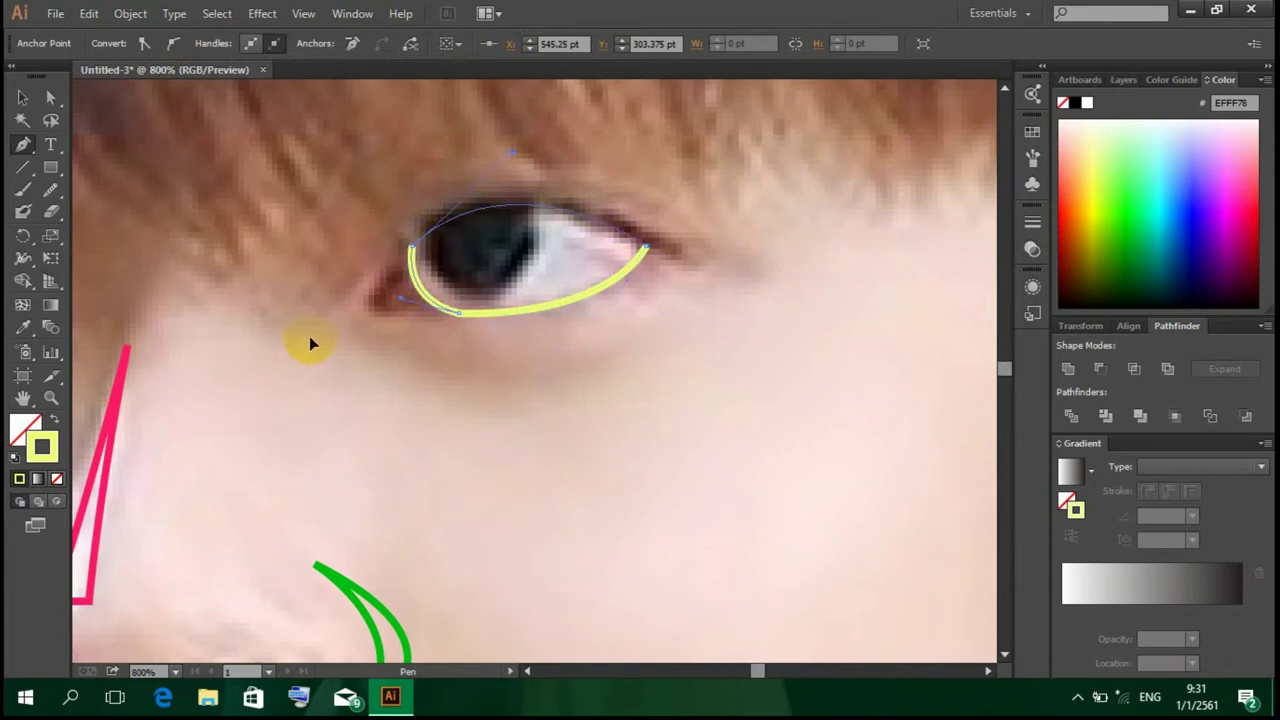
pyautogui.moveTo(332, 341); pyautogui.dragTo(385, 300)
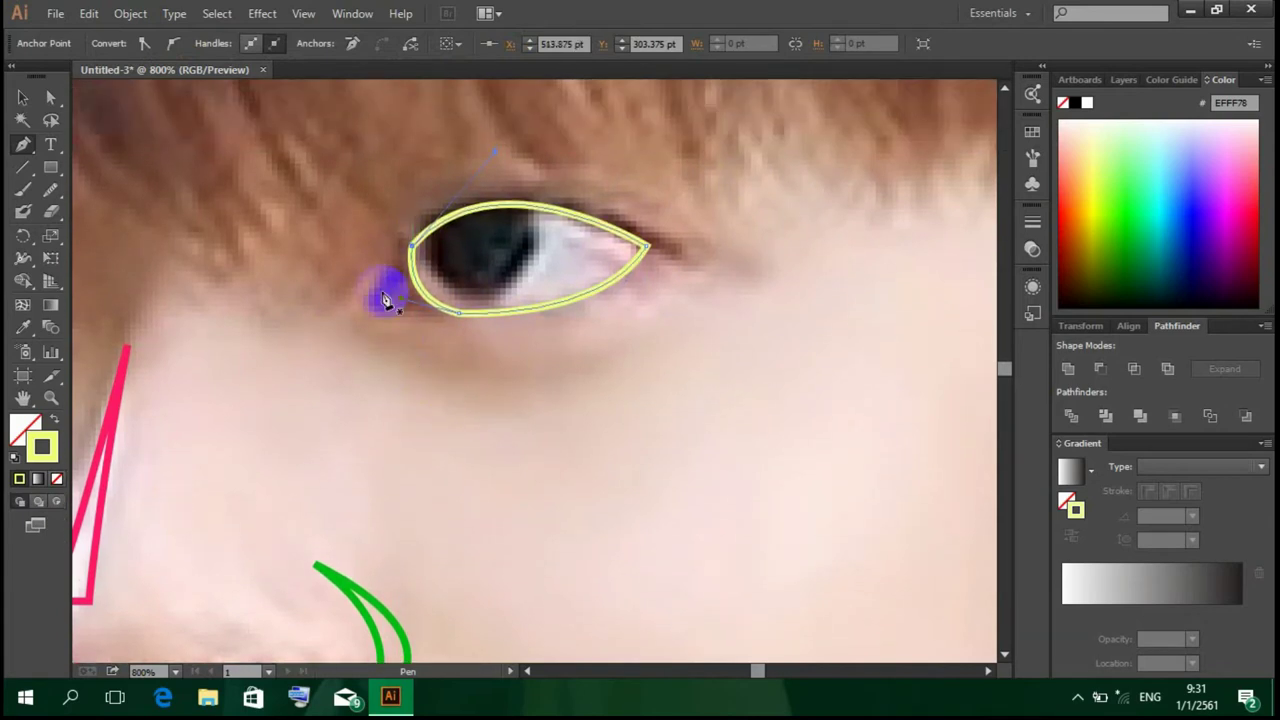
# Step: Smooth the yellow eye outline toward its outer corner
pyautogui.keyDown('ctrl'); pyautogui.click(599, 399); pyautogui.keyUp('ctrl')
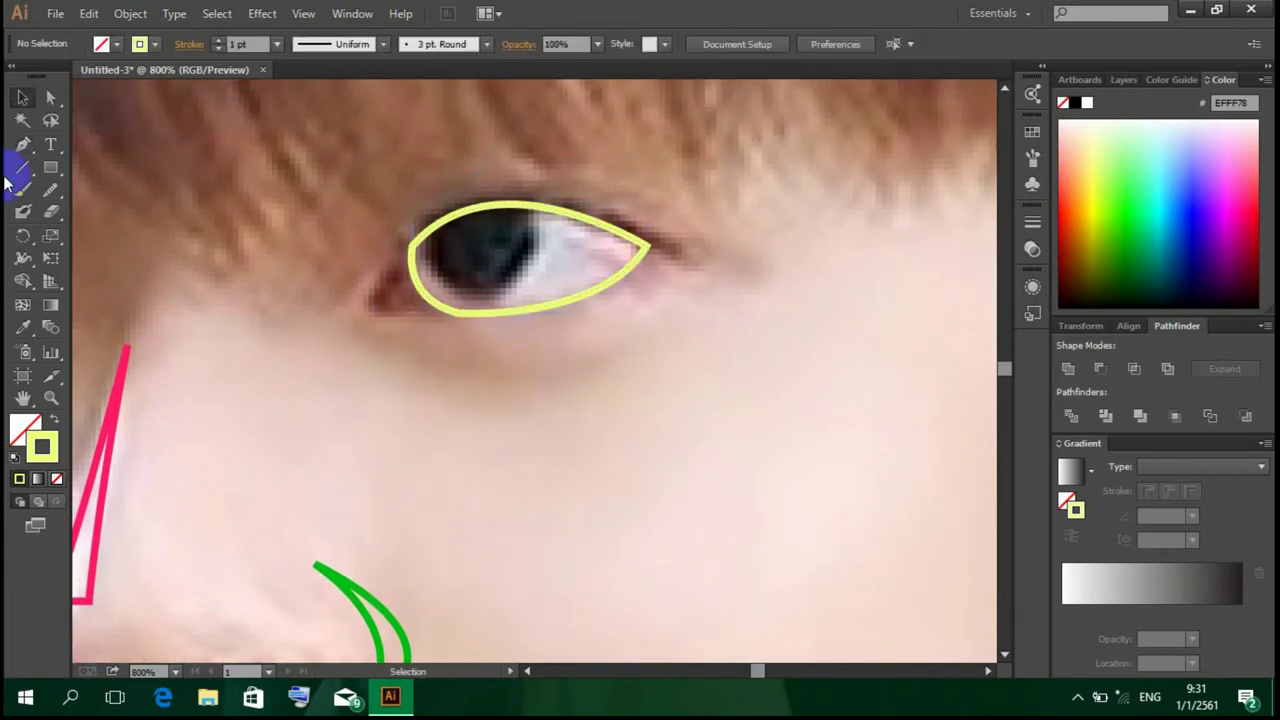
pyautogui.click(414, 286)
pyautogui.click(51, 186)
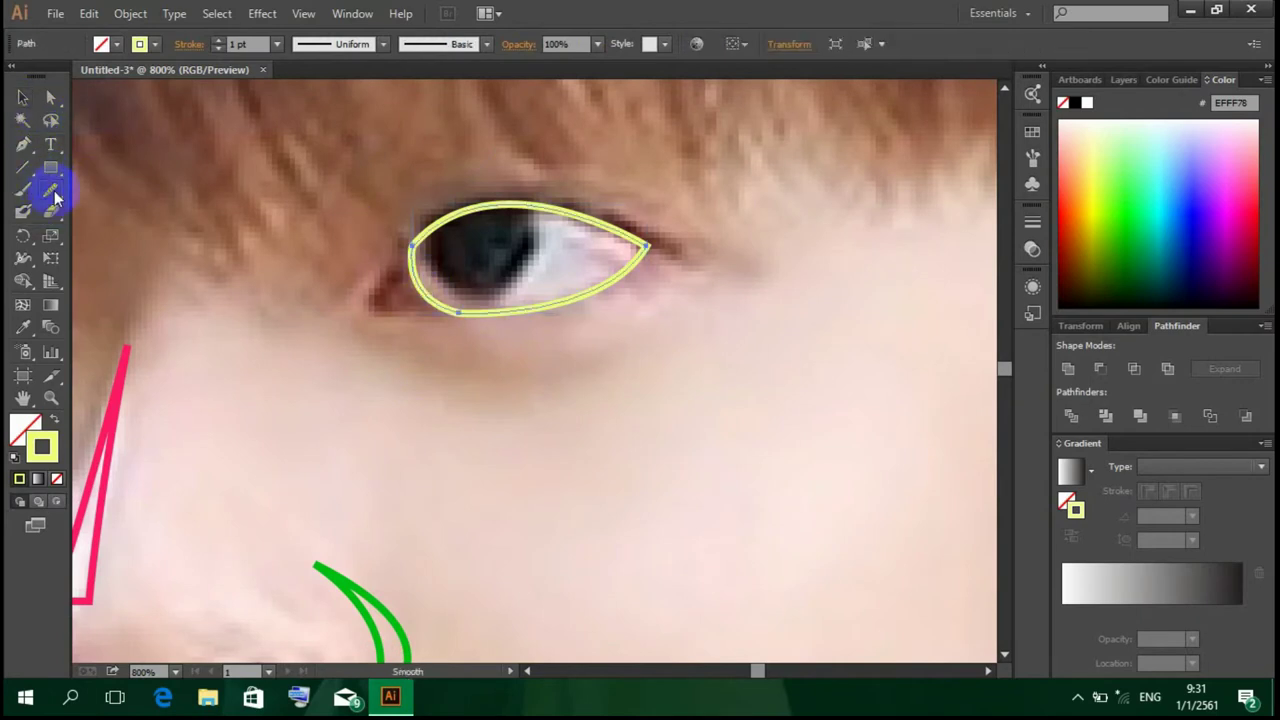
pyautogui.moveTo(400, 229); pyautogui.dragTo(645, 248)
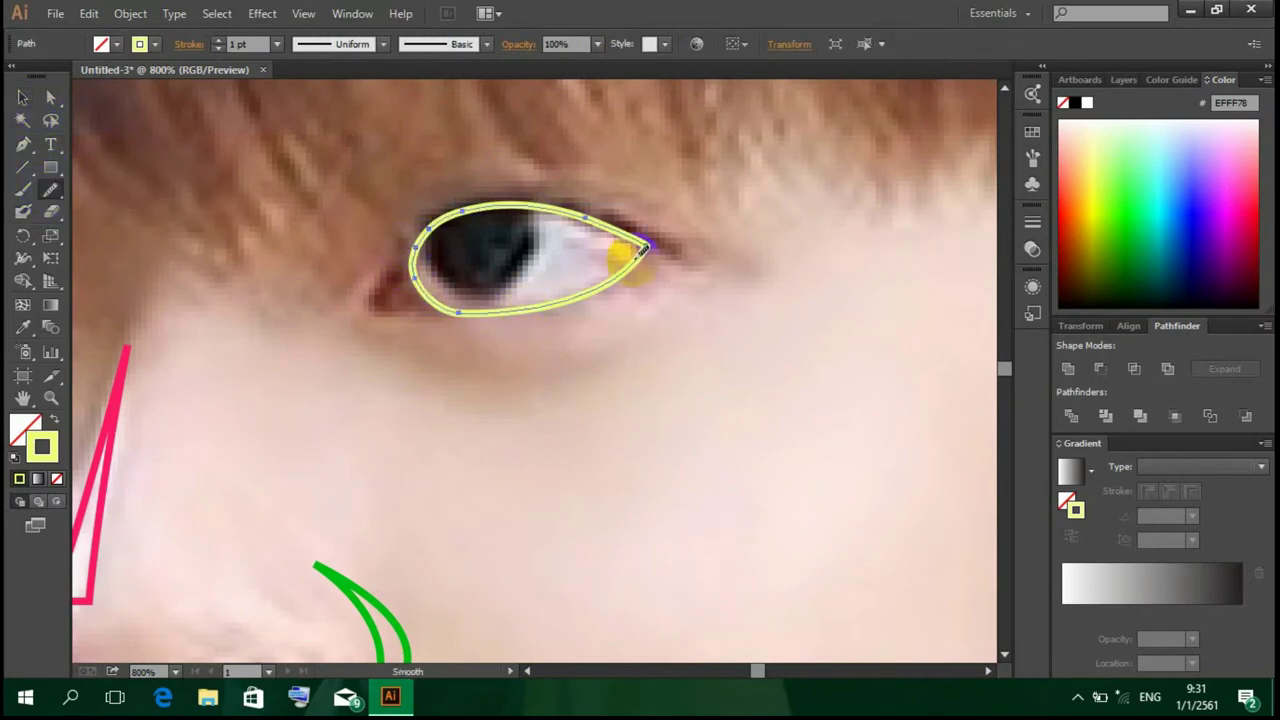
pyautogui.keyDown('ctrl'); pyautogui.click(670, 335); pyautogui.keyUp('ctrl')
# Step: Draw a blue ellipse over the iris, replacing a mistaken rectangle
pyautogui.click(51, 167)
pyautogui.click(1180, 222)
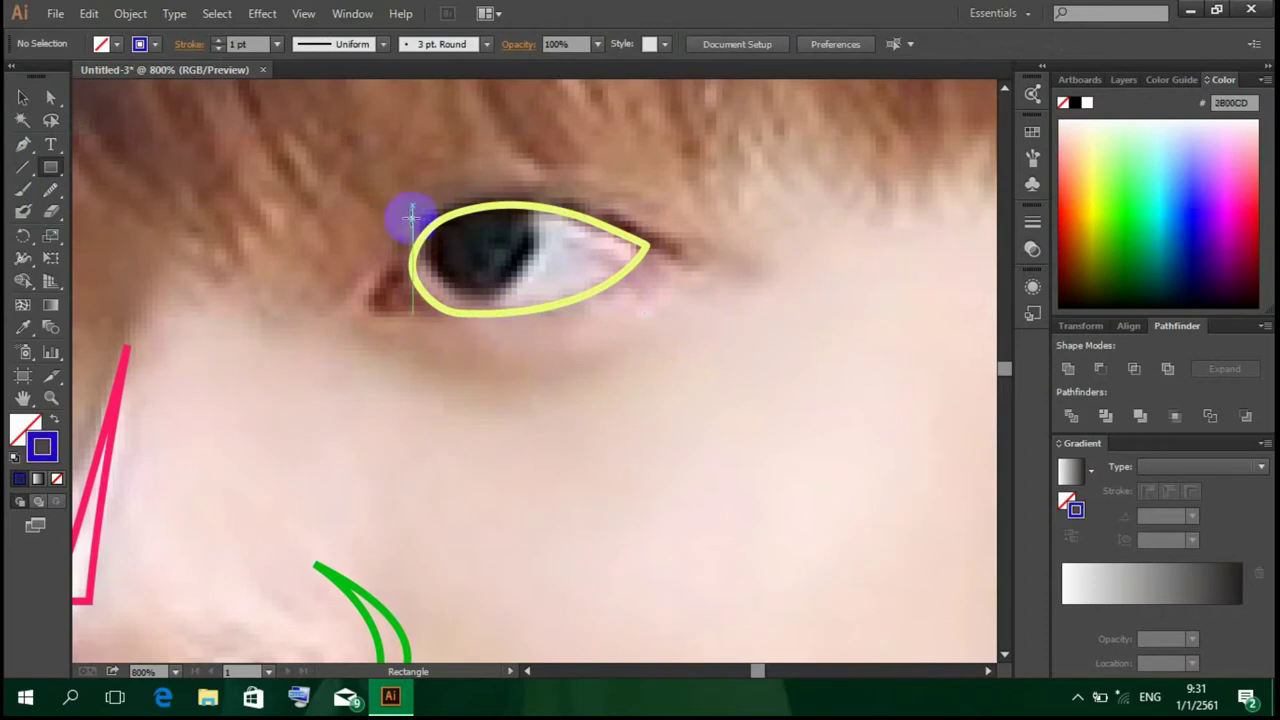
pyautogui.moveTo(407, 191); pyautogui.dragTo(520, 283)
pyautogui.hotkey('ctrl', 'z')
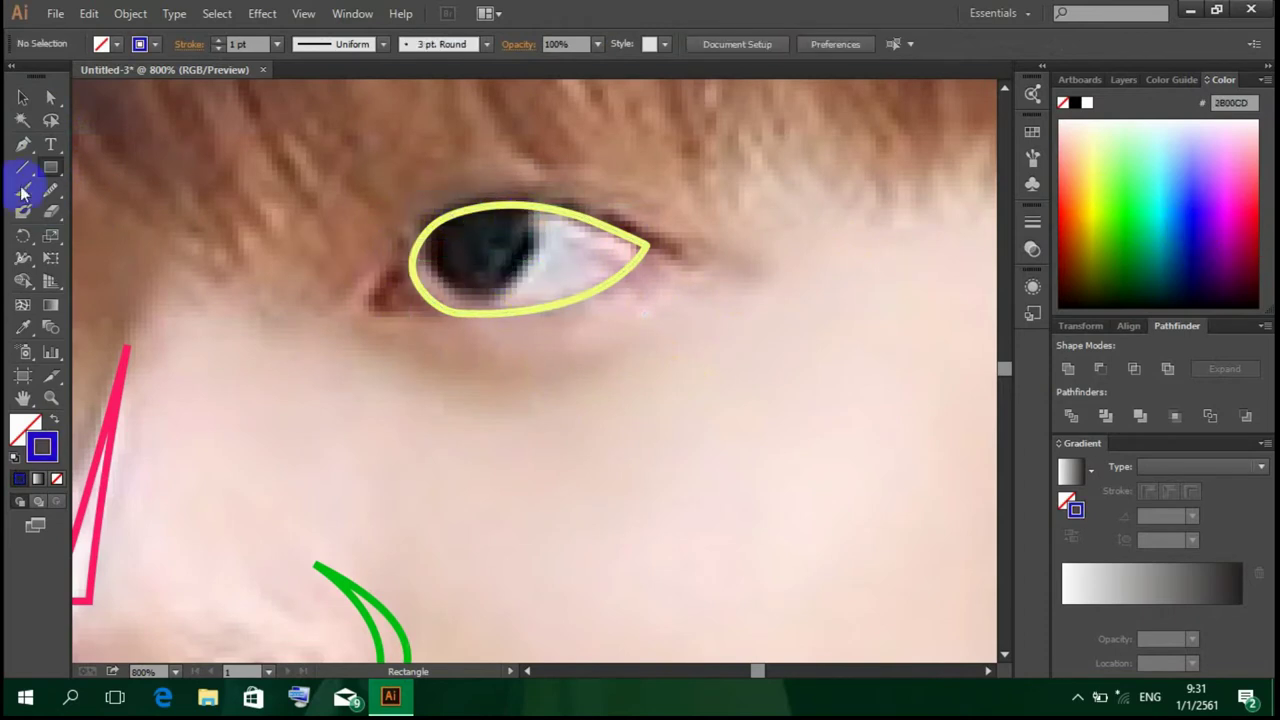
pyautogui.moveTo(51, 167); pyautogui.dragTo(117, 213)
pyautogui.moveTo(429, 193)
pyautogui.mouseDown()
pyautogui.moveTo(534, 300)
pyautogui.moveTo(503, 297)
pyautogui.mouseUp()
pyautogui.press('v')
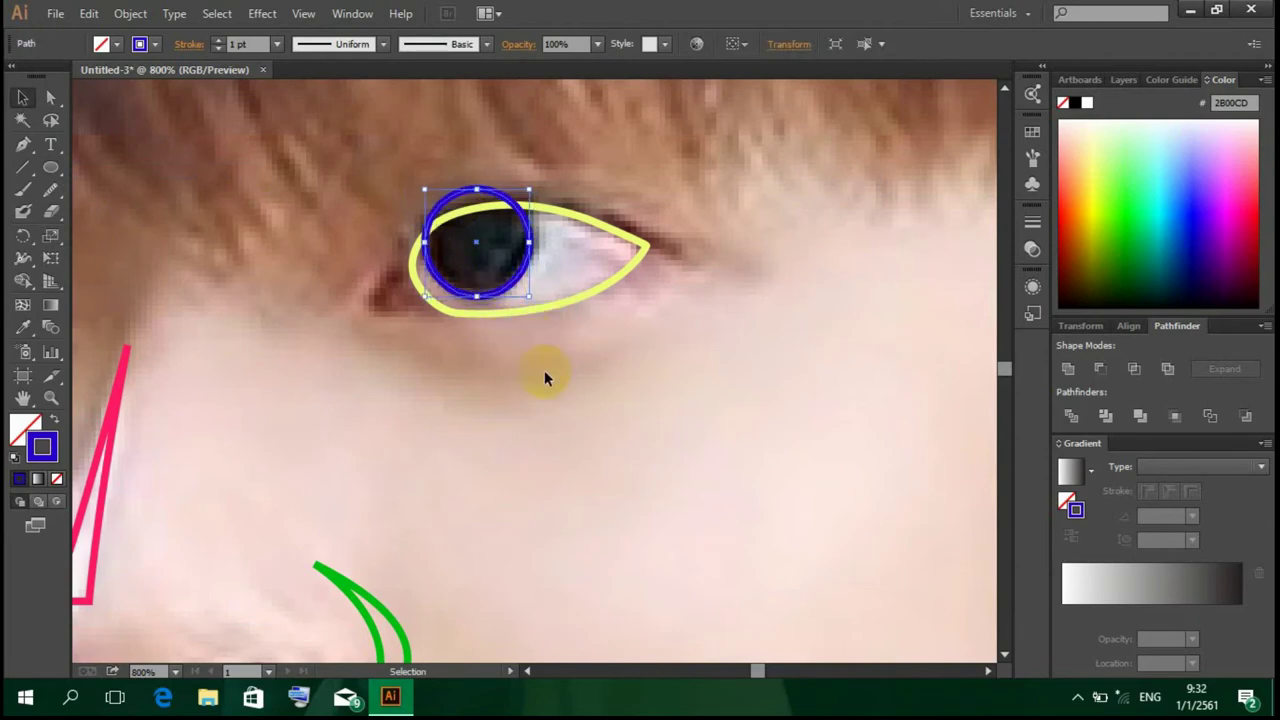
pyautogui.click(544, 370)
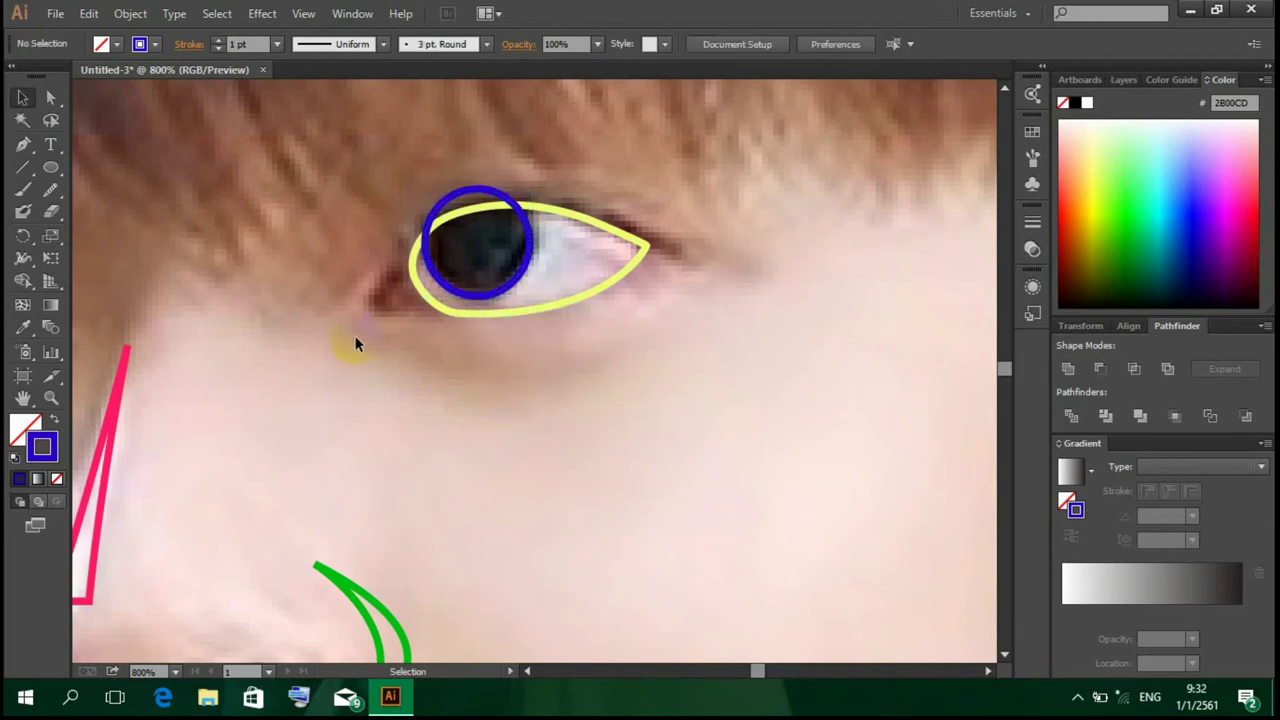
# Step: Intersect the ellipse with the eye outline in Pathfinder to form the iris shape
pyautogui.click(580, 208)
pyautogui.click(89, 13)
pyautogui.click(486, 263)
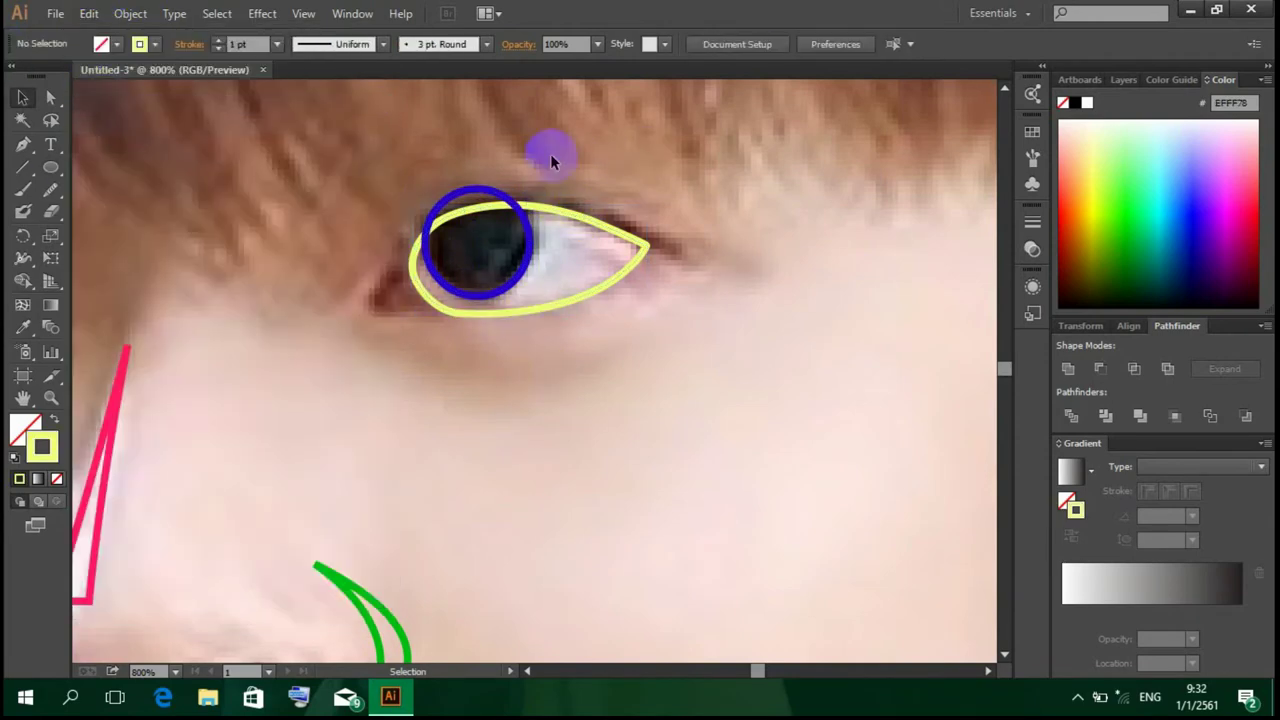
pyautogui.moveTo(551, 150); pyautogui.dragTo(500, 251)
pyautogui.click(1100, 368)
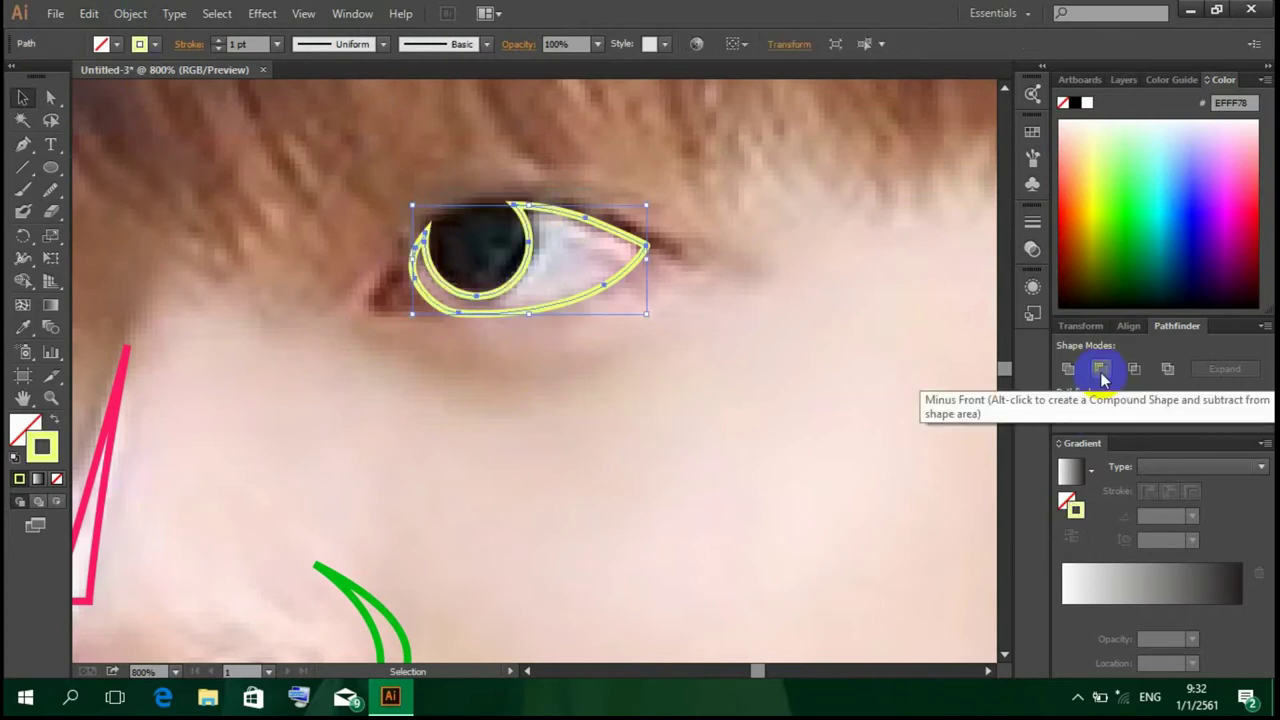
pyautogui.hotkey('ctrl', 'z')
pyautogui.click(515, 284)
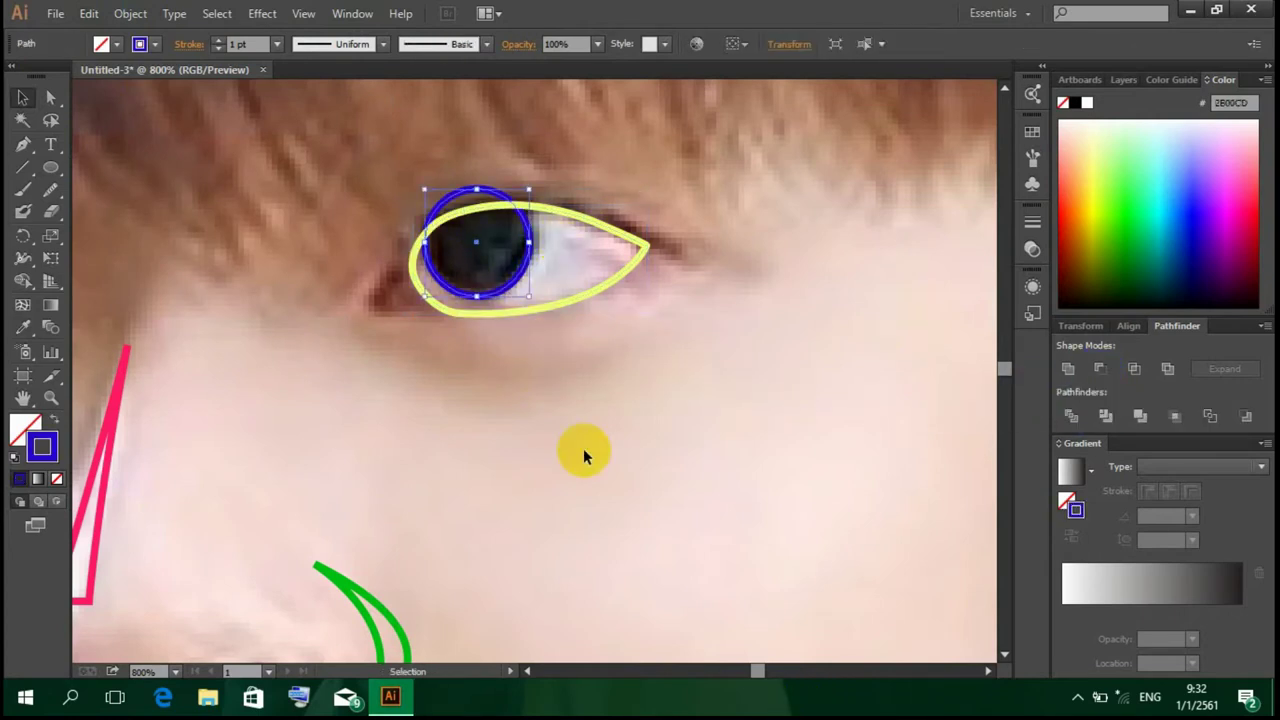
pyautogui.keyDown('shift'); pyautogui.click(517, 216); pyautogui.keyUp('shift')
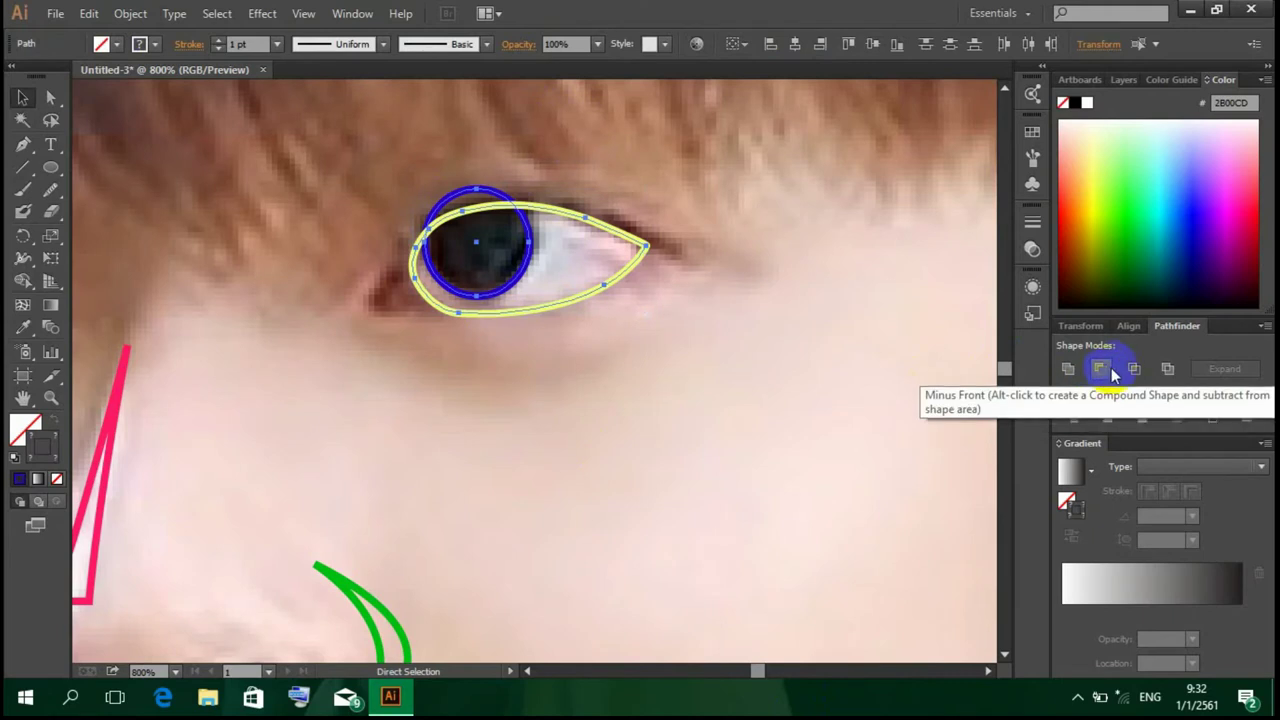
pyautogui.click(1100, 368)
pyautogui.hotkey('ctrl', 'z')
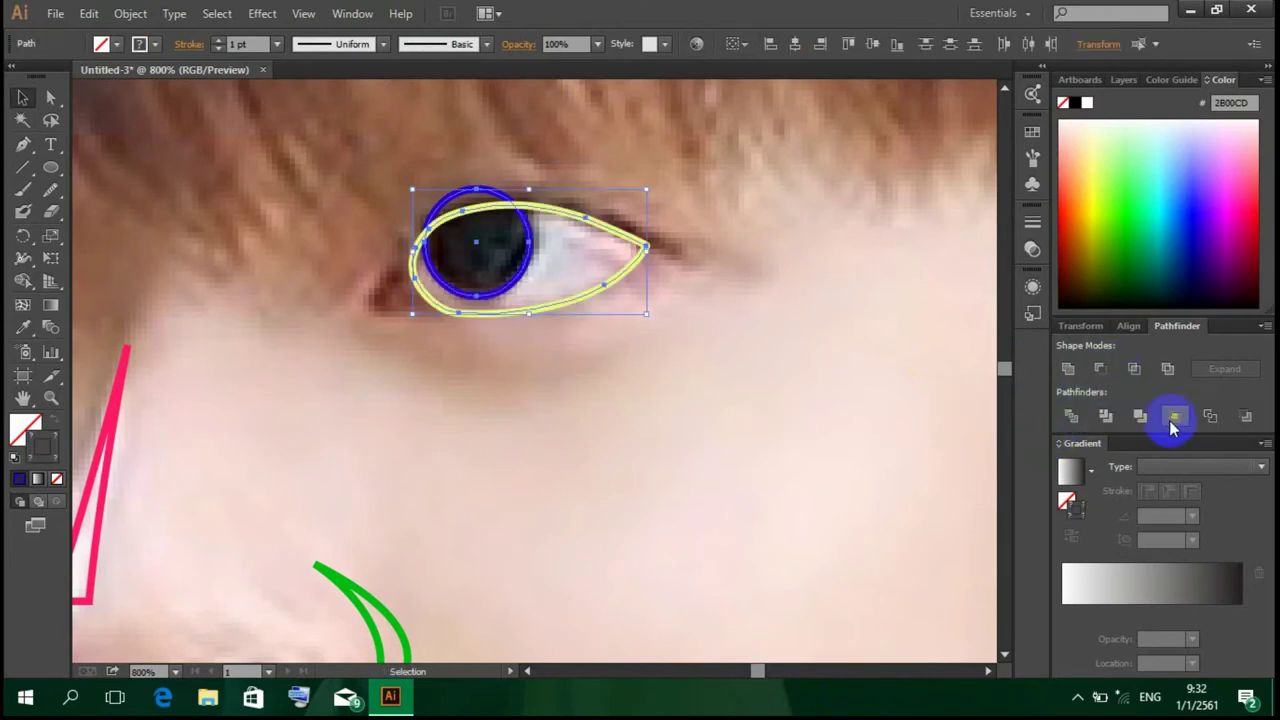
pyautogui.click(1136, 369)
pyautogui.click(736, 402)
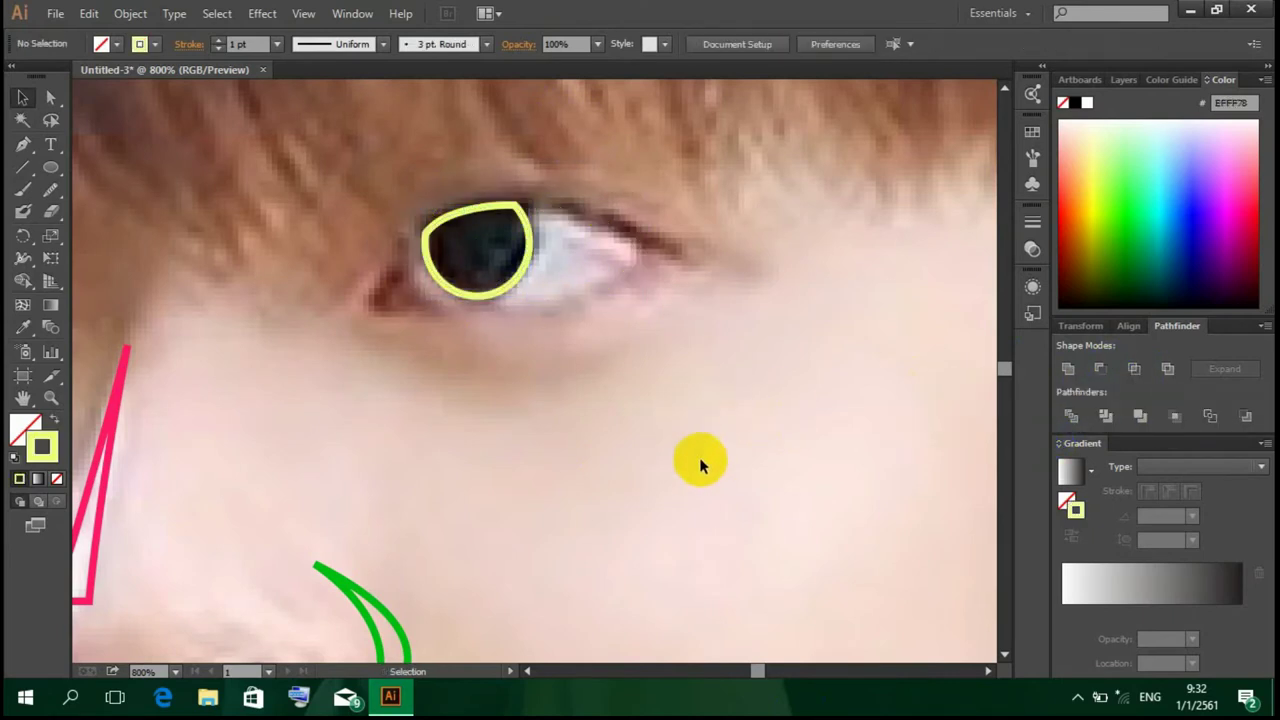
# Step: Paste the eye outline back behind the iris and draw a small pupil ellipse inside
pyautogui.click(130, 13)
pyautogui.click(87, 62)
pyautogui.click(89, 13)
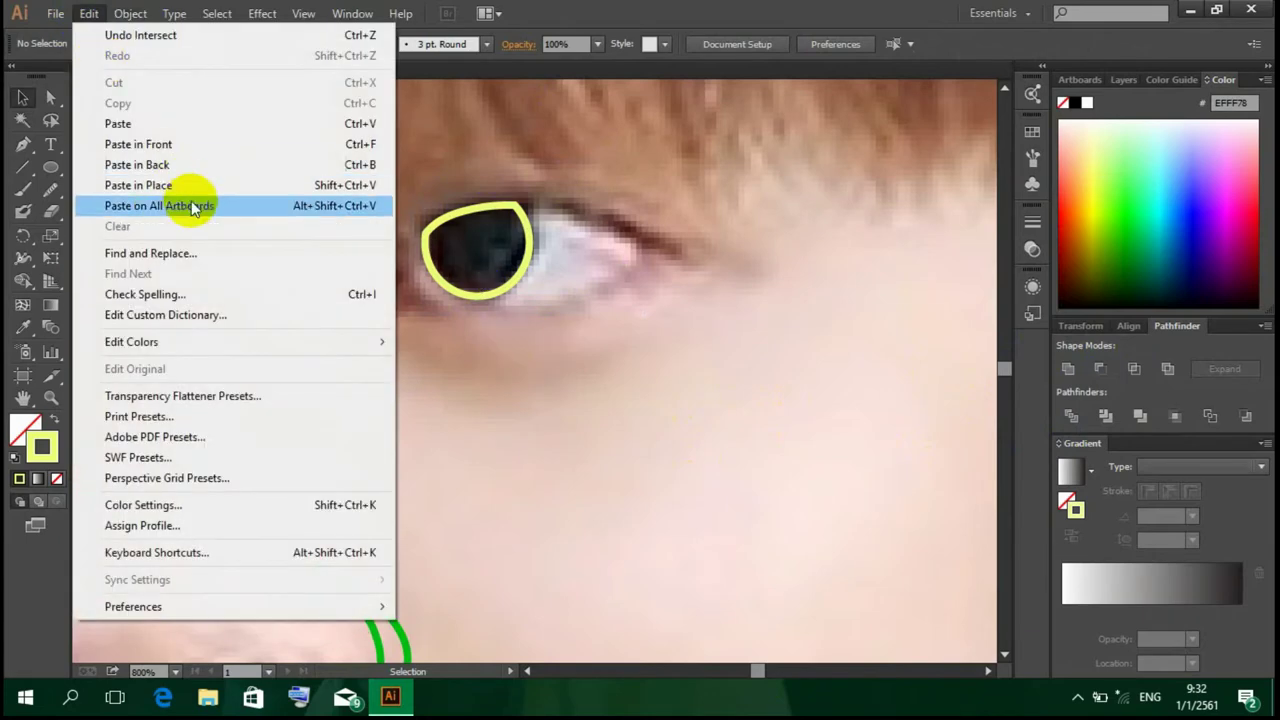
pyautogui.click(210, 164)
pyautogui.scroll(-1, 200, 240)
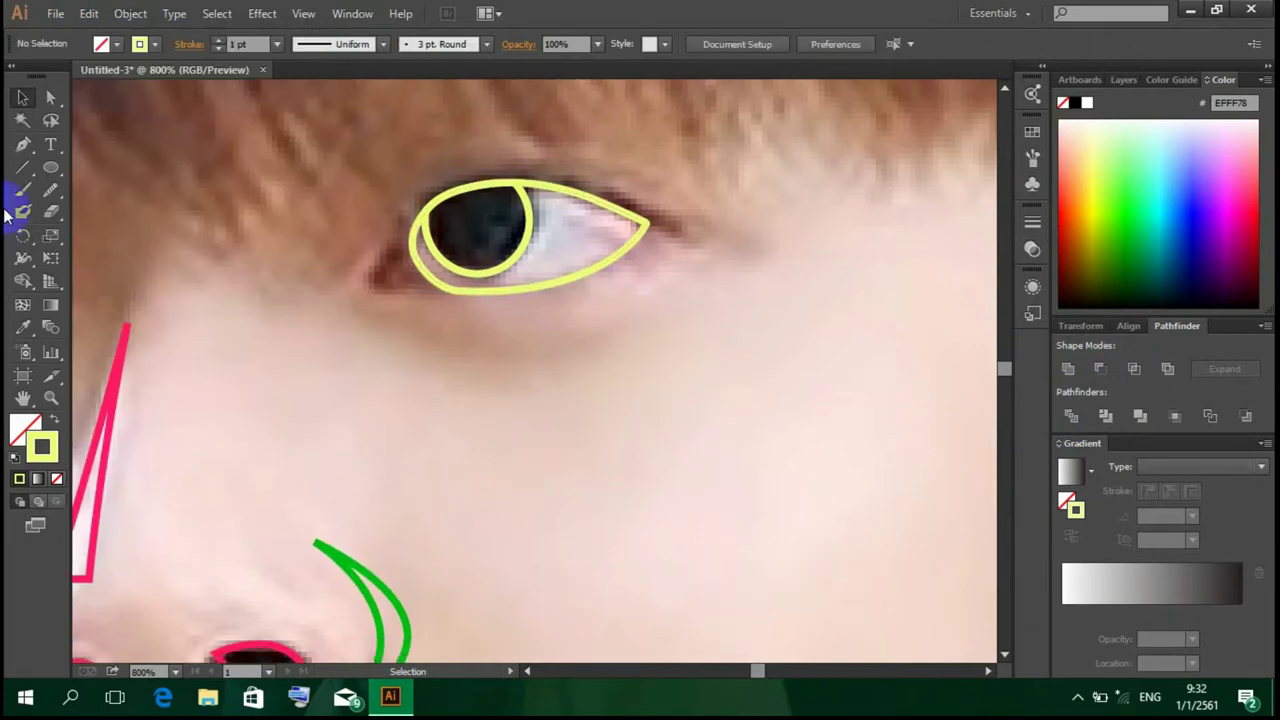
pyautogui.click(42, 172)
pyautogui.moveTo(449, 207)
pyautogui.mouseDown()
pyautogui.moveTo(505, 256)
pyautogui.moveTo(495, 240)
pyautogui.mouseUp()
pyautogui.press('v')
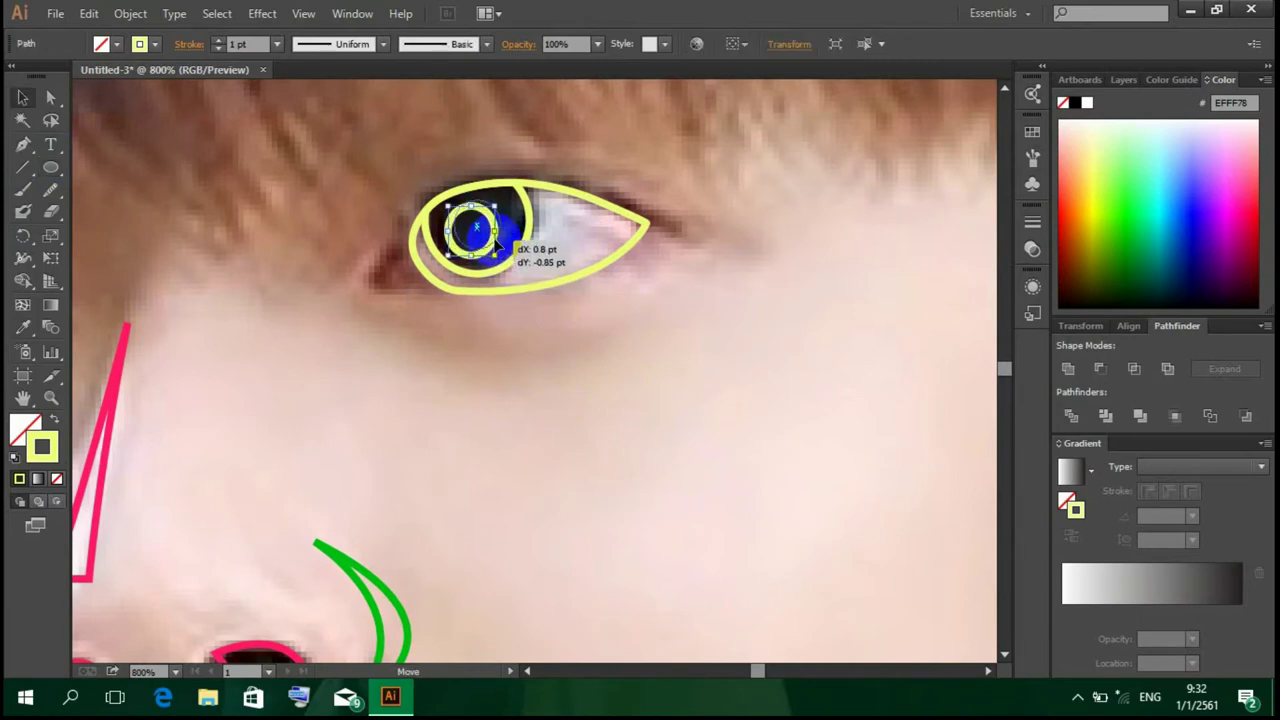
pyautogui.click(571, 365)
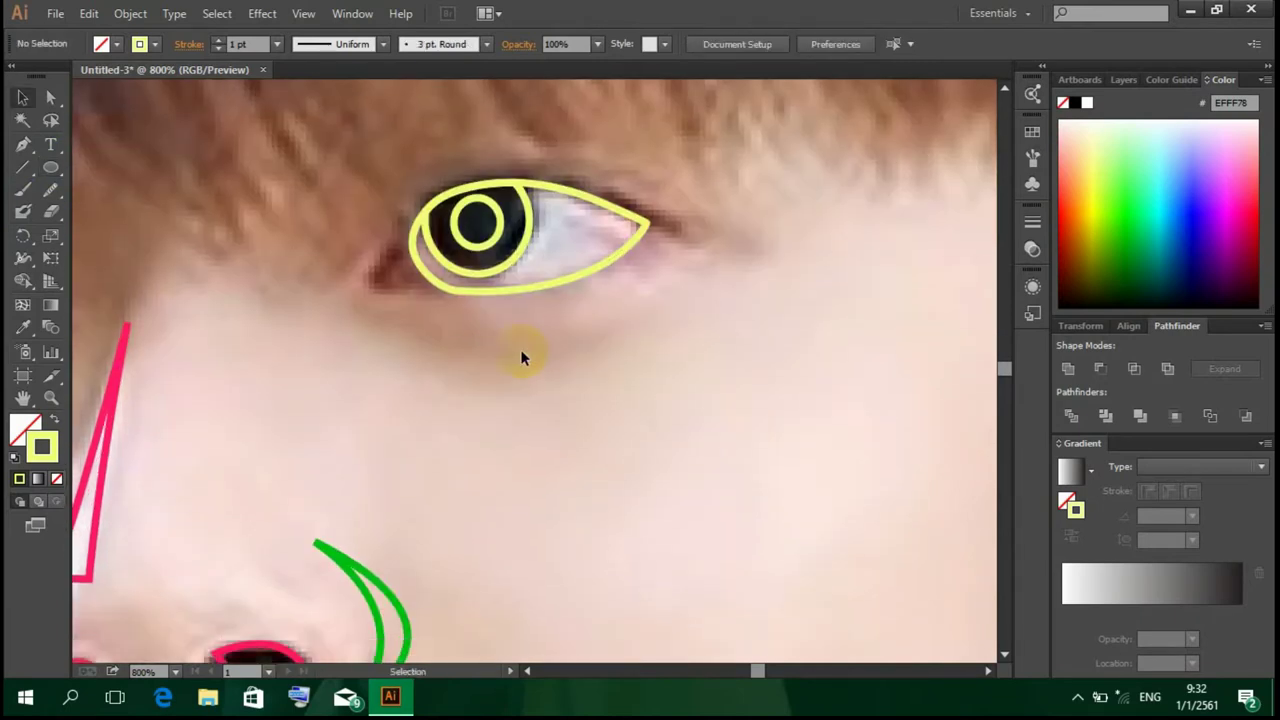
# Step: Pen-trace a closed indigo #4500B6 outline along the right eye's upper eyelid, then deselect
pyautogui.press('p')
pyautogui.click(1190, 212)
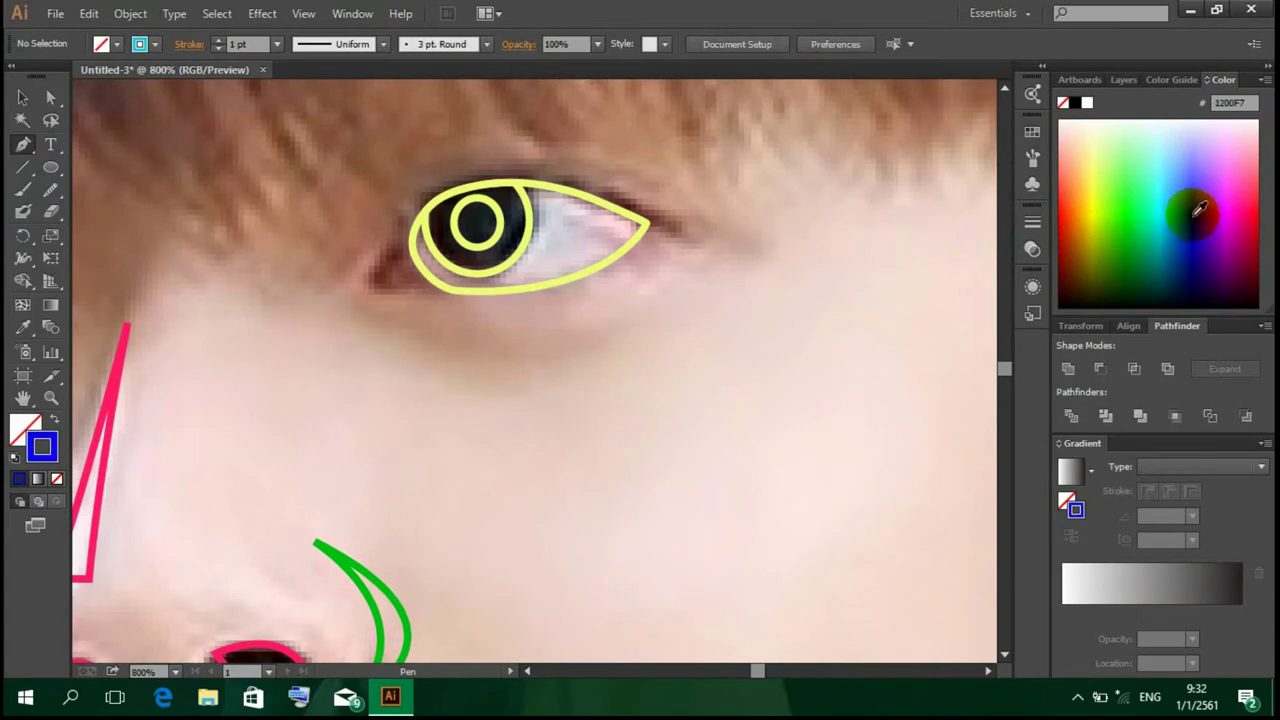
pyautogui.scroll(-1, 500, 310)
pyautogui.scroll(2, 400, 294)
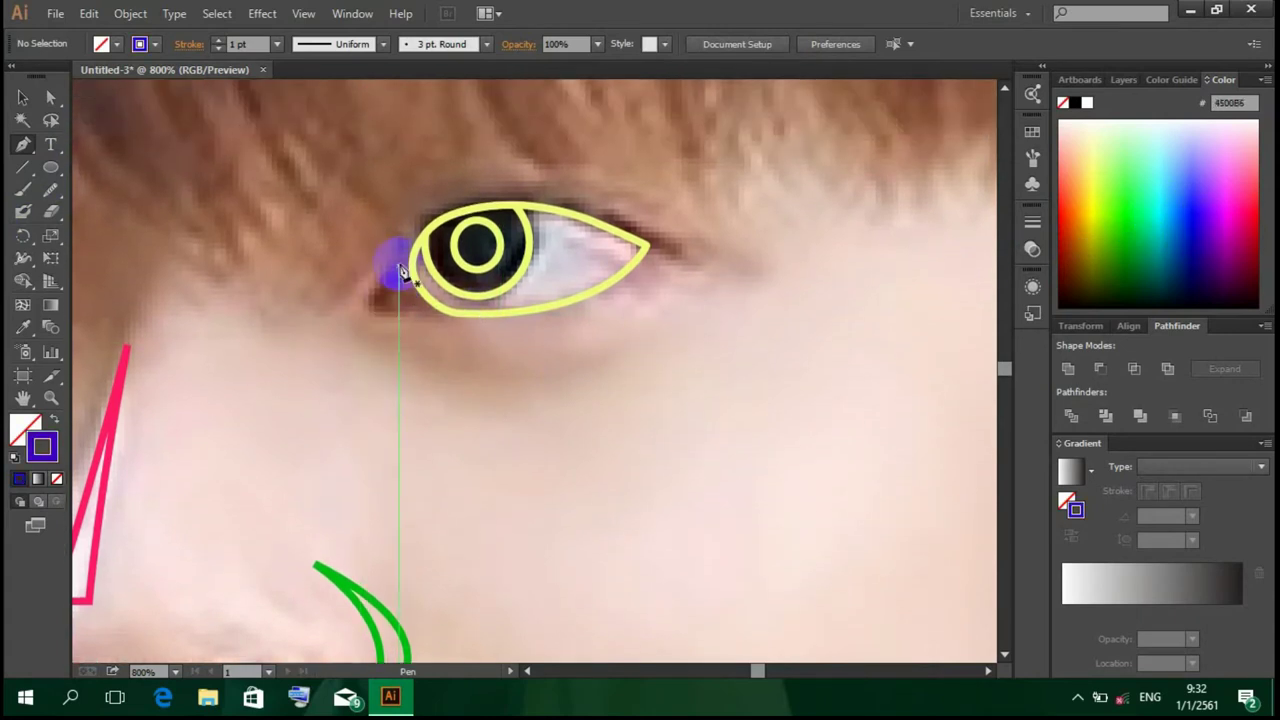
pyautogui.moveTo(410, 268); pyautogui.dragTo(392, 277)
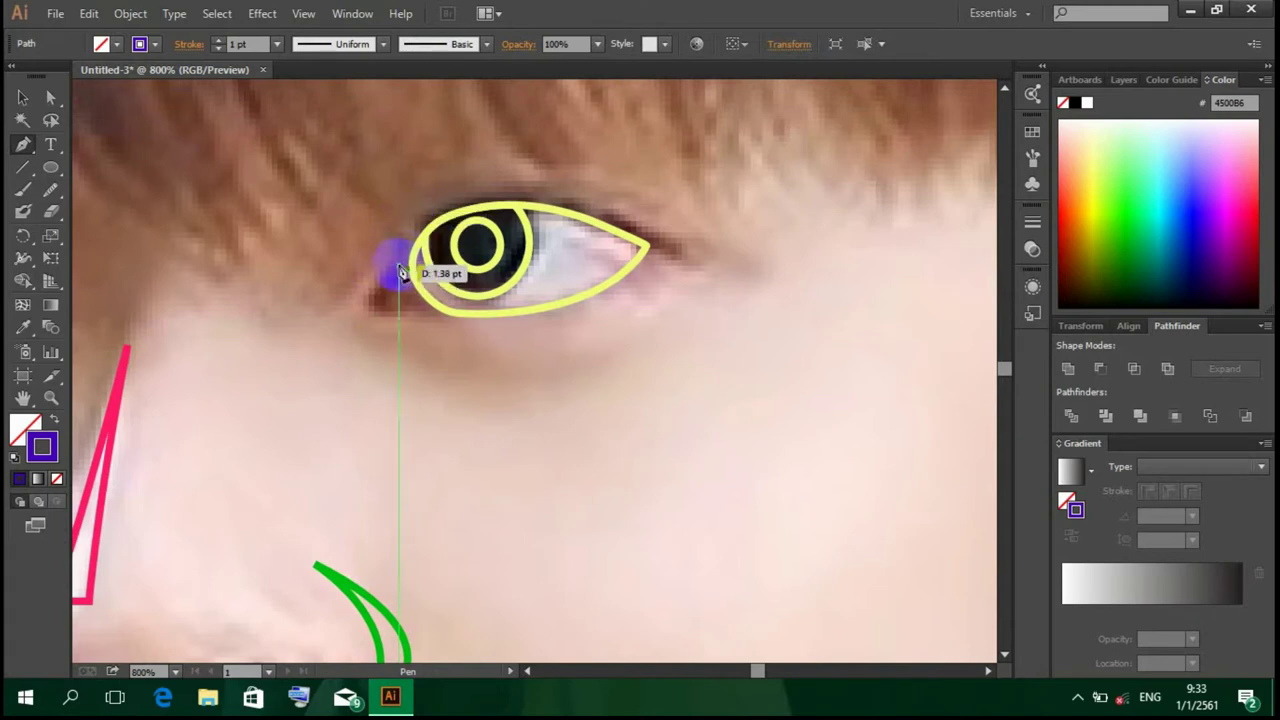
pyautogui.moveTo(390, 279); pyautogui.dragTo(385, 261)
pyautogui.moveTo(684, 244)
pyautogui.mouseDown()
pyautogui.moveTo(903, 405)
pyautogui.moveTo(921, 411)
pyautogui.moveTo(920, 400)
pyautogui.mouseUp()
pyautogui.click(685, 245)
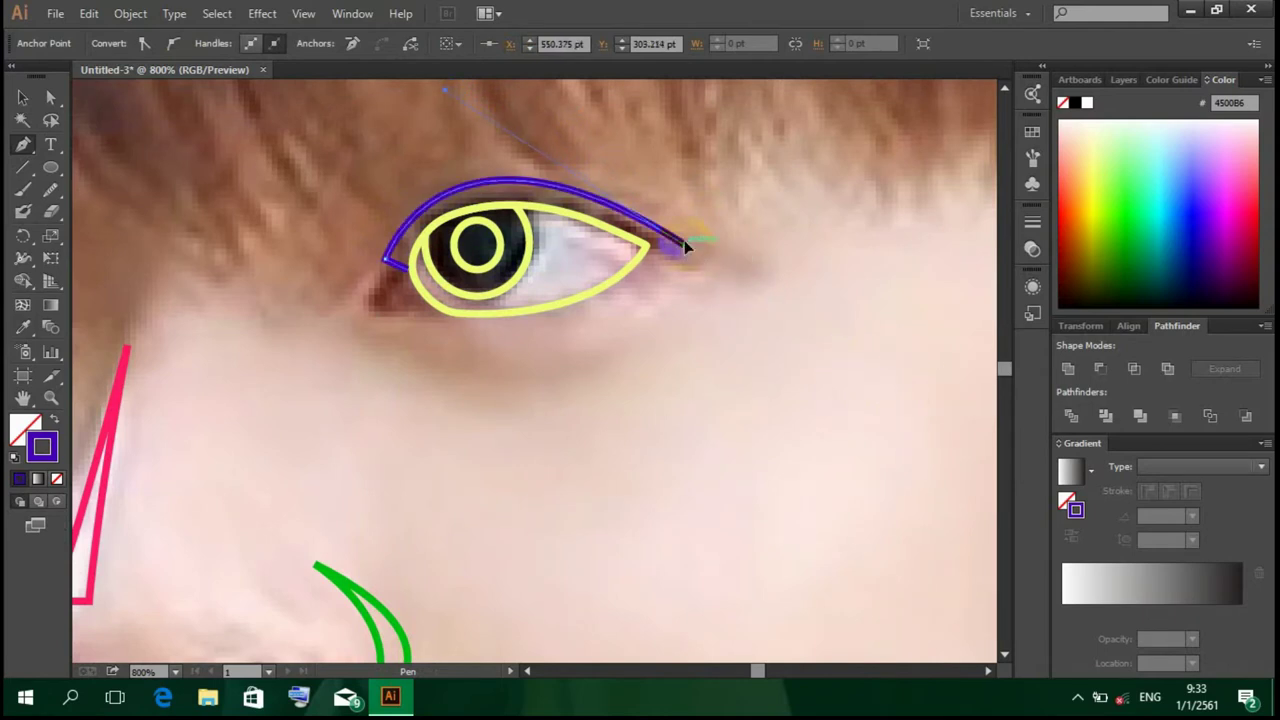
pyautogui.click(645, 244)
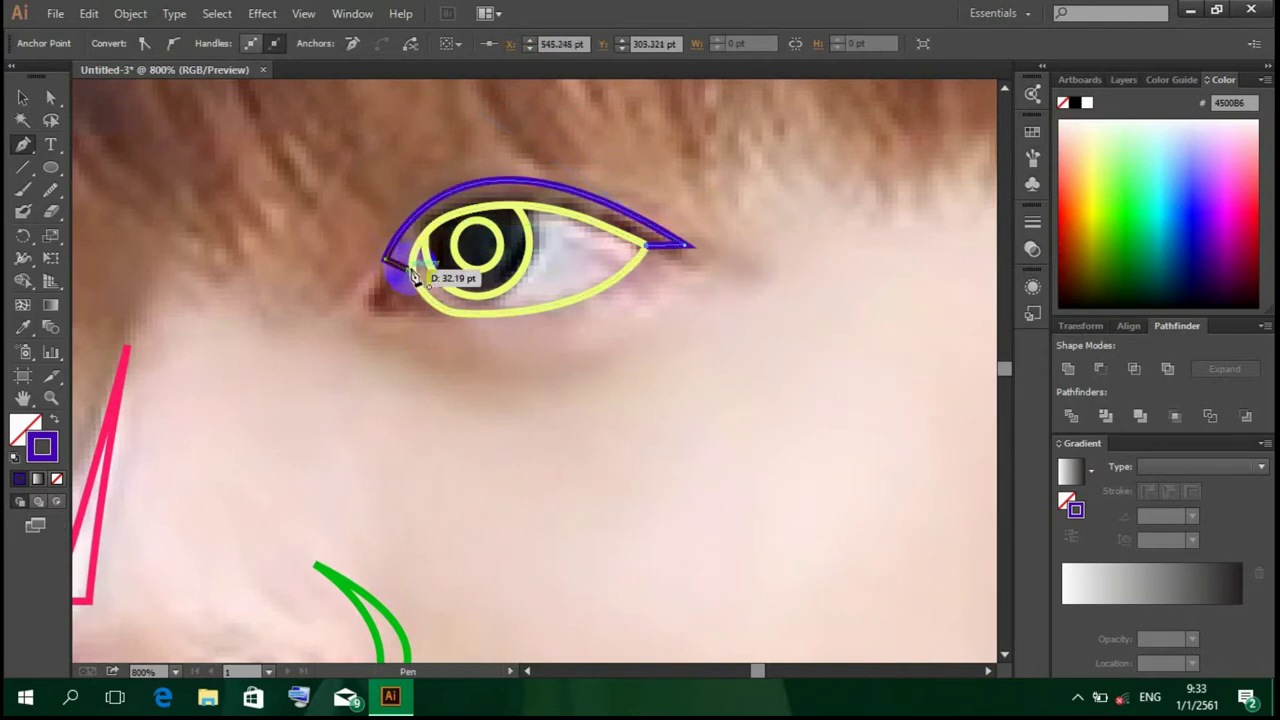
pyautogui.moveTo(410, 268); pyautogui.dragTo(364, 322)
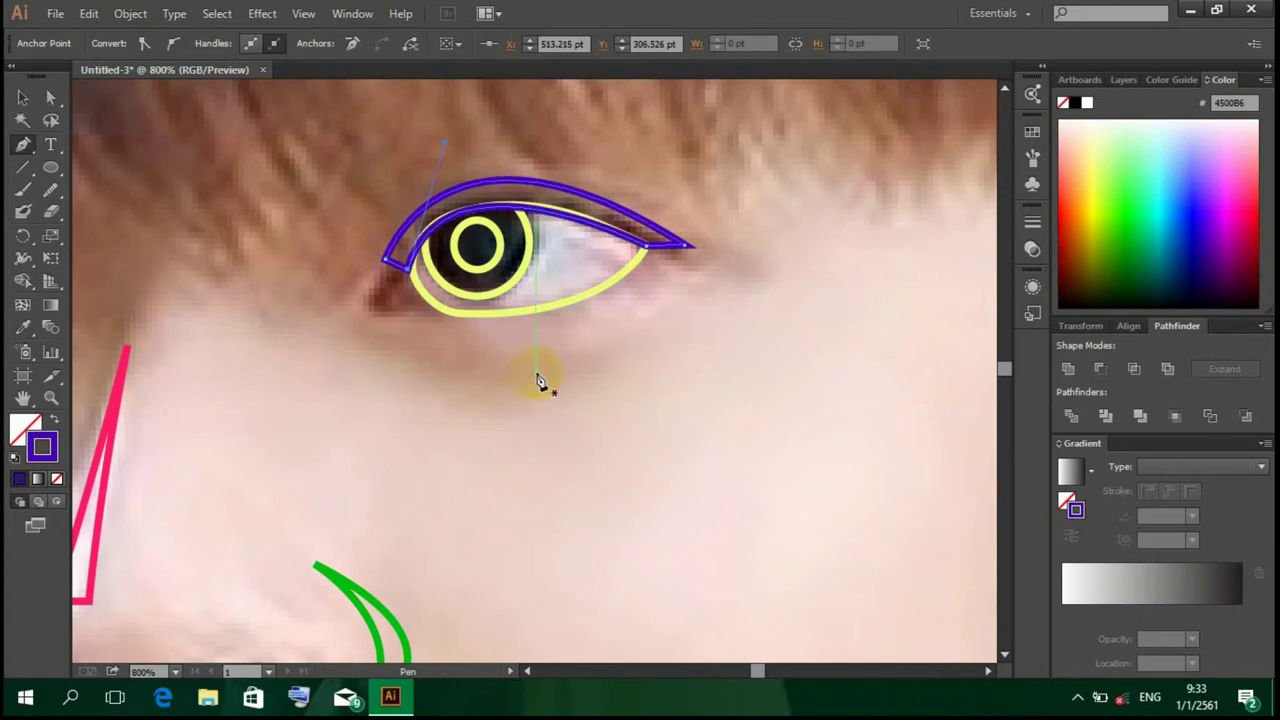
pyautogui.press('v')
pyautogui.click(624, 393)
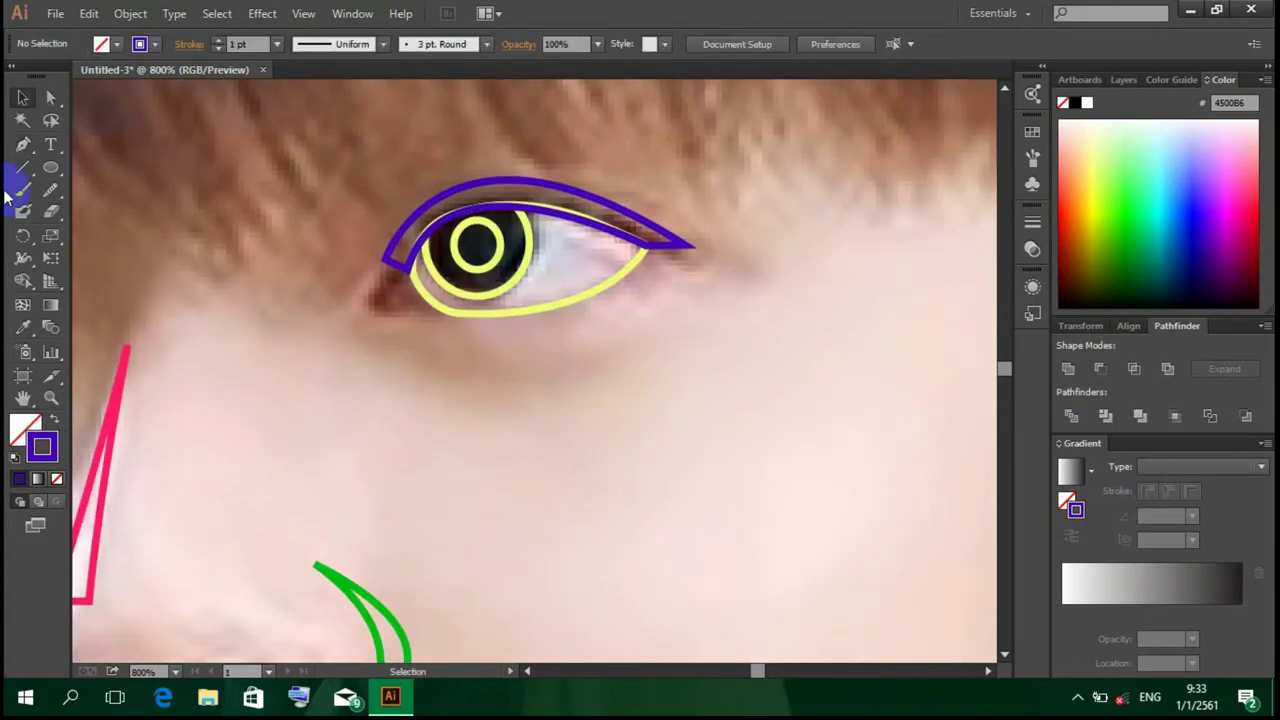
# Step: Start a large indigo outline above the eye, bending it down around the socket
pyautogui.click(22, 158)
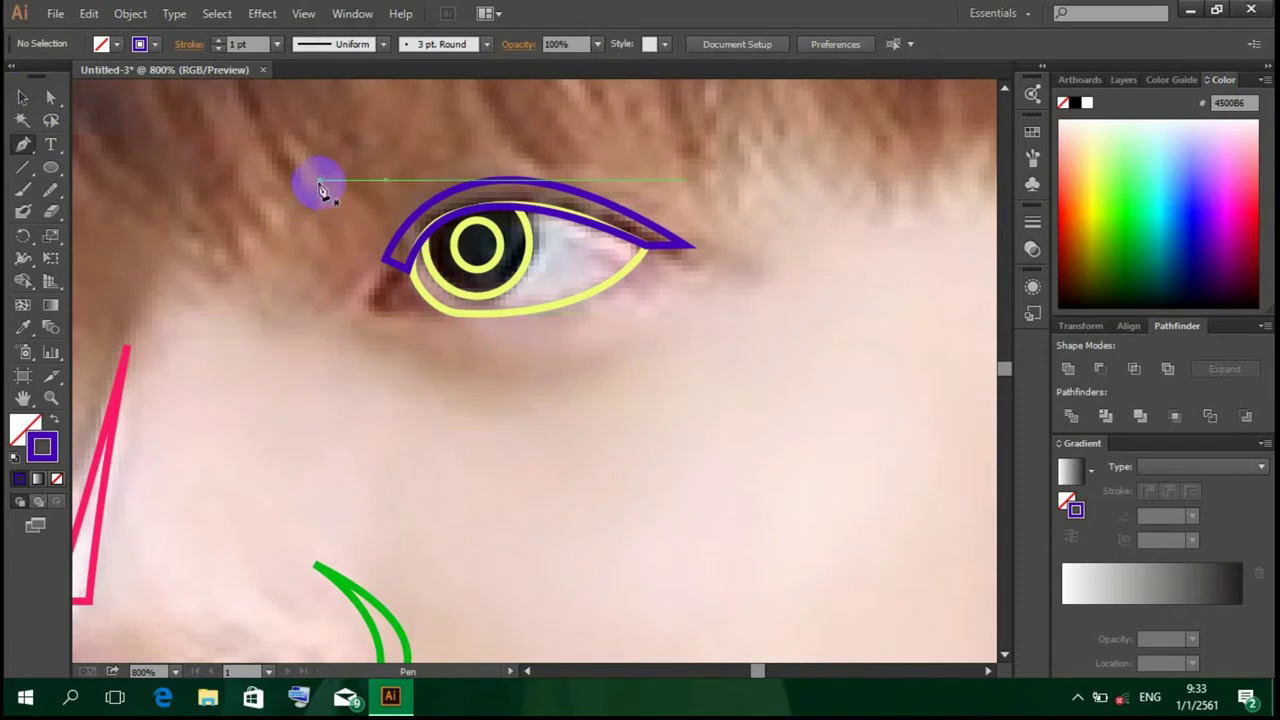
pyautogui.click(287, 135)
pyautogui.moveTo(286, 334); pyautogui.dragTo(256, 414)
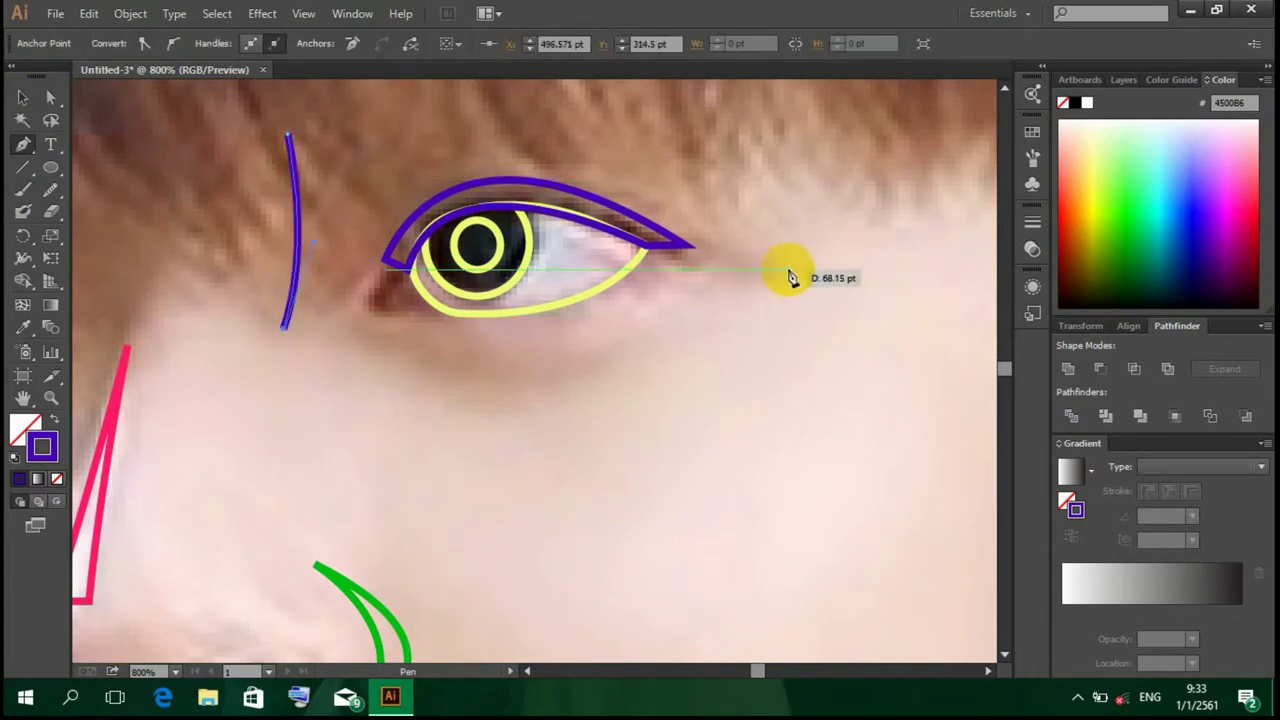
pyautogui.moveTo(760, 277)
pyautogui.mouseDown()
pyautogui.moveTo(851, 265)
pyautogui.moveTo(943, 346)
pyautogui.mouseUp()
pyautogui.scroll(-3, 943, 346)
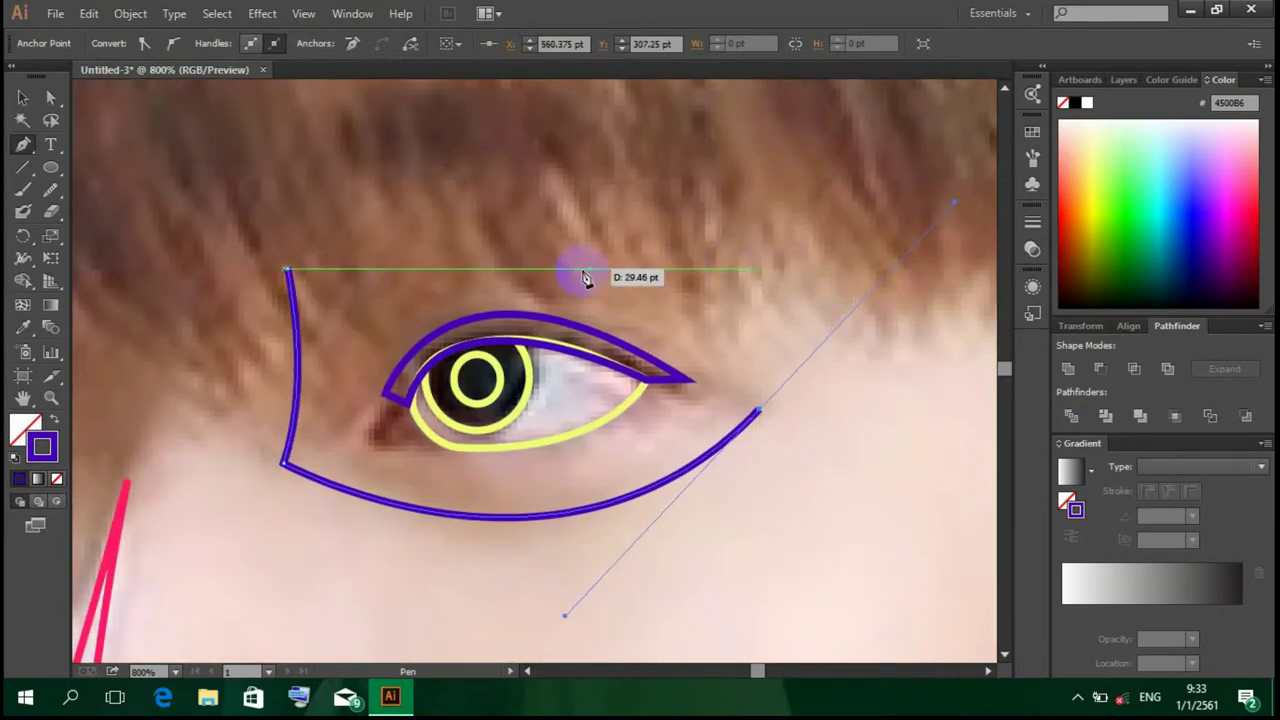
# Step: Close the eye-socket outline with a smooth curved edge, zoom out, and deselect
pyautogui.moveTo(287, 270); pyautogui.dragTo(210, 322)
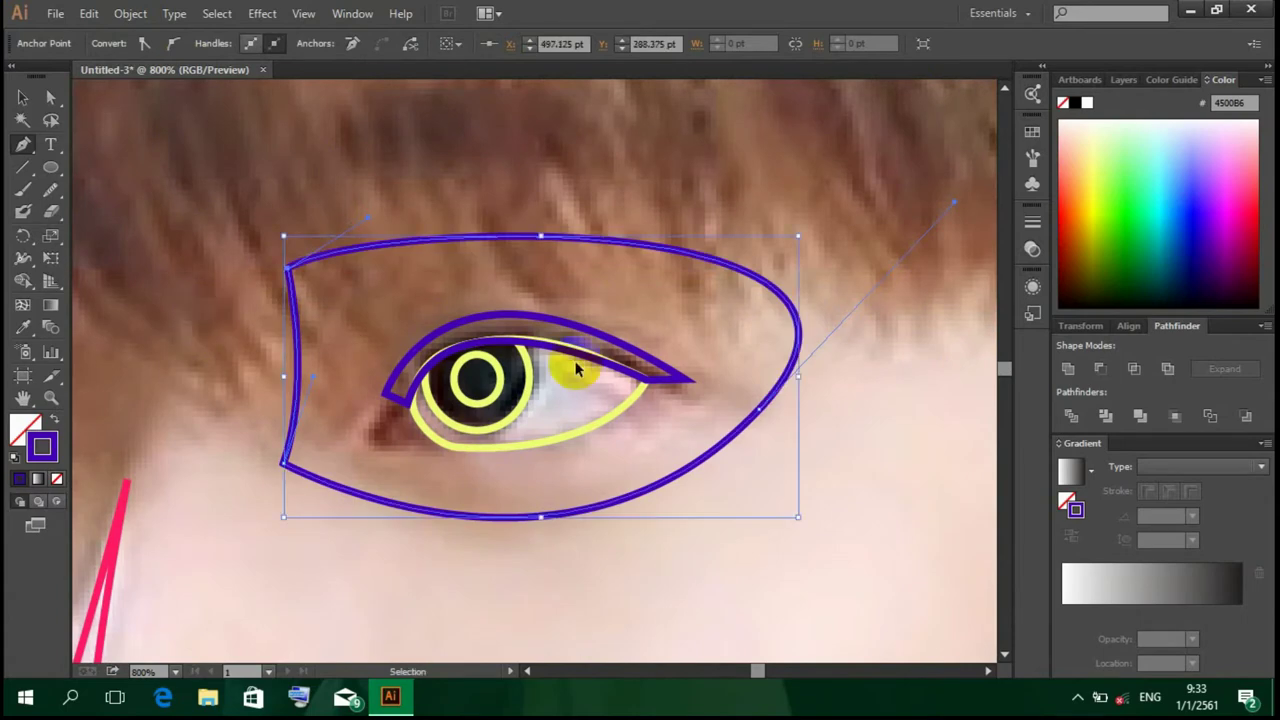
pyautogui.hotkey('ctrl', 'z')
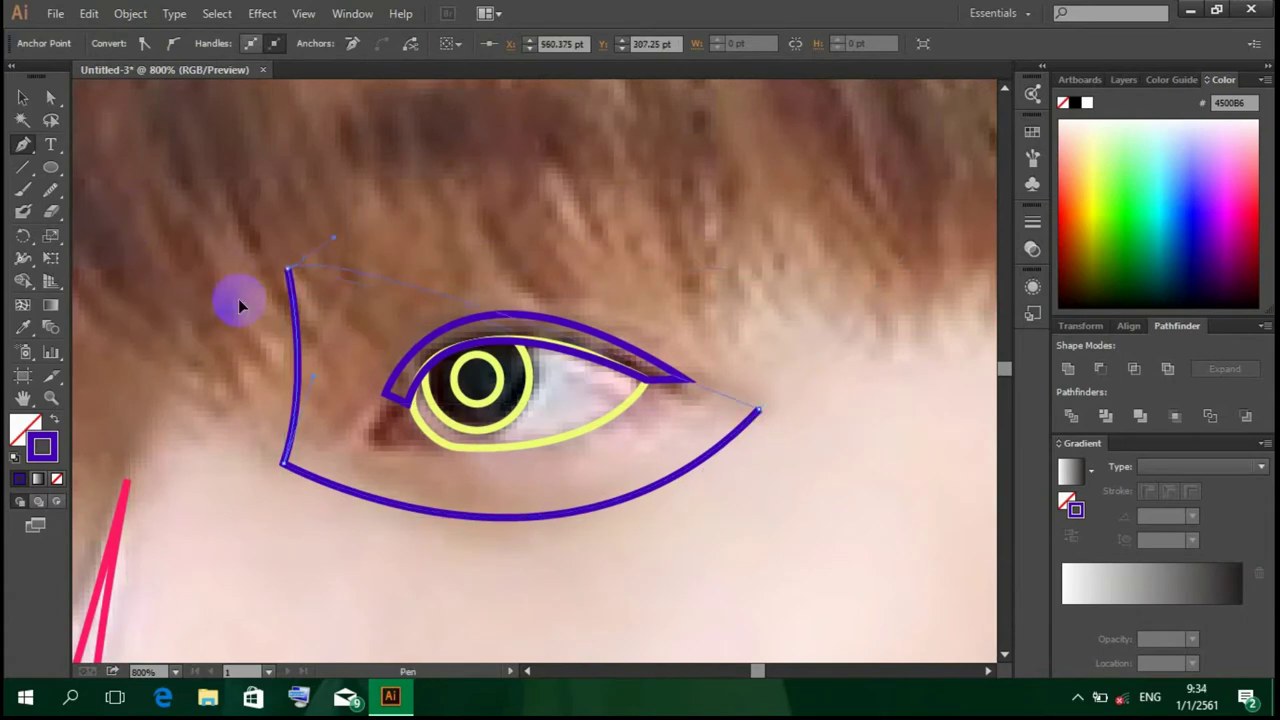
pyautogui.moveTo(283, 272); pyautogui.dragTo(55, 418)
pyautogui.scroll(-1, 321, 349)
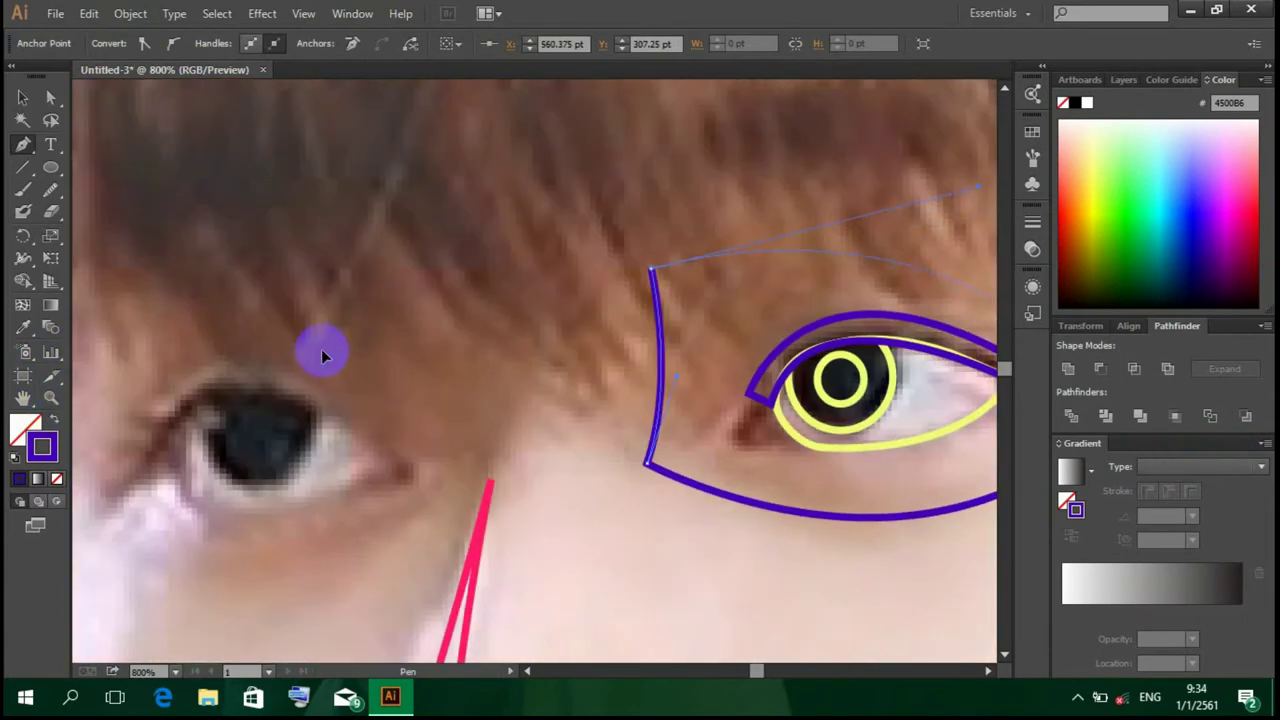
pyautogui.scroll(-1, 297, 357)
pyautogui.hscroll(1, 991, 640)
pyautogui.scroll(-1, 1000, 540)
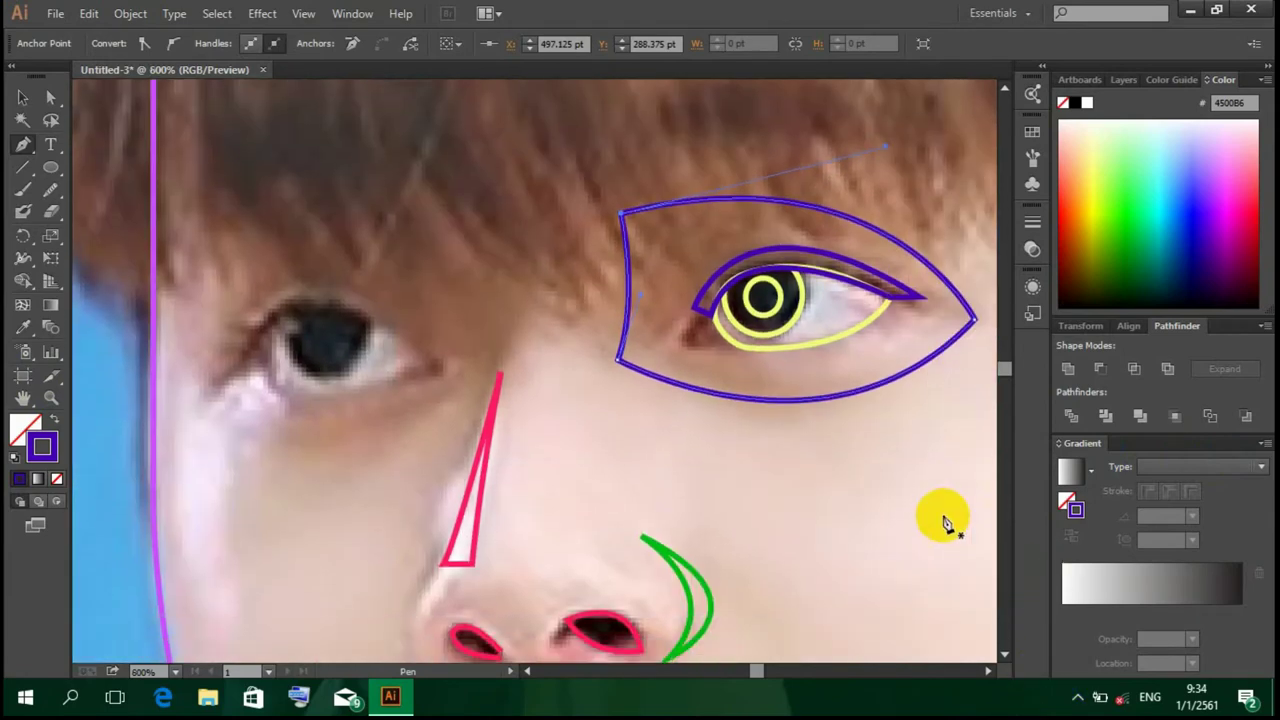
pyautogui.press('v')
pyautogui.click(894, 520)
# Step: Pen-trace the left eye's almond outline with red stroke FF3918
pyautogui.click(23, 144)
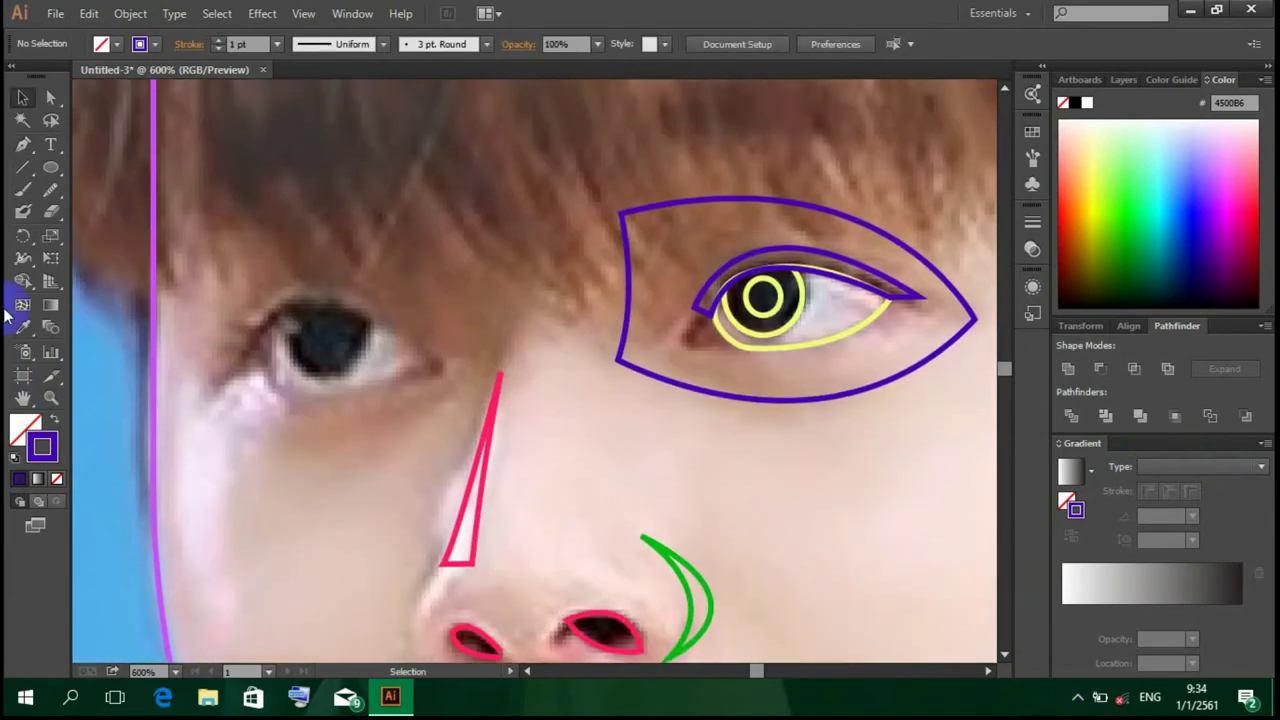
pyautogui.scroll(-1, 271, 343)
pyautogui.click(1061, 203)
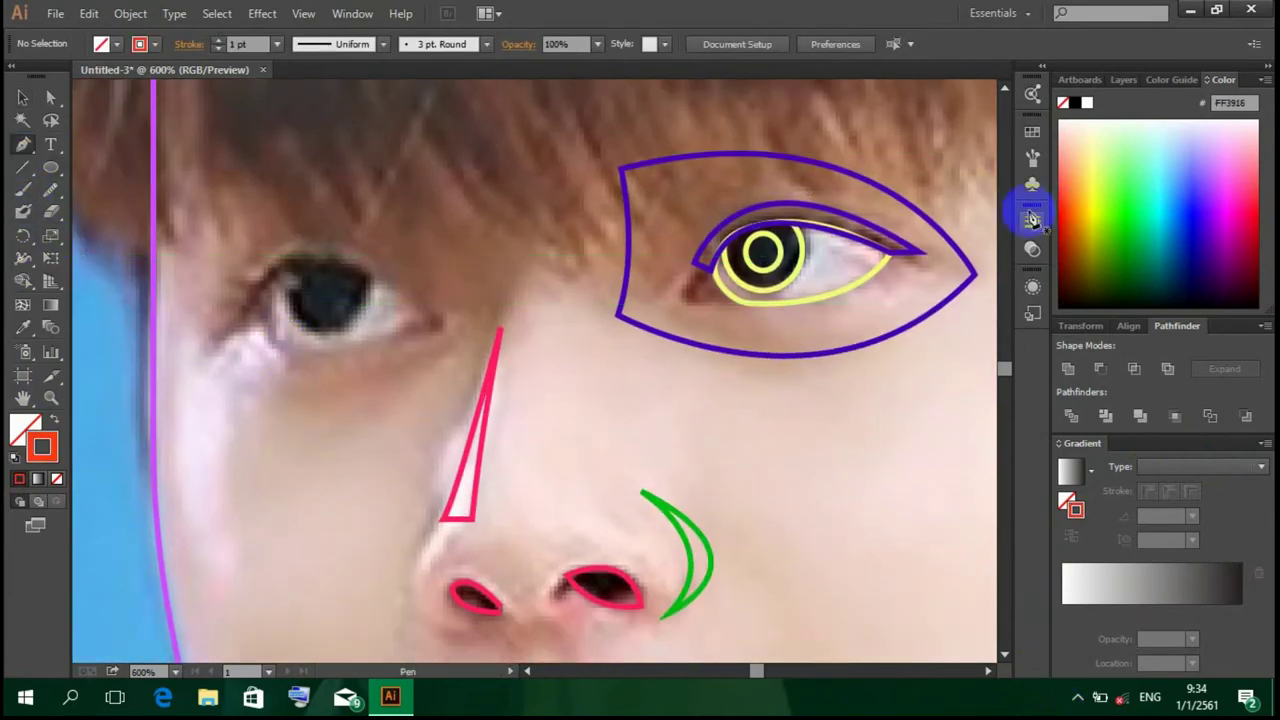
pyautogui.click(423, 320)
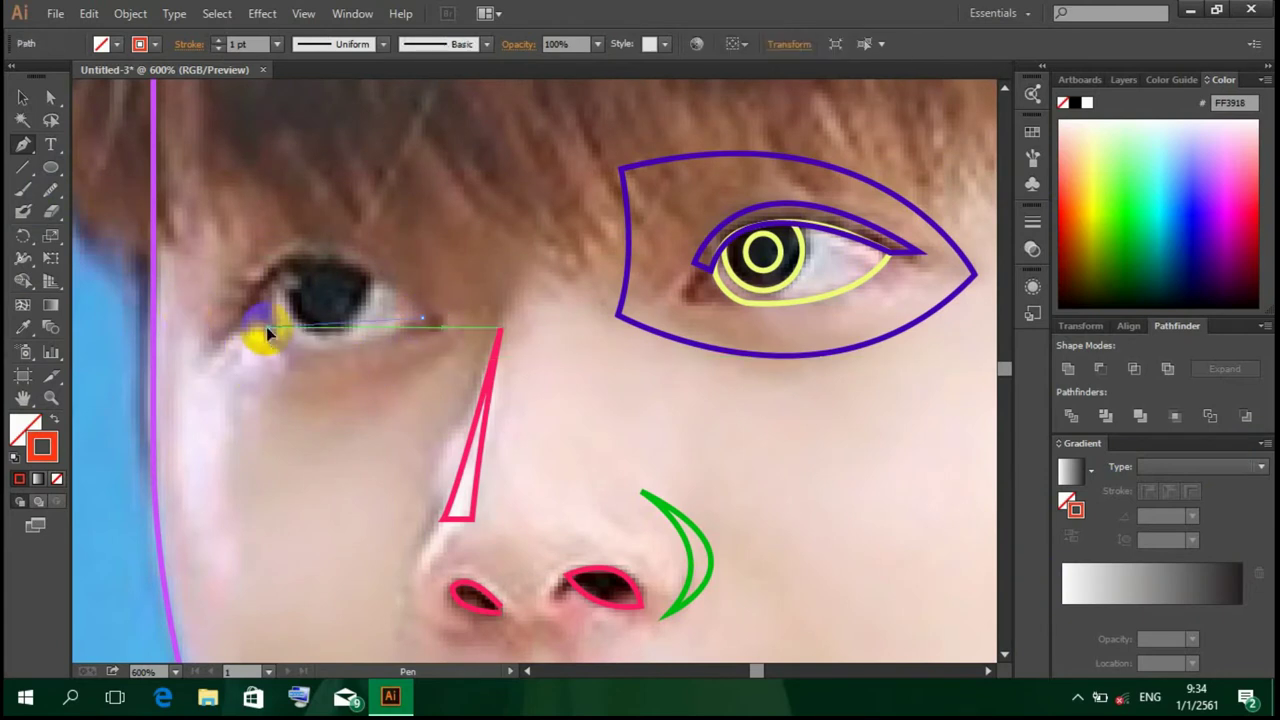
pyautogui.moveTo(268, 328)
pyautogui.mouseDown()
pyautogui.moveTo(297, 251)
pyautogui.moveTo(281, 283)
pyautogui.mouseUp()
pyautogui.moveTo(426, 333); pyautogui.dragTo(507, 412)
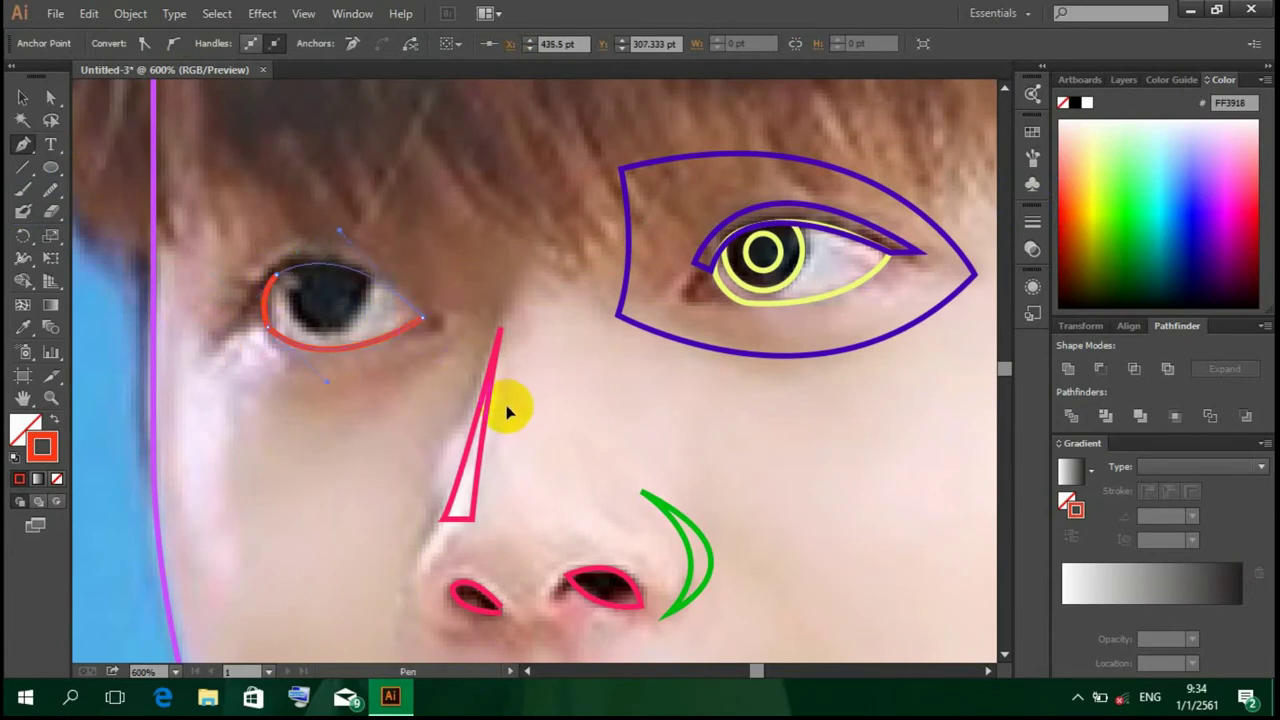
# Step: Place an ellipse over the iris, copy the eye outline, and Pathfinder-Intersect the ellipse with the outline
pyautogui.click(51, 167)
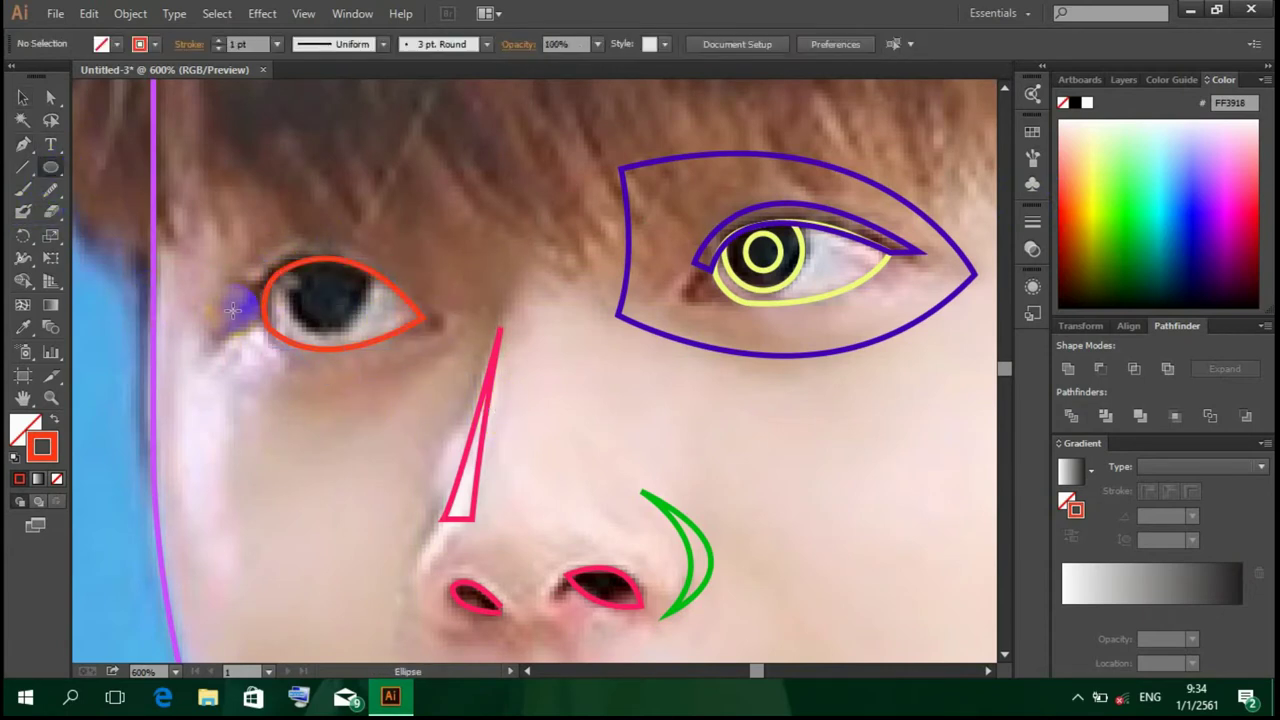
pyautogui.moveTo(288, 230)
pyautogui.mouseDown()
pyautogui.moveTo(352, 322)
pyautogui.moveTo(378, 322)
pyautogui.moveTo(351, 332)
pyautogui.mouseUp()
pyautogui.press('v')
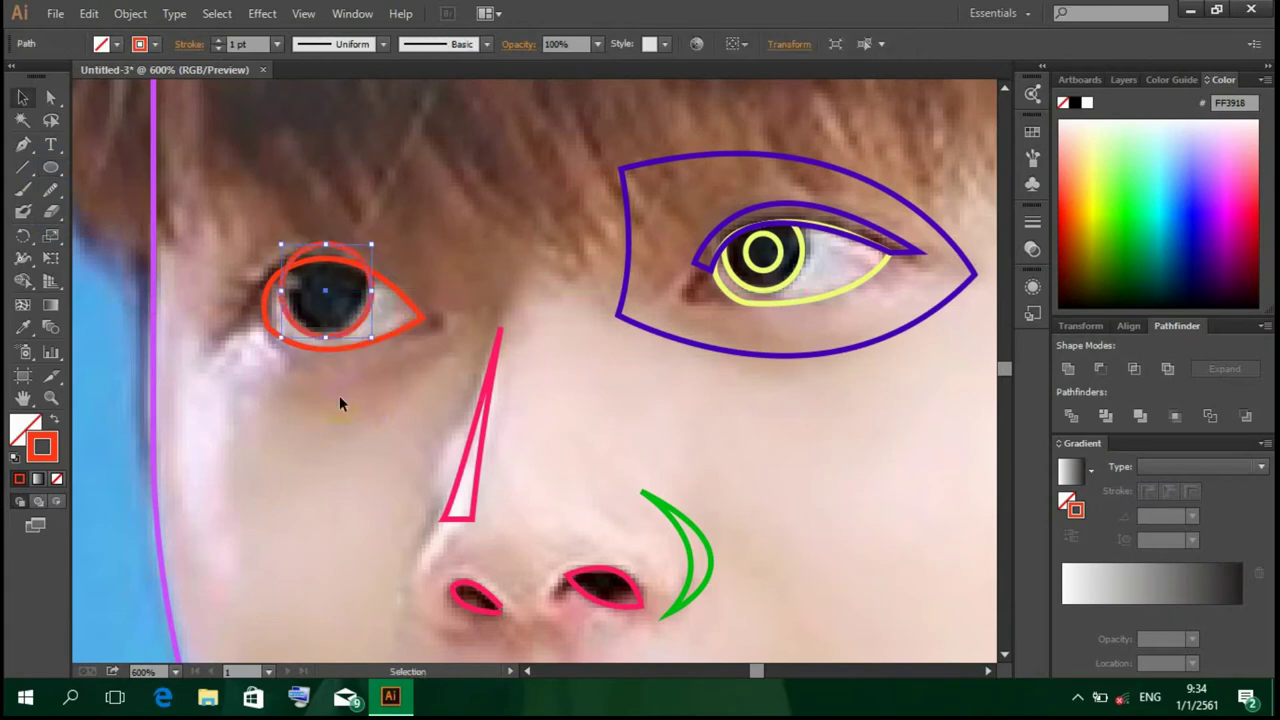
pyautogui.moveTo(408, 257); pyautogui.dragTo(418, 312)
pyautogui.click(89, 13)
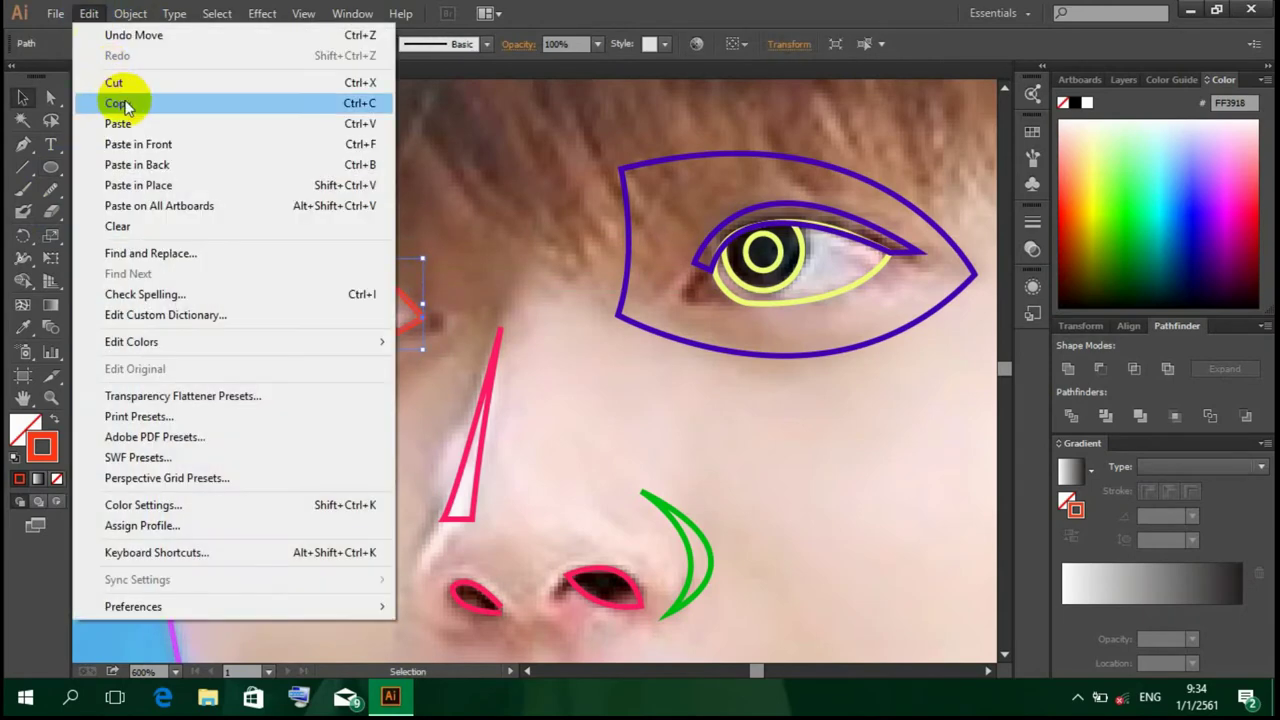
pyautogui.click(129, 106)
pyautogui.keyDown('shift'); pyautogui.click(340, 283); pyautogui.keyUp('shift')
pyautogui.click(1140, 370)
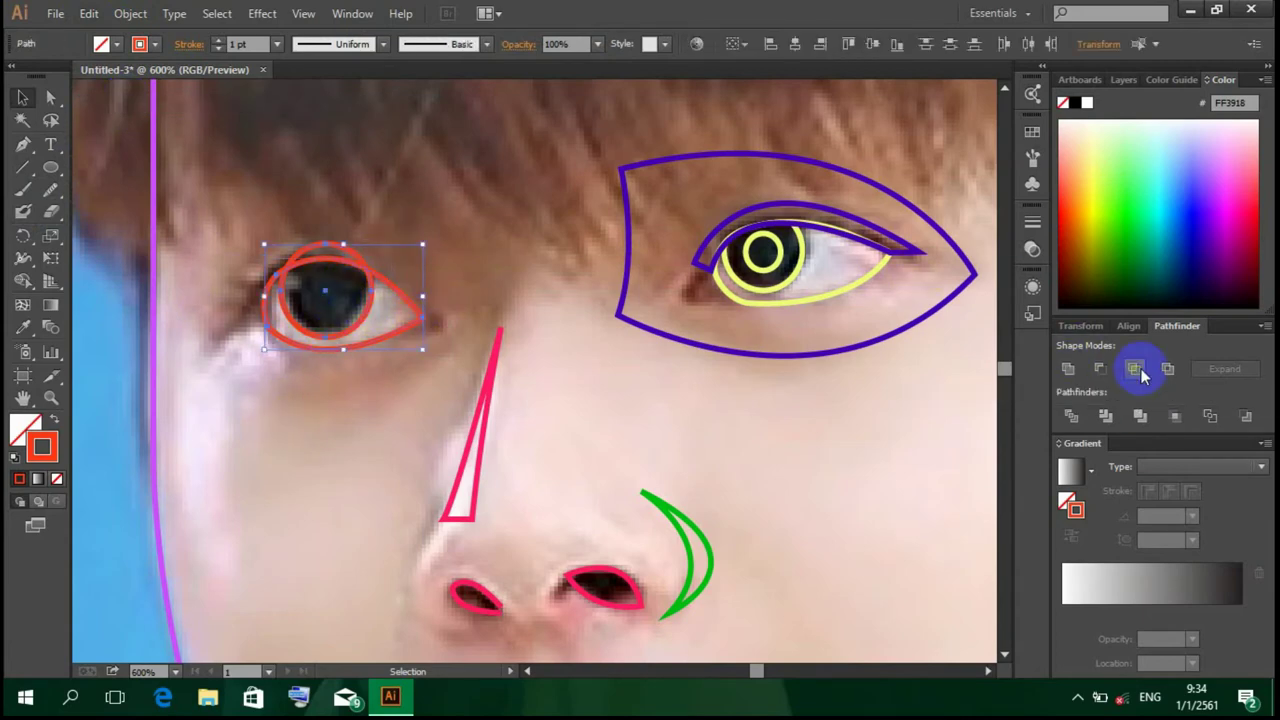
# Step: Paste the eye outline back in front and add a small red iris ellipse inside it
pyautogui.click(267, 428)
pyautogui.click(89, 13)
pyautogui.click(186, 140)
pyautogui.click(330, 428)
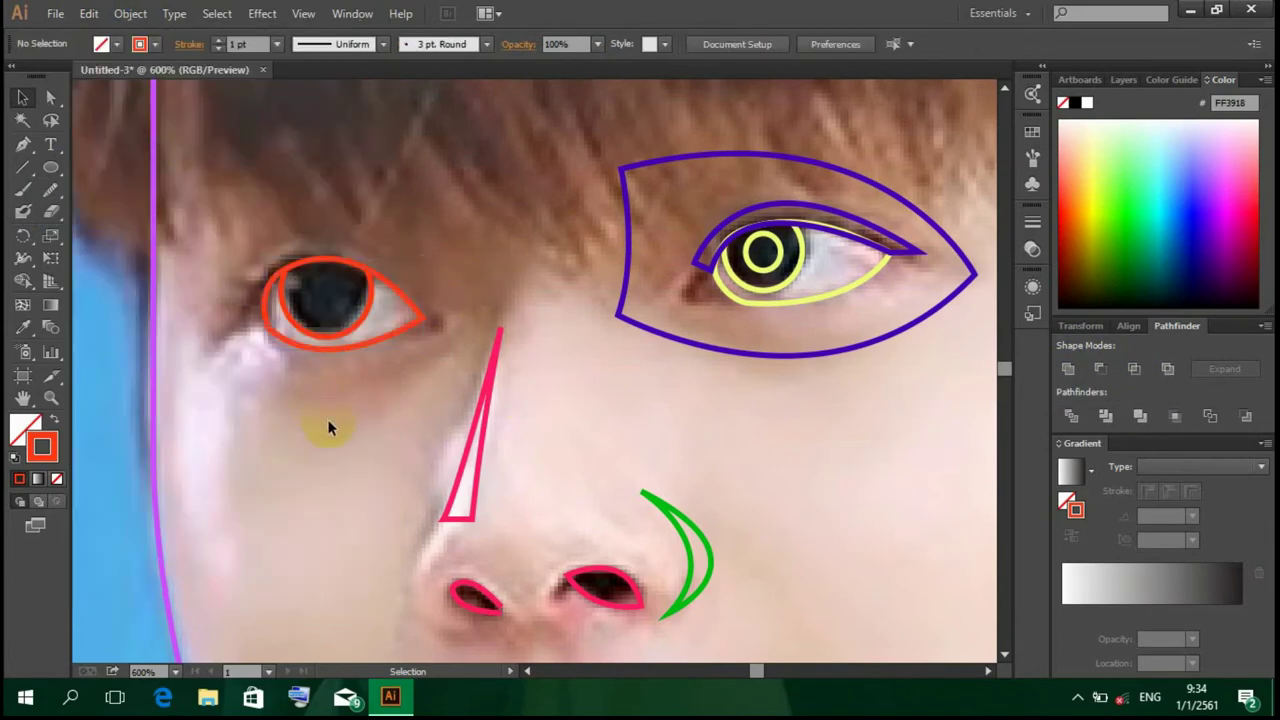
pyautogui.click(50, 167)
pyautogui.moveTo(303, 283); pyautogui.dragTo(345, 311)
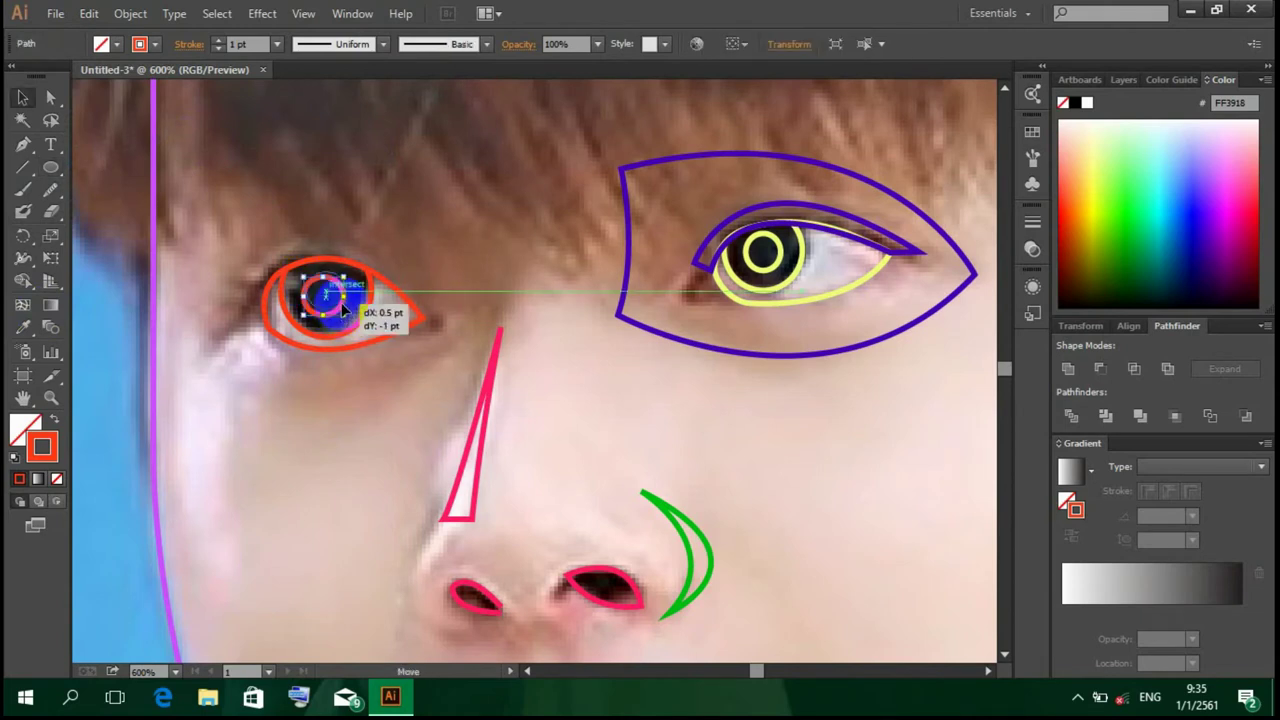
pyautogui.click(346, 346)
pyautogui.scroll(-2, 346, 346)
pyautogui.click(22, 144)
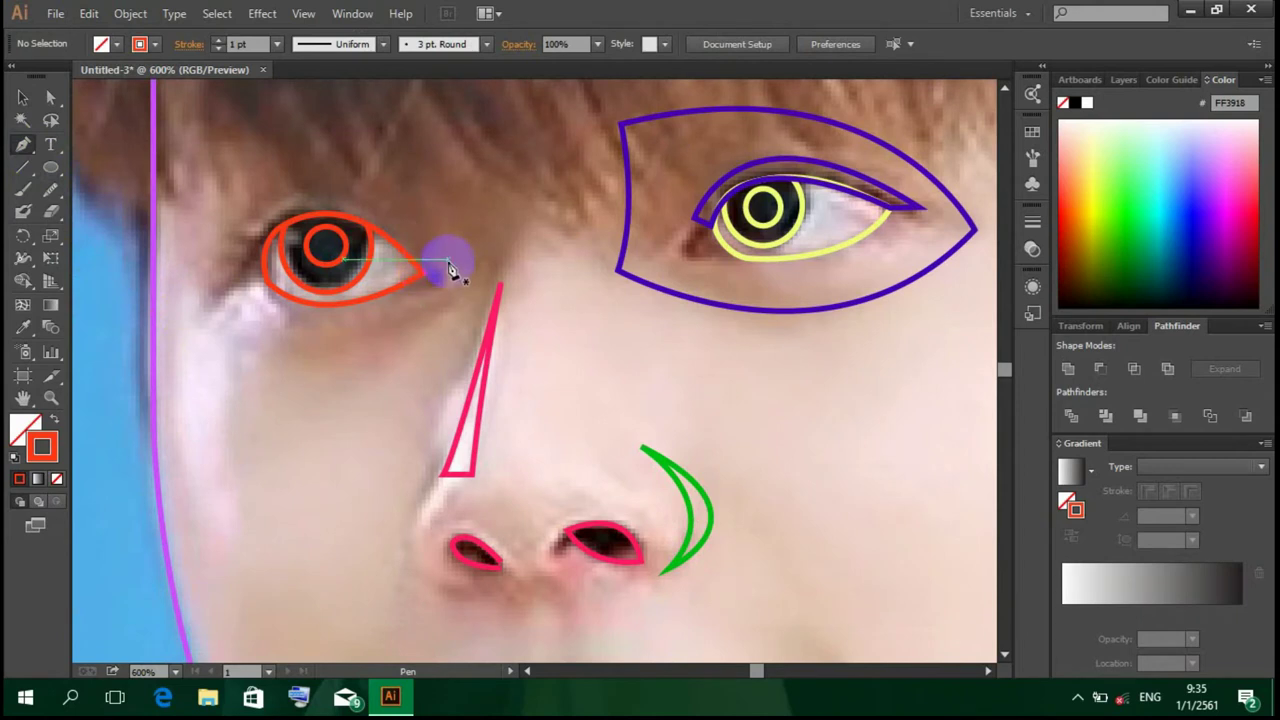
# Step: Draw a first olive (688700) eyelid curve above the left eye
pyautogui.moveTo(423, 268)
pyautogui.mouseDown()
pyautogui.moveTo(437, 275)
pyautogui.moveTo(253, 268)
pyautogui.moveTo(213, 395)
pyautogui.moveTo(223, 390)
pyautogui.mouseUp()
pyautogui.click(1094, 257)
pyautogui.moveTo(265, 262)
pyautogui.mouseDown()
pyautogui.moveTo(250, 262)
pyautogui.moveTo(429, 262)
pyautogui.mouseUp()
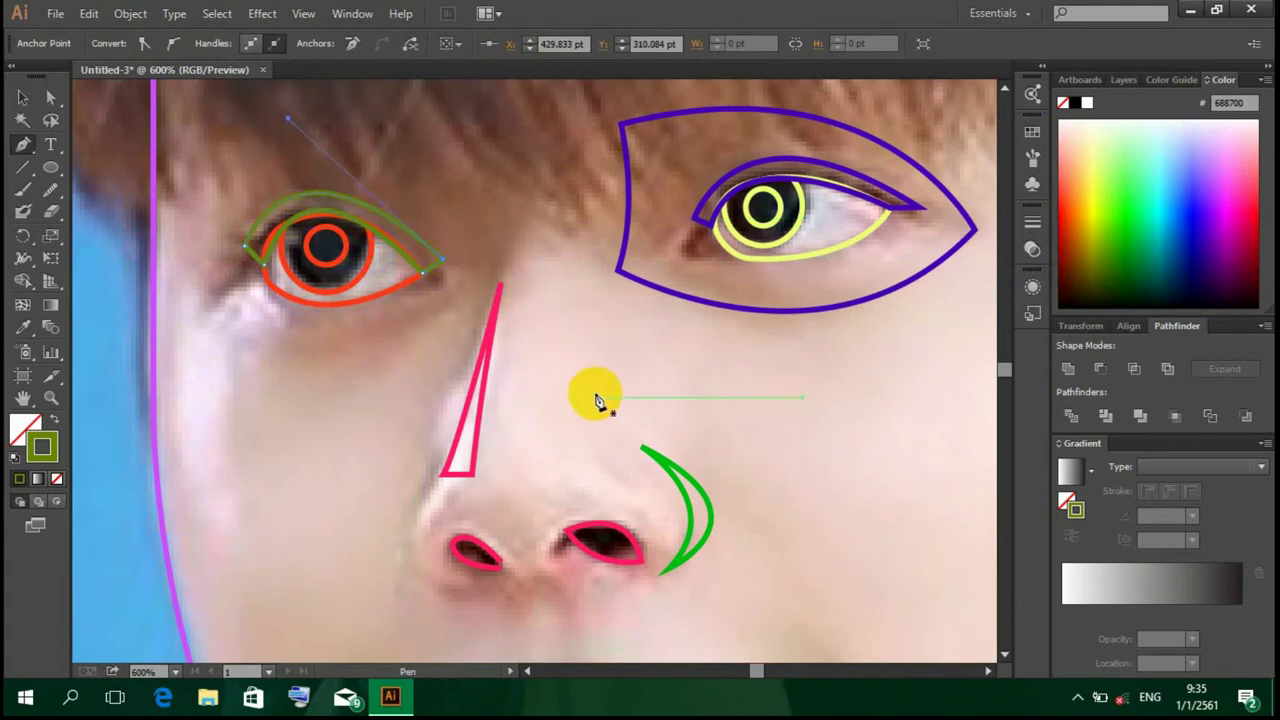
pyautogui.click(349, 346)
pyautogui.scroll(2, 378, 356)
pyautogui.scroll(-1, 382, 356)
pyautogui.scroll(1, 385, 360)
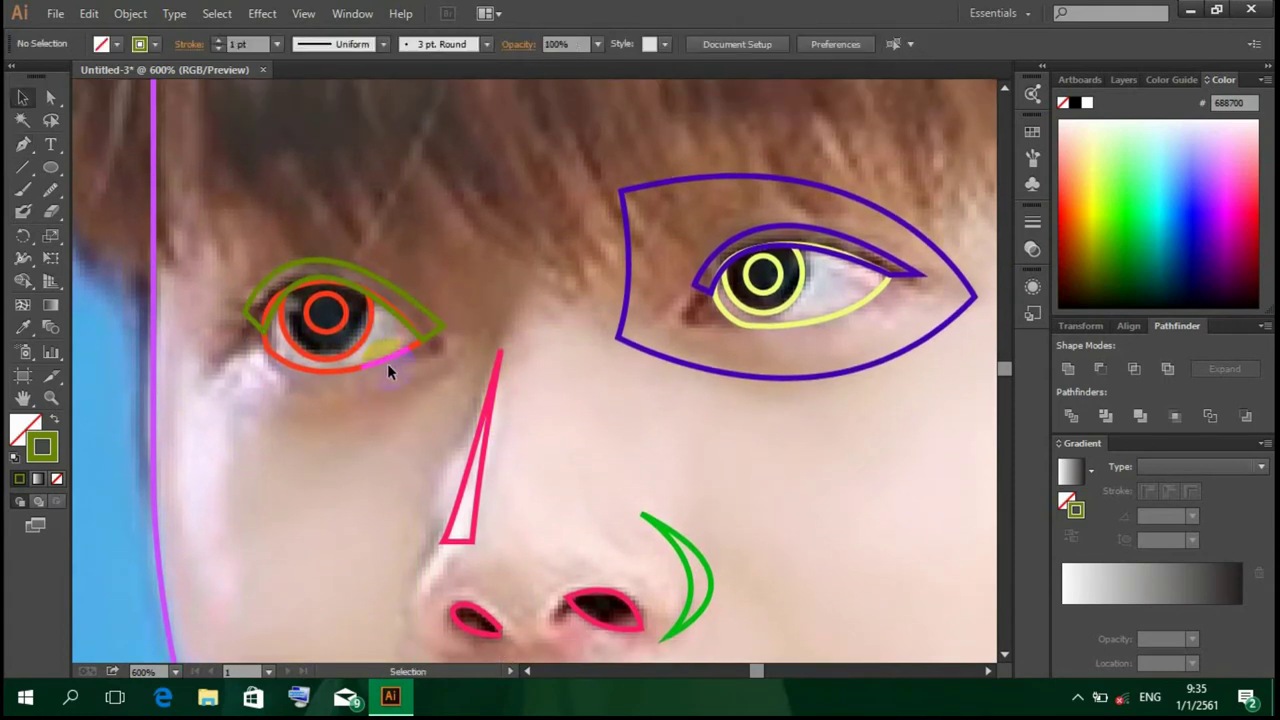
# Step: Delete the first eyelid attempt and redraw the olive upper-eyelid curve over the eye
pyautogui.click(441, 330)
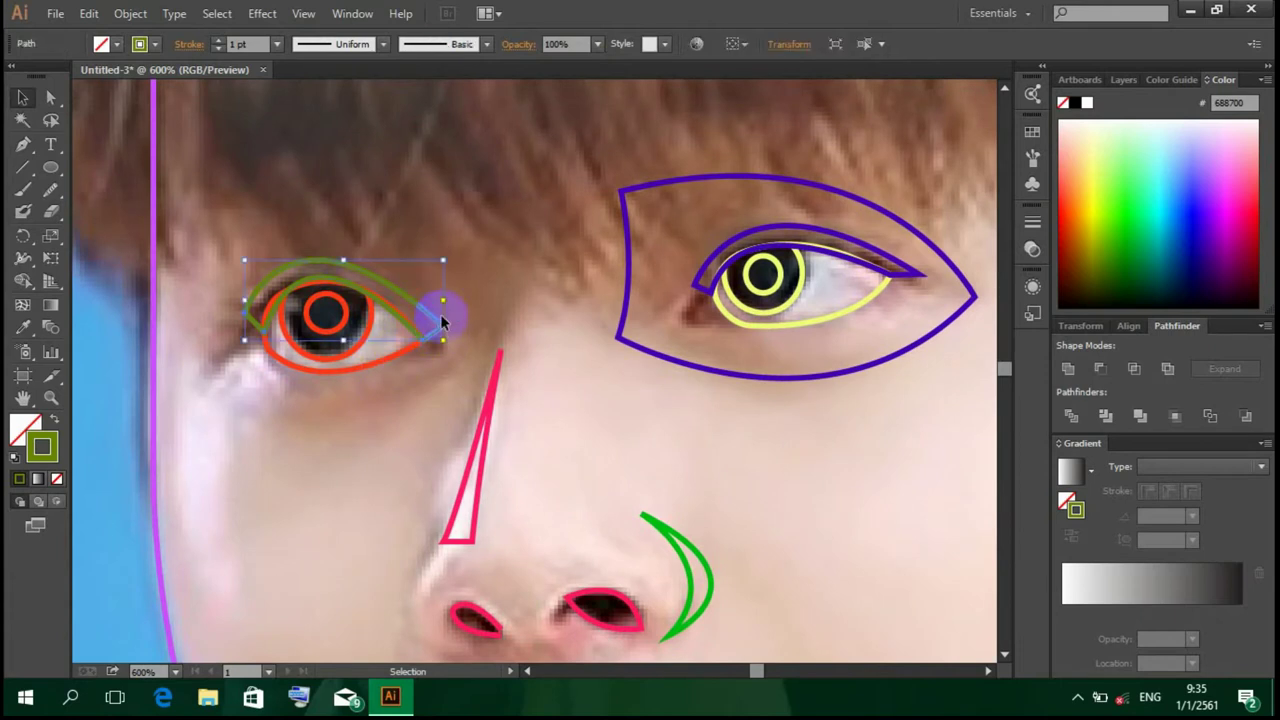
pyautogui.press('Delete')
pyautogui.press('p')
pyautogui.moveTo(250, 310)
pyautogui.mouseDown()
pyautogui.moveTo(244, 334)
pyautogui.moveTo(256, 331)
pyautogui.mouseUp()
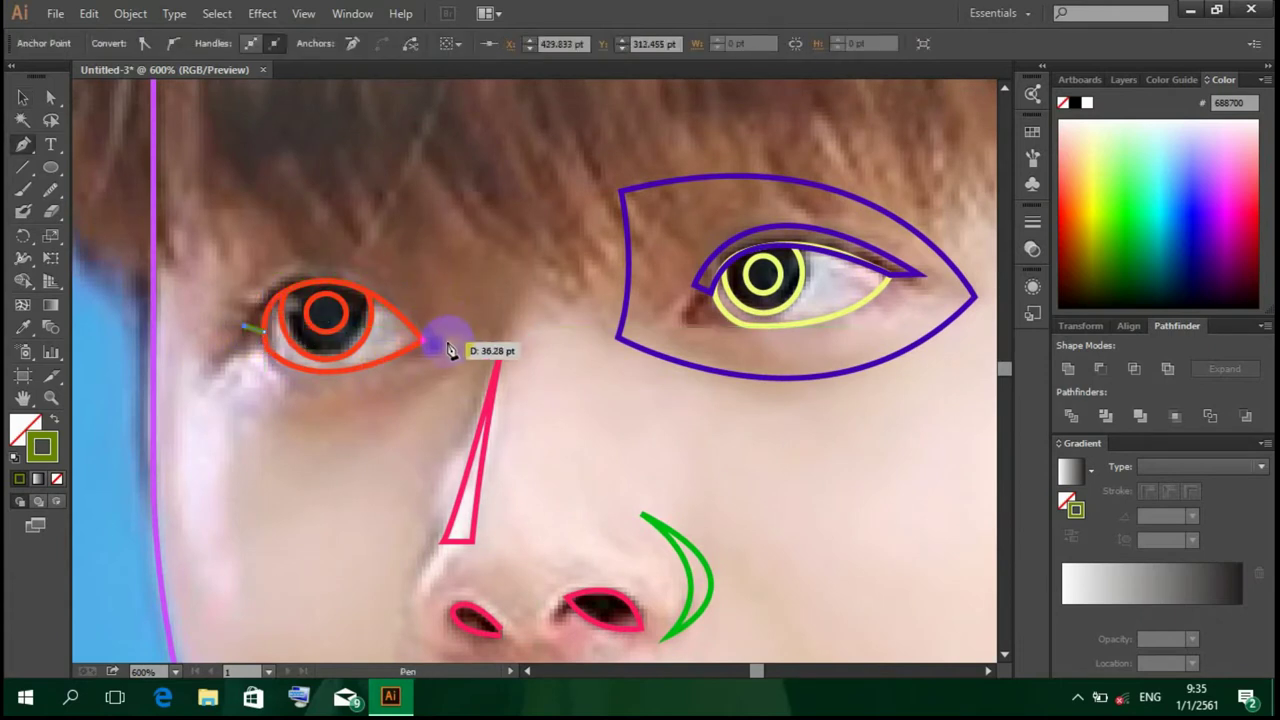
pyautogui.moveTo(500, 352); pyautogui.dragTo(535, 372)
pyautogui.moveTo(594, 469); pyautogui.dragTo(618, 490)
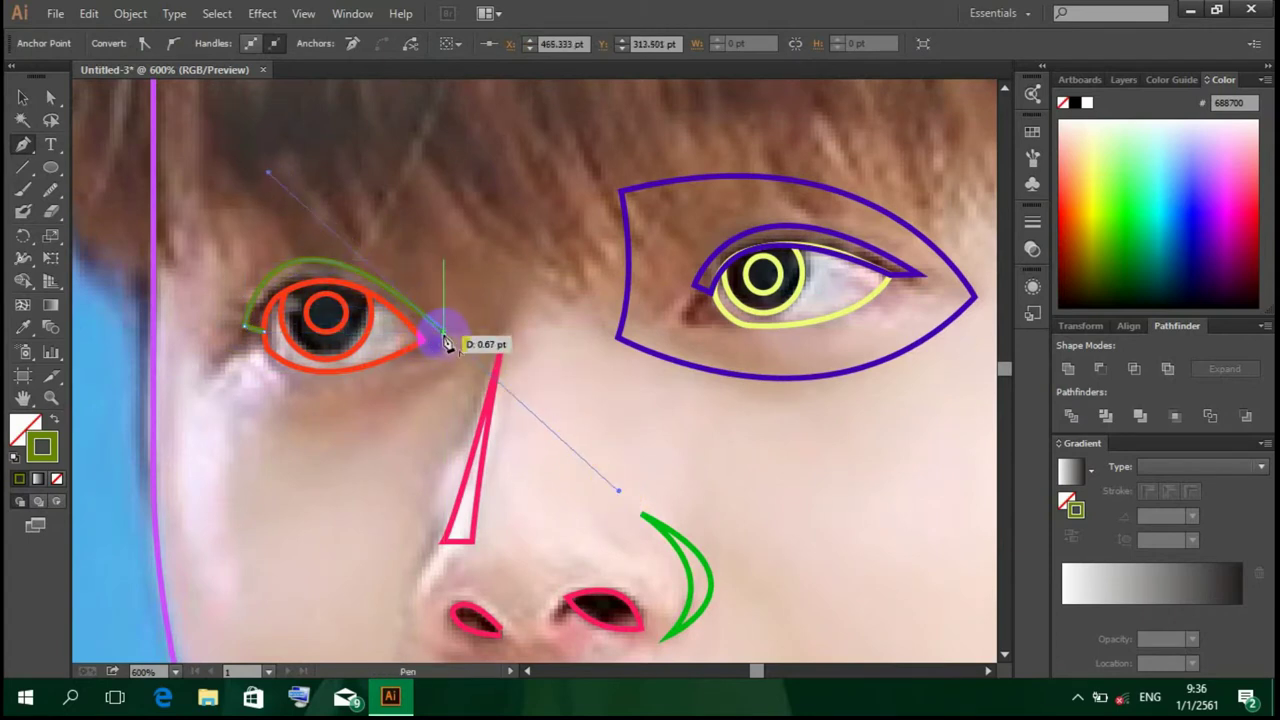
pyautogui.moveTo(237, 345); pyautogui.dragTo(263, 373)
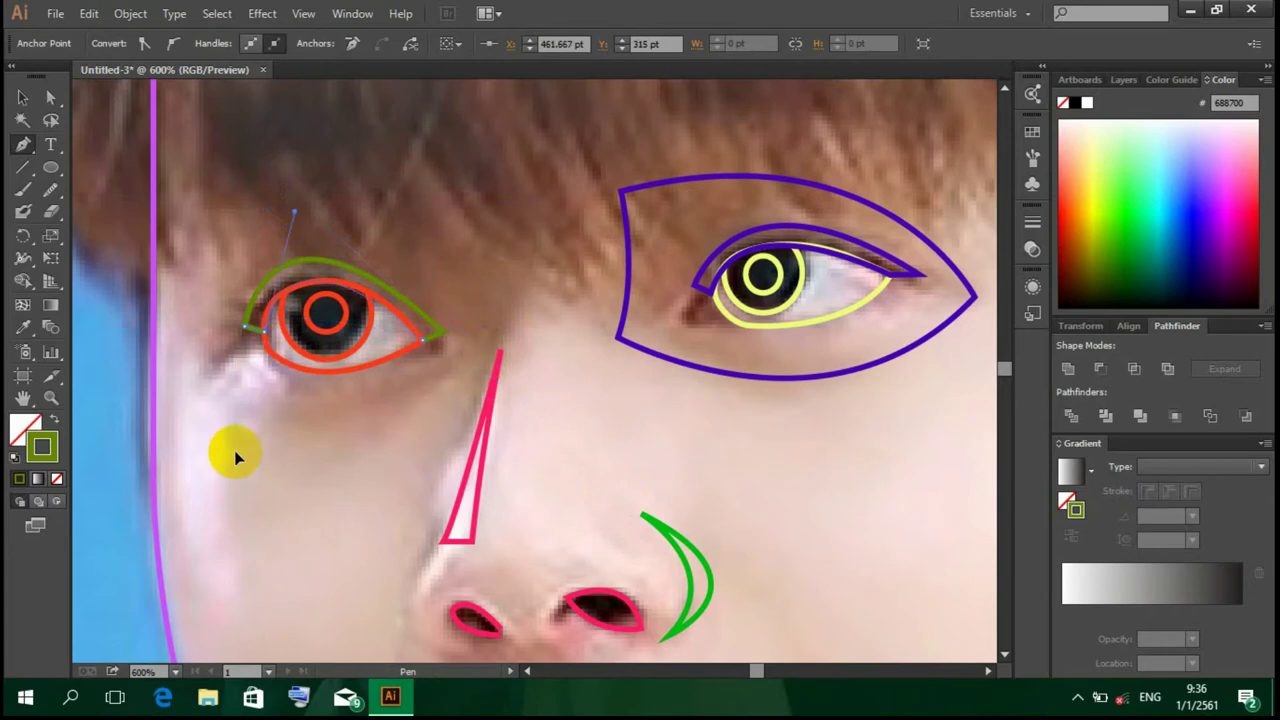
pyautogui.click(324, 450)
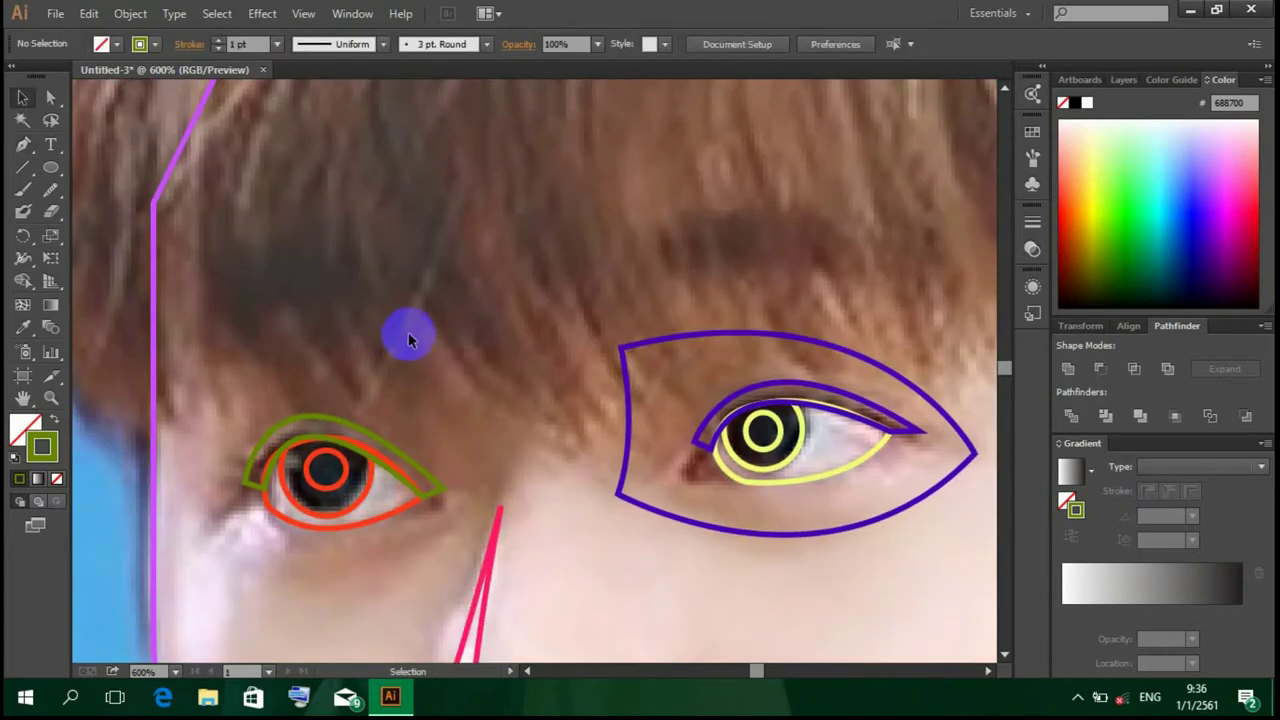
pyautogui.scroll(1, 408, 332)
# Step: Switch the stroke to cyan and start a line beside the nose bridge, undoing the first curve
pyautogui.press('p')
pyautogui.click(1164, 226)
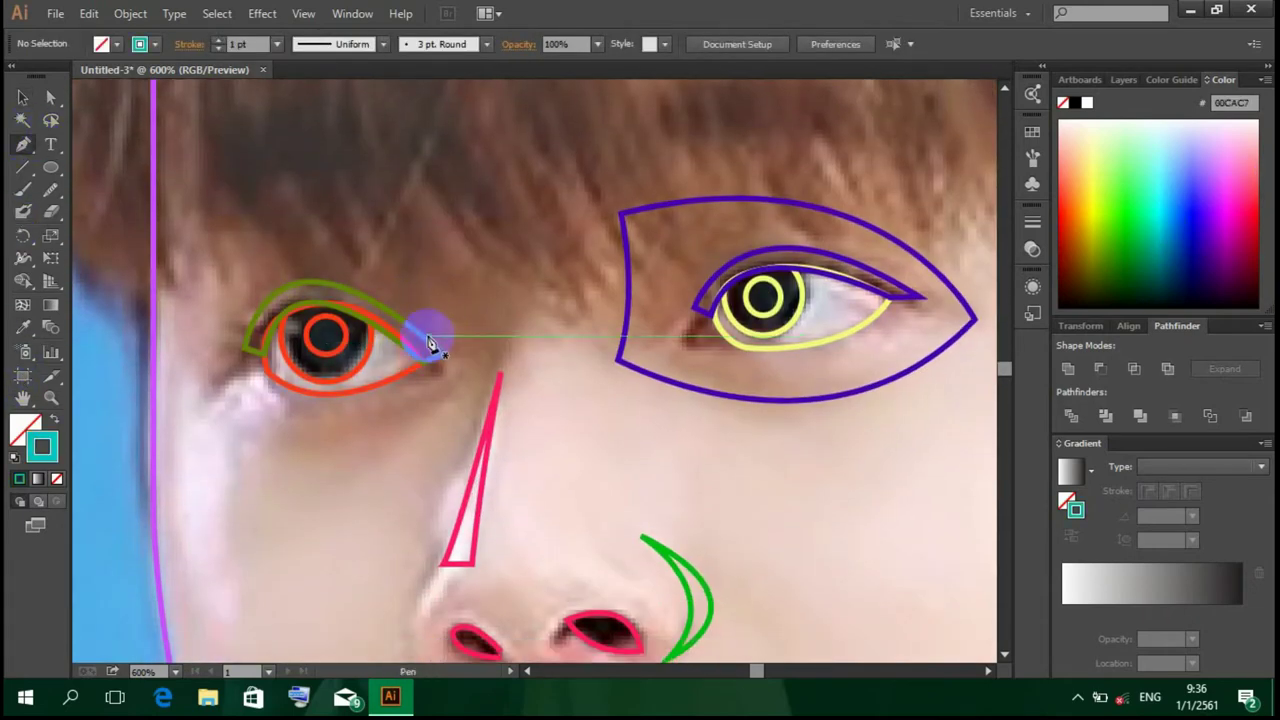
pyautogui.click(513, 262)
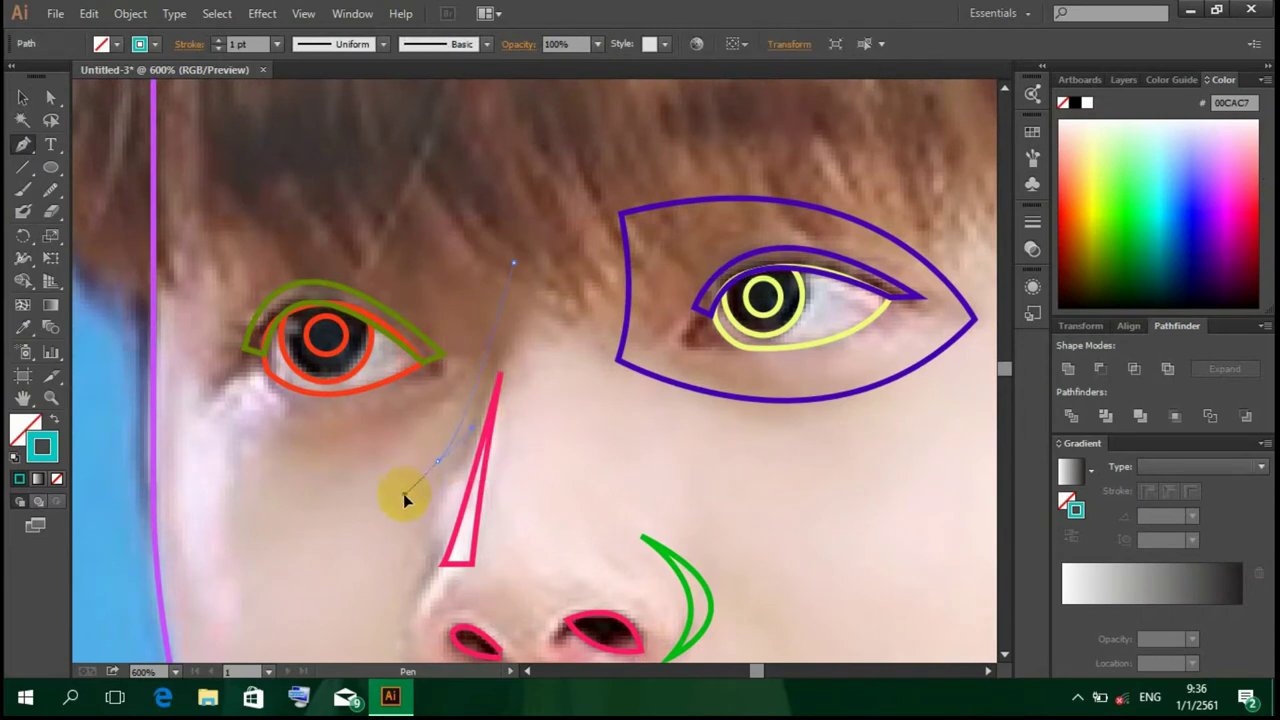
pyautogui.moveTo(437, 460); pyautogui.dragTo(428, 500)
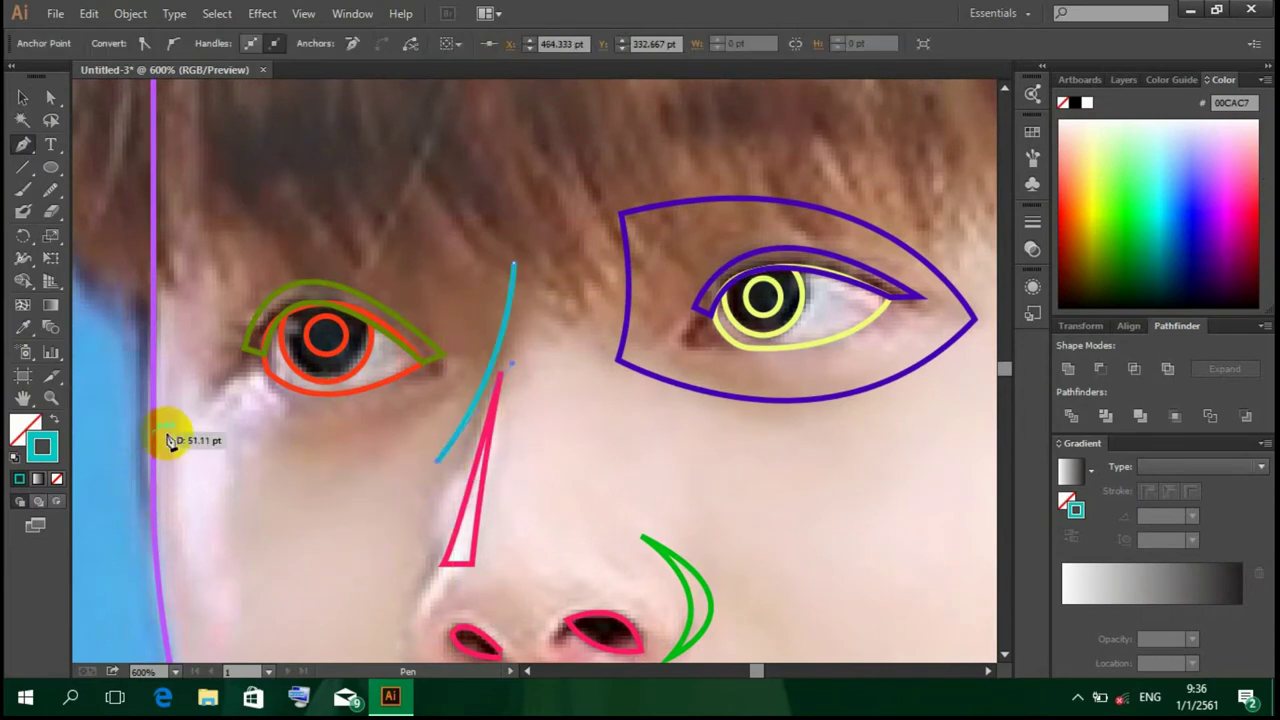
pyautogui.click(436, 457)
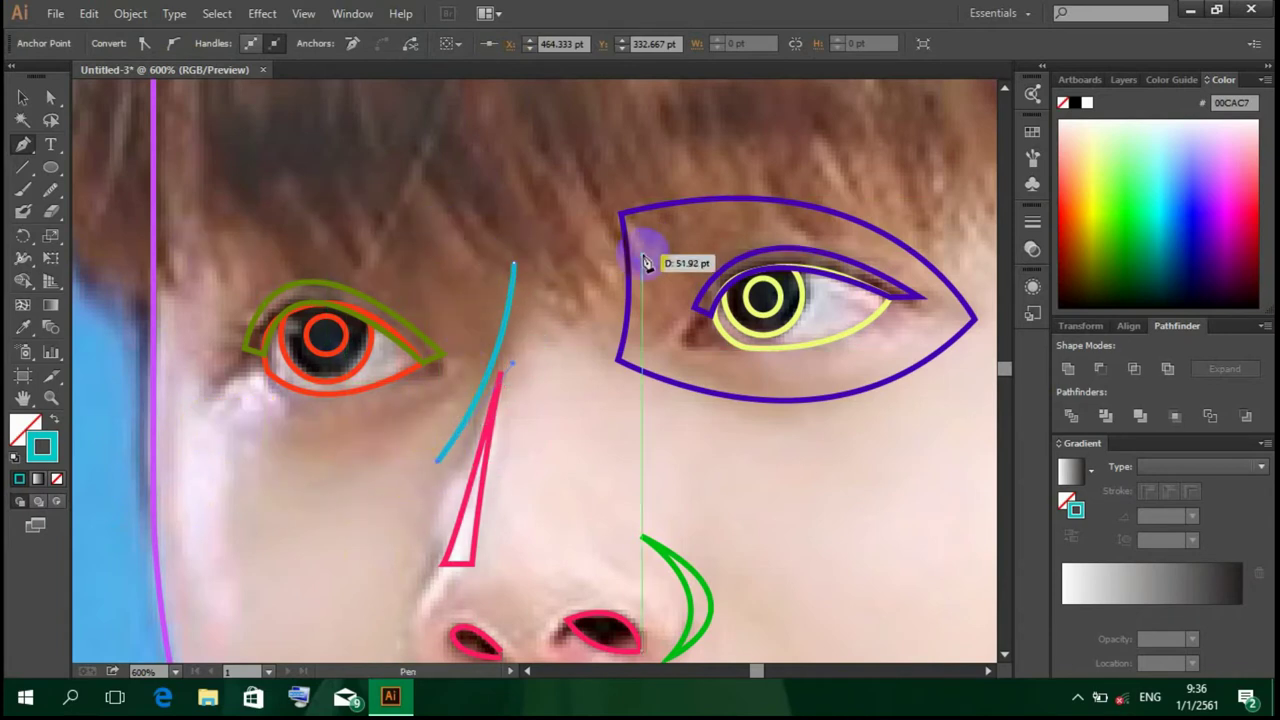
pyautogui.hotkey('ctrl', 'z')
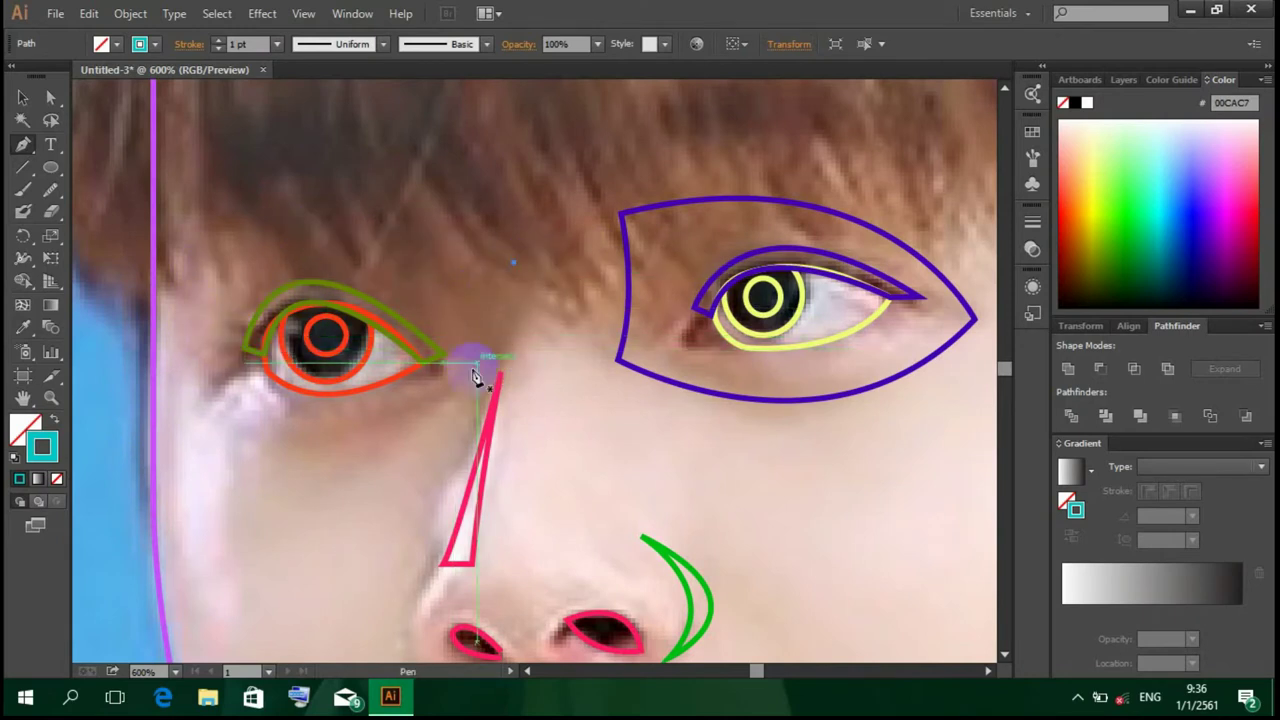
# Step: Draw curved cyan segments from the nose bridge around and below the left eye socket
pyautogui.keyDown('ctrl'); pyautogui.click(586, 420); pyautogui.keyUp('ctrl')
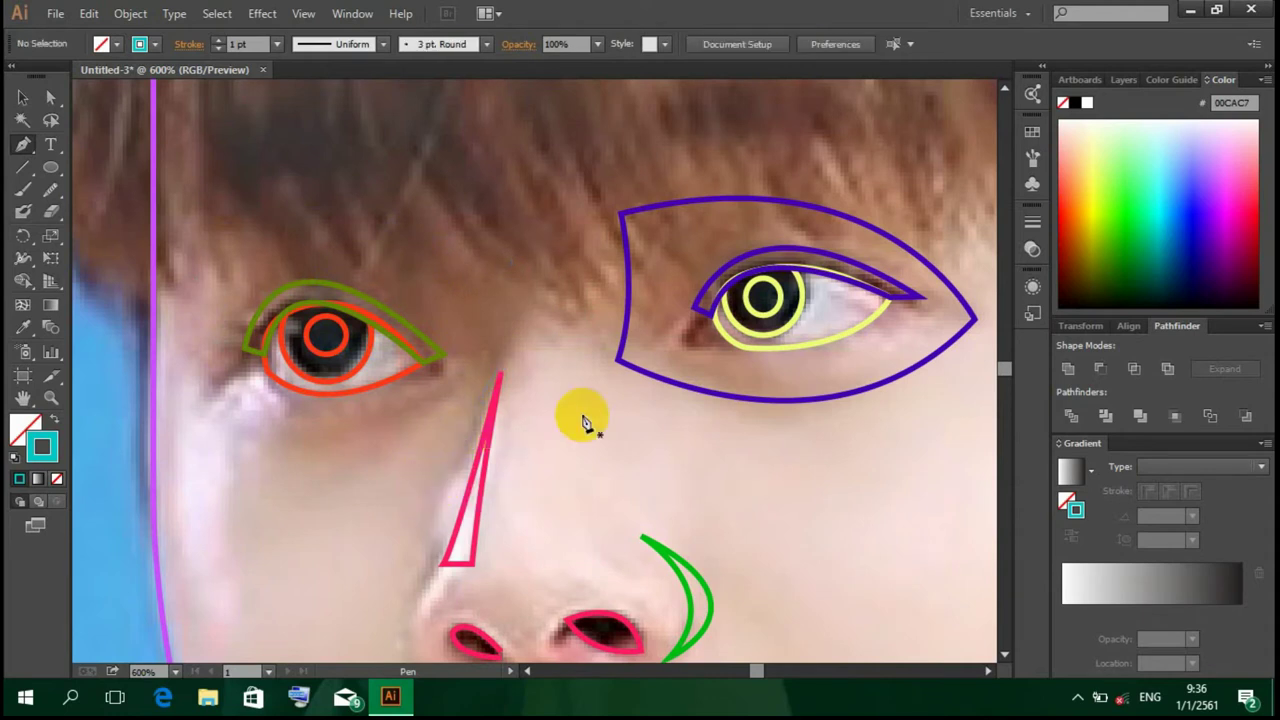
pyautogui.moveTo(428, 460); pyautogui.dragTo(392, 571)
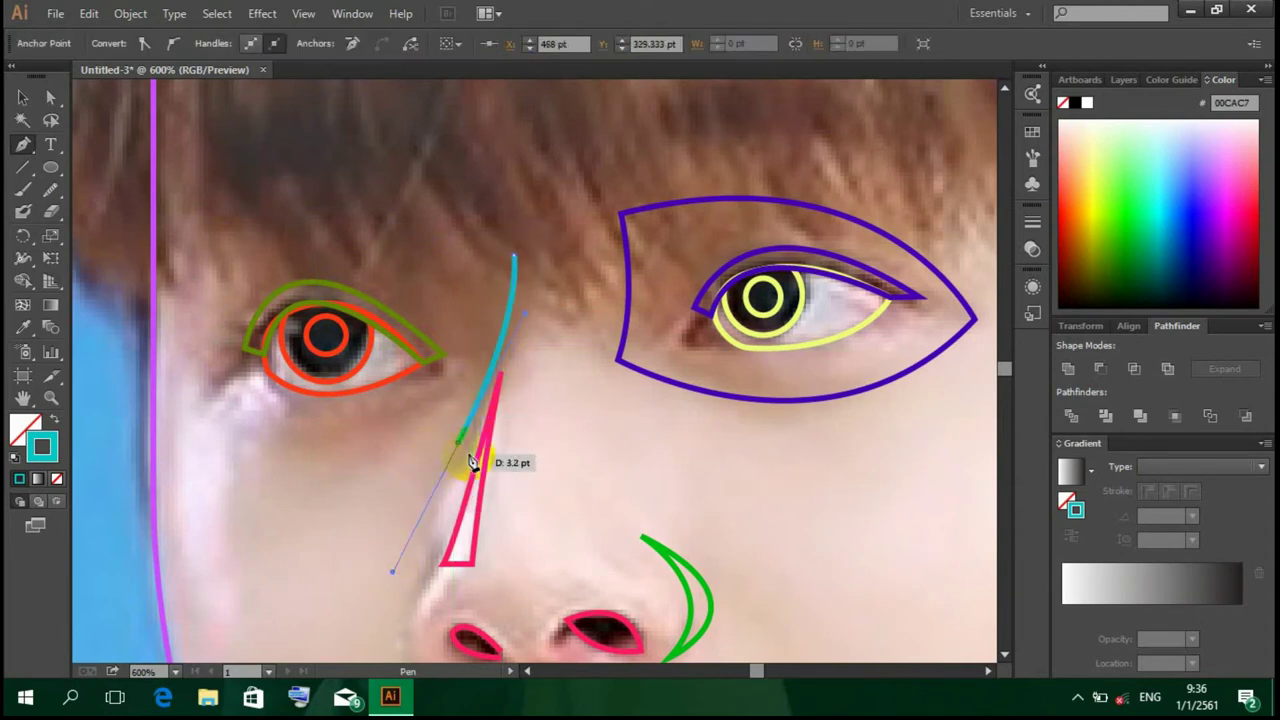
pyautogui.moveTo(459, 455); pyautogui.dragTo(447, 388)
pyautogui.keyDown('ctrl'); pyautogui.click(521, 433); pyautogui.keyUp('ctrl')
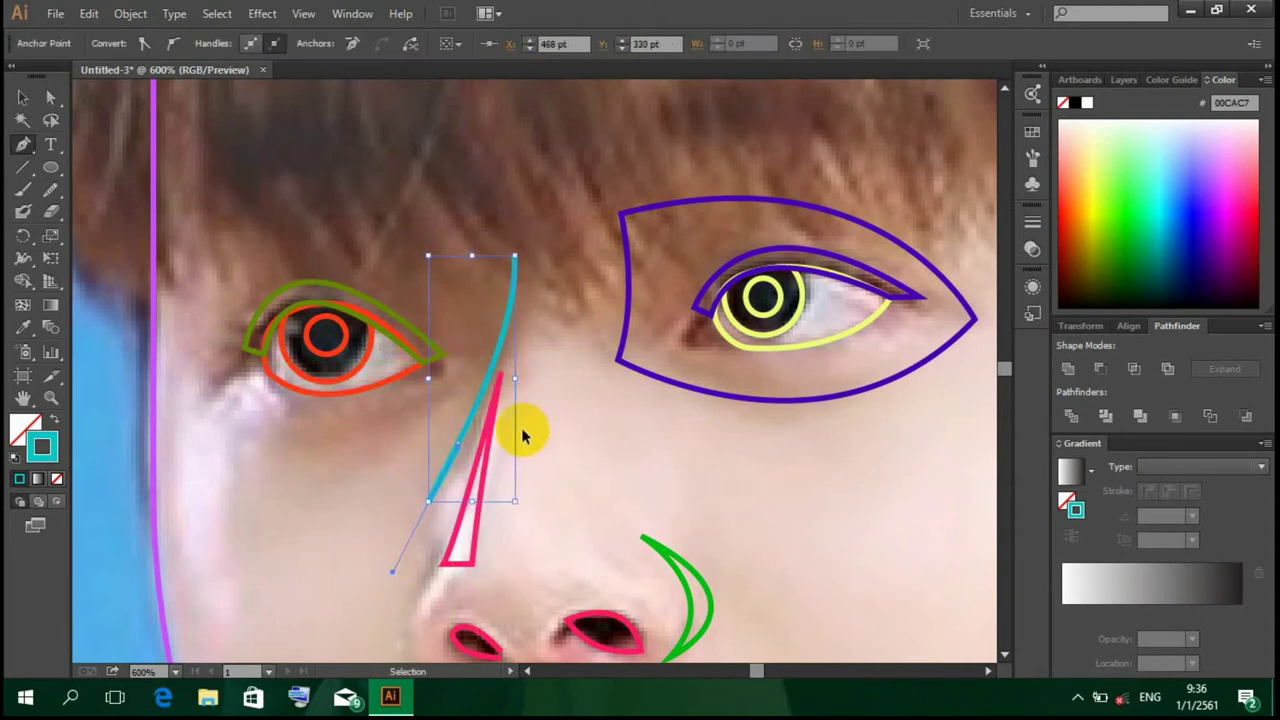
pyautogui.moveTo(463, 447); pyautogui.dragTo(436, 408)
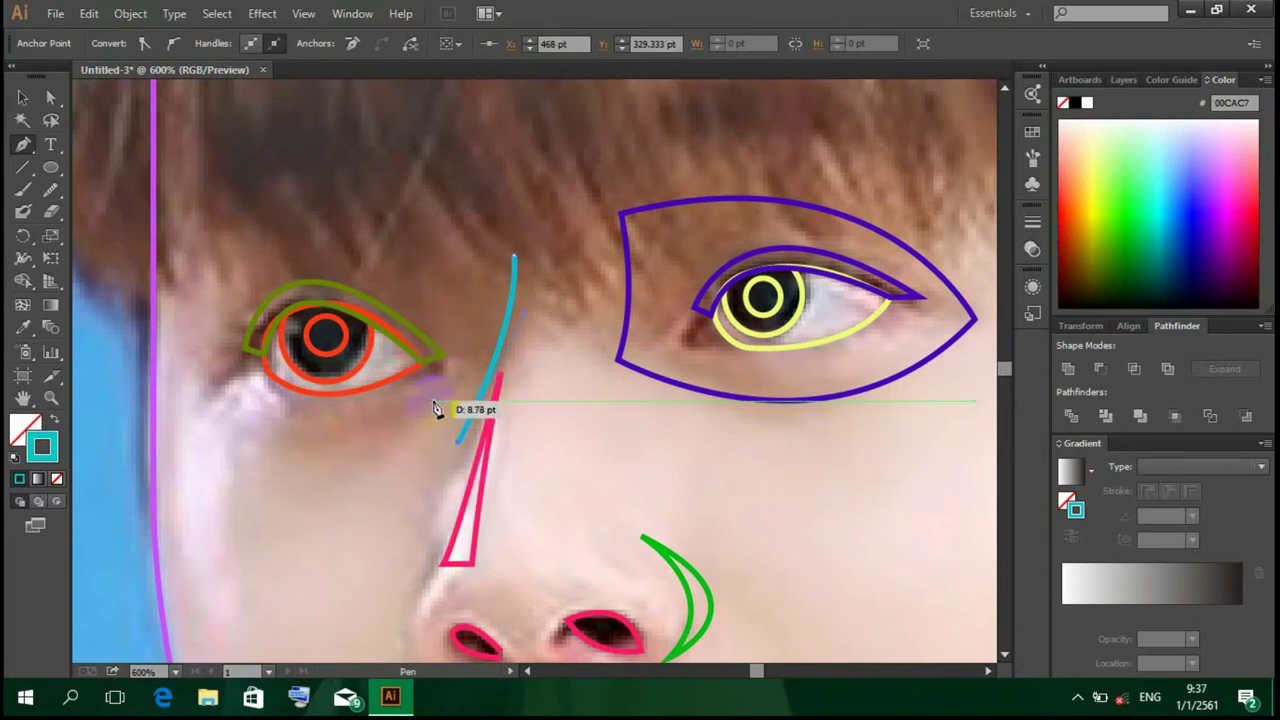
pyautogui.moveTo(198, 393); pyautogui.dragTo(173, 355)
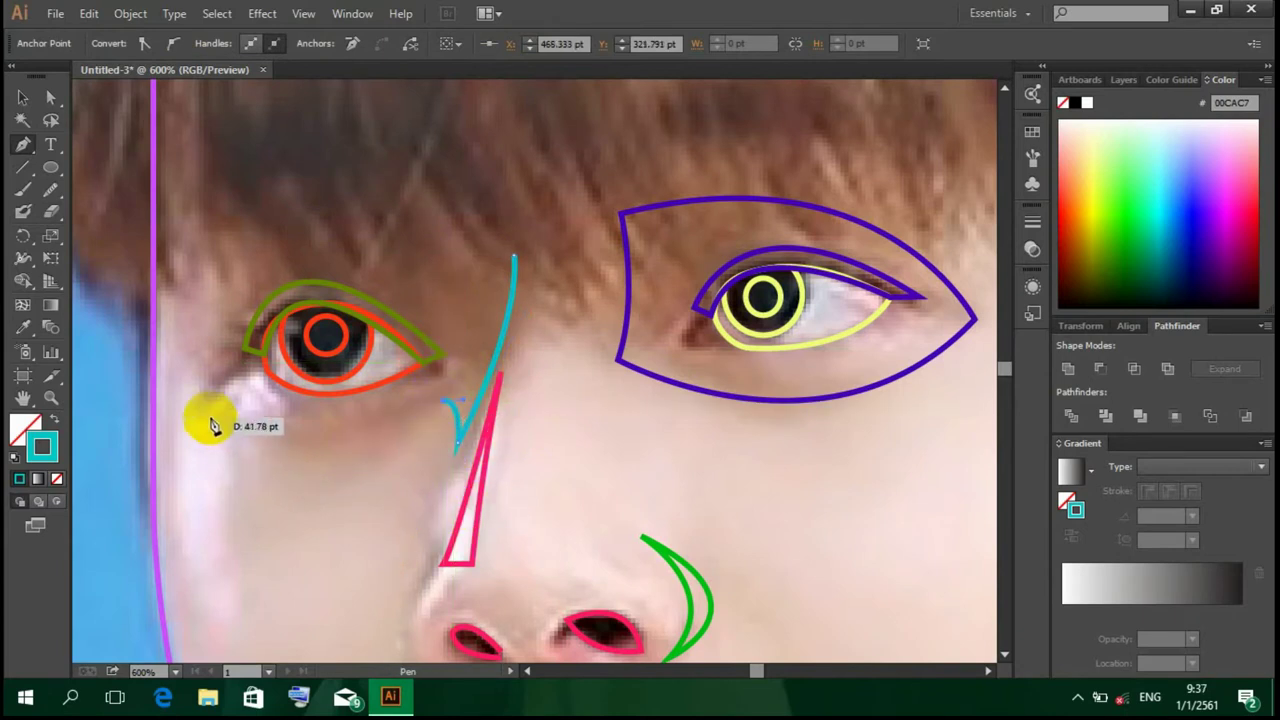
pyautogui.moveTo(122, 256)
pyautogui.mouseDown()
pyautogui.moveTo(465, 297)
pyautogui.moveTo(557, 351)
pyautogui.mouseUp()
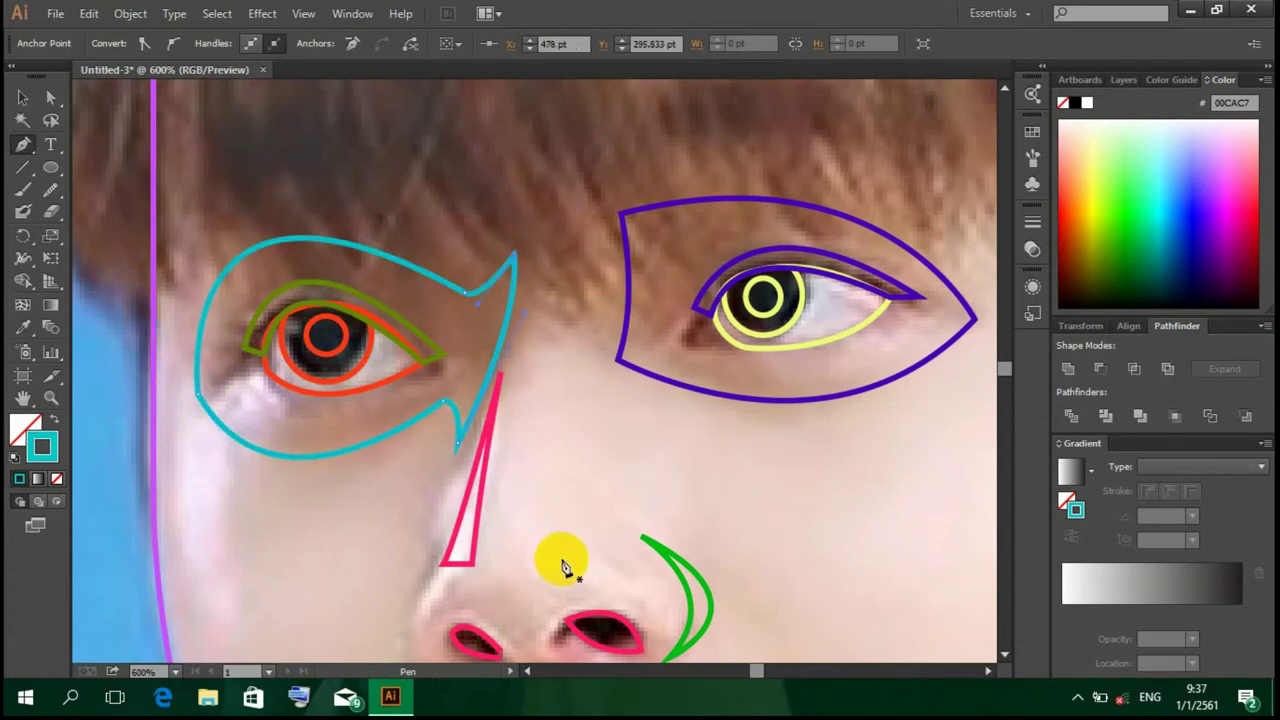
# Step: Deselect the eye outline and zoom out to view the whole face and eyebrows
pyautogui.press('v')
pyautogui.click(645, 448)
pyautogui.scroll(-3, 645, 448)
pyautogui.hotkey('ctrl', '-')
pyautogui.hotkey('ctrl', '-')
pyautogui.hotkey('ctrl', '-')
pyautogui.keyDown('alt'); pyautogui.scroll(1, 690, 447); pyautogui.keyUp('alt')
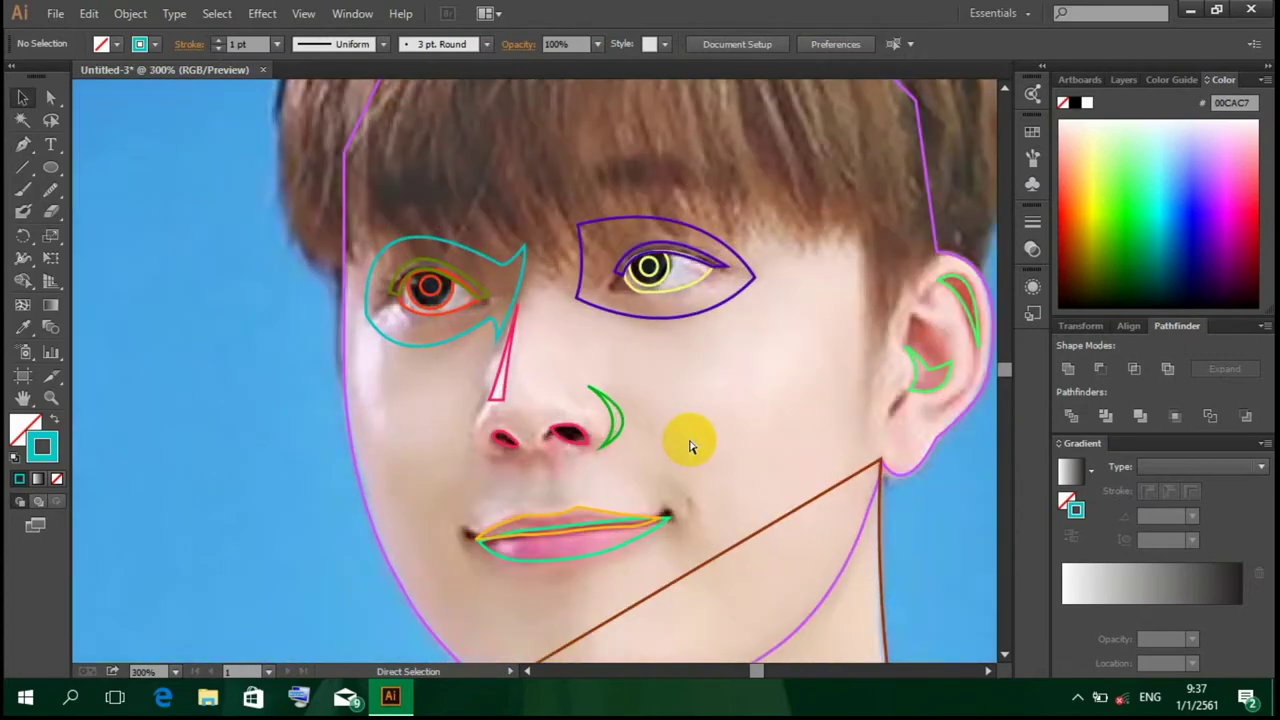
pyautogui.keyDown('alt'); pyautogui.scroll(1, 690, 447); pyautogui.keyUp('alt')
pyautogui.keyDown('alt'); pyautogui.scroll(1, 692, 445); pyautogui.keyUp('alt')
pyautogui.scroll(-2, 675, 240)
pyautogui.scroll(-2, 675, 240)
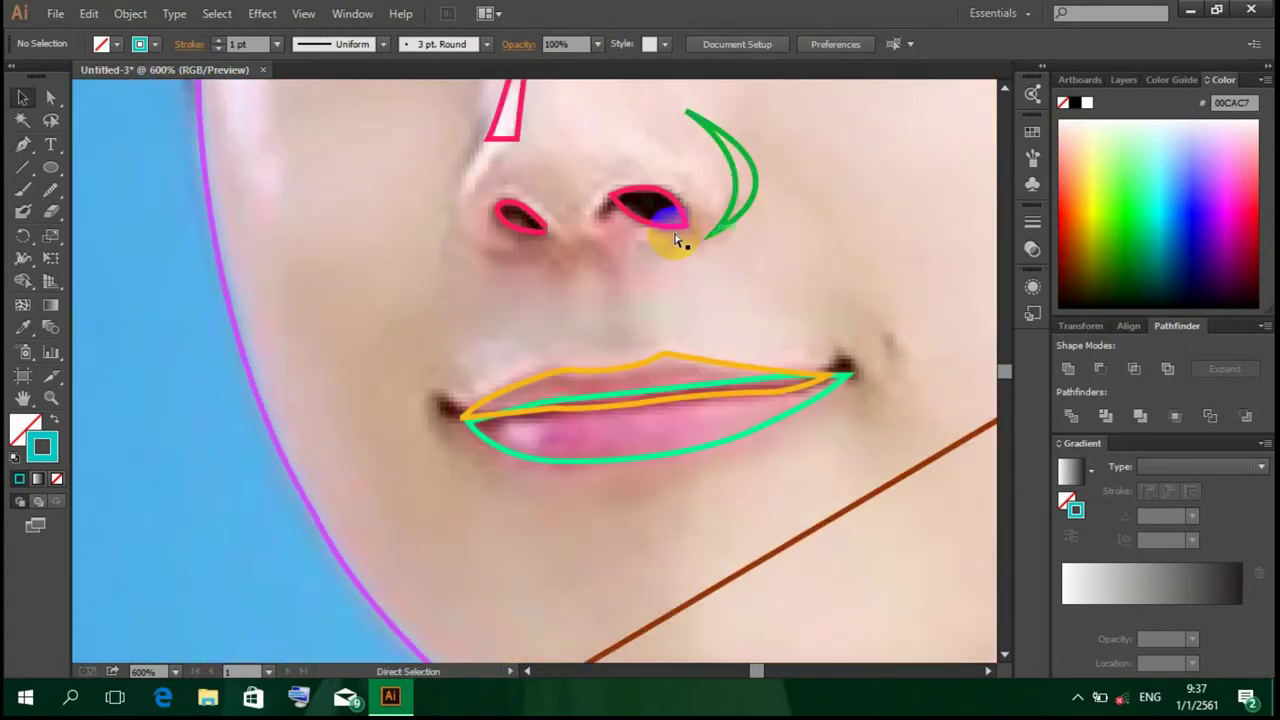
pyautogui.scroll(2, 766, 563)
pyautogui.hscroll(-2, 766, 563)
pyautogui.scroll(4, 757, 463)
pyautogui.click(987, 671)
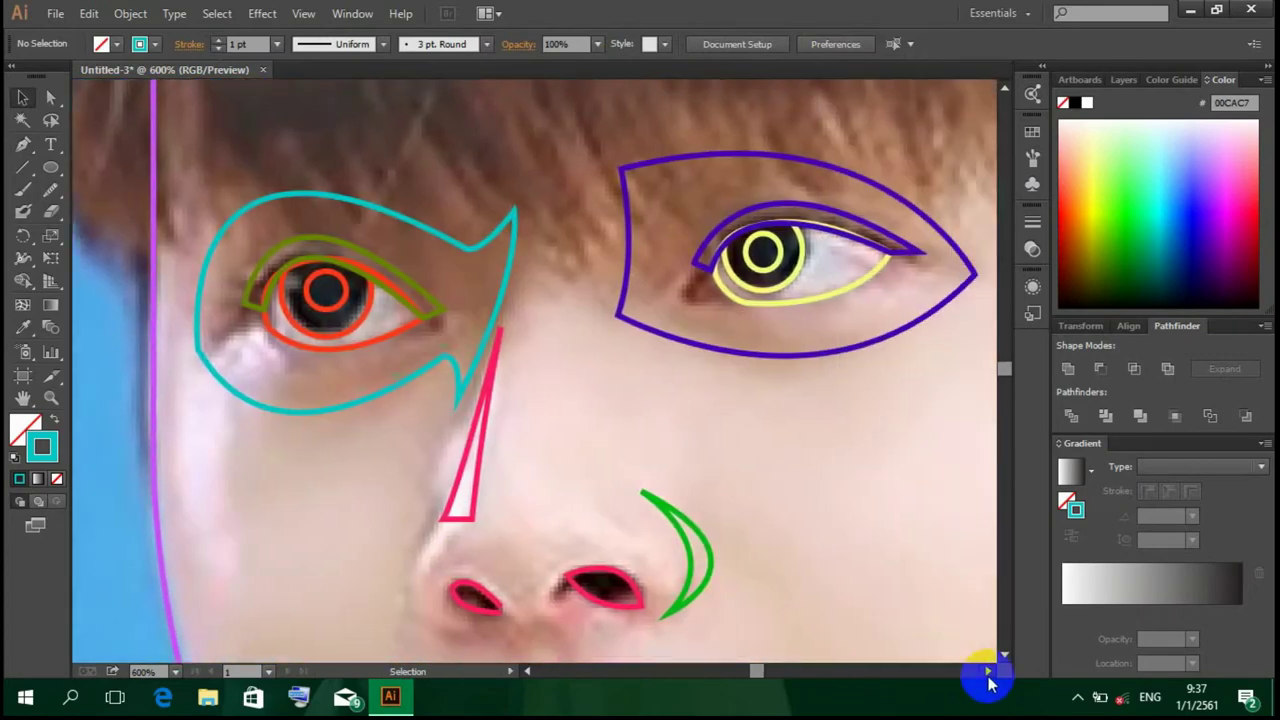
pyautogui.scroll(2, 332, 269)
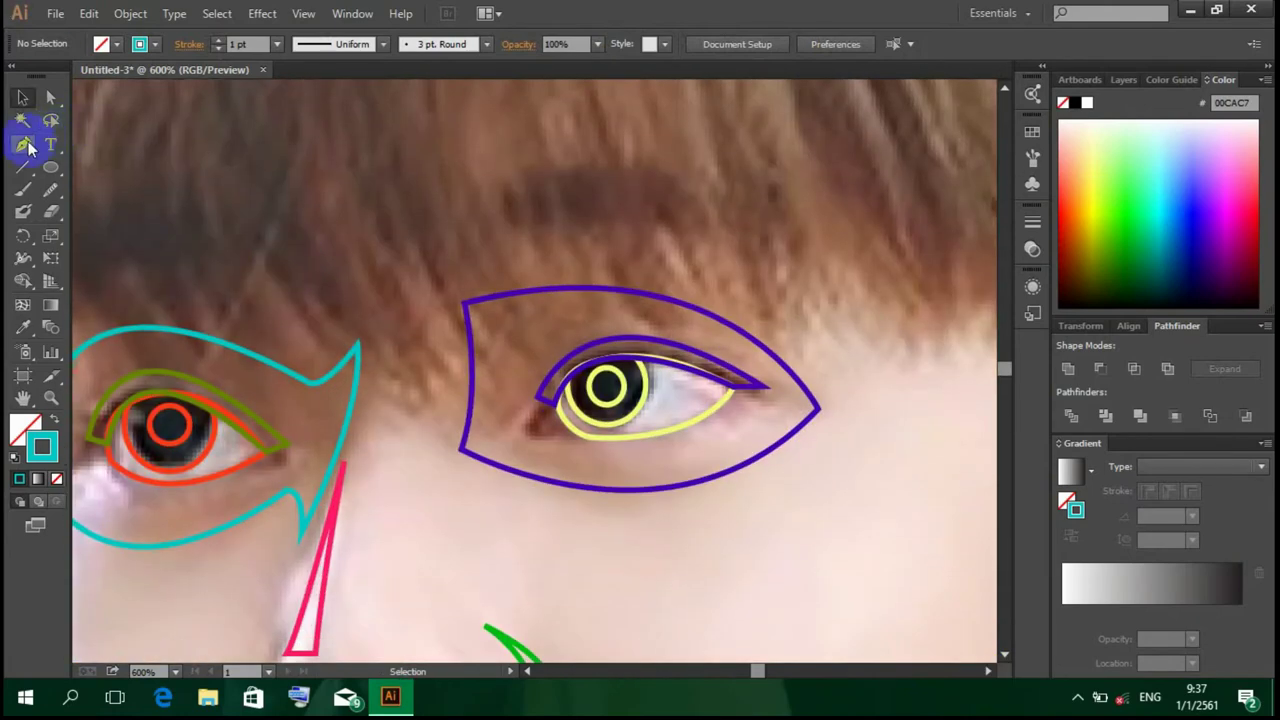
# Step: Pen-draw a closed cyan outline around the right eyebrow
pyautogui.click(24, 145)
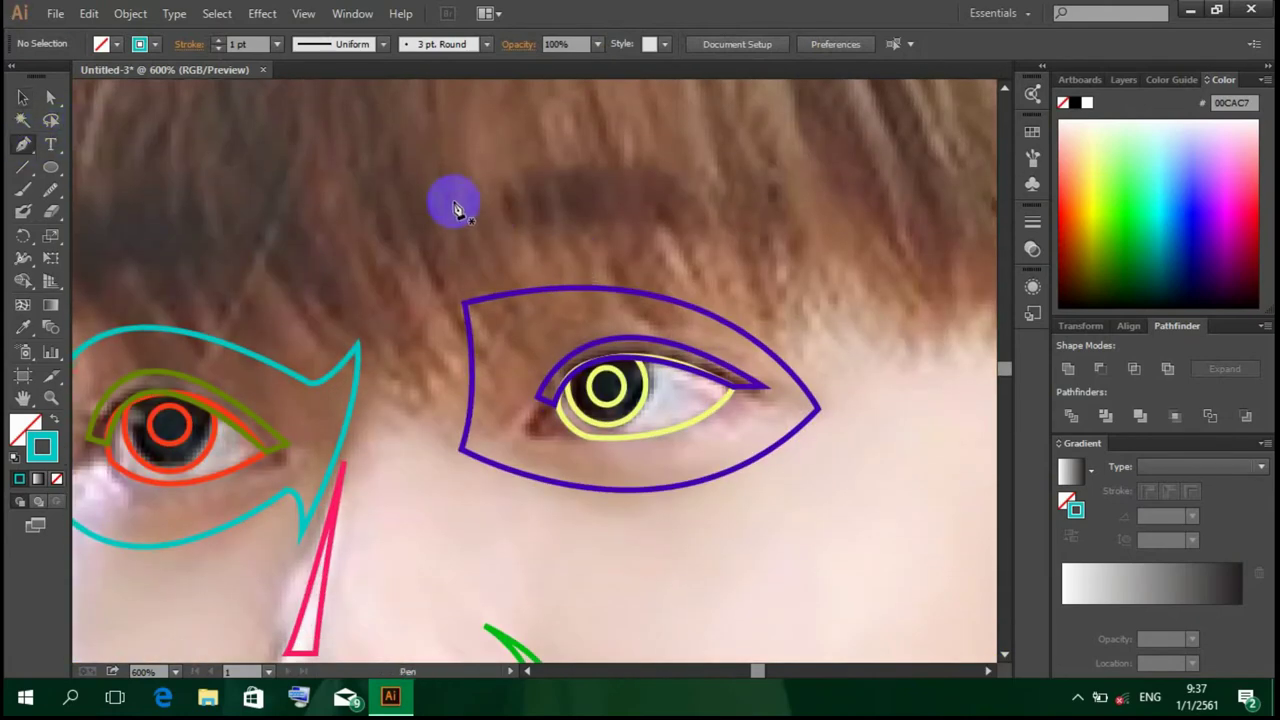
pyautogui.click(804, 222)
pyautogui.moveTo(493, 197); pyautogui.dragTo(391, 287)
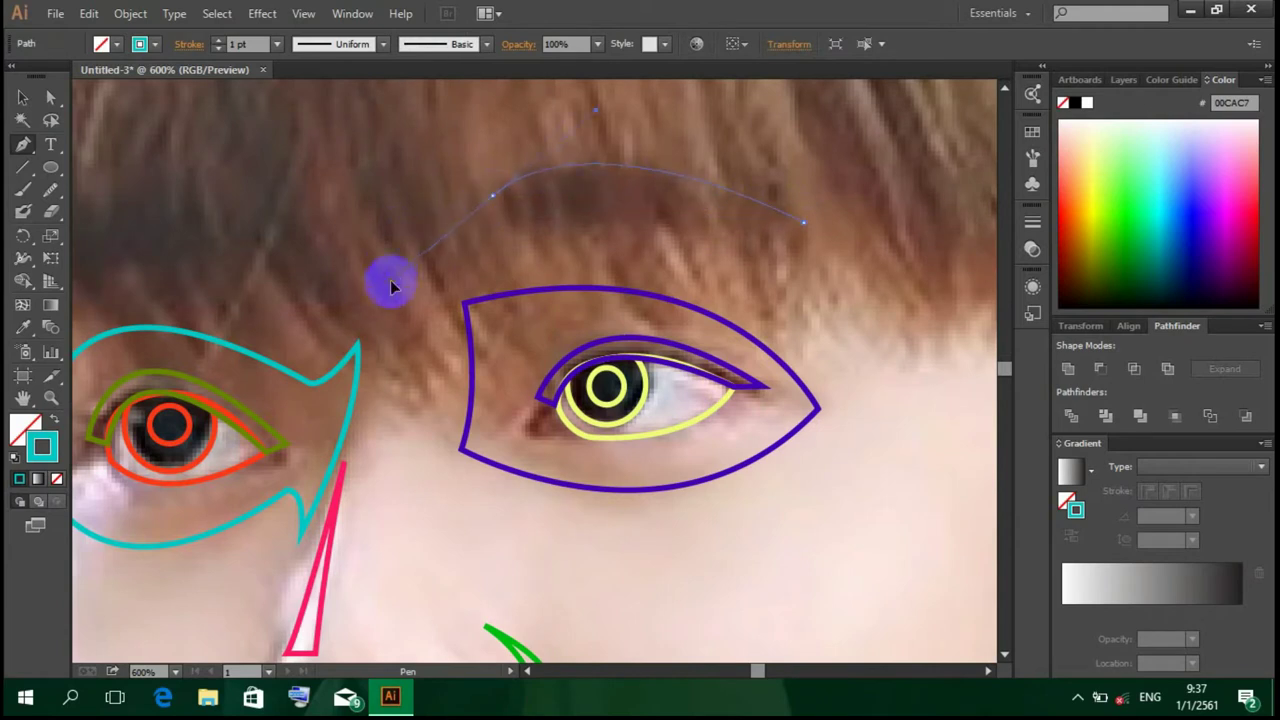
pyautogui.click(493, 195)
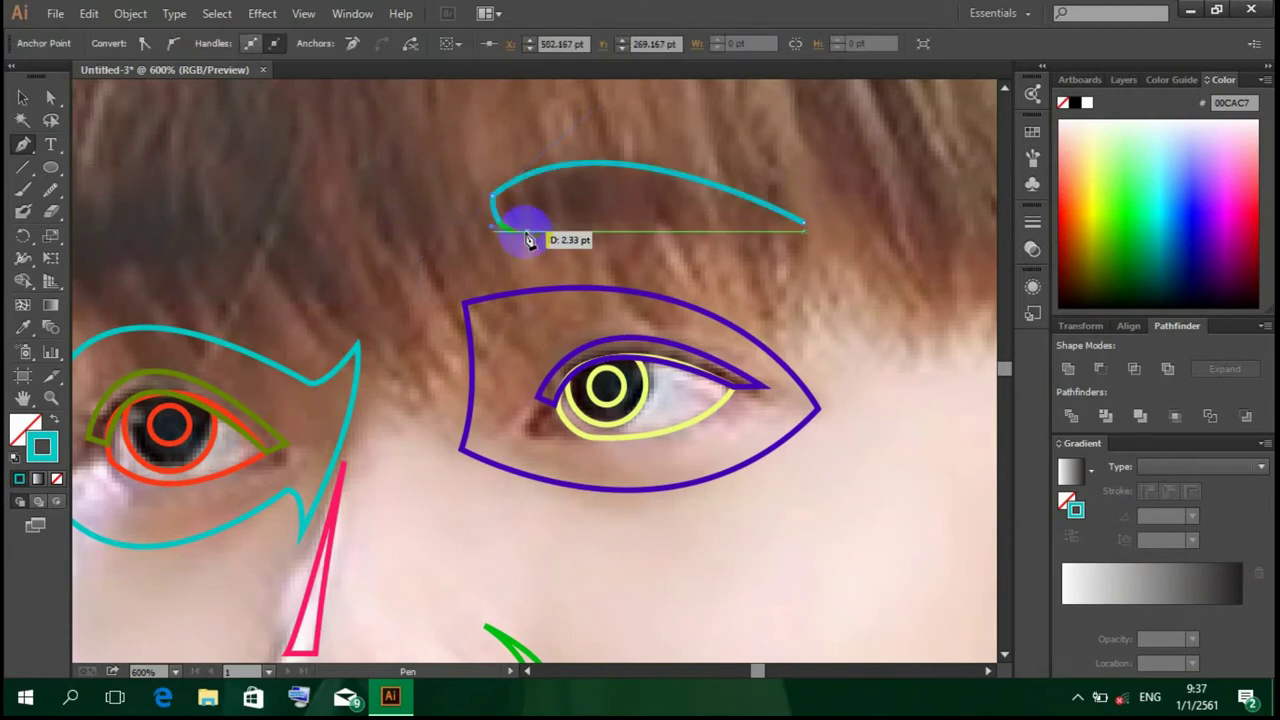
pyautogui.press('ctrl')
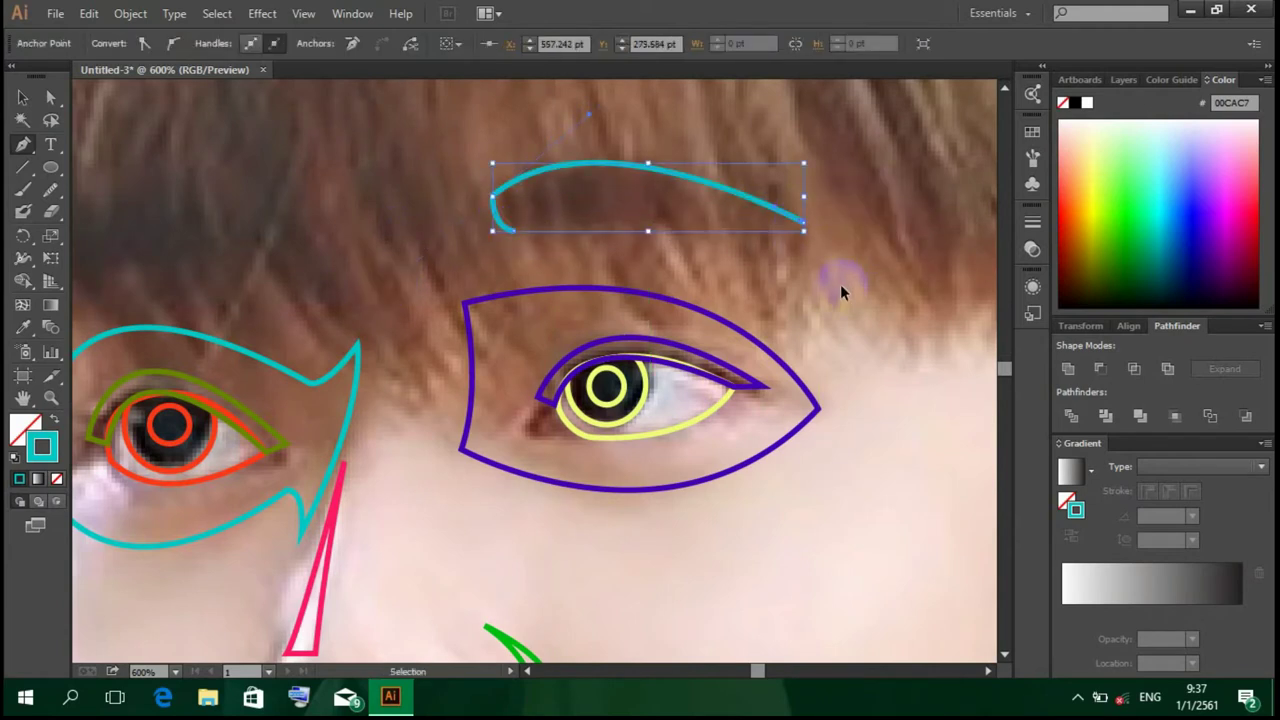
pyautogui.moveTo(802, 221)
pyautogui.mouseDown()
pyautogui.moveTo(840, 200)
pyautogui.moveTo(967, 251)
pyautogui.moveTo(790, 340)
pyautogui.mouseUp()
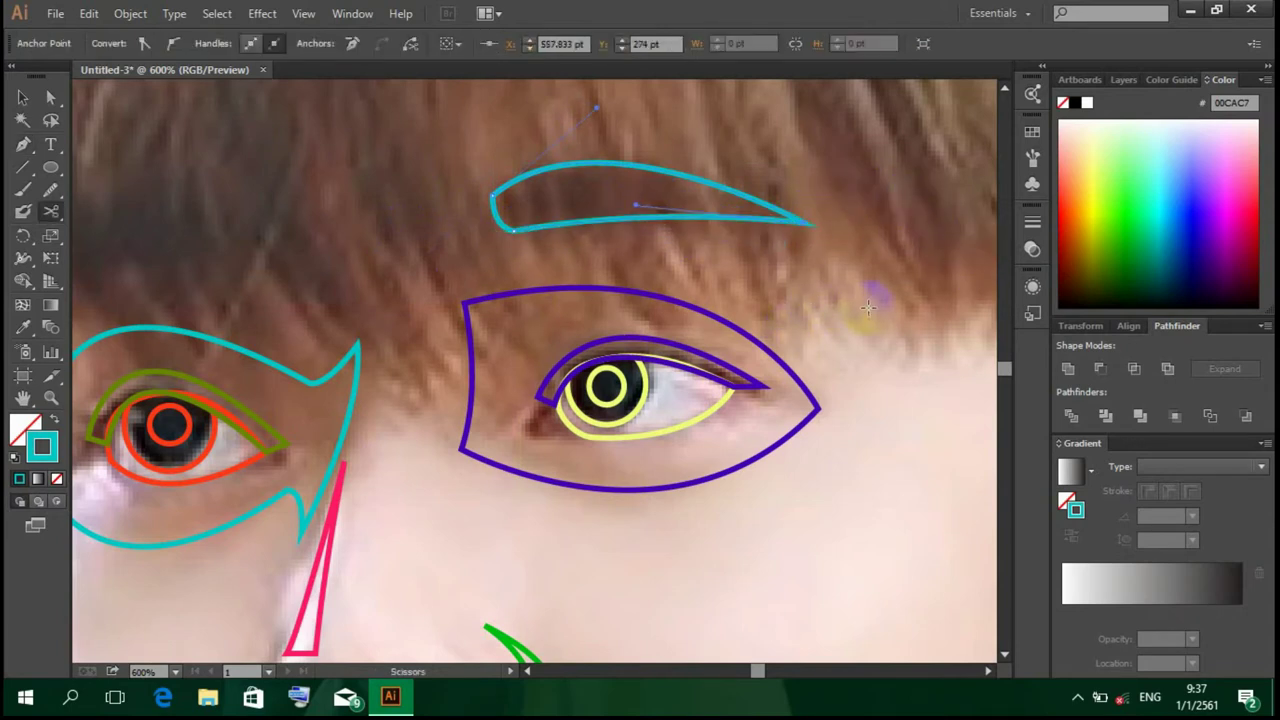
pyautogui.click(573, 630)
pyautogui.click(527, 671)
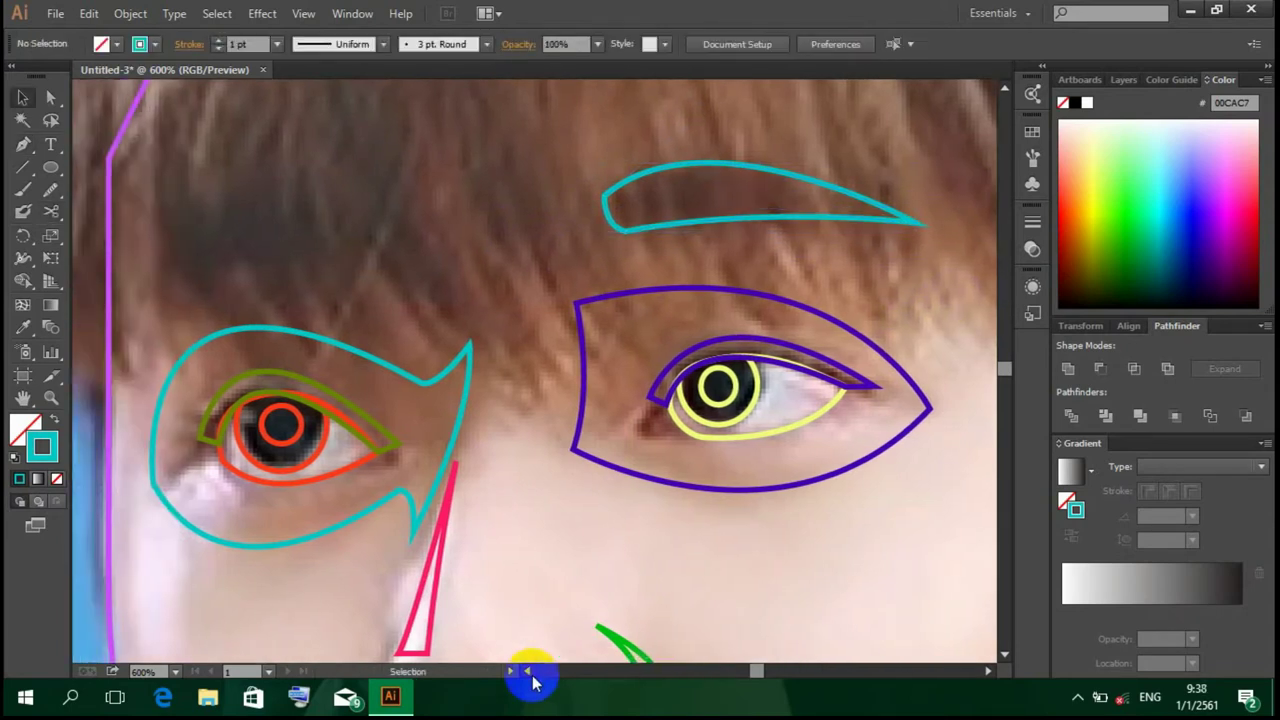
pyautogui.hscroll(-3, 529, 423)
pyautogui.scroll(1, 529, 423)
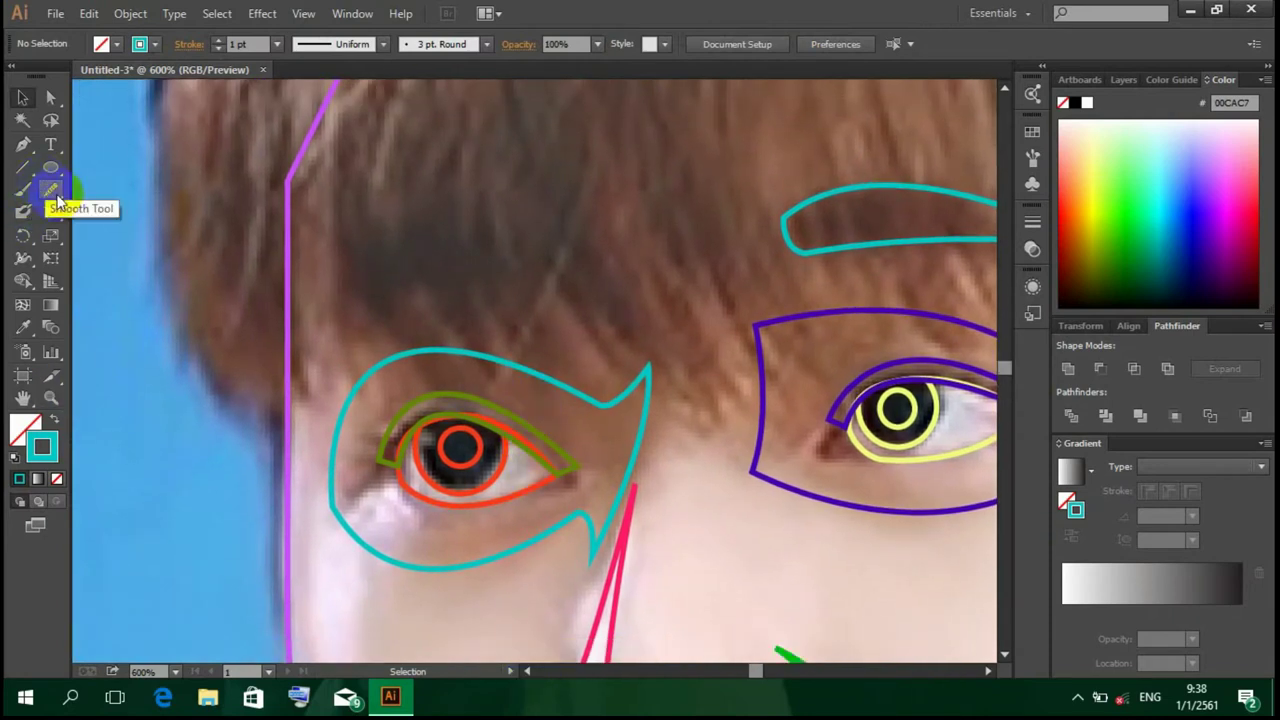
# Step: Copy and paste the right eyebrow path, then delete the stray pasted copy
pyautogui.click(28, 145)
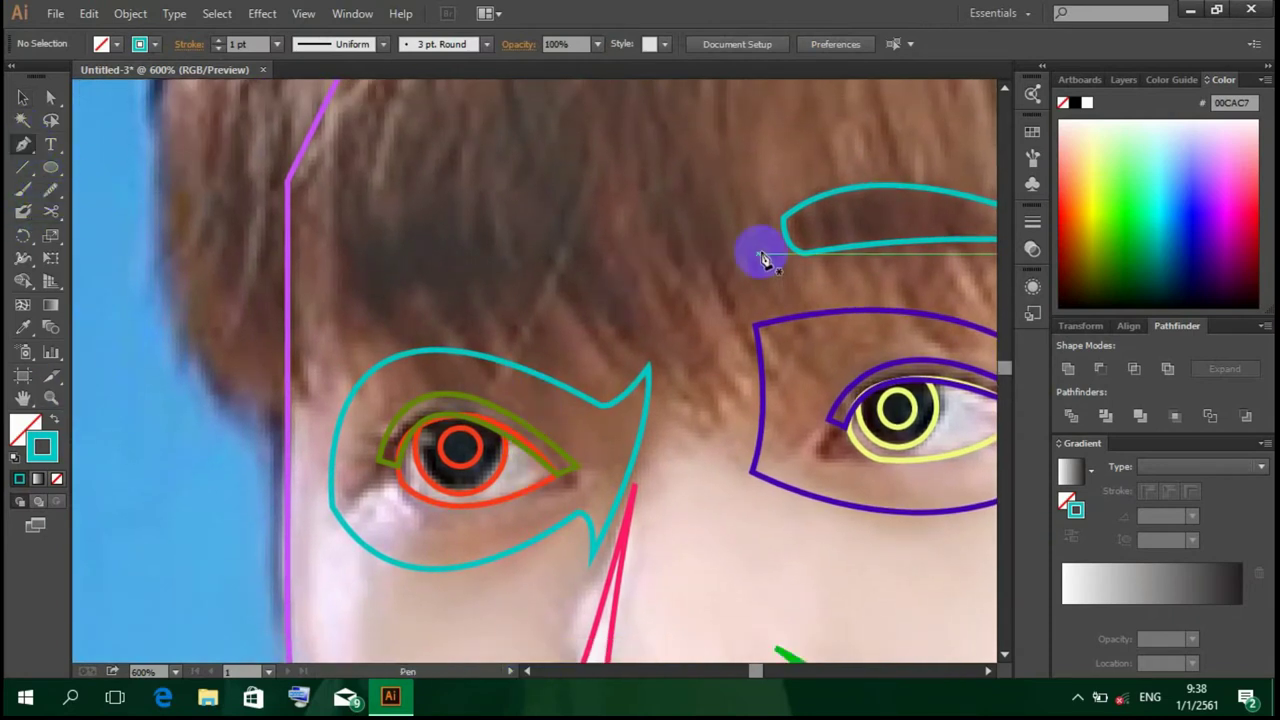
pyautogui.click(822, 257)
pyautogui.hotkey('ctrl', 'z')
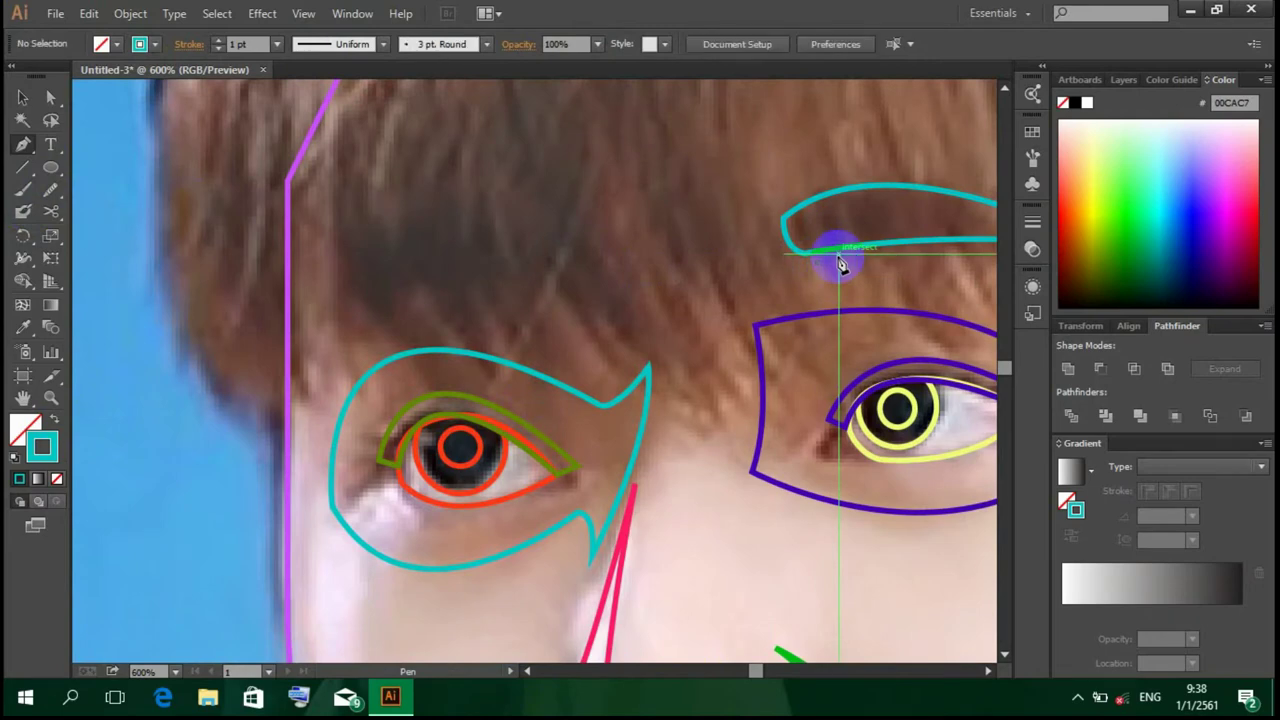
pyautogui.doubleClick(838, 257)
pyautogui.hotkey('ctrl', 'c')
pyautogui.hotkey('ctrl', 'v')
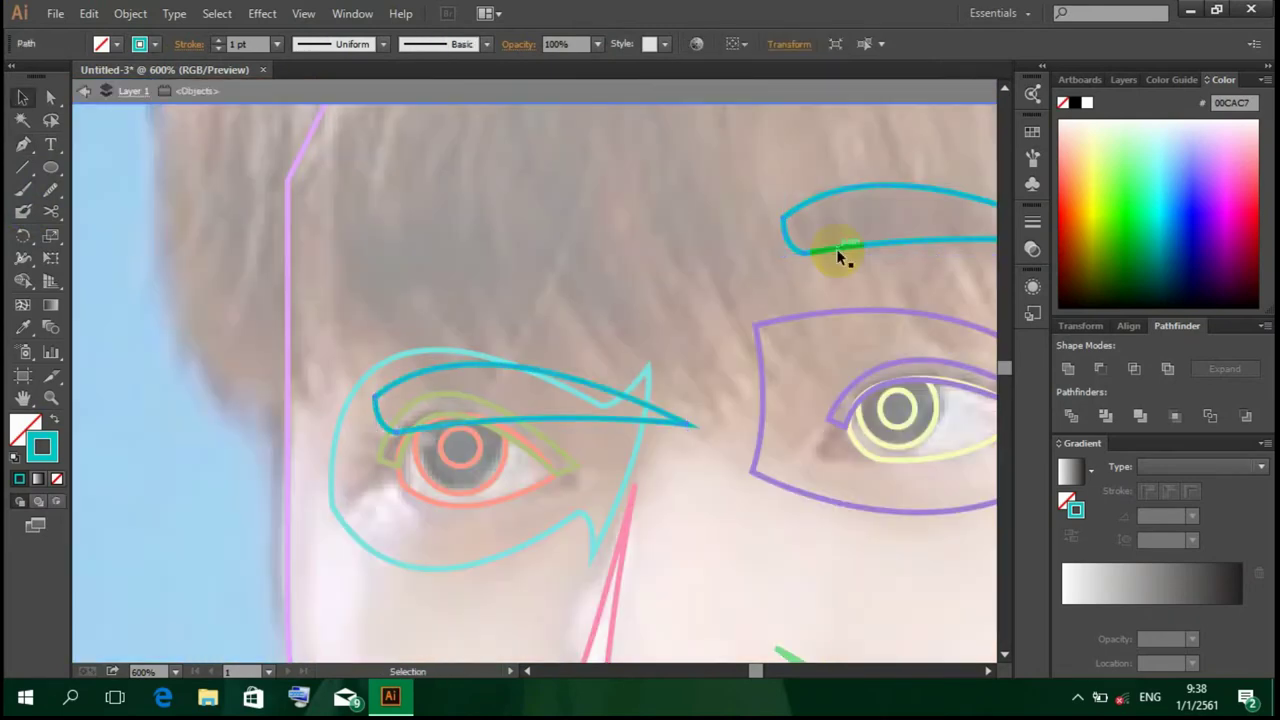
pyautogui.doubleClick(713, 244)
pyautogui.moveTo(596, 385); pyautogui.dragTo(586, 263)
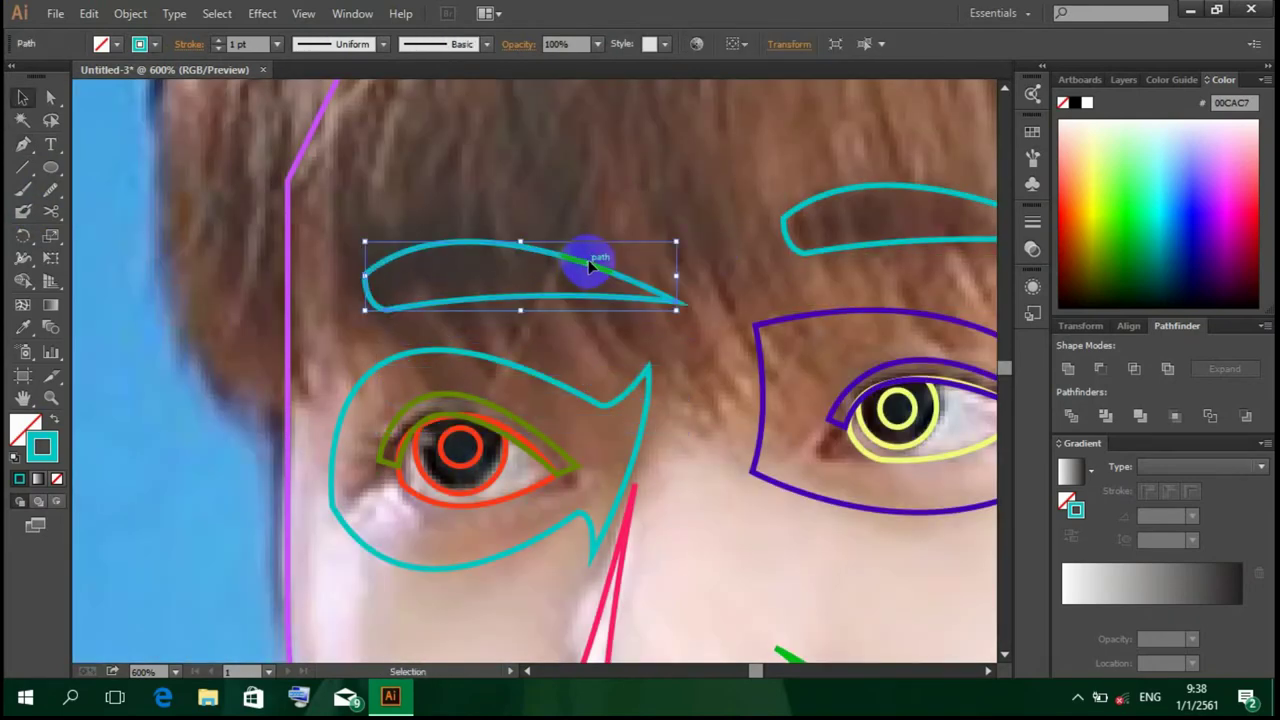
pyautogui.press('Delete')
# Step: Reflect a copy of the right eyebrow and move it over the left eyebrow
pyautogui.rightClick(826, 258)
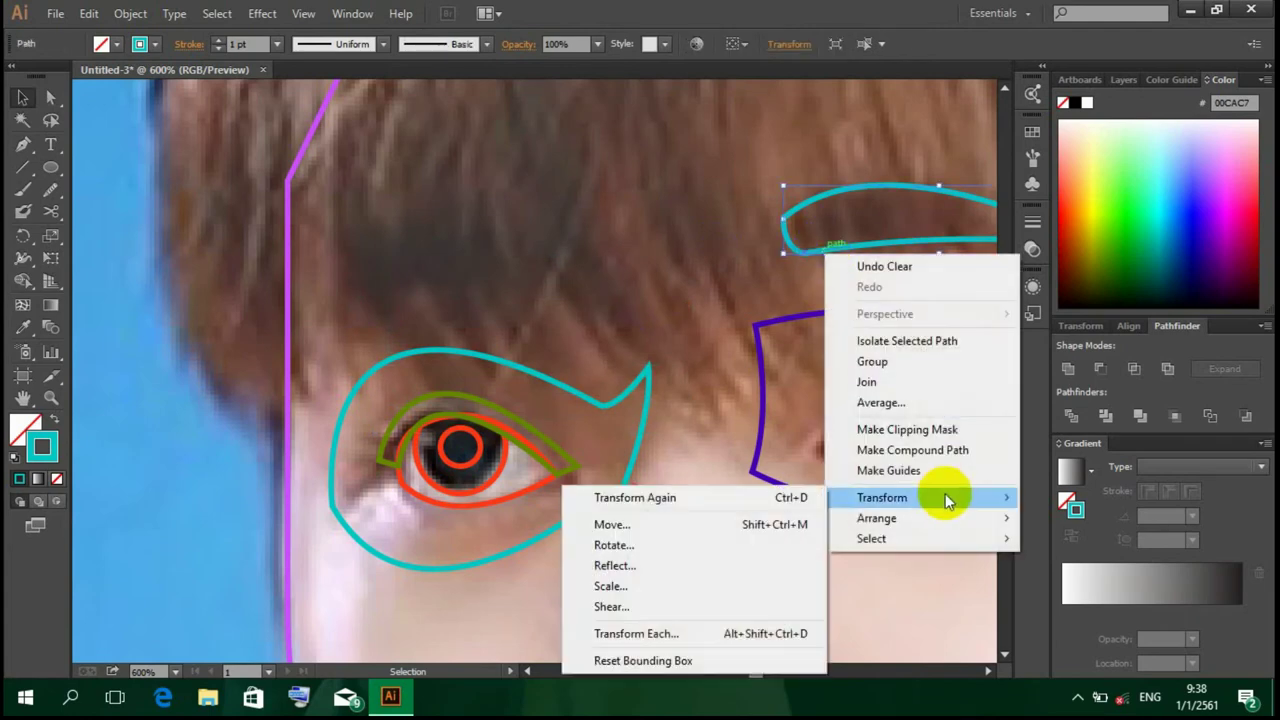
pyautogui.click(606, 566)
pyautogui.click(566, 474)
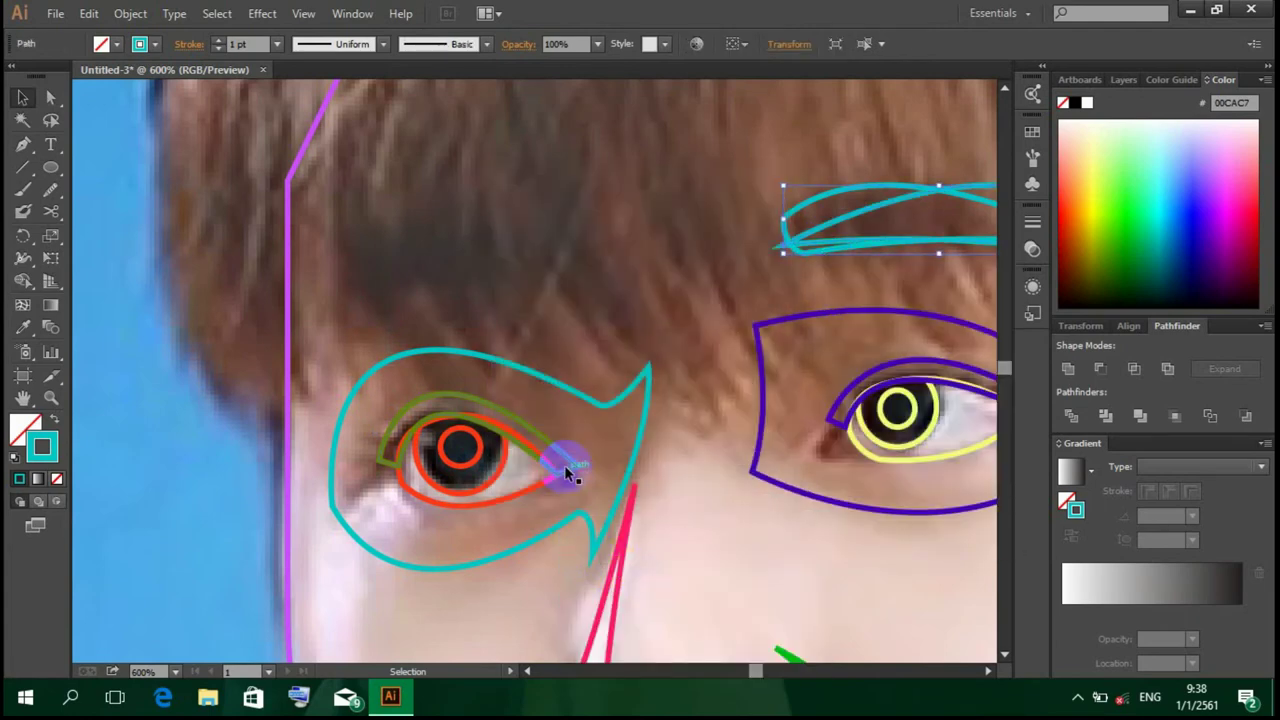
pyautogui.moveTo(814, 191); pyautogui.dragTo(447, 207)
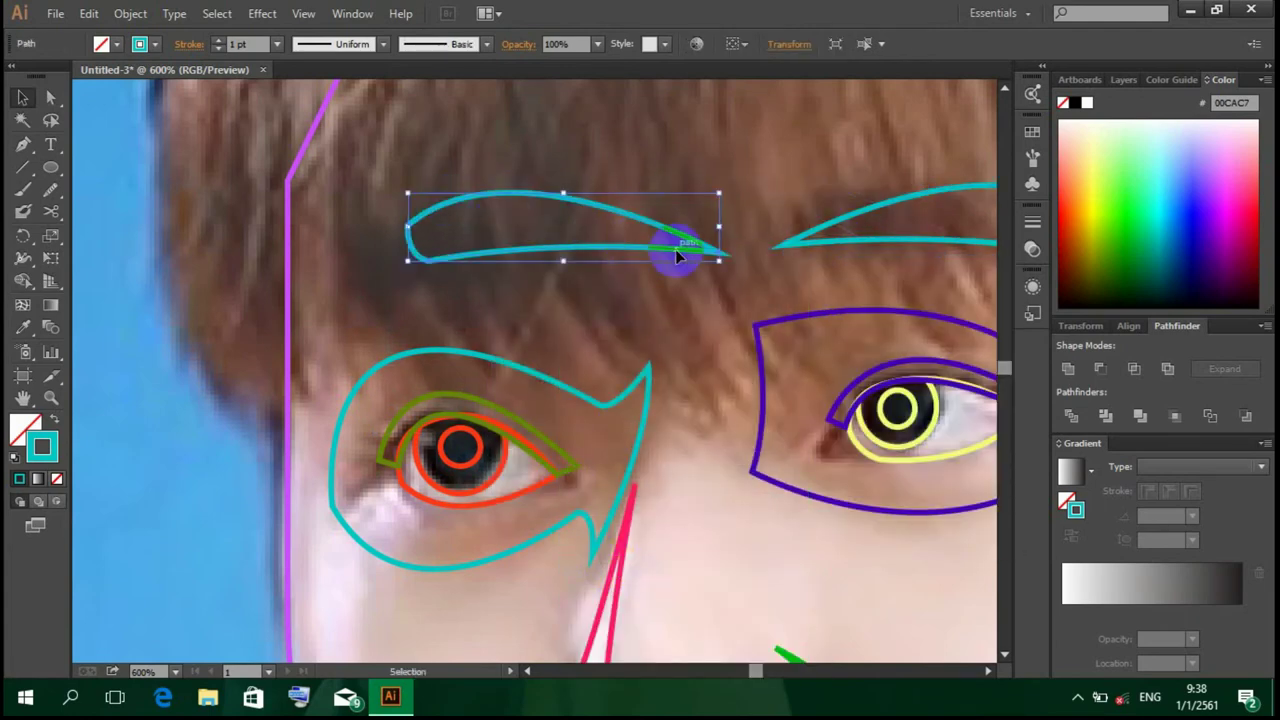
pyautogui.hscroll(5, 800, 509)
pyautogui.hotkey('ctrl', 'z')
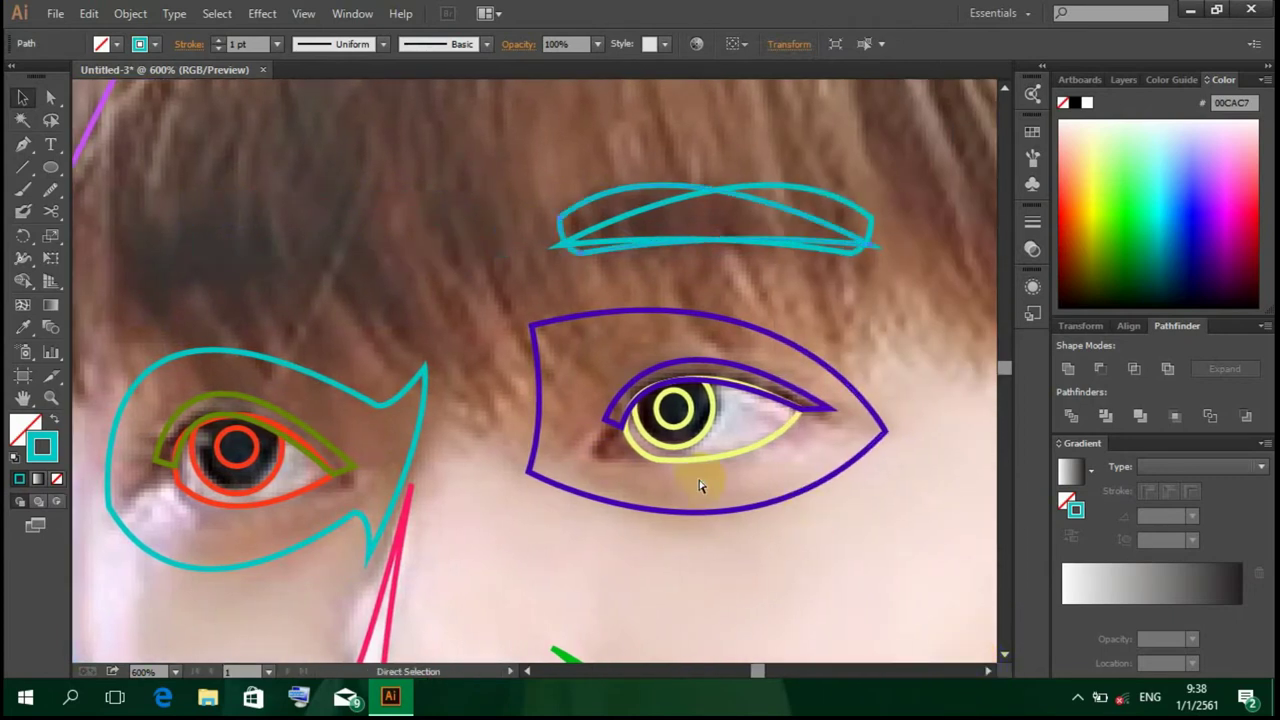
pyautogui.moveTo(865, 218); pyautogui.dragTo(372, 262)
pyautogui.click(527, 671)
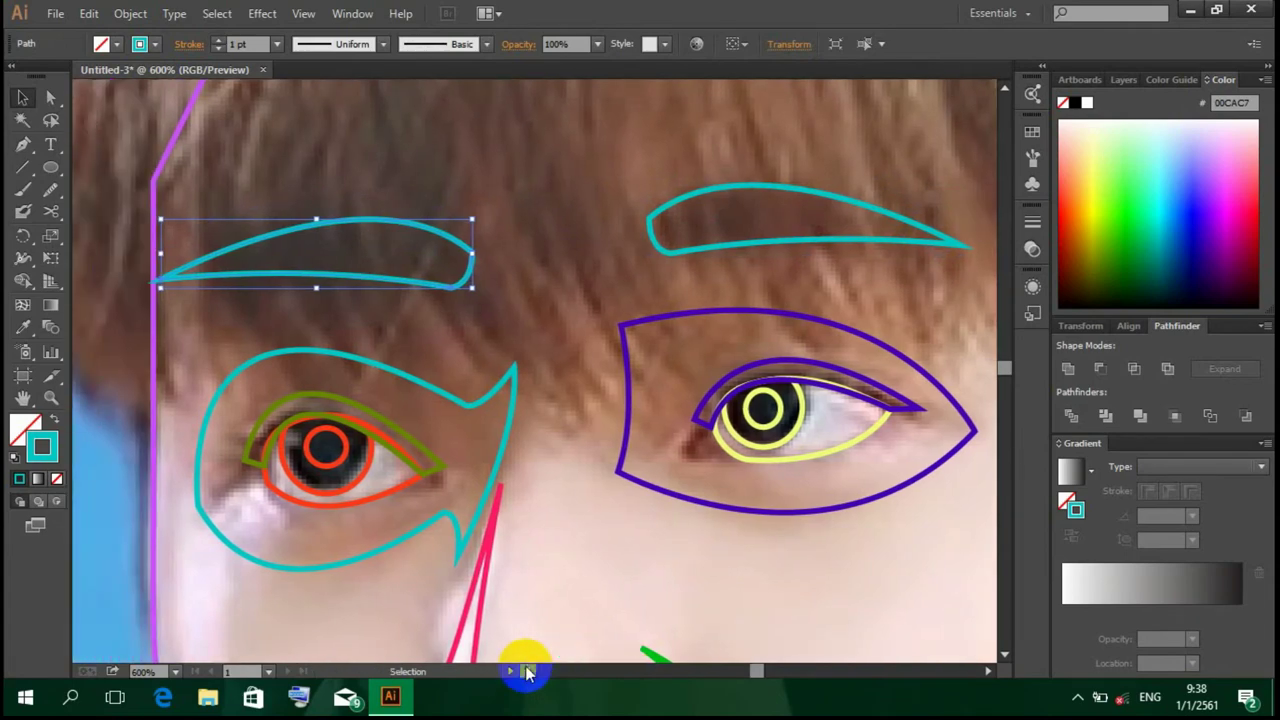
pyautogui.click(536, 226)
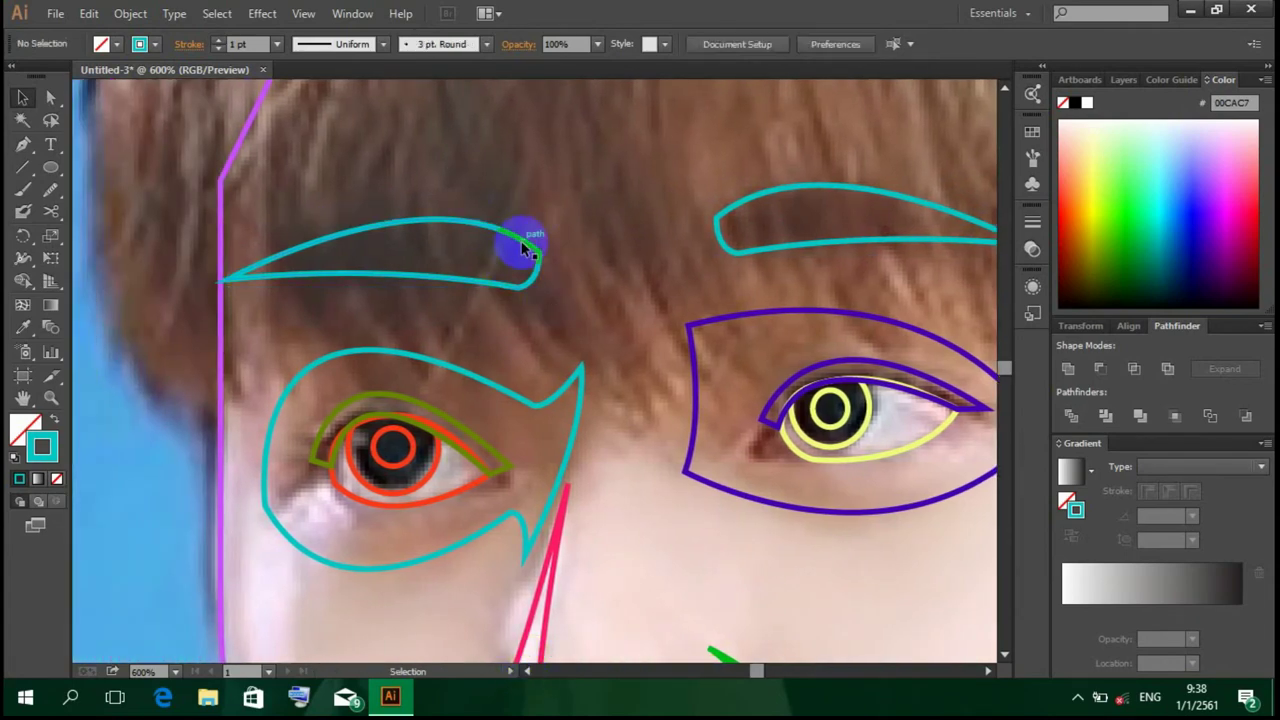
# Step: Reshape the mirrored eyebrow's inner end and outer tip to fit the left brow
pyautogui.doubleClick(522, 248)
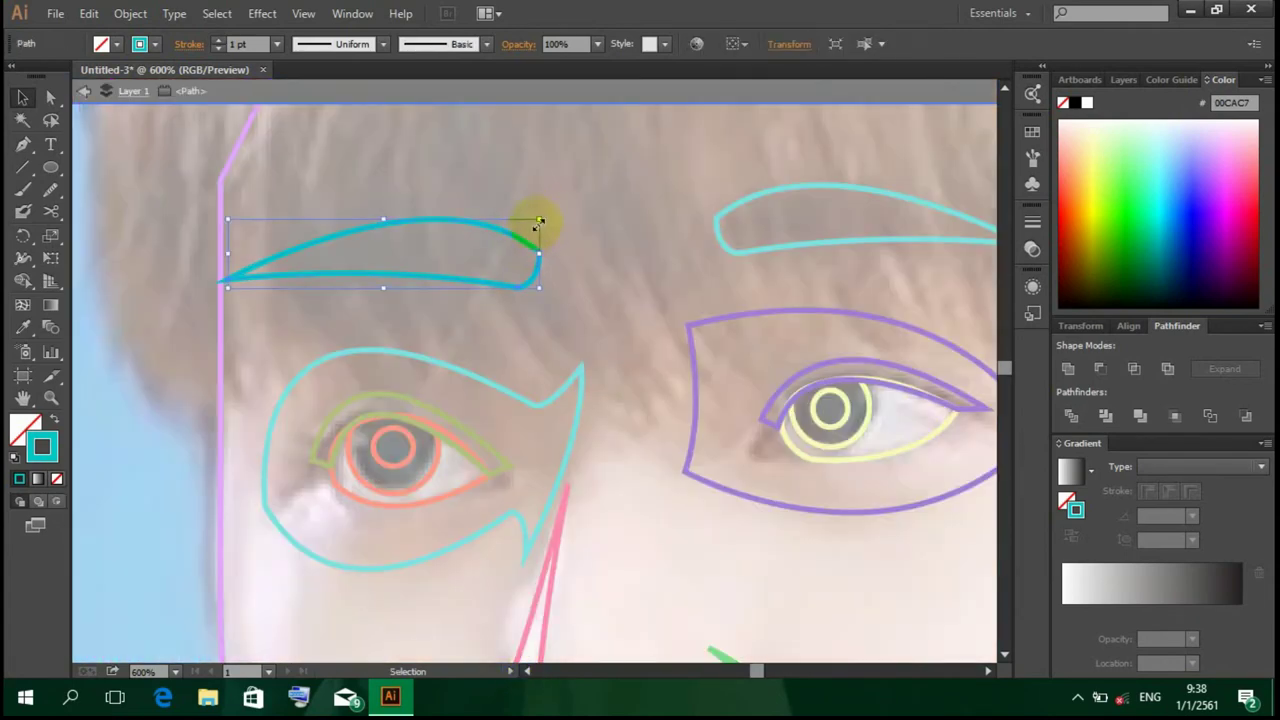
pyautogui.moveTo(538, 222); pyautogui.dragTo(531, 240)
pyautogui.doubleClick(281, 258)
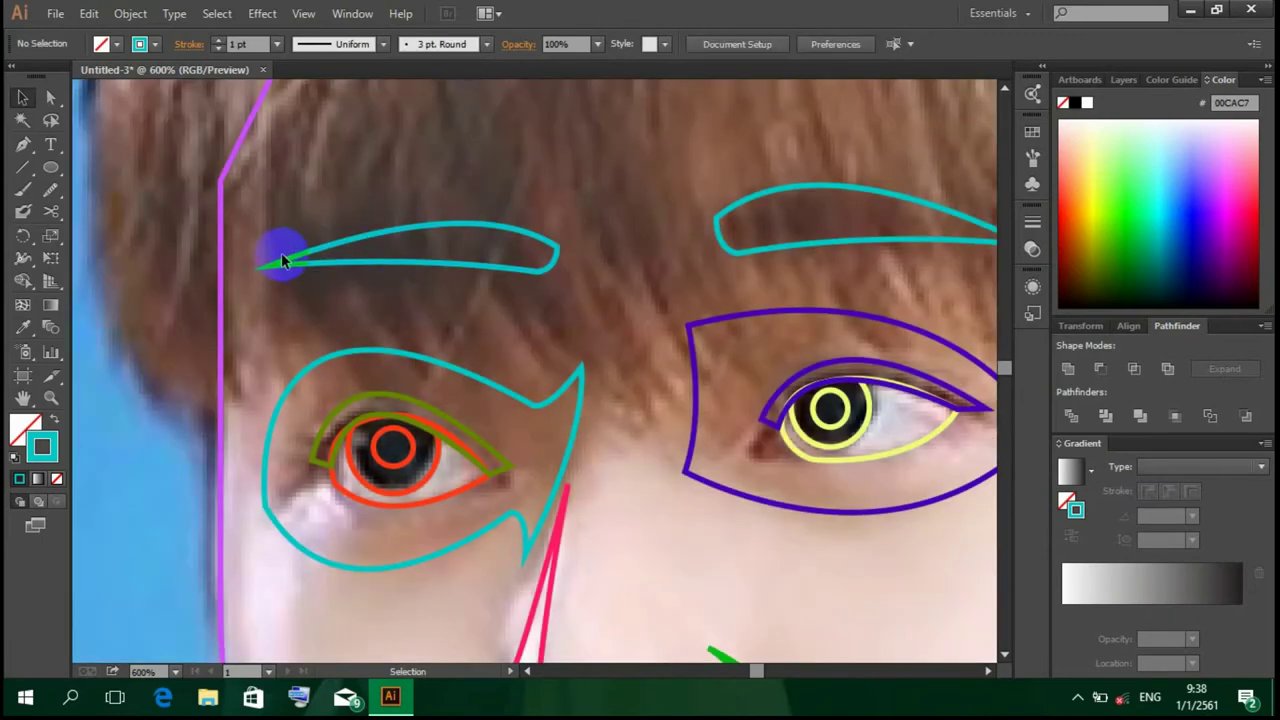
pyautogui.click(281, 258)
pyautogui.moveTo(292, 247); pyautogui.dragTo(282, 264)
pyautogui.click(478, 293)
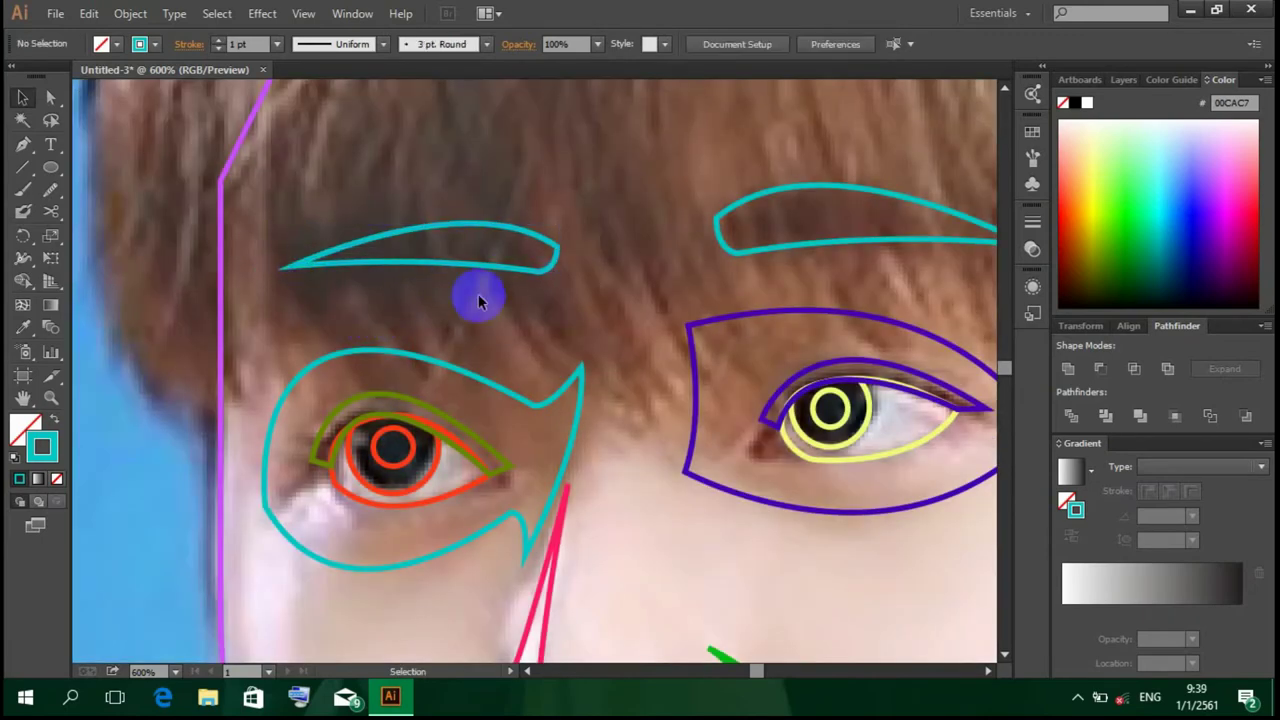
pyautogui.click(557, 257)
pyautogui.moveTo(563, 223); pyautogui.dragTo(567, 222)
pyautogui.click(597, 258)
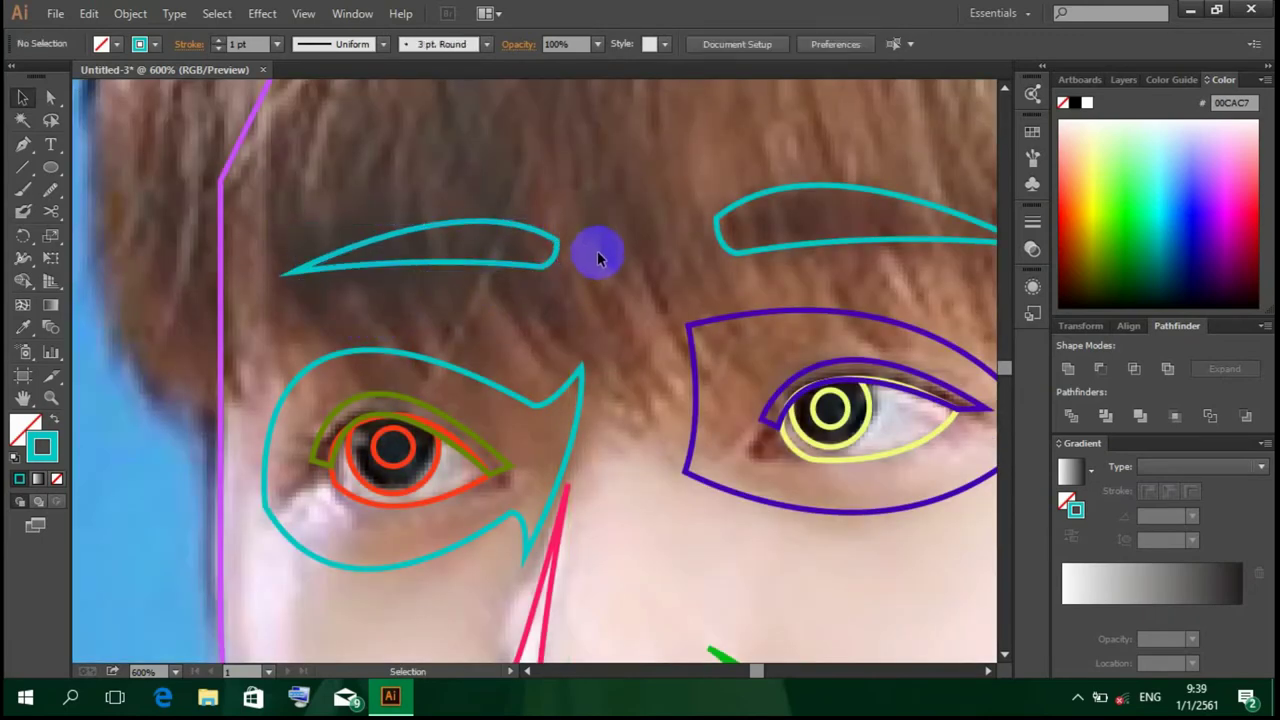
pyautogui.scroll(-4, 597, 258)
pyautogui.scroll(-1, 566, 229)
pyautogui.scroll(1, 566, 229)
# Step: Select the left eyebrow outline and drag it off the face
pyautogui.scroll(3, 566, 229)
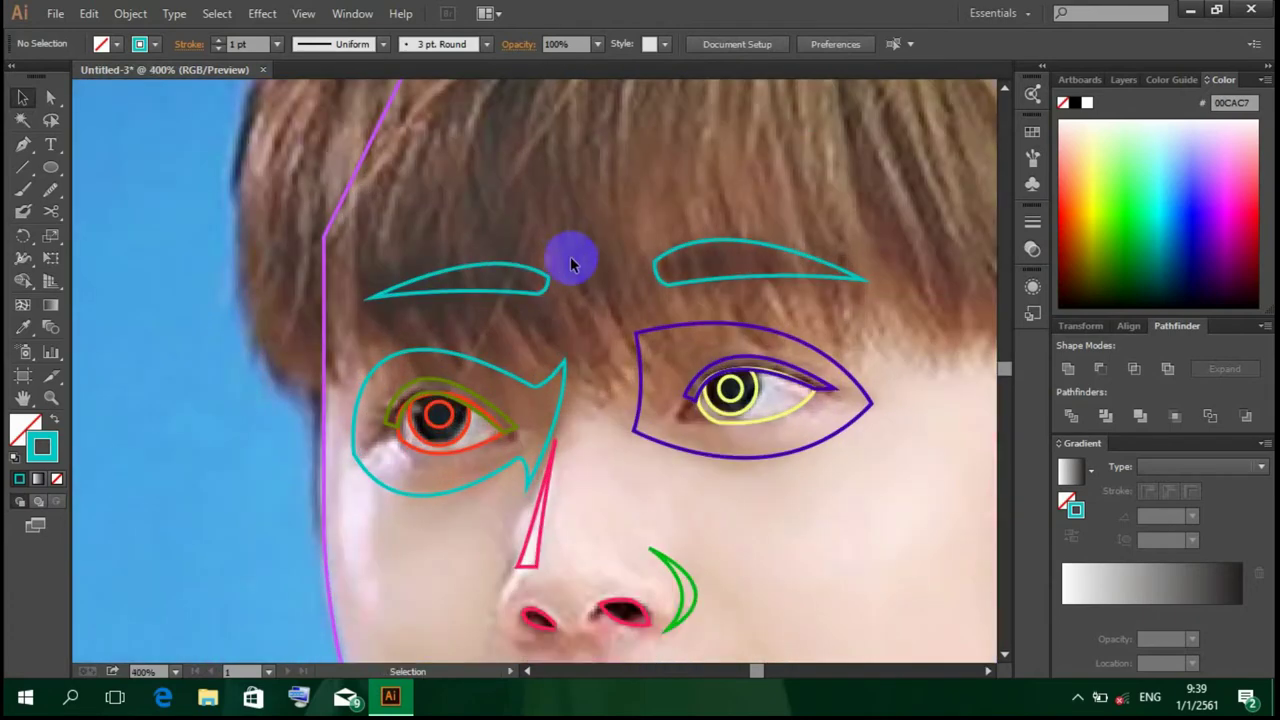
pyautogui.click(540, 275)
pyautogui.moveTo(519, 276); pyautogui.dragTo(517, 276)
pyautogui.click(838, 567)
pyautogui.scroll(-3, 838, 567)
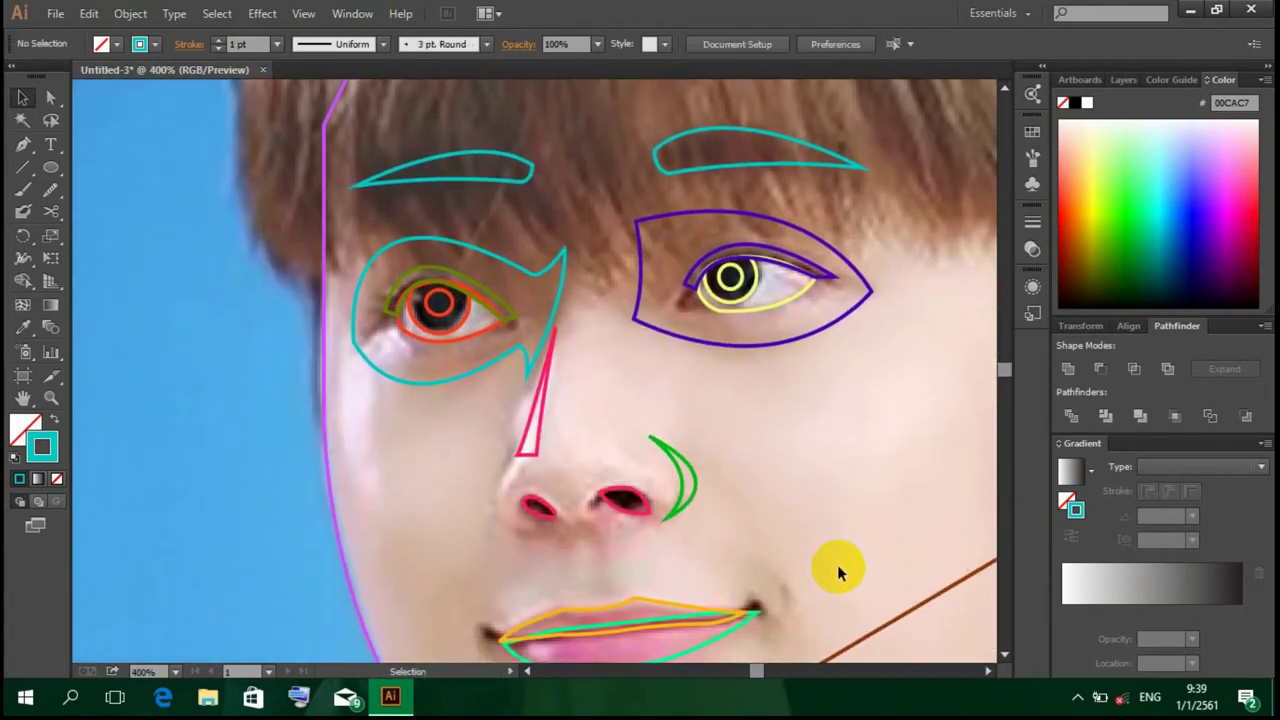
pyautogui.moveTo(515, 121); pyautogui.dragTo(571, 43)
pyautogui.scroll(-1, 535, 345)
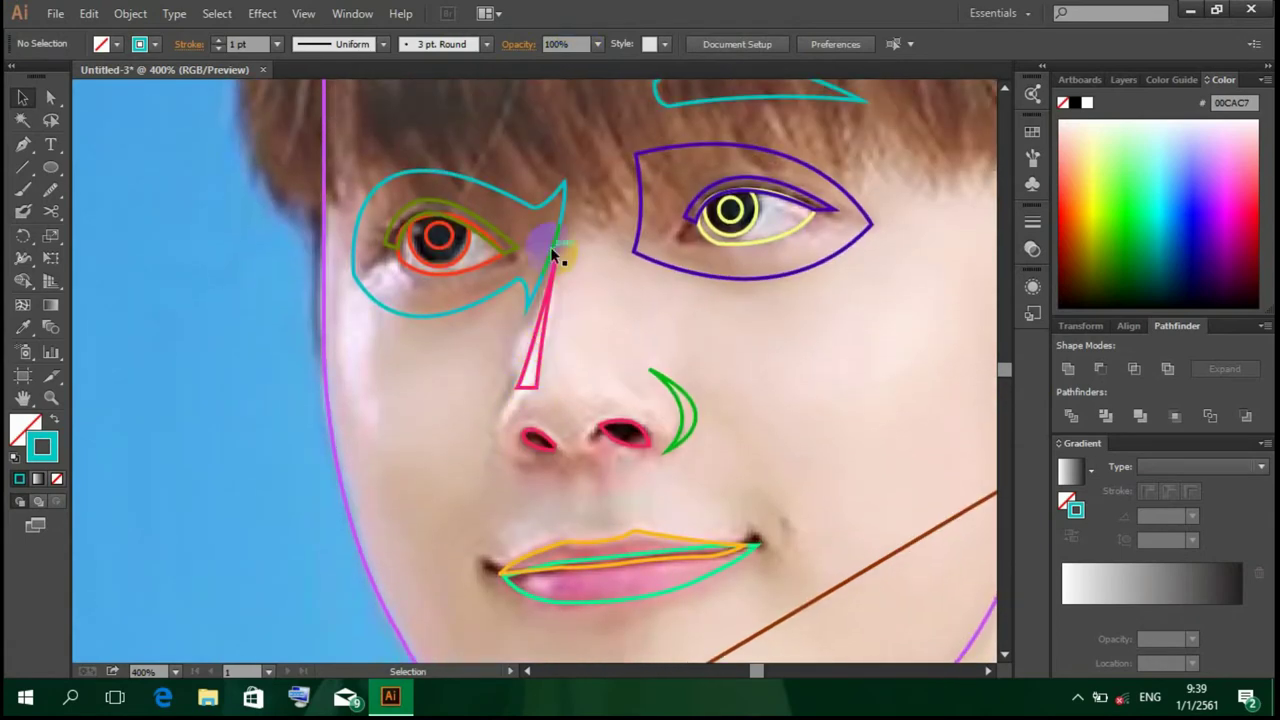
pyautogui.scroll(-2, 545, 265)
pyautogui.scroll(-3, 585, 540)
pyautogui.scroll(1, 596, 489)
# Step: Pen-draw a small curved cyan crease at the right corner of the mouth
pyautogui.press('p')
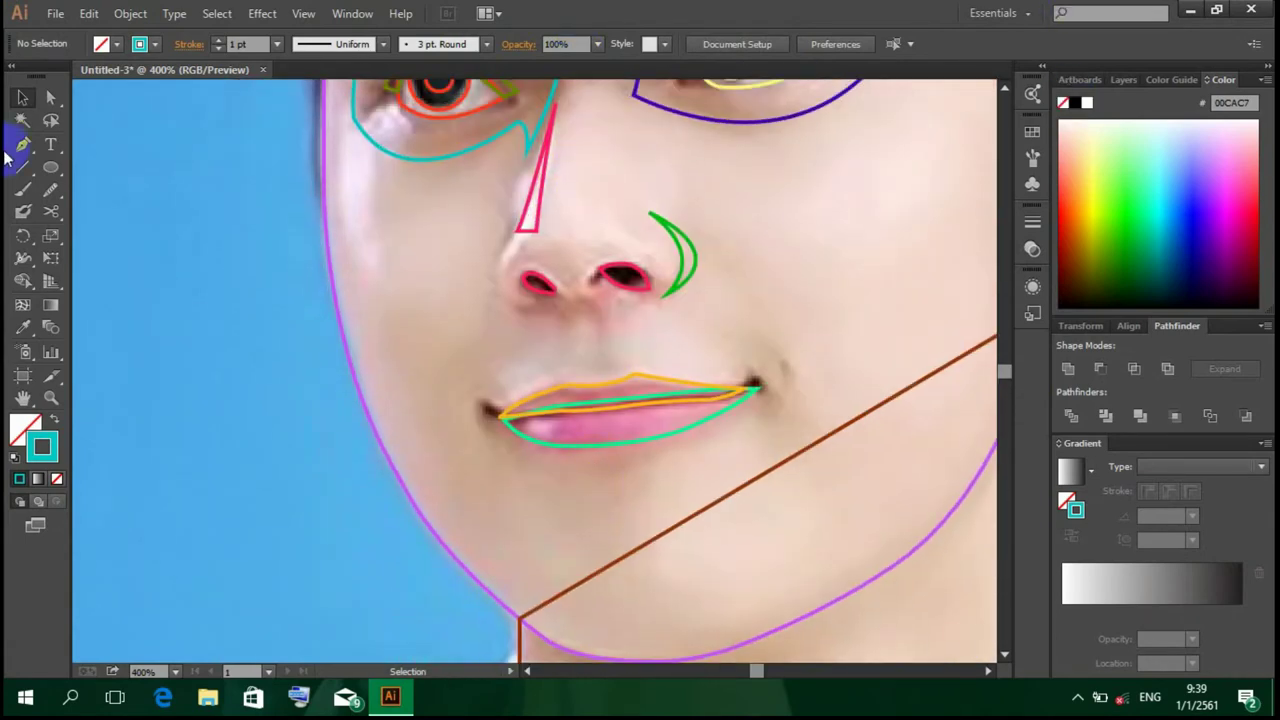
pyautogui.moveTo(767, 353)
pyautogui.mouseDown()
pyautogui.moveTo(783, 418)
pyautogui.moveTo(765, 456)
pyautogui.mouseUp()
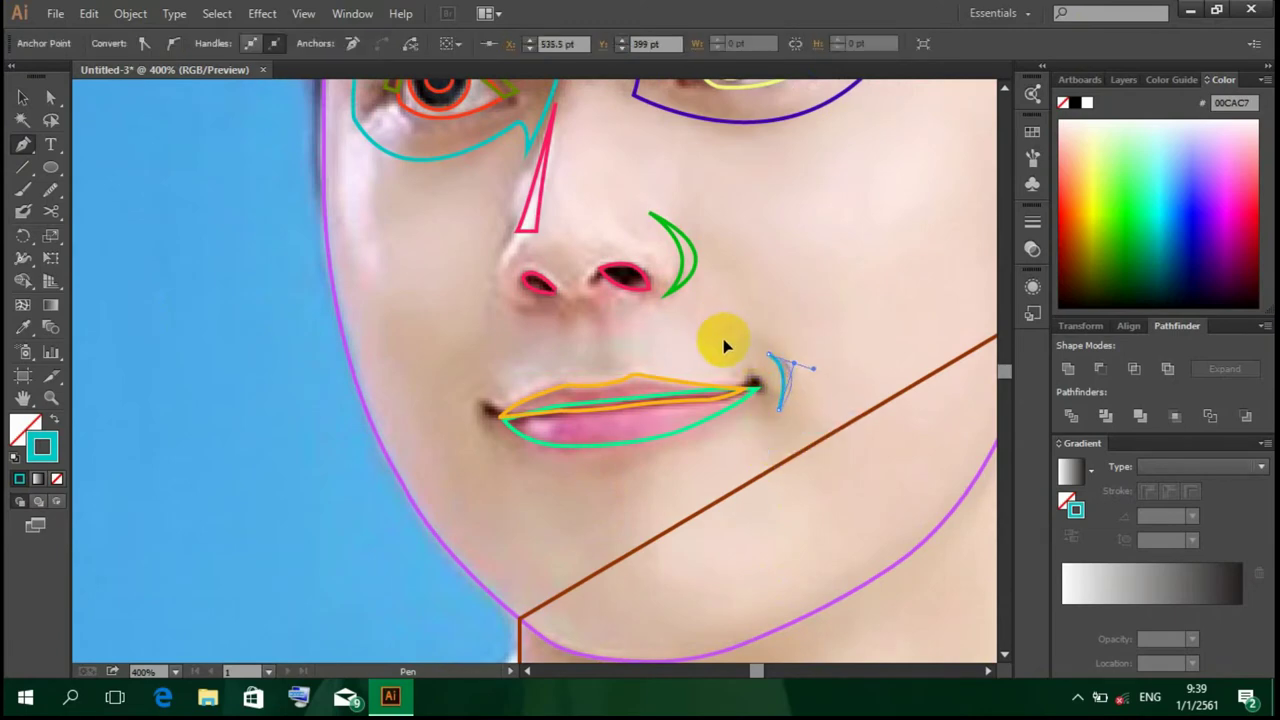
pyautogui.press('v')
pyautogui.click(870, 326)
pyautogui.scroll(-4, 865, 340)
pyautogui.scroll(1, 863, 347)
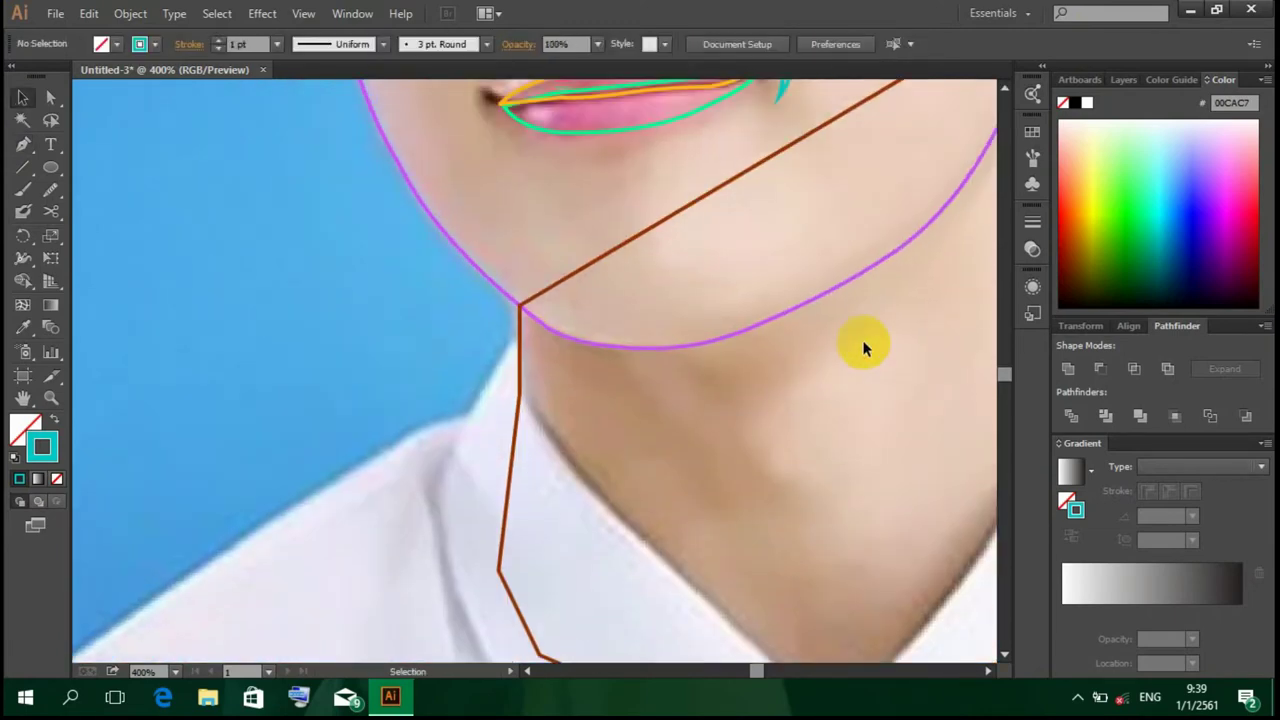
pyautogui.keyDown('alt'); pyautogui.scroll(-2, 865, 347); pyautogui.keyUp('alt')
pyautogui.scroll(4, 888, 316)
pyautogui.keyDown('alt'); pyautogui.scroll(2, 880, 271); pyautogui.keyUp('alt')
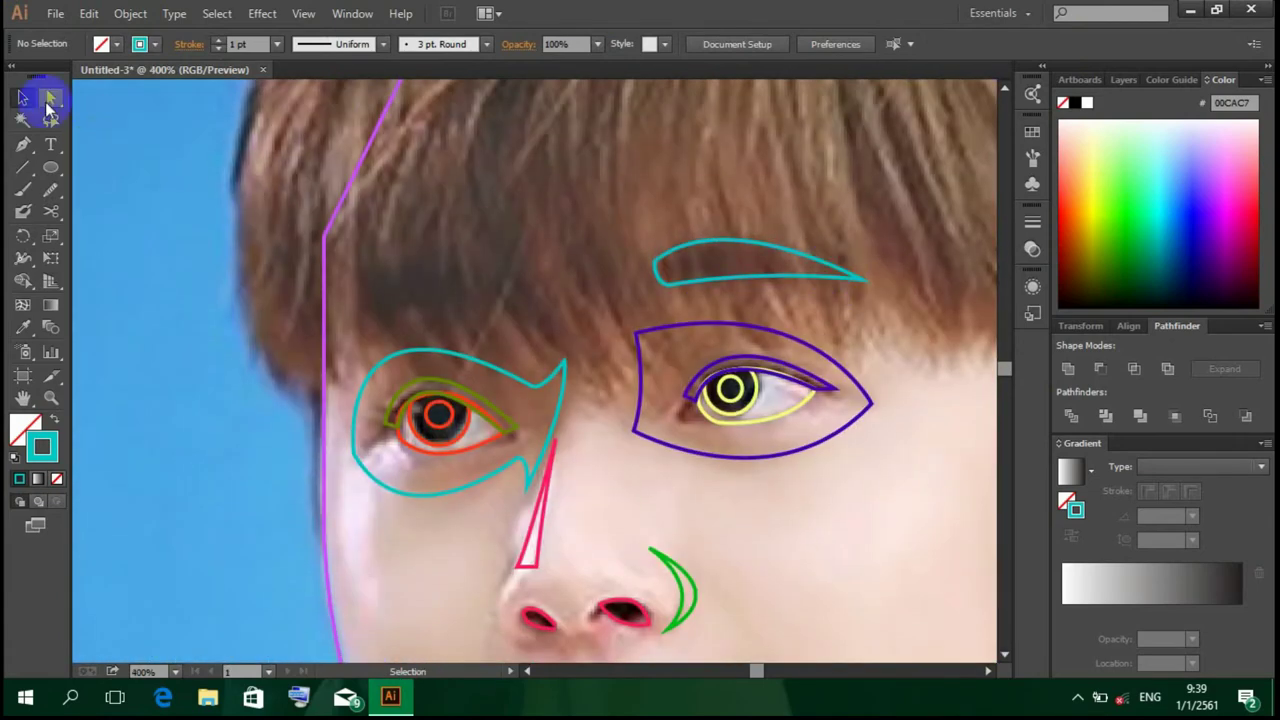
# Step: Set the stroke to orange FF5307 and trace a hair path down from the head top
pyautogui.click(1072, 204)
pyautogui.scroll(3, 414, 209)
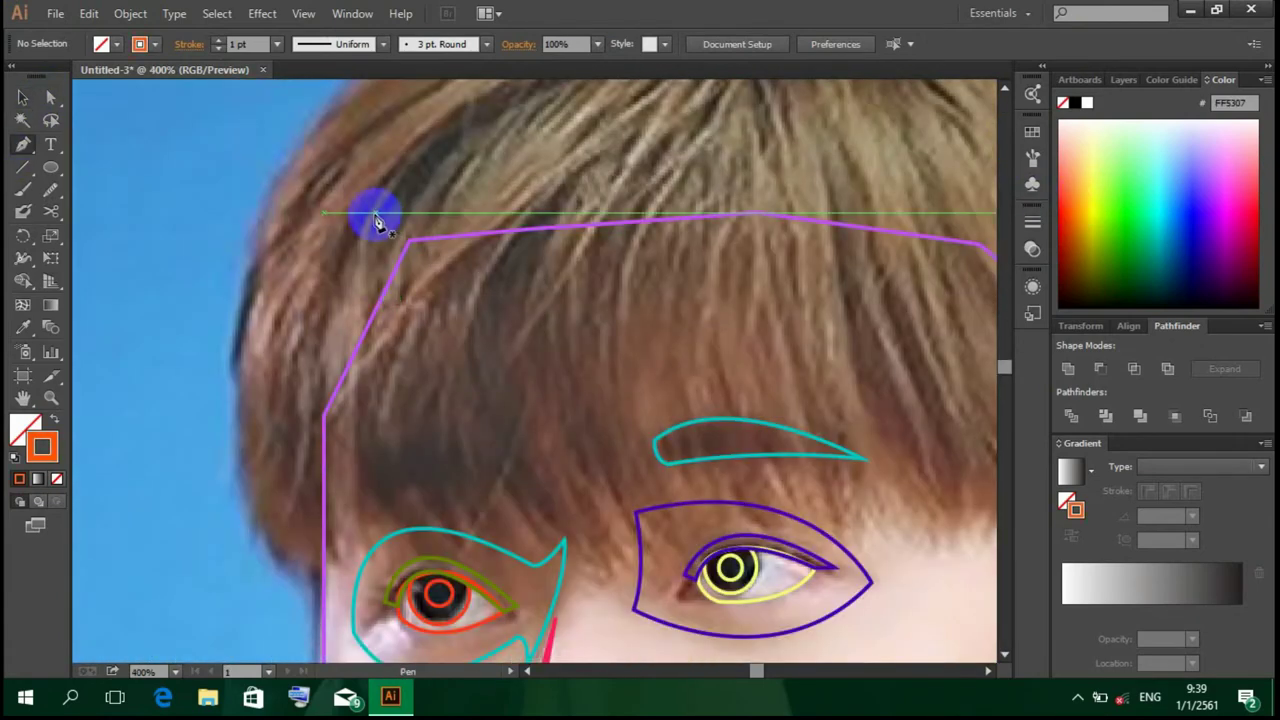
pyautogui.scroll(1, 373, 209)
pyautogui.click(398, 130)
pyautogui.scroll(-2, 275, 595)
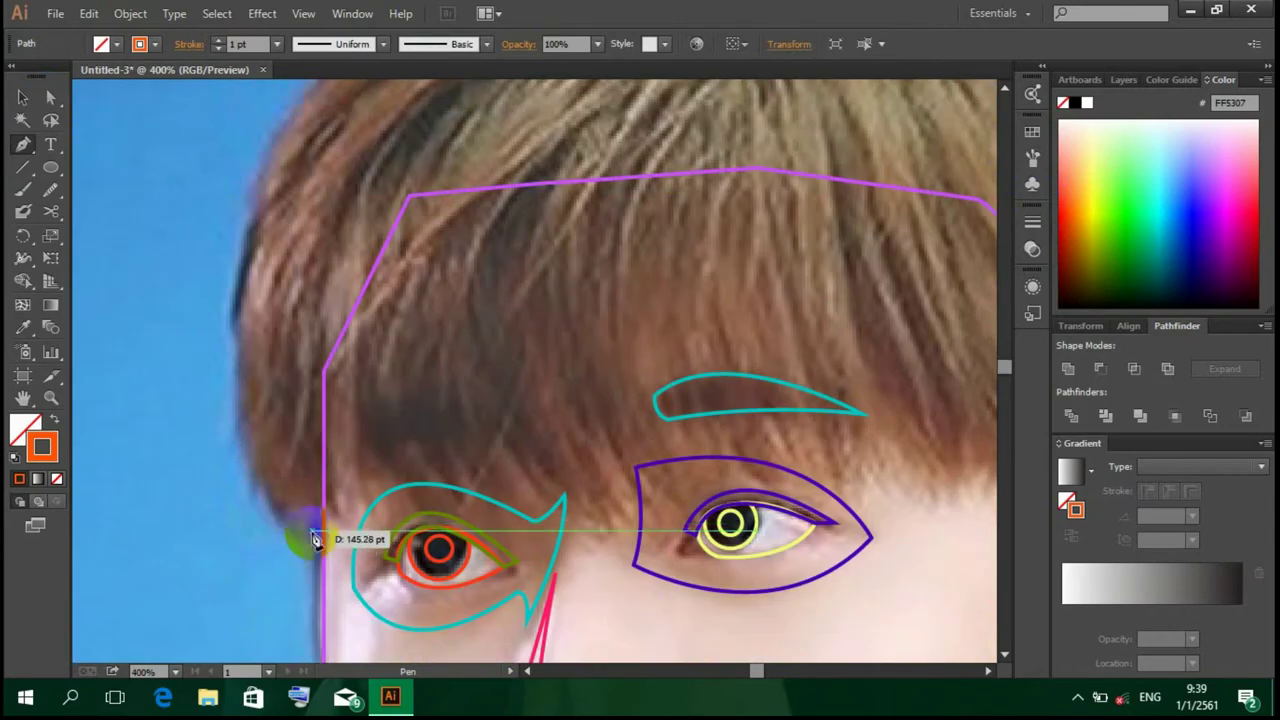
pyautogui.moveTo(312, 530); pyautogui.dragTo(453, 607)
pyautogui.keyDown('alt'); pyautogui.scroll(-2, 453, 607); pyautogui.keyUp('alt')
pyautogui.click(514, 634)
pyautogui.keyDown('alt'); pyautogui.scroll(-2, 554, 605); pyautogui.keyUp('alt')
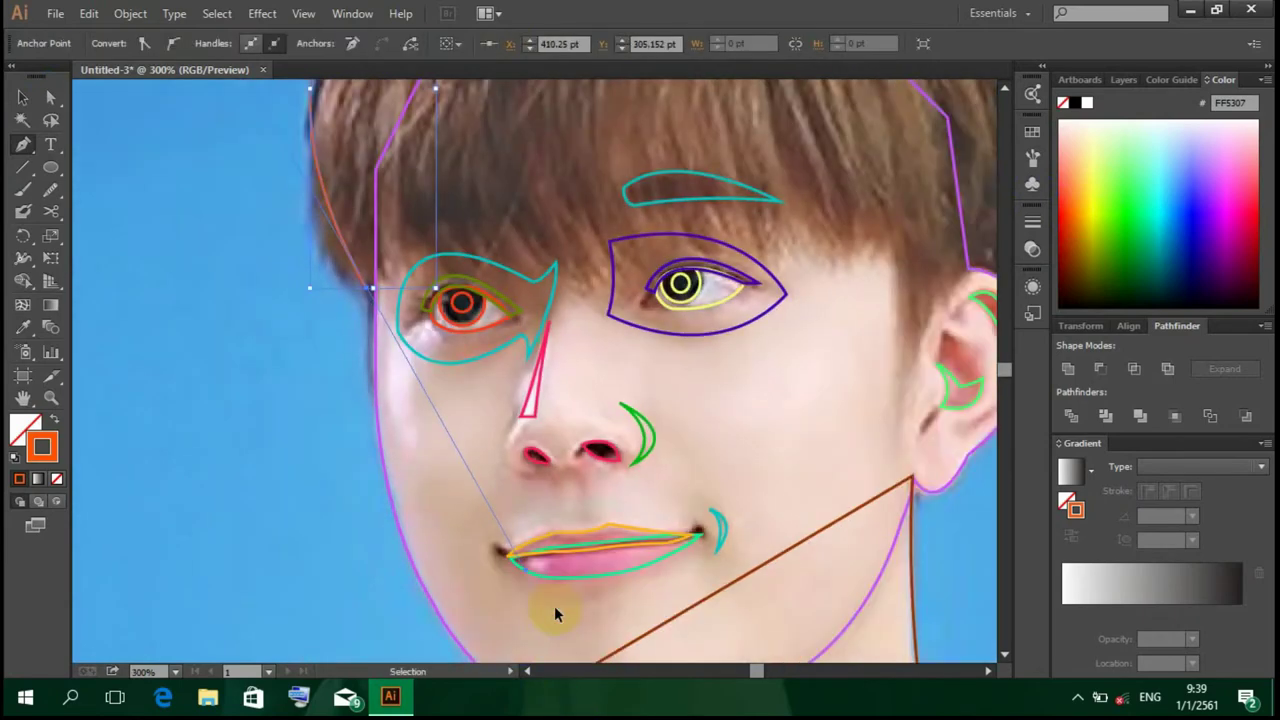
pyautogui.scroll(-1, 580, 500)
pyautogui.keyDown('alt'); pyautogui.scroll(1, 586, 485); pyautogui.keyUp('alt')
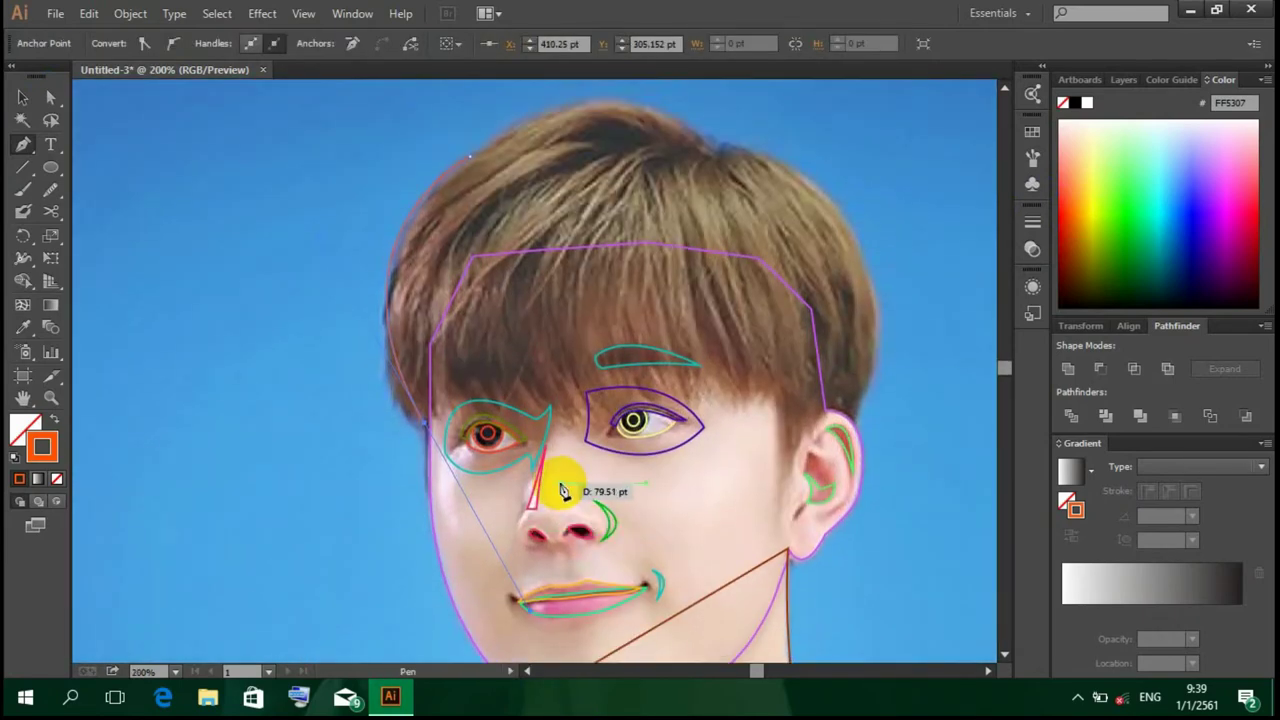
pyautogui.keyDown('ctrl'); pyautogui.click(563, 491); pyautogui.keyUp('ctrl')
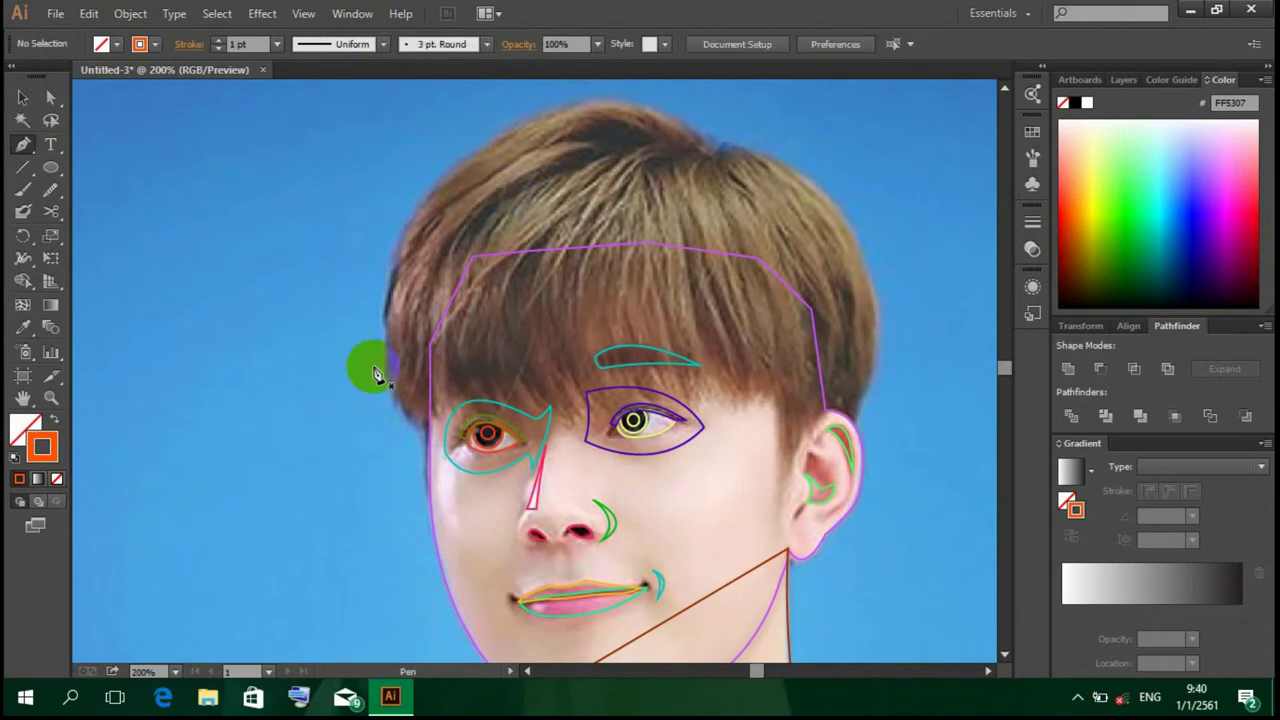
# Step: Draw a curved orange strand along the left hair edge
pyautogui.moveTo(462, 172)
pyautogui.mouseDown()
pyautogui.moveTo(404, 280)
pyautogui.moveTo(426, 437)
pyautogui.moveTo(432, 345)
pyautogui.mouseUp()
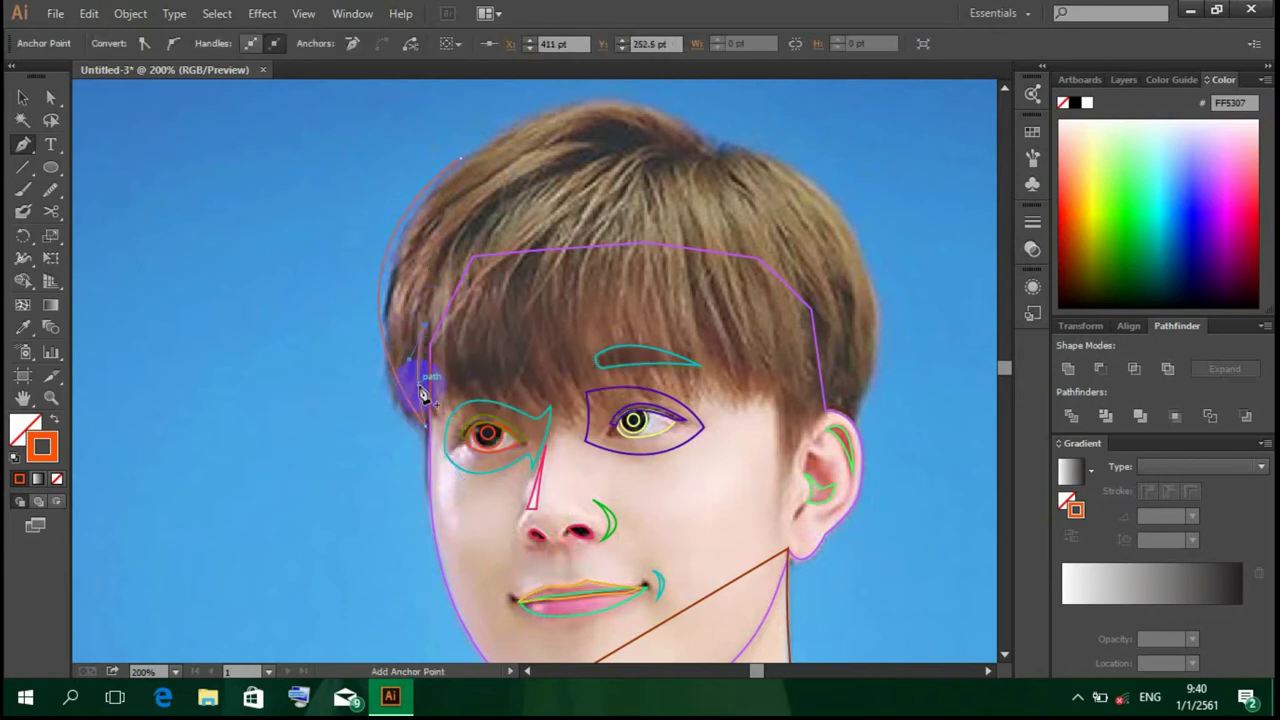
pyautogui.moveTo(432, 345)
pyautogui.mouseDown()
pyautogui.moveTo(463, 428)
pyautogui.moveTo(452, 337)
pyautogui.moveTo(385, 418)
pyautogui.mouseUp()
pyautogui.scroll(2, 455, 340)
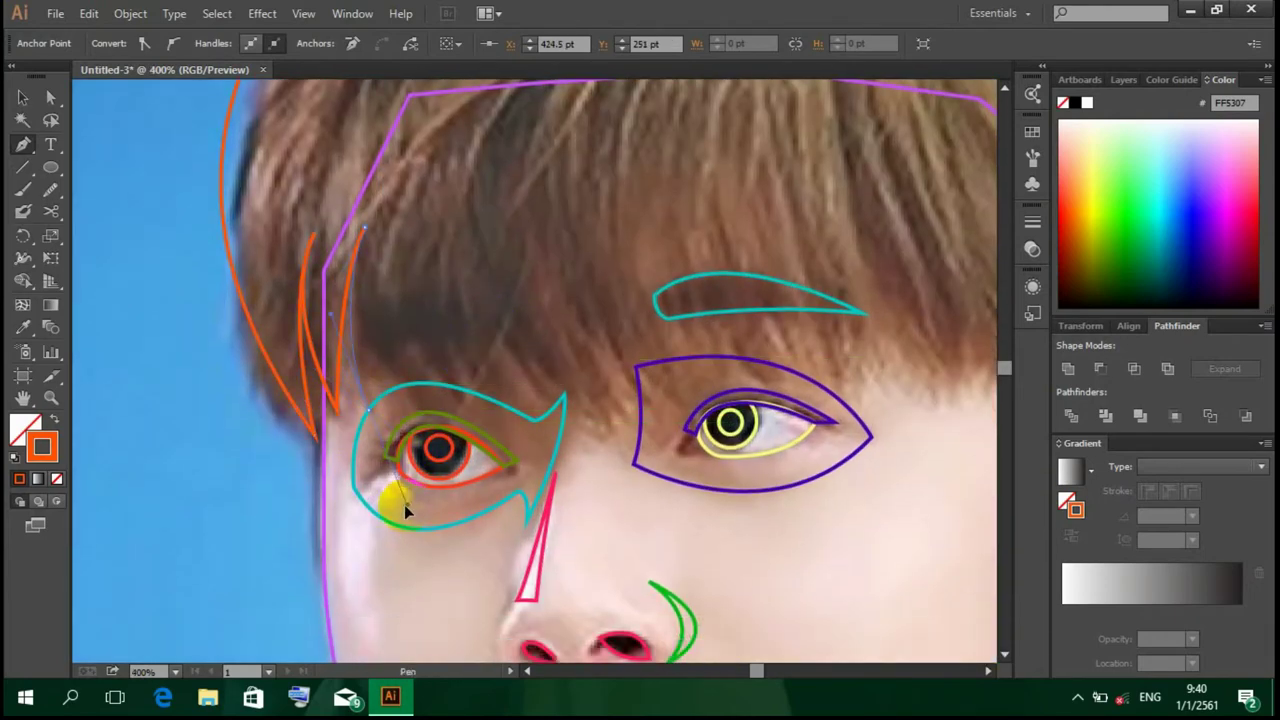
# Step: Trace a pointed orange strand from above the left eye down to the eyelid
pyautogui.click(369, 408)
pyautogui.moveTo(421, 226); pyautogui.dragTo(450, 212)
pyautogui.click(421, 227)
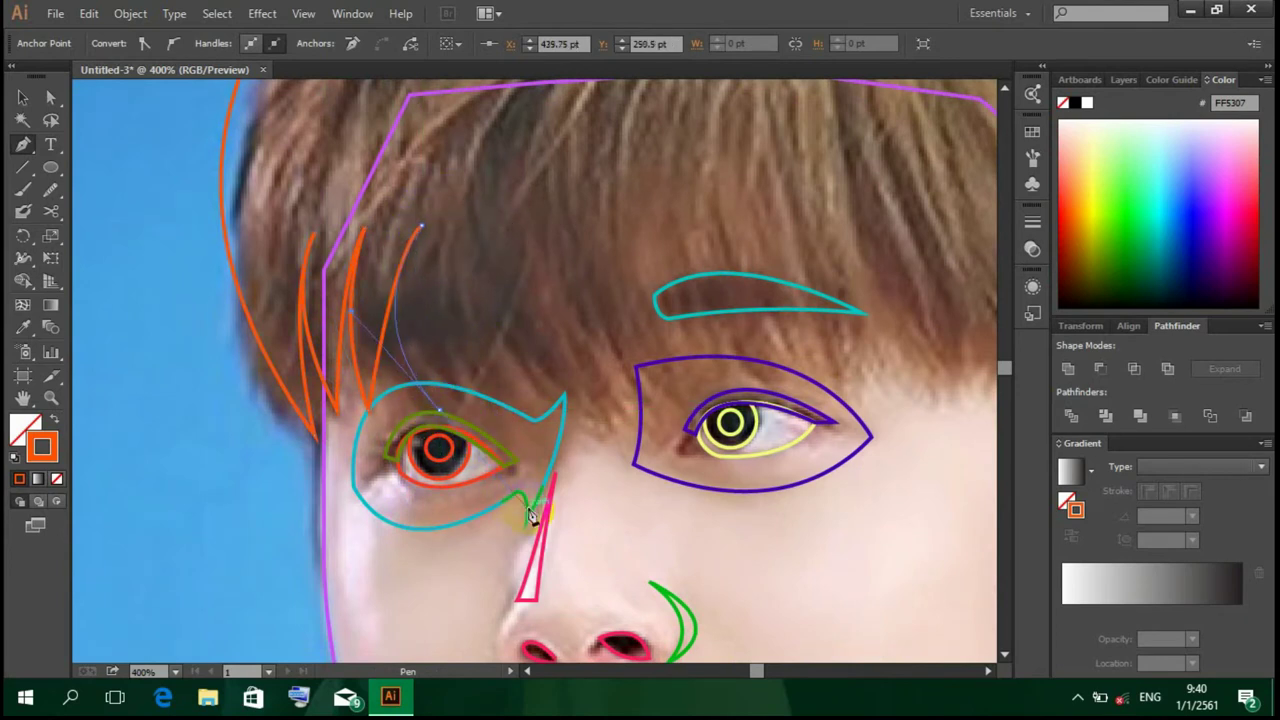
pyautogui.moveTo(428, 344); pyautogui.dragTo(475, 405)
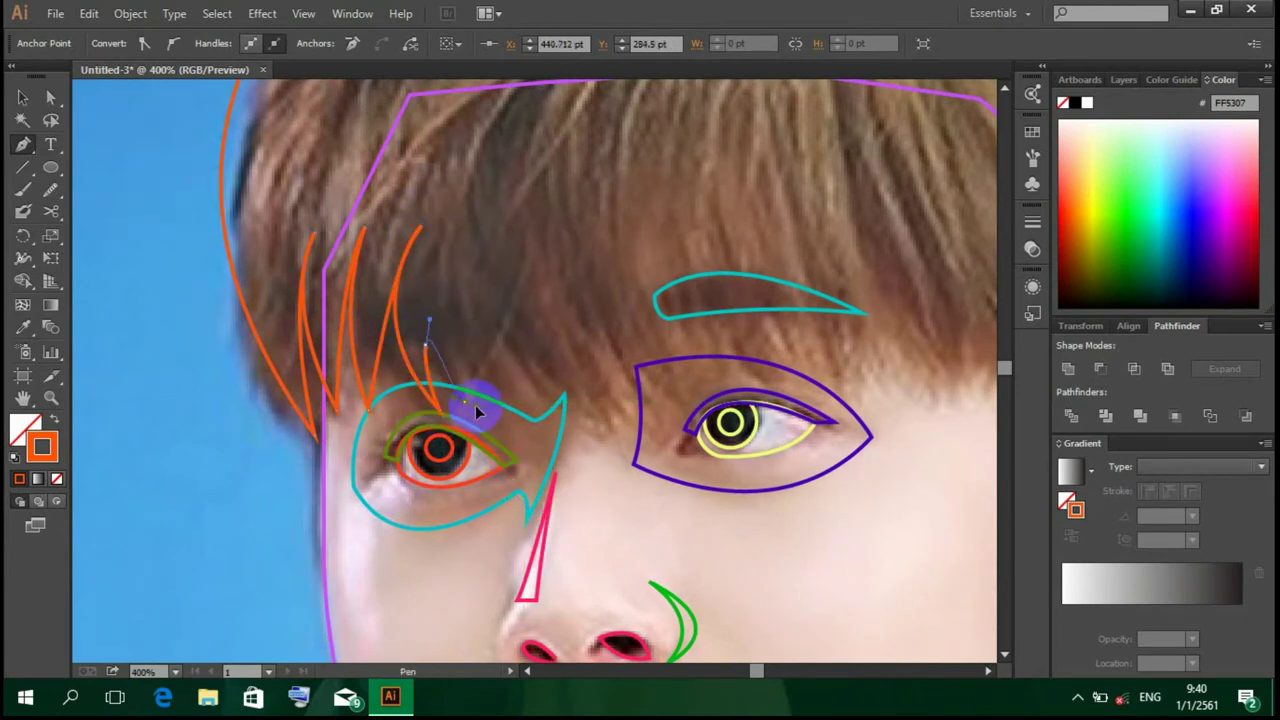
pyautogui.click(428, 348)
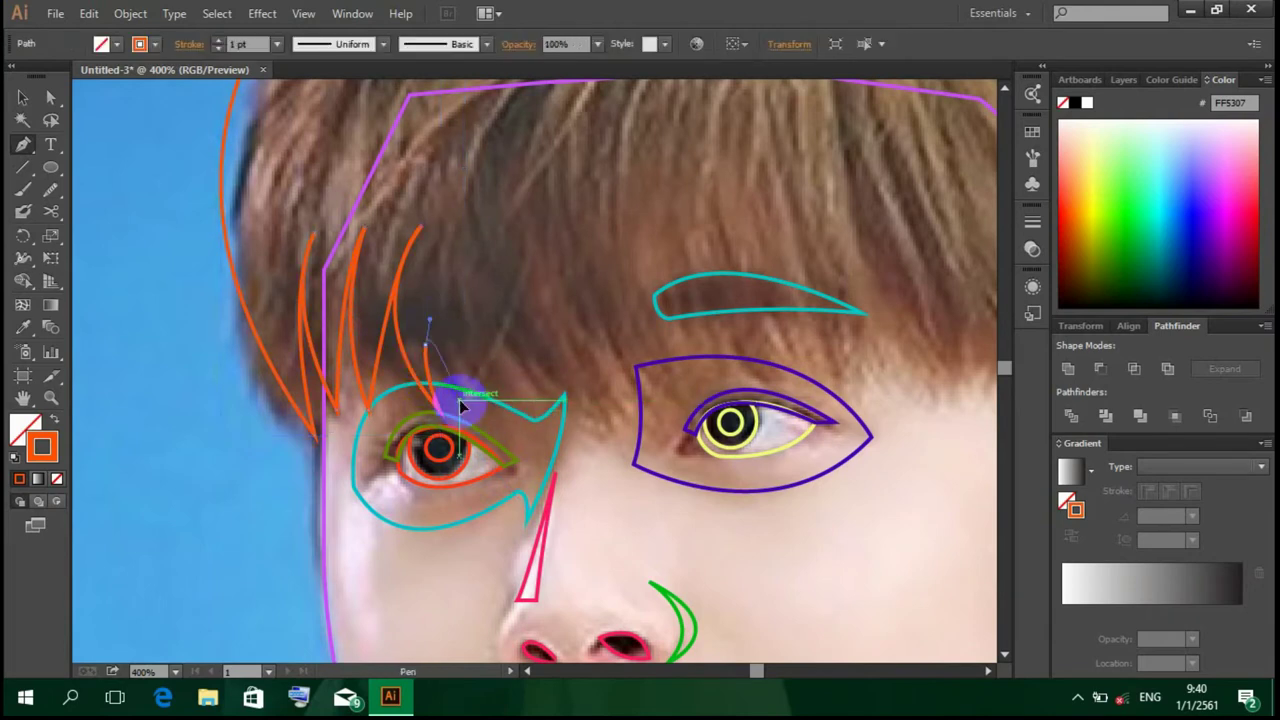
pyautogui.click(426, 342)
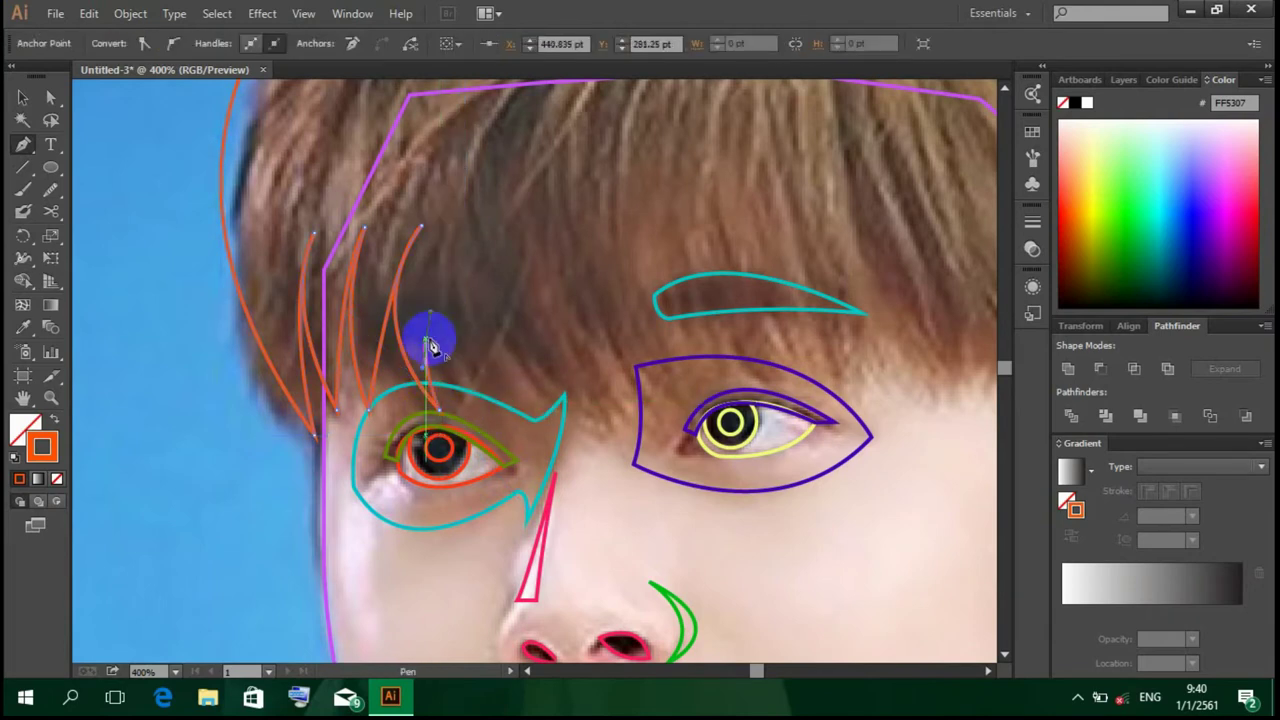
pyautogui.click(458, 398)
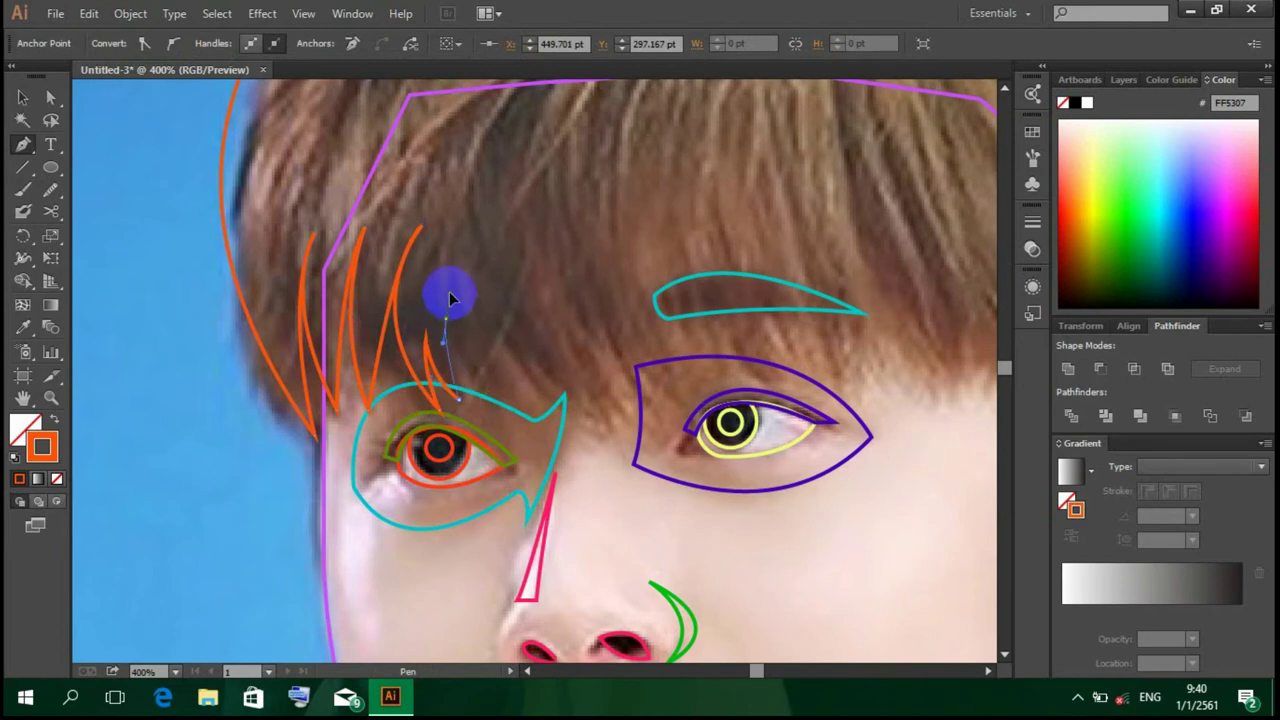
# Step: Add pointed strands curving from the fringe toward the left eye corner and nose bridge
pyautogui.click(447, 318)
pyautogui.moveTo(486, 394); pyautogui.dragTo(508, 436)
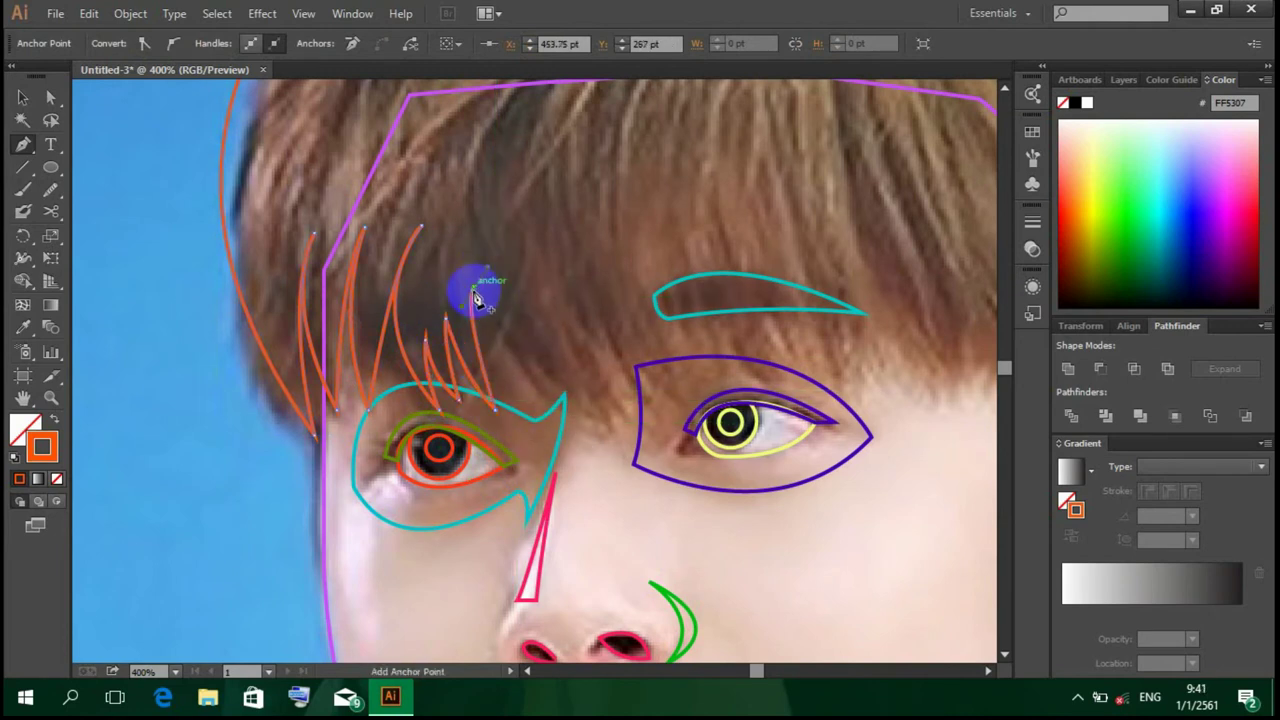
pyautogui.moveTo(474, 289); pyautogui.dragTo(486, 268)
pyautogui.click(473, 287)
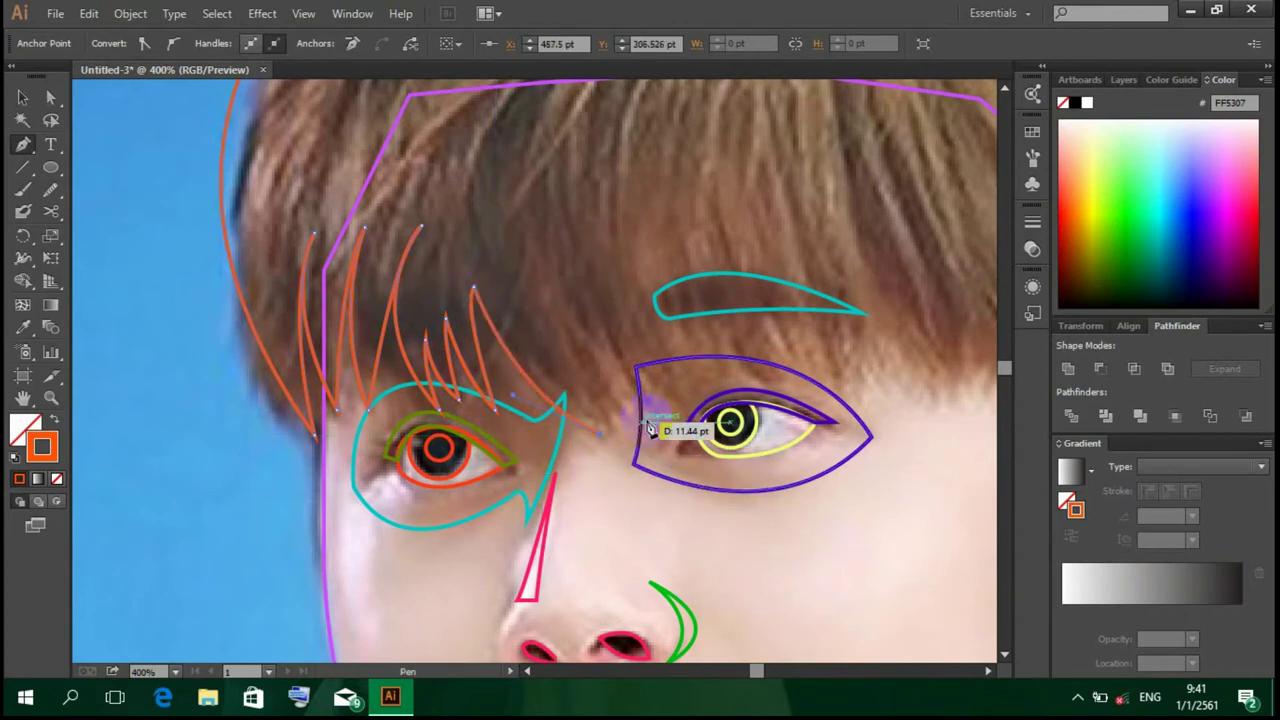
pyautogui.moveTo(598, 432)
pyautogui.mouseDown()
pyautogui.moveTo(575, 364)
pyautogui.moveTo(624, 410)
pyautogui.moveTo(571, 278)
pyautogui.moveTo(659, 418)
pyautogui.moveTo(617, 341)
pyautogui.moveTo(675, 335)
pyautogui.mouseUp()
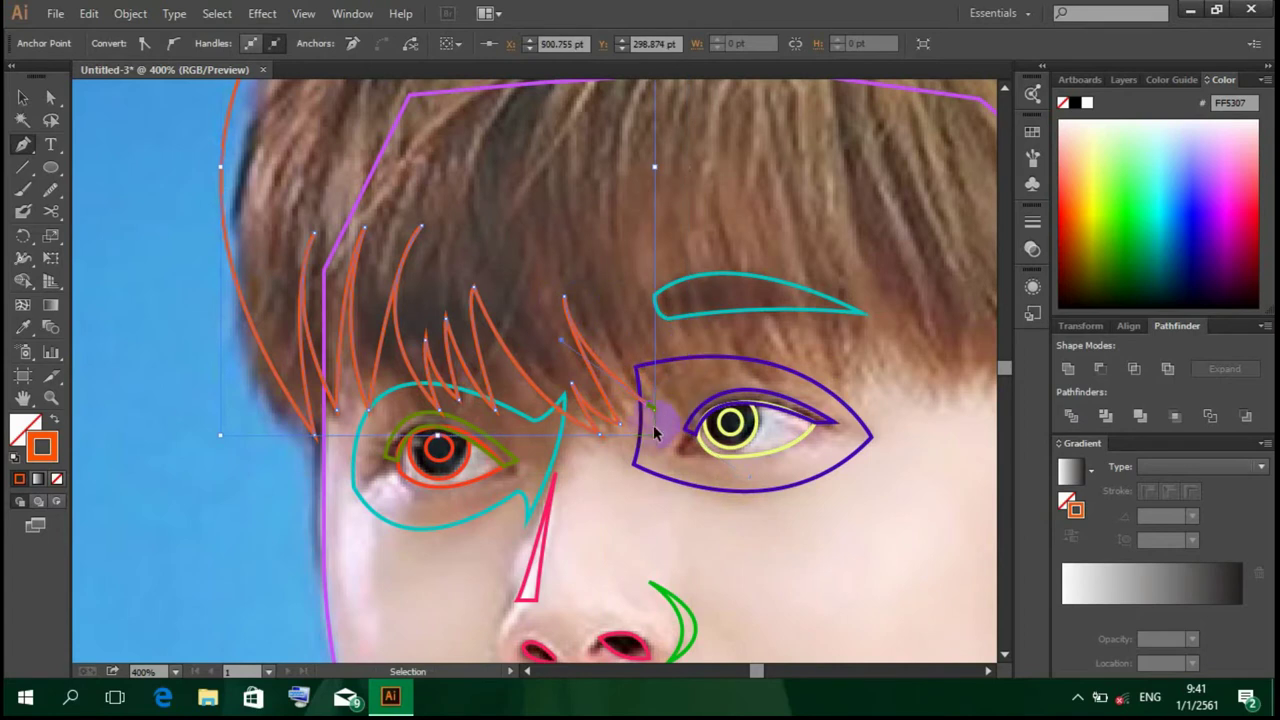
pyautogui.keyDown('ctrl'); pyautogui.click(658, 416); pyautogui.keyUp('ctrl')
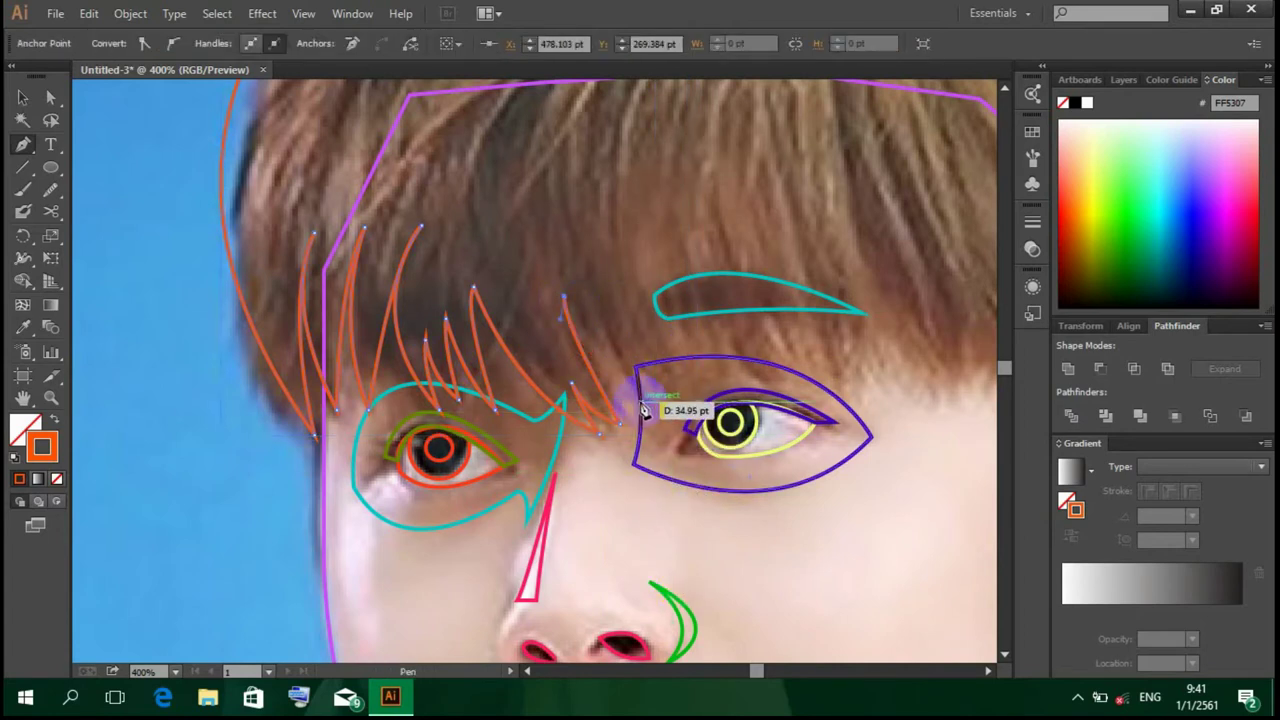
# Step: Trace pointed orange strands over the right eyebrow ending near the right eye corner
pyautogui.click(651, 388)
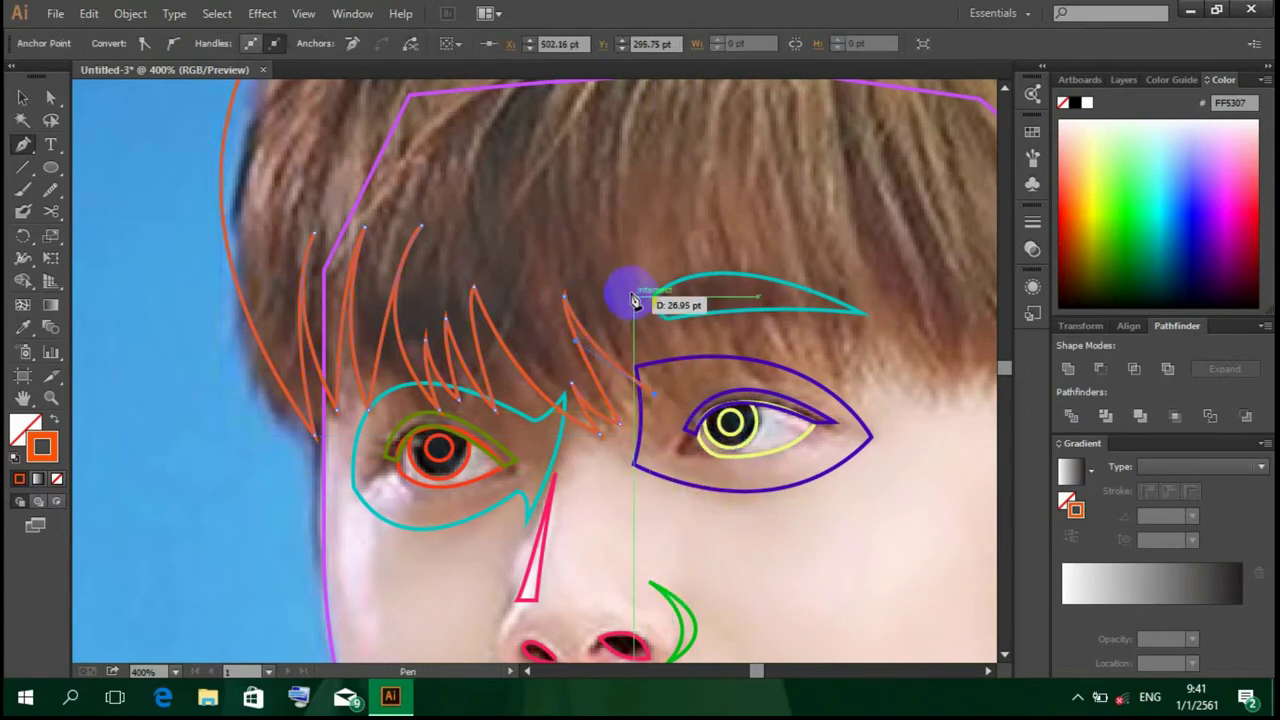
pyautogui.moveTo(625, 252); pyautogui.dragTo(630, 195)
pyautogui.moveTo(630, 255)
pyautogui.mouseDown()
pyautogui.moveTo(660, 392)
pyautogui.moveTo(680, 390)
pyautogui.mouseUp()
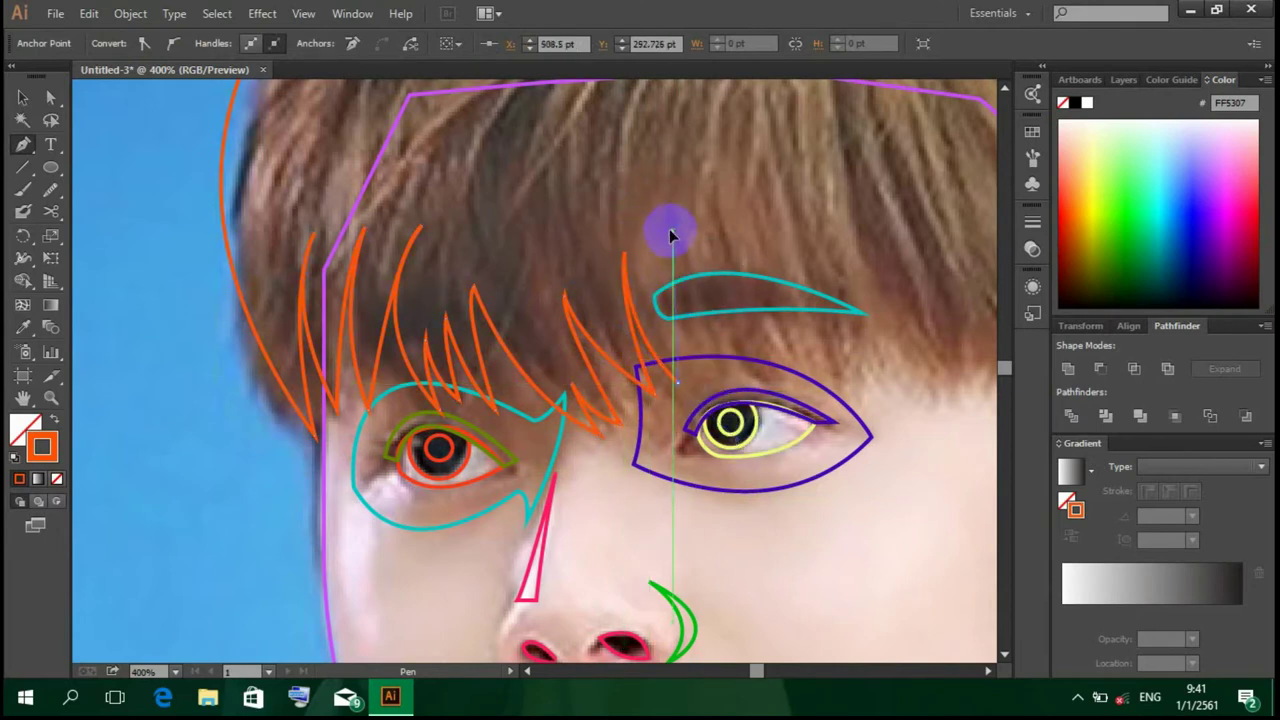
pyautogui.moveTo(672, 230); pyautogui.dragTo(692, 190)
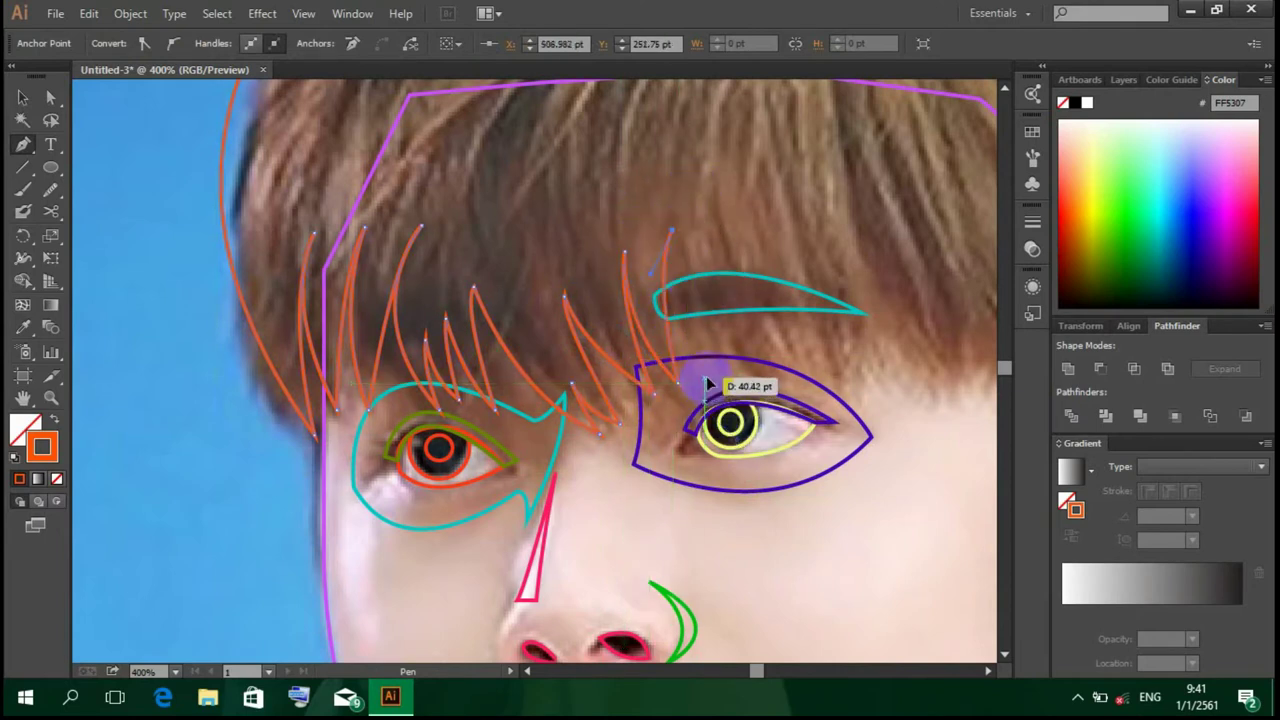
pyautogui.moveTo(706, 383)
pyautogui.mouseDown()
pyautogui.moveTo(746, 422)
pyautogui.moveTo(729, 303)
pyautogui.moveTo(766, 209)
pyautogui.moveTo(708, 251)
pyautogui.moveTo(772, 387)
pyautogui.moveTo(773, 247)
pyautogui.moveTo(823, 391)
pyautogui.mouseUp()
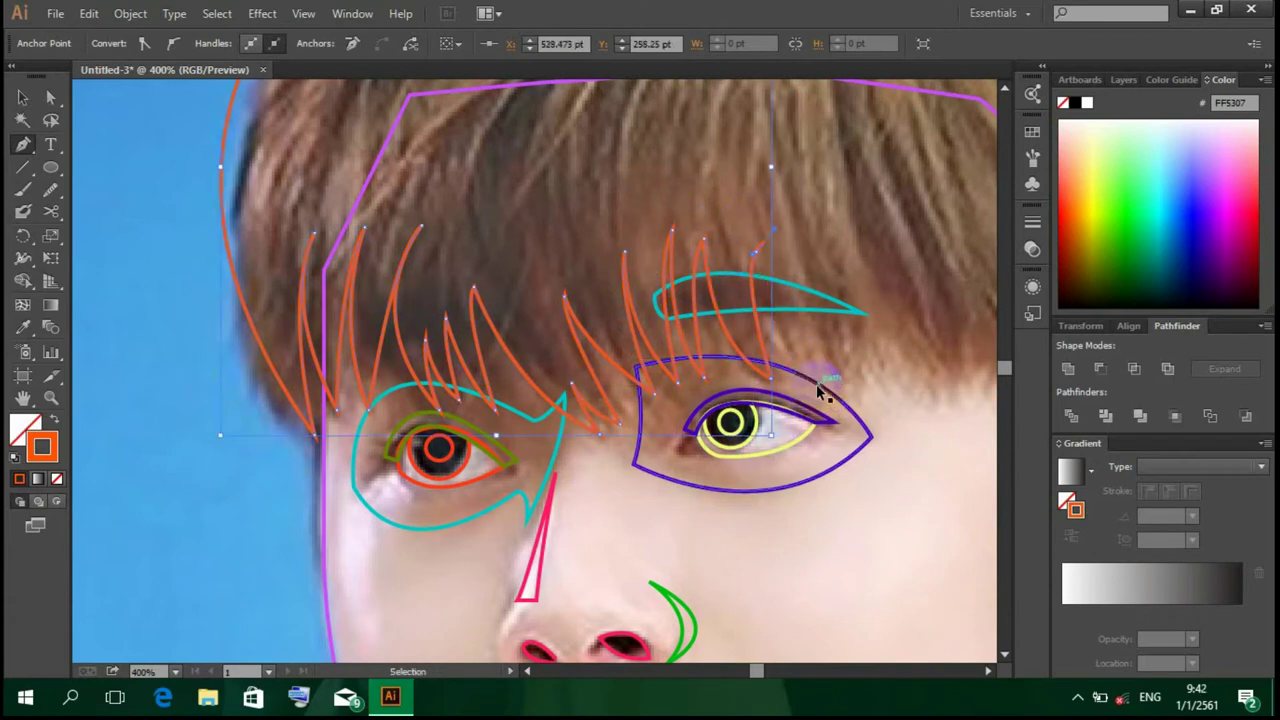
pyautogui.click(763, 258)
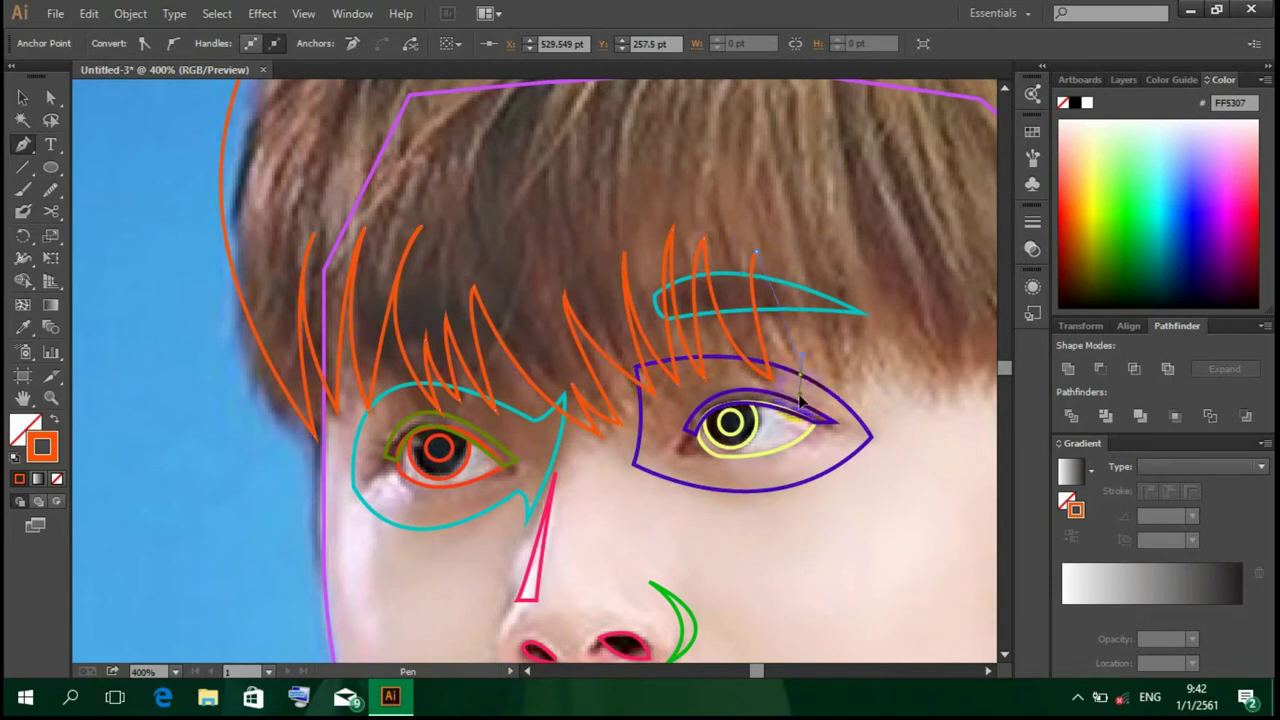
pyautogui.moveTo(801, 372)
pyautogui.mouseDown()
pyautogui.moveTo(817, 240)
pyautogui.moveTo(866, 209)
pyautogui.moveTo(893, 360)
pyautogui.mouseUp()
pyautogui.click(845, 376)
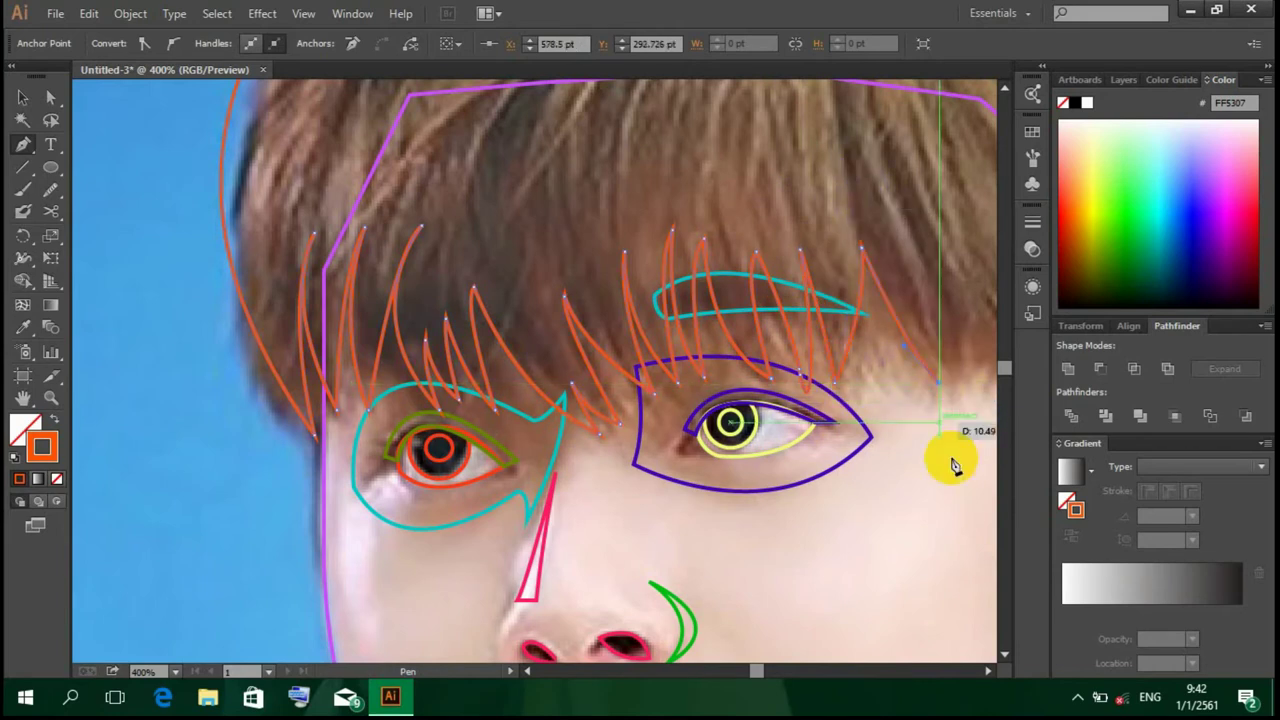
# Step: Finish the last pointed strand on the right fringe toward the temple
pyautogui.click(993, 676)
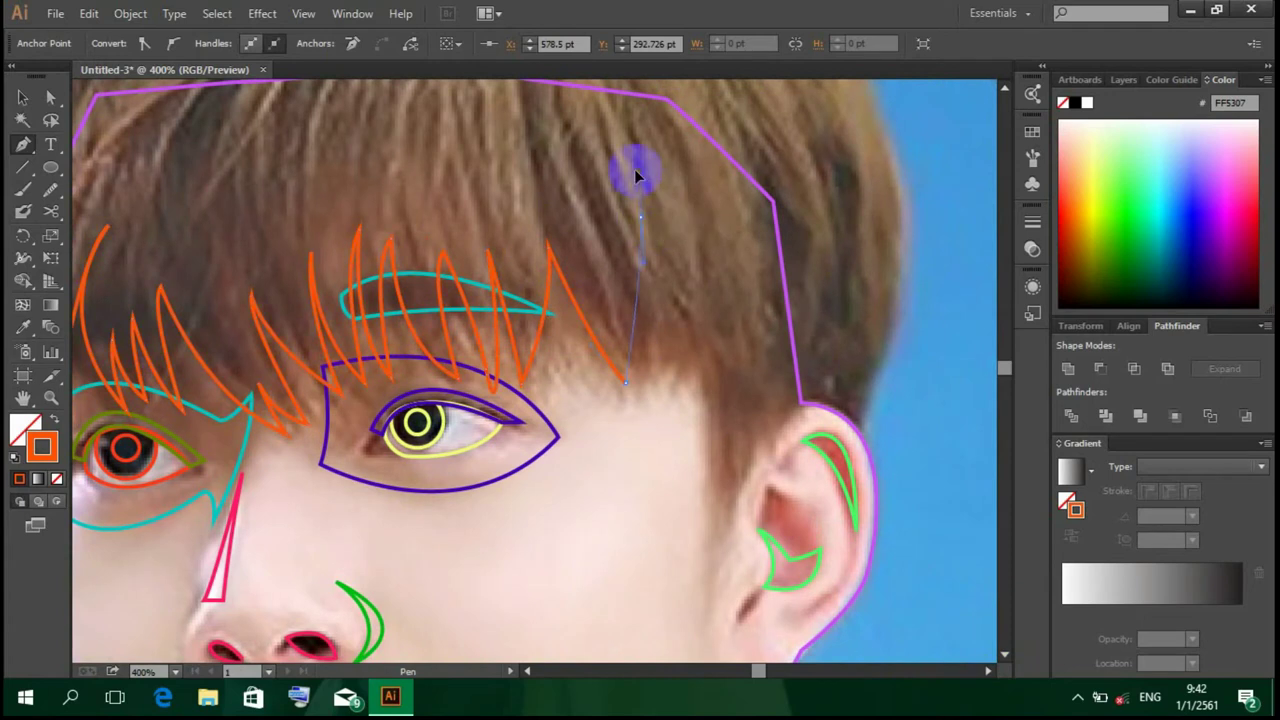
pyautogui.moveTo(636, 177); pyautogui.dragTo(642, 145)
pyautogui.moveTo(640, 214); pyautogui.dragTo(617, 345)
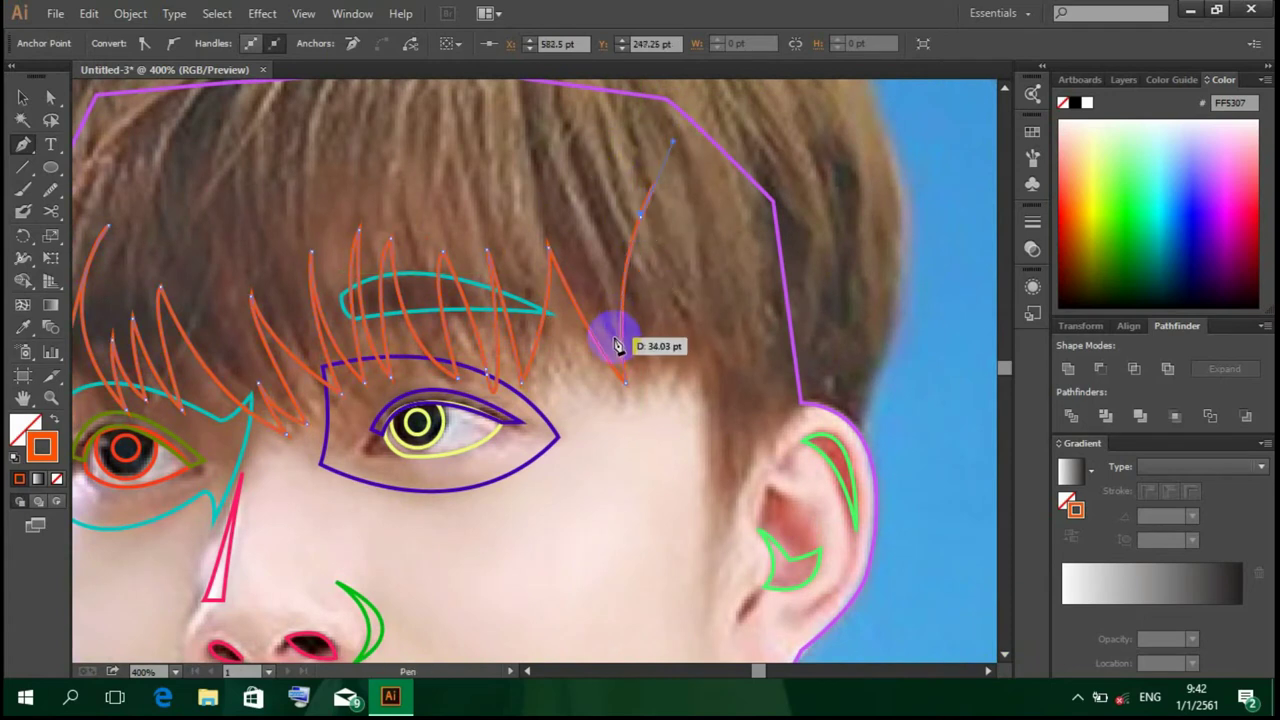
pyautogui.moveTo(596, 390); pyautogui.dragTo(597, 392)
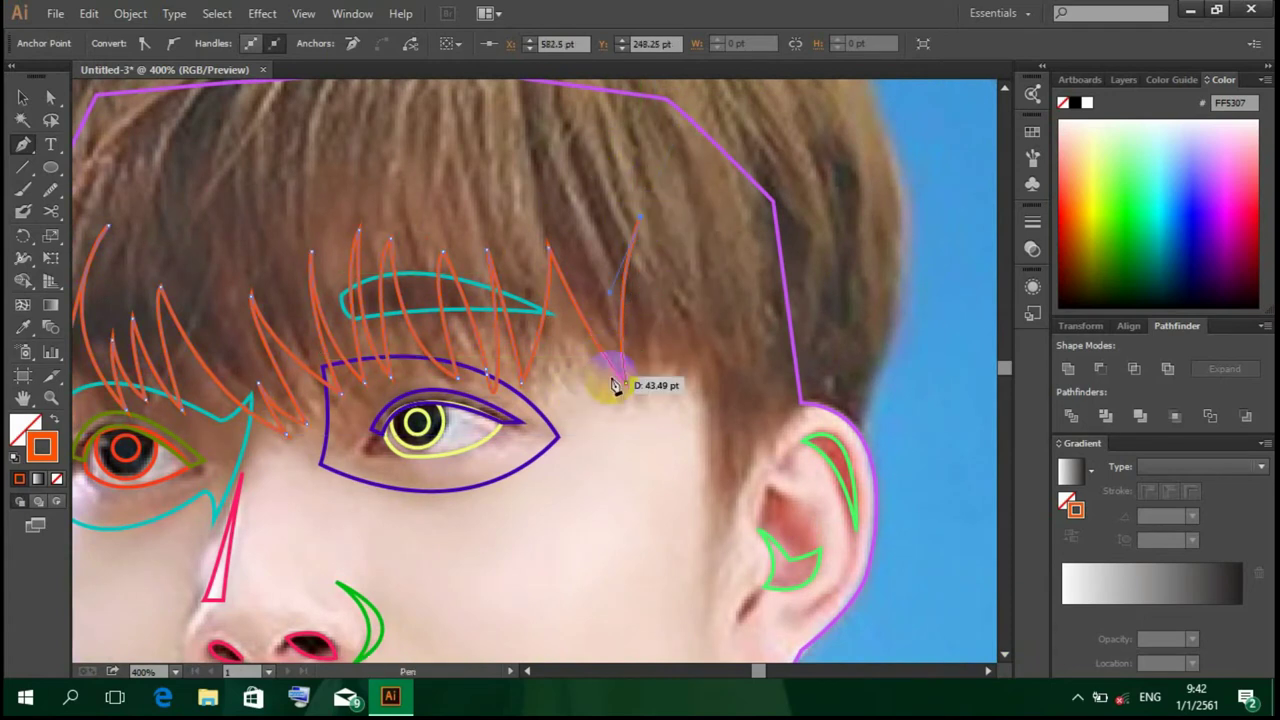
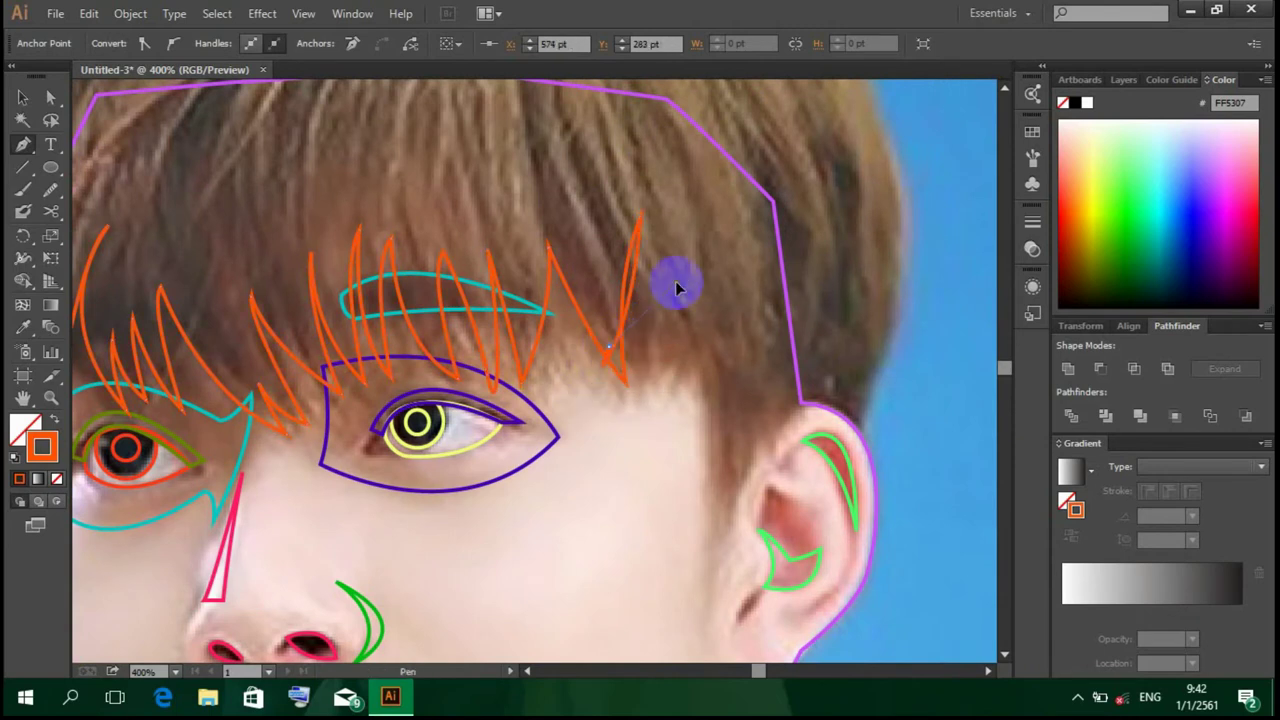
# Step: Continue the orange hair path from its endpoint with curved strands along the fringe and temple
pyautogui.keyDown('ctrl'); pyautogui.click(681, 384); pyautogui.keyUp('ctrl')
pyautogui.click(611, 343)
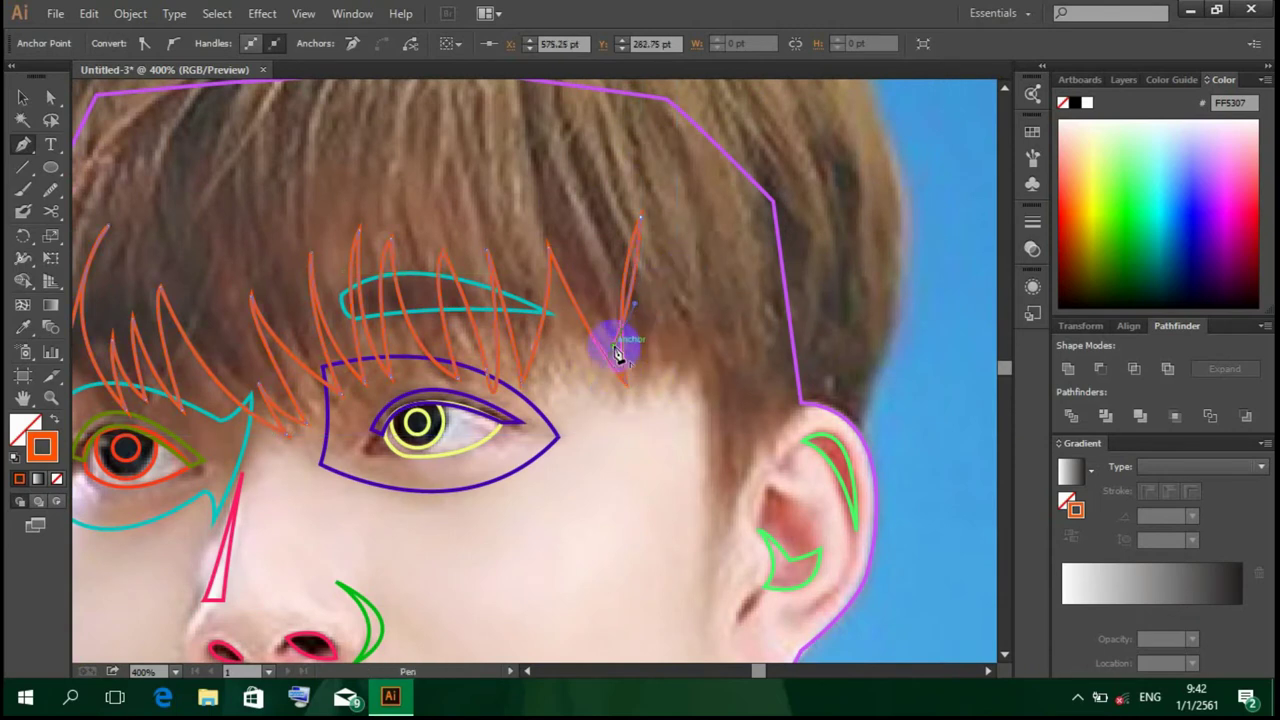
pyautogui.moveTo(700, 278); pyautogui.dragTo(708, 217)
pyautogui.click(640, 360)
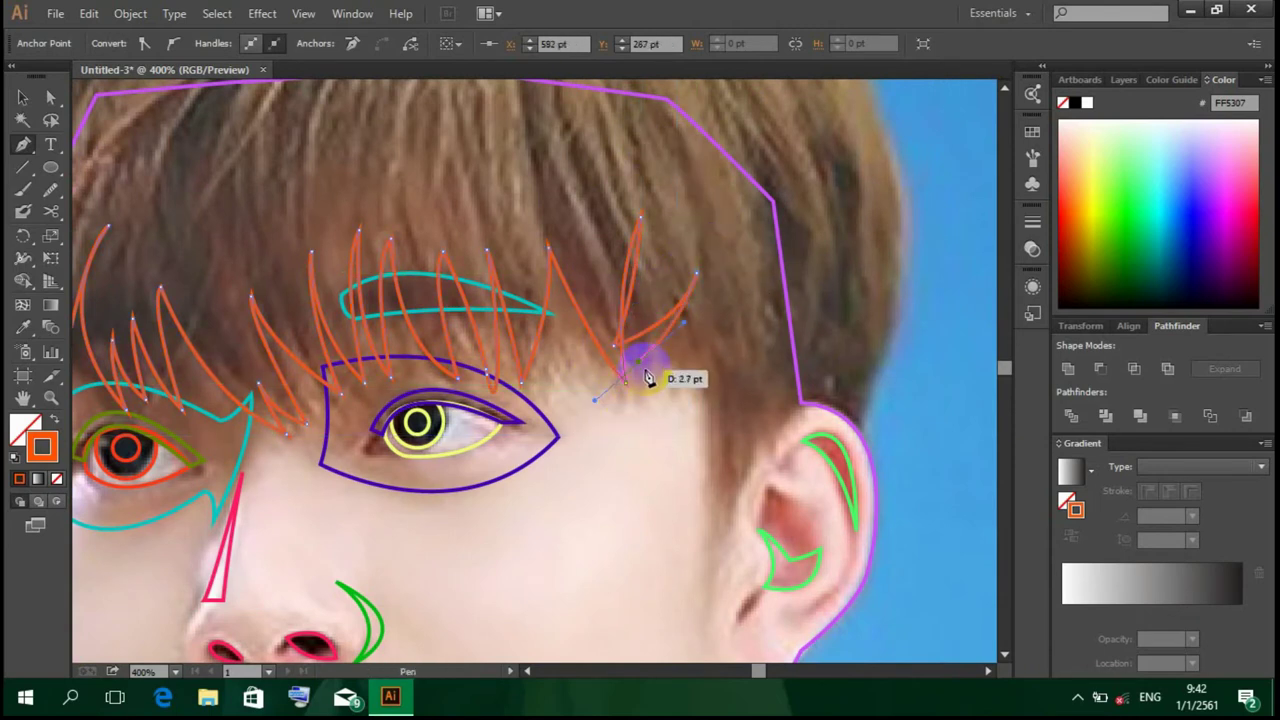
pyautogui.moveTo(709, 309)
pyautogui.mouseDown()
pyautogui.moveTo(730, 325)
pyautogui.moveTo(660, 362)
pyautogui.mouseUp()
pyautogui.click(657, 386)
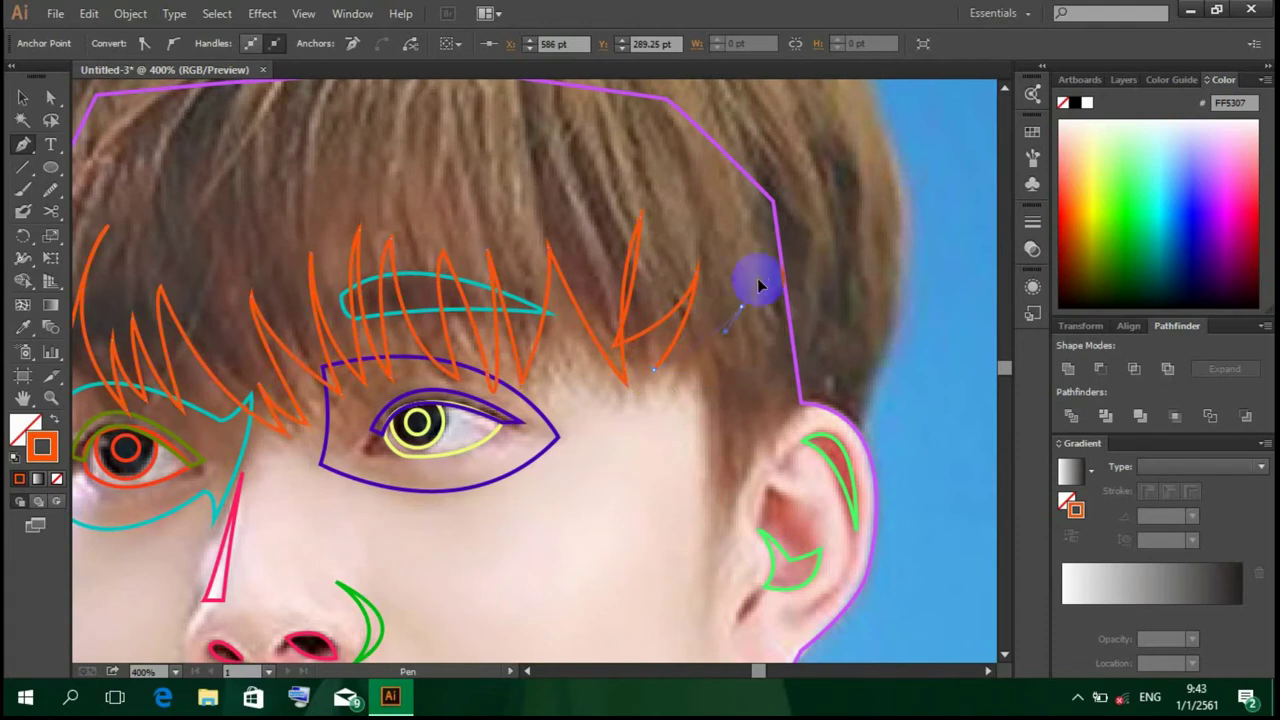
# Step: Run the hair strand down beside the ear and curve it over the ear's top
pyautogui.moveTo(737, 315)
pyautogui.mouseDown()
pyautogui.moveTo(742, 342)
pyautogui.moveTo(712, 316)
pyautogui.mouseUp()
pyautogui.scroll(-2, 757, 523)
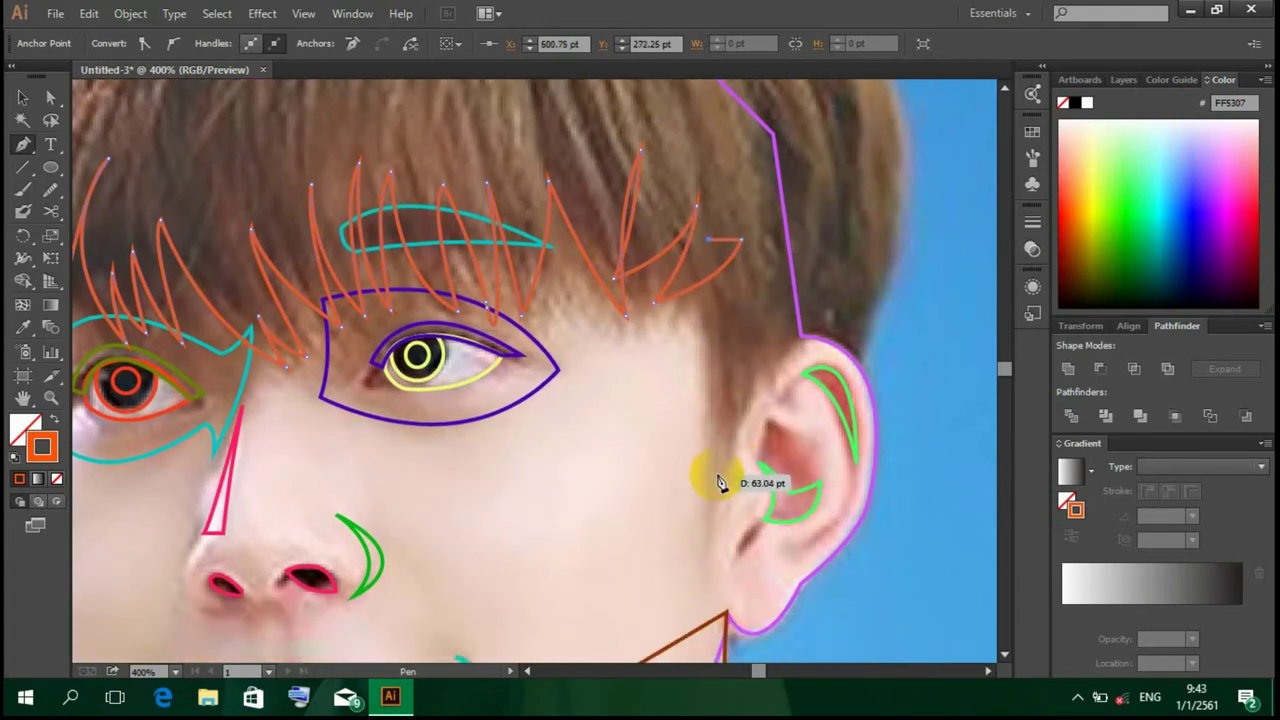
pyautogui.moveTo(717, 473); pyautogui.dragTo(722, 503)
pyautogui.moveTo(735, 428); pyautogui.dragTo(736, 426)
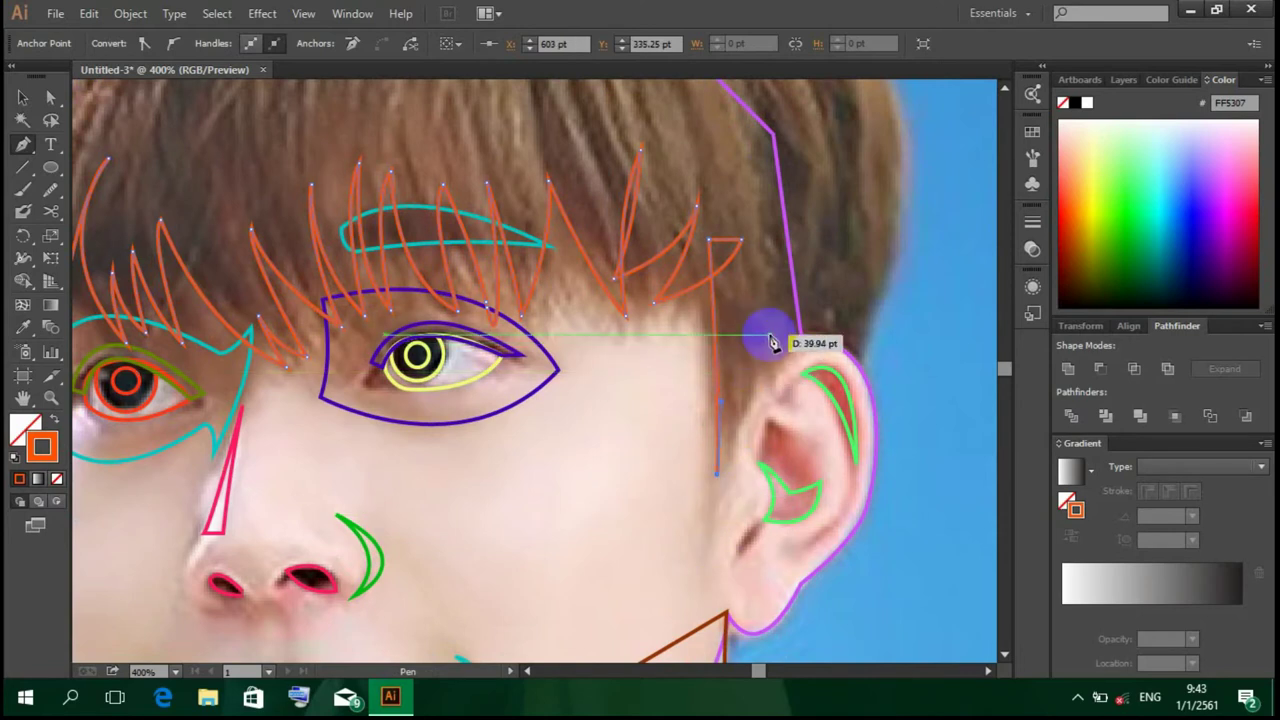
pyautogui.moveTo(824, 341)
pyautogui.mouseDown()
pyautogui.moveTo(868, 358)
pyautogui.moveTo(865, 373)
pyautogui.mouseUp()
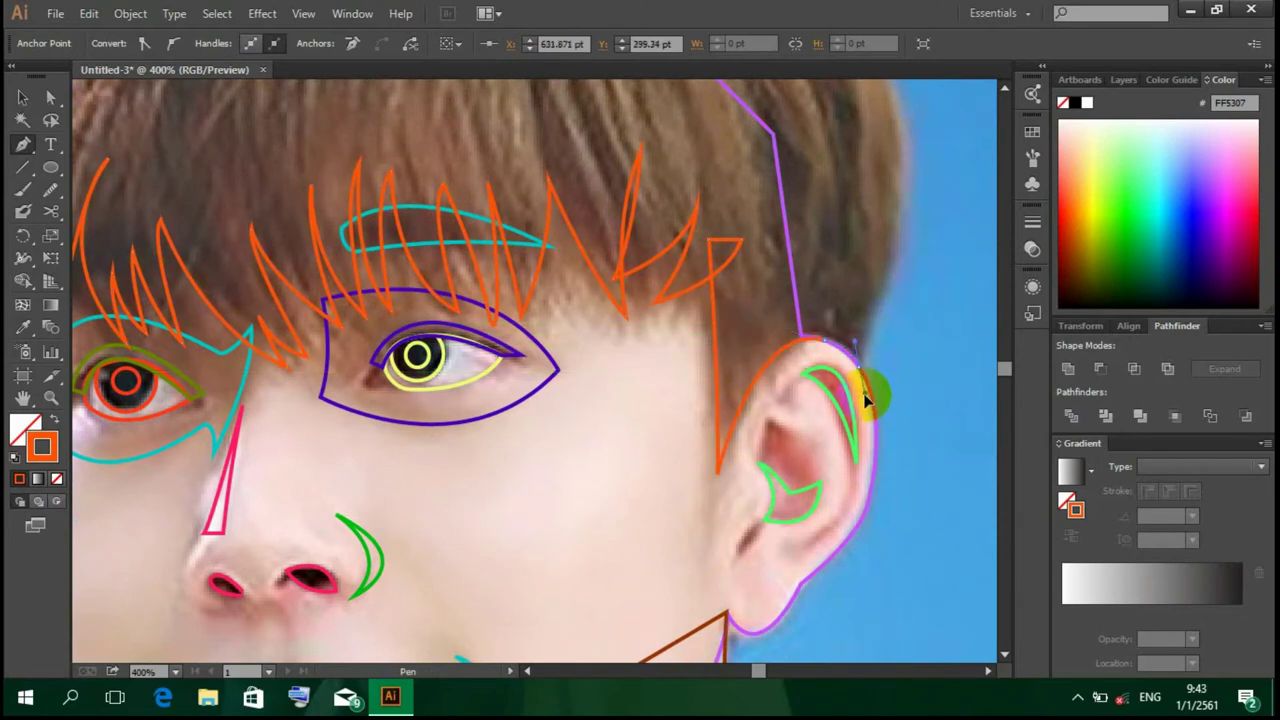
pyautogui.moveTo(880, 395); pyautogui.dragTo(886, 257)
pyautogui.scroll(2, 886, 257)
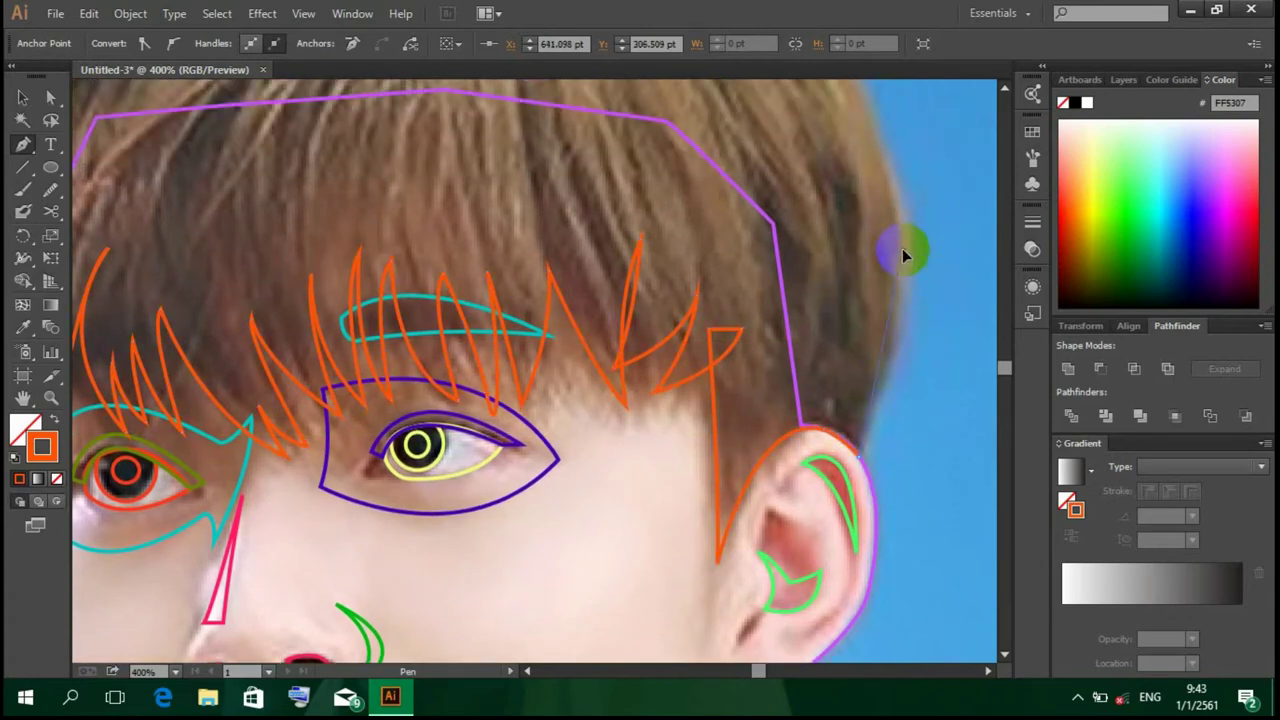
# Step: Start the orange outer hair outline on the right, curving it up to the top of the hair
pyautogui.scroll(2, 885, 190)
pyautogui.moveTo(914, 363); pyautogui.dragTo(732, 178)
pyautogui.scroll(2, 732, 178)
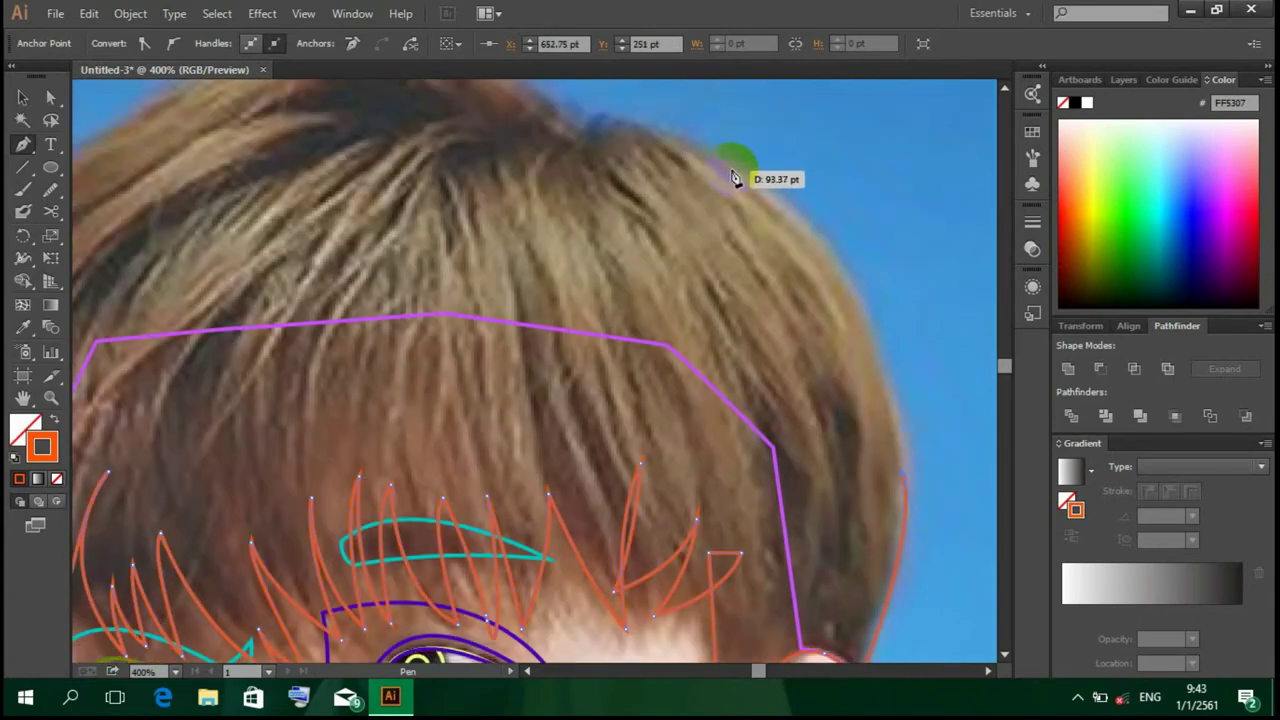
pyautogui.moveTo(524, 143); pyautogui.dragTo(563, 166)
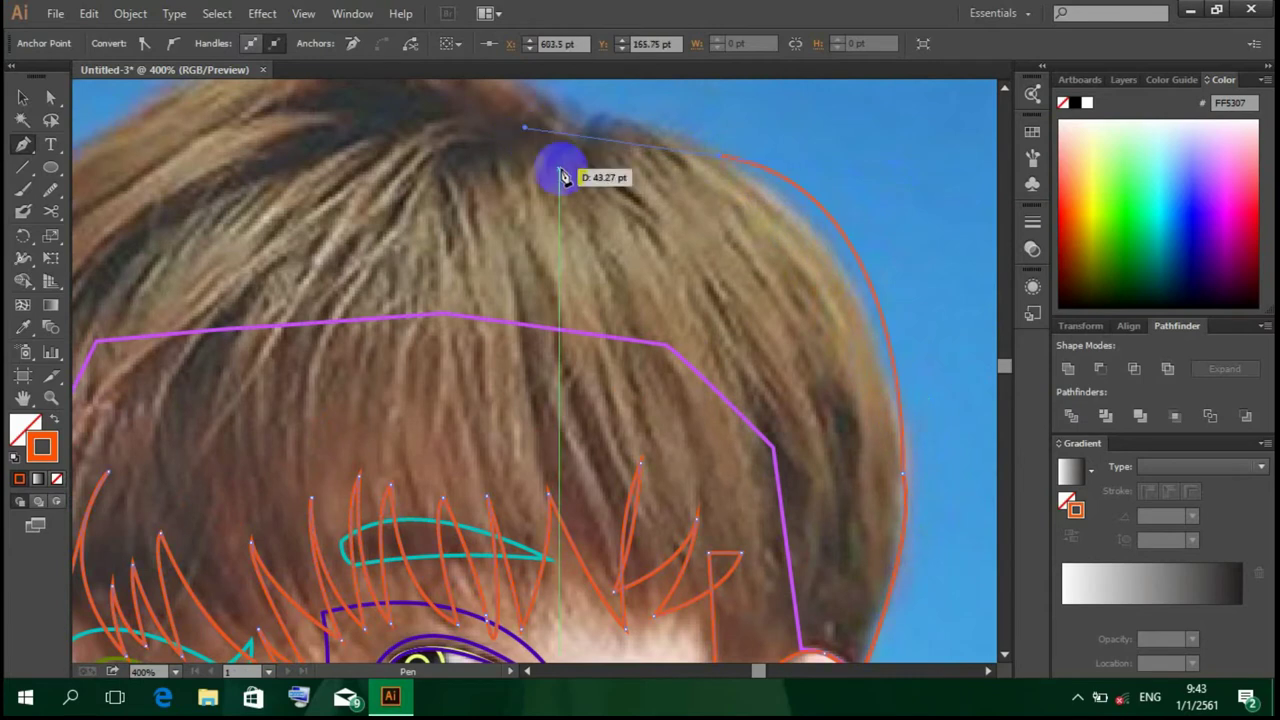
pyautogui.moveTo(771, 205); pyautogui.dragTo(852, 279)
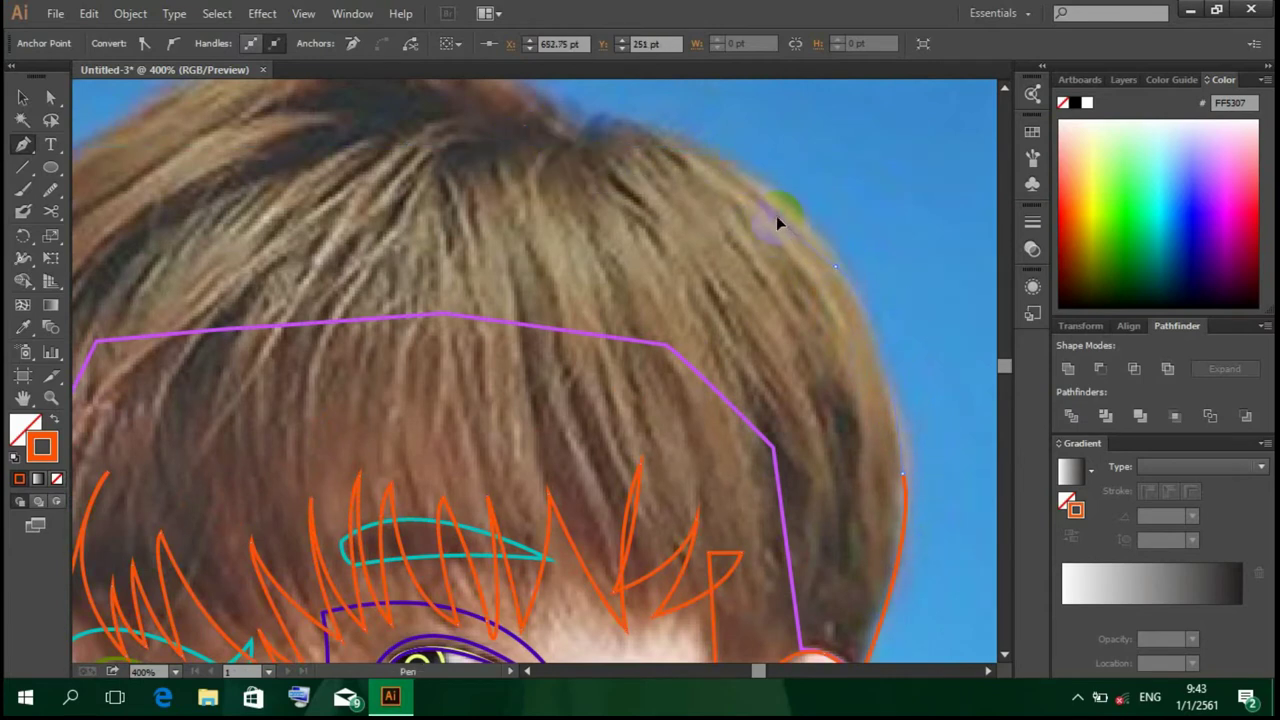
pyautogui.moveTo(778, 223); pyautogui.dragTo(843, 271)
pyautogui.scroll(2, 843, 271)
pyautogui.moveTo(614, 209); pyautogui.dragTo(549, 213)
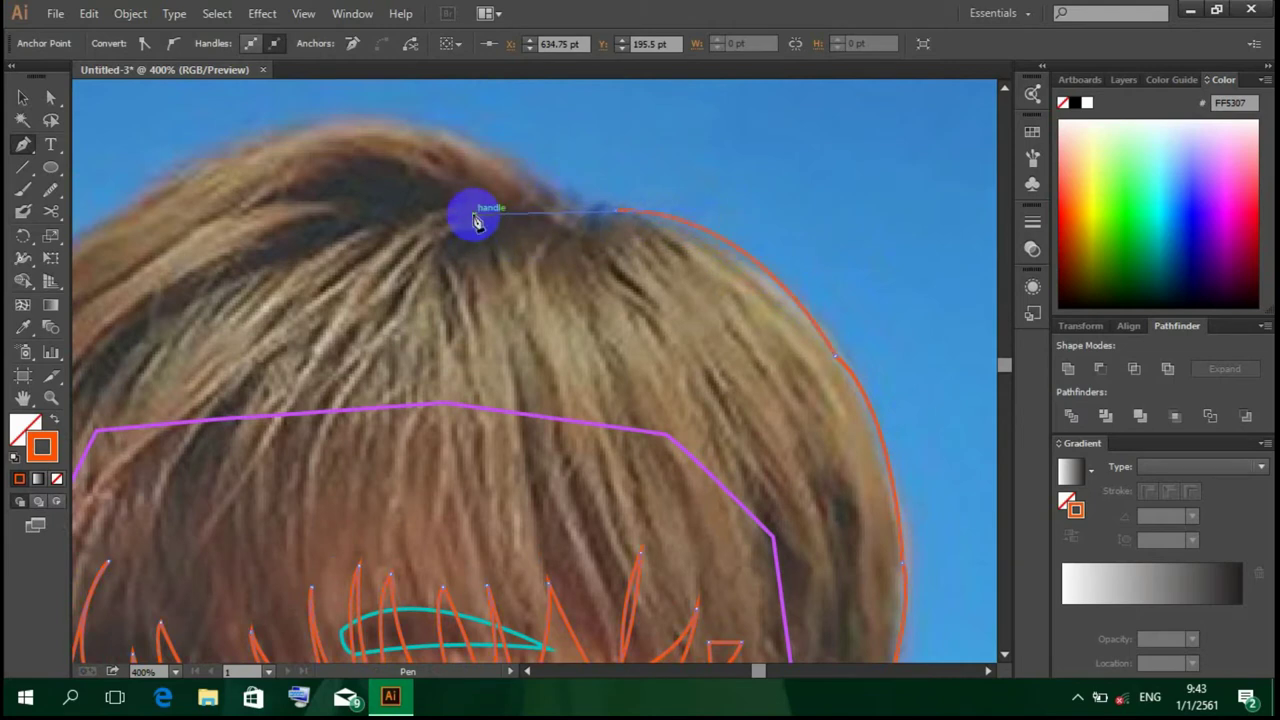
# Step: Select the hair outline path from the Layers list
pyautogui.click(1115, 80)
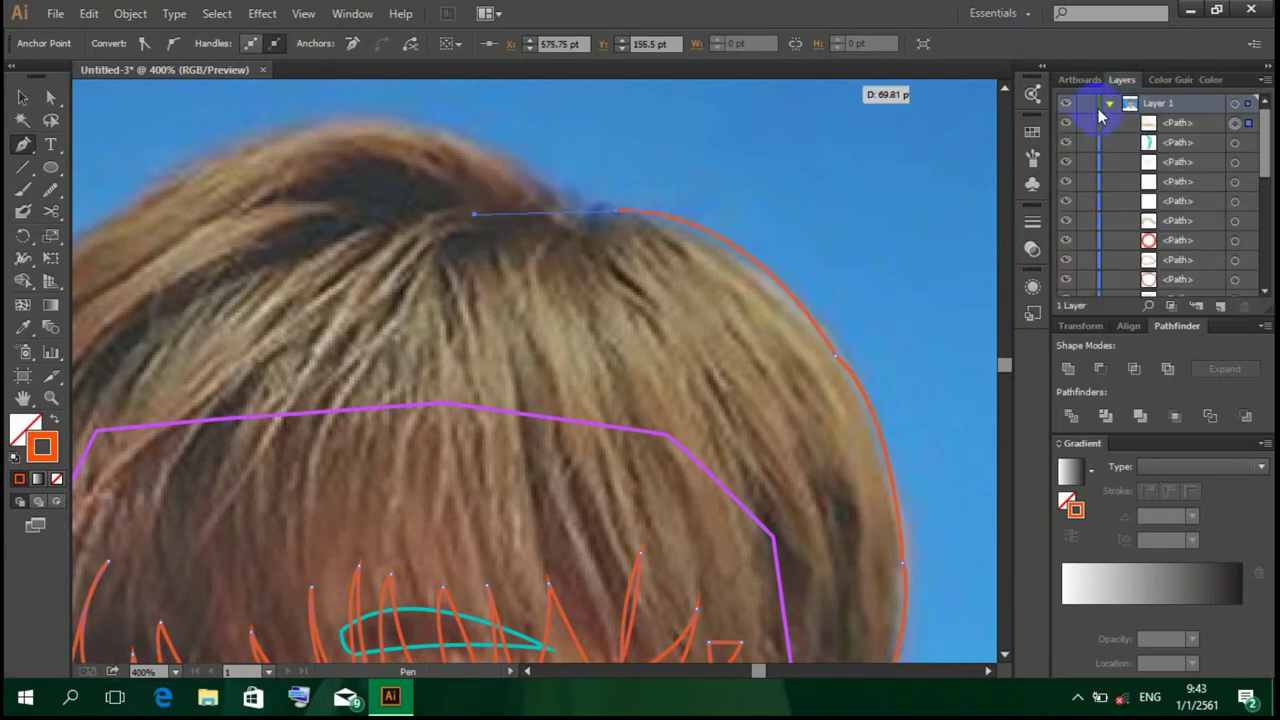
pyautogui.click(1238, 123)
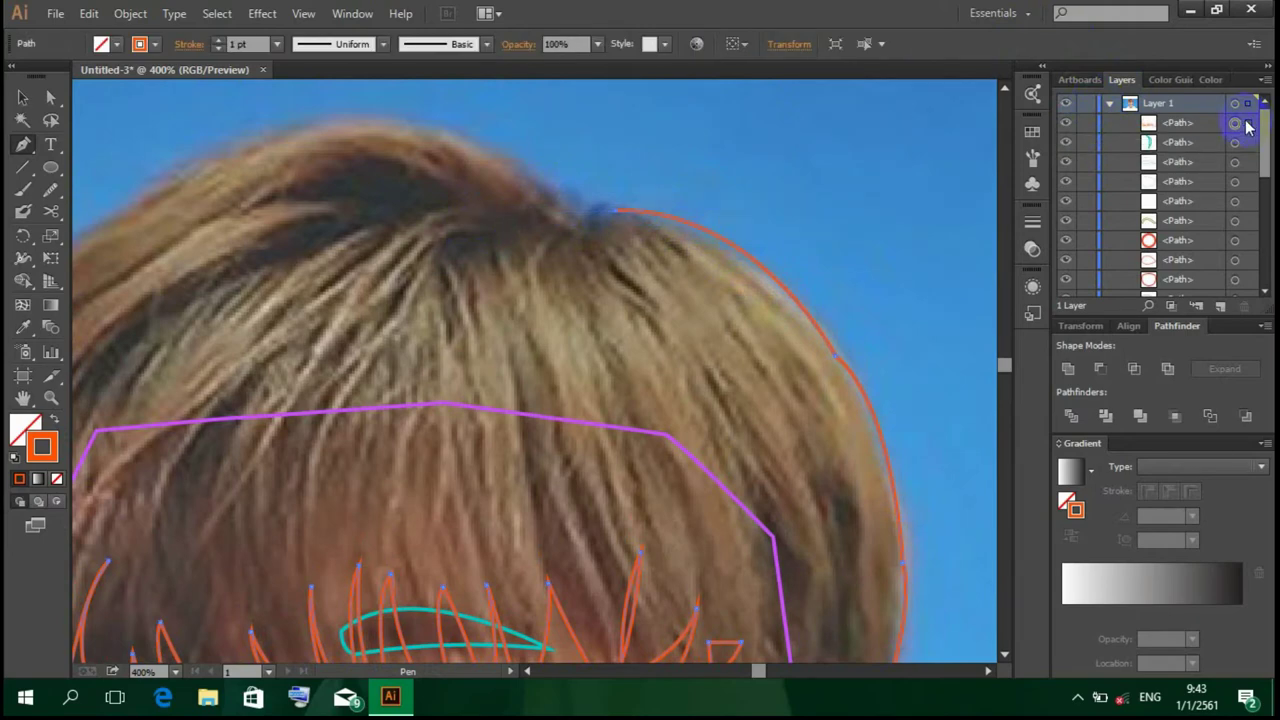
pyautogui.scroll(-2, 900, 257)
pyautogui.scroll(2, 794, 223)
pyautogui.moveTo(794, 223)
pyautogui.mouseDown()
pyautogui.moveTo(940, 235)
pyautogui.moveTo(1004, 331)
pyautogui.mouseUp()
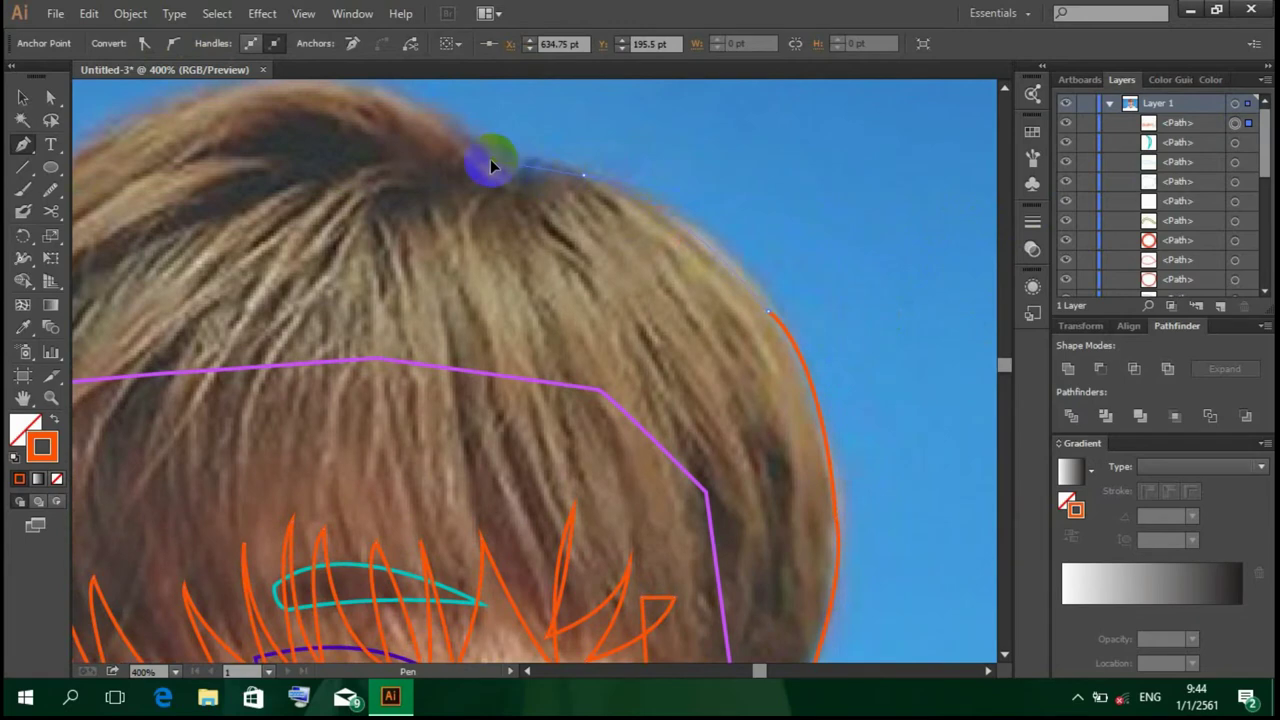
pyautogui.scroll(2, 492, 155)
# Step: Continue the hair outline over the crown and down the left side of the hair
pyautogui.keyDown('ctrl'); pyautogui.click(586, 243); pyautogui.keyUp('ctrl')
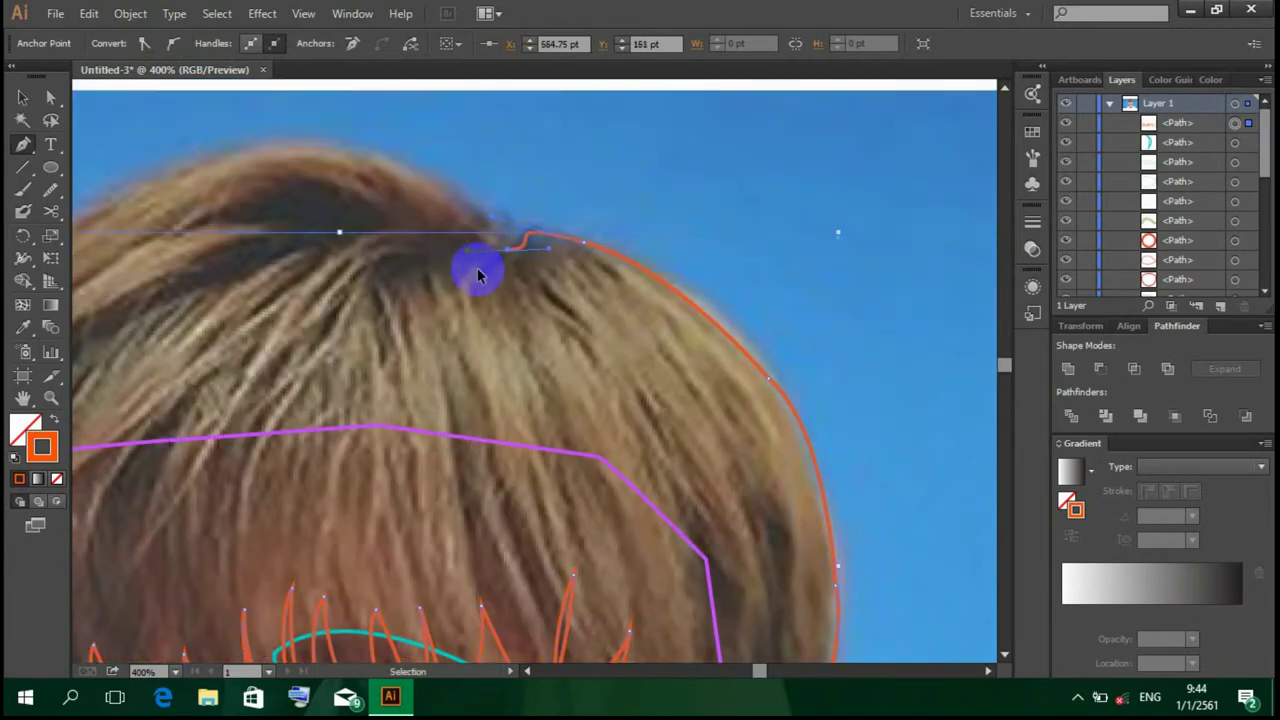
pyautogui.moveTo(585, 242); pyautogui.dragTo(503, 249)
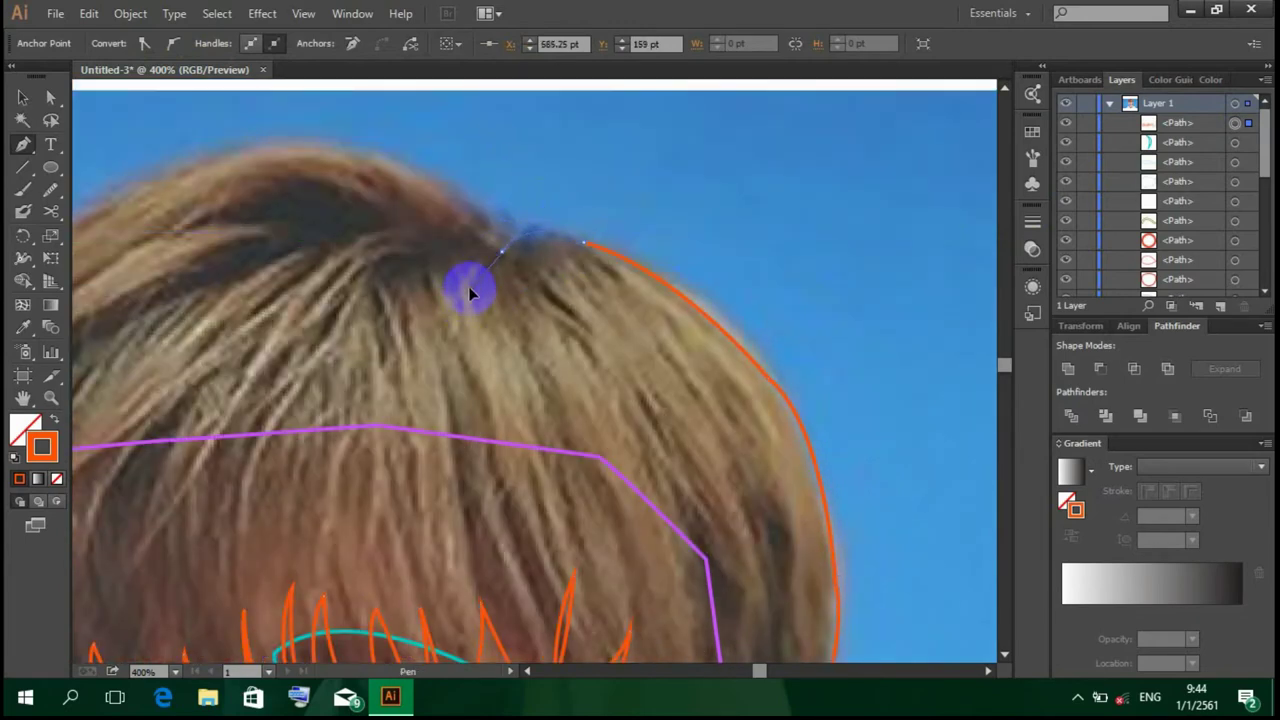
pyautogui.click(503, 252)
pyautogui.click(527, 671)
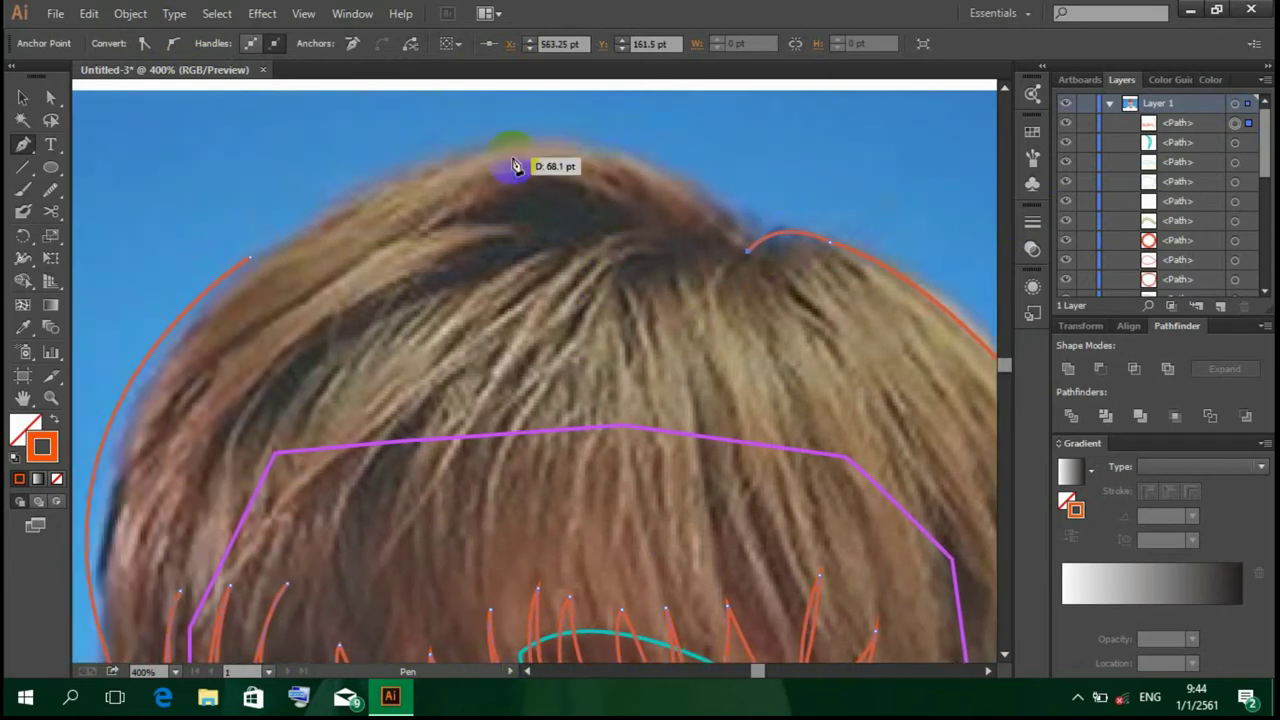
pyautogui.moveTo(513, 166); pyautogui.dragTo(371, 200)
pyautogui.click(452, 152)
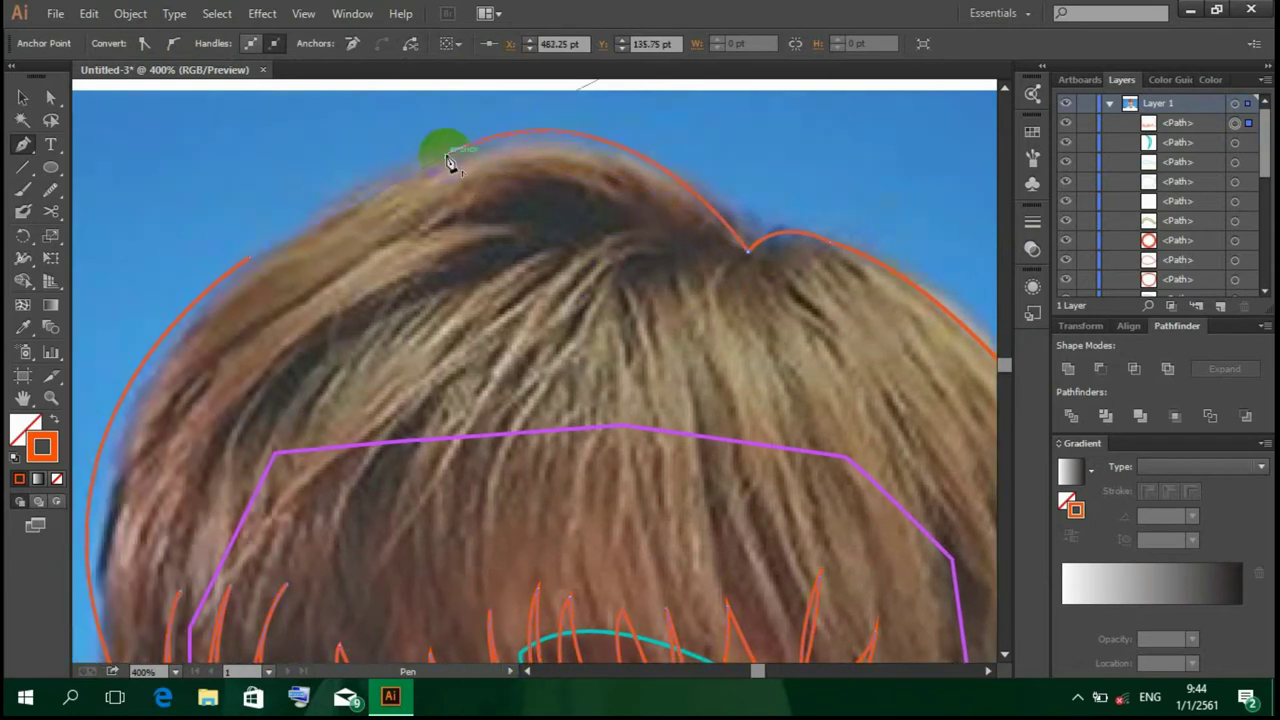
pyautogui.moveTo(250, 258); pyautogui.dragTo(258, 264)
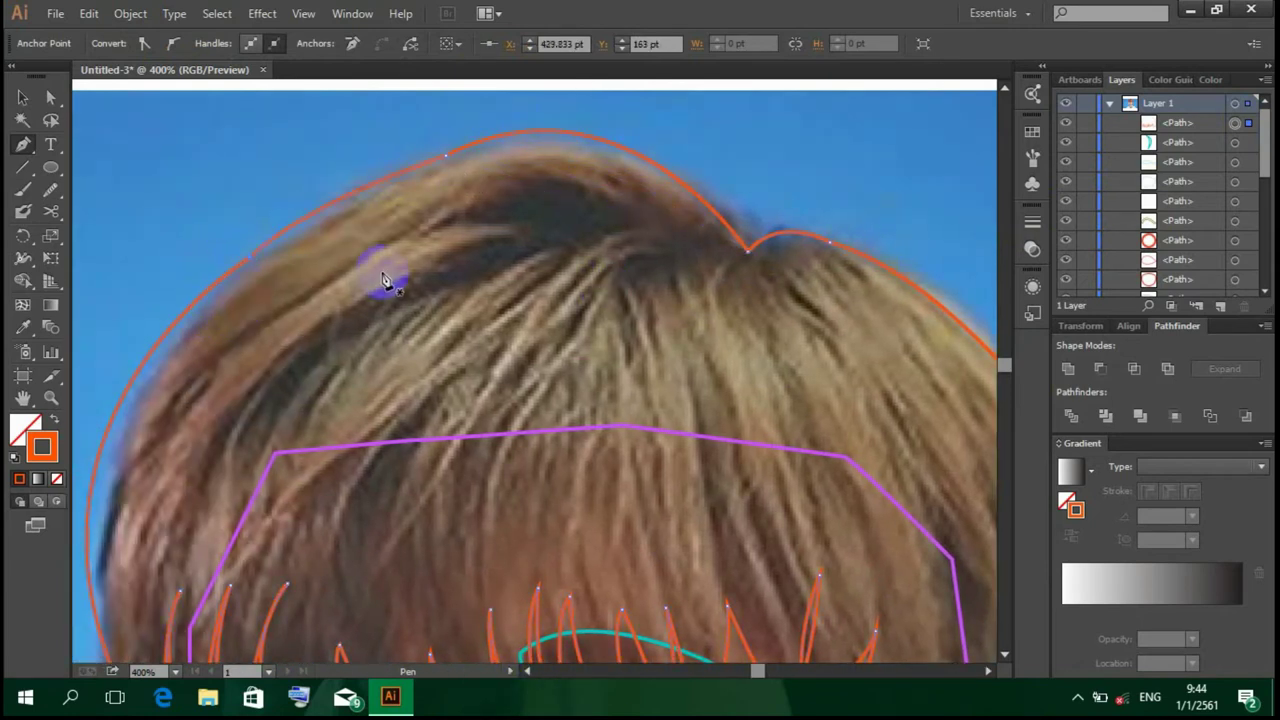
pyautogui.click(51, 190)
# Step: Even out the hair outline along the top left with the Smooth tool
pyautogui.click(757, 250)
pyautogui.click(988, 674)
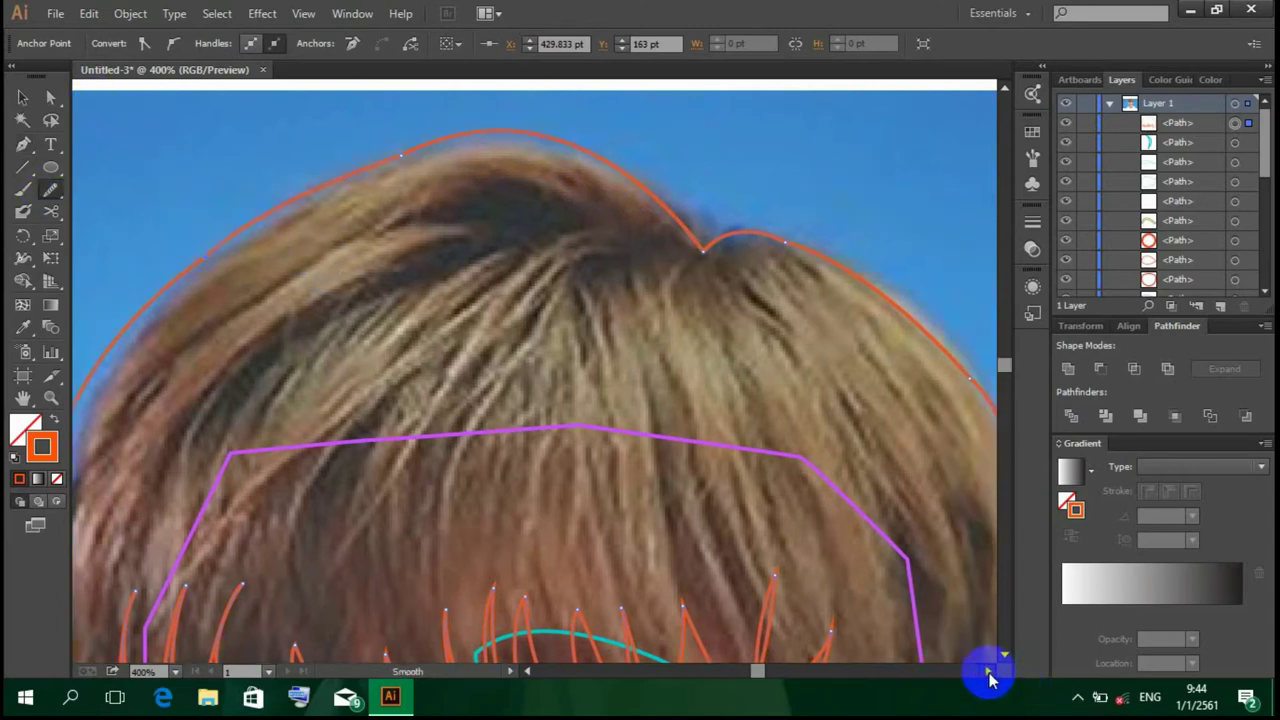
pyautogui.scroll(-3, 871, 486)
pyautogui.scroll(1, 843, 245)
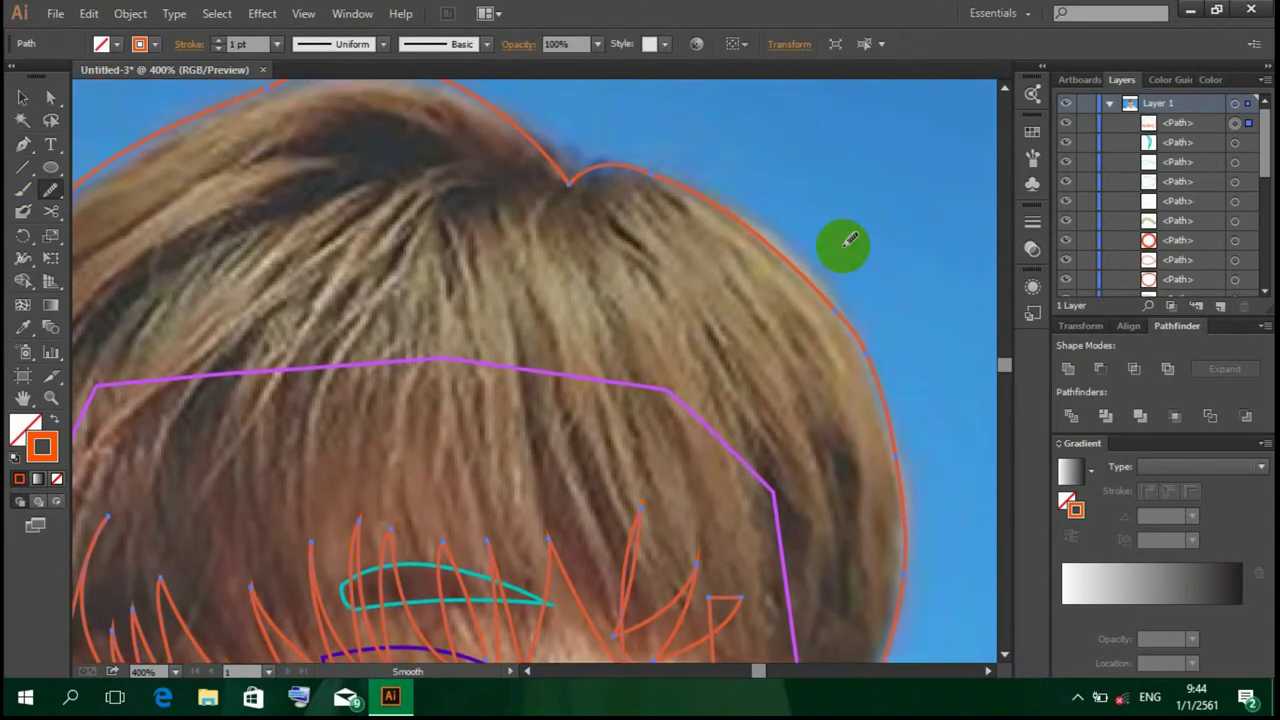
pyautogui.scroll(1, 608, 206)
pyautogui.scroll(3, 471, 229)
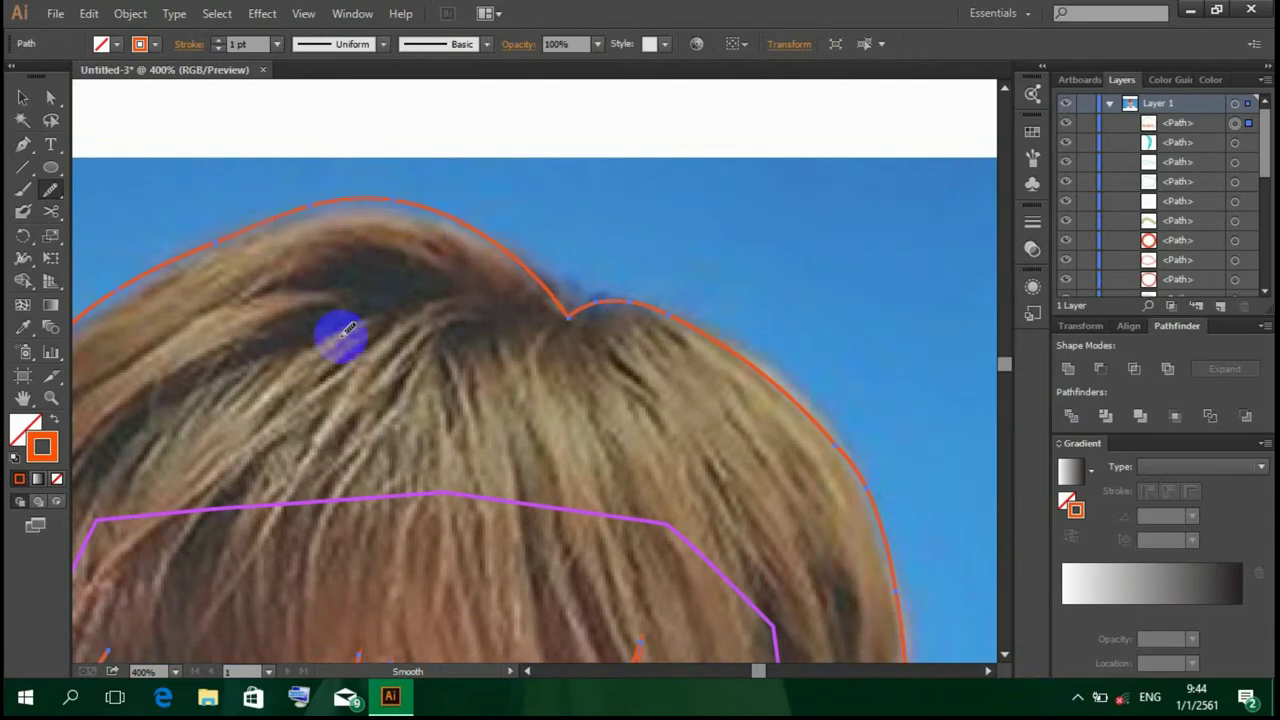
pyautogui.click(527, 671)
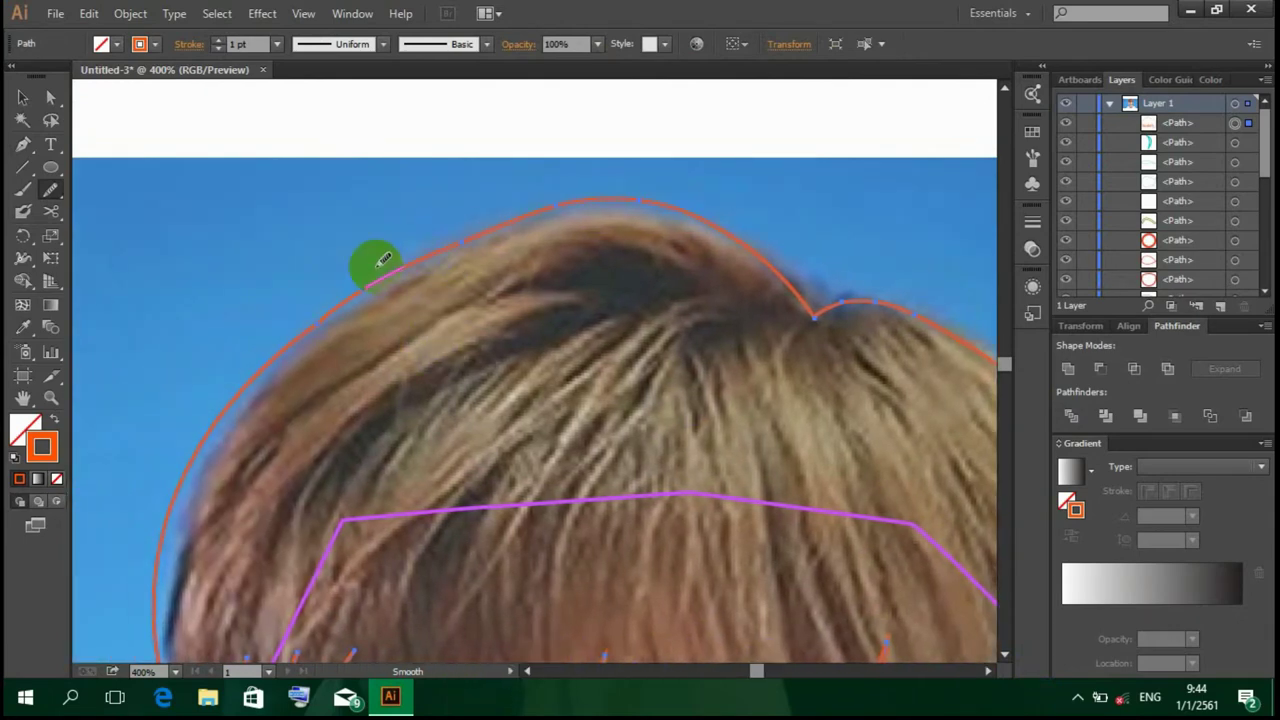
pyautogui.moveTo(379, 264); pyautogui.dragTo(312, 325)
pyautogui.click(527, 671)
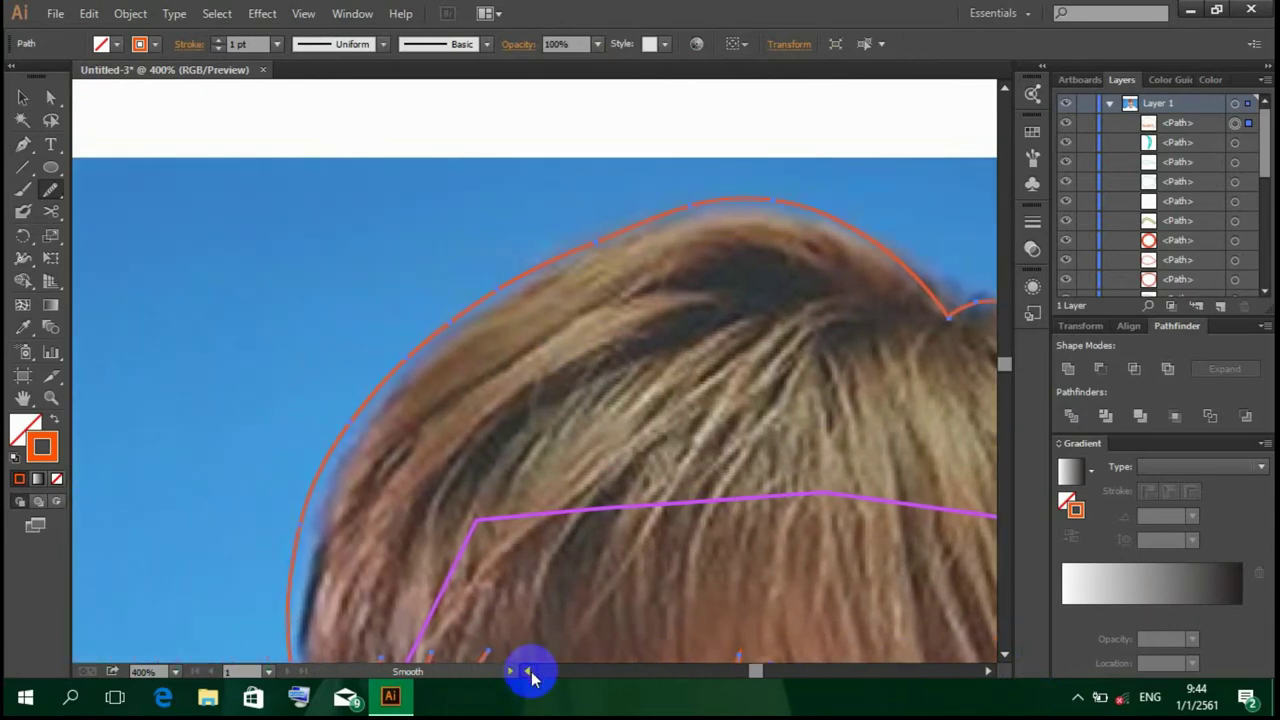
pyautogui.scroll(-10, 571, 151)
pyautogui.click(988, 671)
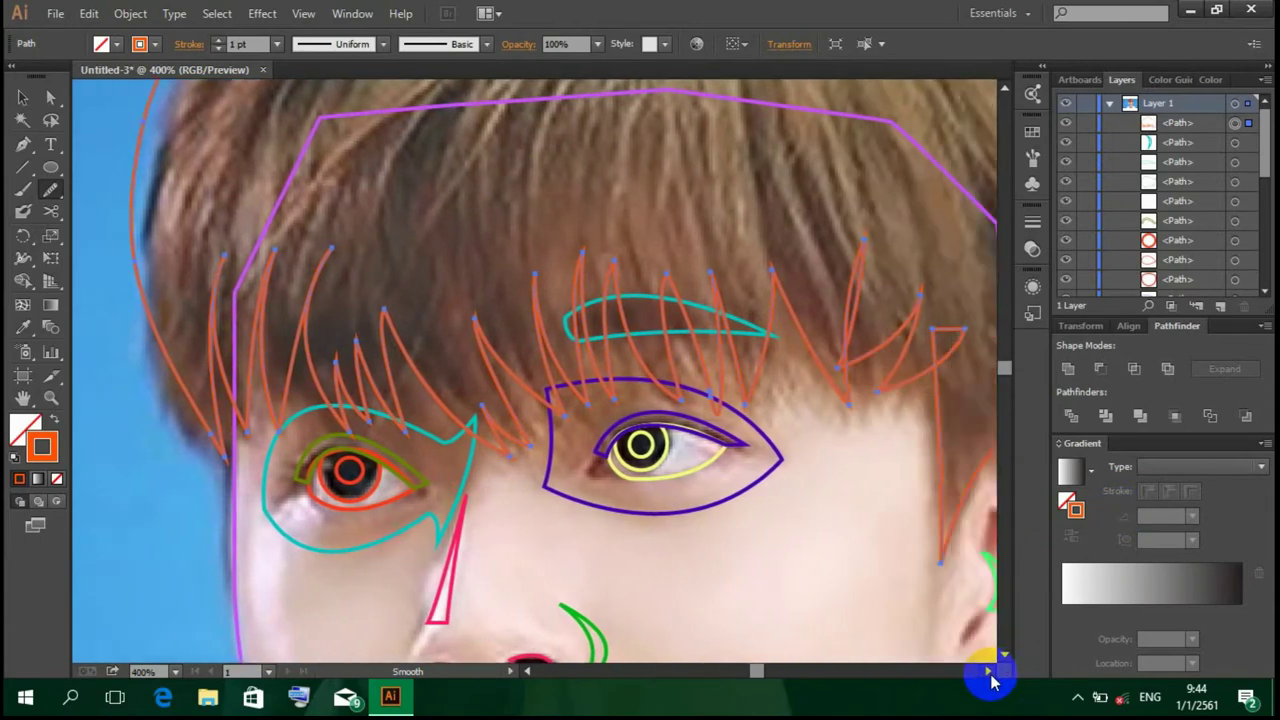
pyautogui.press('a')
pyautogui.scroll(-3, 770, 350)
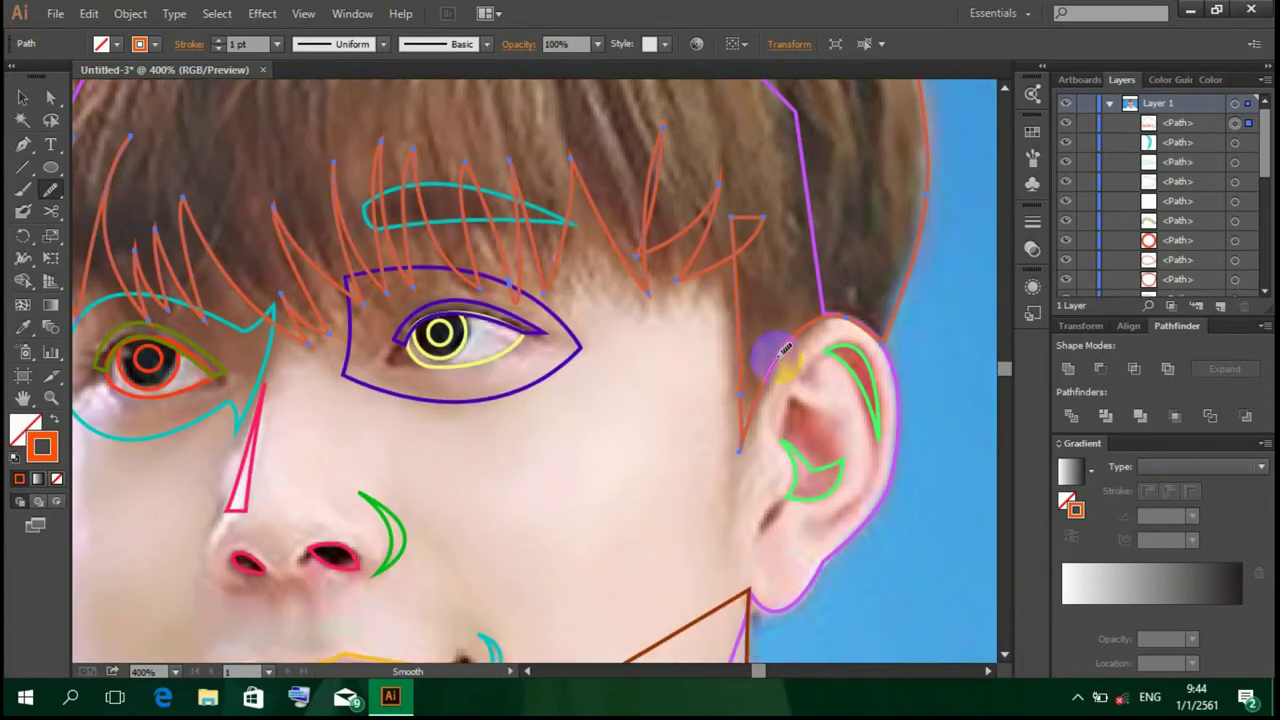
# Step: Deselect the traced paths, zoom out, and set the stroke colour to magenta
pyautogui.click(977, 481)
pyautogui.hotkey('ctrl', '-')
pyautogui.hotkey('ctrl', '-')
pyautogui.hotkey('ctrl', '-')
pyautogui.press('v')
pyautogui.scroll(-2, 764, 440)
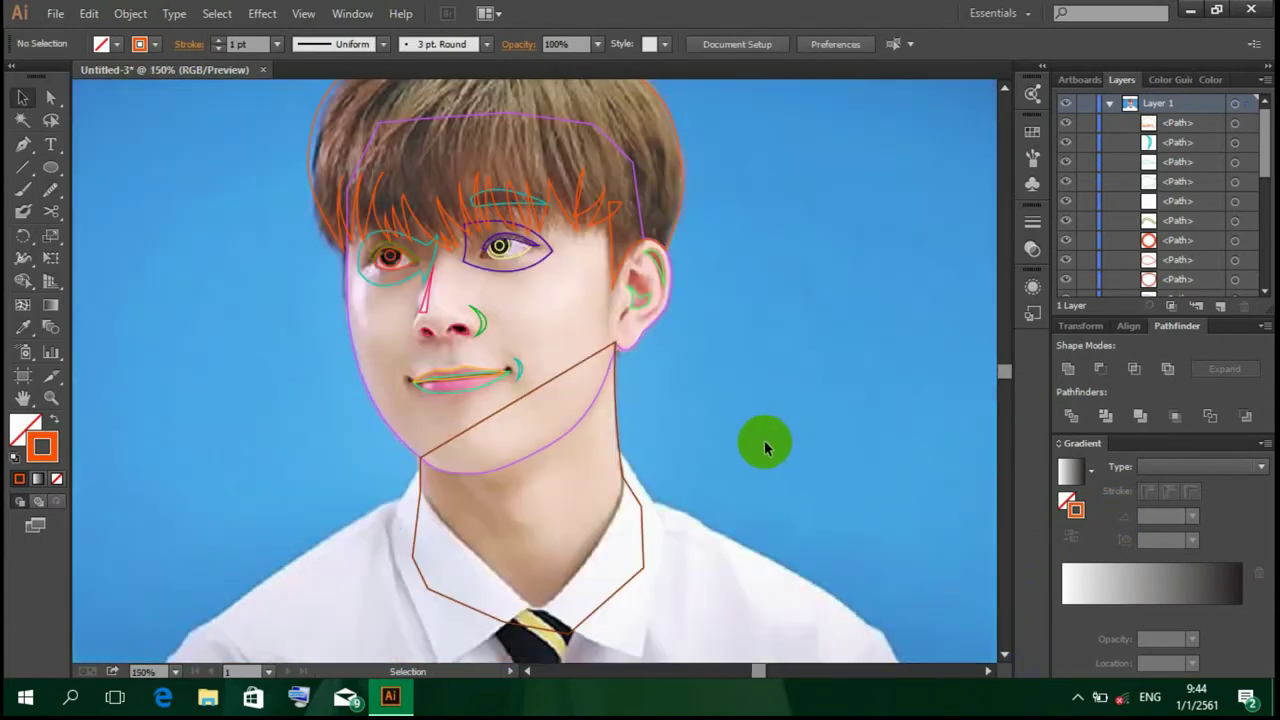
pyautogui.scroll(2, 764, 440)
pyautogui.scroll(-1, 763, 431)
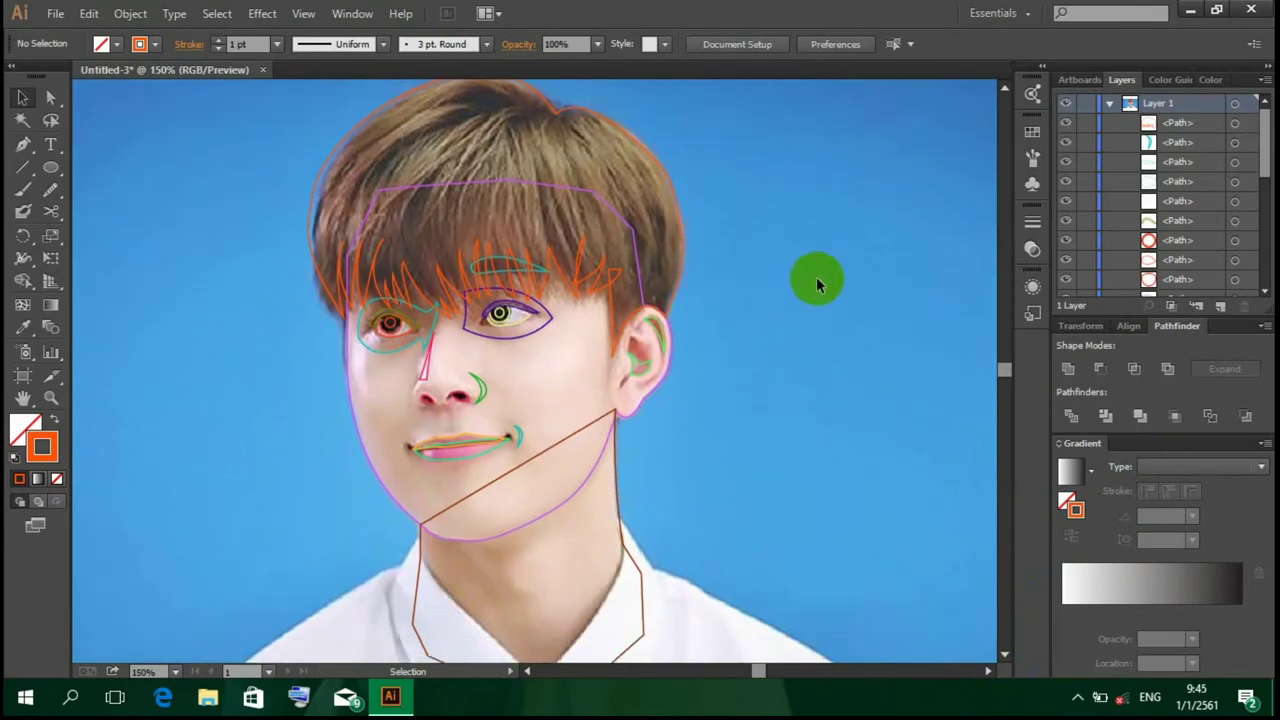
pyautogui.scroll(-4, 816, 276)
pyautogui.scroll(-1, 966, 331)
pyautogui.click(1222, 79)
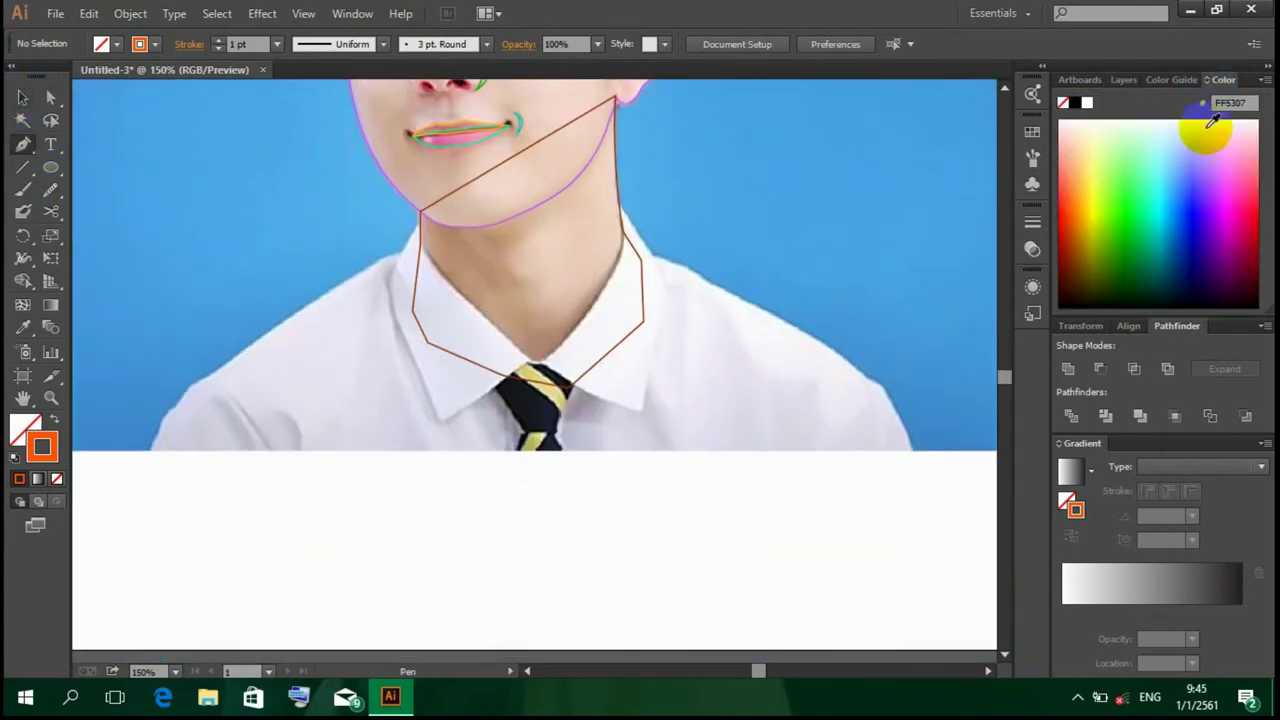
pyautogui.click(1220, 209)
# Step: Trace the shirt from the right neck edge down along the right shoulder
pyautogui.hotkey('ctrl', '+')
pyautogui.hotkey('ctrl', '+')
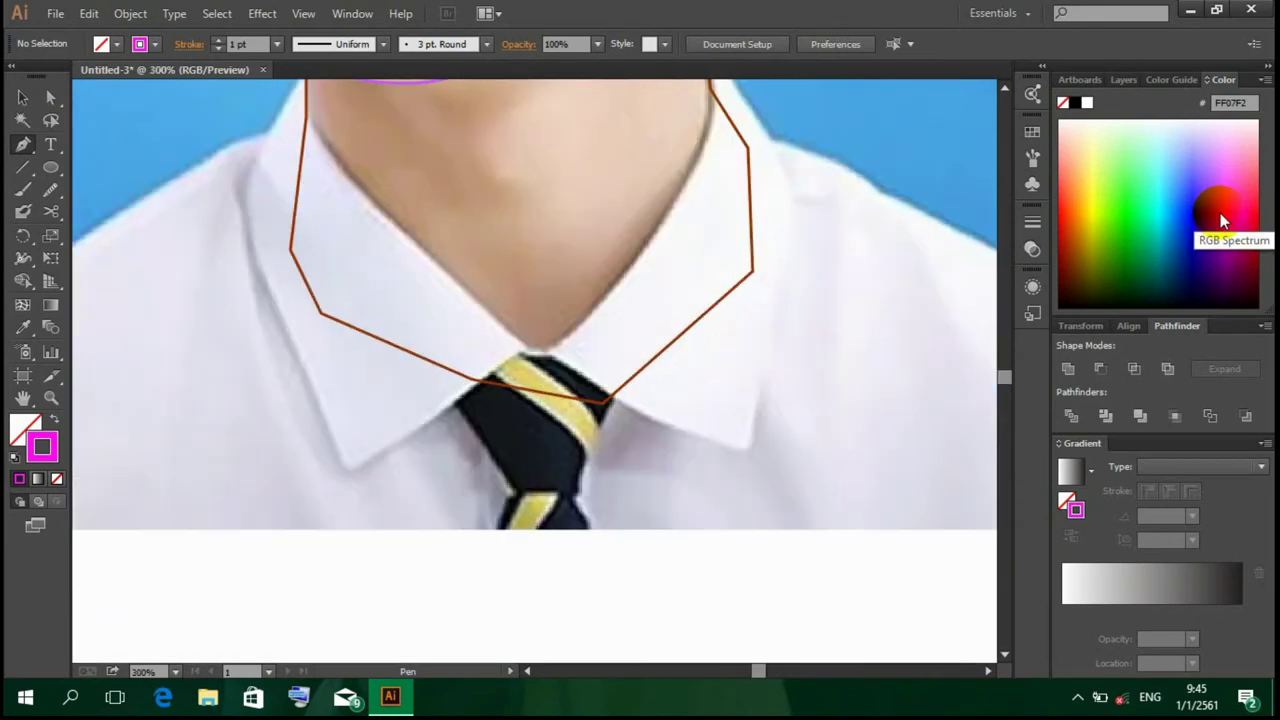
pyautogui.scroll(3, 898, 255)
pyautogui.click(705, 179)
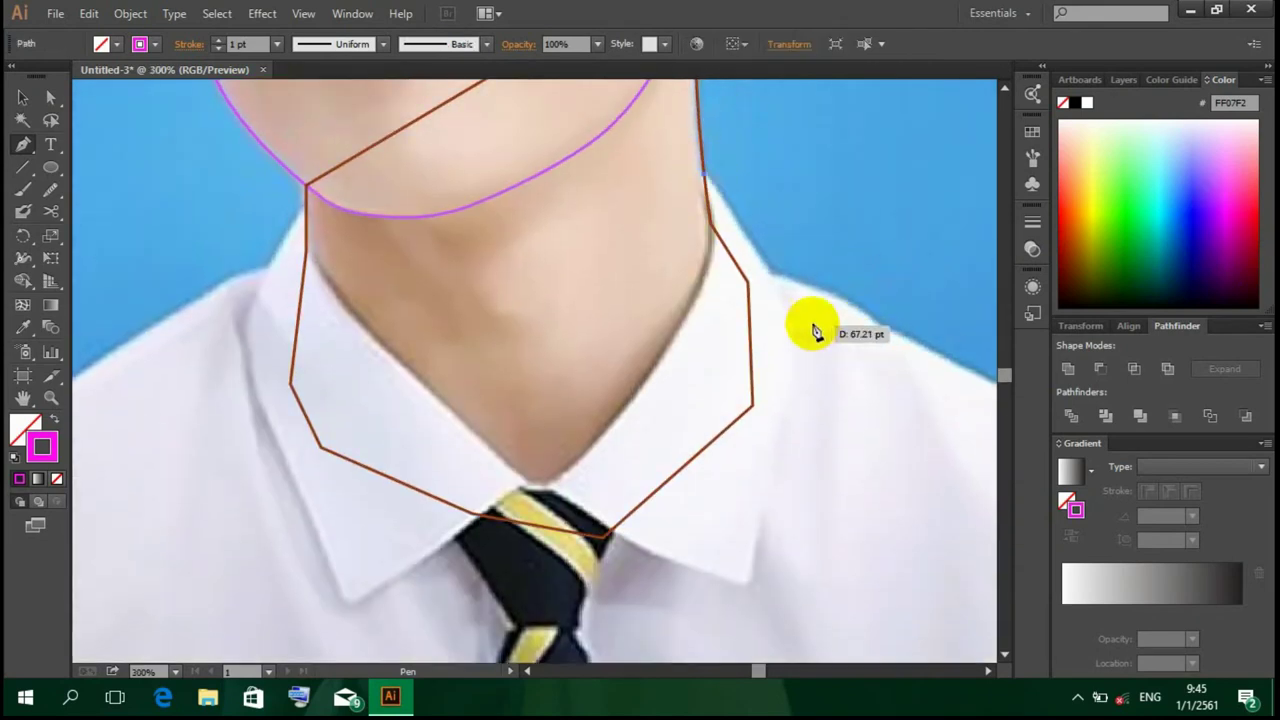
pyautogui.click(769, 272)
pyautogui.hscroll(5, 987, 680)
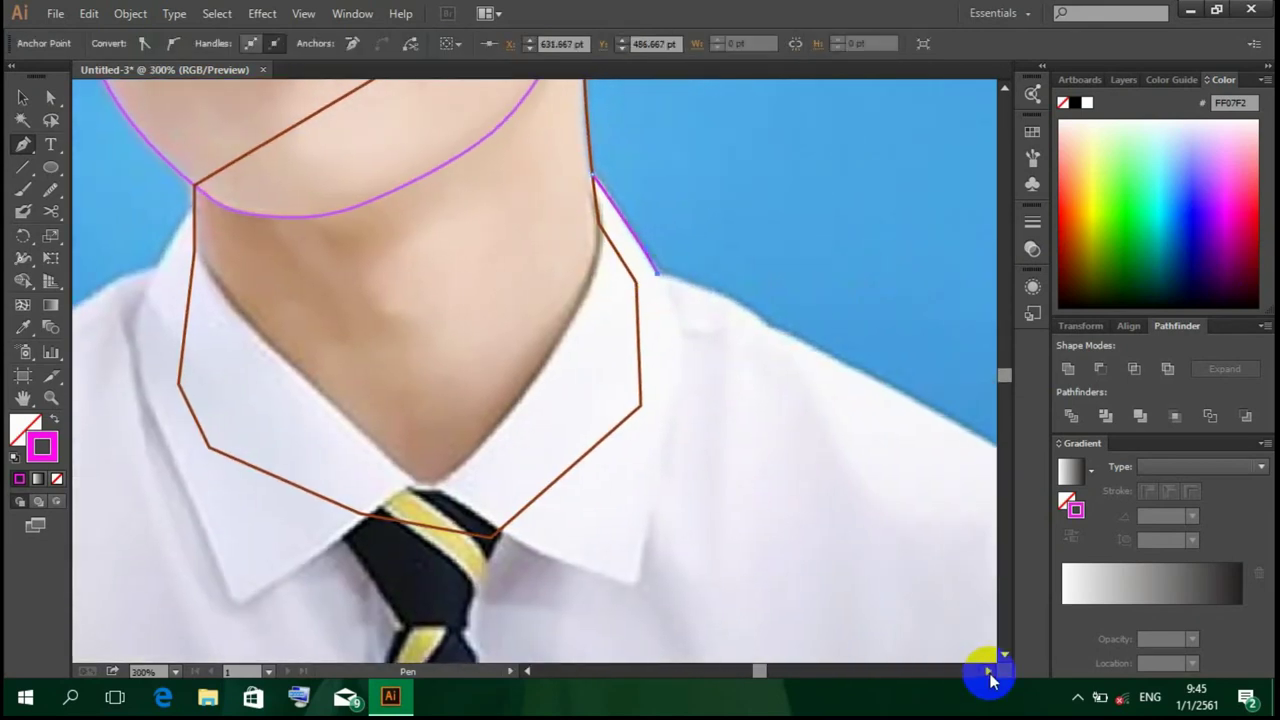
pyautogui.click(614, 316)
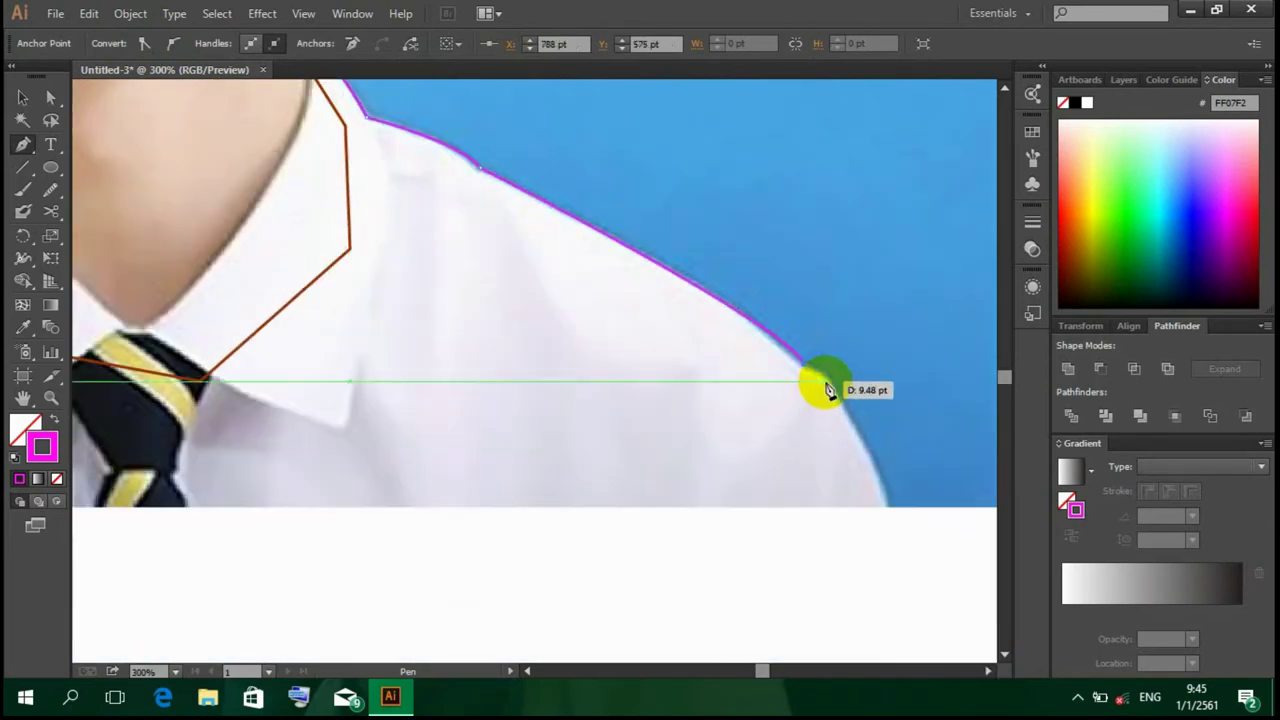
pyautogui.moveTo(935, 541); pyautogui.dragTo(836, 395)
pyautogui.click(825, 377)
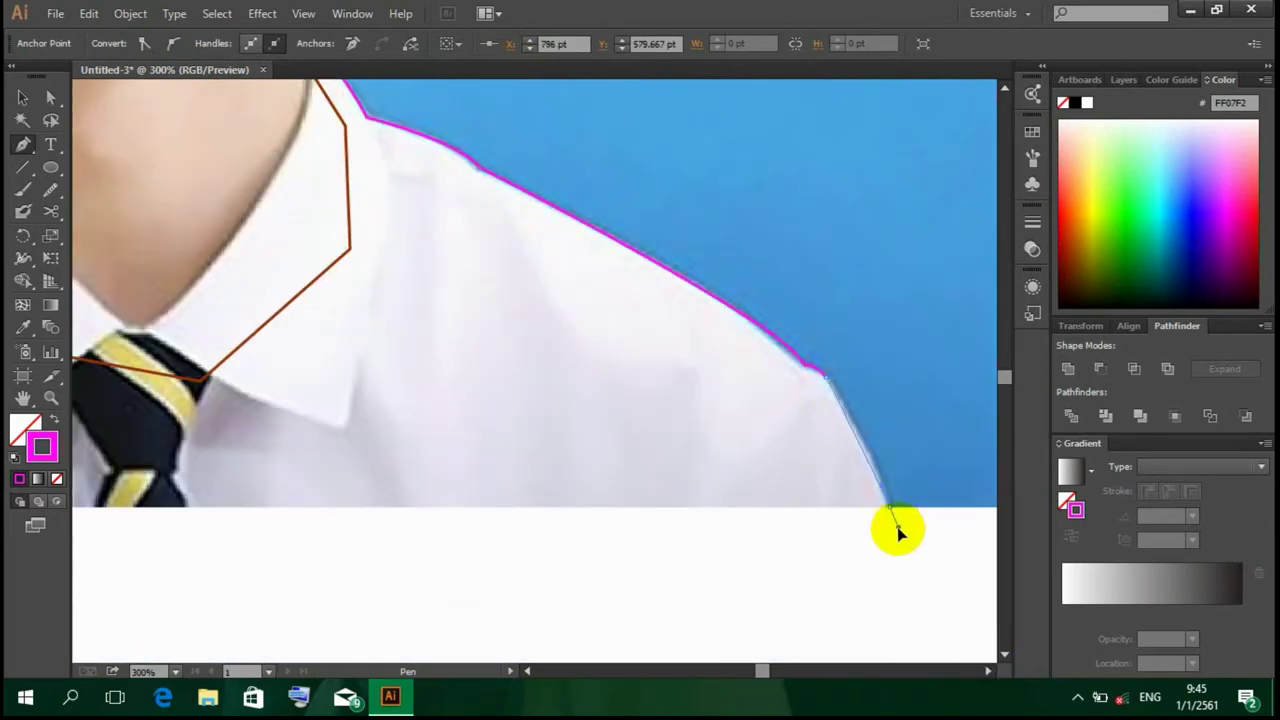
pyautogui.moveTo(887, 507); pyautogui.dragTo(817, 532)
# Step: Run the shirt outline along the bottom edge and up the left shoulder to the neck
pyautogui.click(330, 507)
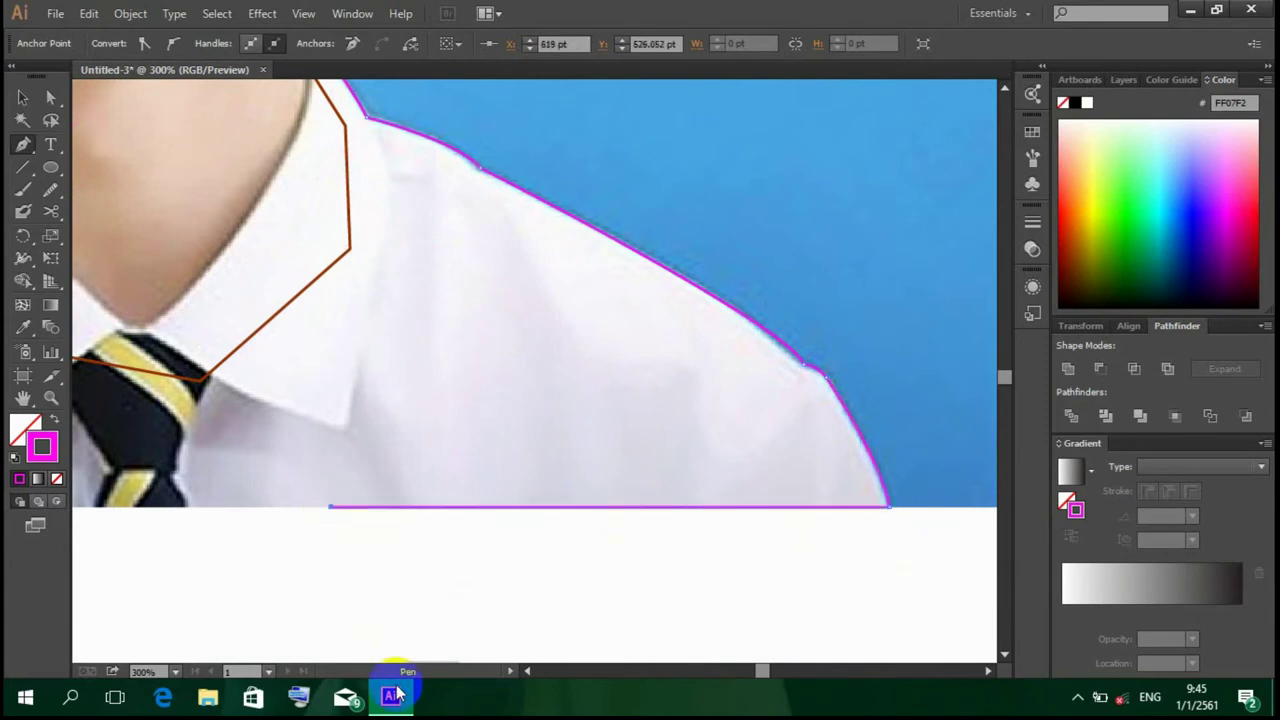
pyautogui.click(527, 671)
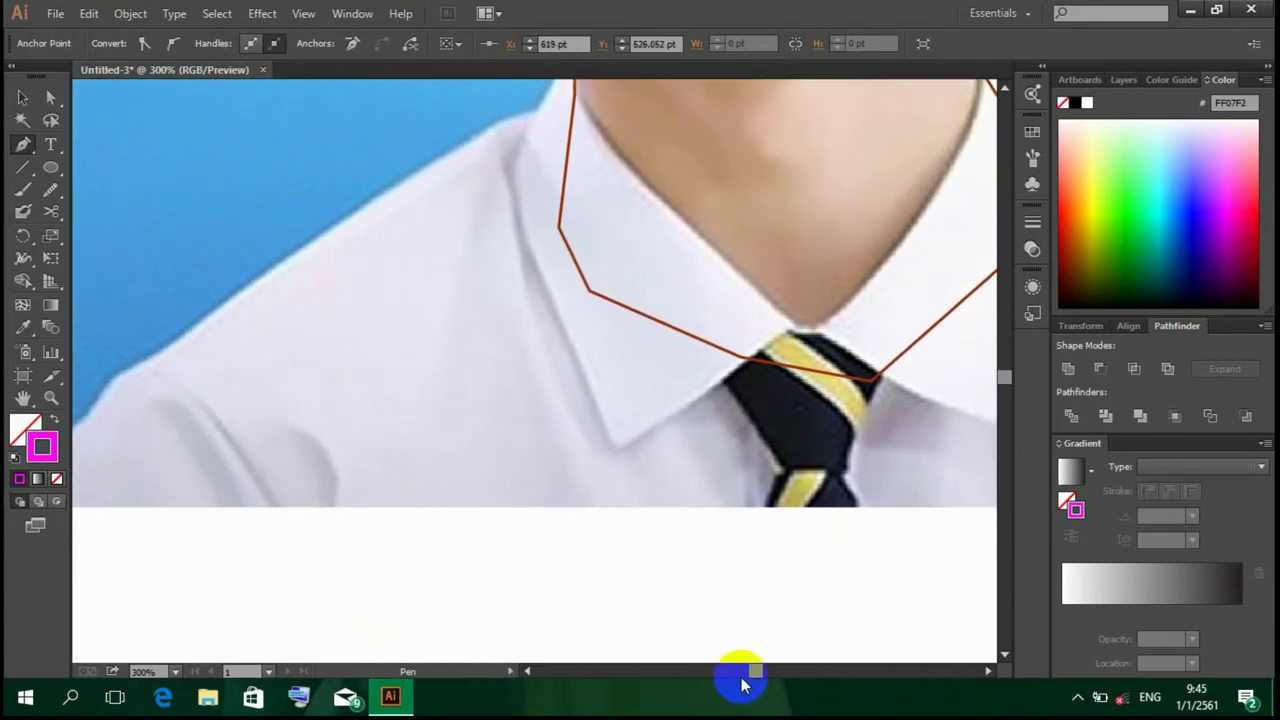
pyautogui.click(523, 671)
pyautogui.click(171, 507)
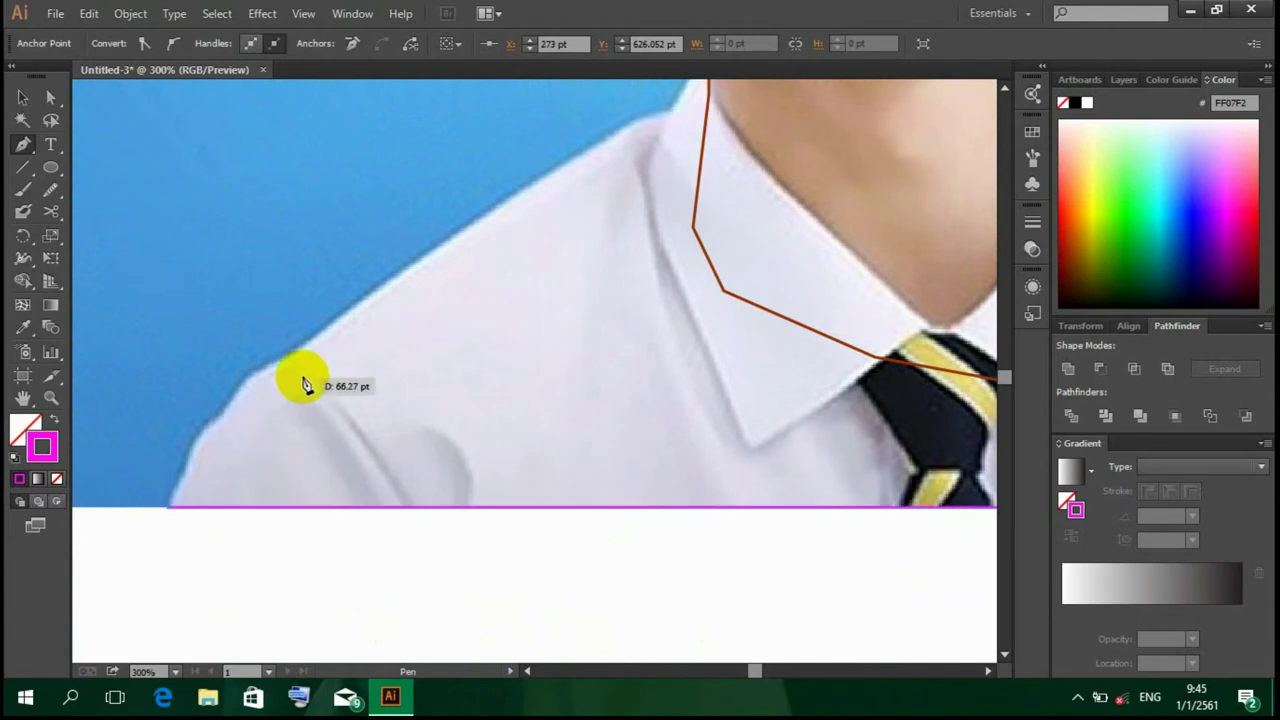
pyautogui.moveTo(246, 380); pyautogui.dragTo(264, 384)
pyautogui.scroll(2, 257, 378)
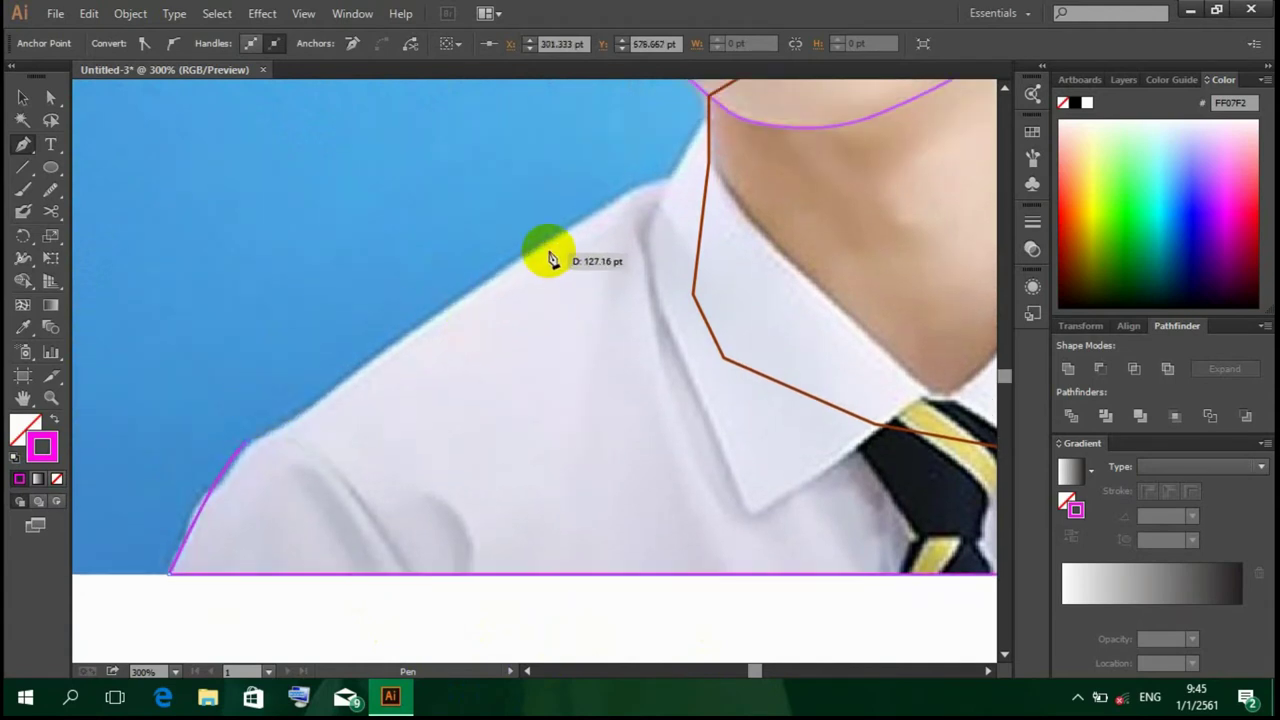
pyautogui.moveTo(542, 247); pyautogui.dragTo(575, 230)
pyautogui.scroll(2, 560, 290)
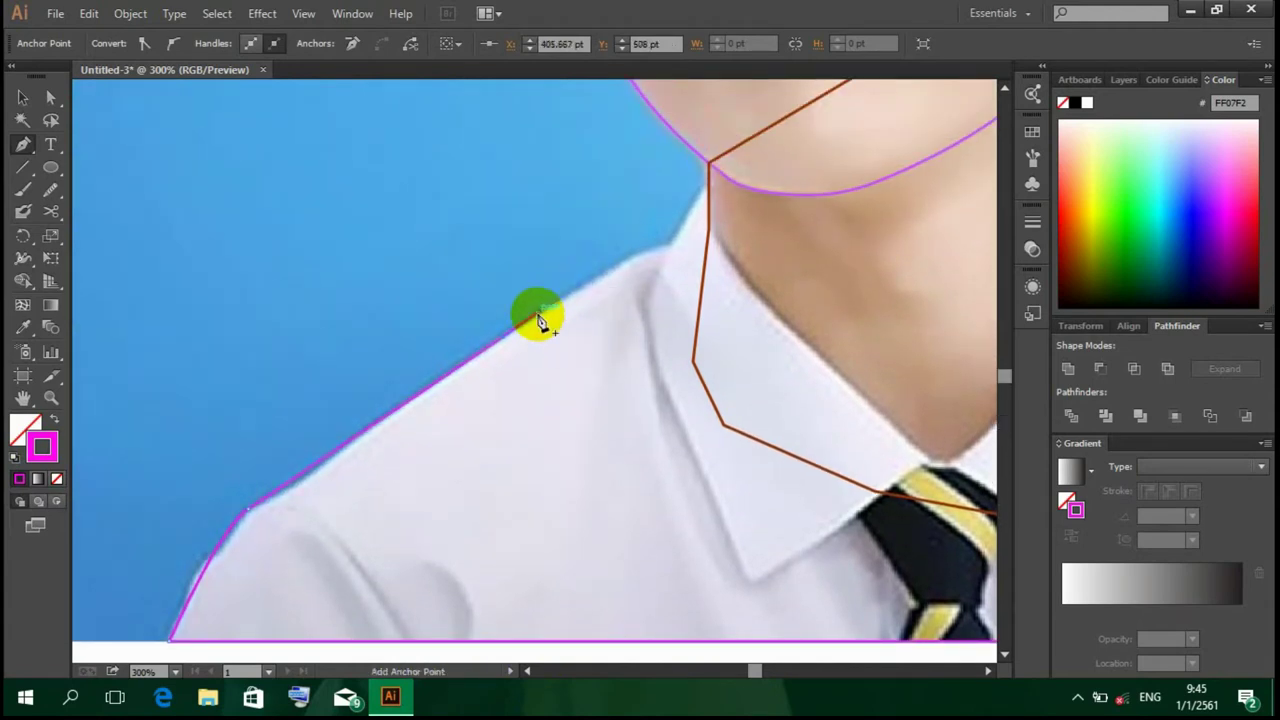
pyautogui.click(537, 314)
pyautogui.moveTo(684, 264); pyautogui.dragTo(690, 240)
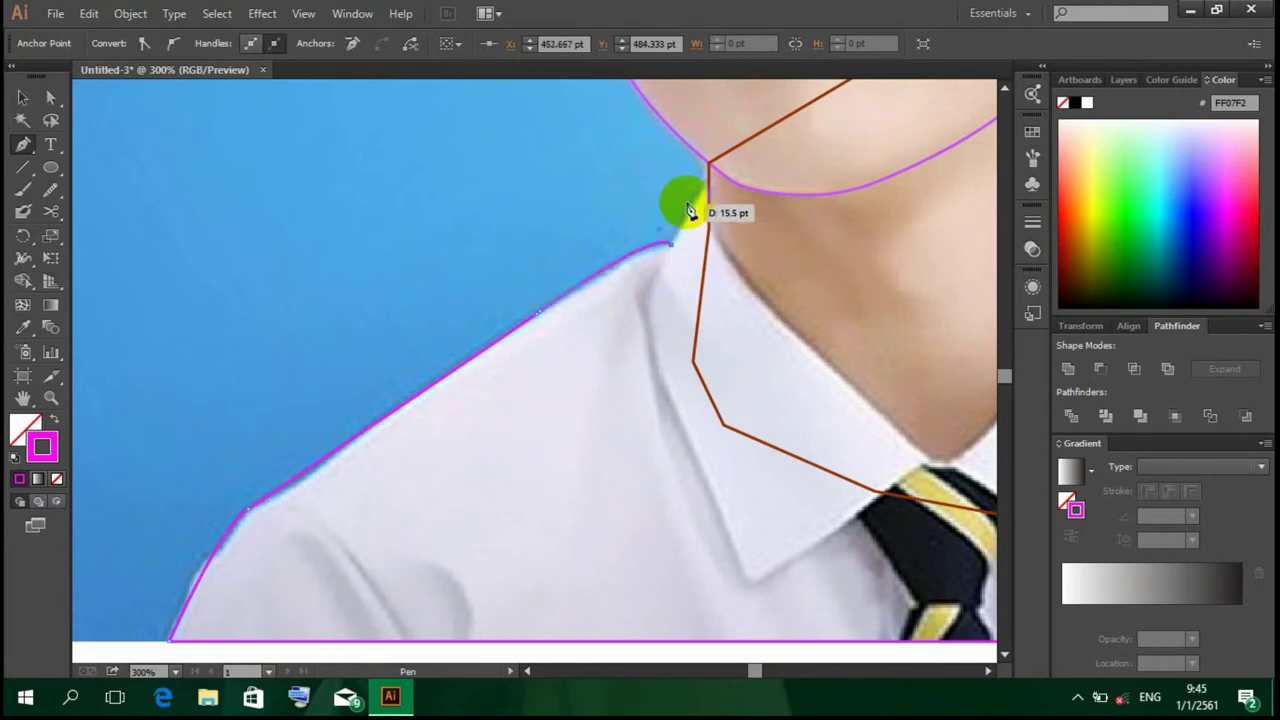
pyautogui.moveTo(716, 176)
pyautogui.mouseDown()
pyautogui.moveTo(752, 290)
pyautogui.moveTo(772, 462)
pyautogui.moveTo(908, 505)
pyautogui.moveTo(943, 491)
pyautogui.moveTo(891, 550)
pyautogui.mouseUp()
# Step: Curve the neck opening from the left neck anchor to the tie knot and up to the right neck edge
pyautogui.moveTo(550, 176)
pyautogui.mouseDown()
pyautogui.moveTo(534, 194)
pyautogui.moveTo(557, 190)
pyautogui.moveTo(543, 200)
pyautogui.mouseUp()
pyautogui.click(790, 468)
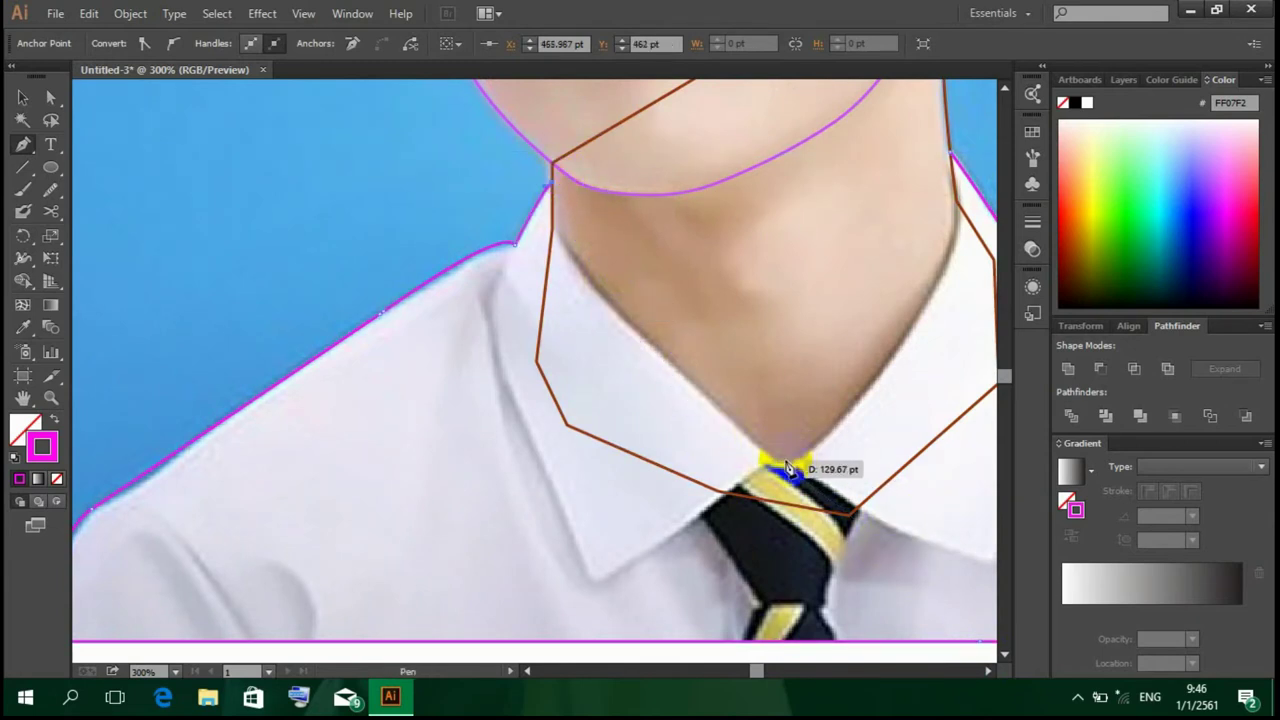
pyautogui.moveTo(781, 467)
pyautogui.mouseDown()
pyautogui.moveTo(886, 494)
pyautogui.moveTo(931, 523)
pyautogui.moveTo(906, 586)
pyautogui.mouseUp()
pyautogui.hotkey('ctrl', 'z')
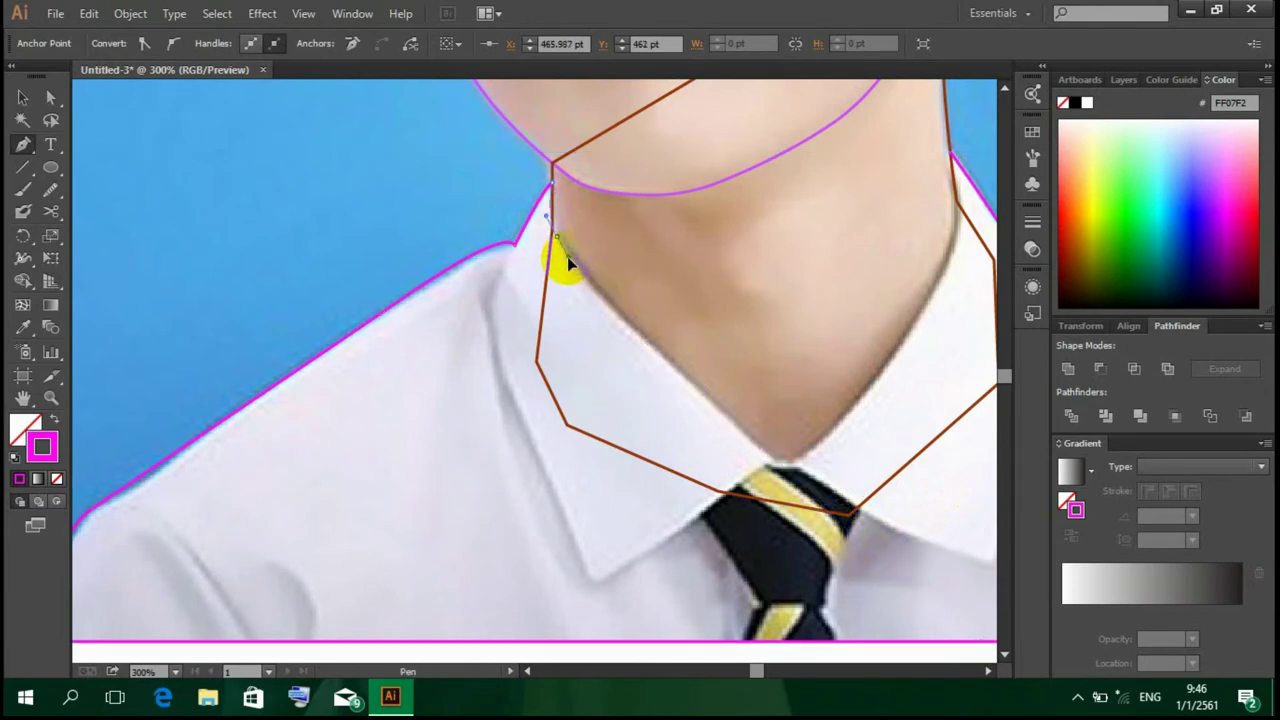
pyautogui.moveTo(767, 455); pyautogui.dragTo(876, 540)
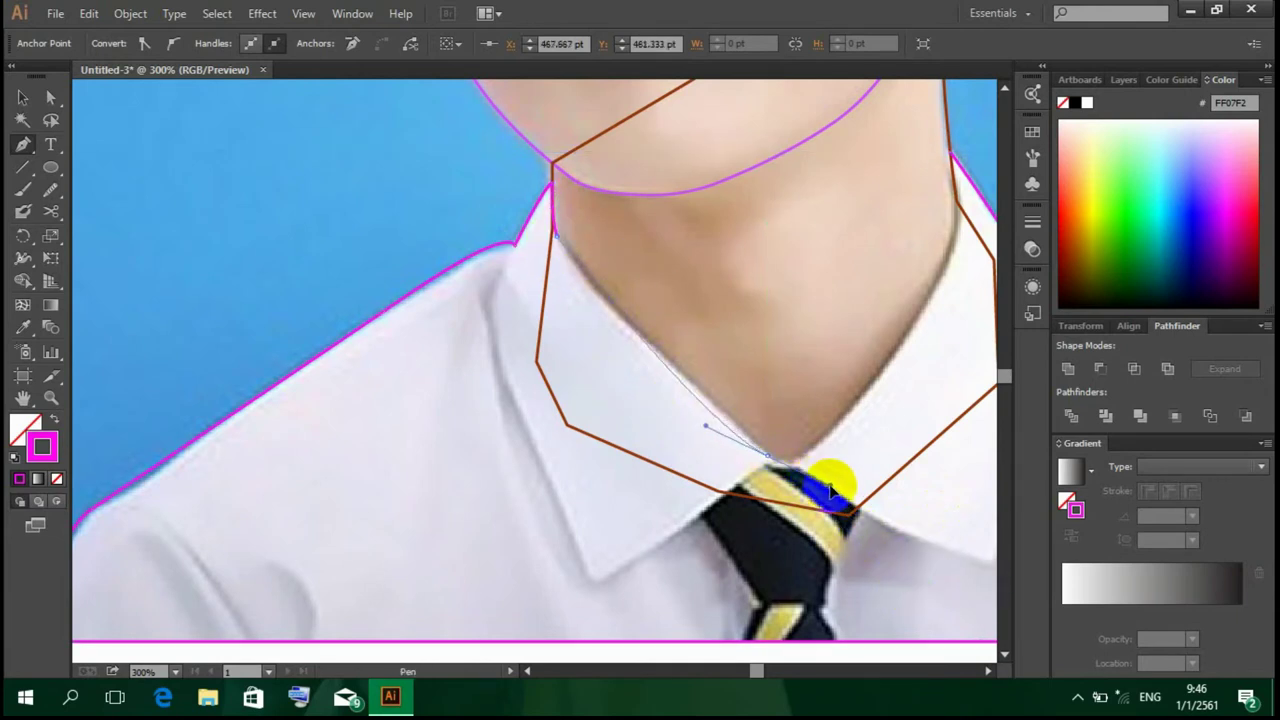
pyautogui.moveTo(767, 456); pyautogui.dragTo(815, 458)
pyautogui.moveTo(956, 228); pyautogui.dragTo(968, 236)
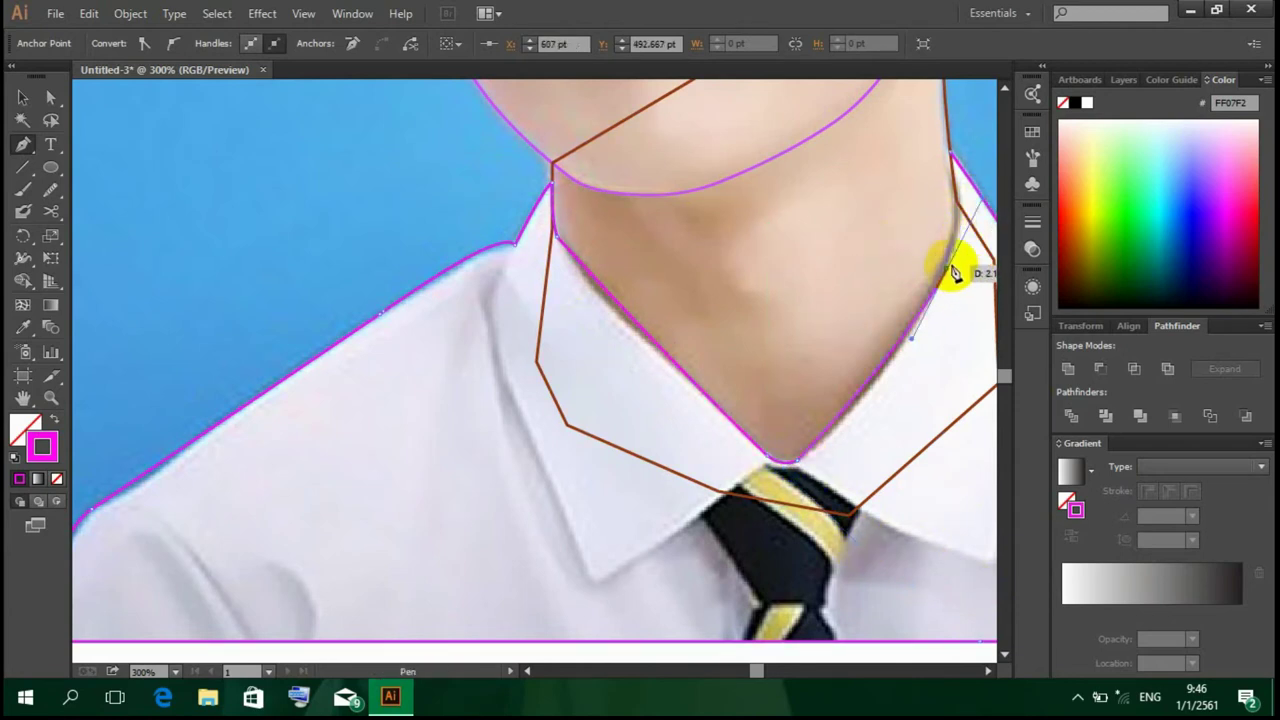
pyautogui.scroll(2, 950, 275)
pyautogui.moveTo(960, 265); pyautogui.dragTo(952, 228)
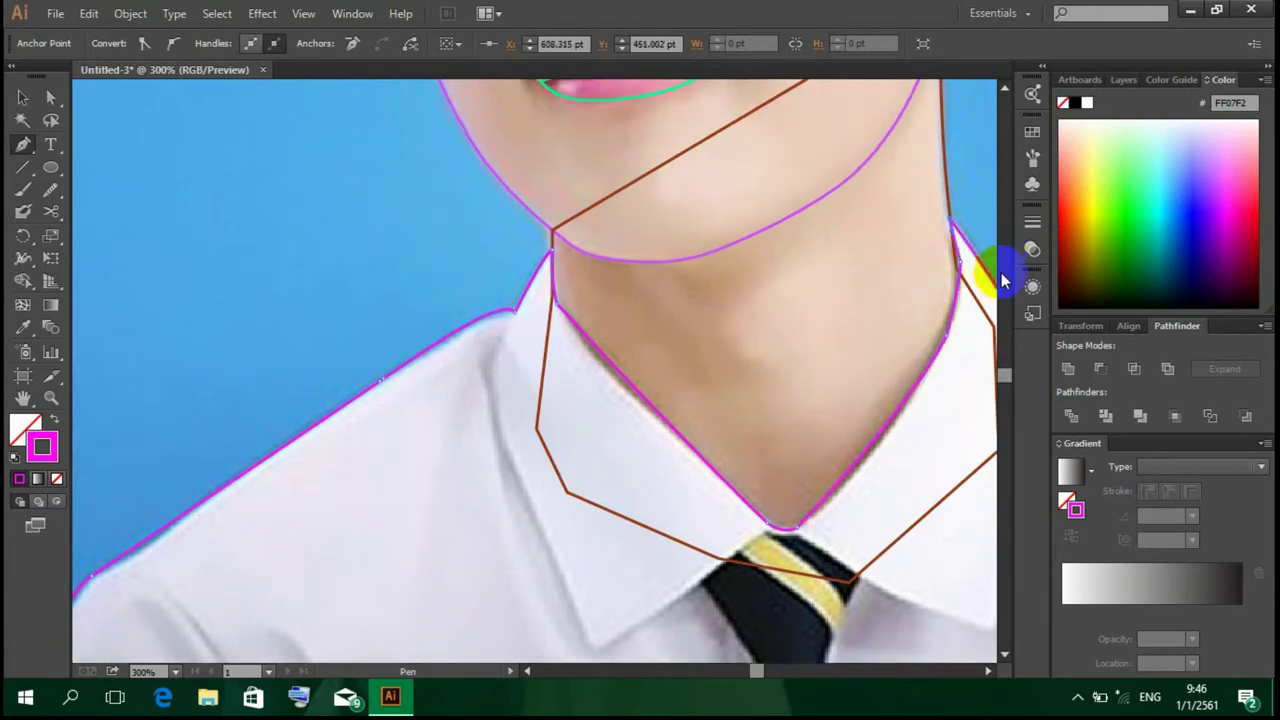
pyautogui.scroll(-2, 985, 280)
pyautogui.press('v')
pyautogui.scroll(-4, 930, 345)
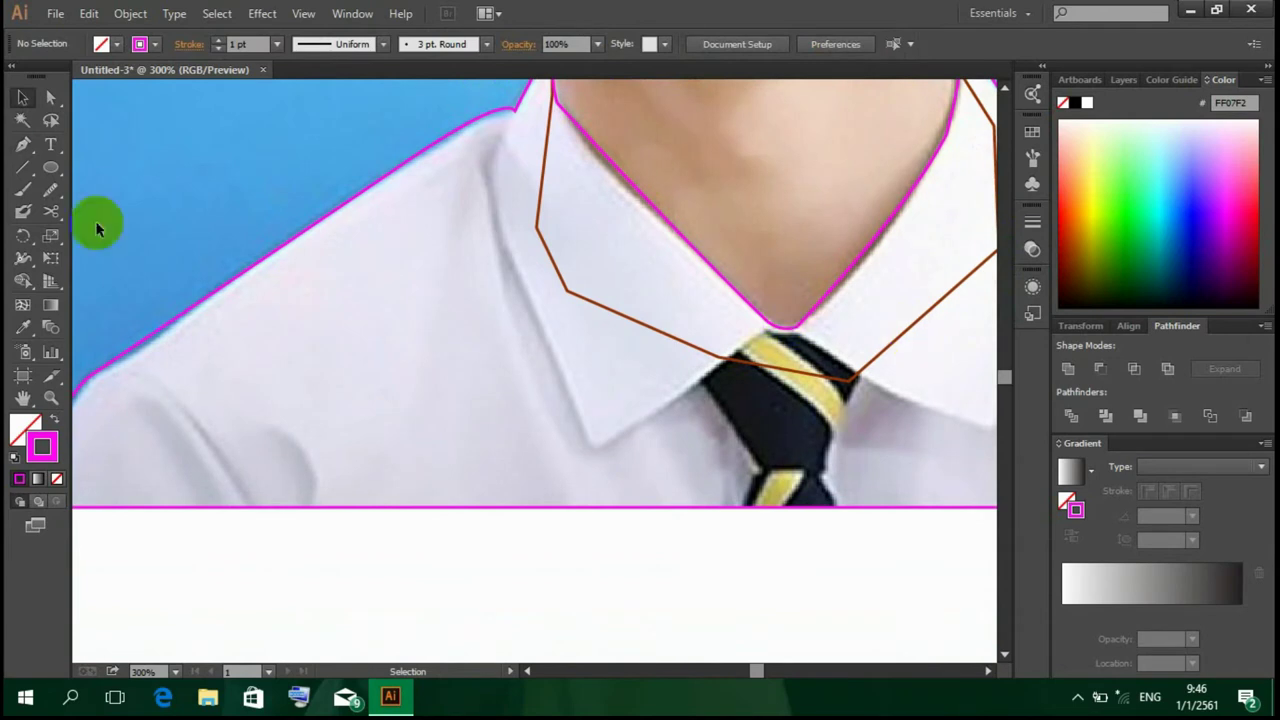
# Step: Trace the left collar flap from its outer edge to the tip and across to the tie
pyautogui.click(23, 143)
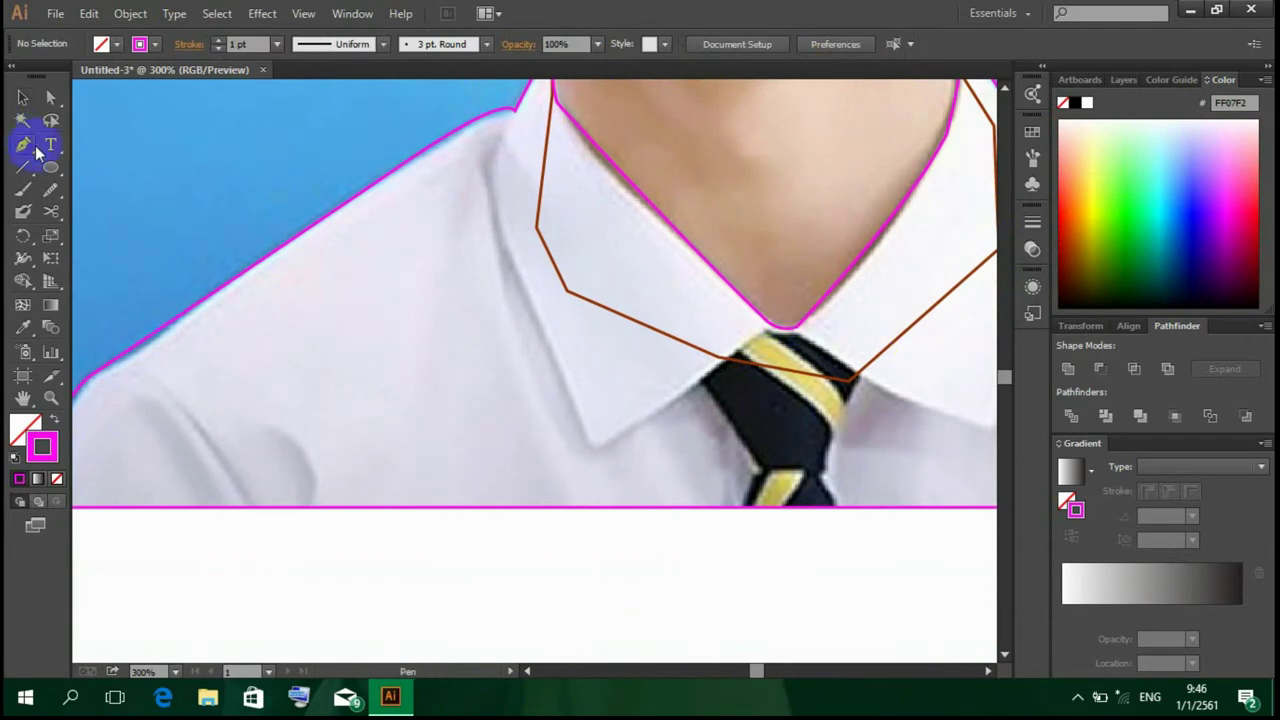
pyautogui.click(500, 234)
pyautogui.moveTo(590, 449); pyautogui.dragTo(600, 484)
pyautogui.moveTo(686, 392); pyautogui.dragTo(708, 390)
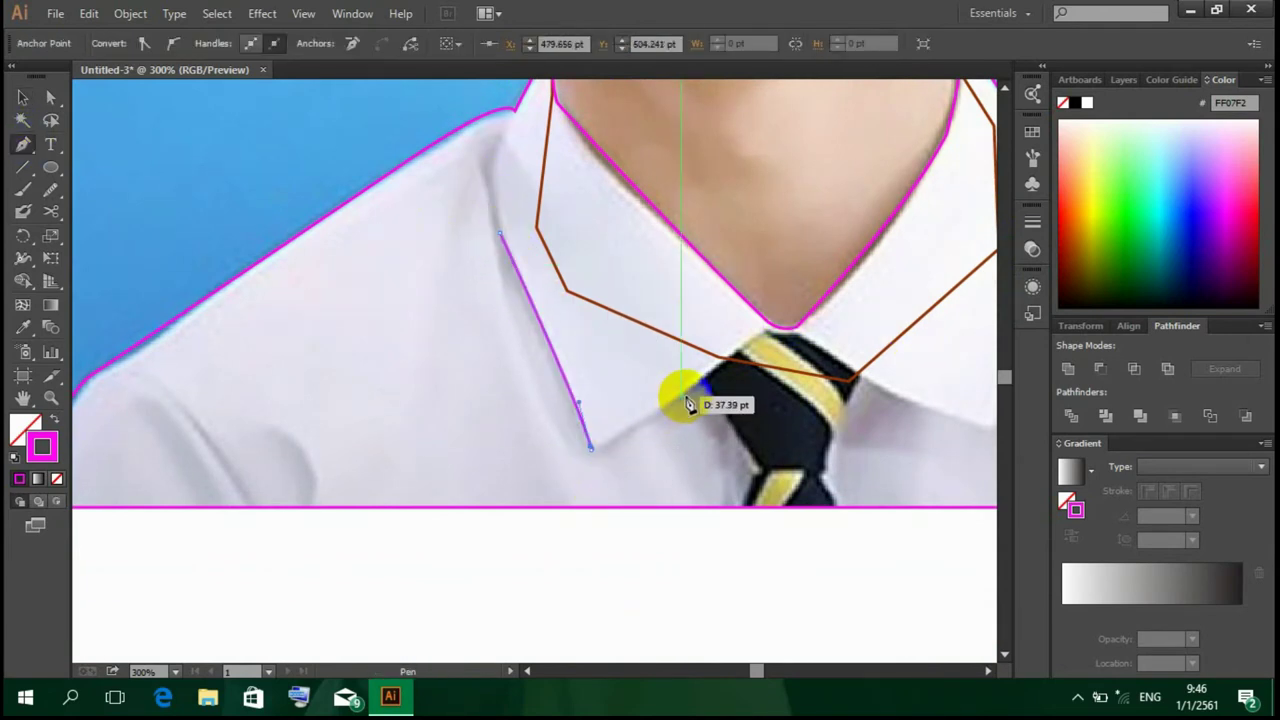
pyautogui.hotkey('ctrl', 'z')
pyautogui.click(590, 449)
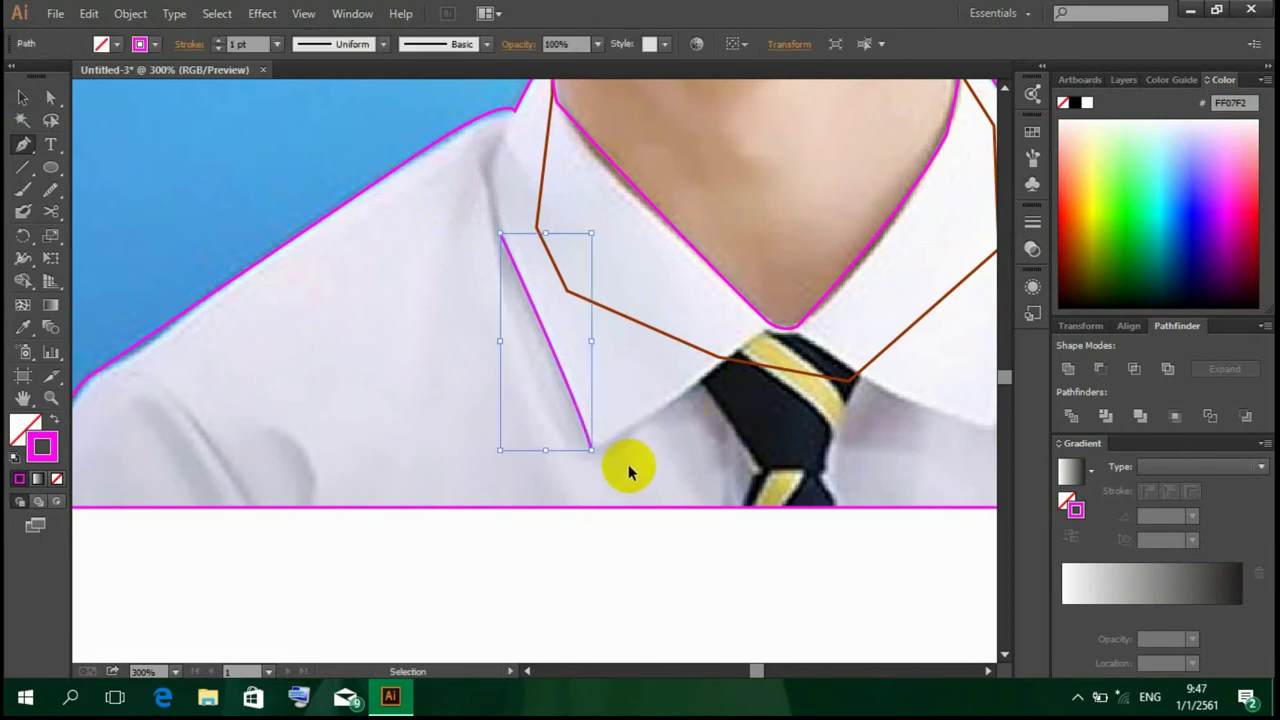
pyautogui.hotkey('ctrl', 'z')
pyautogui.click(590, 448)
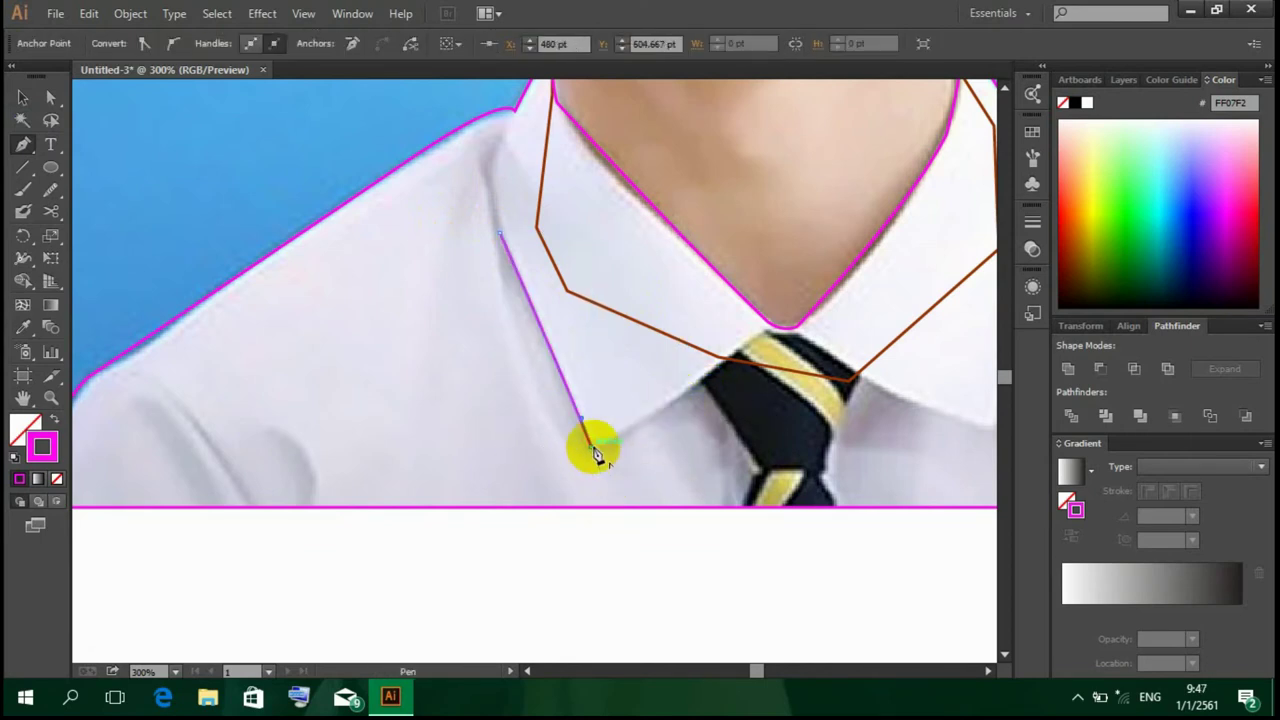
pyautogui.click(695, 392)
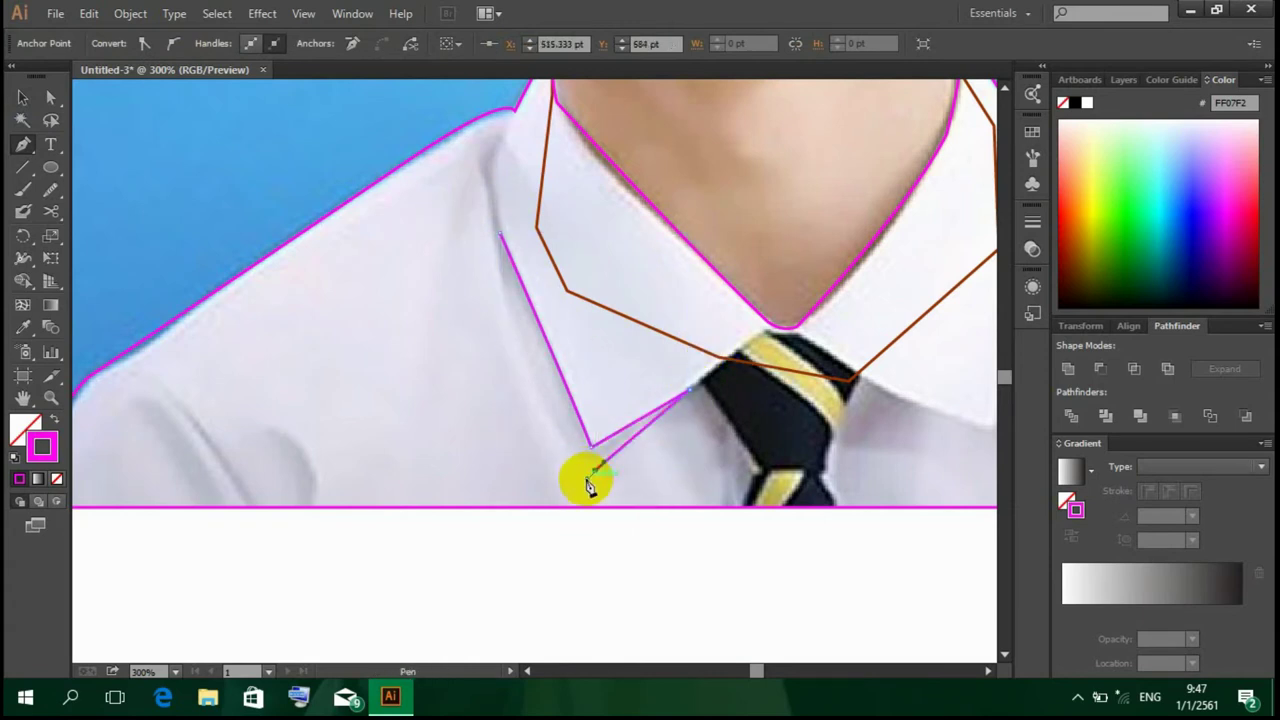
pyautogui.click(595, 467)
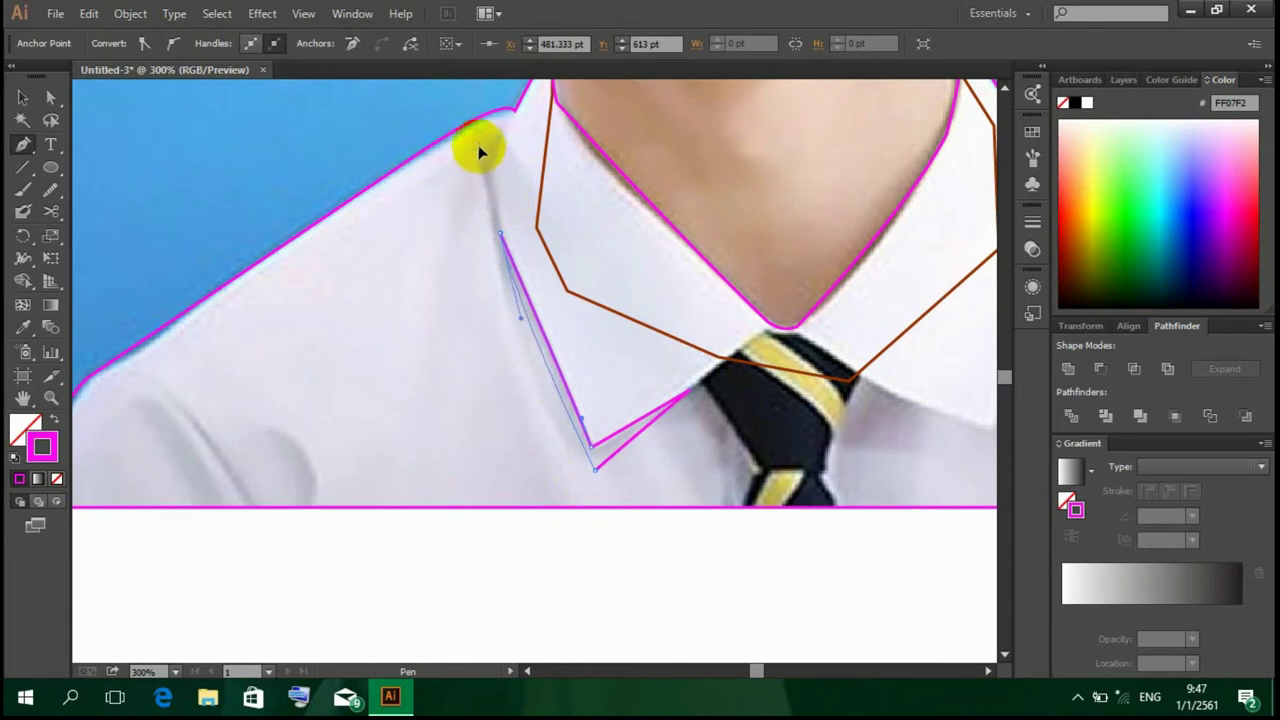
pyautogui.press('v')
pyautogui.click(428, 366)
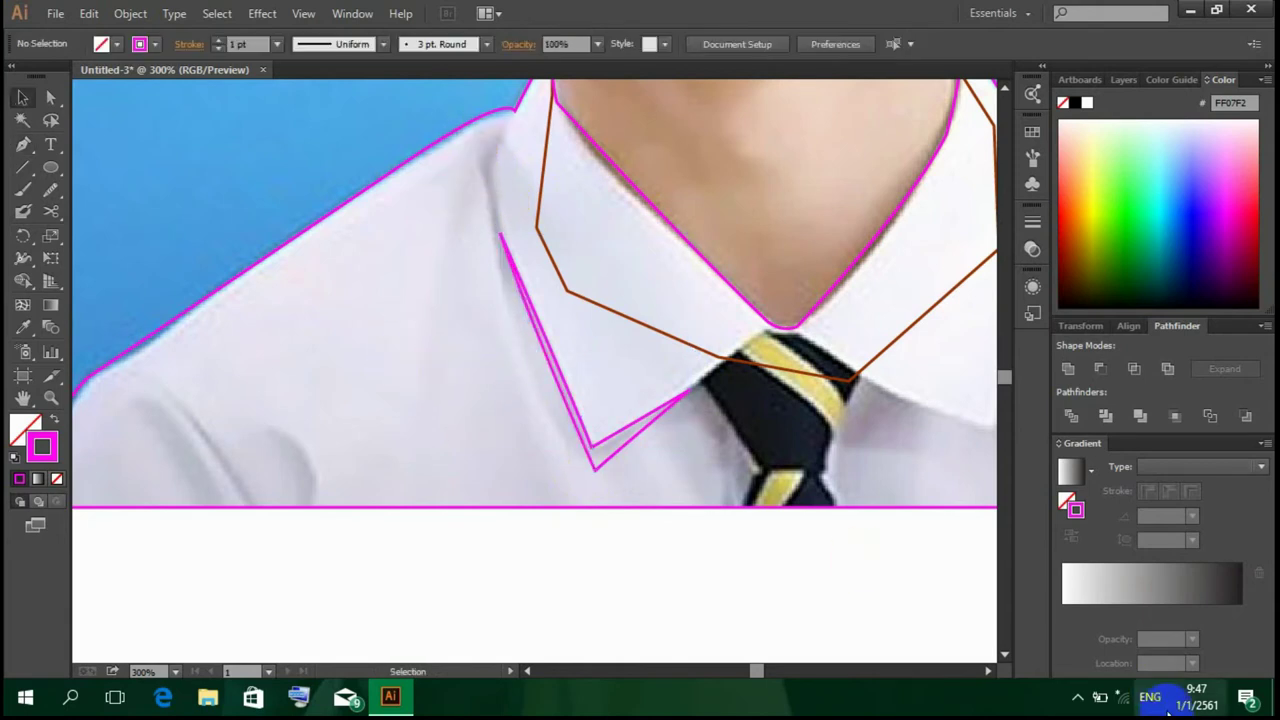
# Step: Trace the right collar from the tie point out to its tip and up its edge
pyautogui.click(988, 671)
pyautogui.press('p')
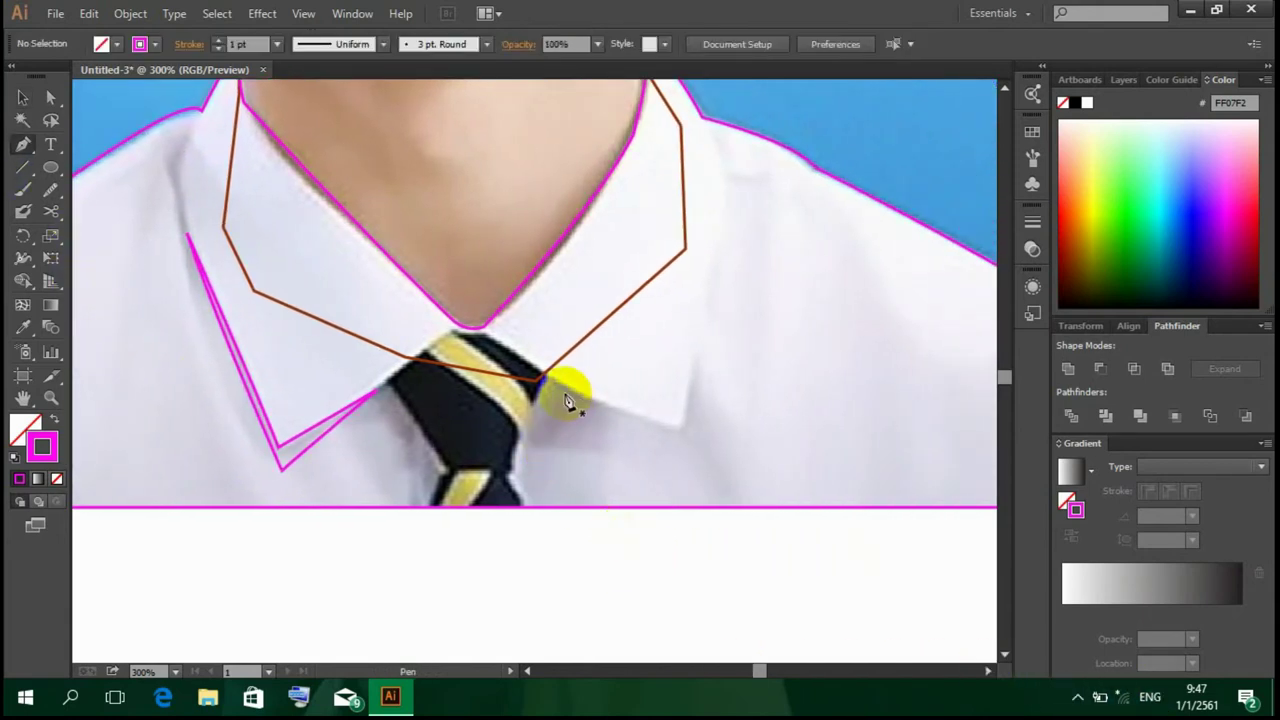
pyautogui.click(541, 380)
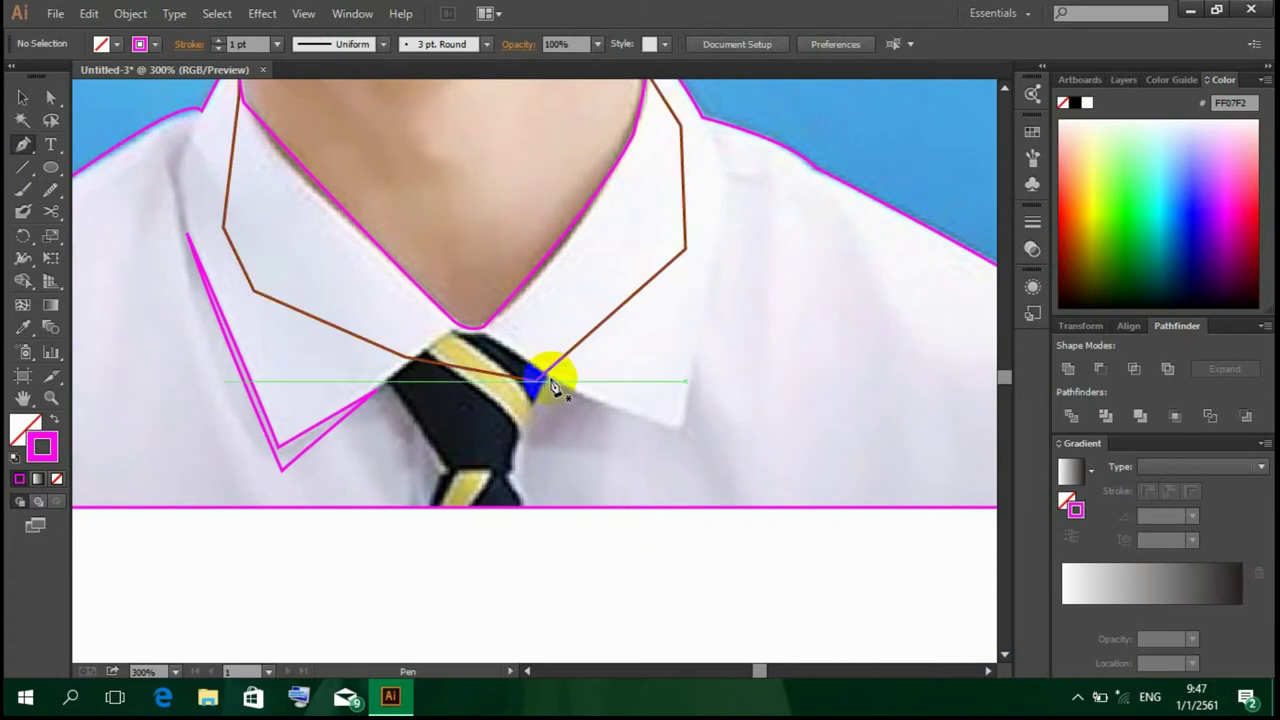
pyautogui.click(680, 428)
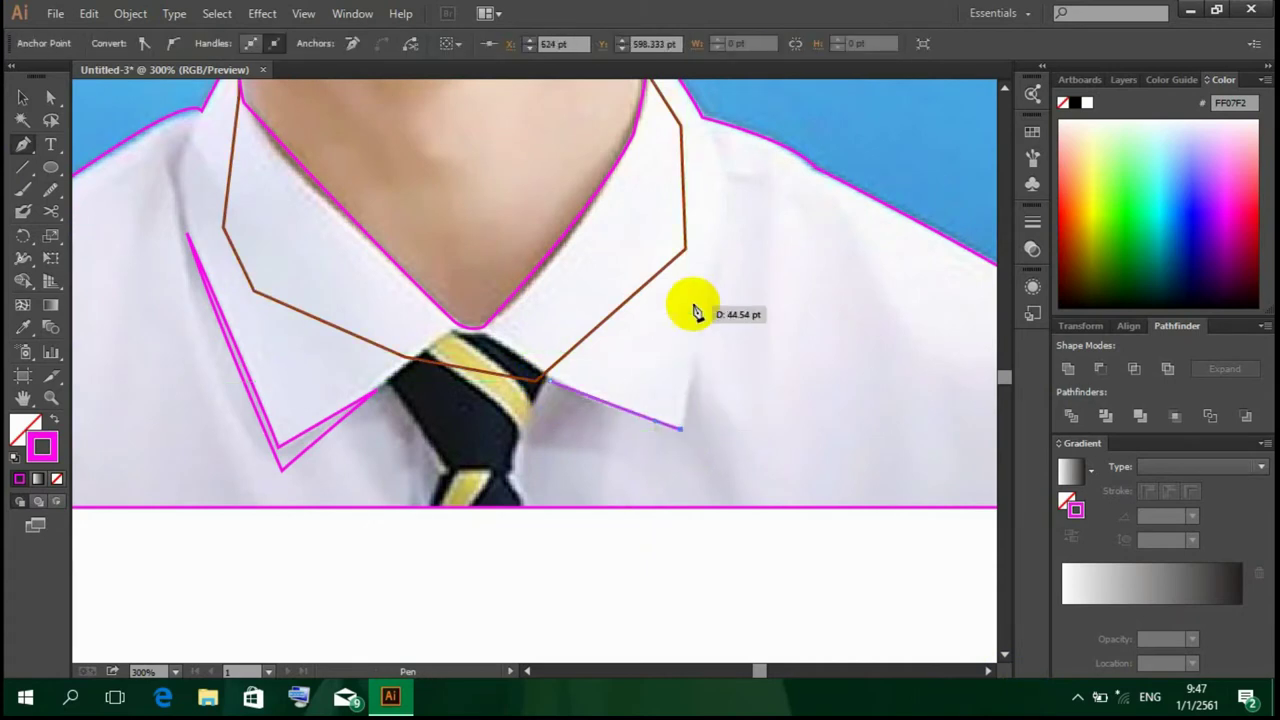
pyautogui.click(714, 261)
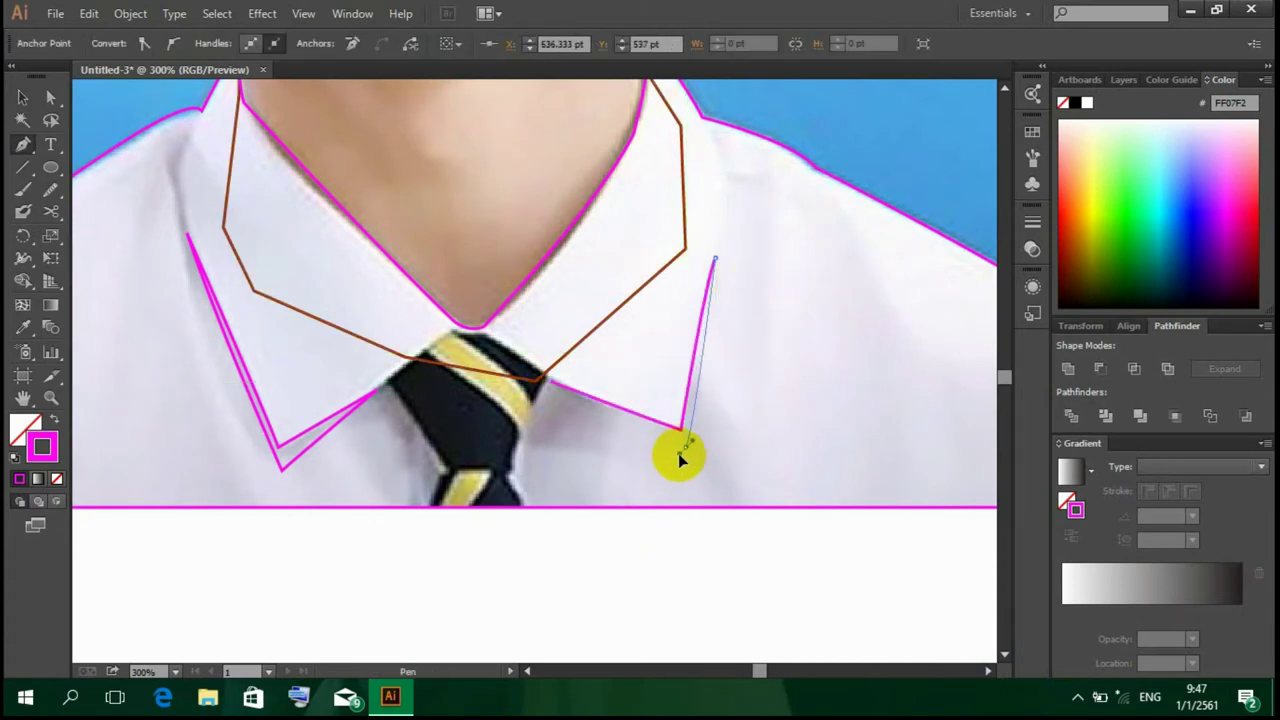
pyautogui.click(685, 447)
pyautogui.moveTo(541, 380); pyautogui.dragTo(555, 392)
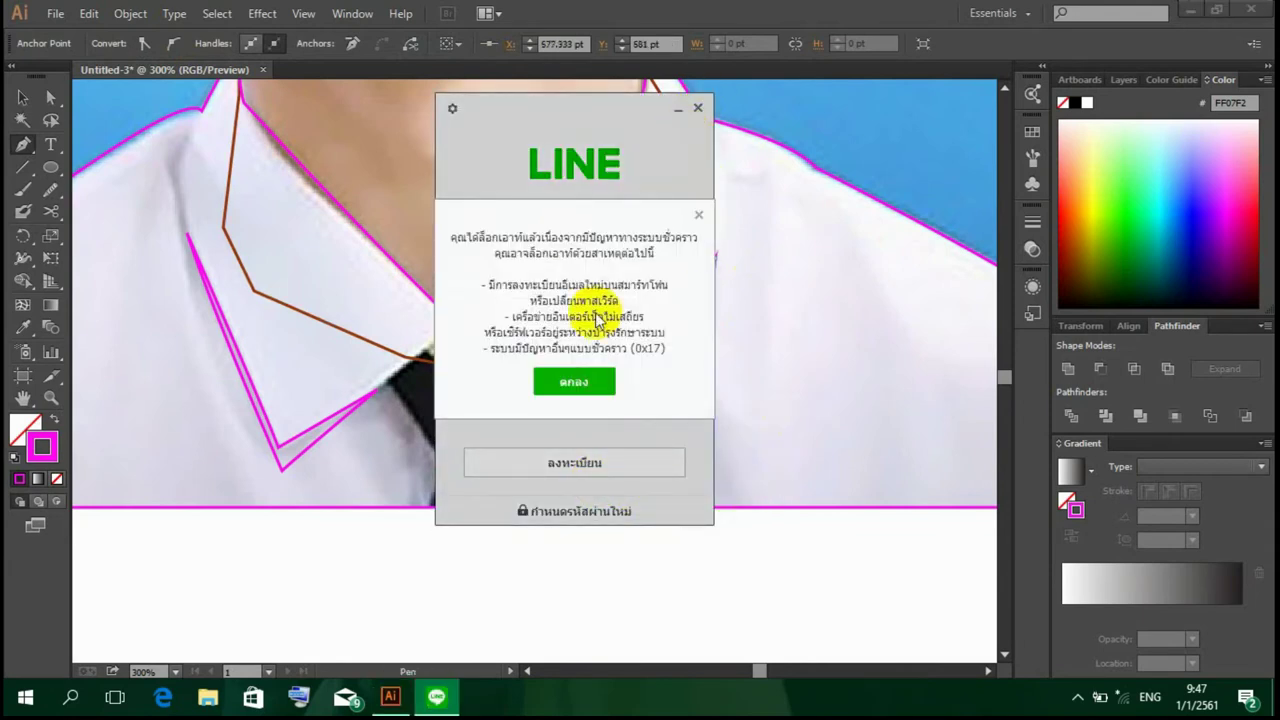
# Step: Dismiss the chat app's error, close the right collar path, and set the stroke to cyan-green
pyautogui.click(574, 381)
pyautogui.click(697, 108)
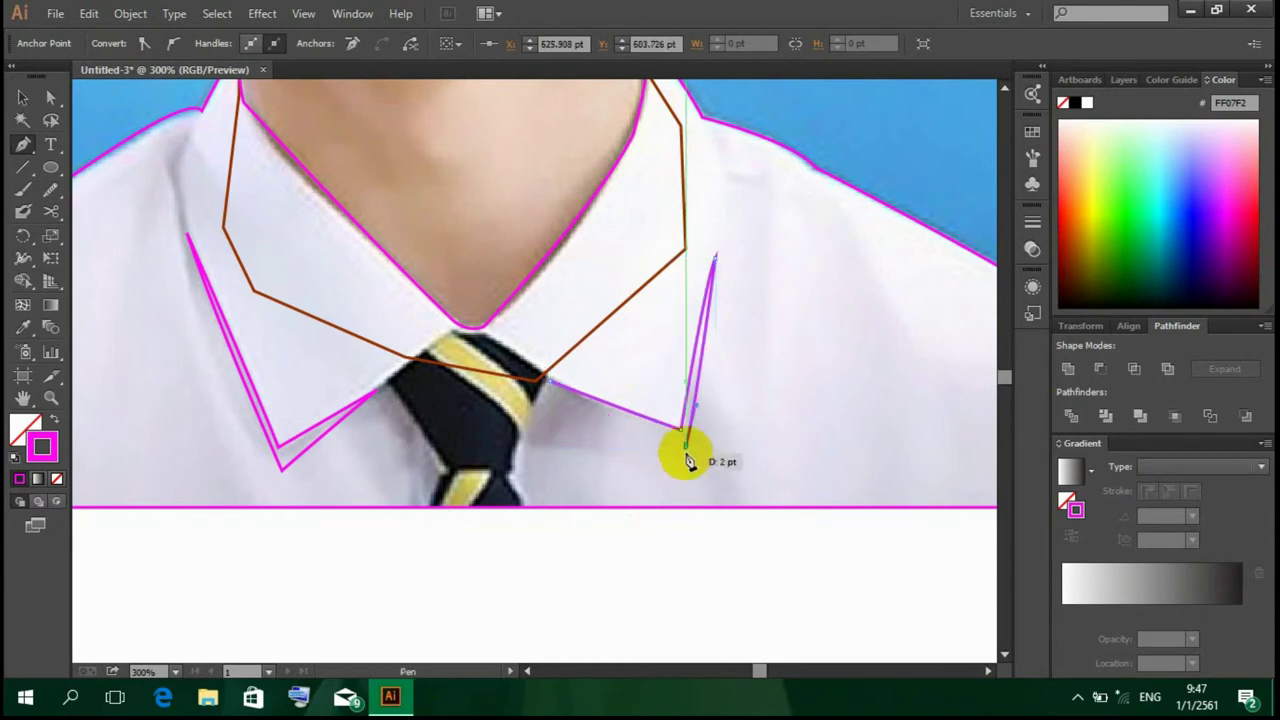
pyautogui.moveTo(537, 380)
pyautogui.mouseDown()
pyautogui.moveTo(557, 390)
pyautogui.moveTo(543, 366)
pyautogui.mouseUp()
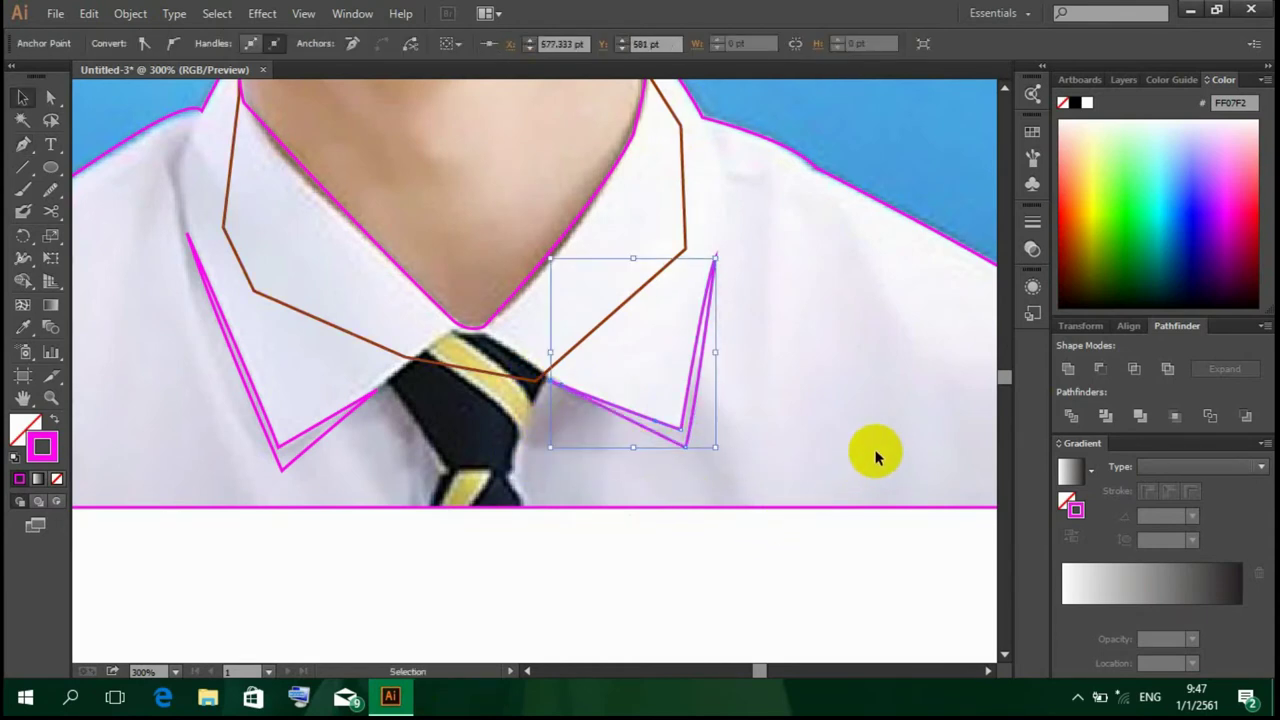
pyautogui.keyDown('ctrl'); pyautogui.click(850, 455); pyautogui.keyUp('ctrl')
pyautogui.click(1150, 210)
# Step: Trace the tie from the collar V down its left edge to the bottom
pyautogui.scroll(-2, 894, 266)
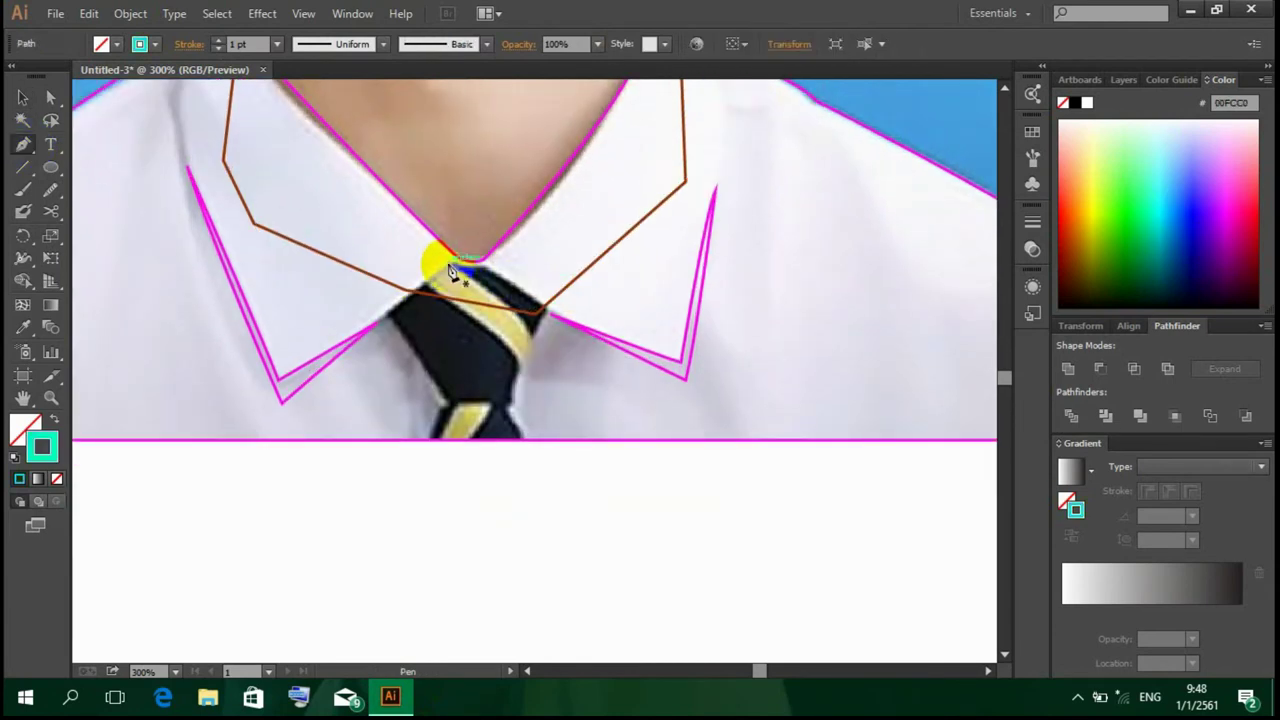
pyautogui.click(488, 258)
pyautogui.click(445, 262)
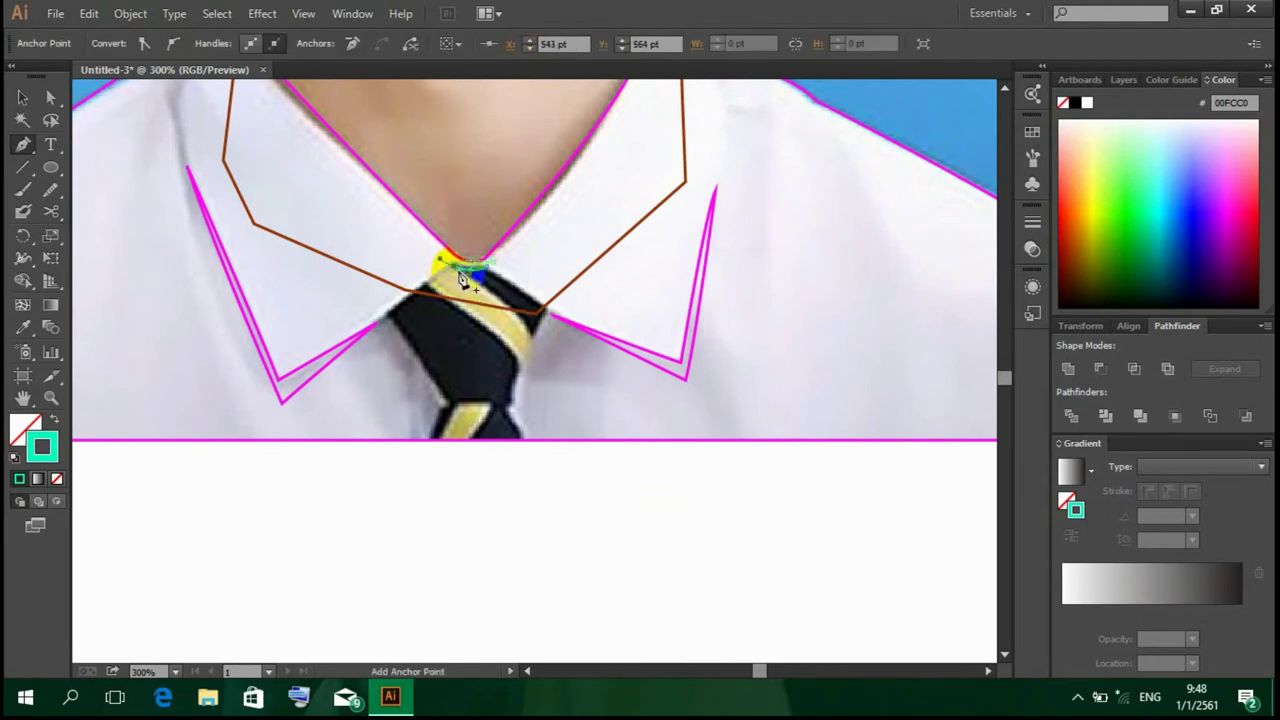
pyautogui.click(382, 318)
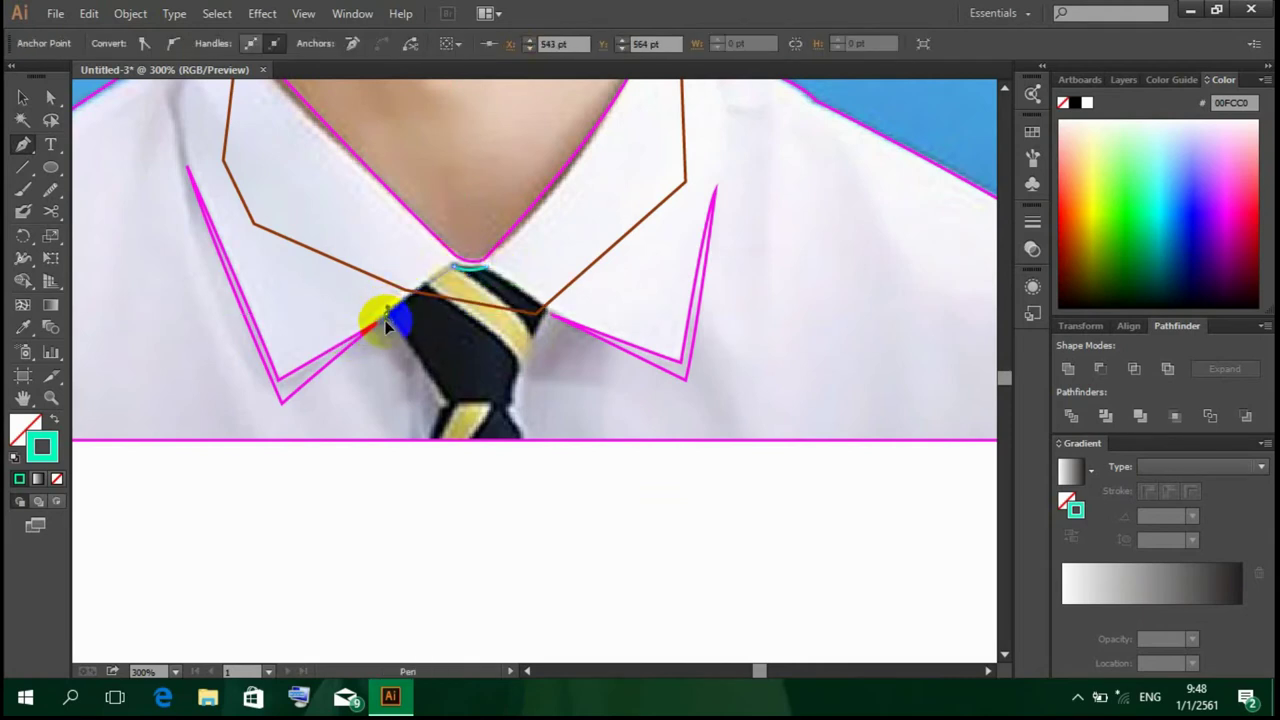
pyautogui.click(386, 318)
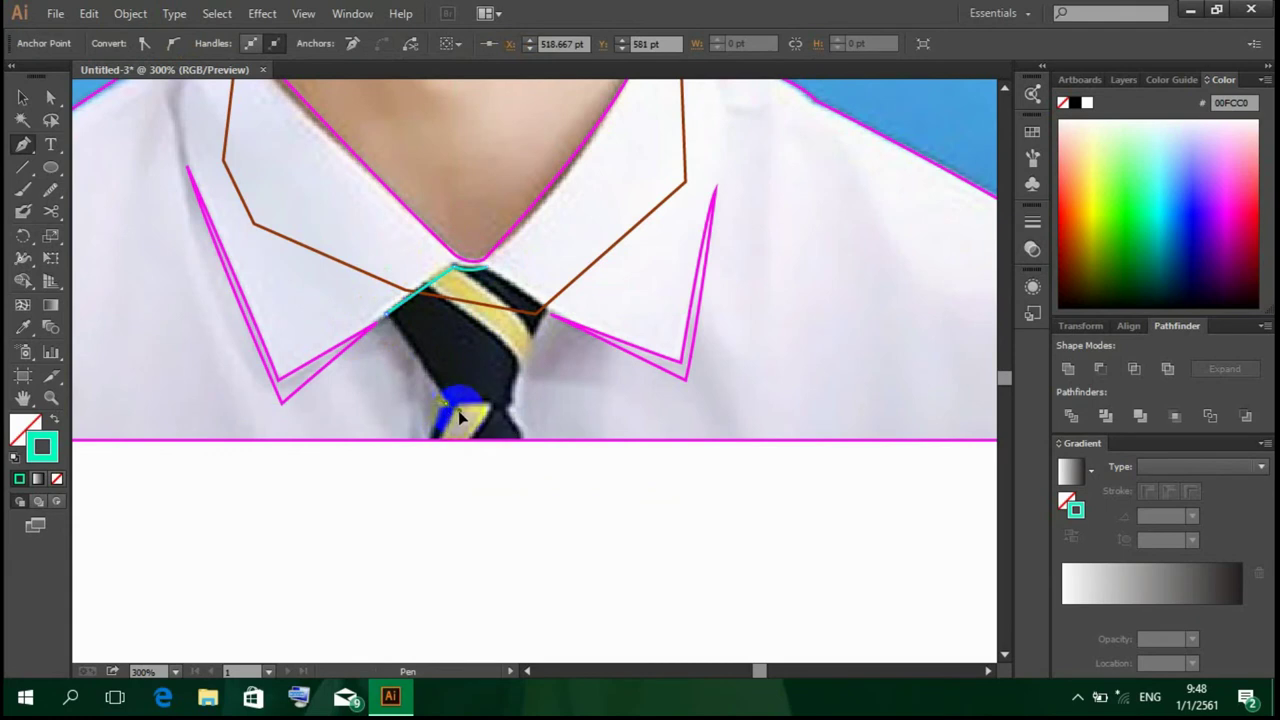
pyautogui.moveTo(444, 420)
pyautogui.mouseDown()
pyautogui.moveTo(423, 446)
pyautogui.moveTo(526, 450)
pyautogui.mouseUp()
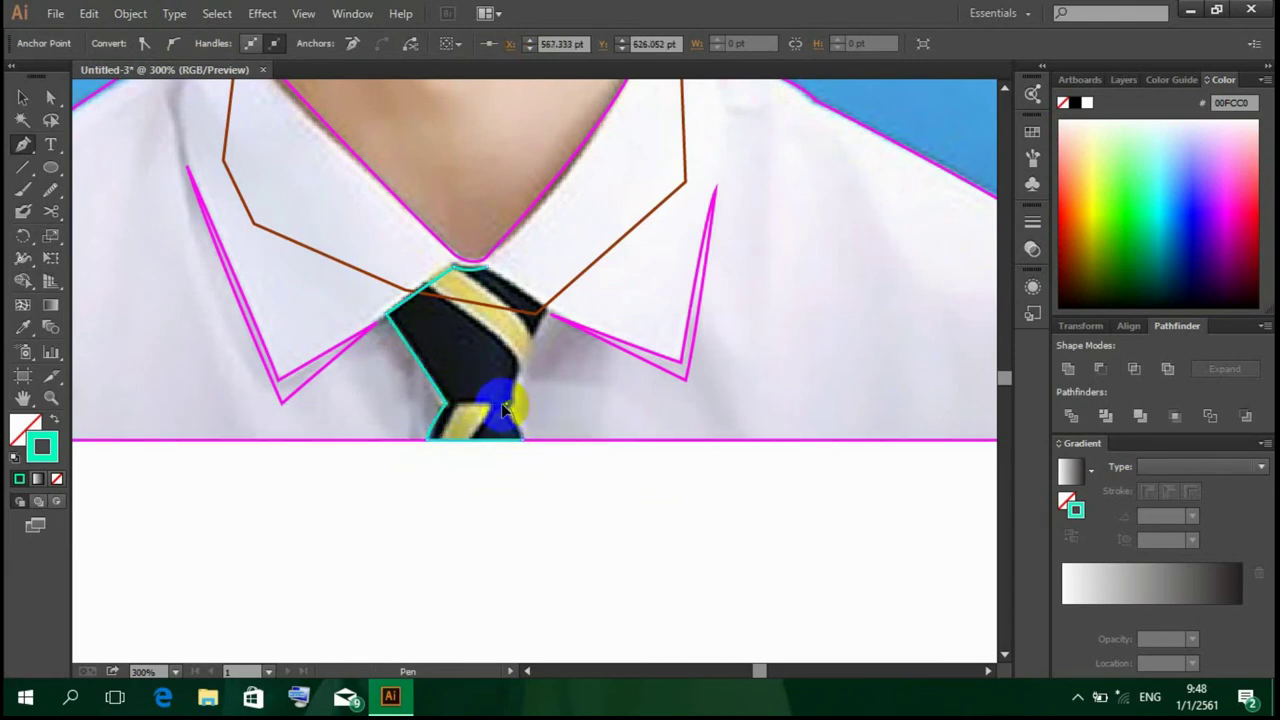
# Step: Curve the tie outline up its right side to the knot, then deselect and pick a green stroke
pyautogui.moveTo(530, 314); pyautogui.dragTo(543, 333)
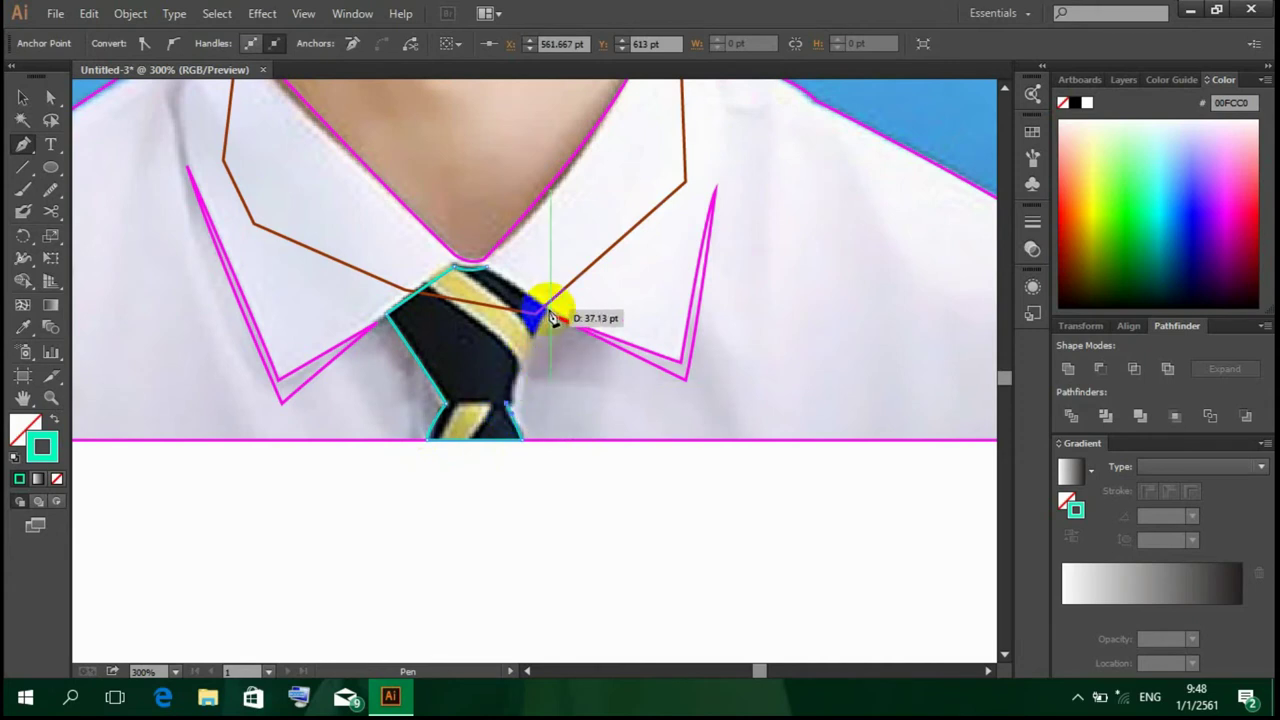
pyautogui.scroll(1, 555, 322)
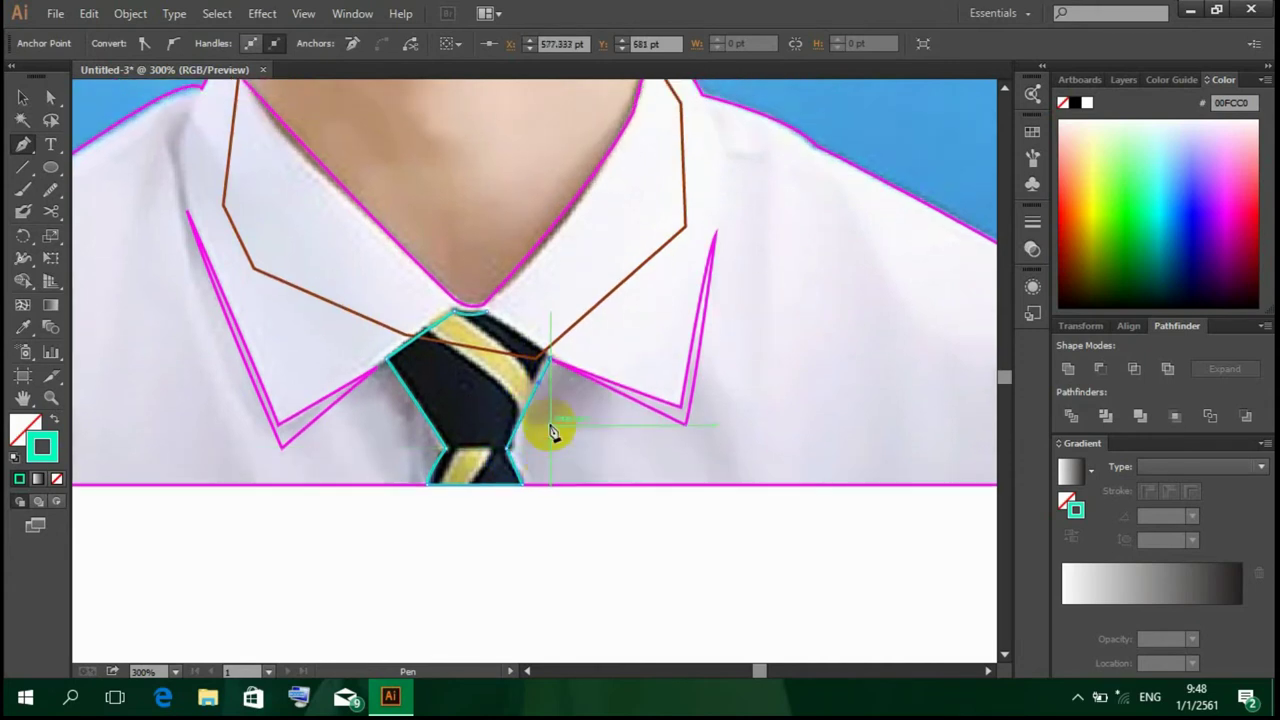
pyautogui.moveTo(555, 322); pyautogui.dragTo(492, 342)
pyautogui.press('v')
pyautogui.click(791, 384)
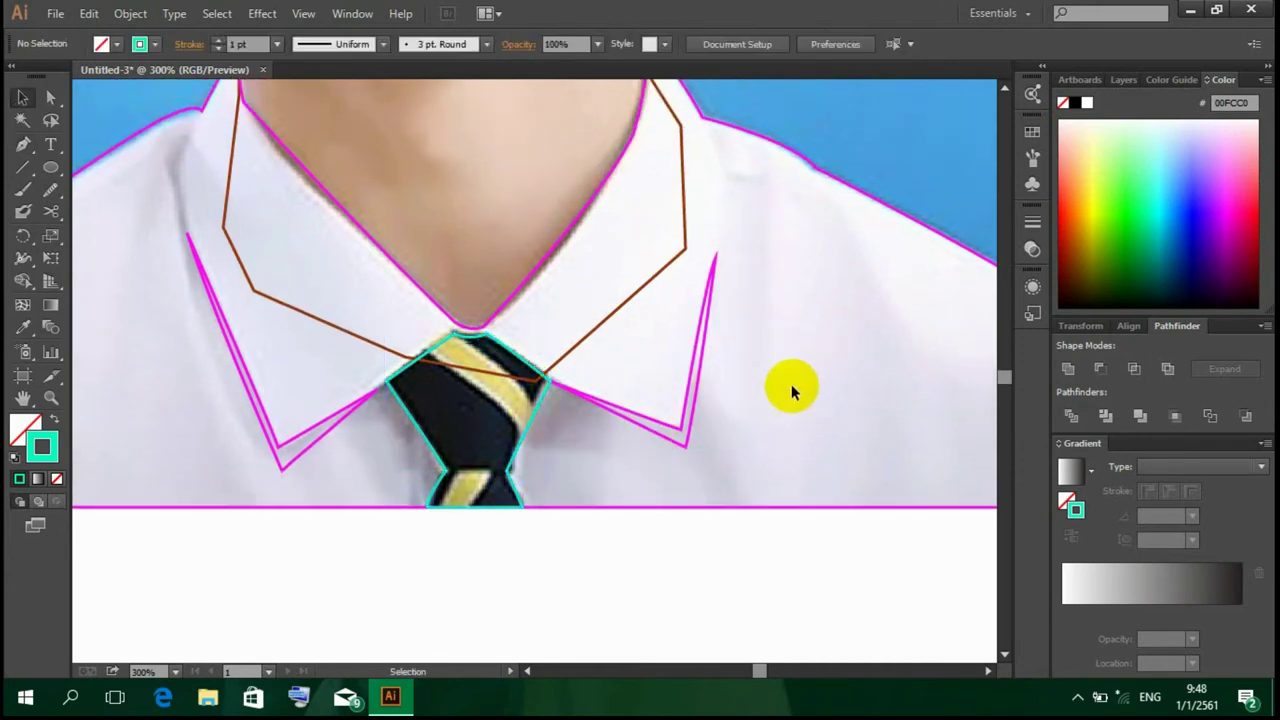
pyautogui.scroll(-1, 785, 386)
pyautogui.click(22, 148)
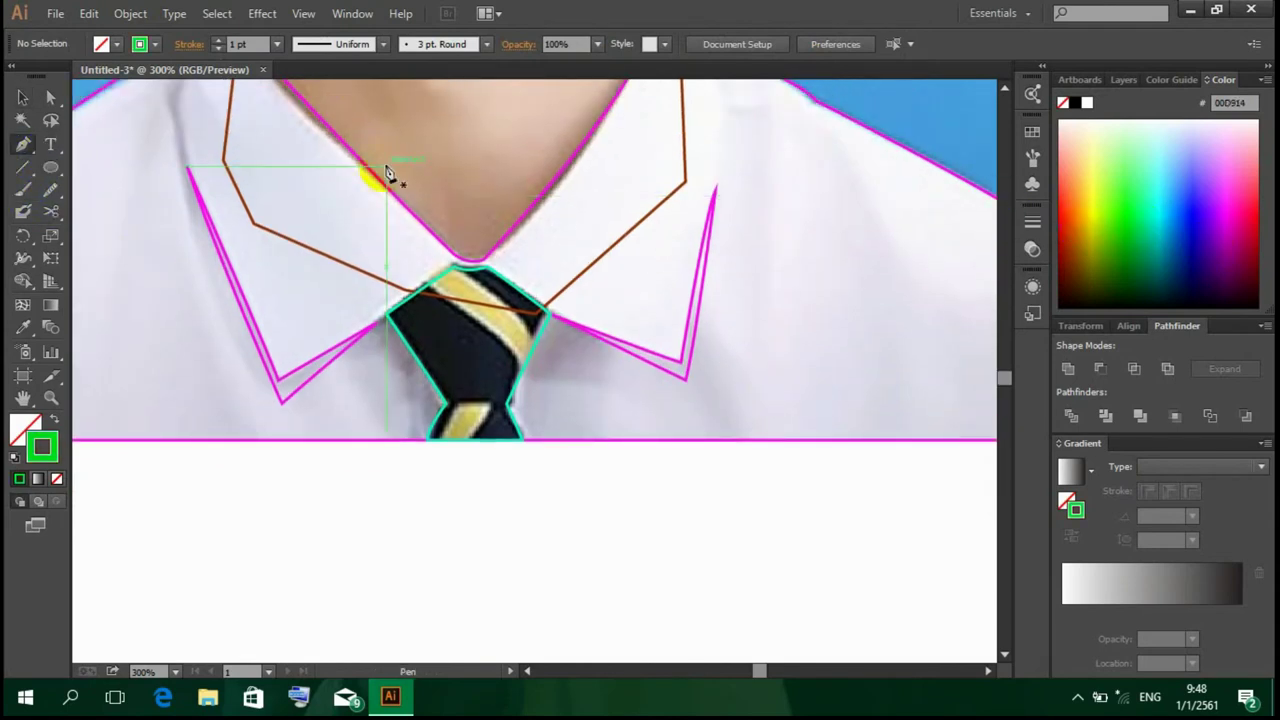
# Step: Trace the yellow stripe across the tie knot with a green 00D914 pen path
pyautogui.scroll(-1, 388, 173)
pyautogui.moveTo(429, 251); pyautogui.dragTo(524, 328)
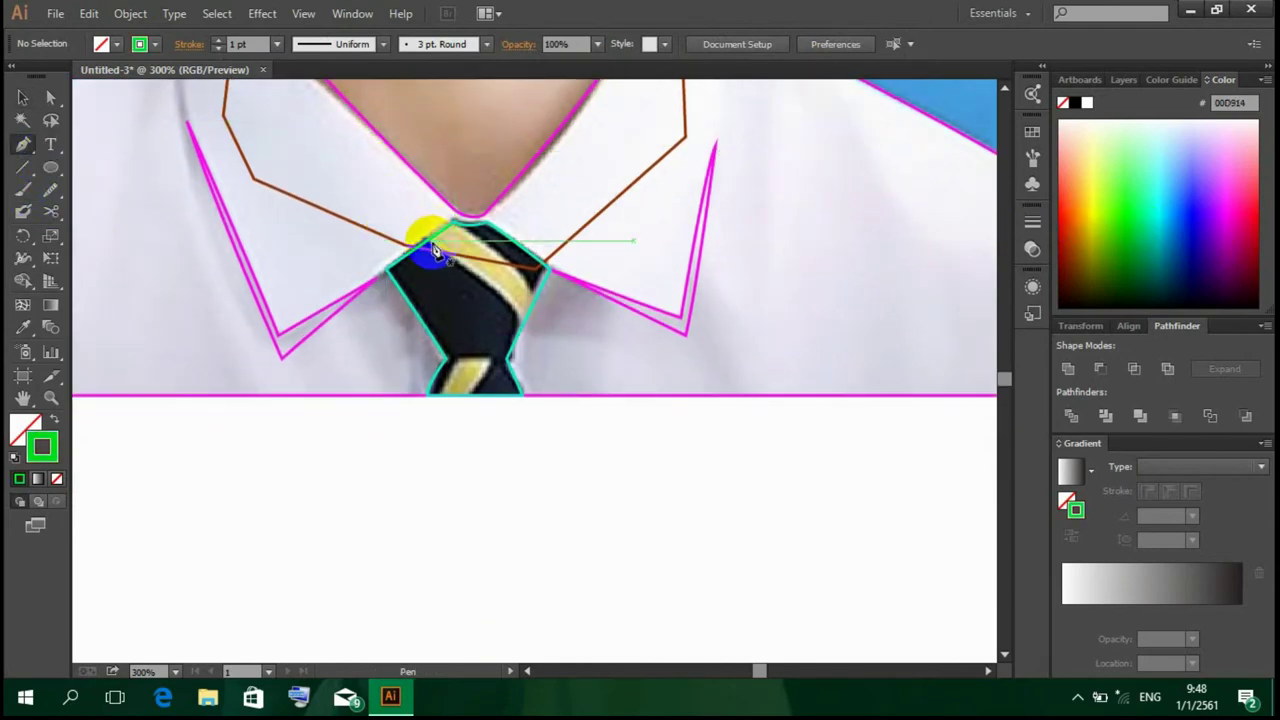
pyautogui.click(529, 330)
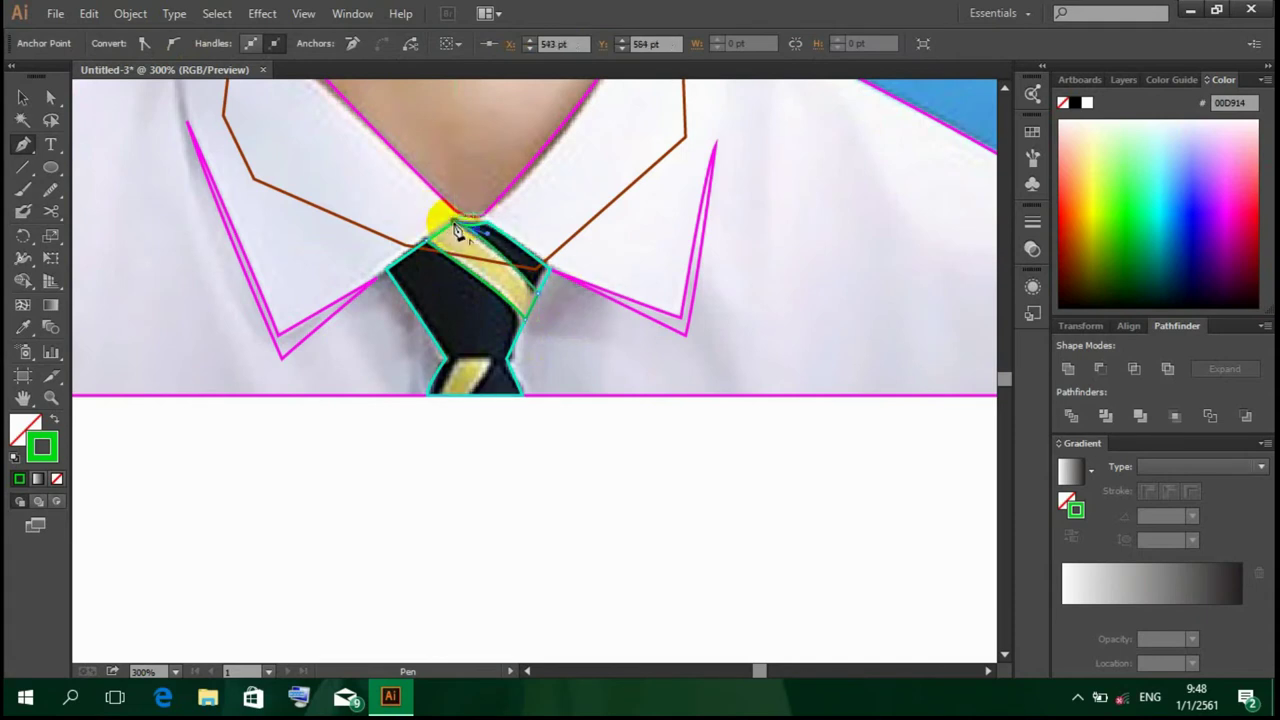
pyautogui.scroll(-2, 400, 337)
pyautogui.scroll(1, 400, 337)
pyautogui.click(471, 337)
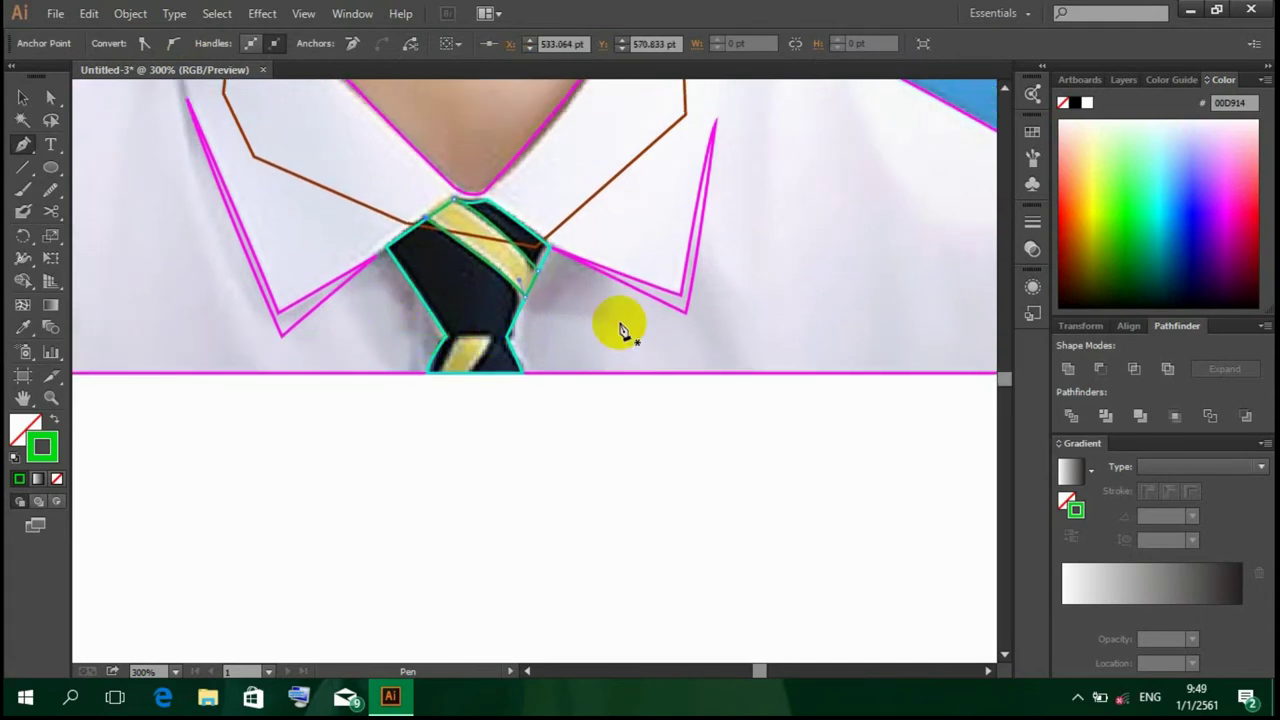
pyautogui.click(500, 366)
pyautogui.click(458, 342)
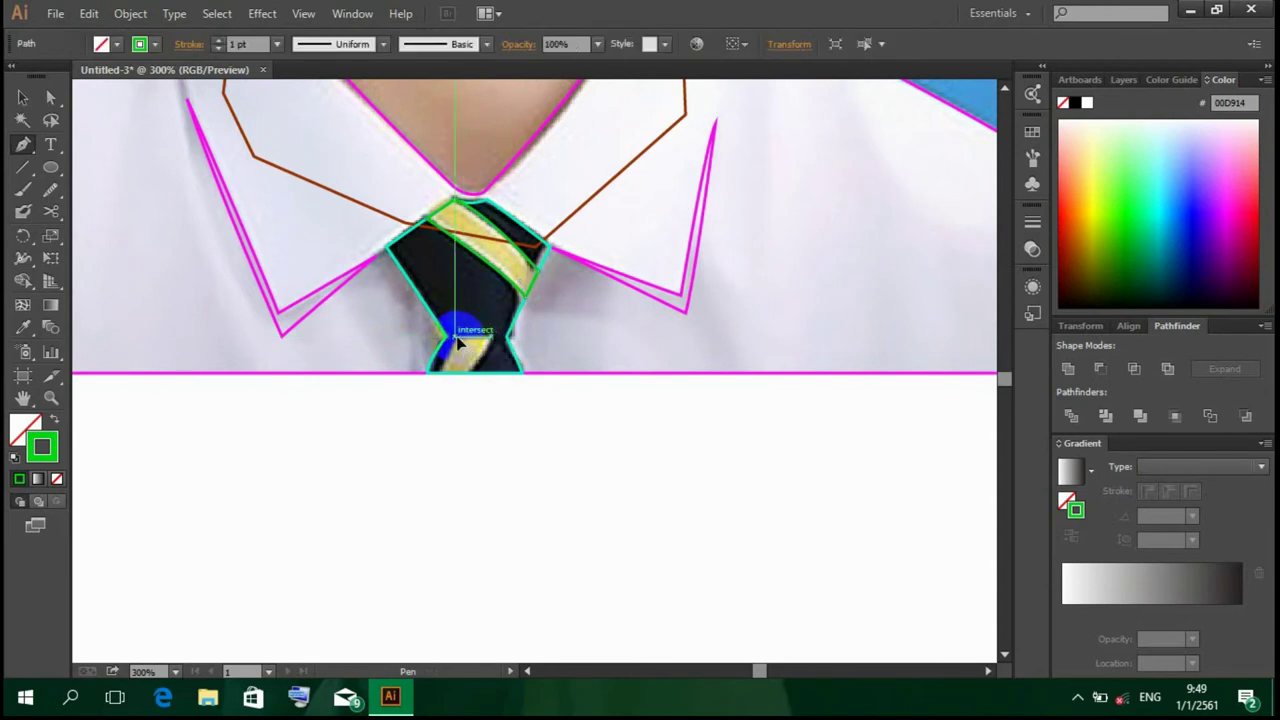
# Step: Trace the lower yellow stripe near the tie's bottom in green, then deselect the path
pyautogui.click(444, 380)
pyautogui.click(476, 380)
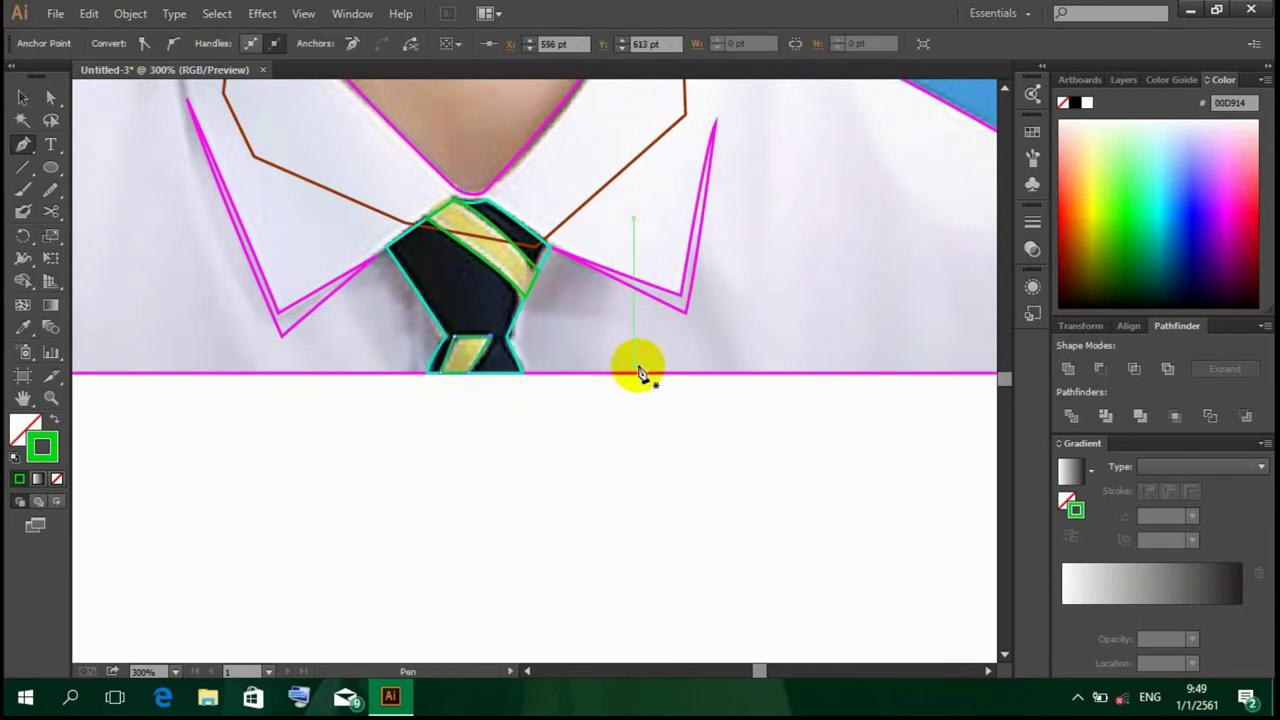
pyautogui.press('v')
pyautogui.click(765, 545)
pyautogui.hotkey('ctrl', '-')
pyautogui.scroll(3, 729, 478)
pyautogui.scroll(5, 723, 443)
# Step: Duplicate the orange fringe hair path and give the copy a green 1EFF14 stroke
pyautogui.scroll(5, 717, 431)
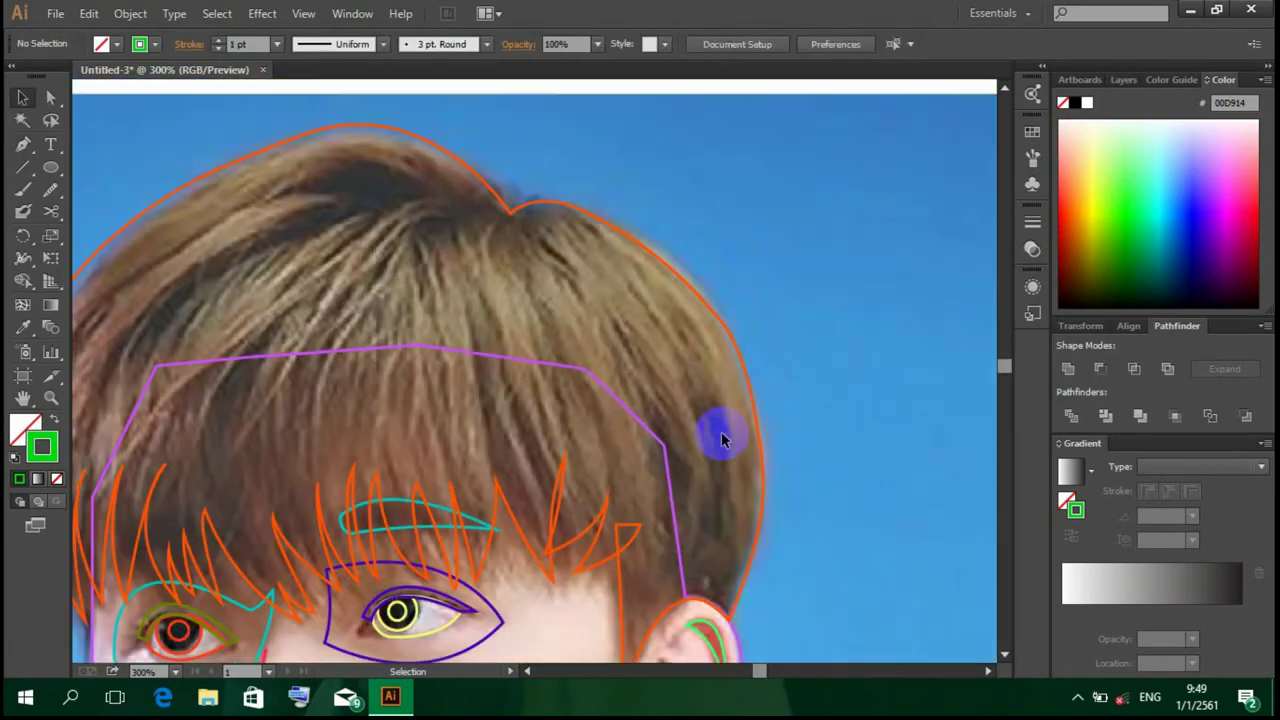
pyautogui.scroll(3, 723, 440)
pyautogui.scroll(-3, 683, 320)
pyautogui.scroll(5, 683, 317)
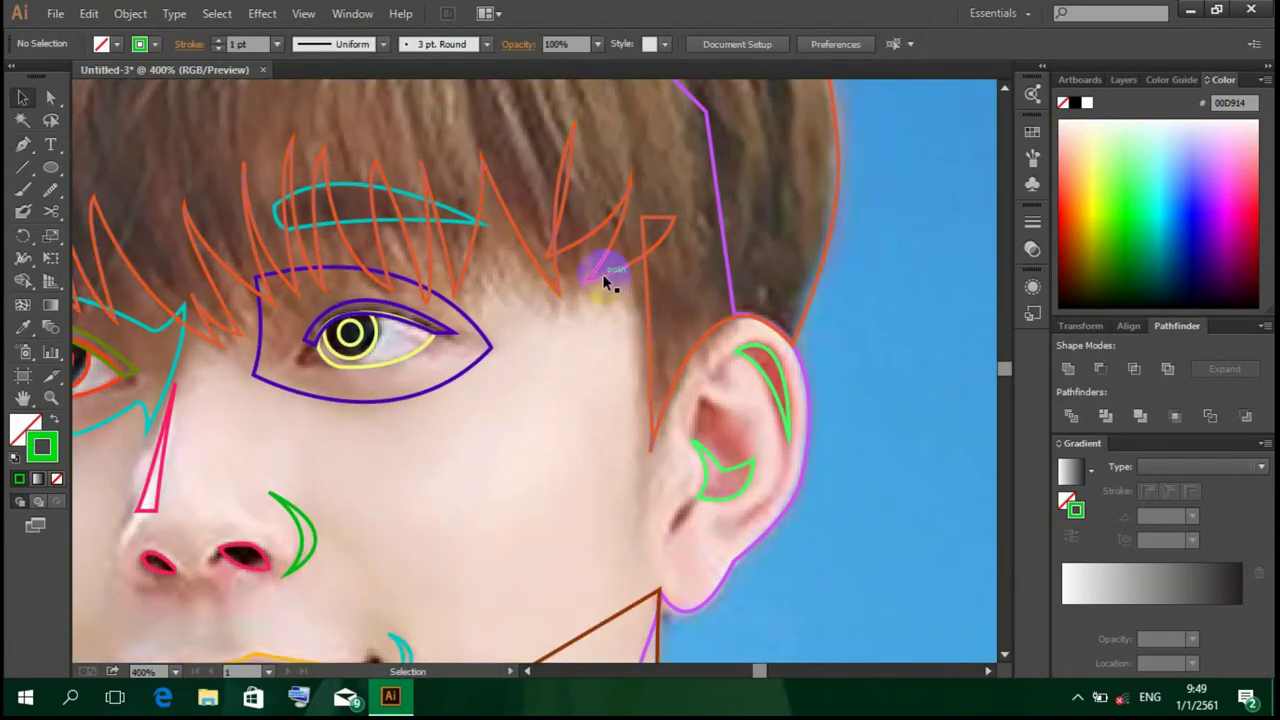
pyautogui.click(607, 314)
pyautogui.hotkey('ctrl', 'c')
pyautogui.hotkey('ctrl', 'v')
pyautogui.click(1116, 206)
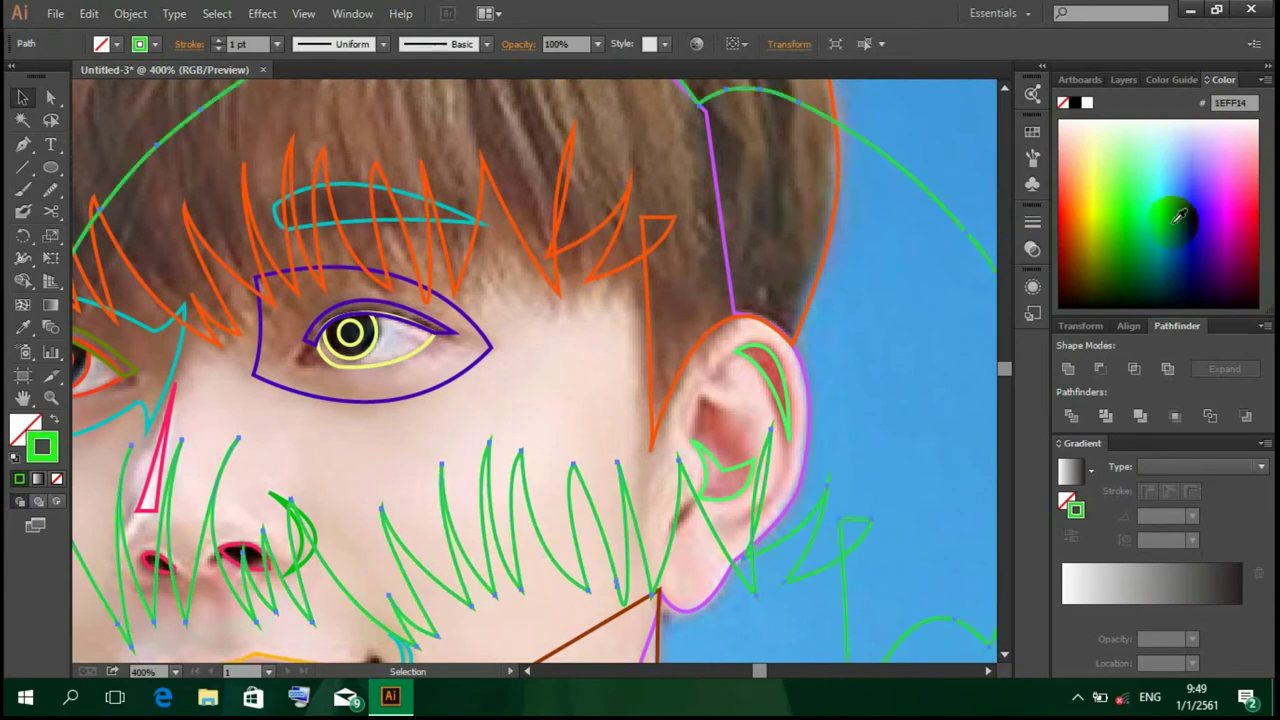
# Step: Move, resize and widen the green hair copy to fit over the fringe and crown
pyautogui.scroll(-3, 758, 318)
pyautogui.moveTo(758, 318); pyautogui.dragTo(666, 229)
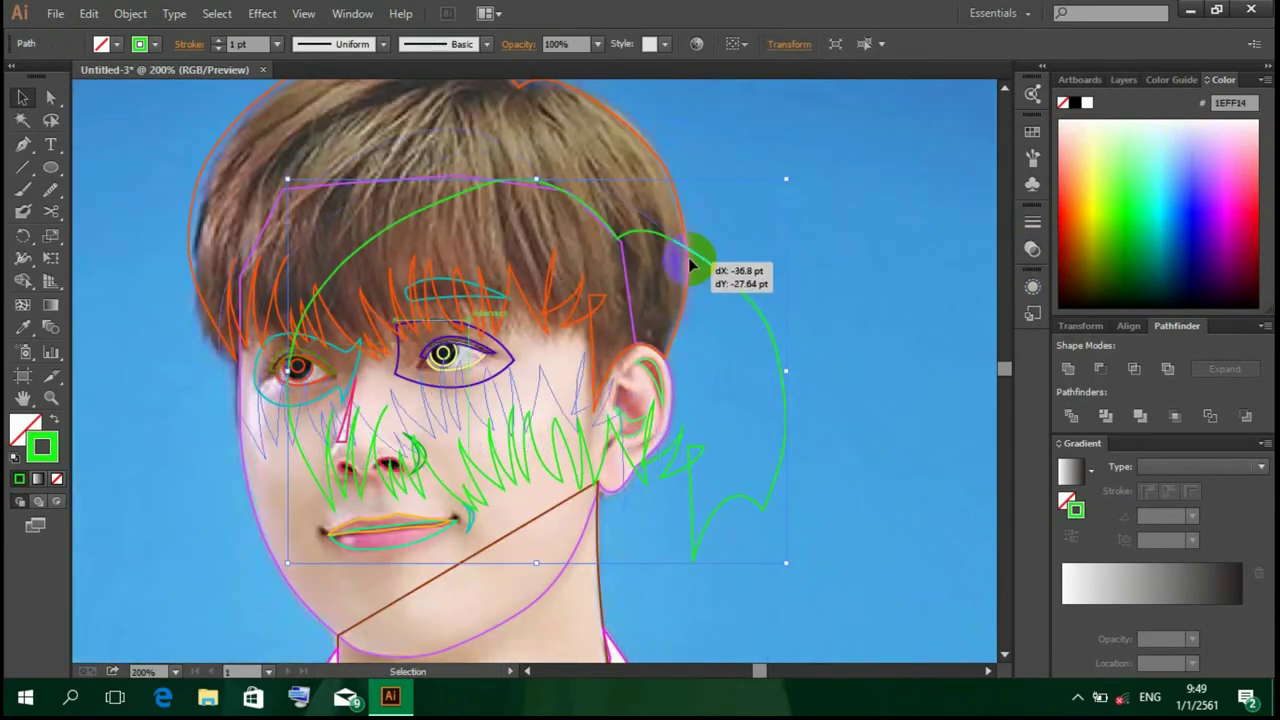
pyautogui.scroll(1, 683, 118)
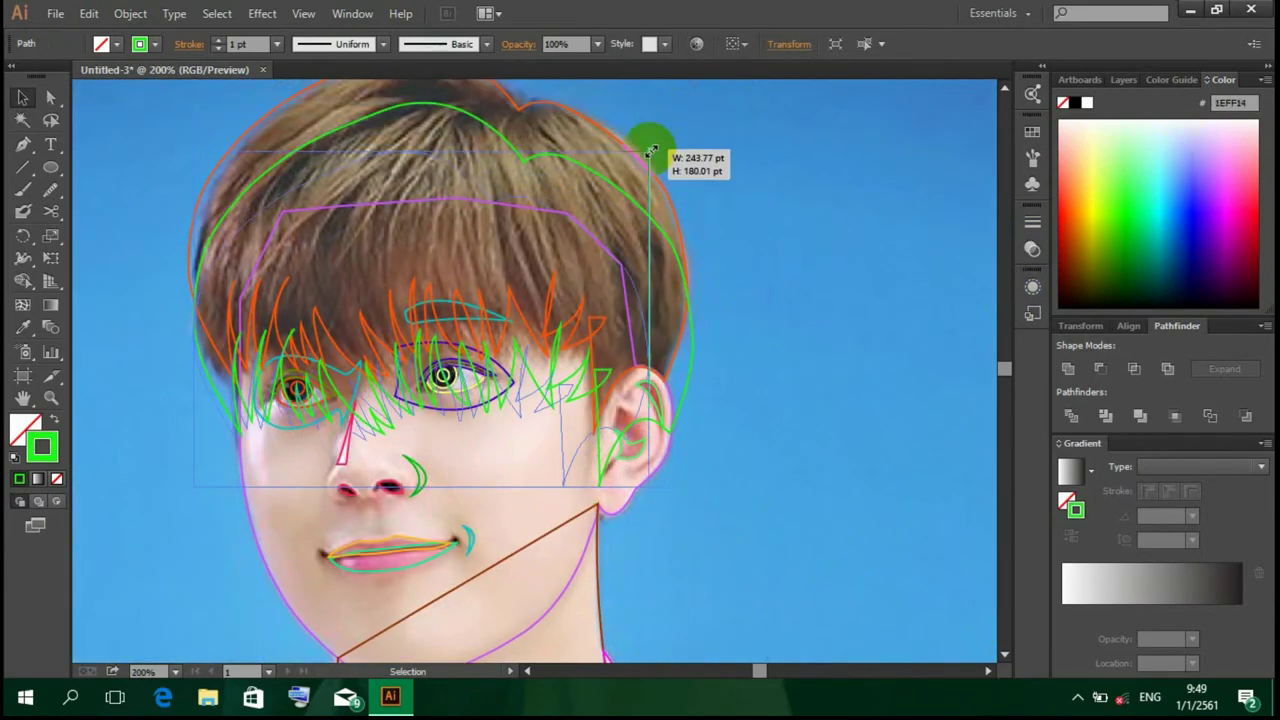
pyautogui.moveTo(695, 102); pyautogui.dragTo(640, 145)
pyautogui.moveTo(545, 421)
pyautogui.mouseDown()
pyautogui.moveTo(565, 375)
pyautogui.moveTo(602, 352)
pyautogui.mouseUp()
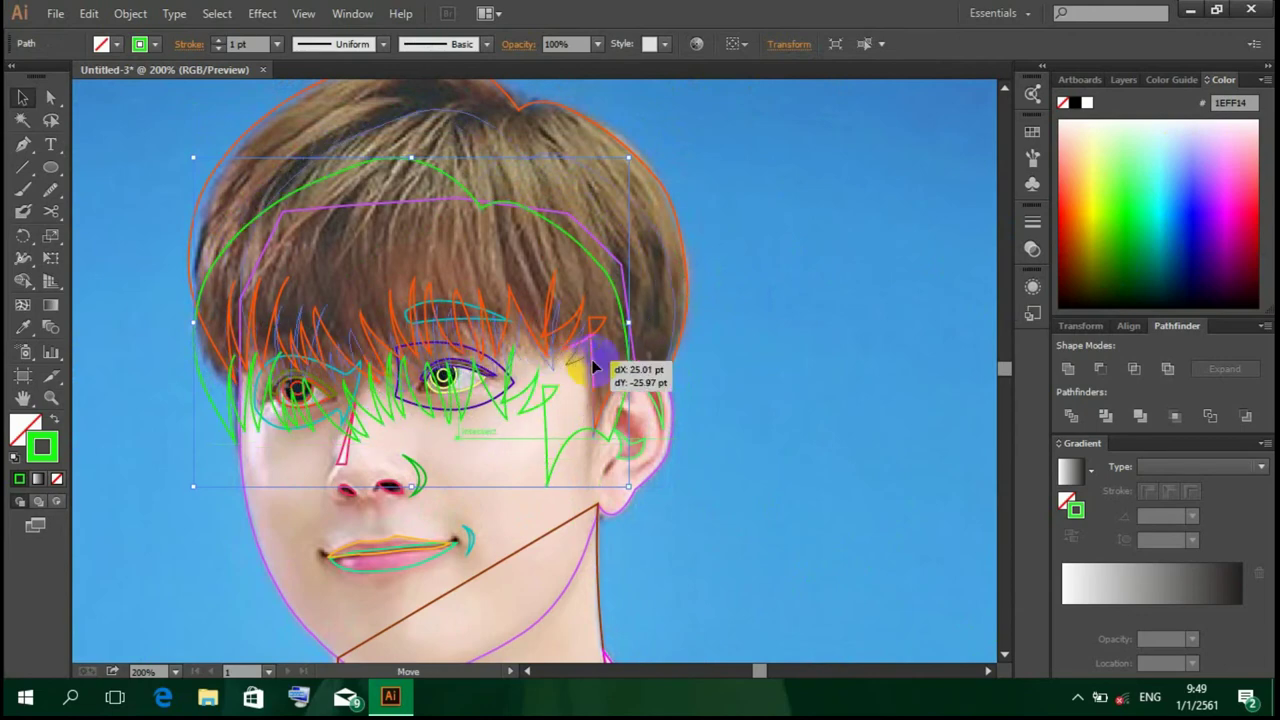
pyautogui.click(780, 317)
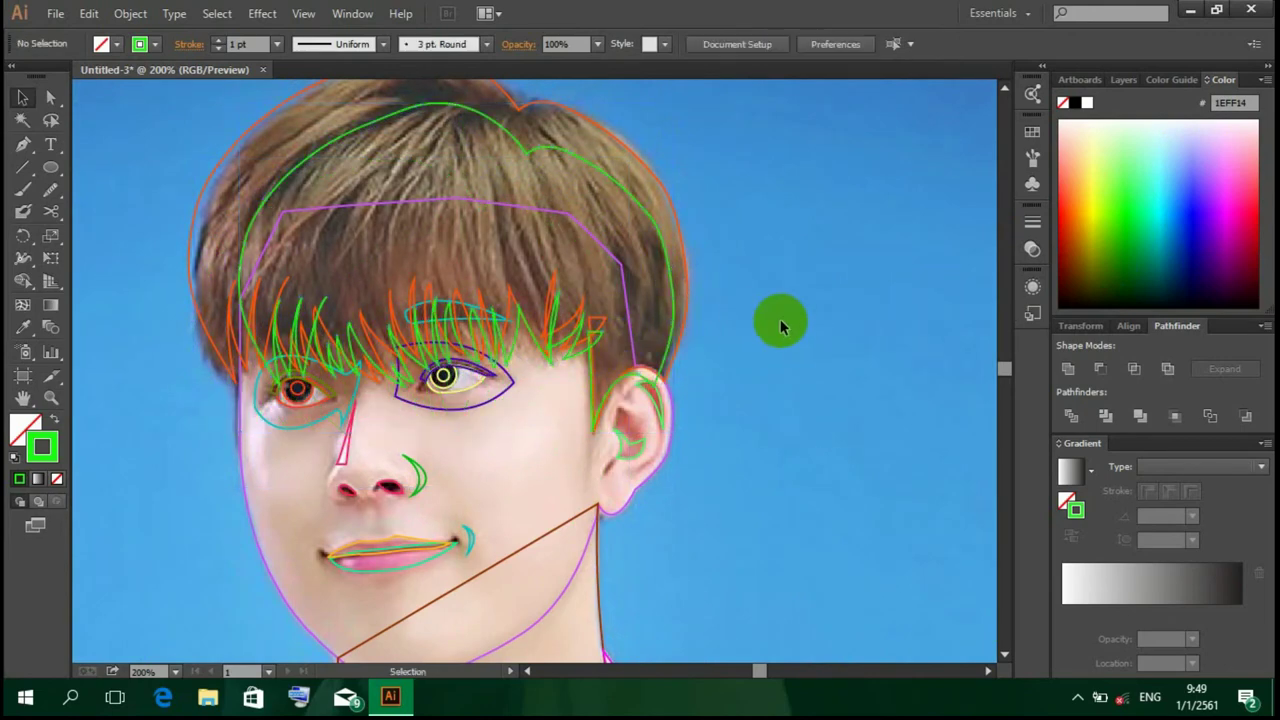
pyautogui.click(285, 183)
pyautogui.moveTo(241, 271); pyautogui.dragTo(203, 274)
pyautogui.click(730, 352)
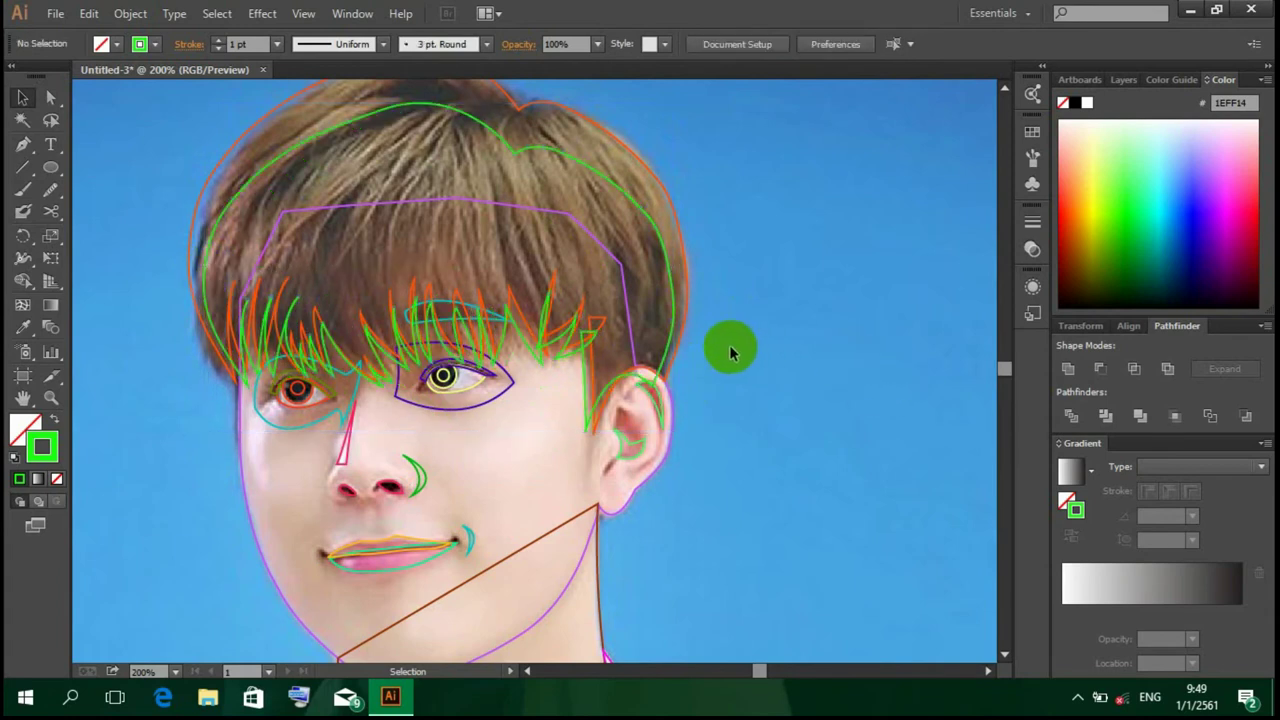
pyautogui.click(669, 259)
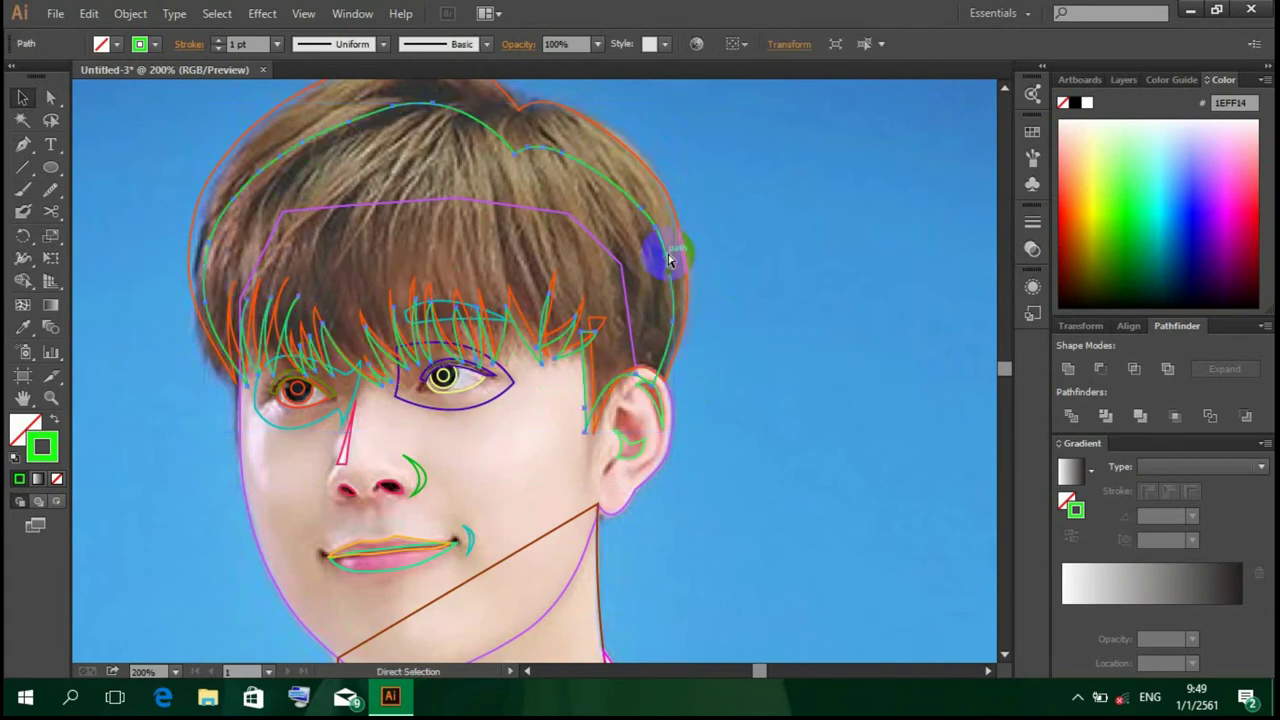
# Step: Nudge the eye outline slightly down and review the traced artwork
pyautogui.click(790, 302)
pyautogui.scroll(-1, 794, 306)
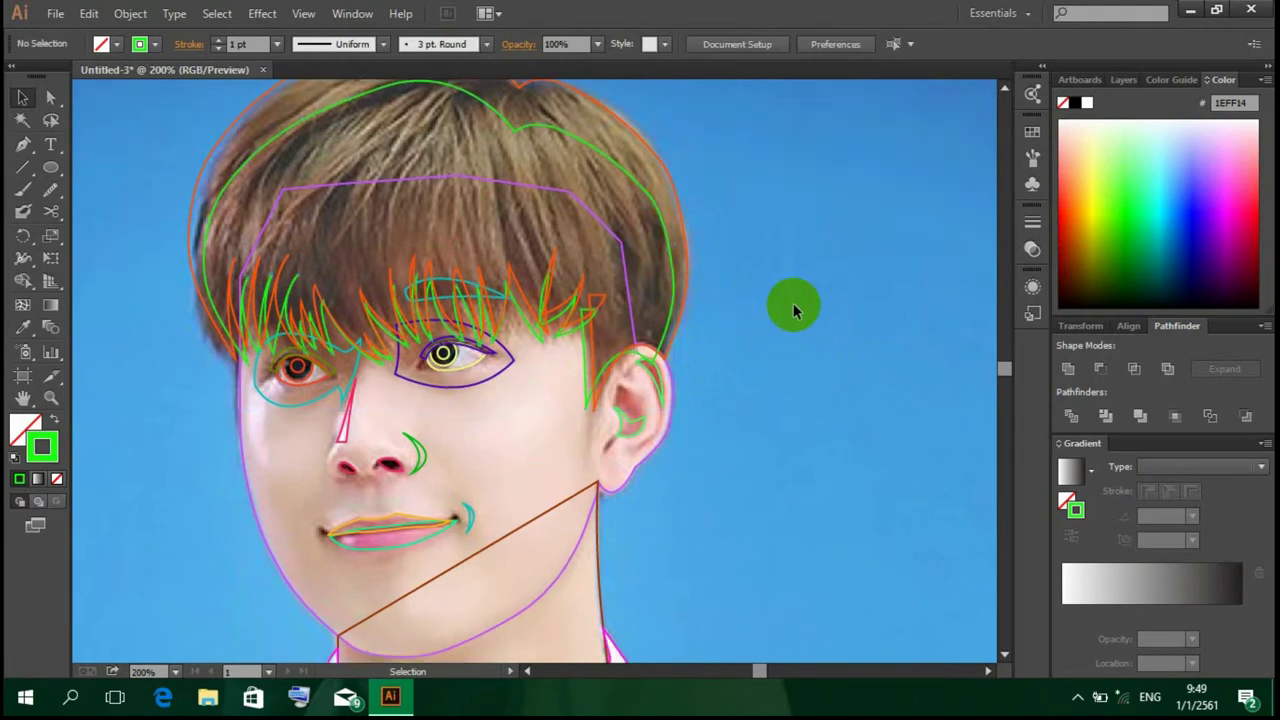
pyautogui.scroll(3, 794, 260)
pyautogui.hscroll(1, 794, 243)
pyautogui.hscroll(1, 640, 300)
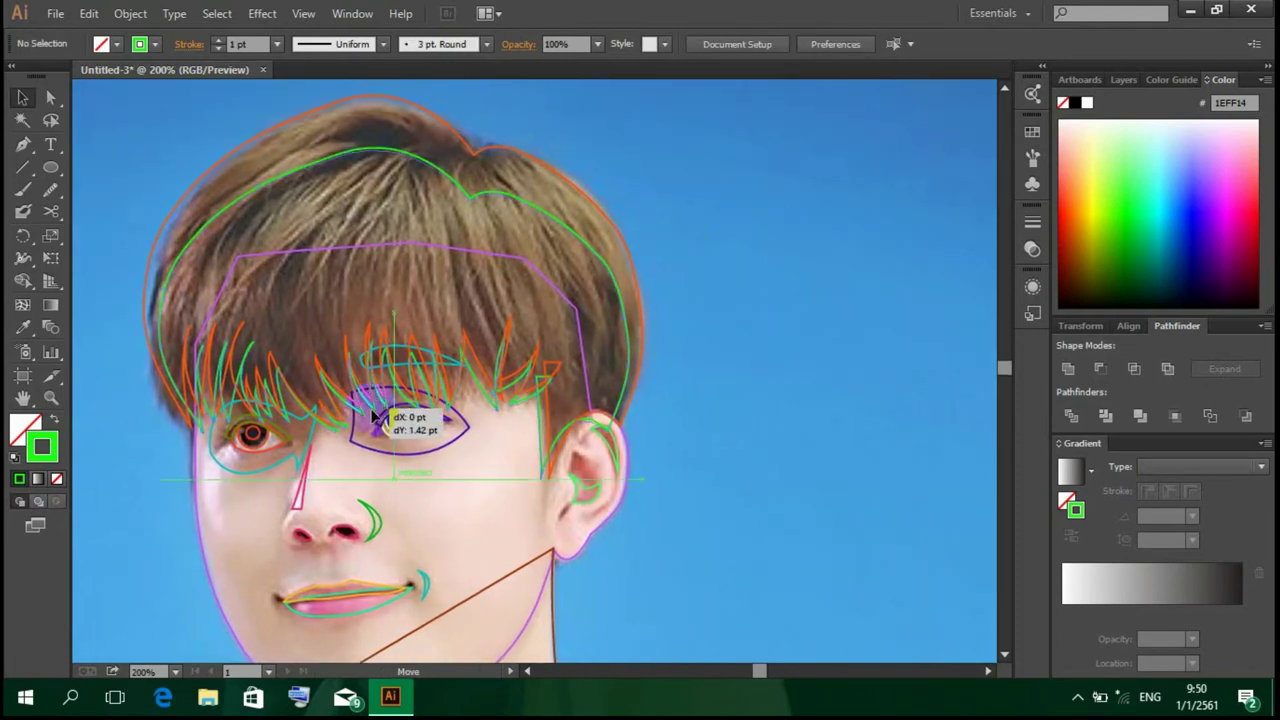
pyautogui.moveTo(373, 415); pyautogui.dragTo(374, 416)
pyautogui.click(686, 385)
pyautogui.scroll(-1, 680, 383)
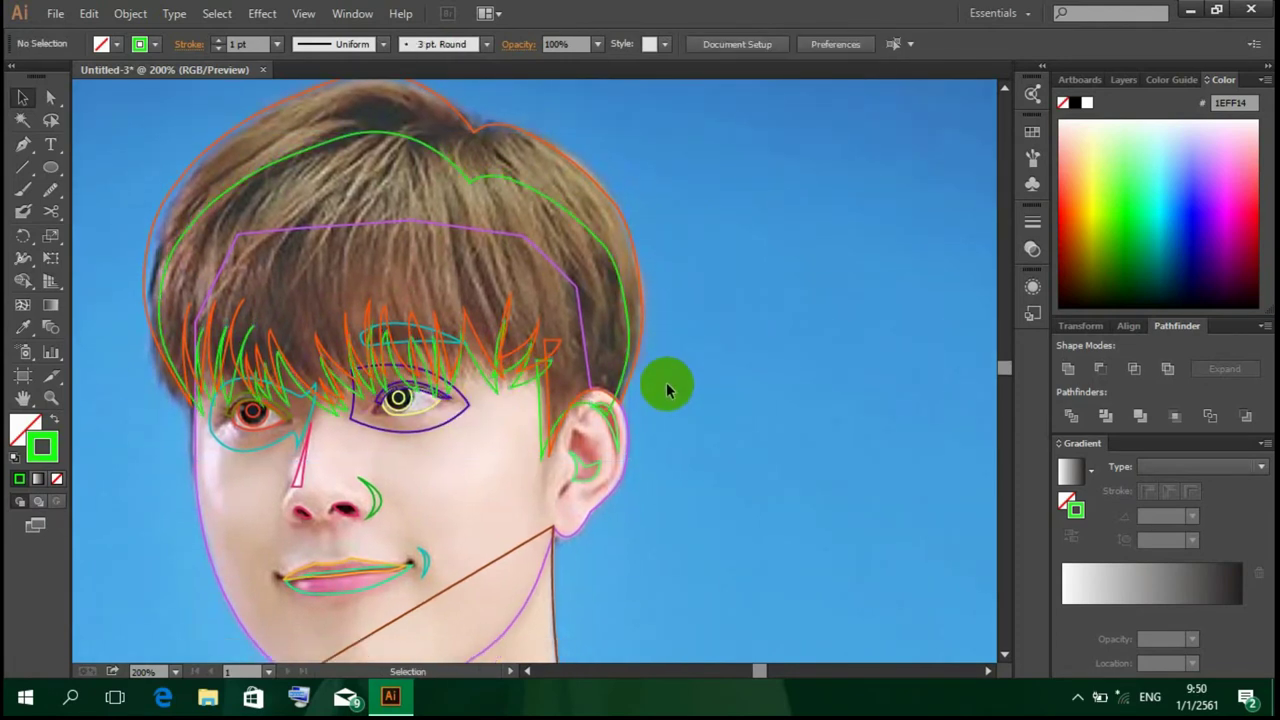
pyautogui.scroll(-2, 670, 388)
pyautogui.scroll(-2, 660, 360)
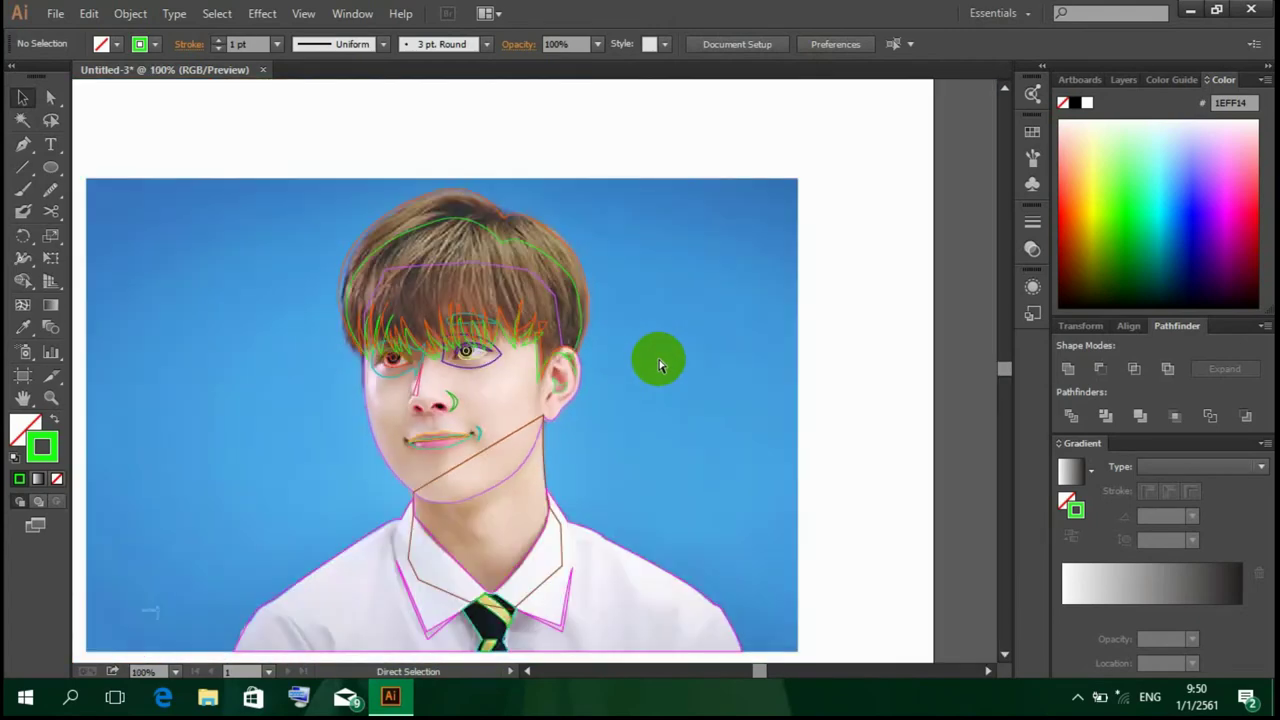
pyautogui.scroll(-1, 660, 350)
pyautogui.scroll(3, 663, 337)
pyautogui.scroll(5, 750, 292)
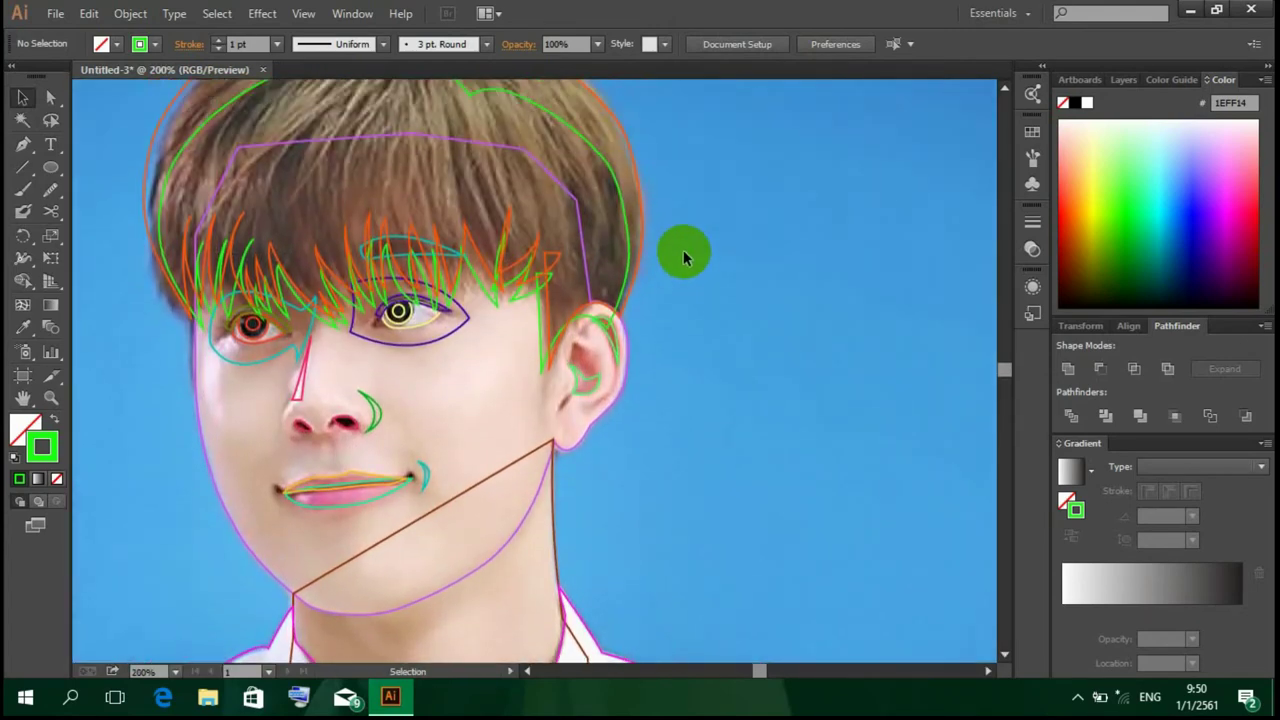
pyautogui.scroll(1, 683, 252)
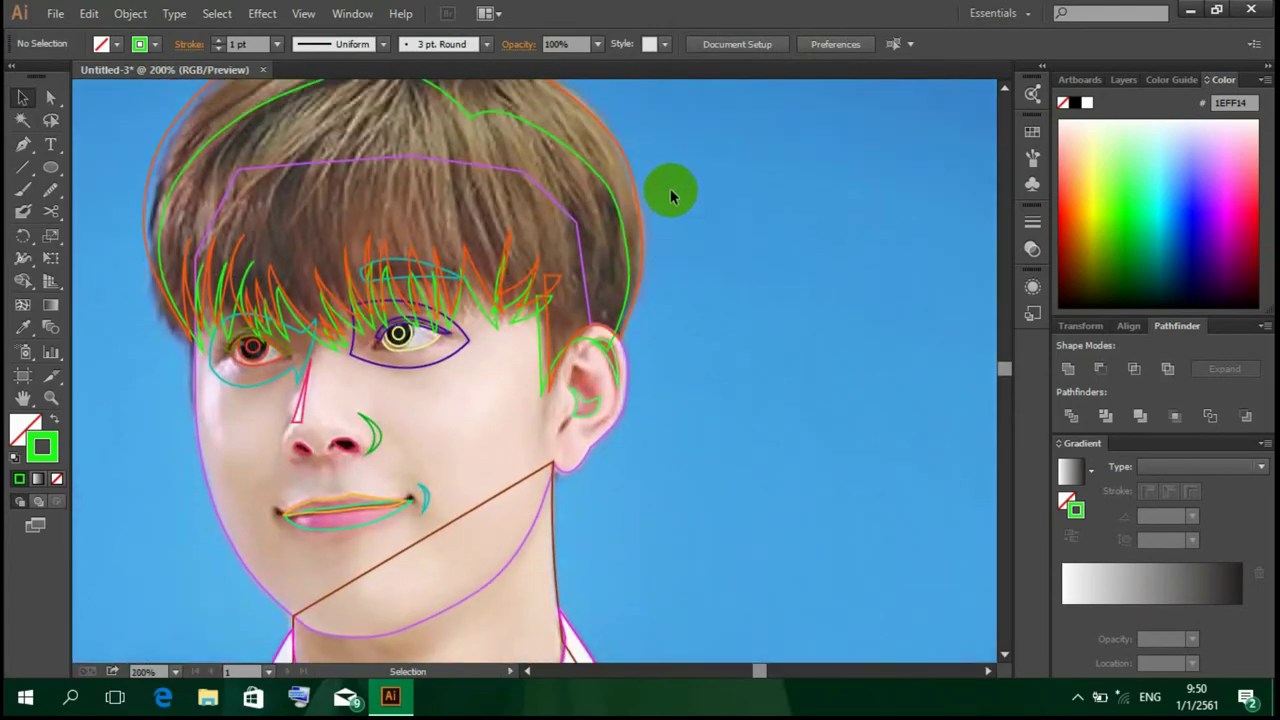
pyautogui.scroll(-1, 660, 190)
# Step: Paste a copy of the traced artwork into a new blank document, Untitled-4
pyautogui.click(88, 13)
pyautogui.click(791, 191)
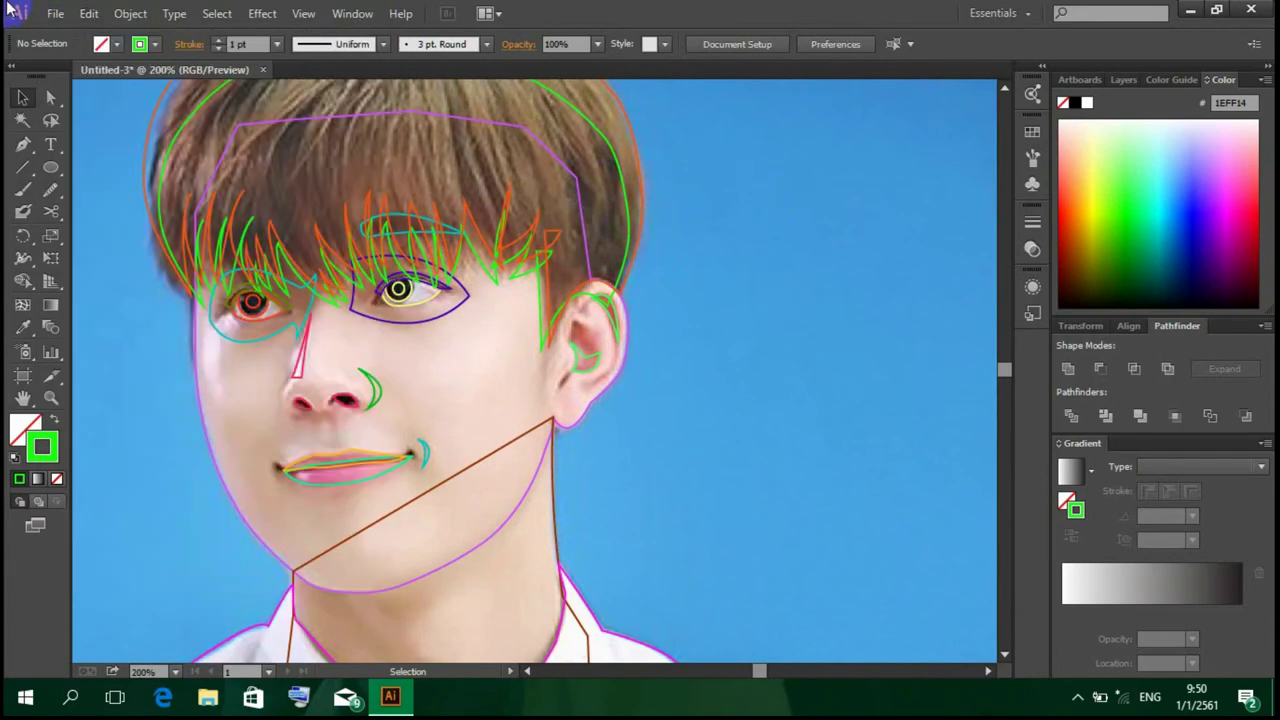
pyautogui.hotkey('ctrl', 'n')
pyautogui.click(766, 596)
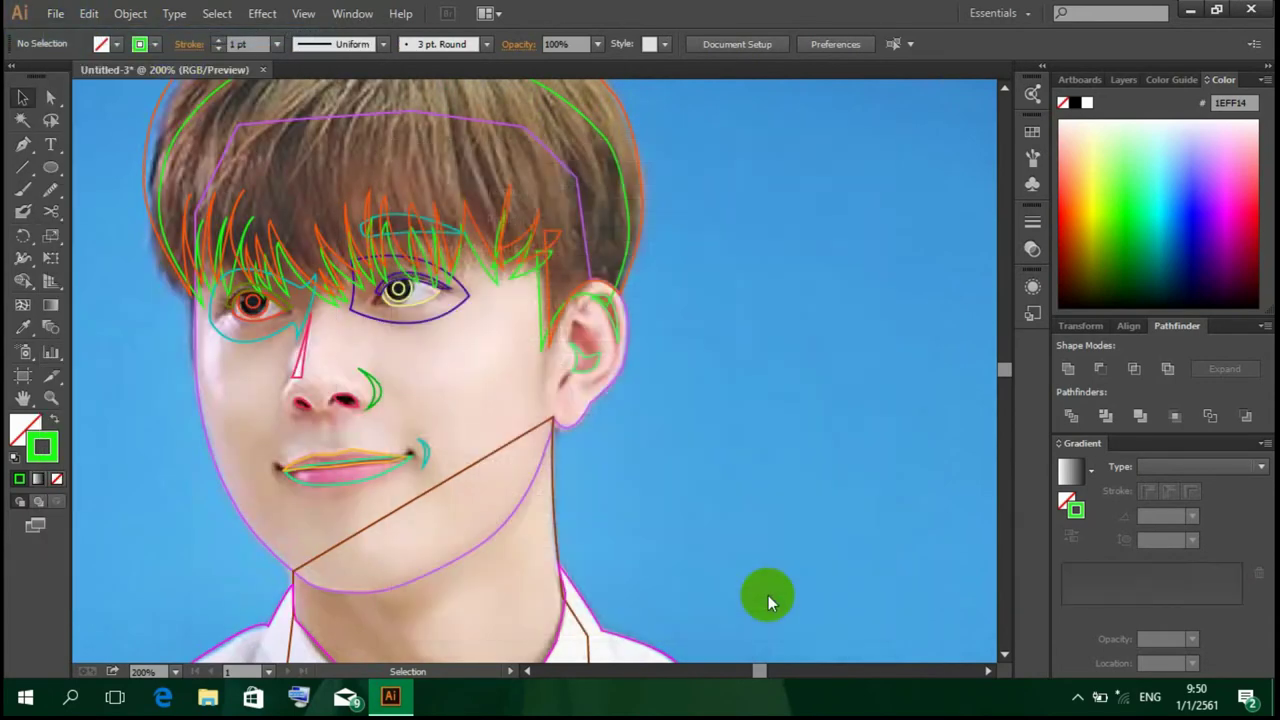
pyautogui.click(119, 69)
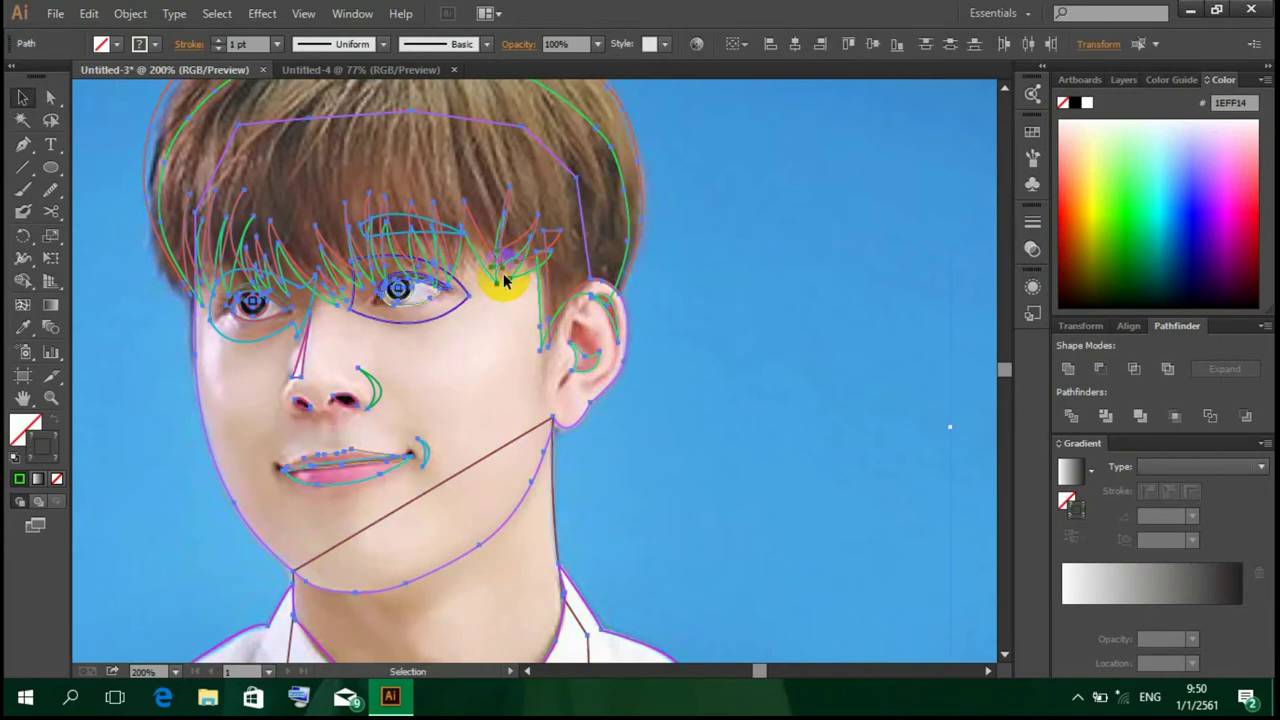
pyautogui.click(360, 69)
pyautogui.hotkey('ctrl', 'v')
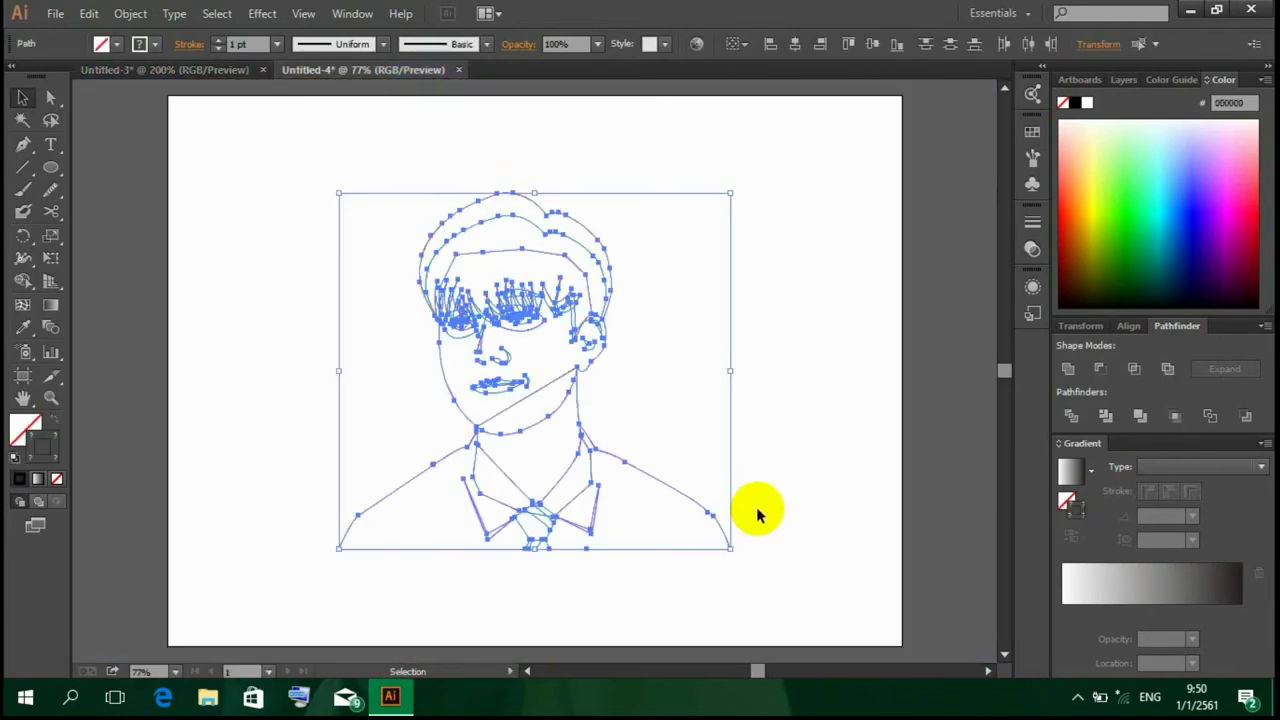
pyautogui.click(853, 500)
pyautogui.hotkey('ctrl', '+')
pyautogui.hotkey('ctrl', '+')
pyautogui.hotkey('ctrl', '+')
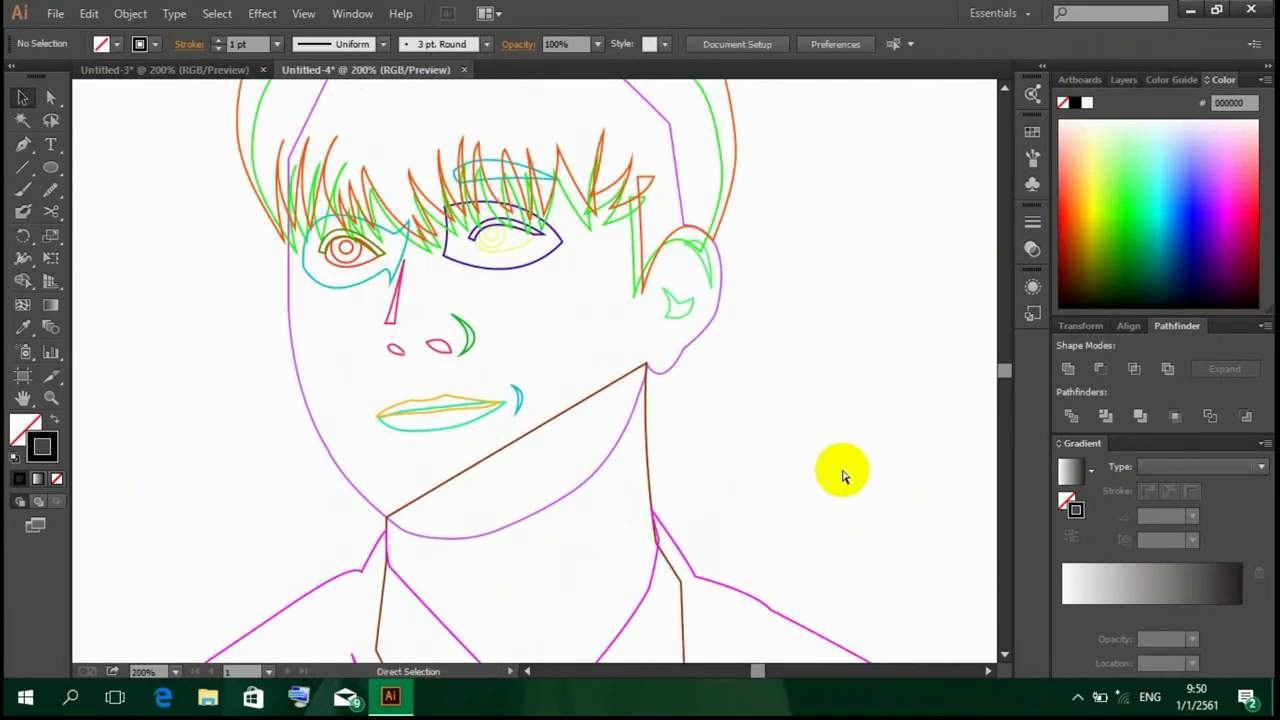
# Step: Fill the face outline with a light peach skin tone
pyautogui.scroll(2, 840, 475)
pyautogui.scroll(3, 628, 366)
pyautogui.scroll(-2, 634, 366)
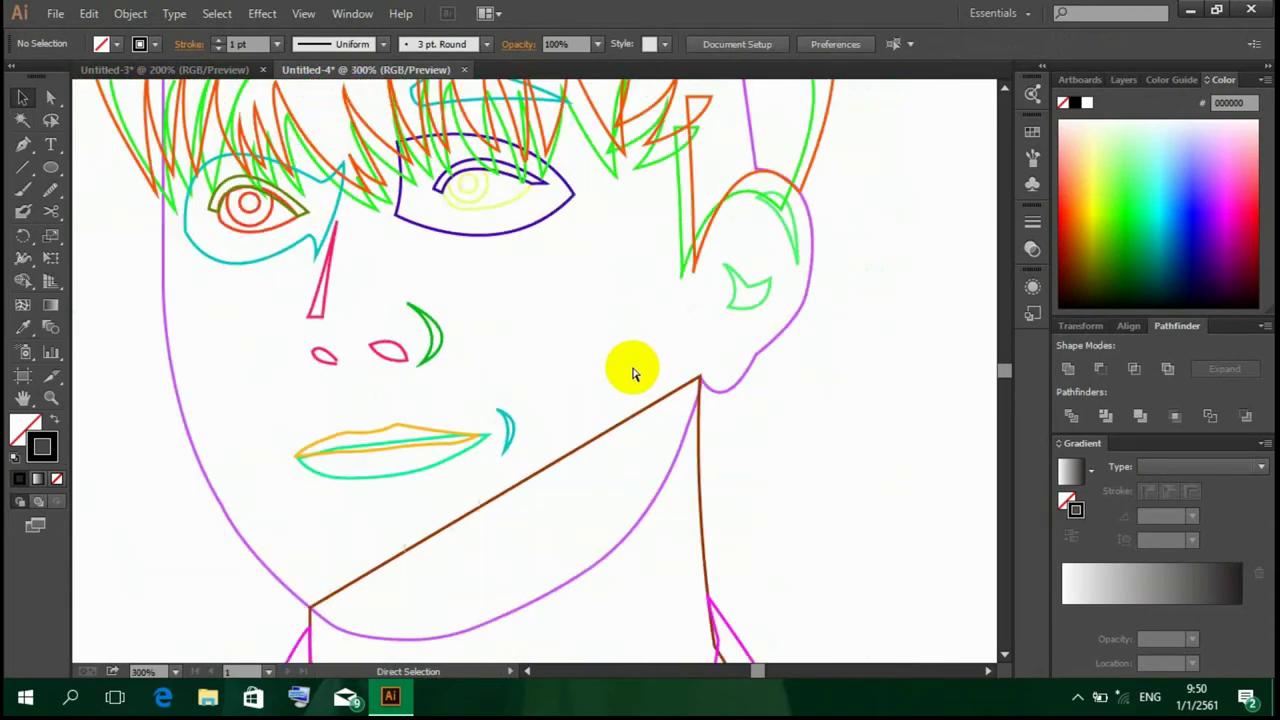
pyautogui.scroll(-1, 575, 455)
pyautogui.click(593, 495)
pyautogui.doubleClick(24, 426)
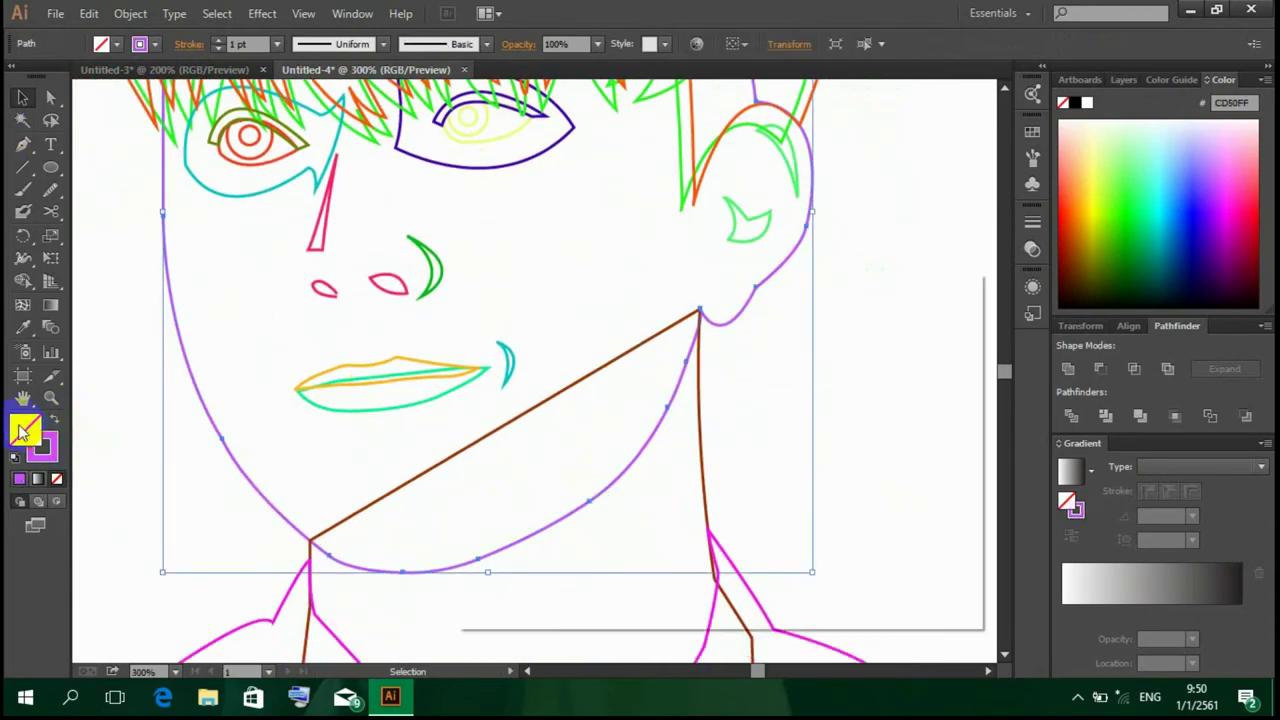
pyautogui.click(738, 552)
pyautogui.moveTo(571, 337); pyautogui.dragTo(556, 325)
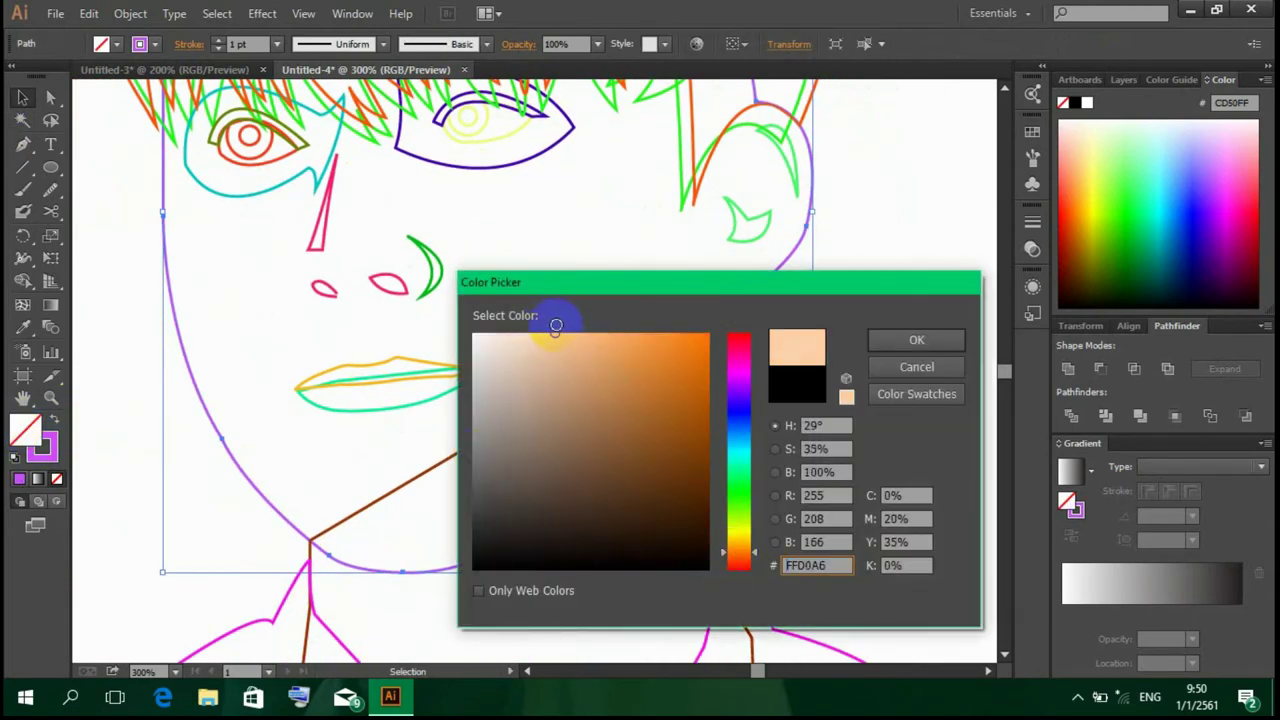
pyautogui.click(943, 347)
pyautogui.doubleClick(24, 428)
pyautogui.click(552, 339)
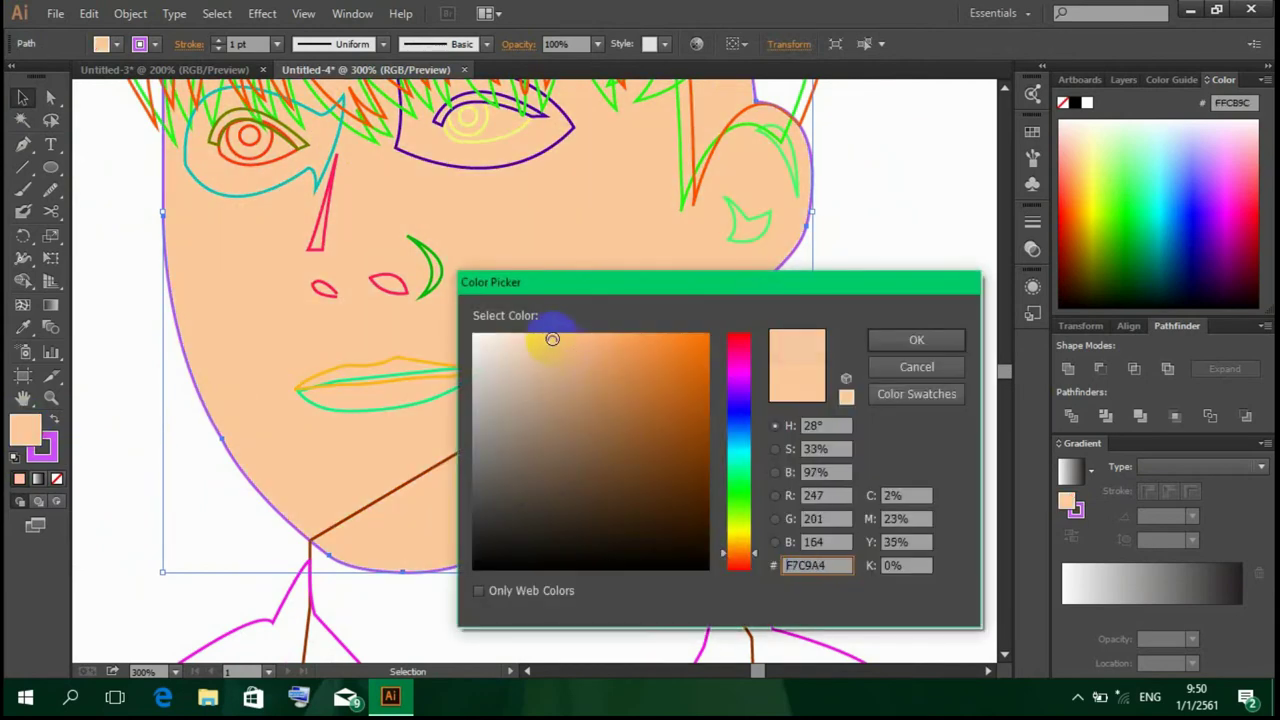
pyautogui.click(916, 340)
pyautogui.doubleClick(24, 428)
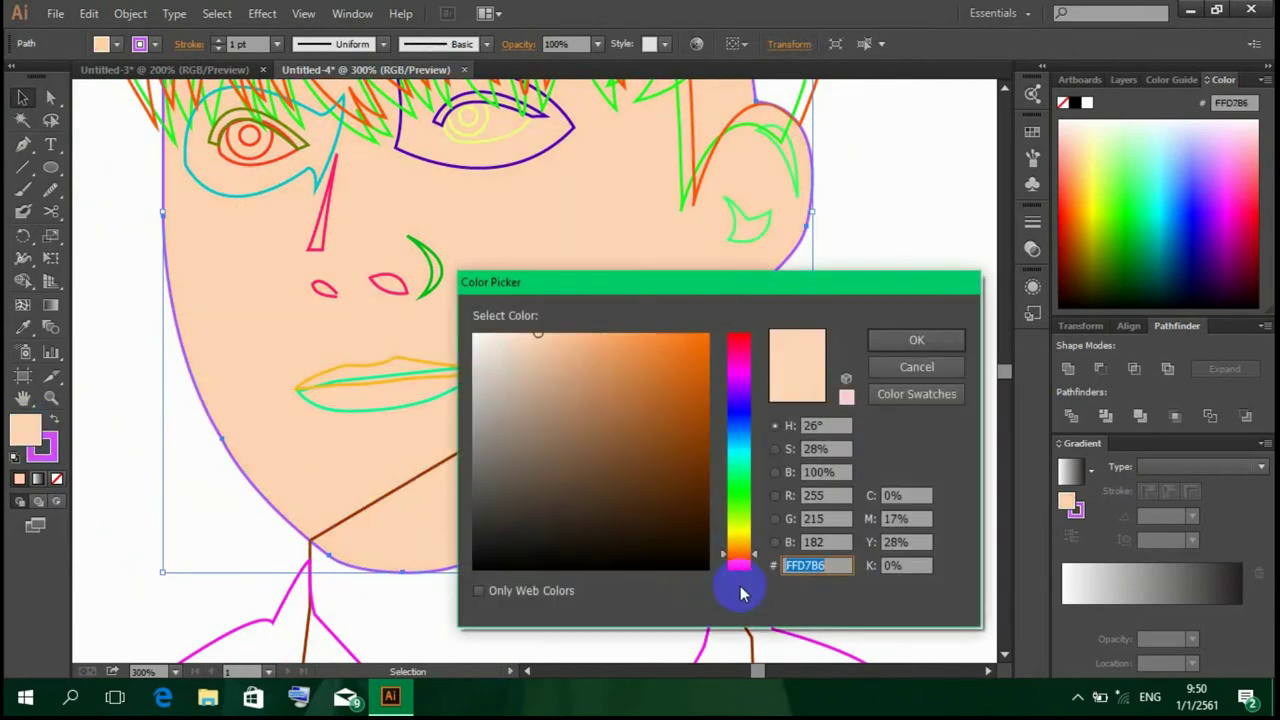
pyautogui.click(738, 545)
pyautogui.click(916, 340)
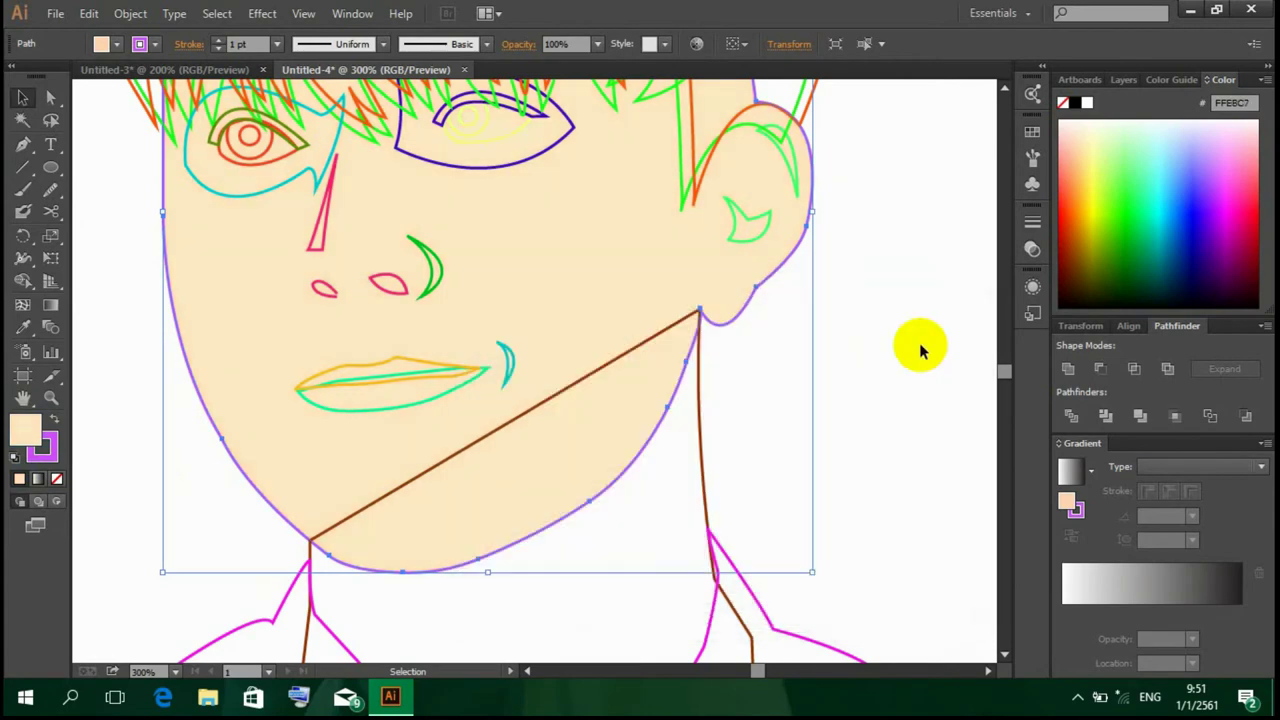
pyautogui.scroll(-2, 91, 443)
# Step: Set the face's stroke to None and fine-tune the peach skin fill
pyautogui.click(41, 446)
pyautogui.click(56, 479)
pyautogui.scroll(2, 949, 382)
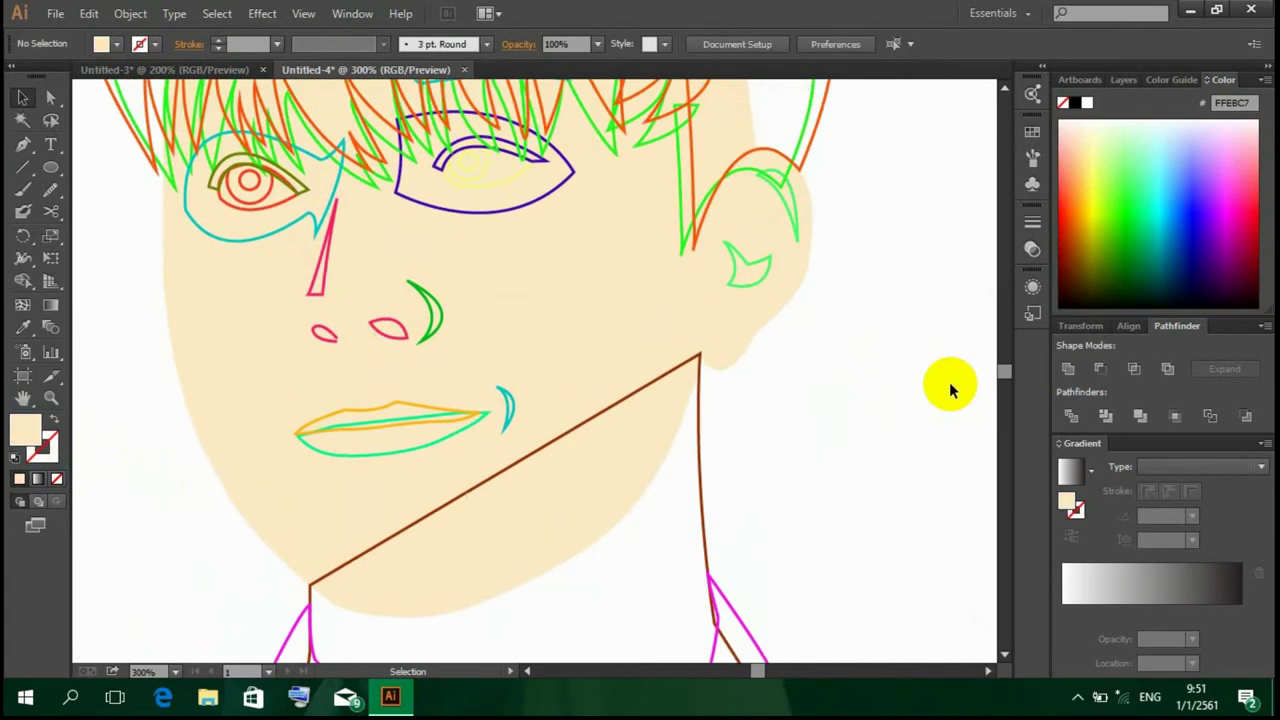
pyautogui.scroll(-2, 257, 366)
pyautogui.doubleClick(24, 428)
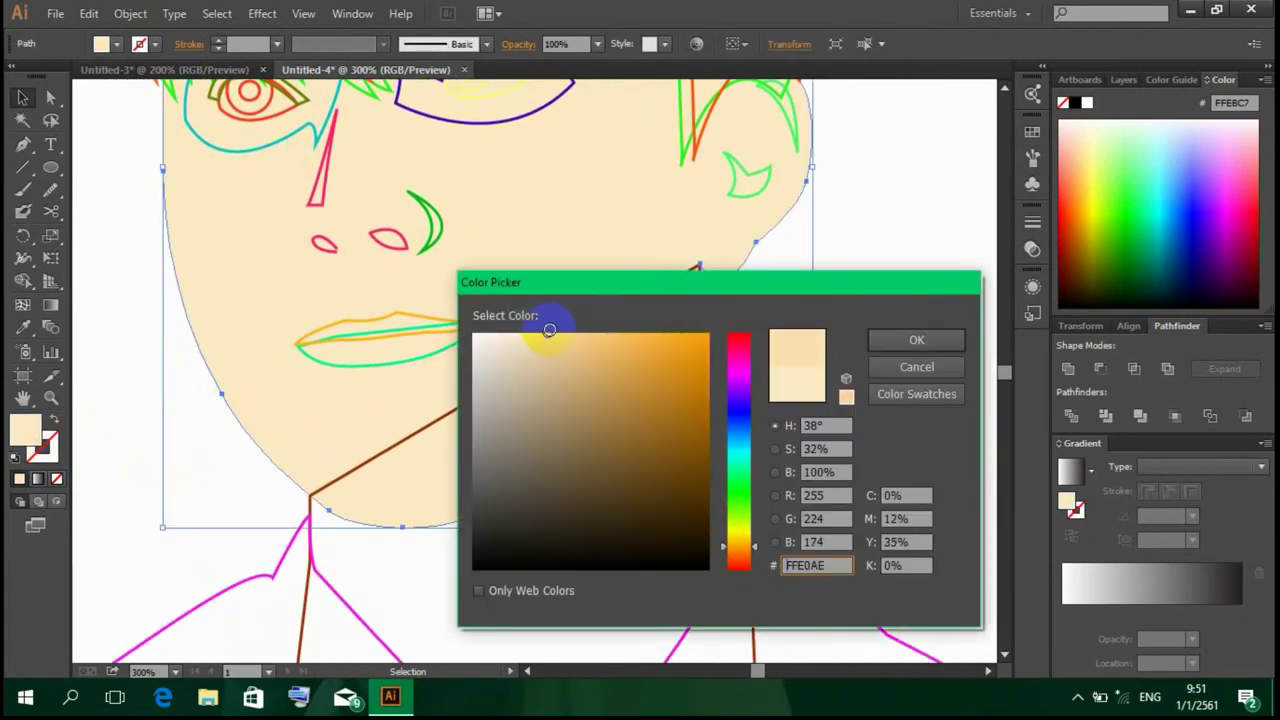
pyautogui.click(916, 340)
pyautogui.scroll(-1, 872, 347)
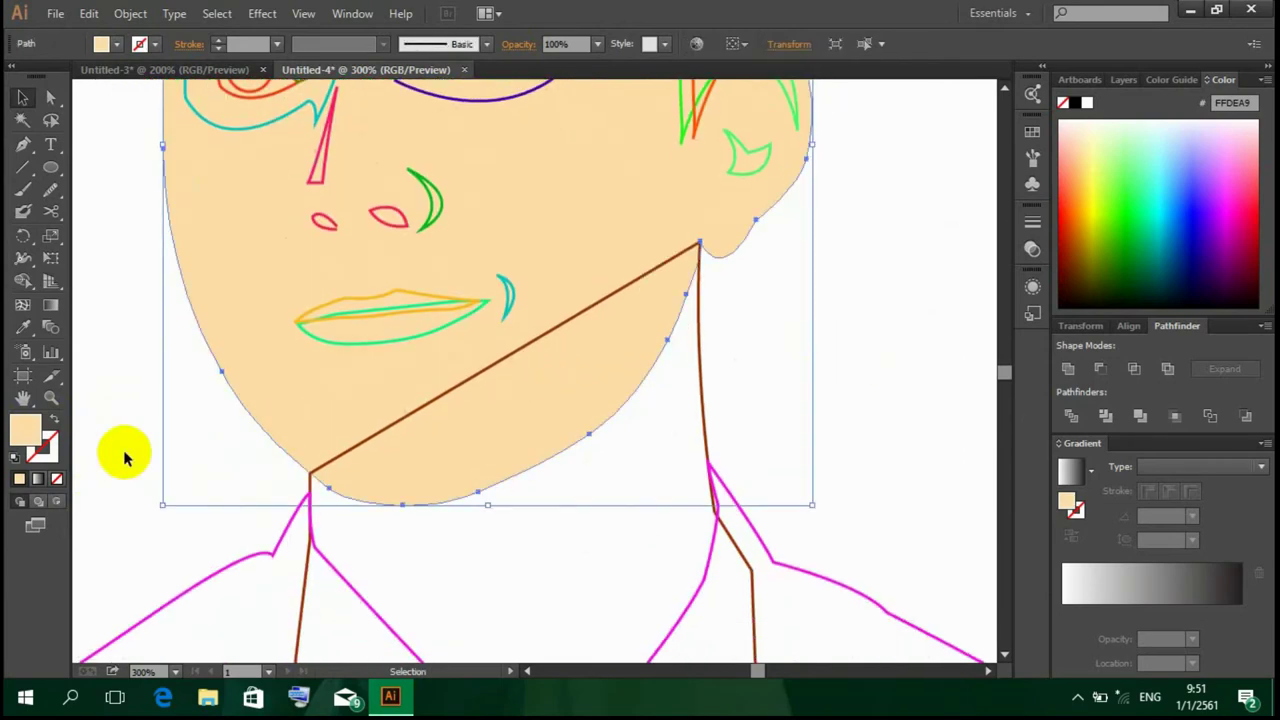
pyautogui.doubleClick(24, 428)
pyautogui.click(872, 360)
pyautogui.click(886, 349)
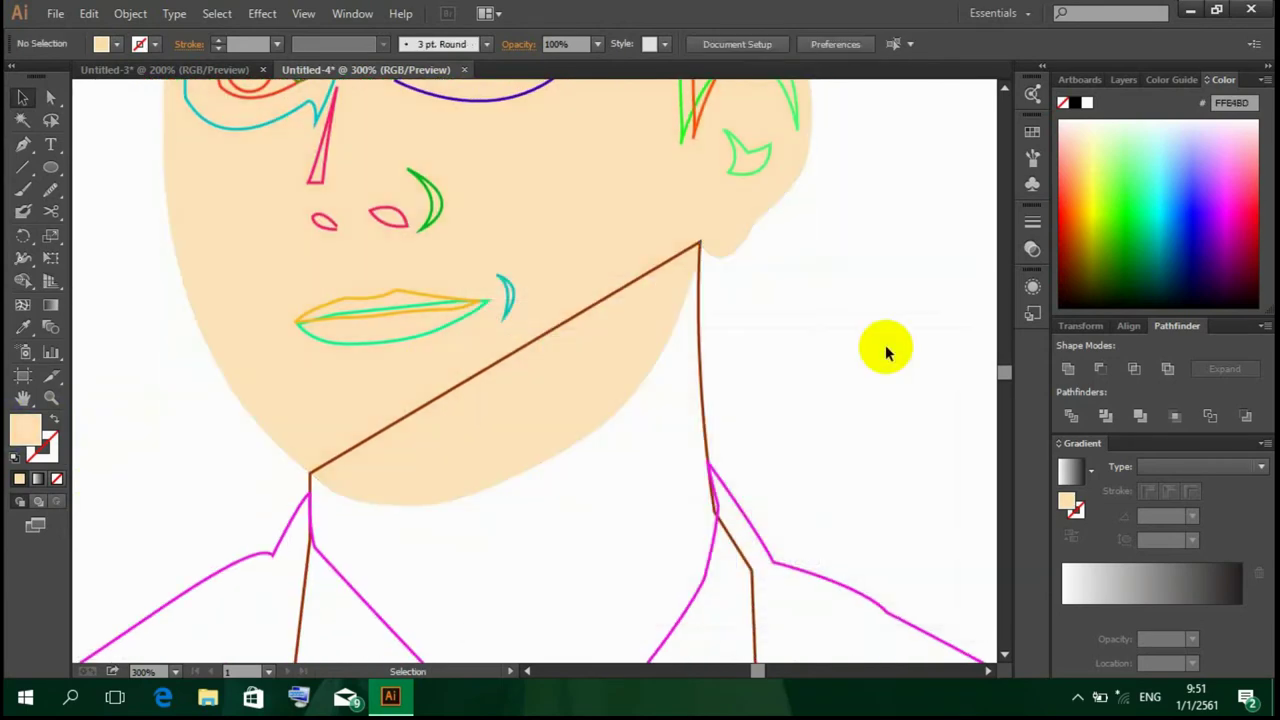
pyautogui.scroll(5, 509, 300)
pyautogui.scroll(-1, 520, 309)
pyautogui.scroll(-2, 432, 353)
pyautogui.scroll(-1, 432, 353)
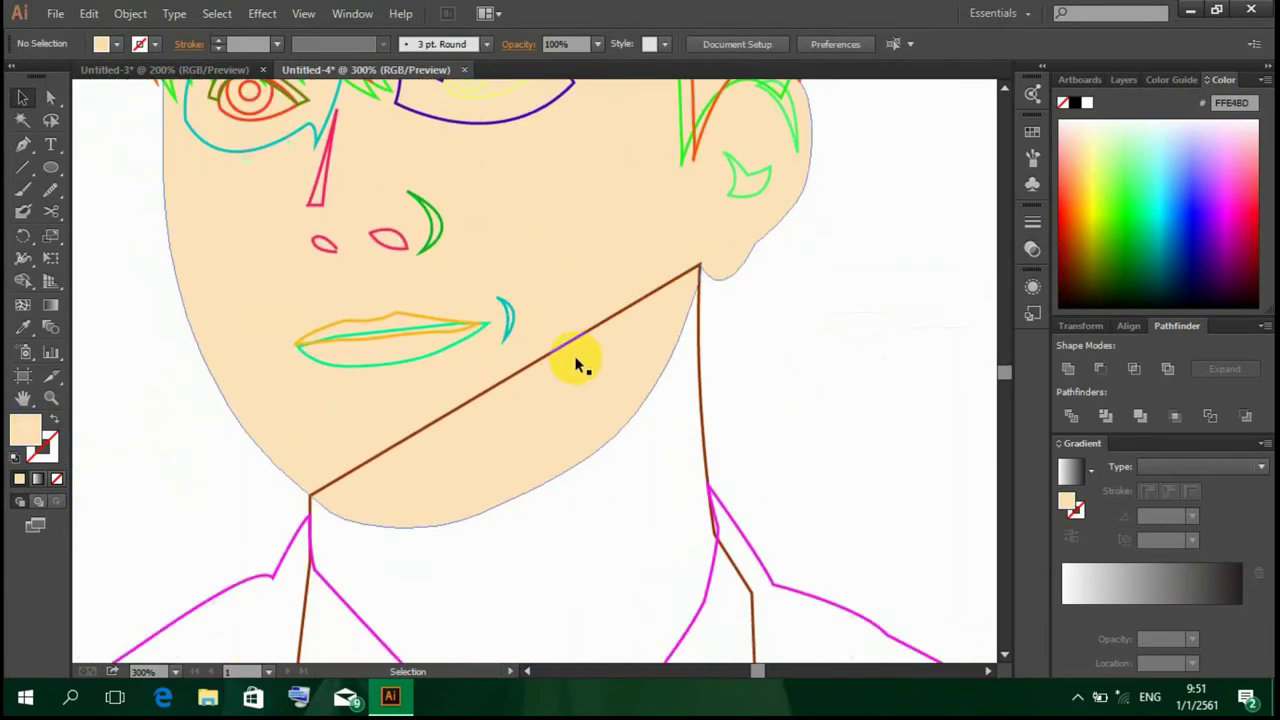
pyautogui.scroll(4, 583, 357)
# Step: Fill the hair shapes solid black
pyautogui.click(481, 248)
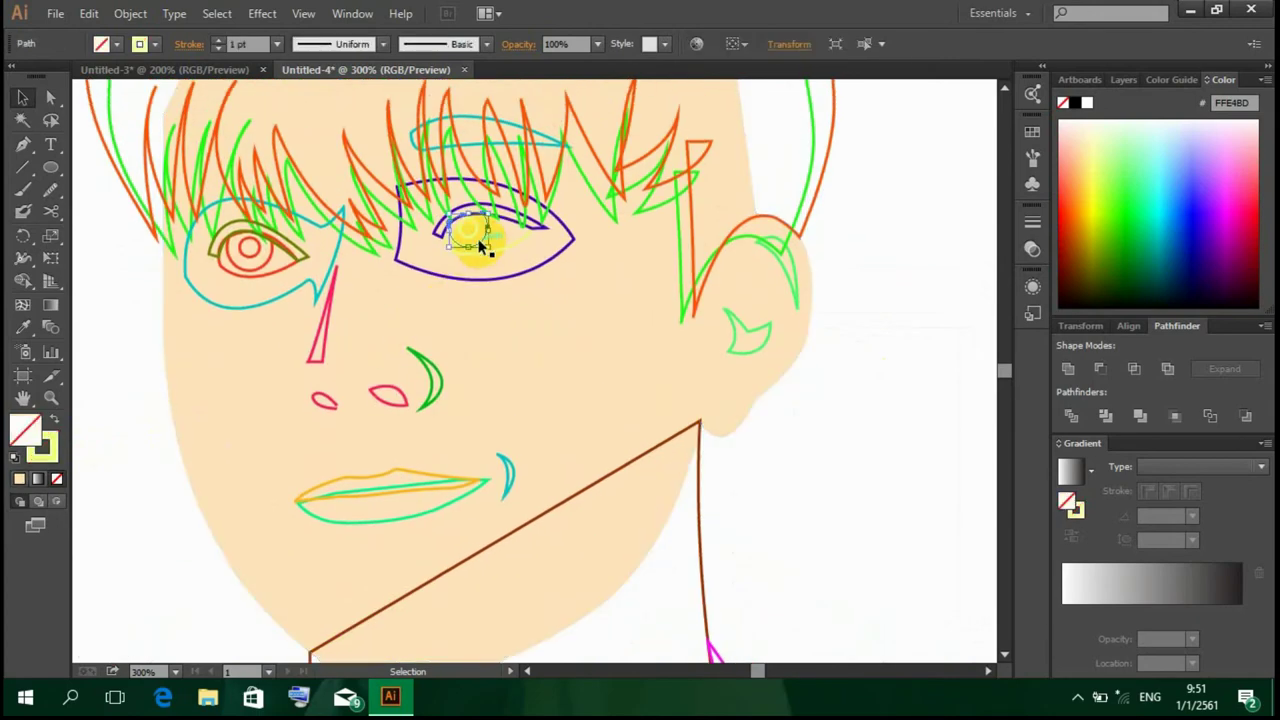
pyautogui.click(581, 335)
pyautogui.scroll(-2, 581, 335)
pyautogui.scroll(2, 820, 337)
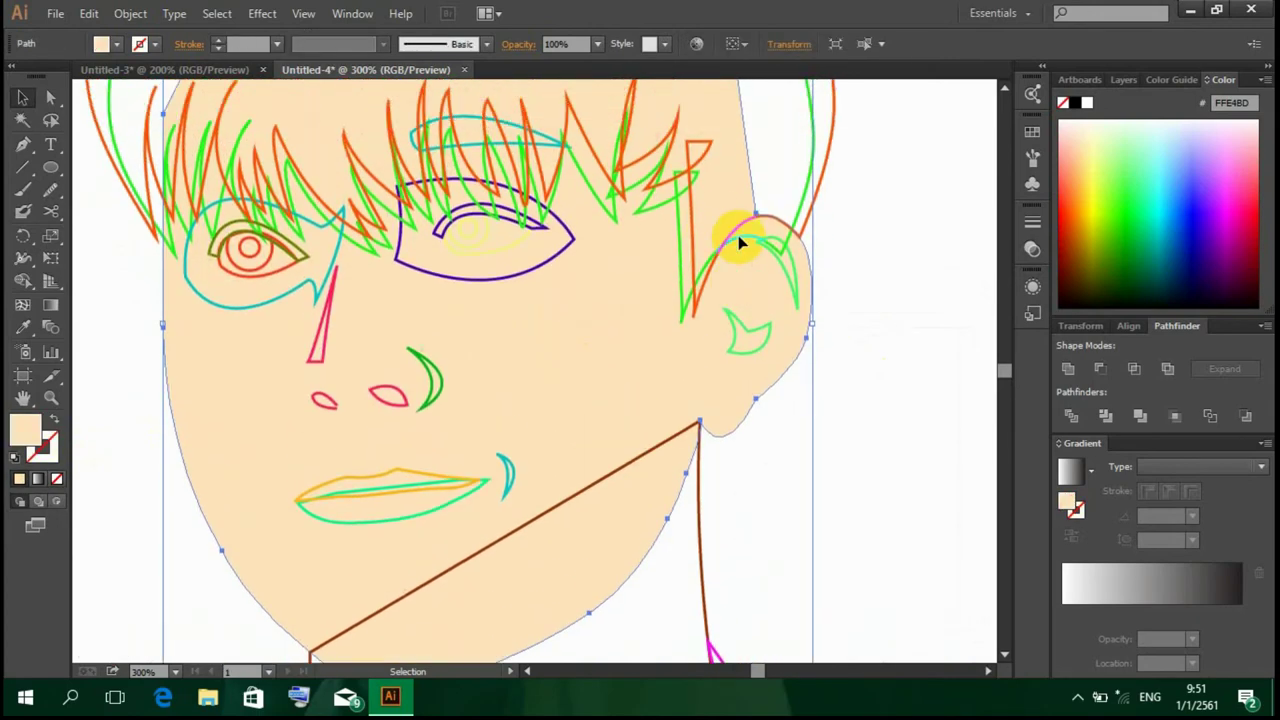
pyautogui.click(695, 233)
pyautogui.doubleClick(25, 430)
pyautogui.click(670, 582)
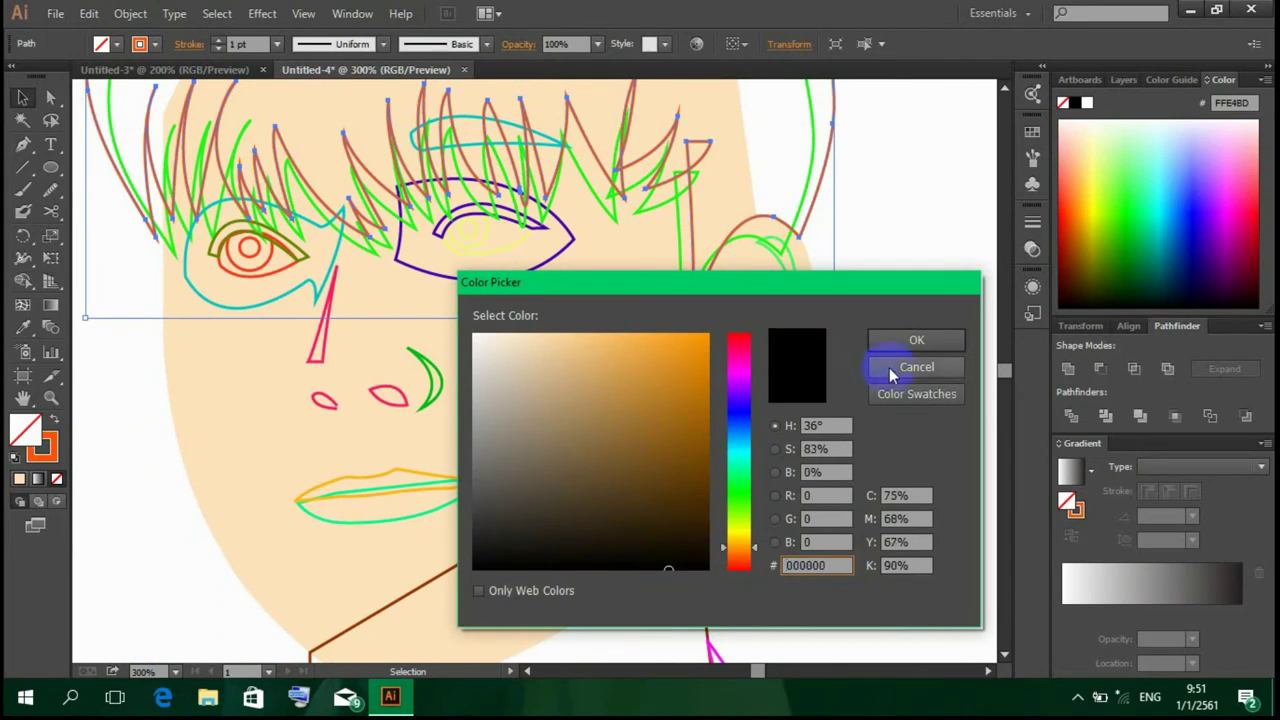
pyautogui.click(905, 347)
pyautogui.doubleClick(25, 430)
pyautogui.click(657, 528)
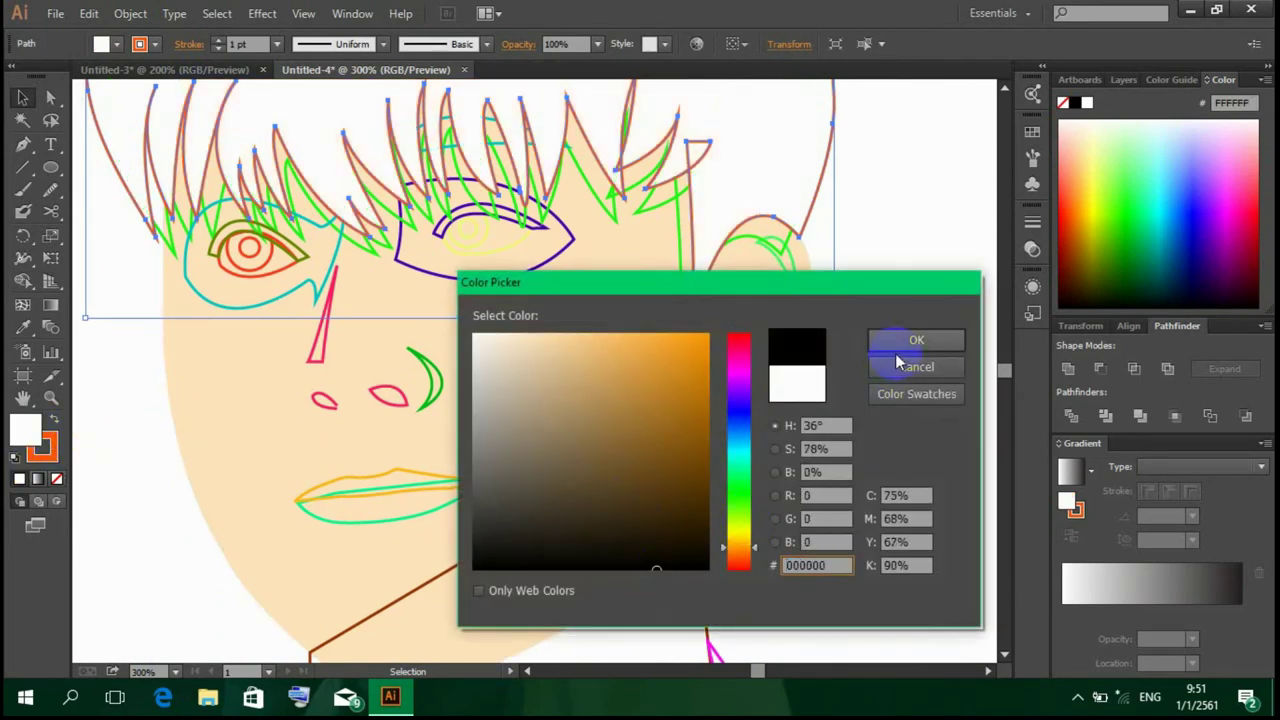
pyautogui.click(905, 347)
pyautogui.scroll(3, 449, 334)
pyautogui.click(986, 437)
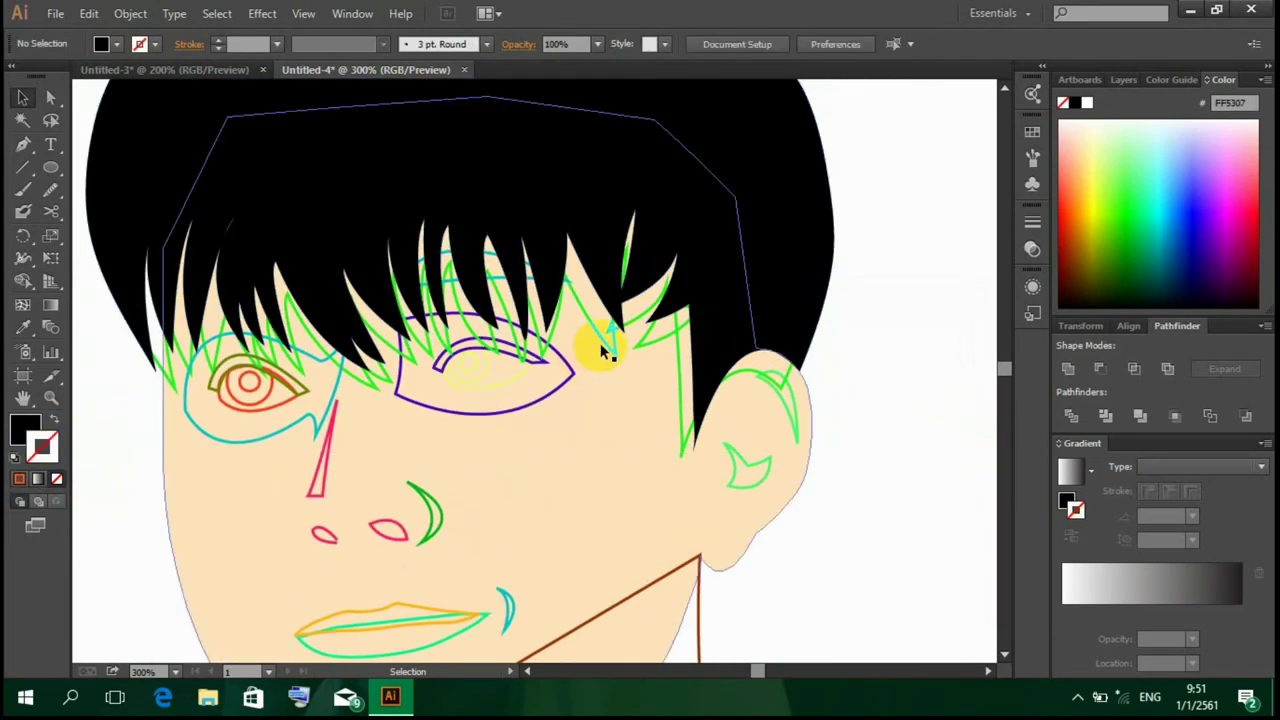
# Step: Fill the fringe strand path peach FFCD8A, sampled from the skin colour
pyautogui.click(594, 343)
pyautogui.press('i')
pyautogui.click(183, 528)
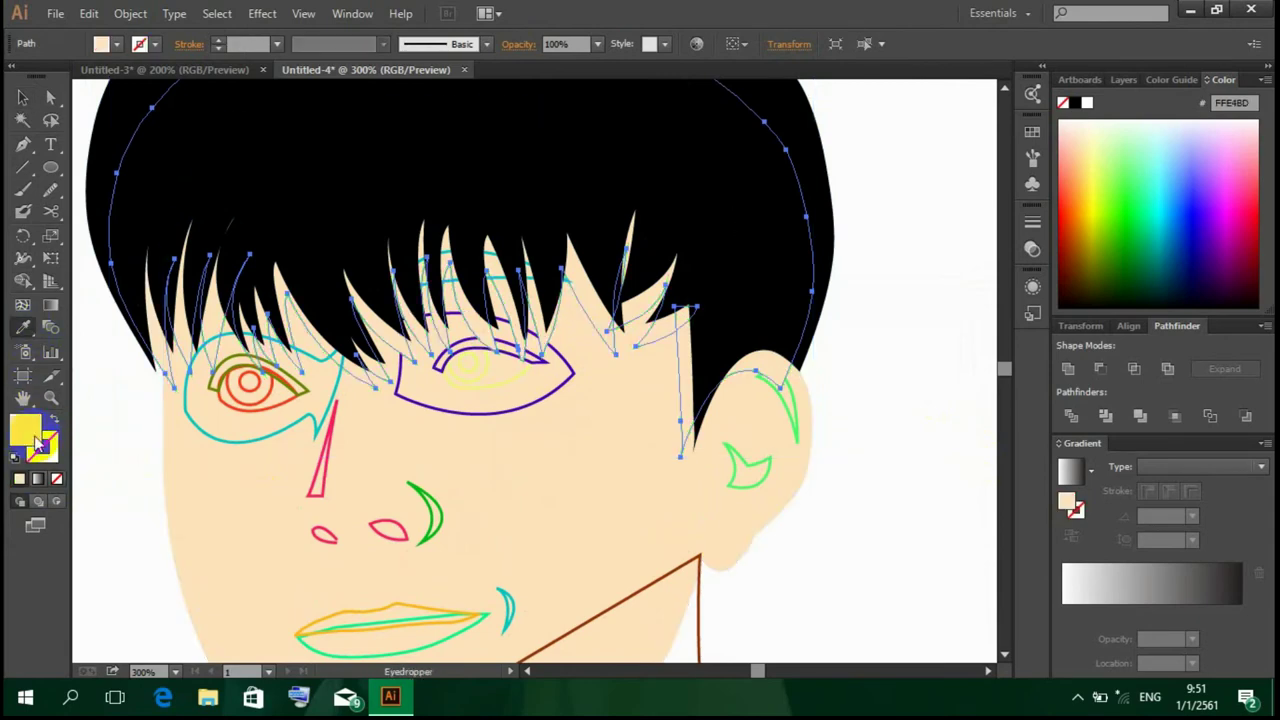
pyautogui.doubleClick(25, 430)
pyautogui.click(566, 330)
pyautogui.click(895, 345)
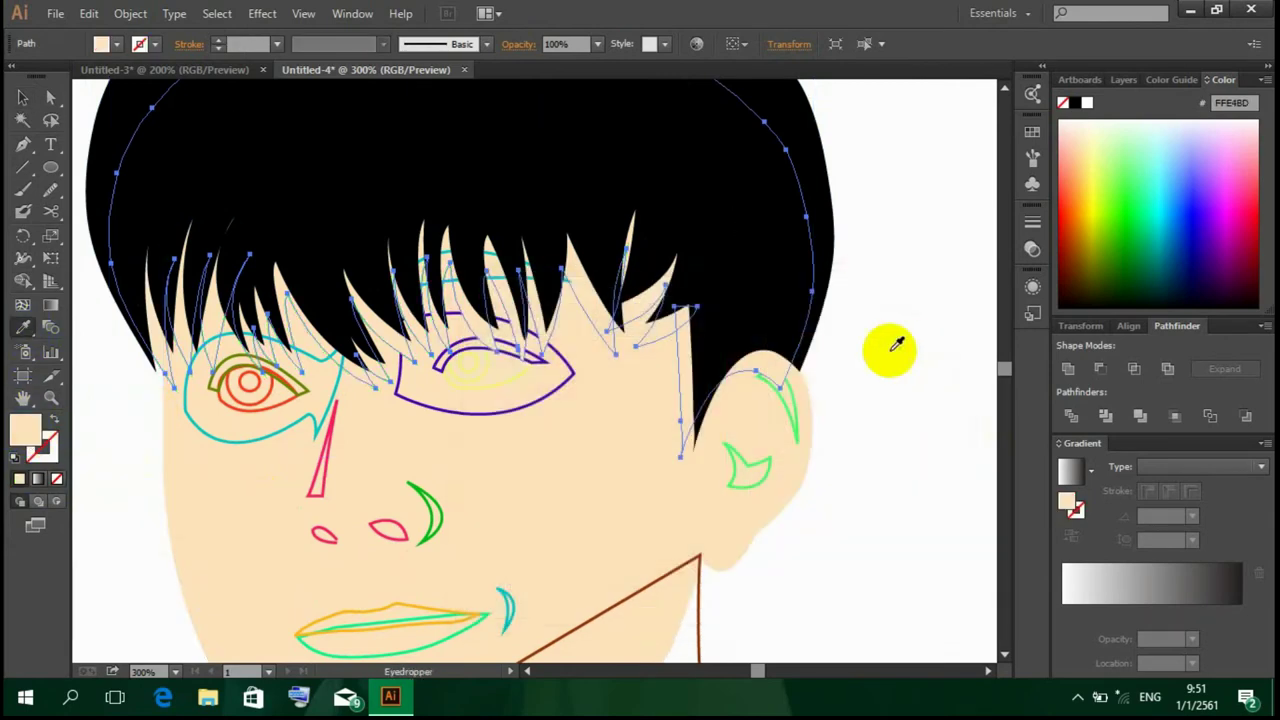
pyautogui.doubleClick(25, 430)
pyautogui.moveTo(511, 351); pyautogui.dragTo(471, 320)
pyautogui.click(914, 337)
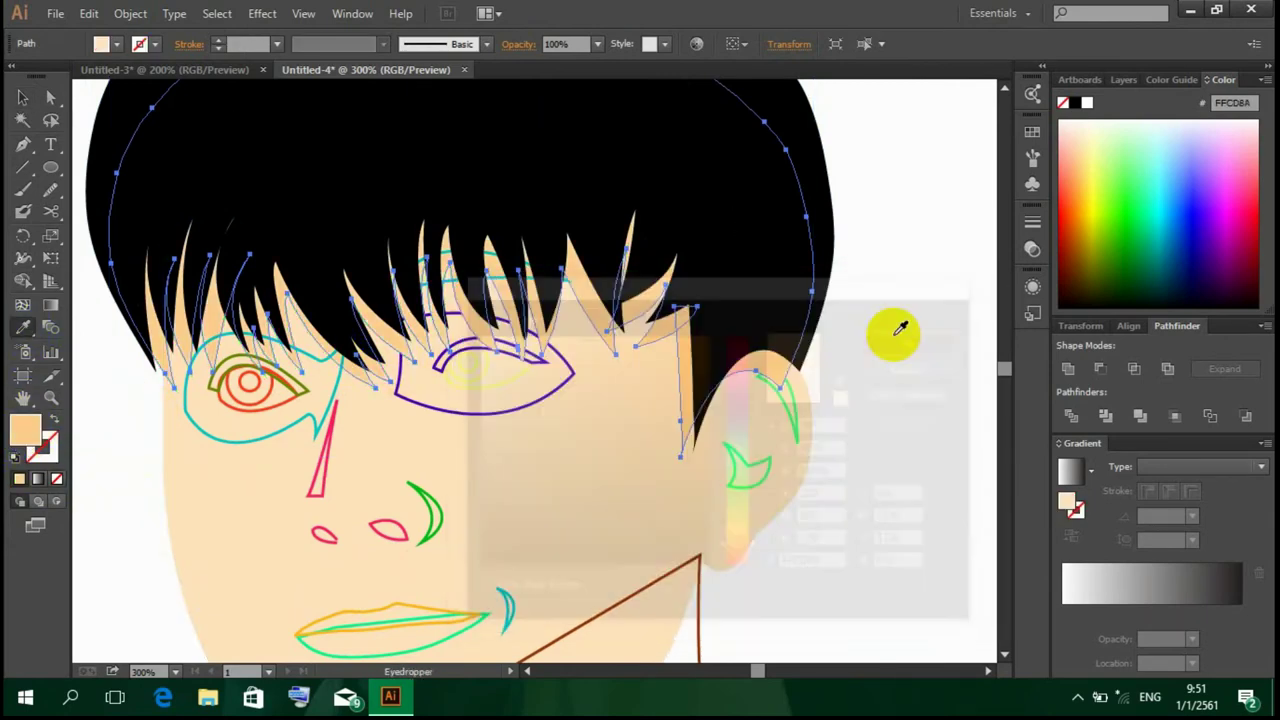
# Step: Undo the white strand fill and select the hair path's anchor points
pyautogui.hotkey('ctrl', 'z')
pyautogui.press('v')
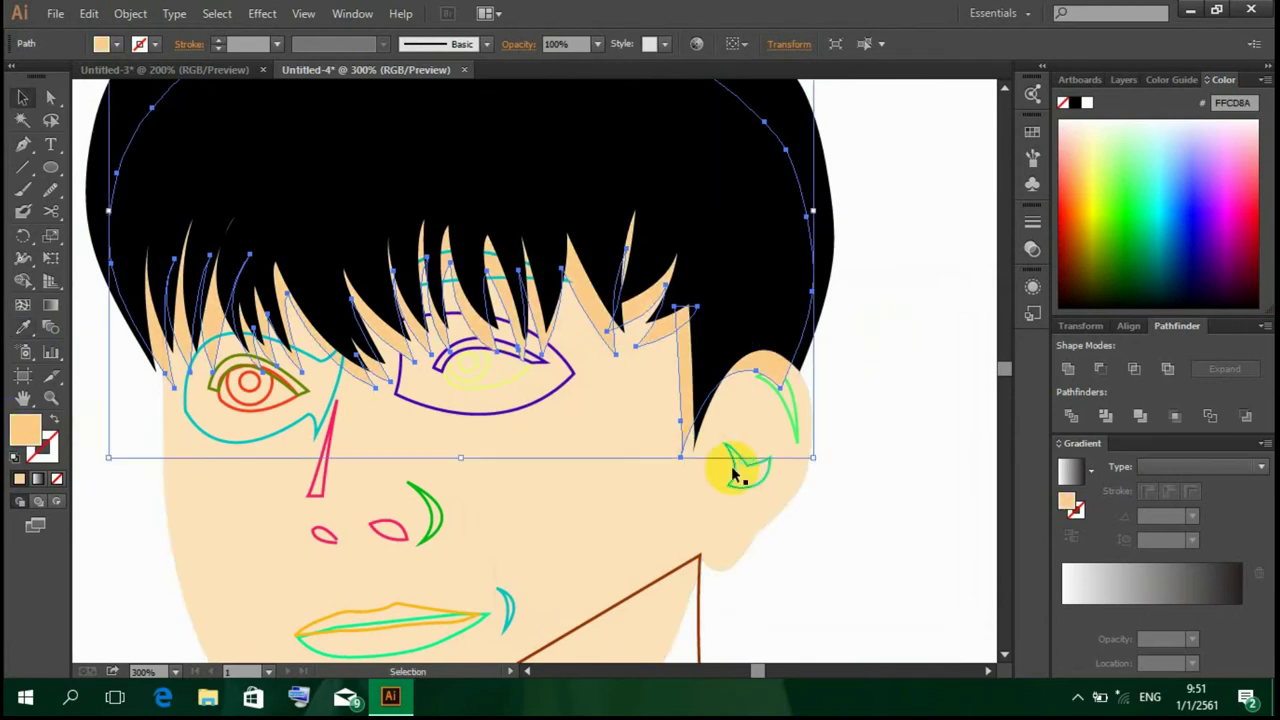
pyautogui.click(895, 477)
pyautogui.click(775, 373)
pyautogui.press('a')
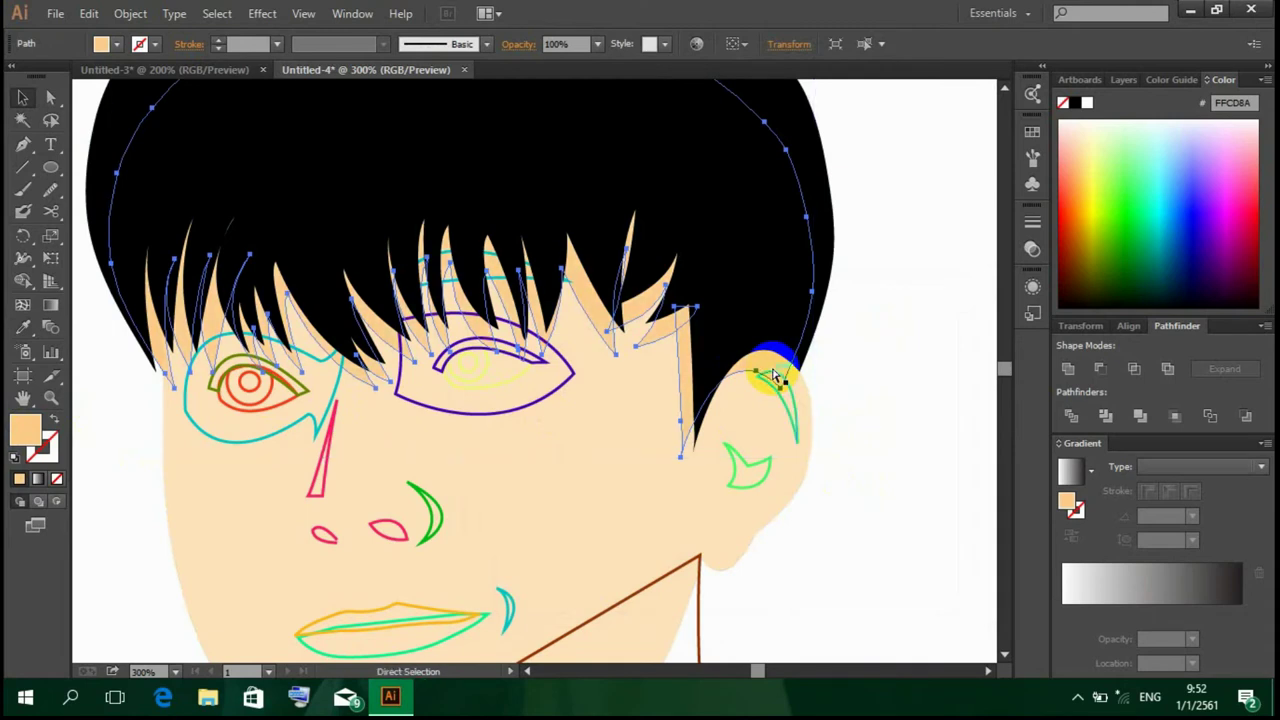
# Step: Erase the black hair edge overlapping the top of the ear with the Eraser tool
pyautogui.press('v')
pyautogui.scroll(-1, 794, 486)
pyautogui.moveTo(758, 330); pyautogui.dragTo(759, 345)
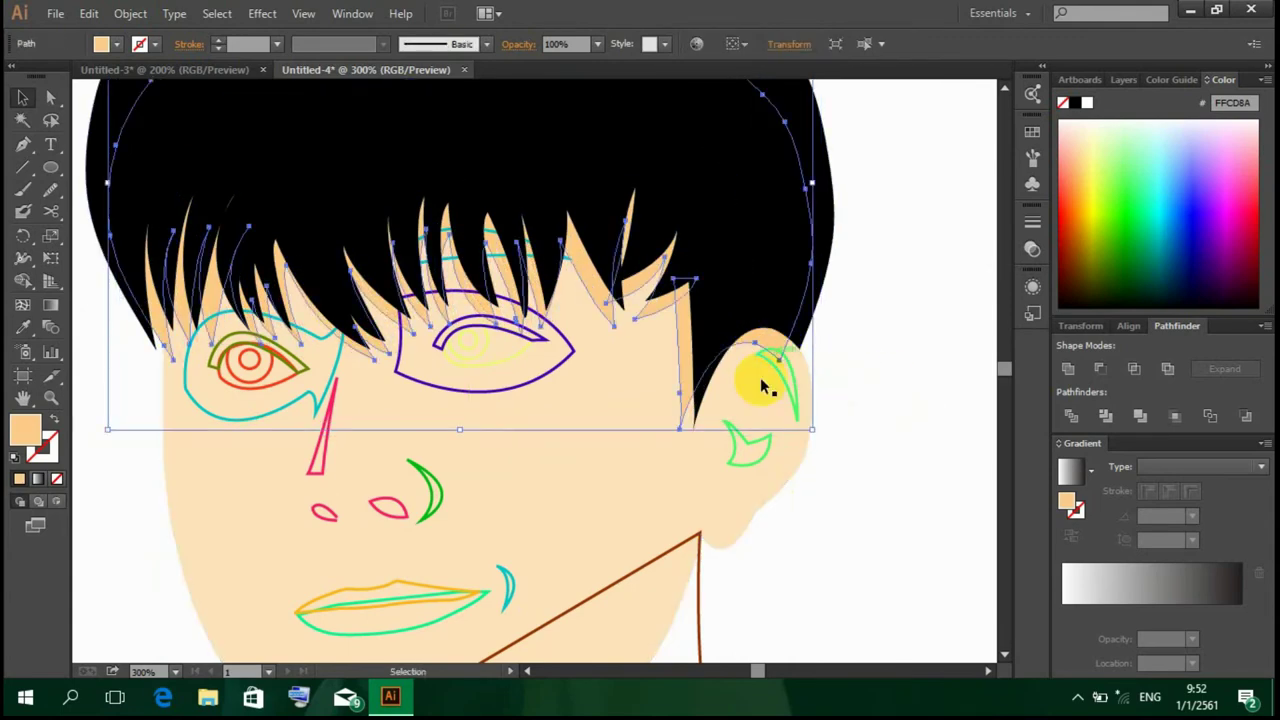
pyautogui.moveTo(51, 211); pyautogui.dragTo(120, 209)
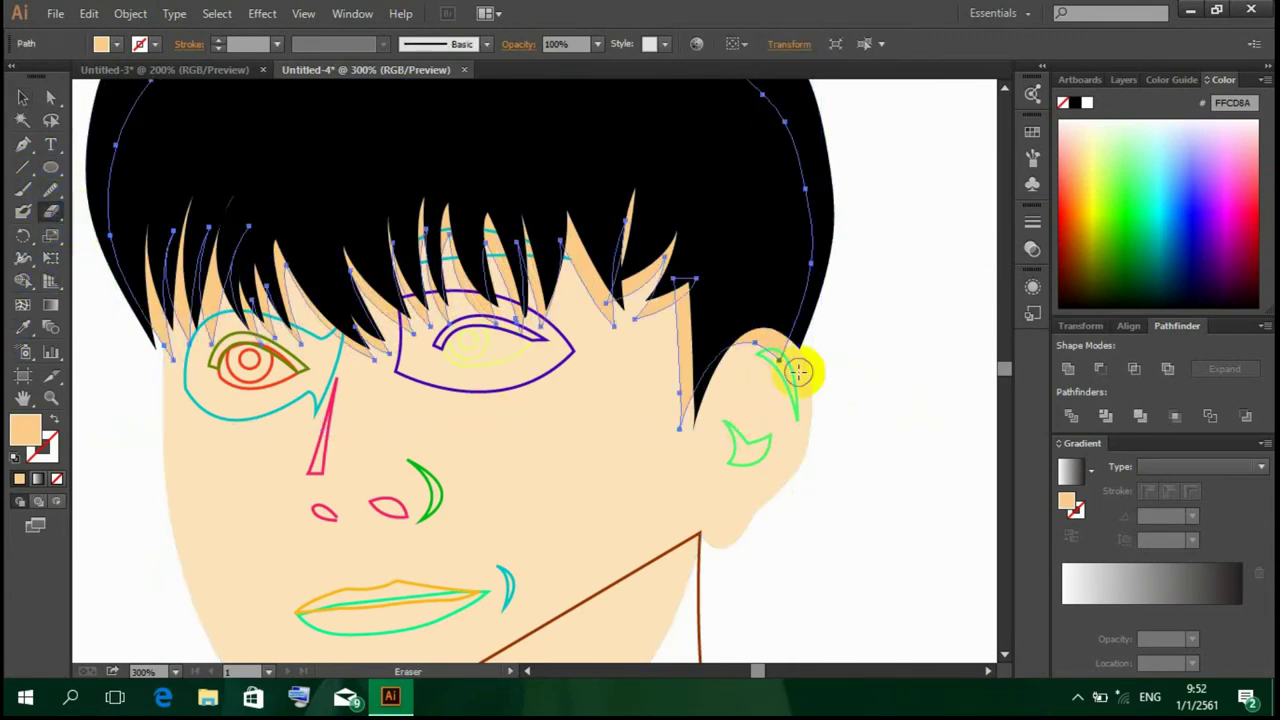
pyautogui.moveTo(787, 347); pyautogui.dragTo(745, 365)
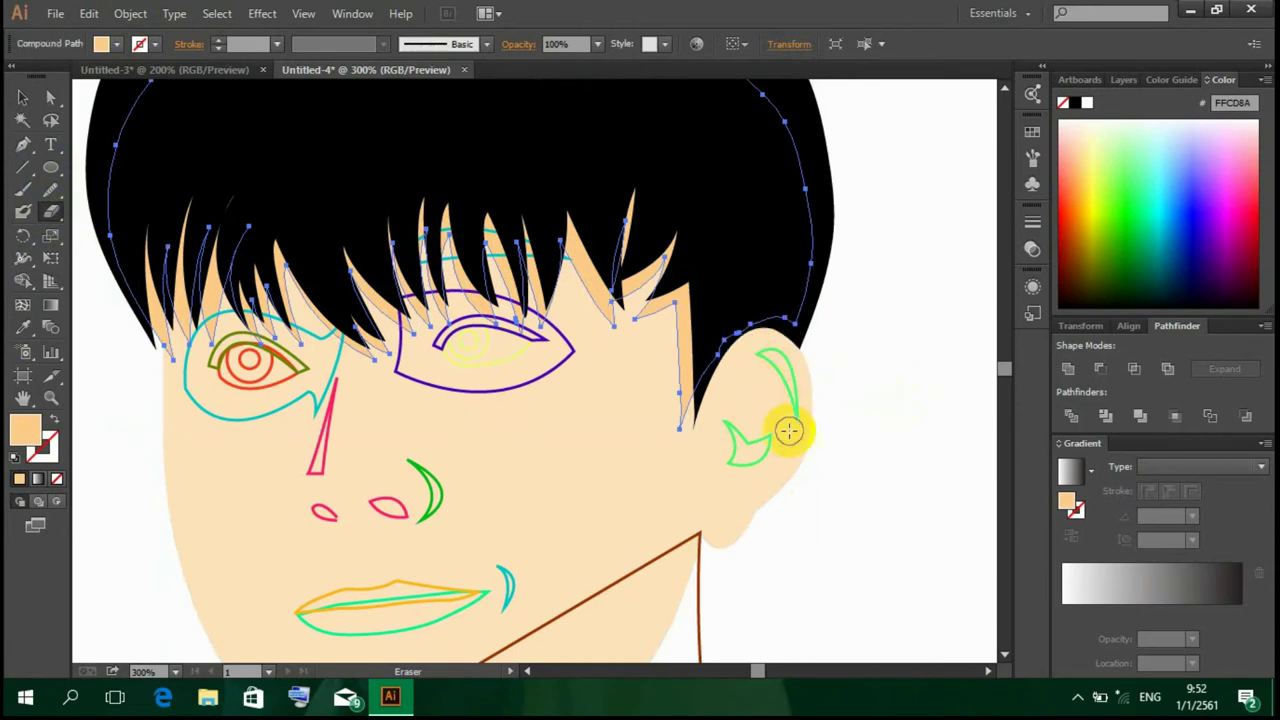
pyautogui.press('v')
pyautogui.click(914, 443)
pyautogui.scroll(-3, 343, 458)
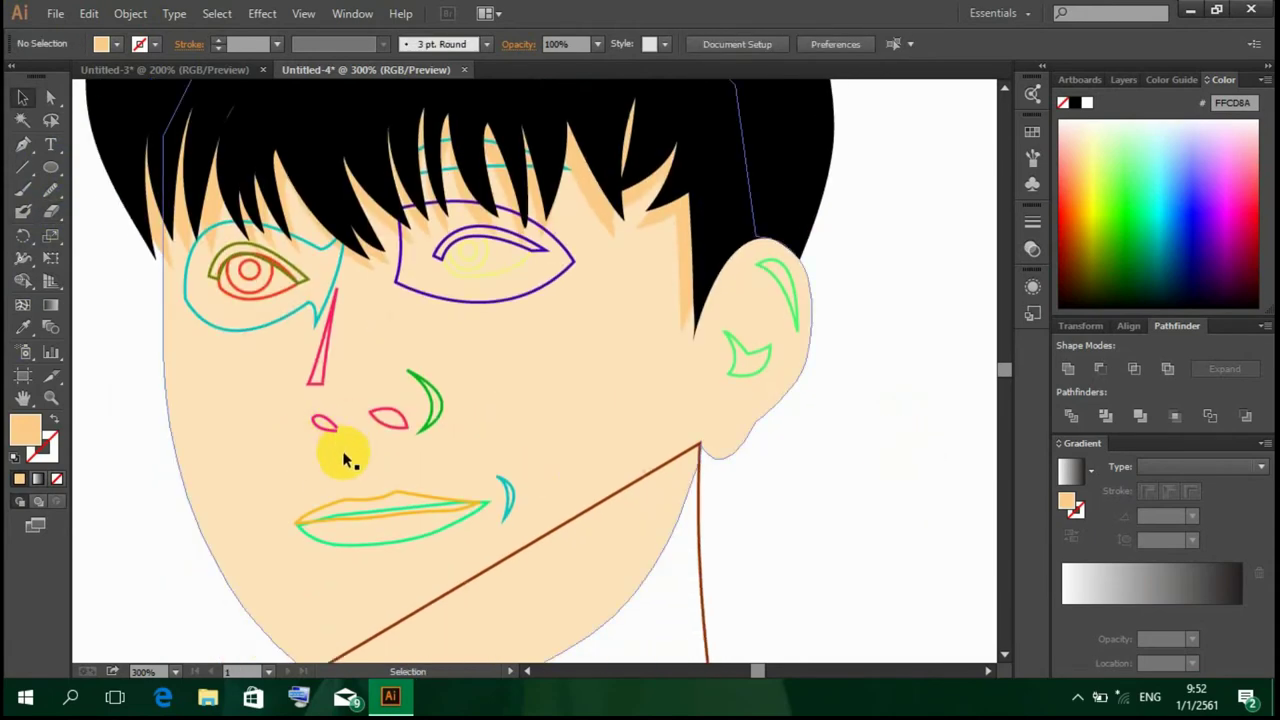
pyautogui.click(343, 458)
# Step: Try lighter and more saturated peach face fills, such as FFE9CC, in the Color Picker
pyautogui.doubleClick(25, 430)
pyautogui.write('FFE9CC')
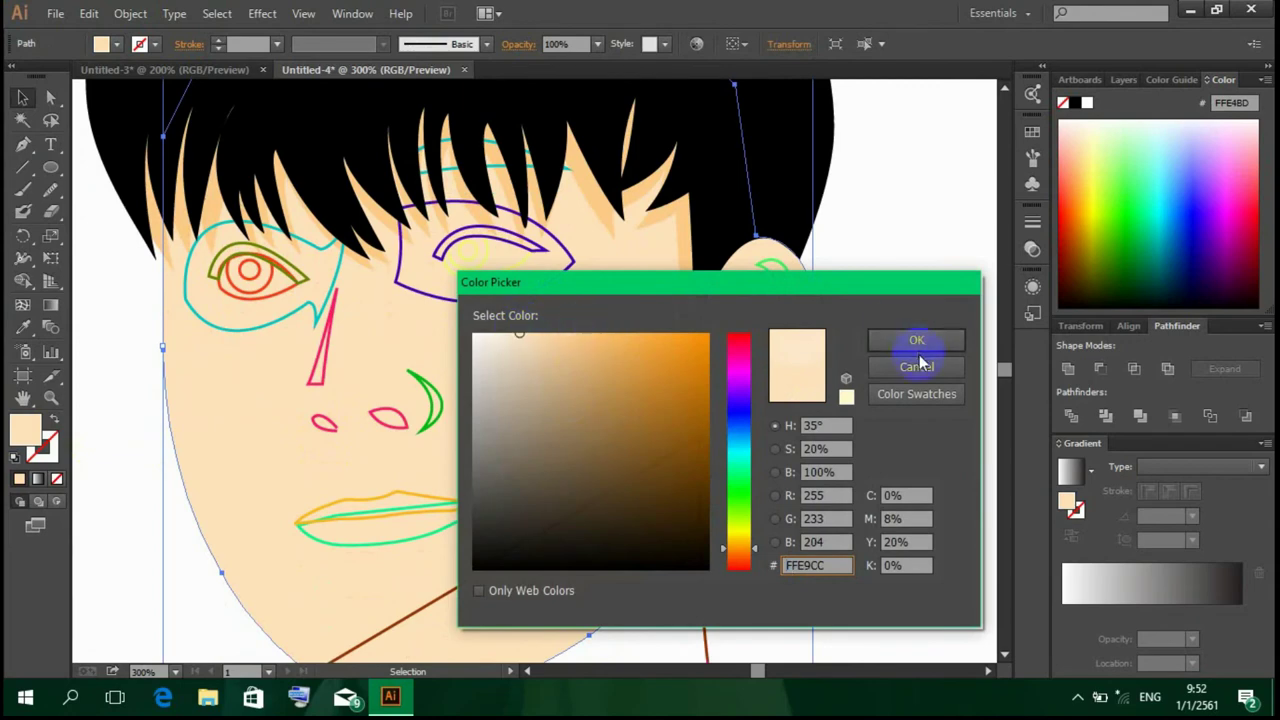
pyautogui.click(918, 348)
pyautogui.scroll(-3, 914, 345)
pyautogui.scroll(3, 914, 345)
pyautogui.scroll(-3, 914, 348)
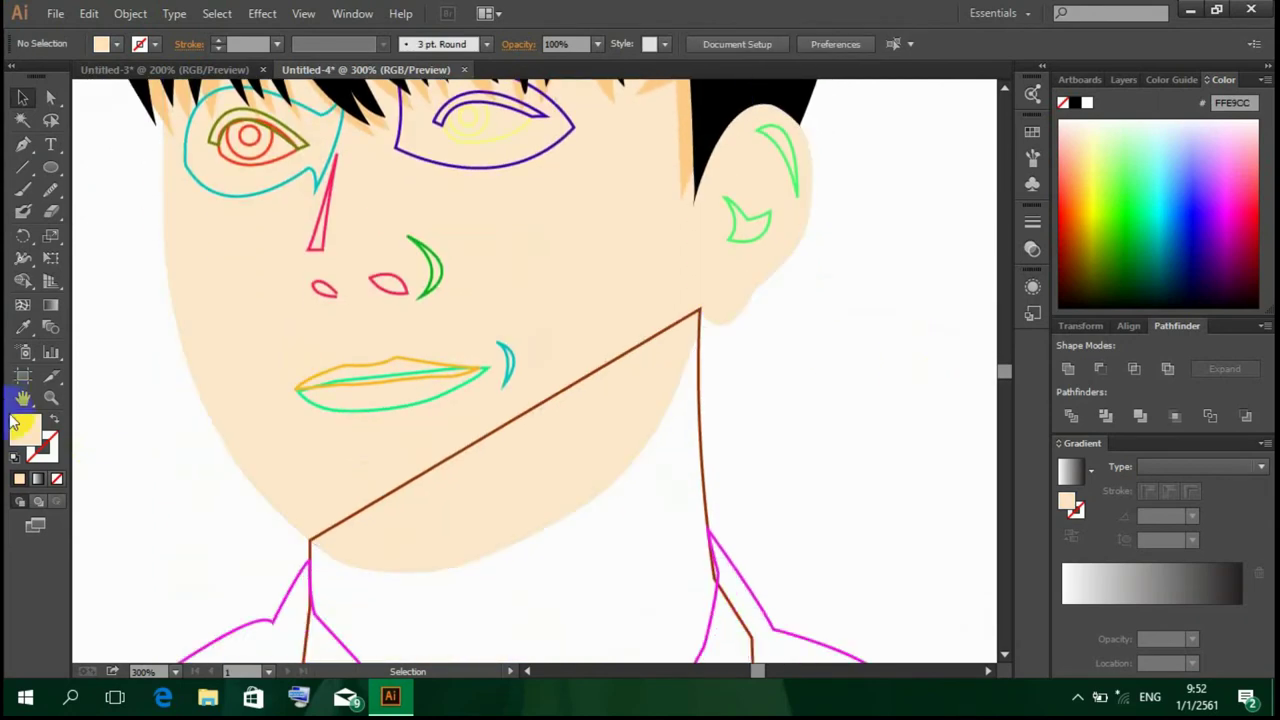
pyautogui.doubleClick(22, 428)
pyautogui.moveTo(573, 336); pyautogui.dragTo(573, 325)
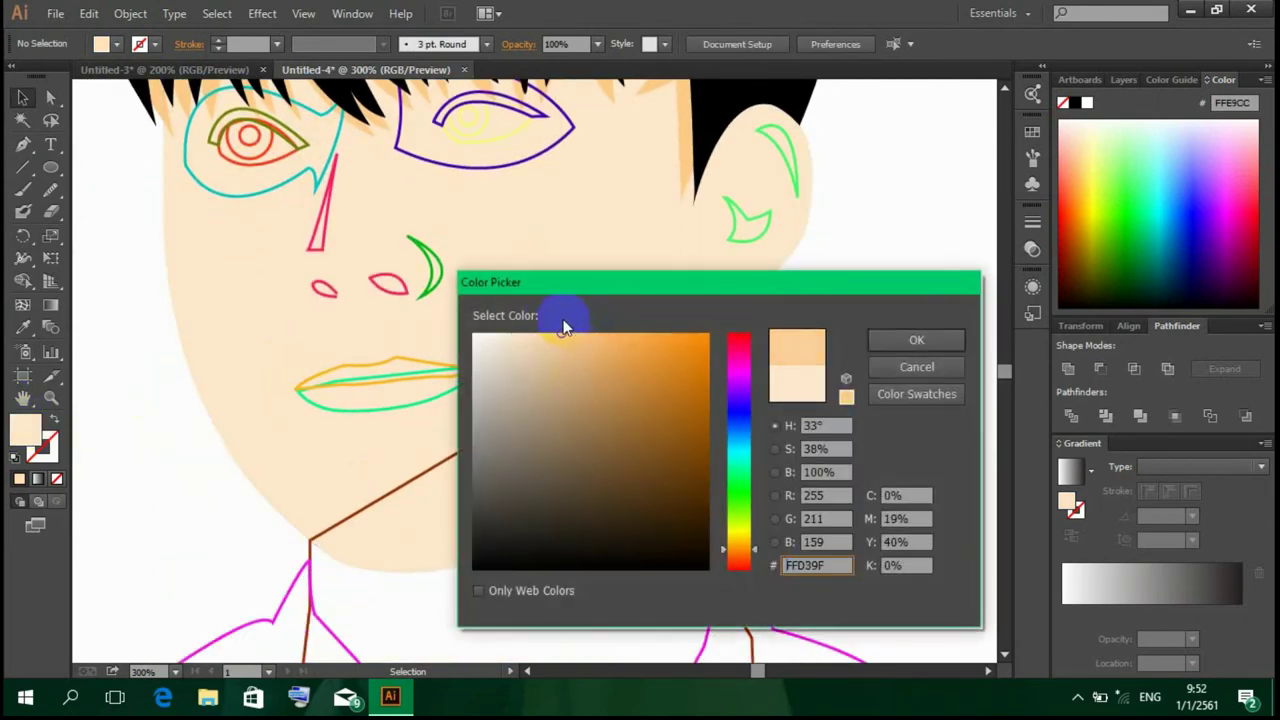
pyautogui.click(916, 340)
# Step: Test further skin tones on the face, including FFD29C and a lighter tone
pyautogui.click(260, 341)
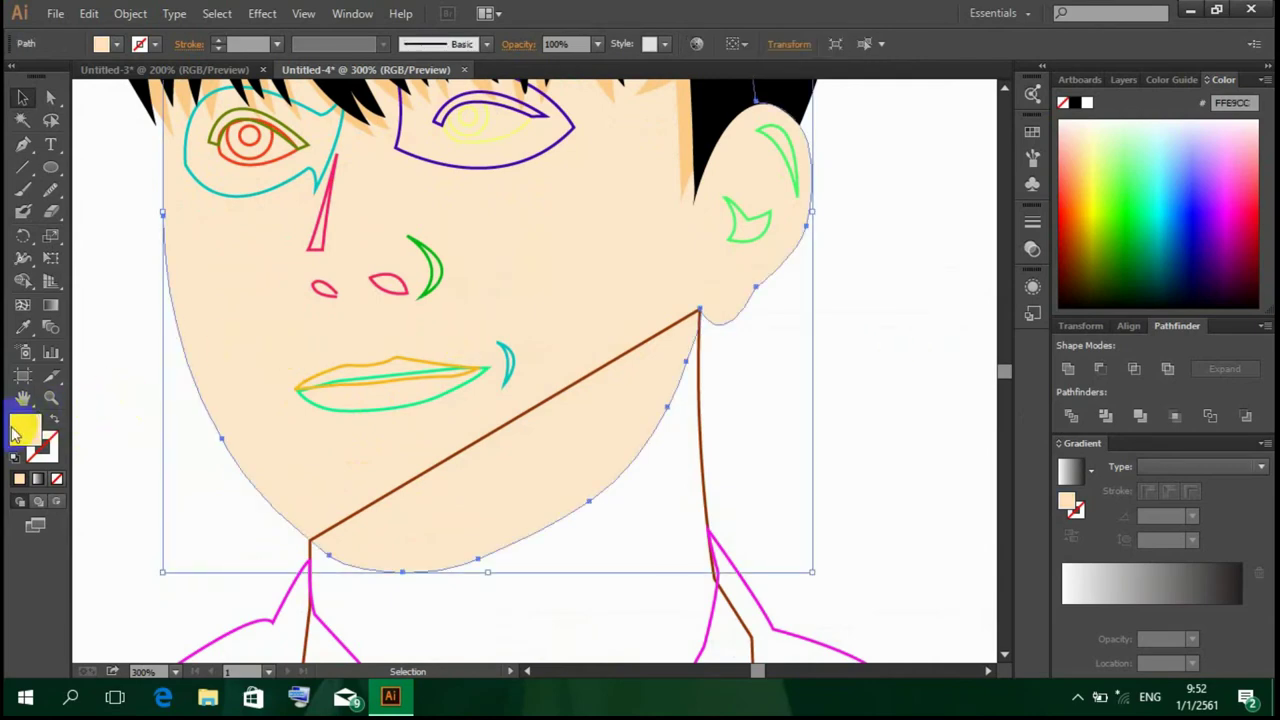
pyautogui.doubleClick(15, 430)
pyautogui.click(543, 336)
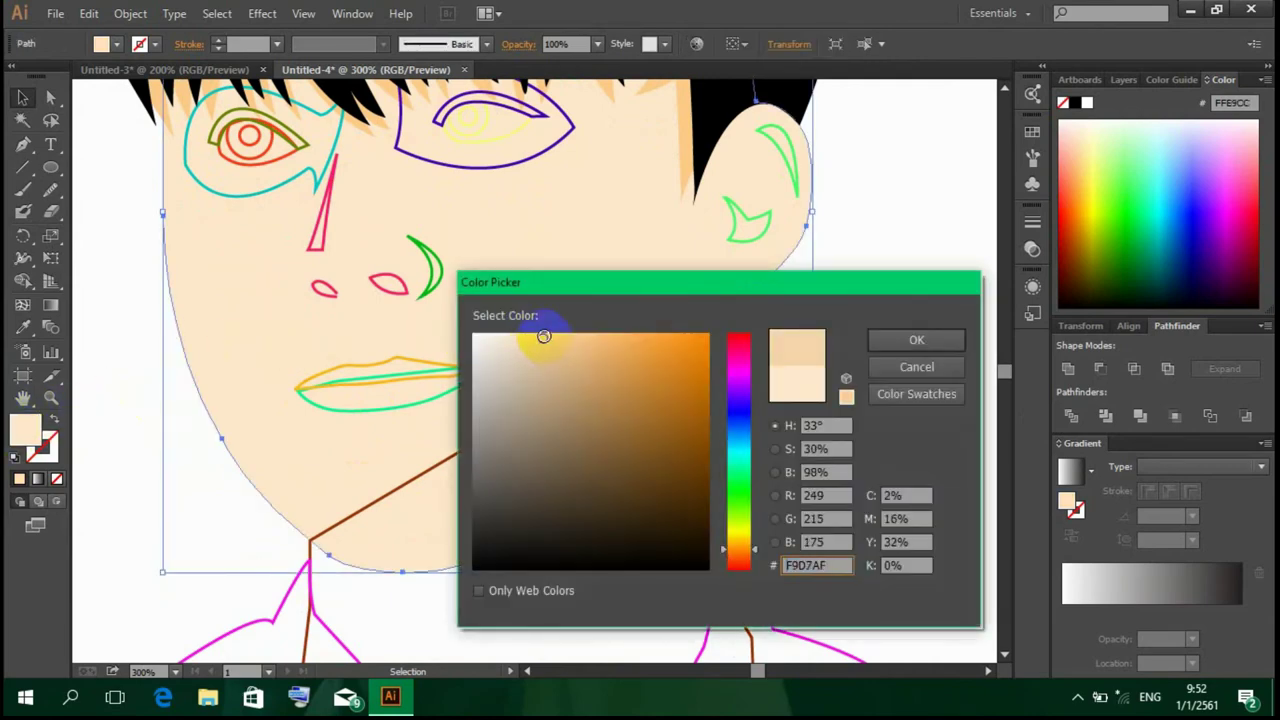
pyautogui.click(886, 340)
pyautogui.click(874, 340)
pyautogui.scroll(2, 874, 340)
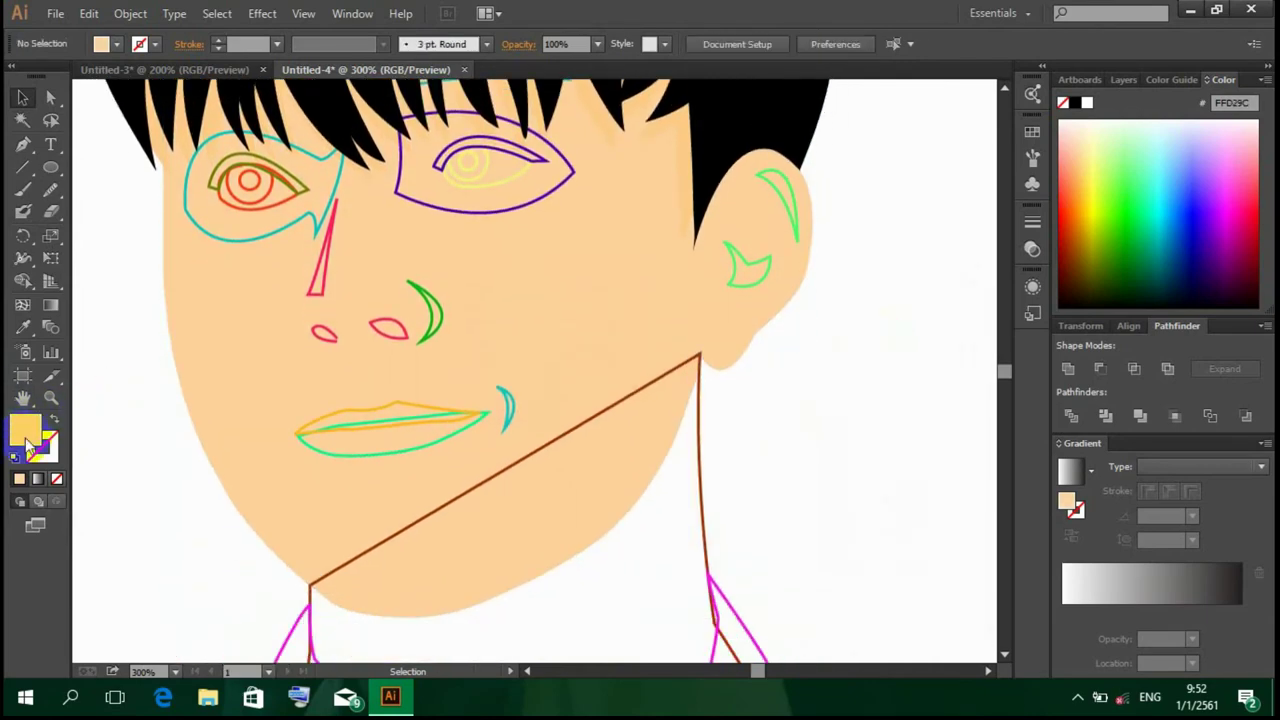
pyautogui.doubleClick(27, 441)
pyautogui.write('F7D5B0')
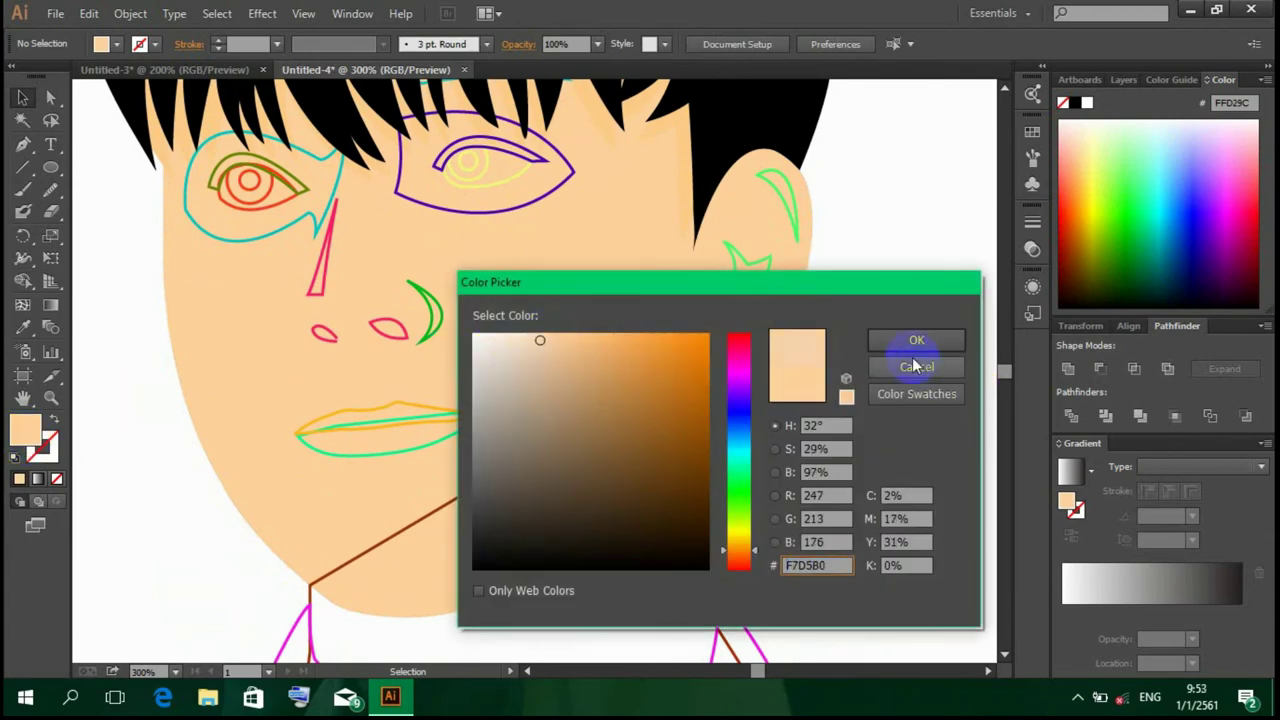
pyautogui.click(905, 340)
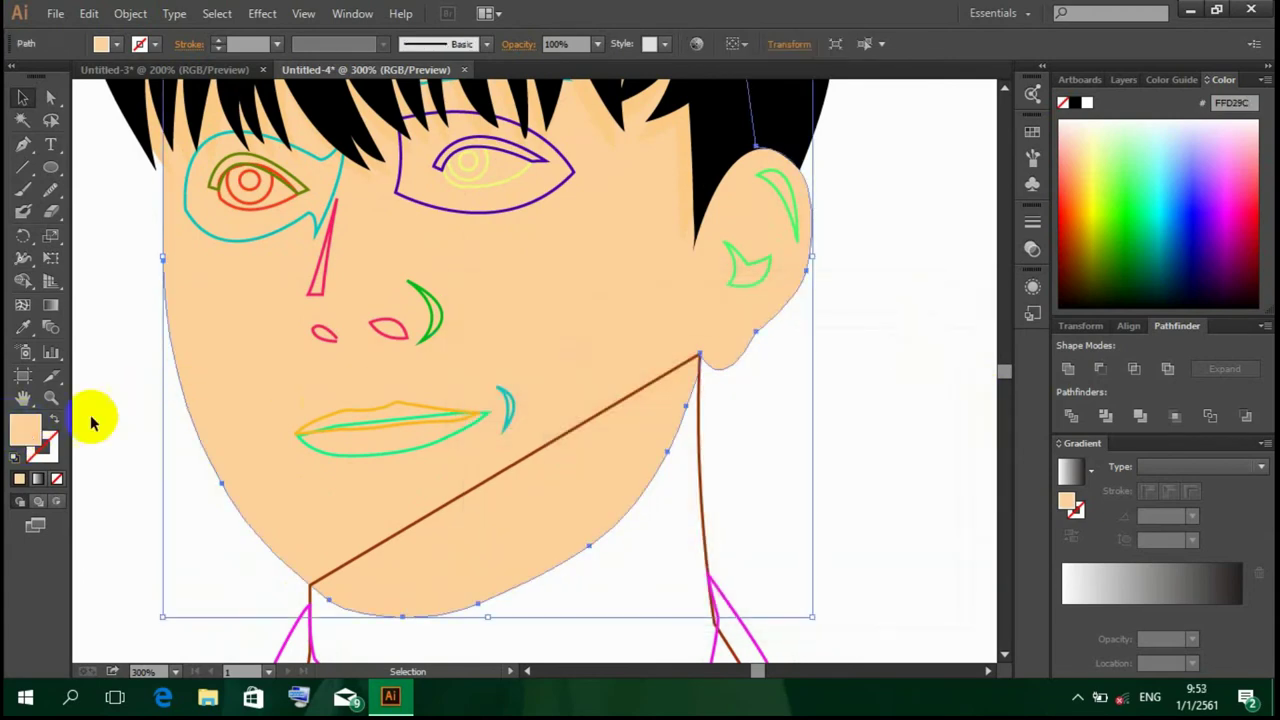
pyautogui.doubleClick(27, 441)
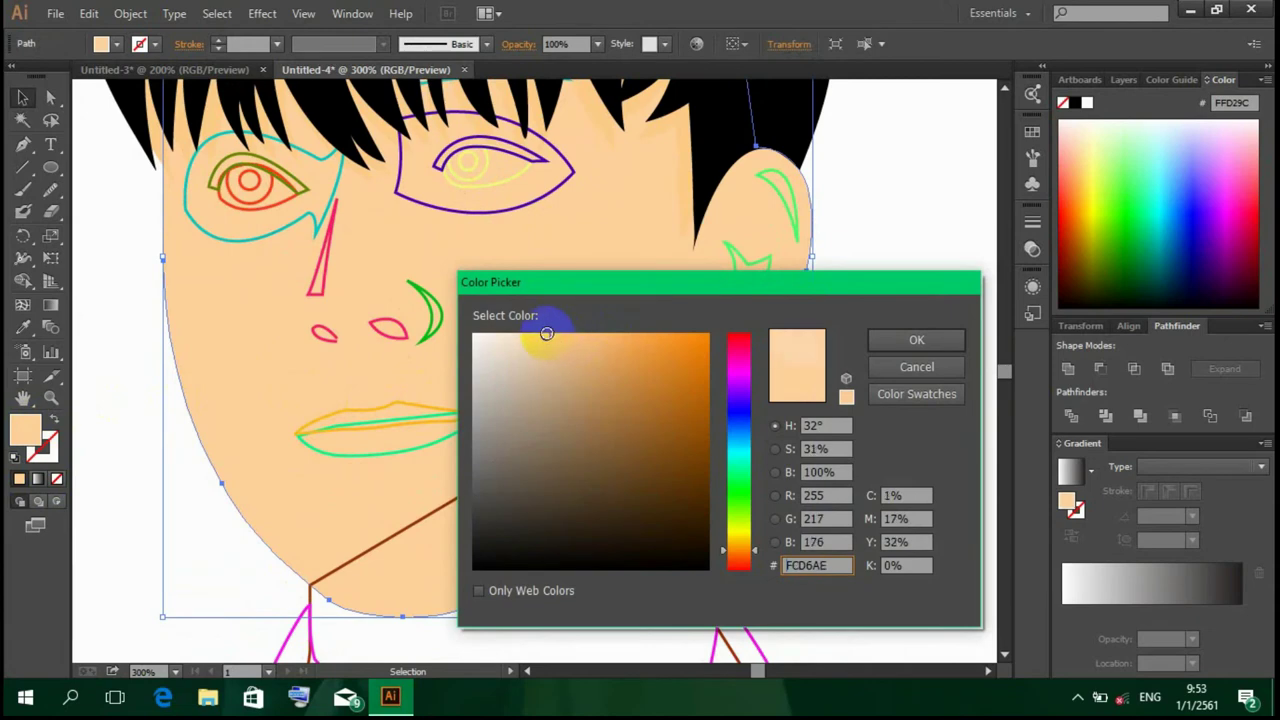
pyautogui.click(916, 340)
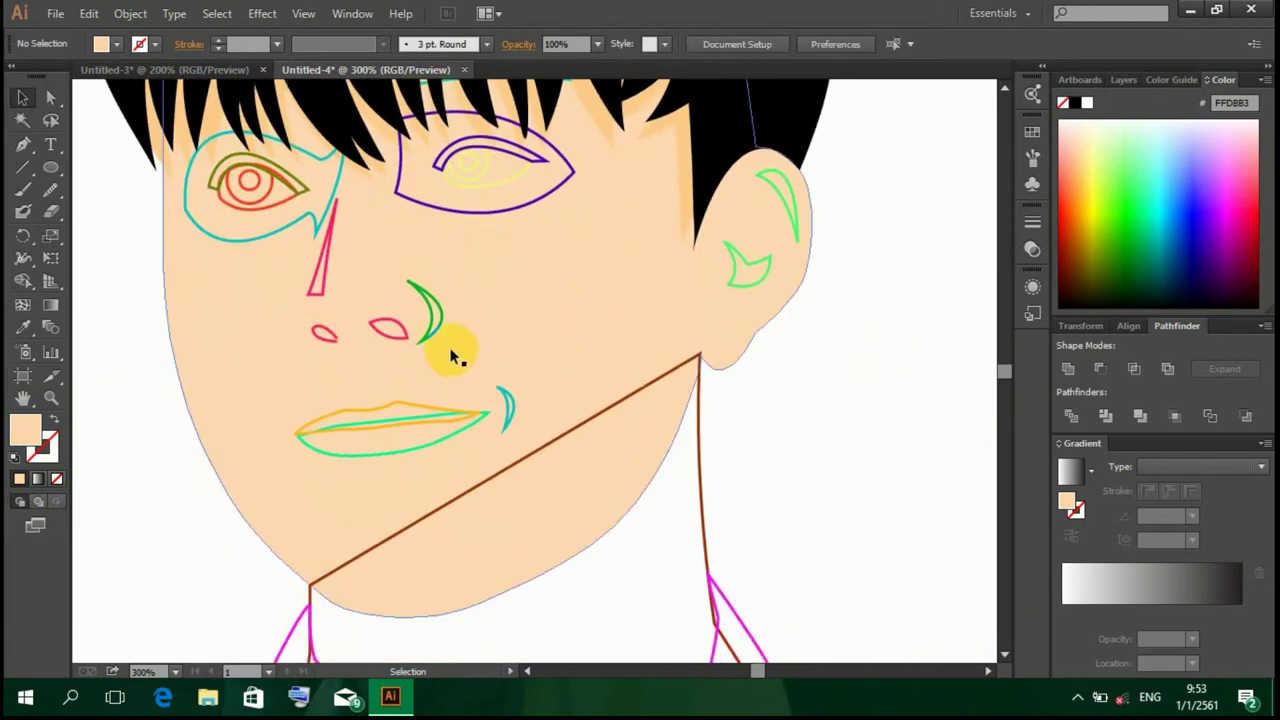
# Step: Shift the face fill's hue toward yellow and settle on pale FFF3B6
pyautogui.click(456, 356)
pyautogui.doubleClick(27, 441)
pyautogui.moveTo(740, 575); pyautogui.dragTo(740, 538)
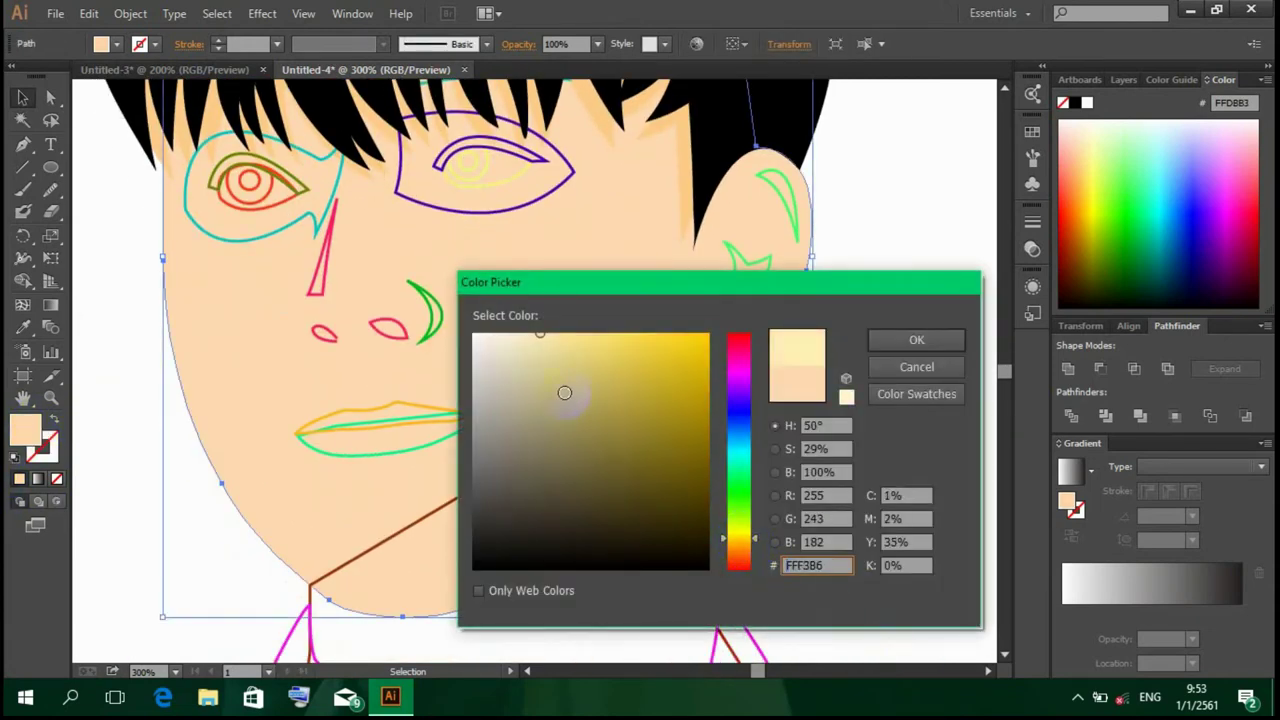
pyautogui.moveTo(564, 393); pyautogui.dragTo(541, 327)
pyautogui.click(943, 333)
pyautogui.click(895, 348)
pyautogui.scroll(-3, 895, 348)
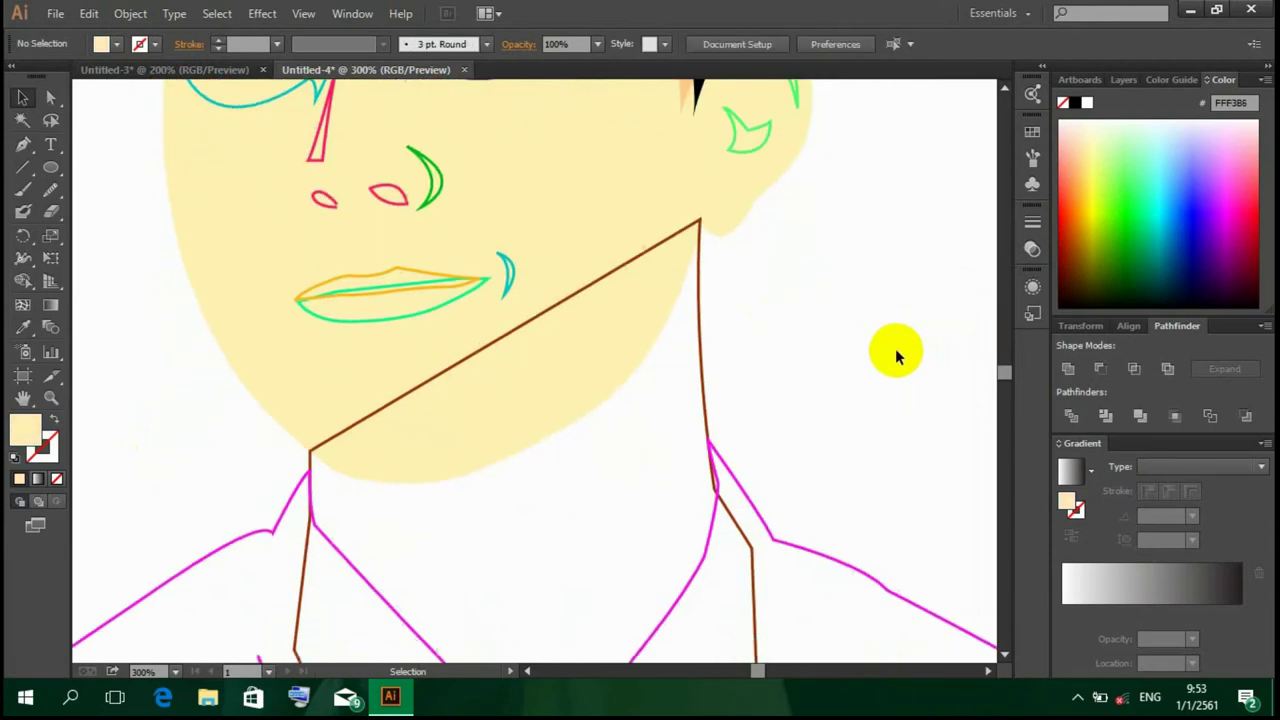
pyautogui.scroll(3, 859, 350)
pyautogui.scroll(2, 760, 395)
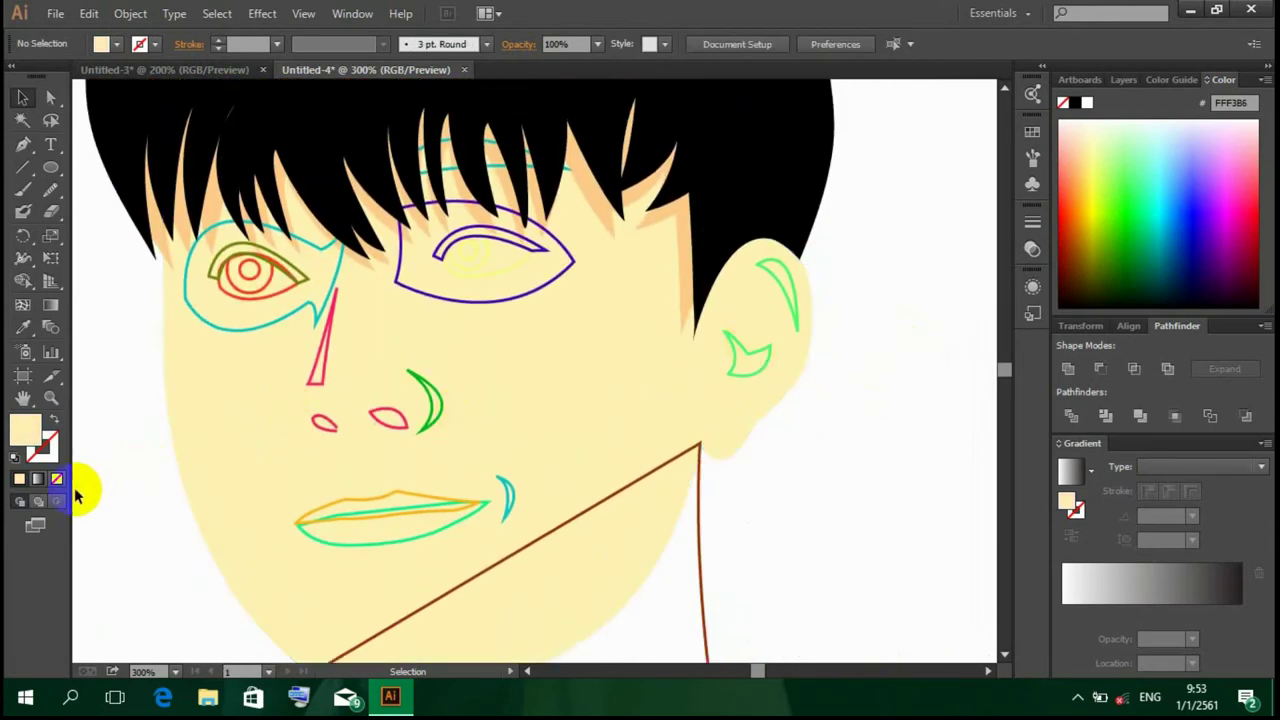
pyautogui.scroll(3, 88, 483)
pyautogui.scroll(-2, 242, 448)
# Step: Fill the outlined forehead strands with black after briefly trying white
pyautogui.scroll(2, 242, 448)
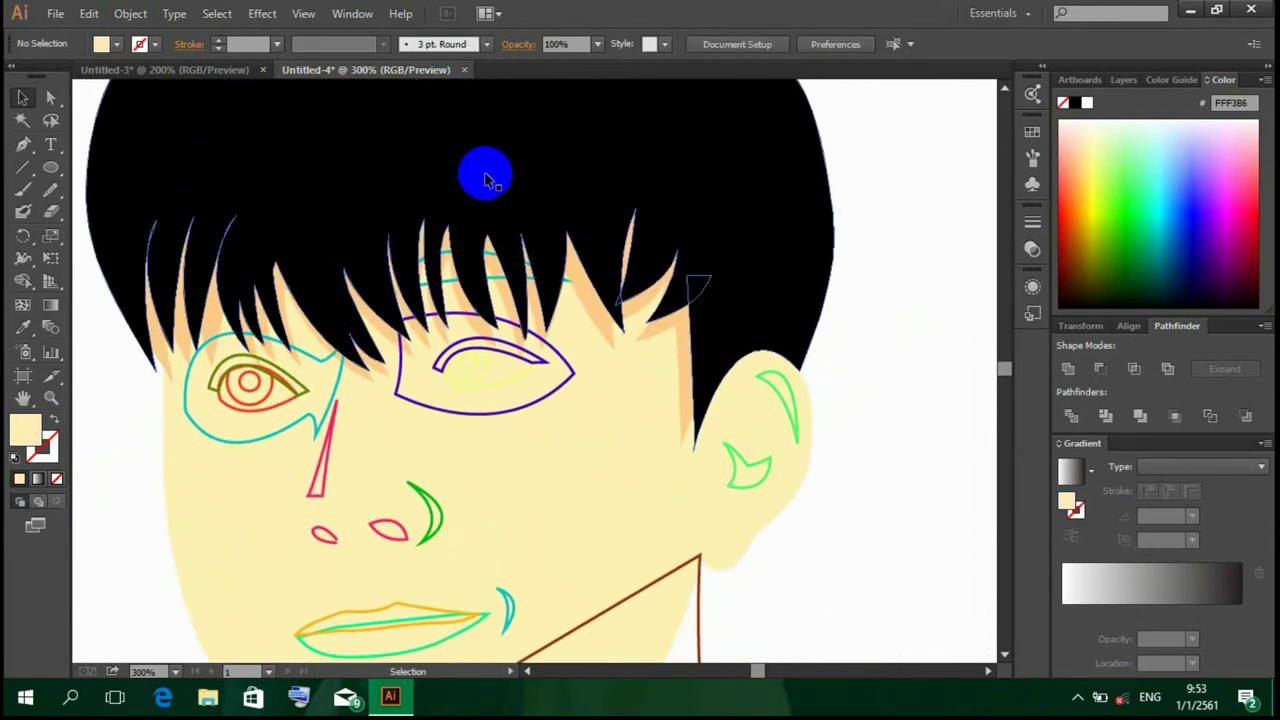
pyautogui.click(500, 267)
pyautogui.doubleClick(25, 430)
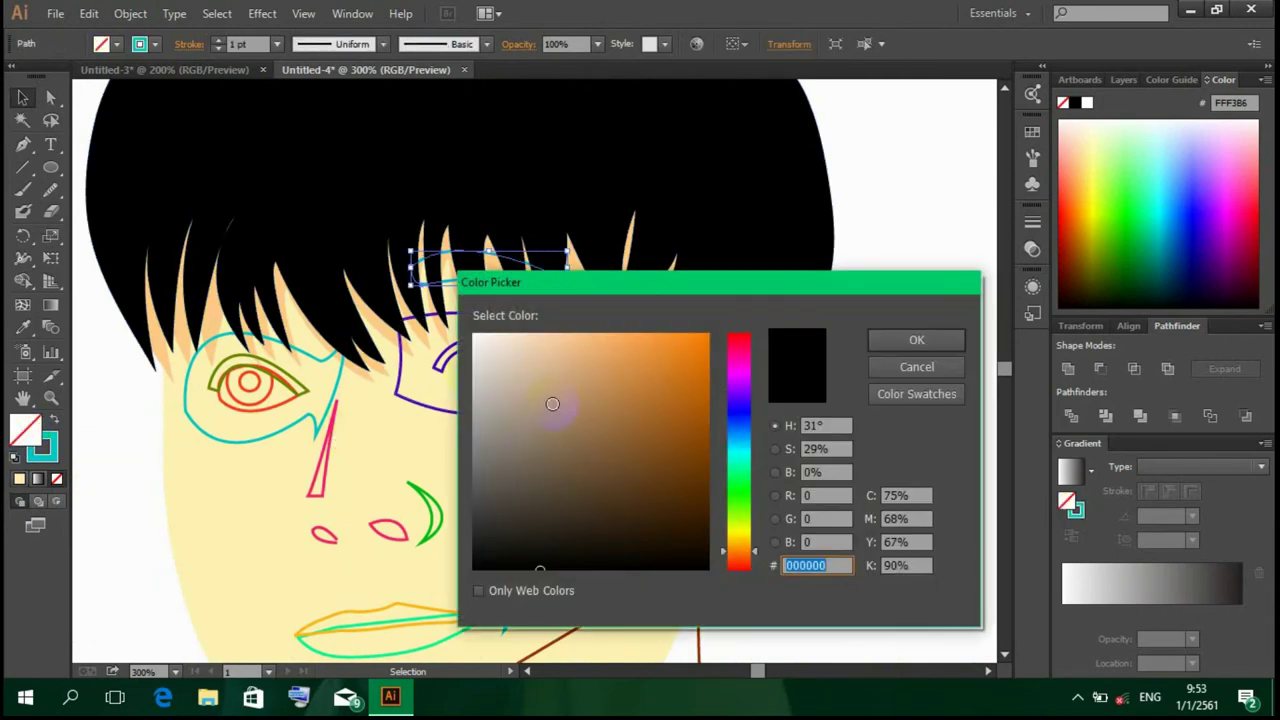
pyautogui.click(912, 337)
pyautogui.doubleClick(25, 430)
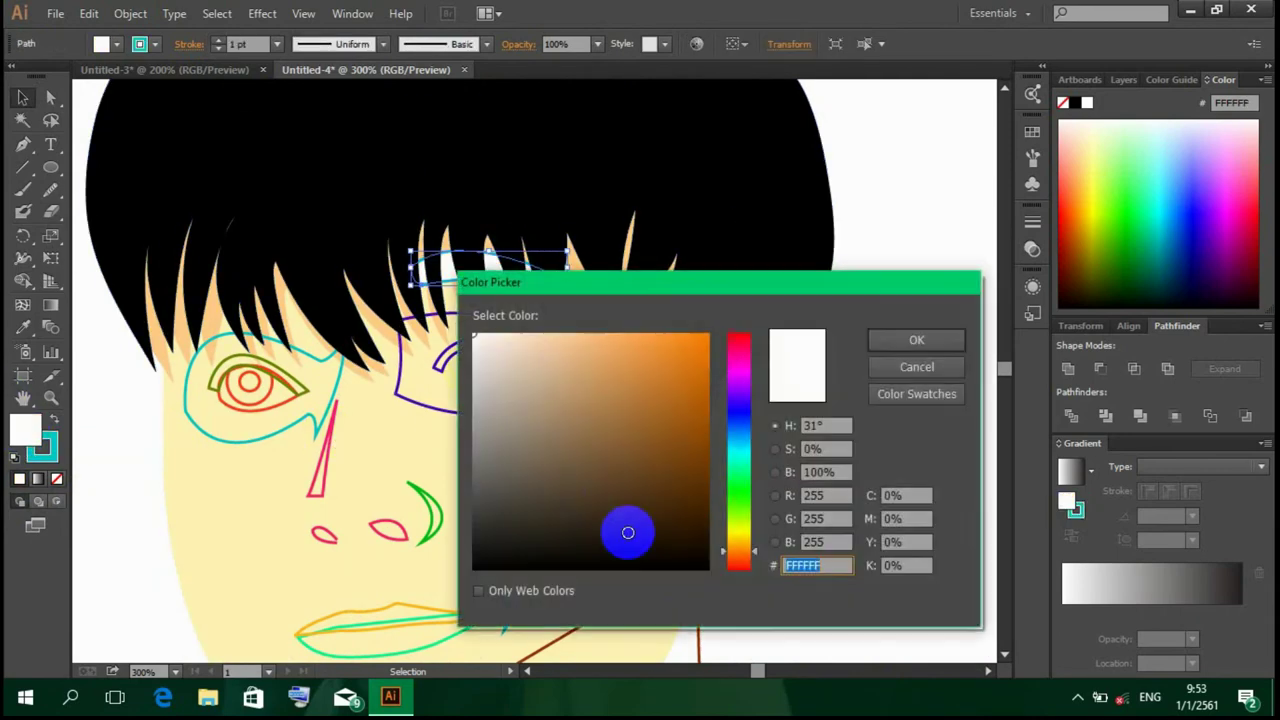
pyautogui.moveTo(629, 529); pyautogui.dragTo(670, 600)
pyautogui.click(900, 337)
# Step: Try a charcoal brush on the strands and set their stroke to None
pyautogui.click(383, 44)
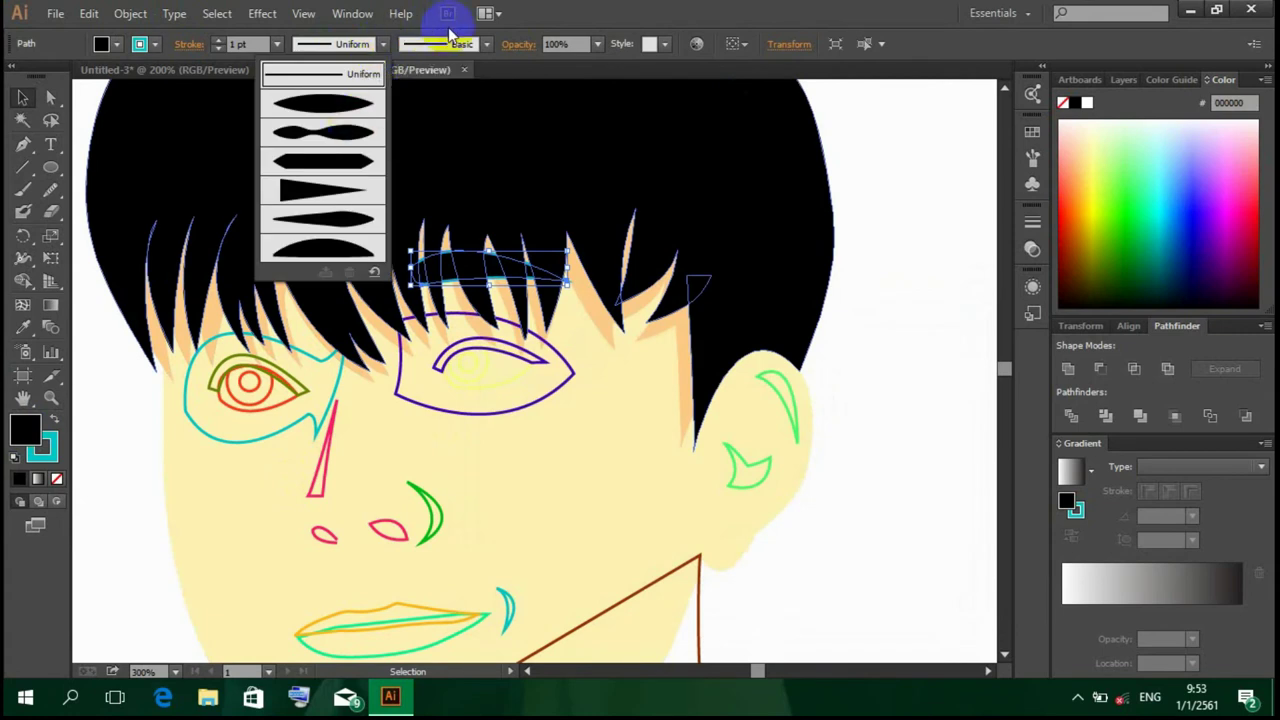
pyautogui.click(486, 44)
pyautogui.click(458, 144)
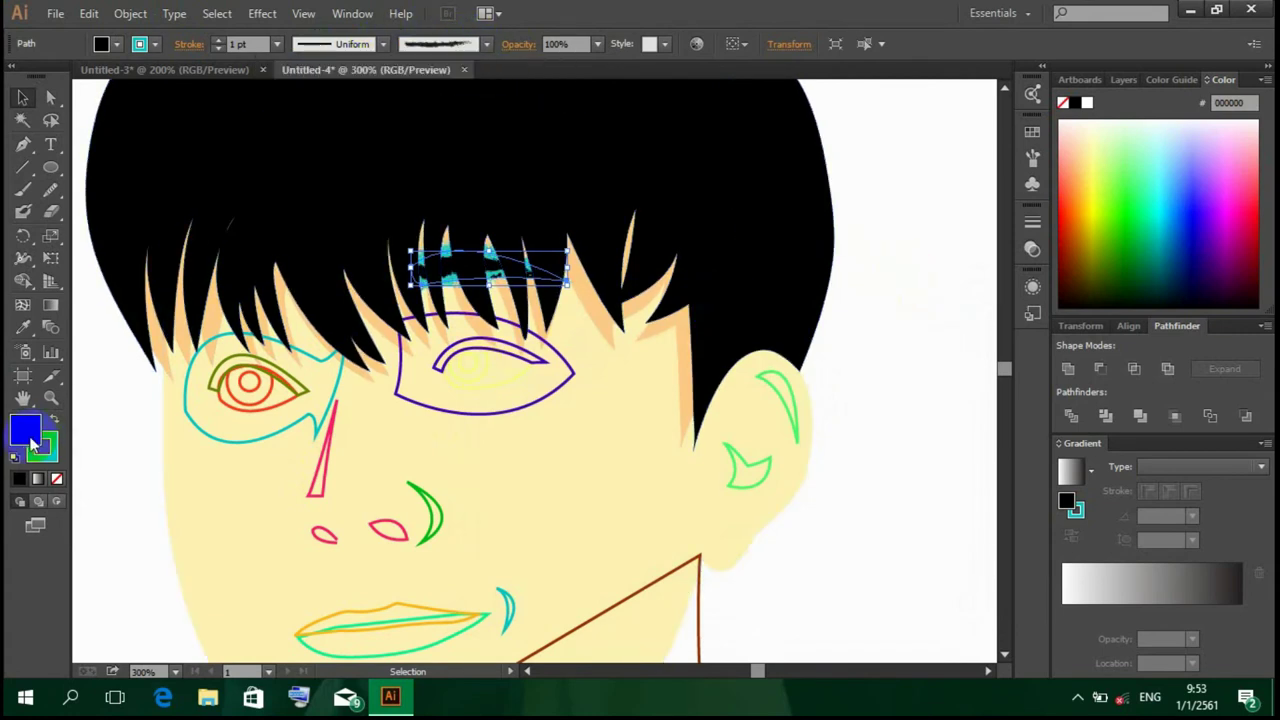
pyautogui.click(56, 480)
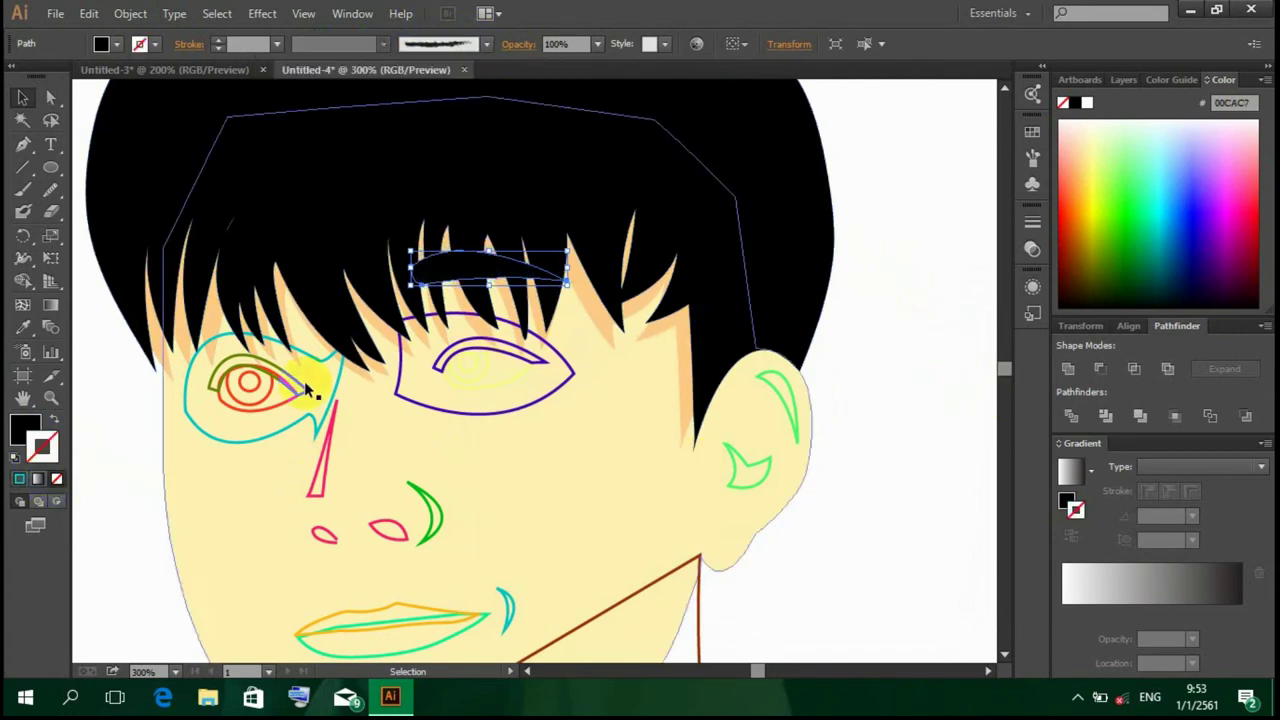
pyautogui.click(486, 44)
pyautogui.click(445, 148)
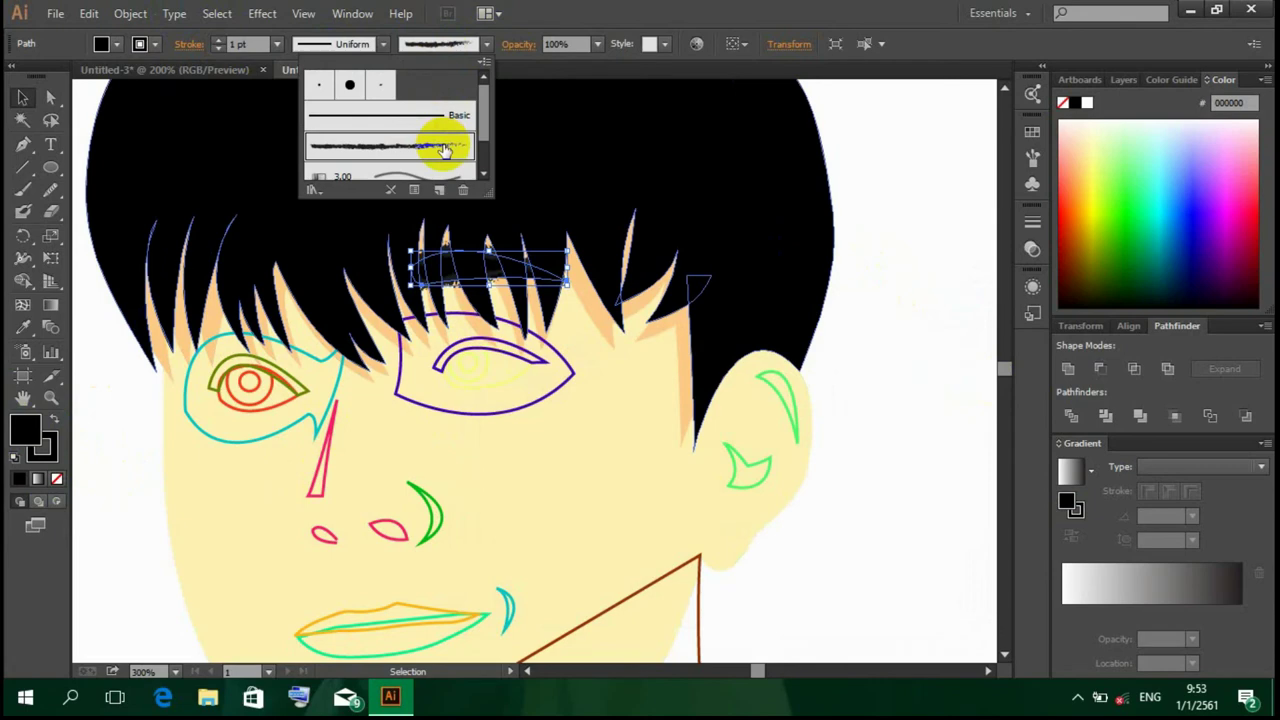
pyautogui.click(840, 383)
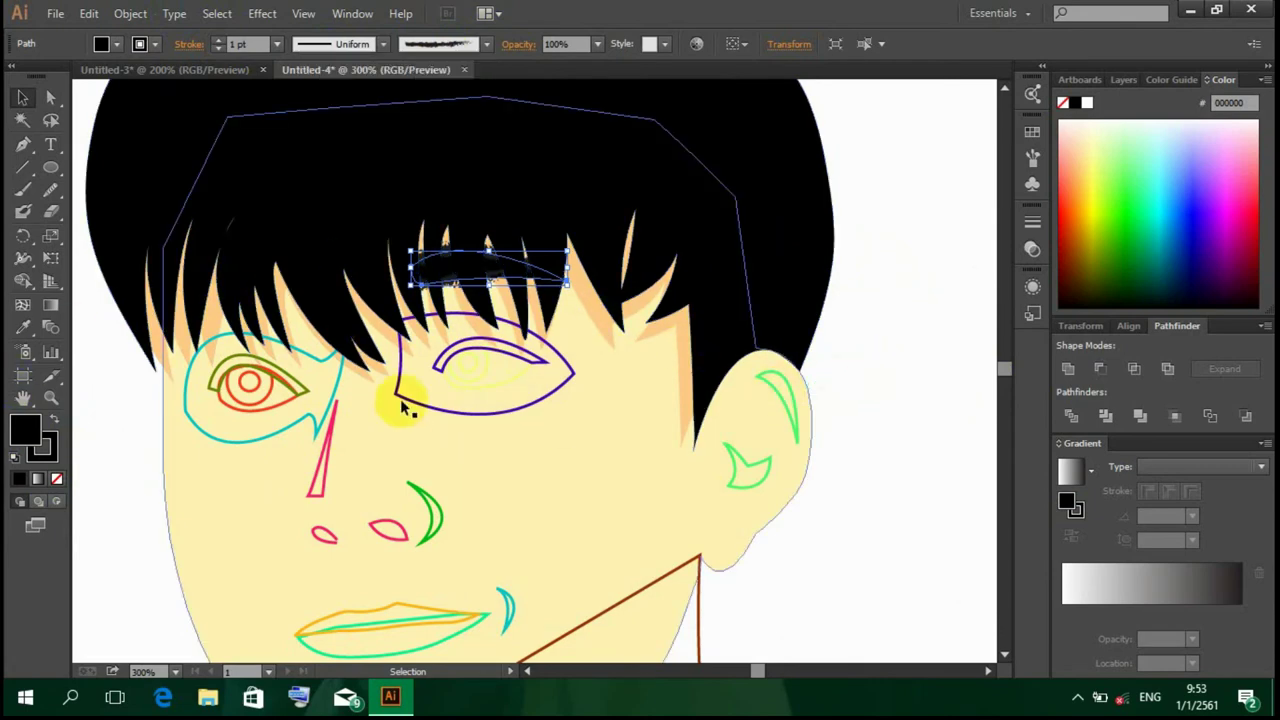
pyautogui.click(56, 479)
# Step: Try near-black and very dark brown-black fills on the strands
pyautogui.doubleClick(20, 435)
pyautogui.click(520, 537)
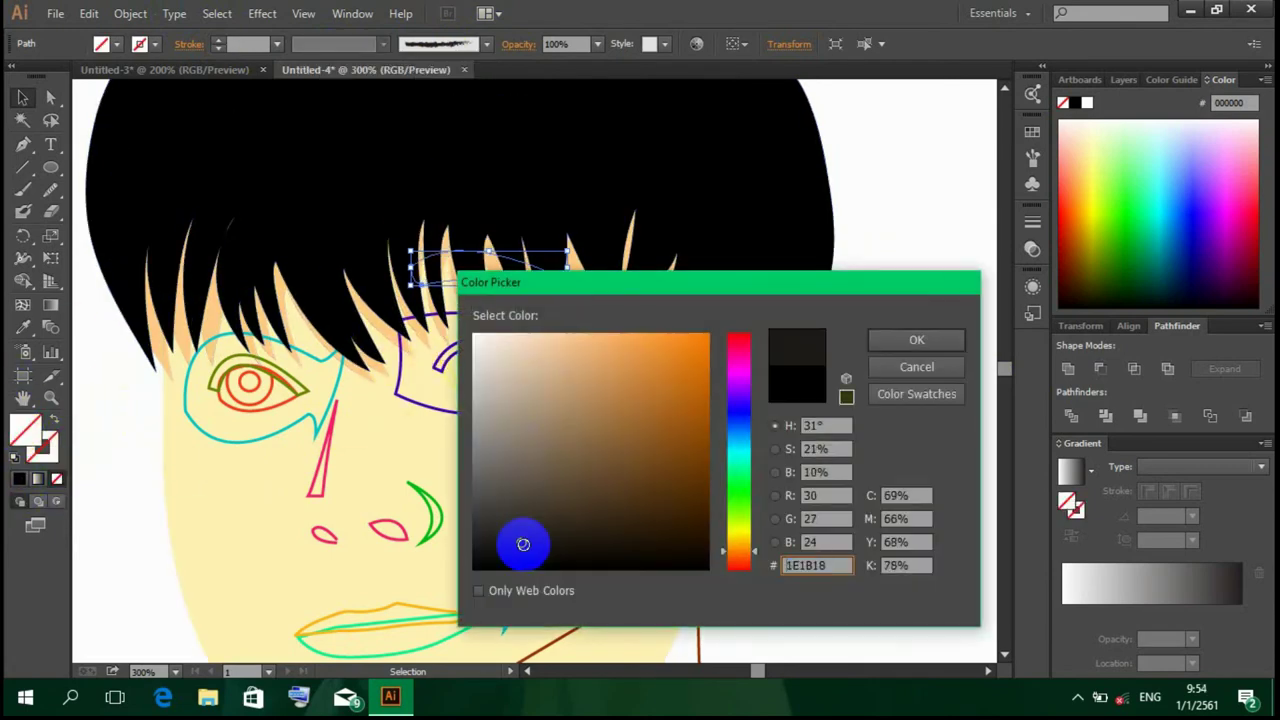
pyautogui.click(914, 337)
pyautogui.click(785, 345)
pyautogui.doubleClick(22, 432)
pyautogui.click(580, 537)
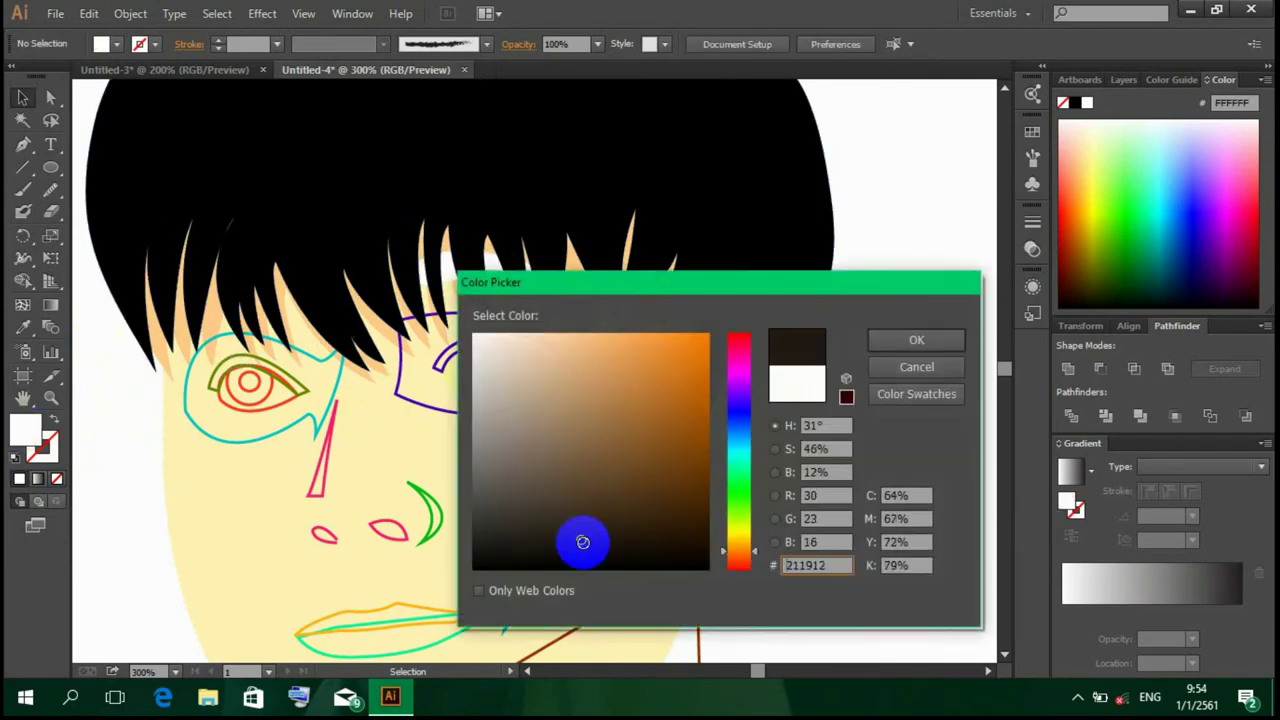
pyautogui.click(874, 337)
pyautogui.click(705, 349)
pyautogui.click(425, 285)
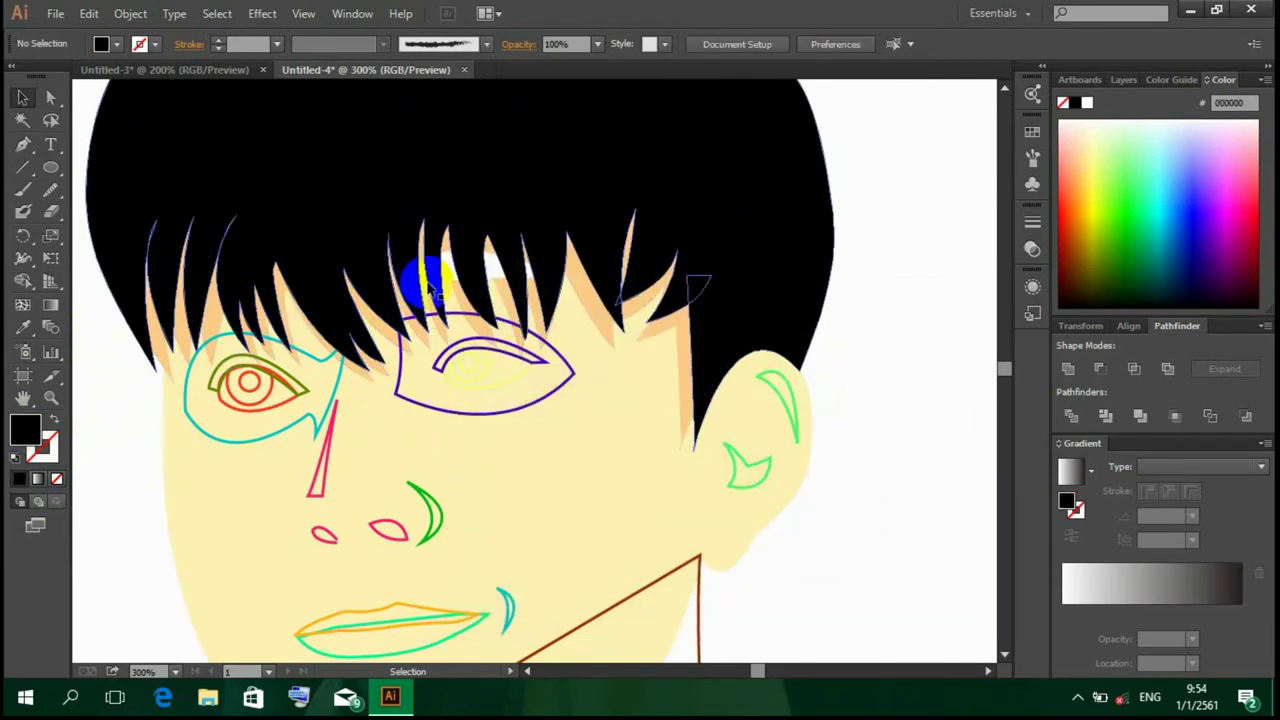
# Step: Set the strands to solid black, reverting a trial gradient fill
pyautogui.doubleClick(22, 432)
pyautogui.click(543, 486)
pyautogui.click(926, 340)
pyautogui.press('.')
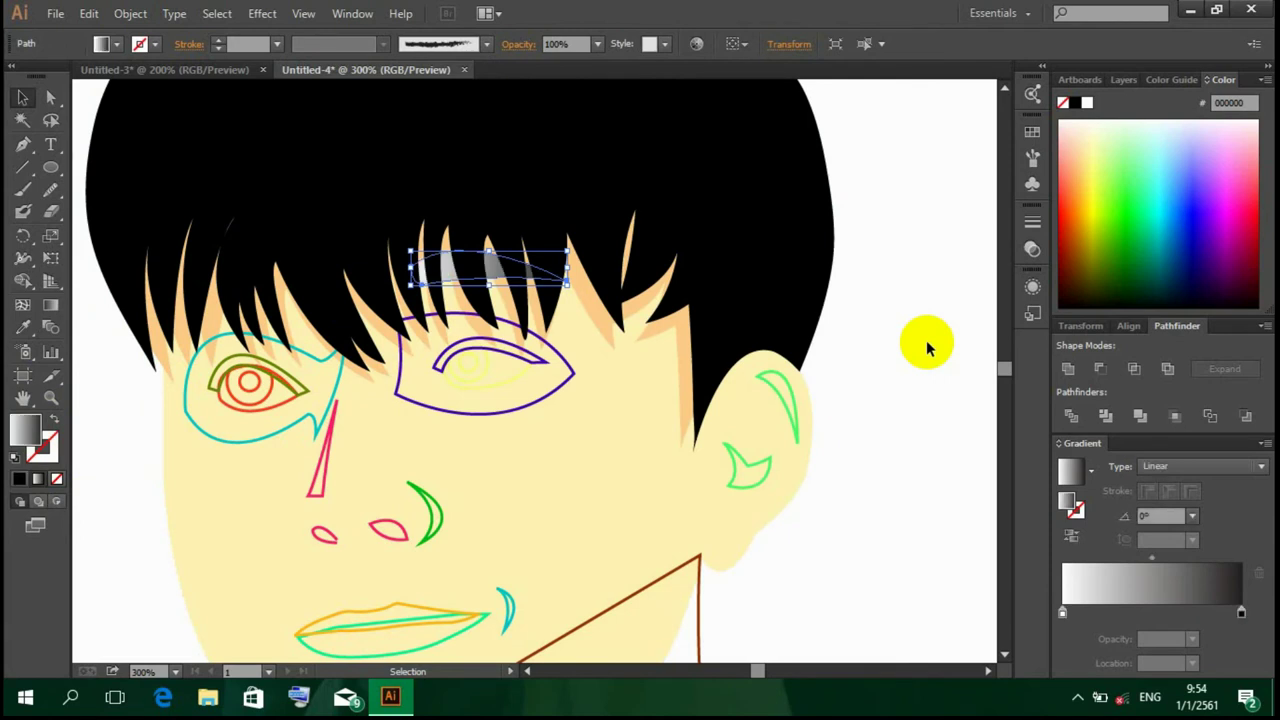
pyautogui.press(',')
pyautogui.click(926, 340)
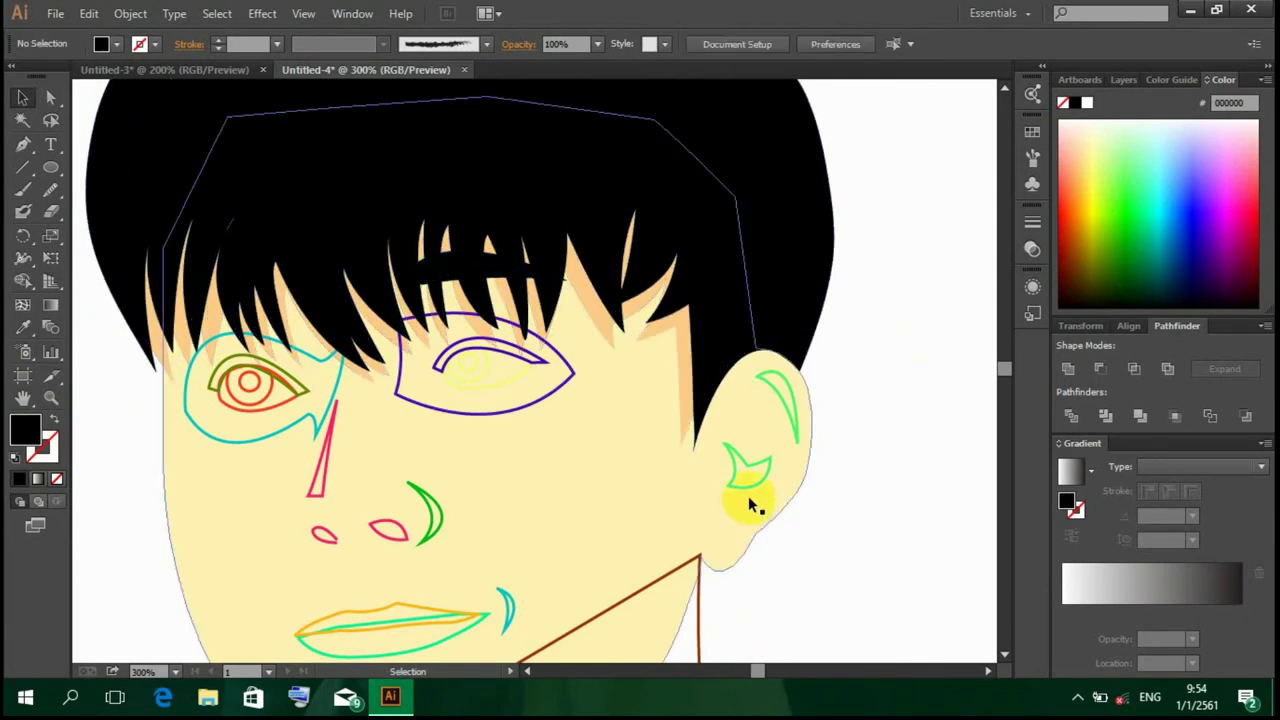
# Step: Zoom in on the cheek and mouth area
pyautogui.scroll(-5, 748, 500)
pyautogui.scroll(1, 728, 482)
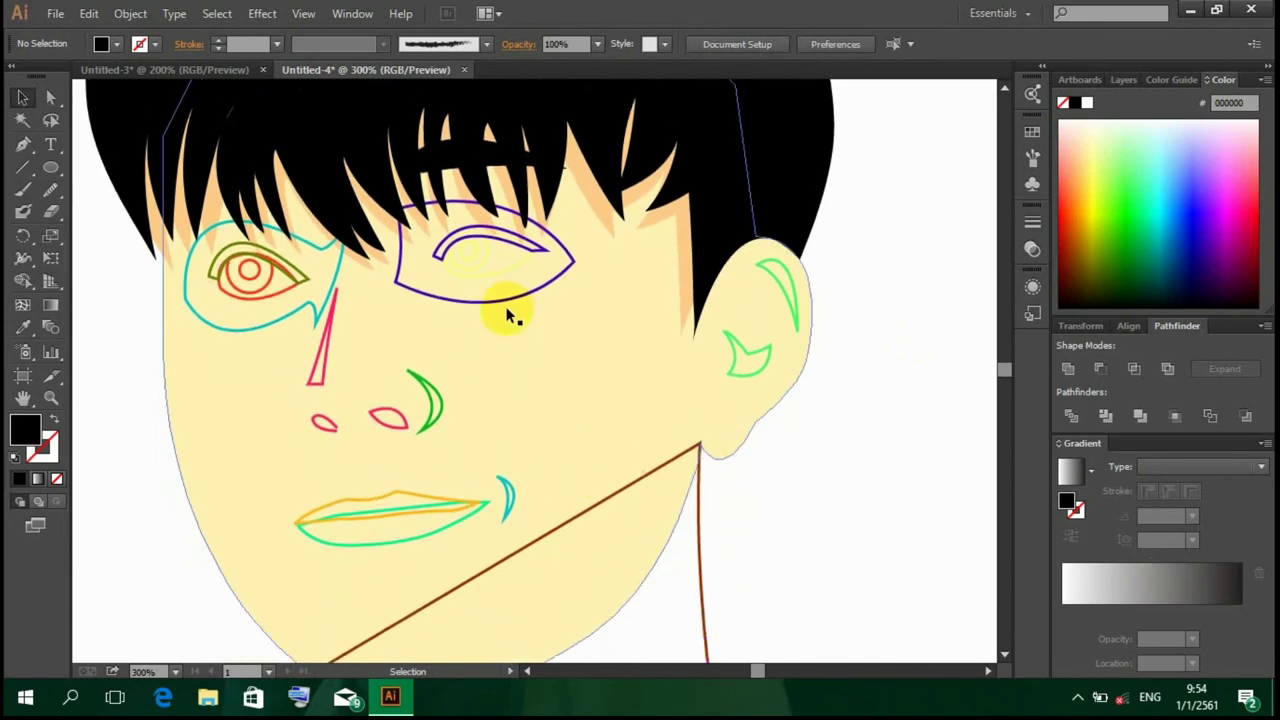
pyautogui.hotkey('ctrl', '=')
pyautogui.hotkey('ctrl', '=')
pyautogui.scroll(-4, 585, 282)
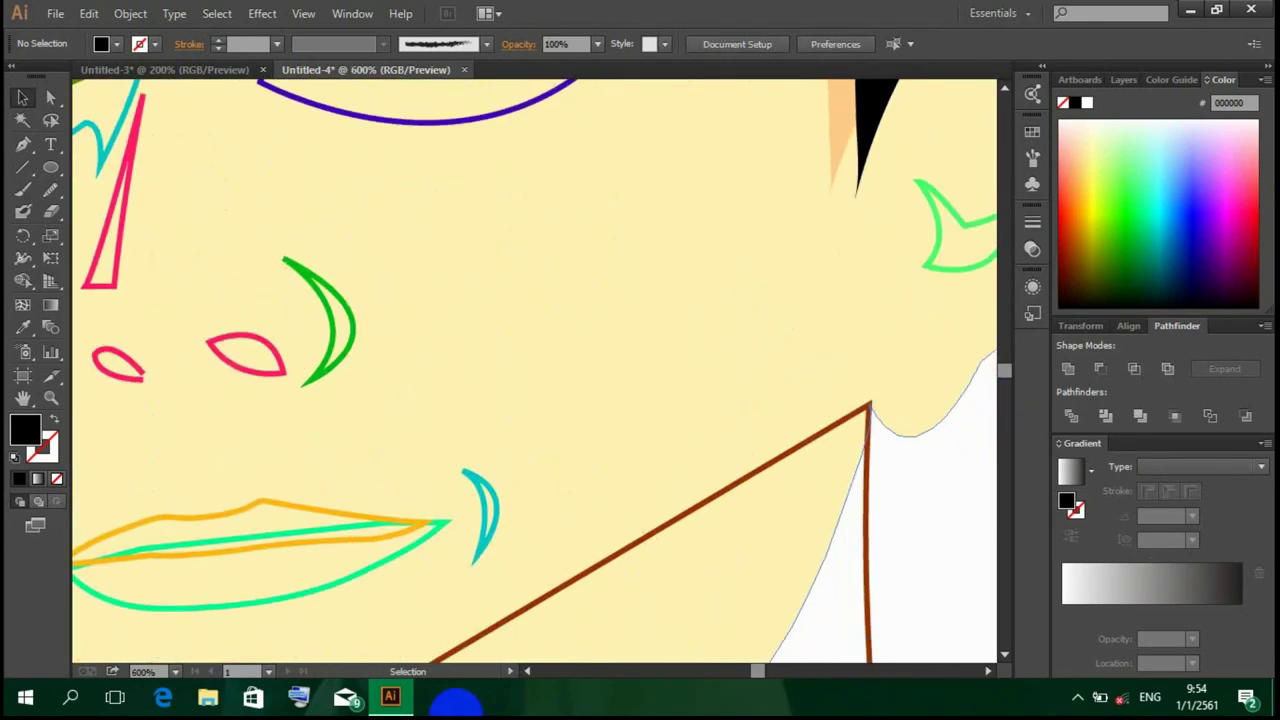
pyautogui.hscroll(-5, 540, 555)
pyautogui.scroll(-5, 500, 440)
# Step: Fill the upper lip with pink F96464
pyautogui.click(470, 345)
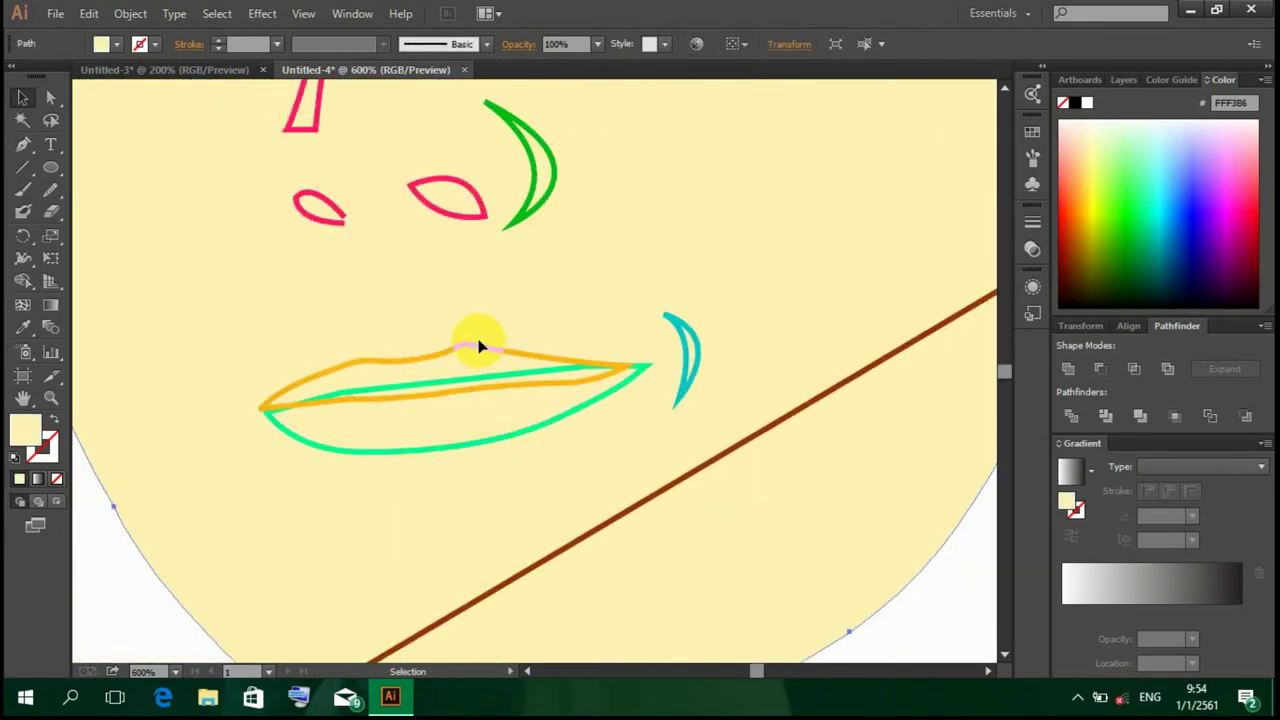
pyautogui.doubleClick(24, 430)
pyautogui.click(738, 570)
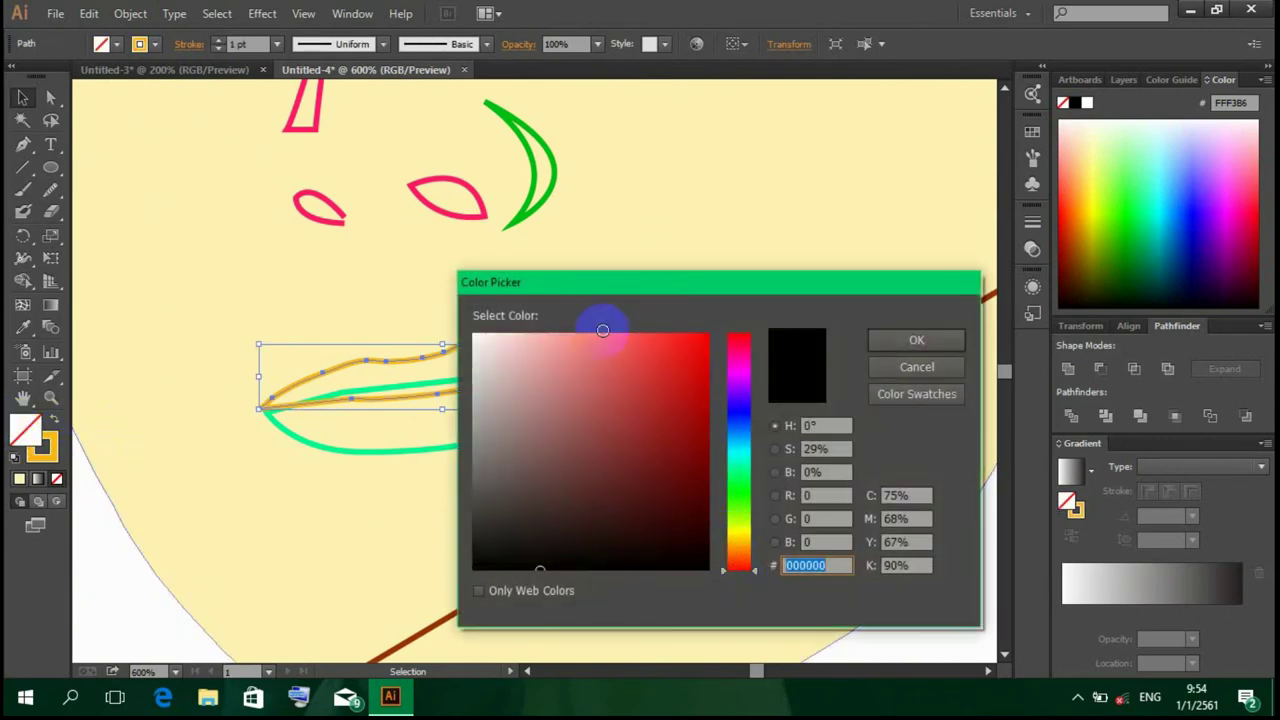
pyautogui.moveTo(602, 330); pyautogui.dragTo(612, 336)
pyautogui.click(900, 341)
pyautogui.scroll(-4, 500, 400)
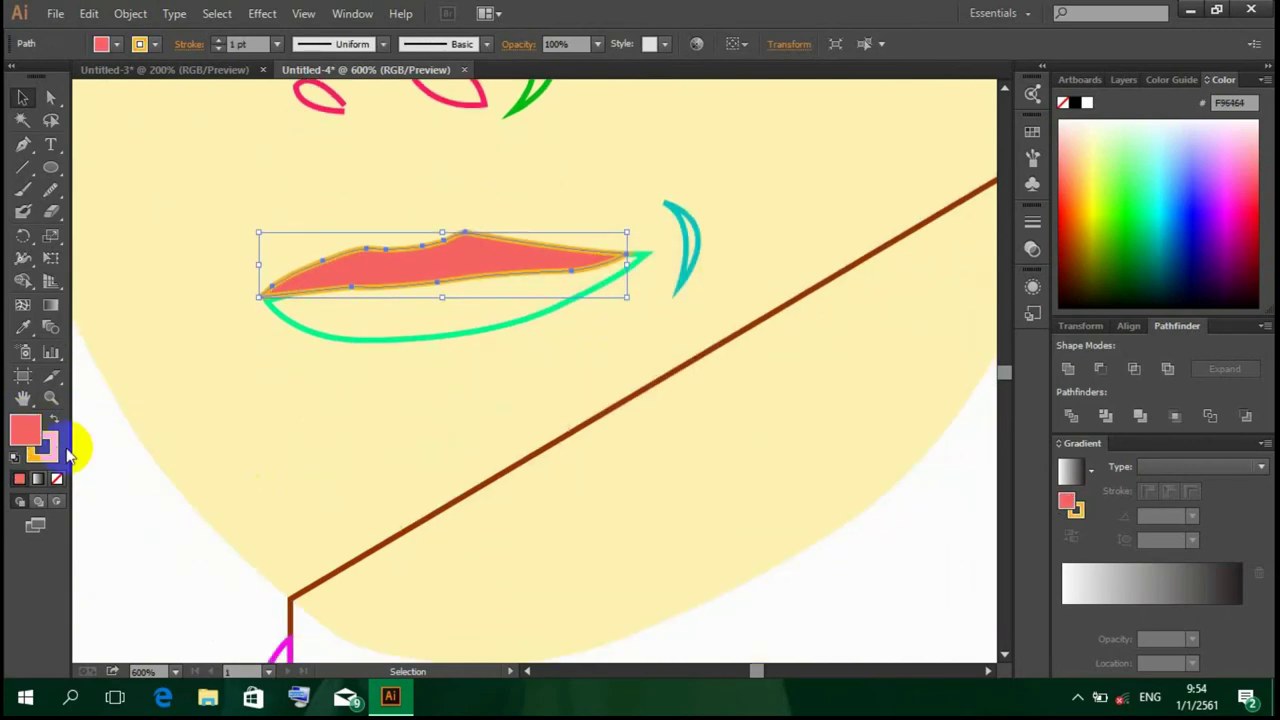
# Step: Give the lower lip a light pink fill and remove its green outline
pyautogui.click(362, 340)
pyautogui.click(40, 440)
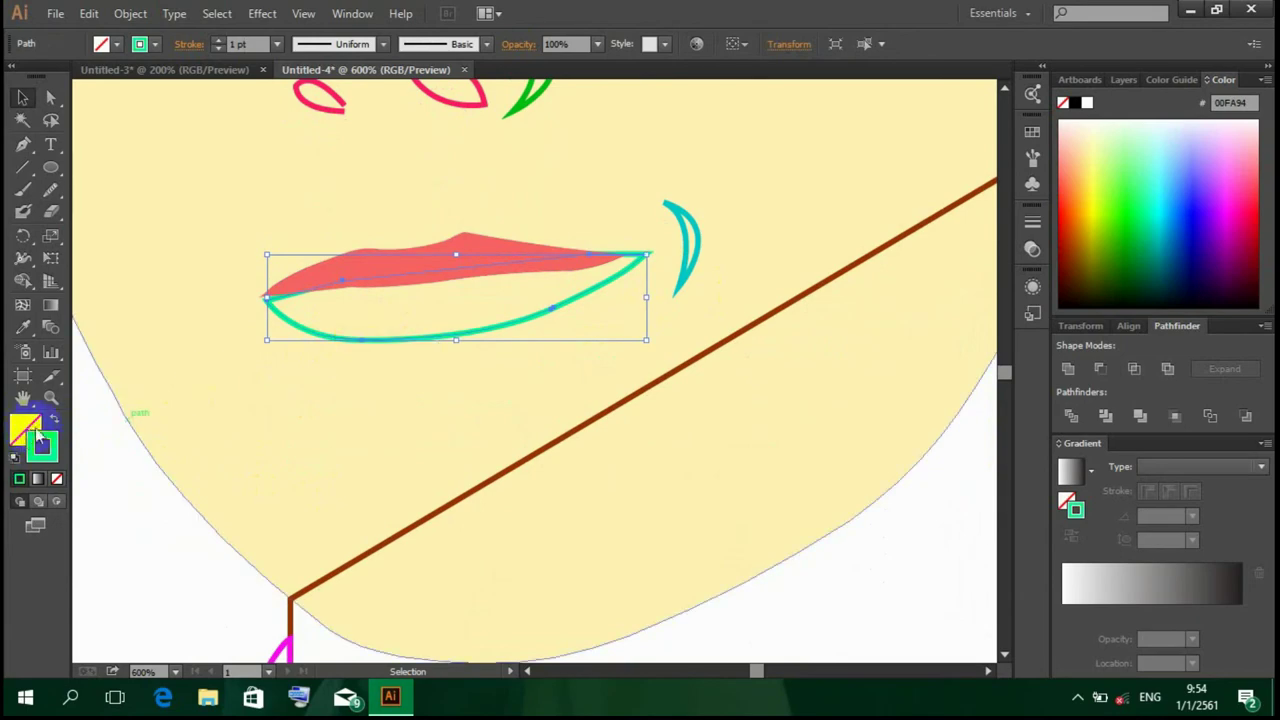
pyautogui.doubleClick(40, 440)
pyautogui.click(738, 571)
pyautogui.moveTo(592, 318)
pyautogui.mouseDown()
pyautogui.moveTo(586, 343)
pyautogui.moveTo(561, 338)
pyautogui.mouseUp()
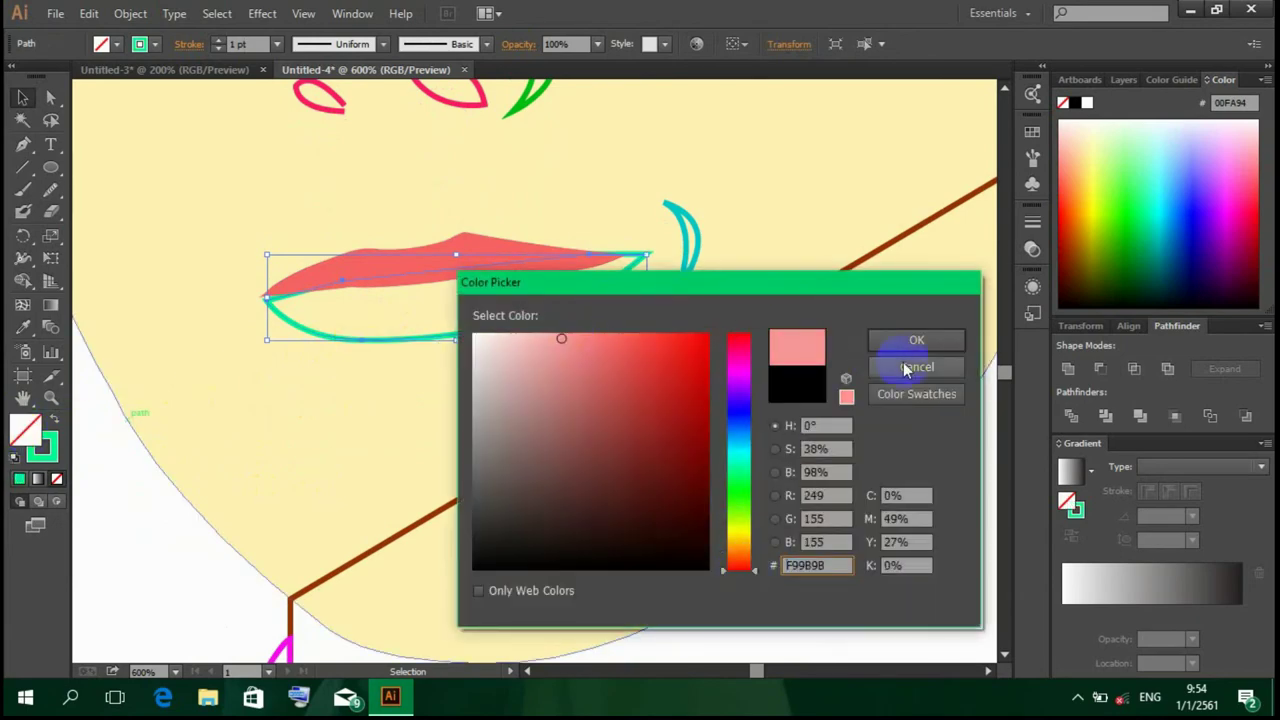
pyautogui.click(917, 340)
pyautogui.doubleClick(25, 430)
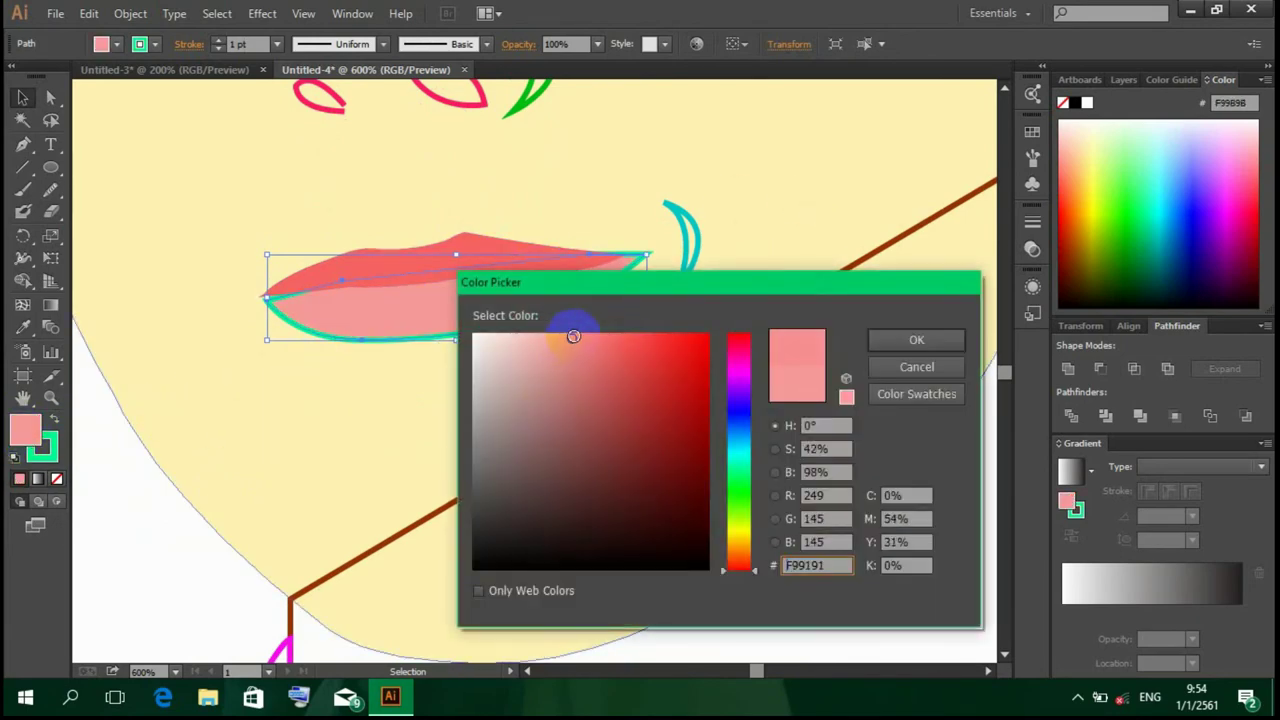
pyautogui.press('Return')
pyautogui.click(56, 478)
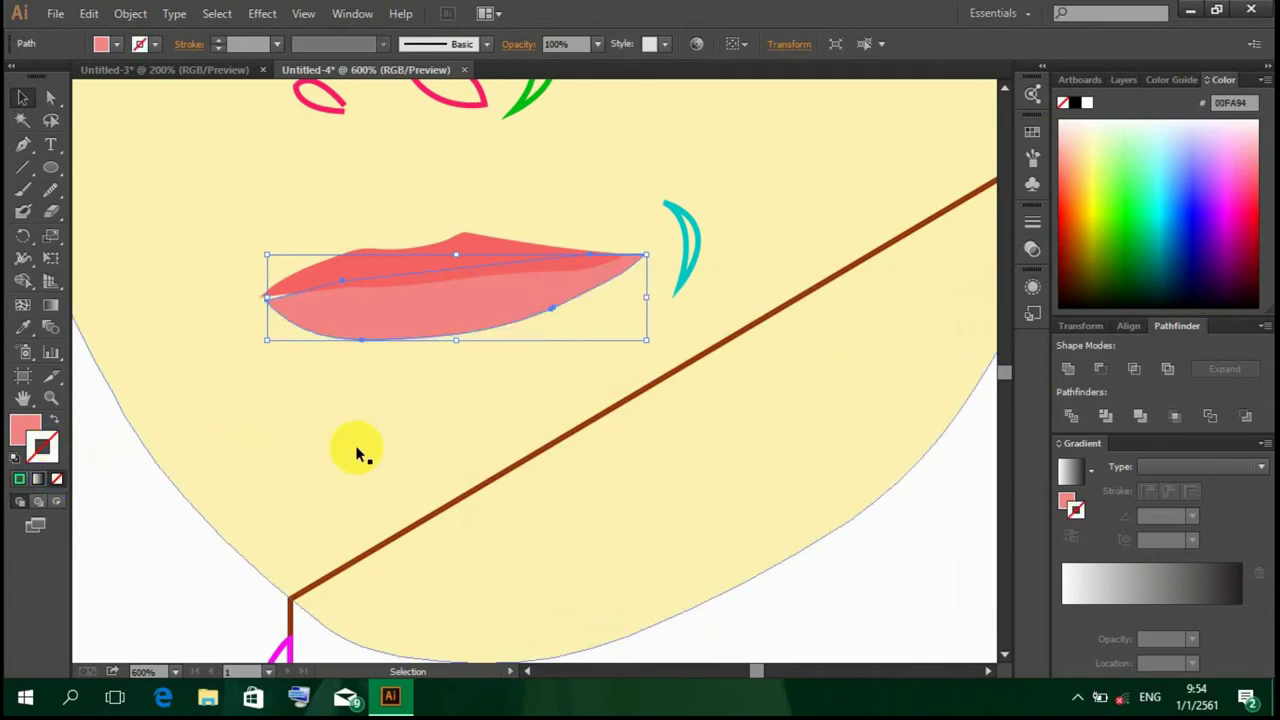
# Step: Nudge and narrow the lower lip into position beneath the upper lip
pyautogui.moveTo(408, 318); pyautogui.dragTo(405, 312)
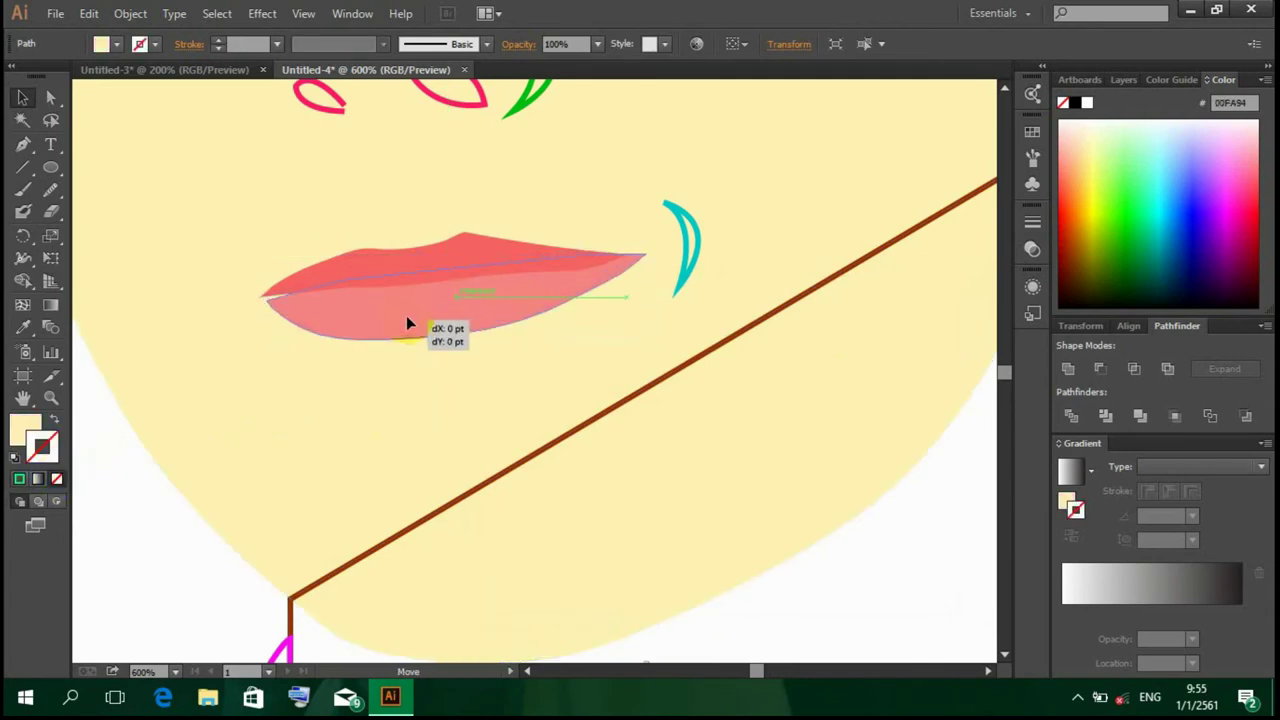
pyautogui.moveTo(404, 320); pyautogui.dragTo(403, 316)
pyautogui.moveTo(638, 293); pyautogui.dragTo(627, 292)
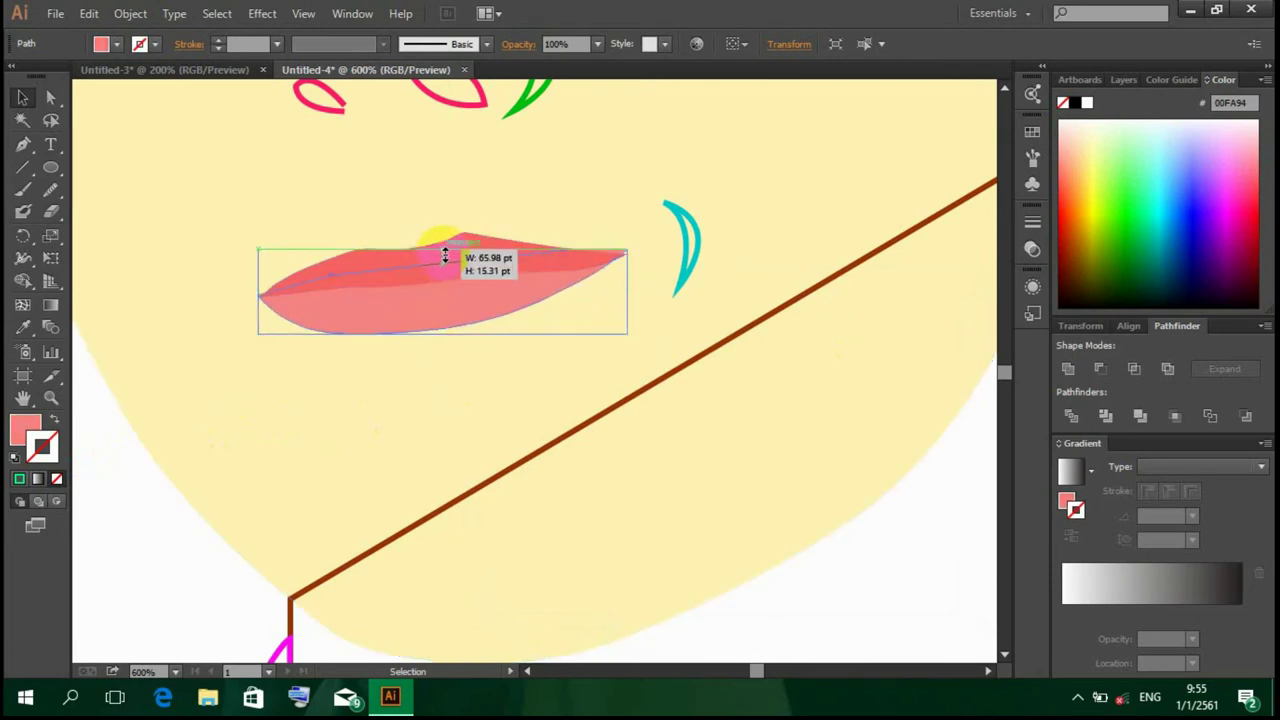
pyautogui.click(459, 353)
pyautogui.moveTo(462, 318); pyautogui.dragTo(466, 309)
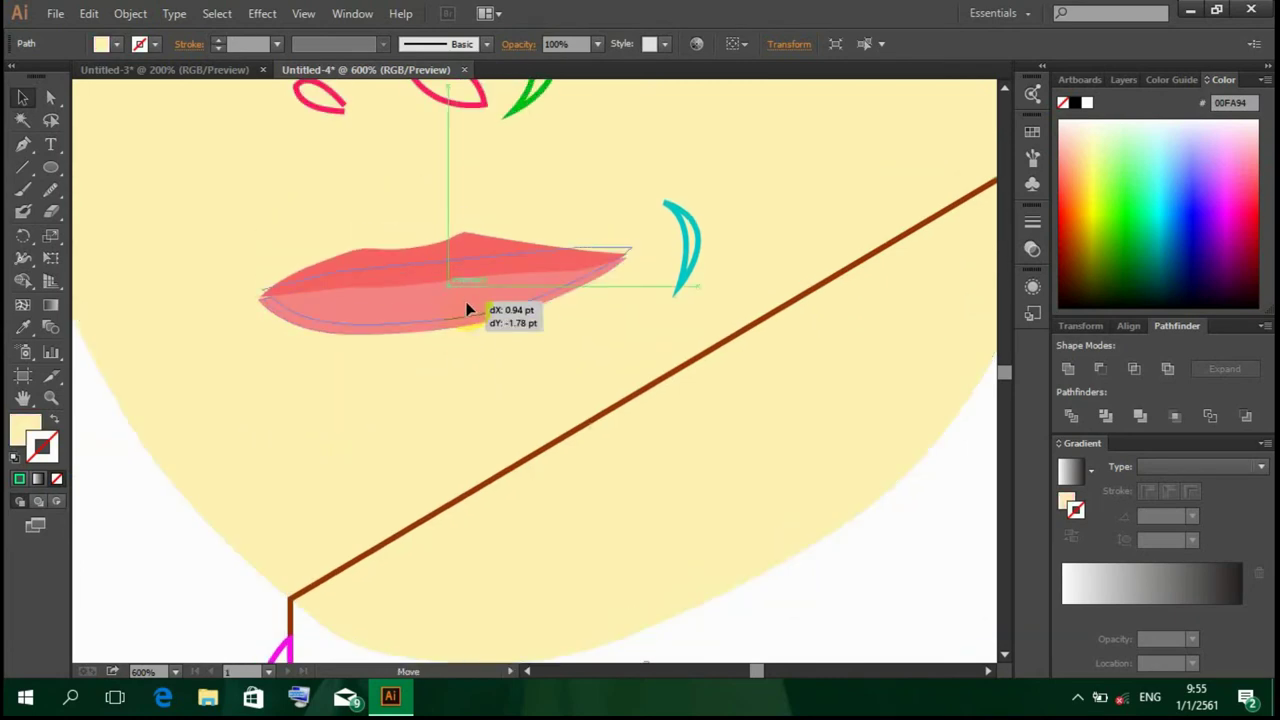
pyautogui.click(480, 363)
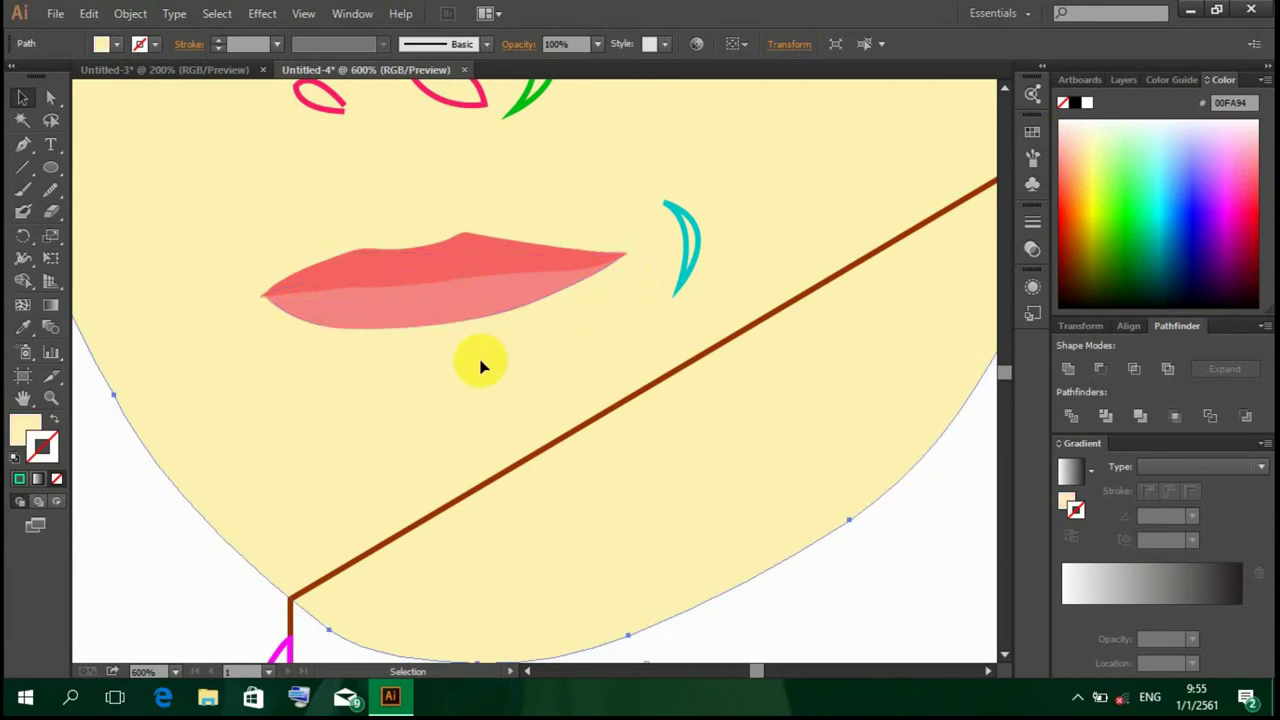
pyautogui.scroll(-1, 480, 366)
pyautogui.click(348, 225)
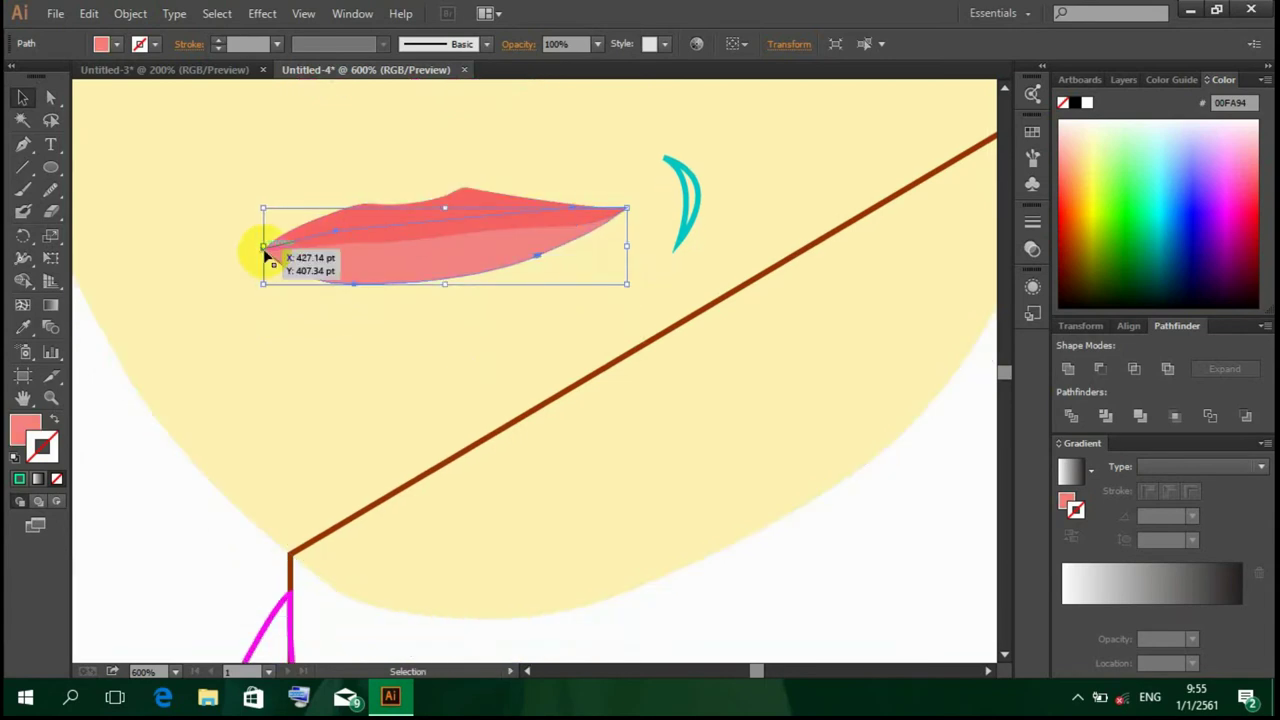
pyautogui.press('a')
pyautogui.click(280, 340)
pyautogui.scroll(4, 603, 371)
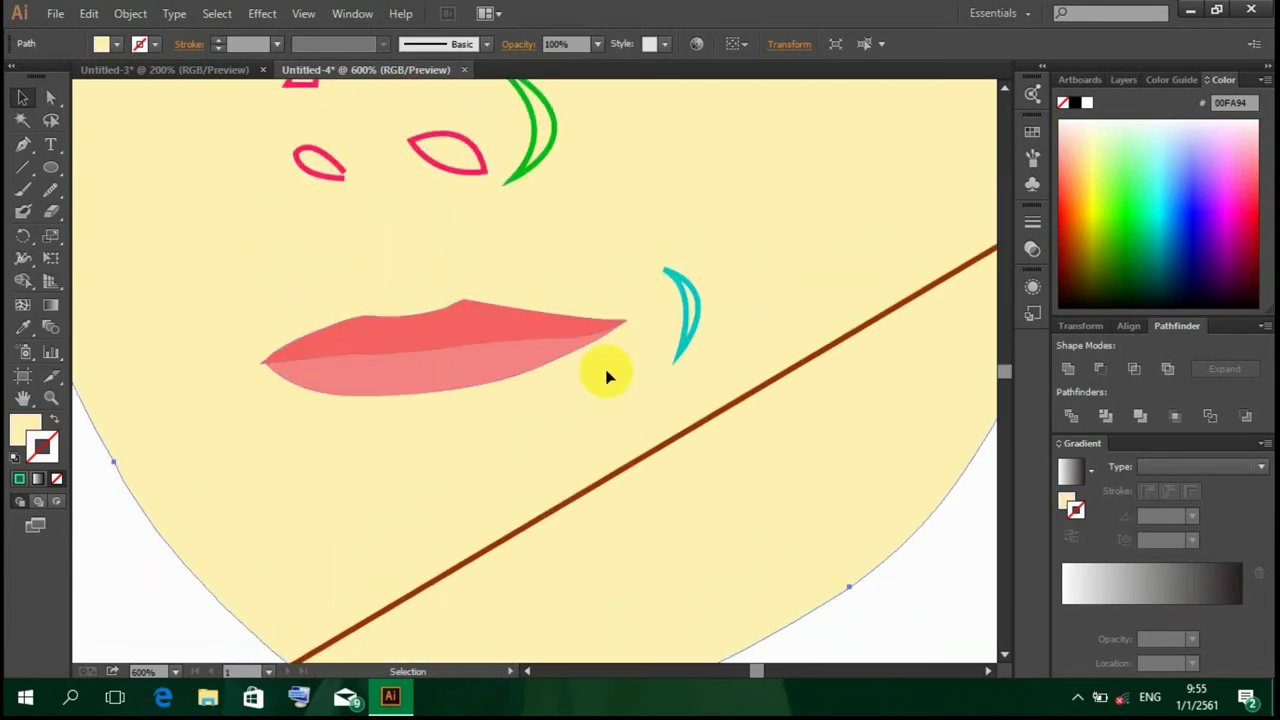
pyautogui.hotkey('ctrl', '-')
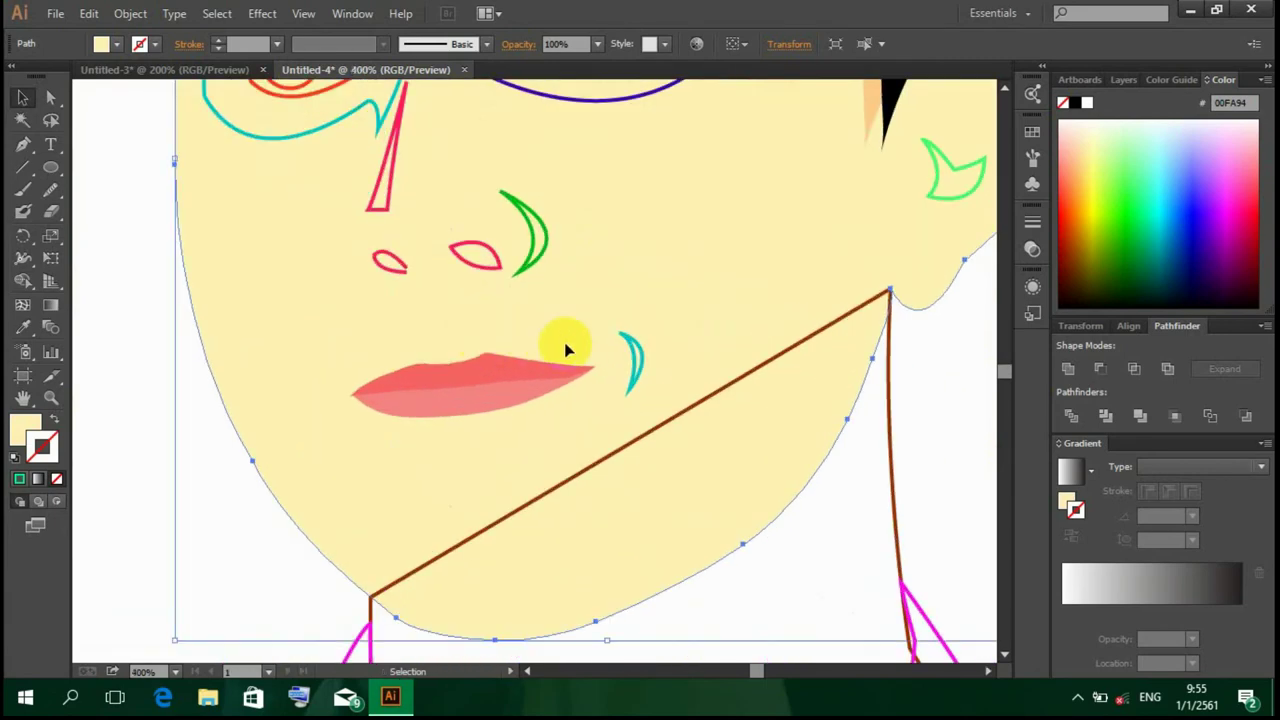
# Step: Sample the peach skin shade onto the small crease beside the mouth
pyautogui.click(630, 368)
pyautogui.click(23, 327)
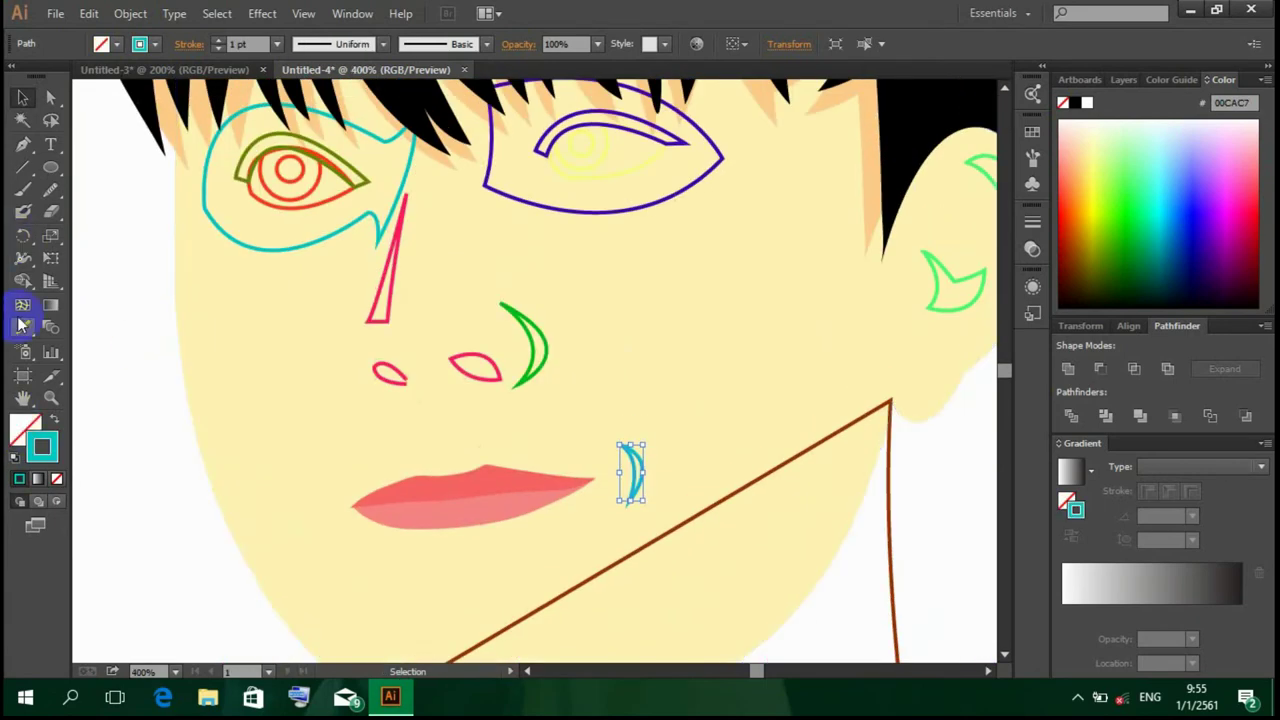
pyautogui.scroll(5, 400, 138)
pyautogui.click(880, 448)
pyautogui.press('v')
pyautogui.click(771, 385)
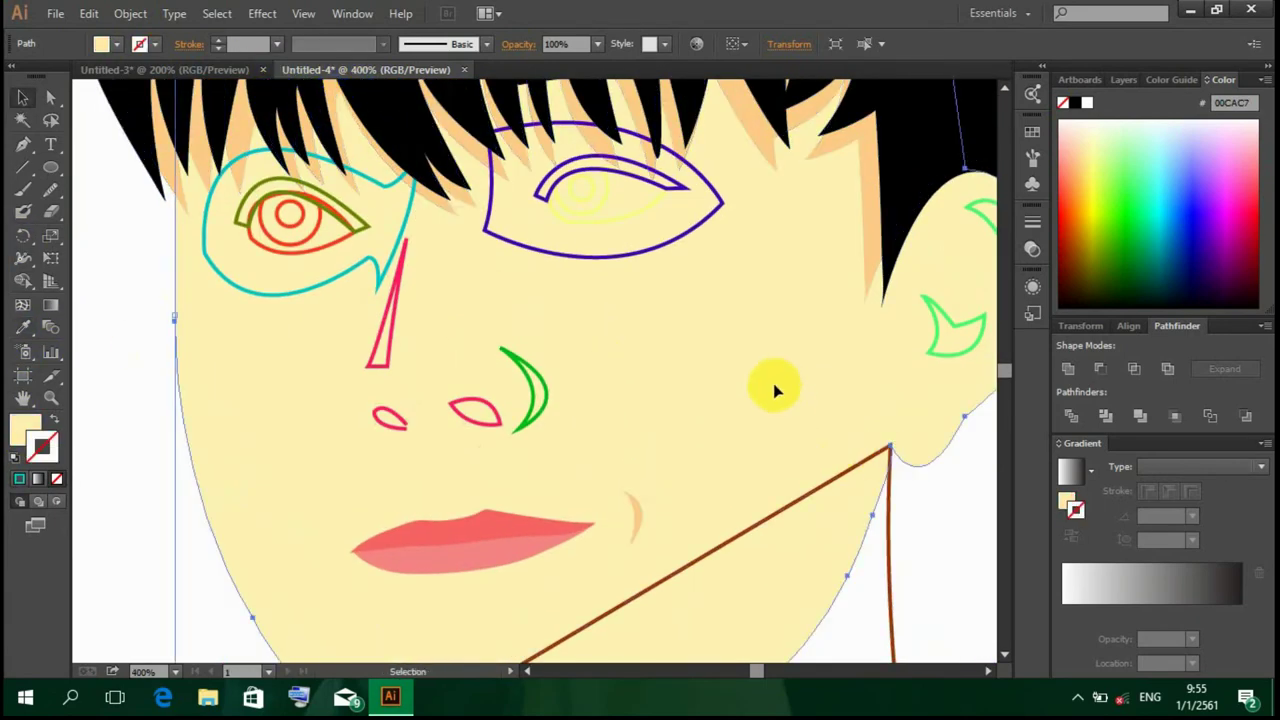
pyautogui.scroll(-3, 771, 385)
pyautogui.scroll(3, 709, 357)
pyautogui.hscroll(5, 709, 357)
pyautogui.scroll(1, 793, 265)
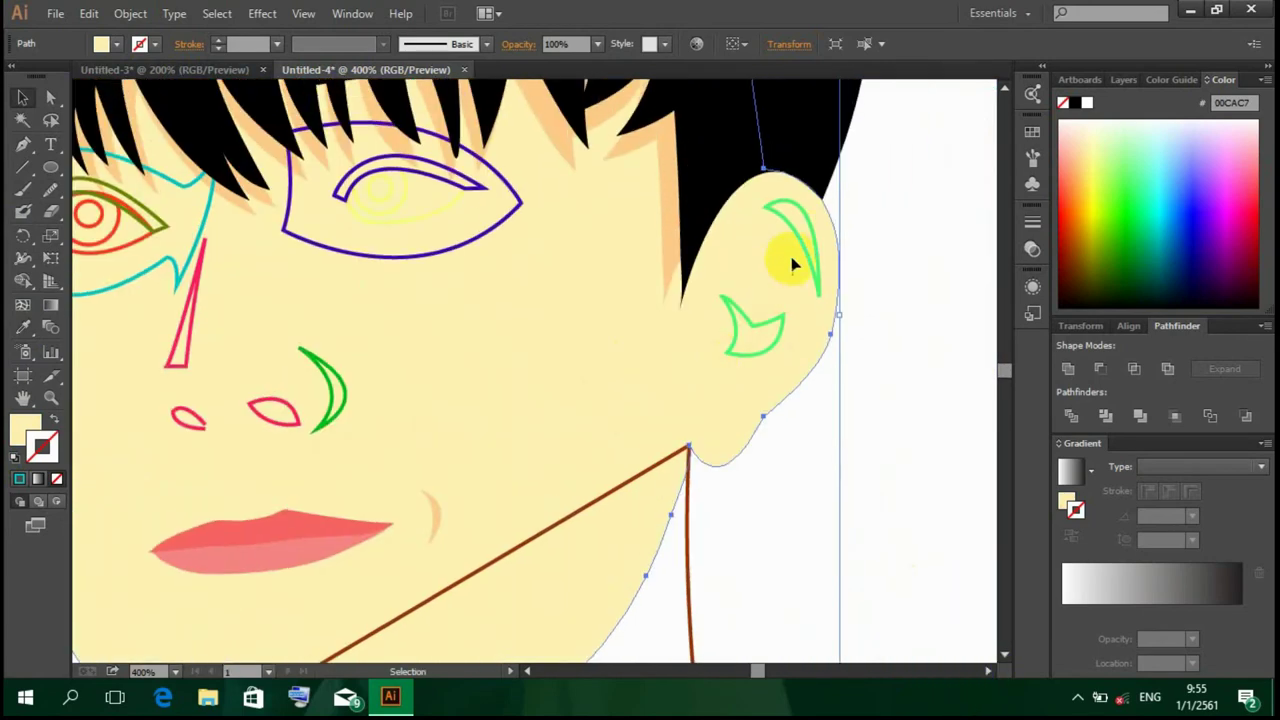
# Step: Apply the peach shade to the upper ear crescent and the lower ear shape
pyautogui.press('i')
pyautogui.click(432, 515)
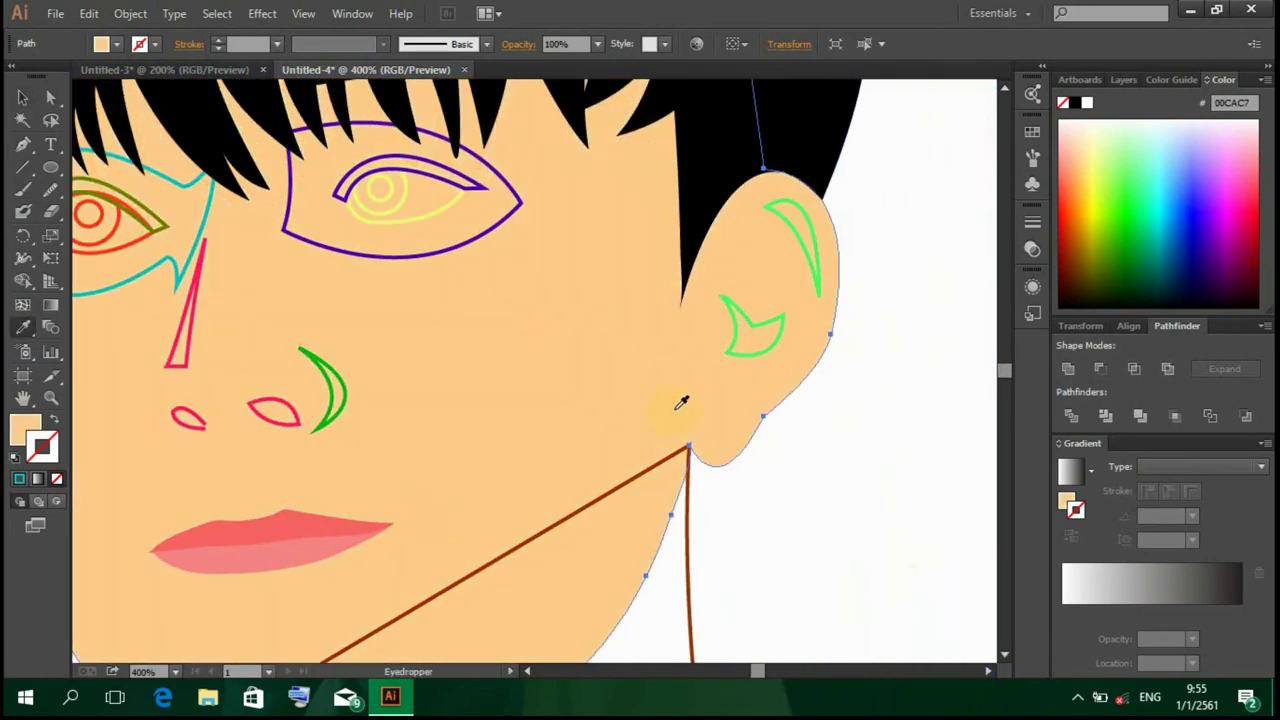
pyautogui.click(768, 261)
pyautogui.click(798, 250)
pyautogui.press('i')
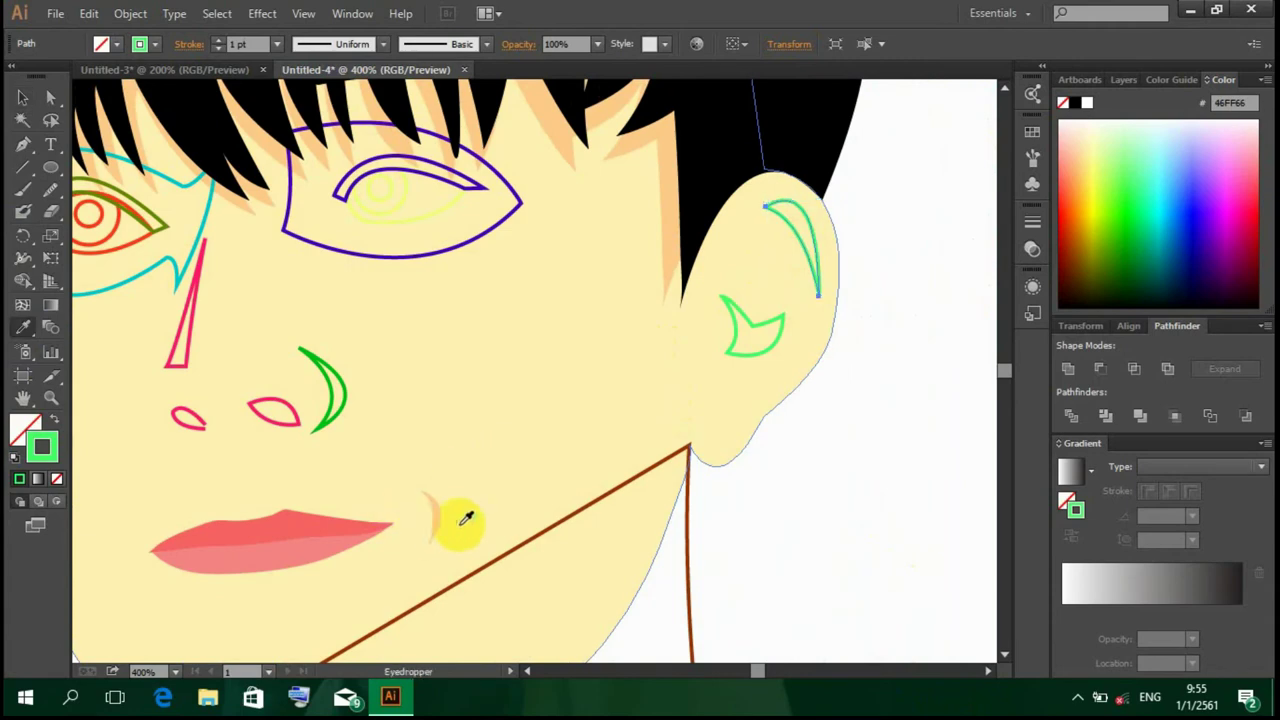
pyautogui.click(434, 517)
pyautogui.press('v')
pyautogui.click(745, 335)
pyautogui.press('i')
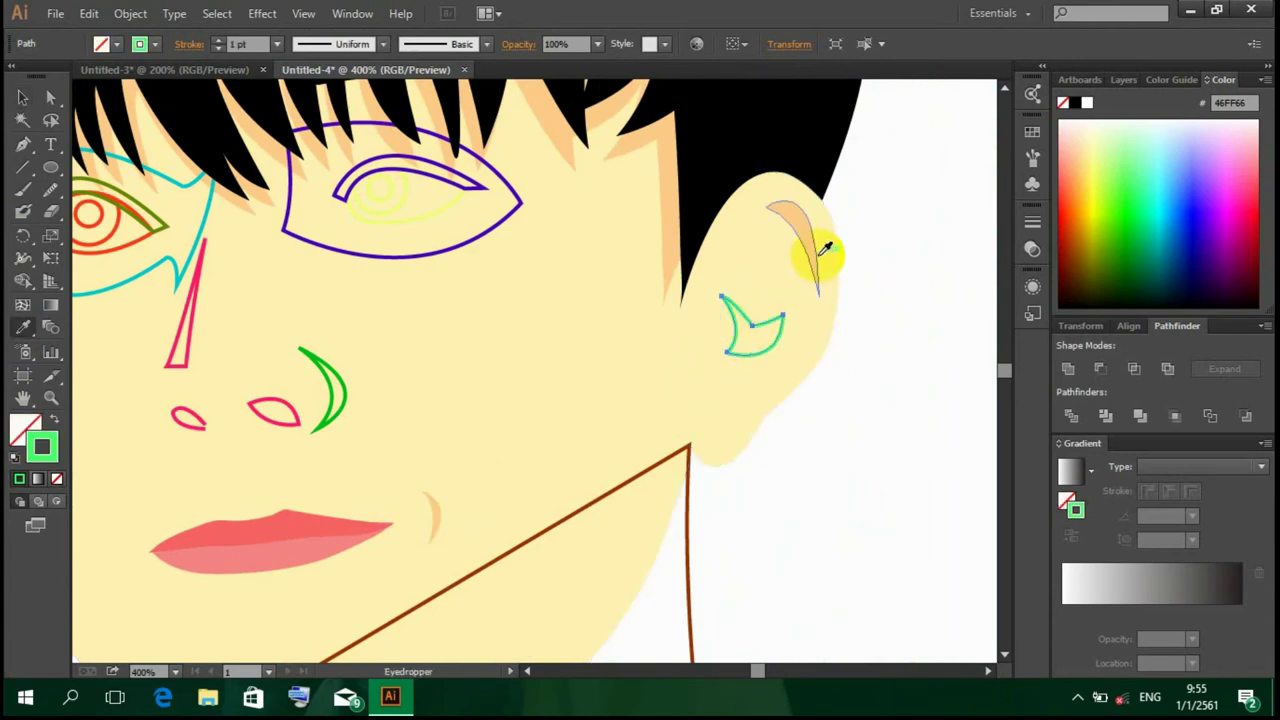
pyautogui.click(805, 250)
pyautogui.press('v')
pyautogui.click(905, 405)
# Step: Review the chin, neck and face, then select the green curve beside the nose
pyautogui.scroll(-1, 905, 405)
pyautogui.hotkey('ctrl', '-')
pyautogui.hotkey('ctrl', '-')
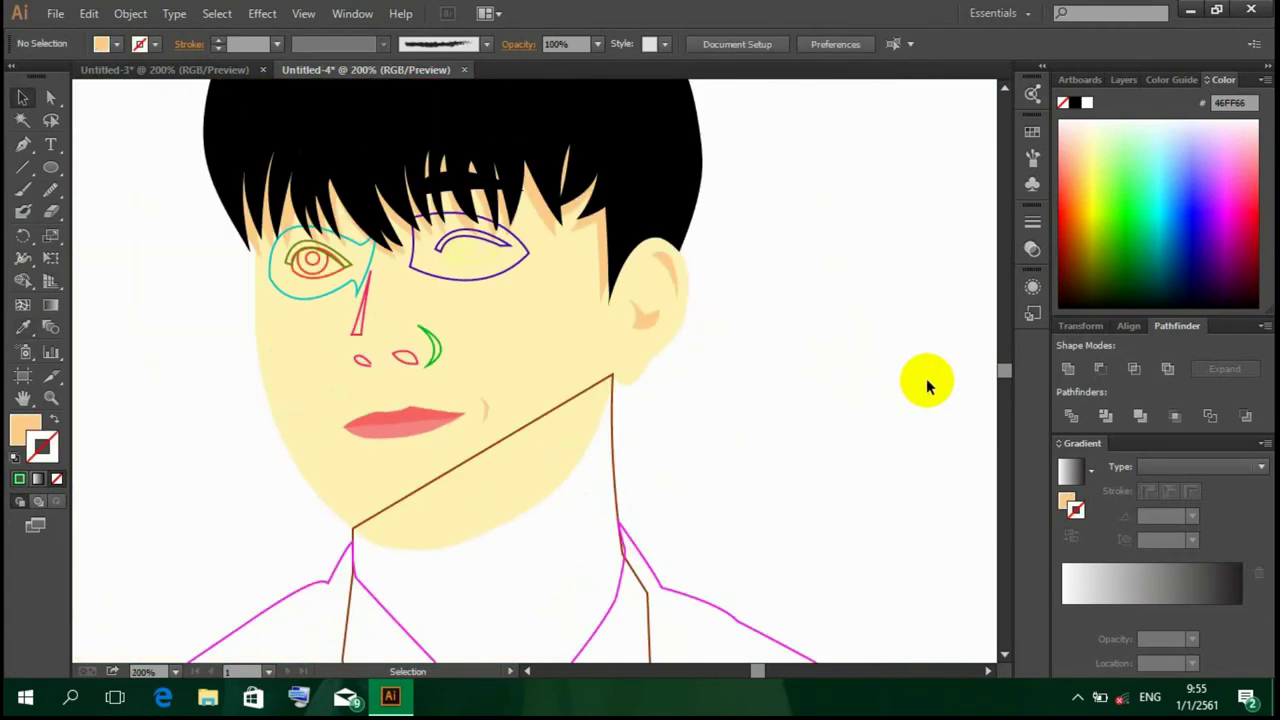
pyautogui.hotkey('ctrl', '+')
pyautogui.hotkey('ctrl', '+')
pyautogui.scroll(-2, 449, 608)
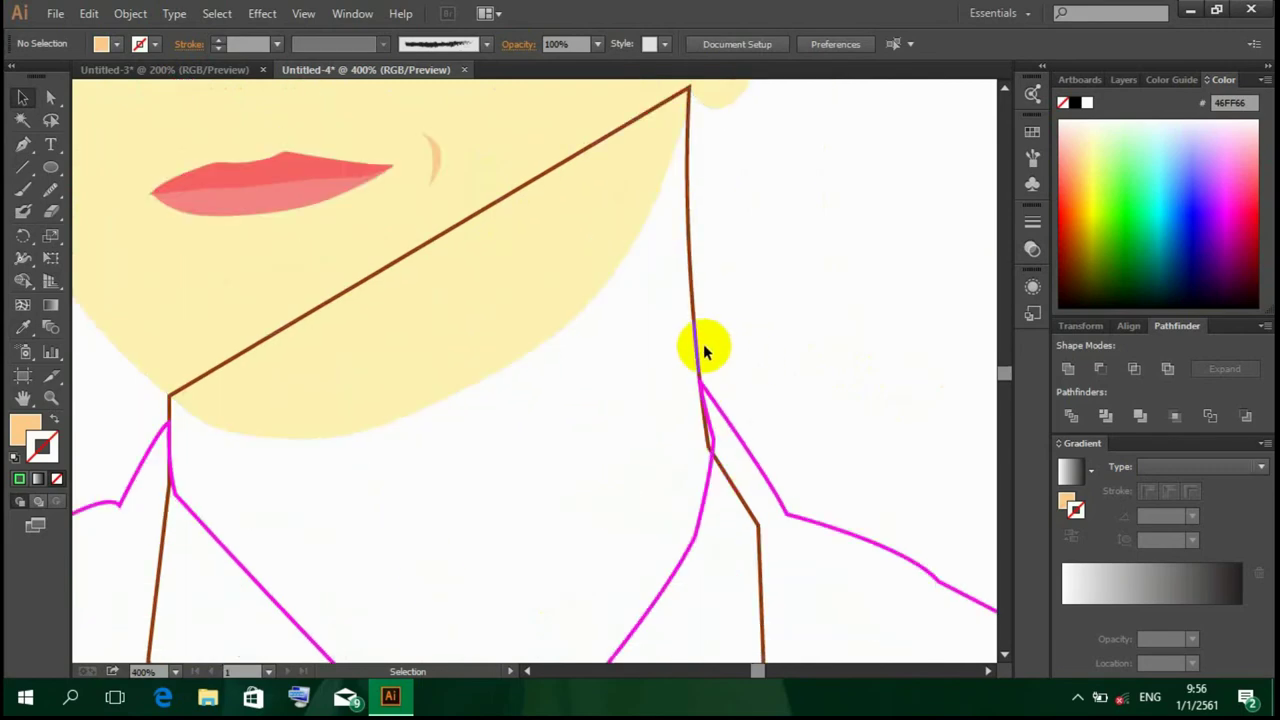
pyautogui.hotkey('ctrl', '-')
pyautogui.scroll(2, 743, 152)
pyautogui.scroll(2, 660, 305)
pyautogui.hscroll(-2, 531, 674)
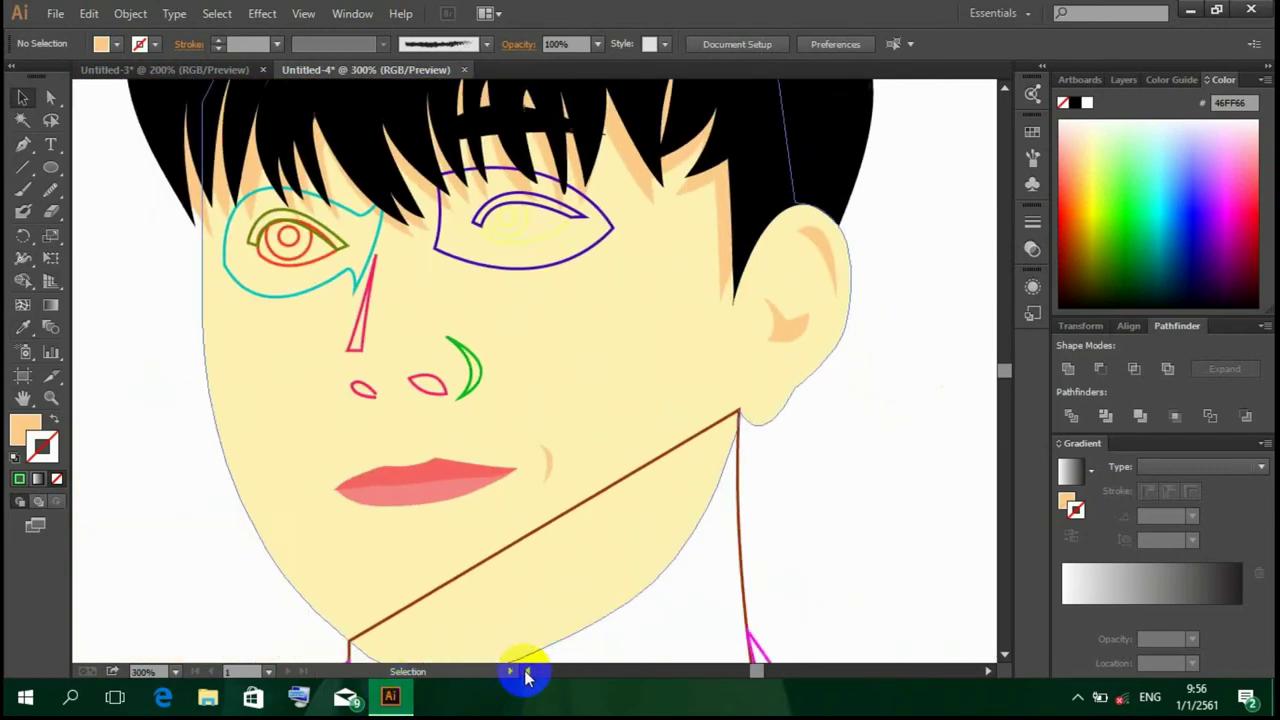
pyautogui.scroll(2, 528, 444)
pyautogui.scroll(1, 528, 444)
pyautogui.click(475, 459)
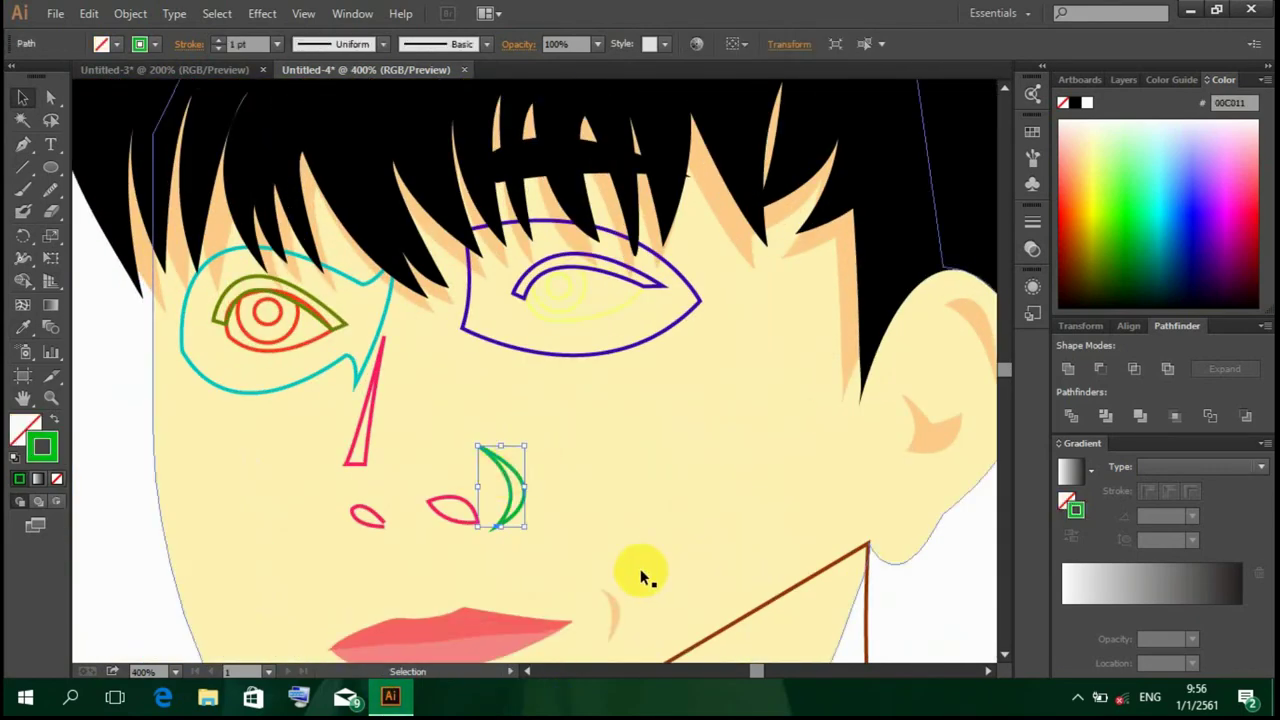
# Step: Eyedropper the peach shade onto the nose's side curve
pyautogui.press('i')
pyautogui.click(612, 603)
pyautogui.press('v')
# Step: Fill the right nostril with peach FFBB7D and remove its outline
pyautogui.click(458, 506)
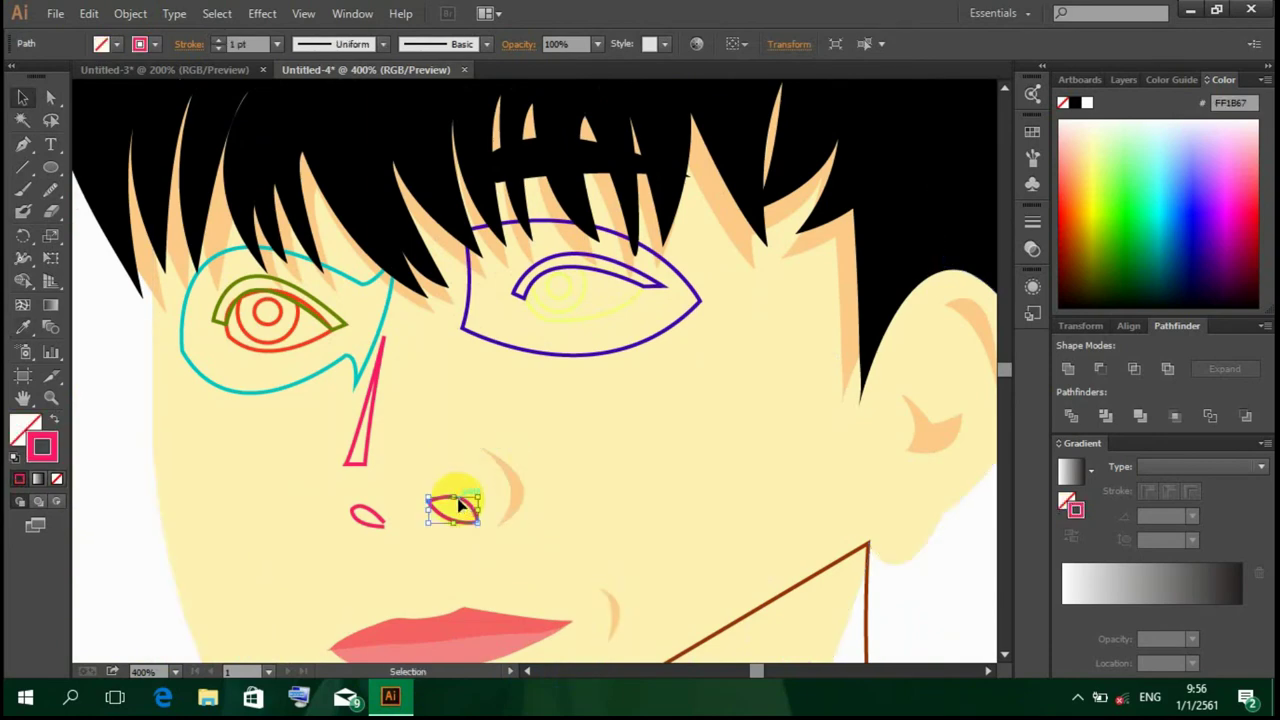
pyautogui.doubleClick(25, 430)
pyautogui.click(742, 556)
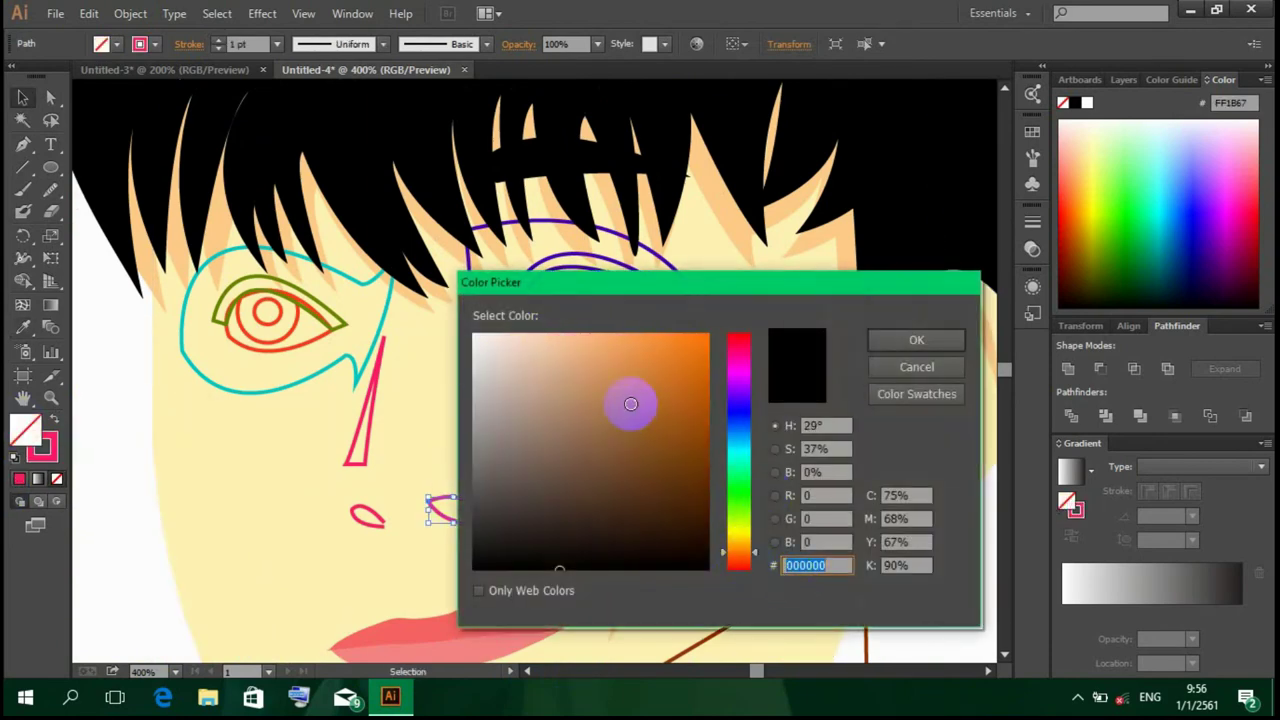
pyautogui.moveTo(630, 403); pyautogui.dragTo(595, 308)
pyautogui.click(916, 340)
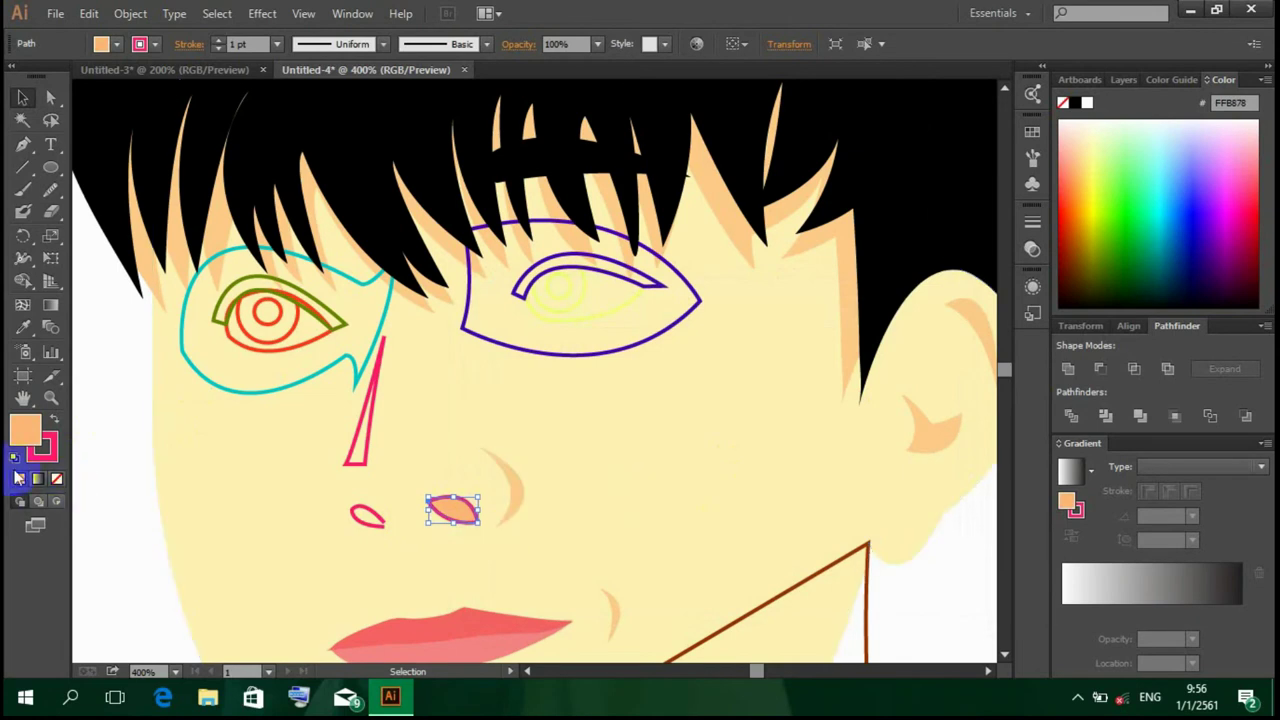
pyautogui.click(57, 479)
# Step: Copy the right nostril's peach fill onto the left nostril
pyautogui.click(366, 516)
pyautogui.press('i')
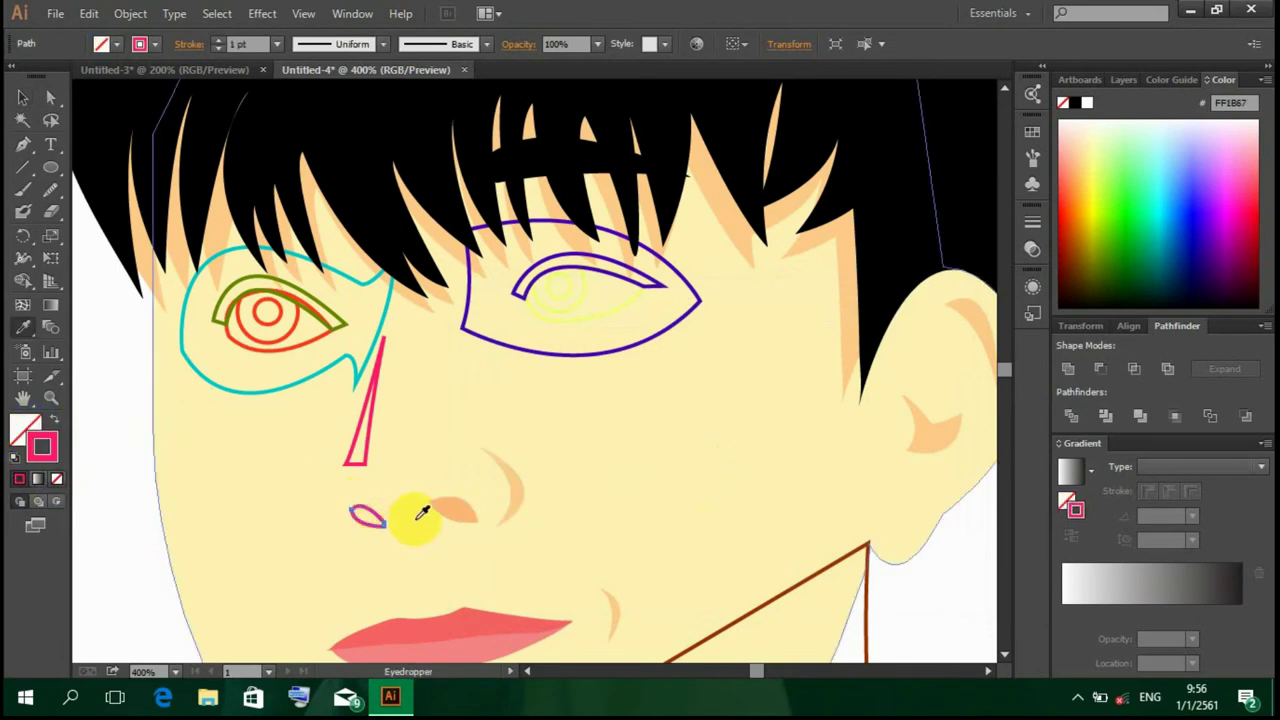
pyautogui.click(452, 512)
pyautogui.press('v')
pyautogui.click(655, 522)
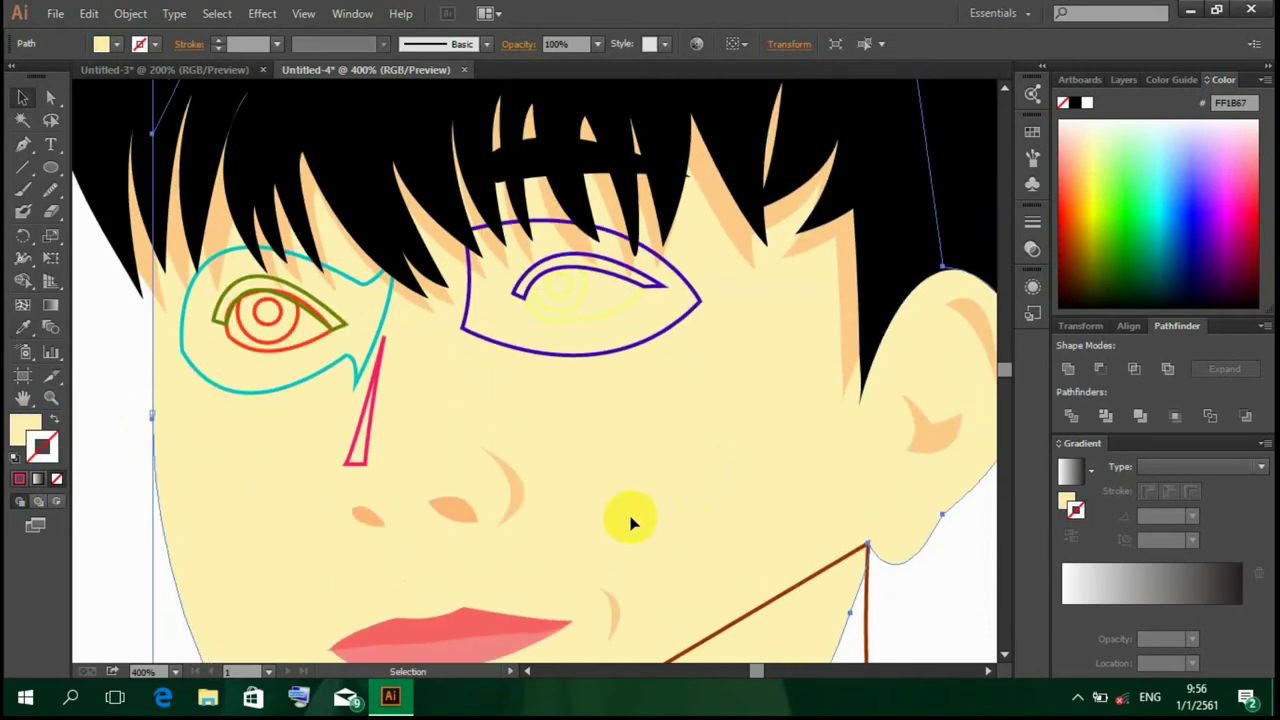
# Step: Make the nose-bridge triangle white with no outline and lowered opacity
pyautogui.click(362, 420)
pyautogui.doubleClick(25, 430)
pyautogui.moveTo(645, 466); pyautogui.dragTo(474, 336)
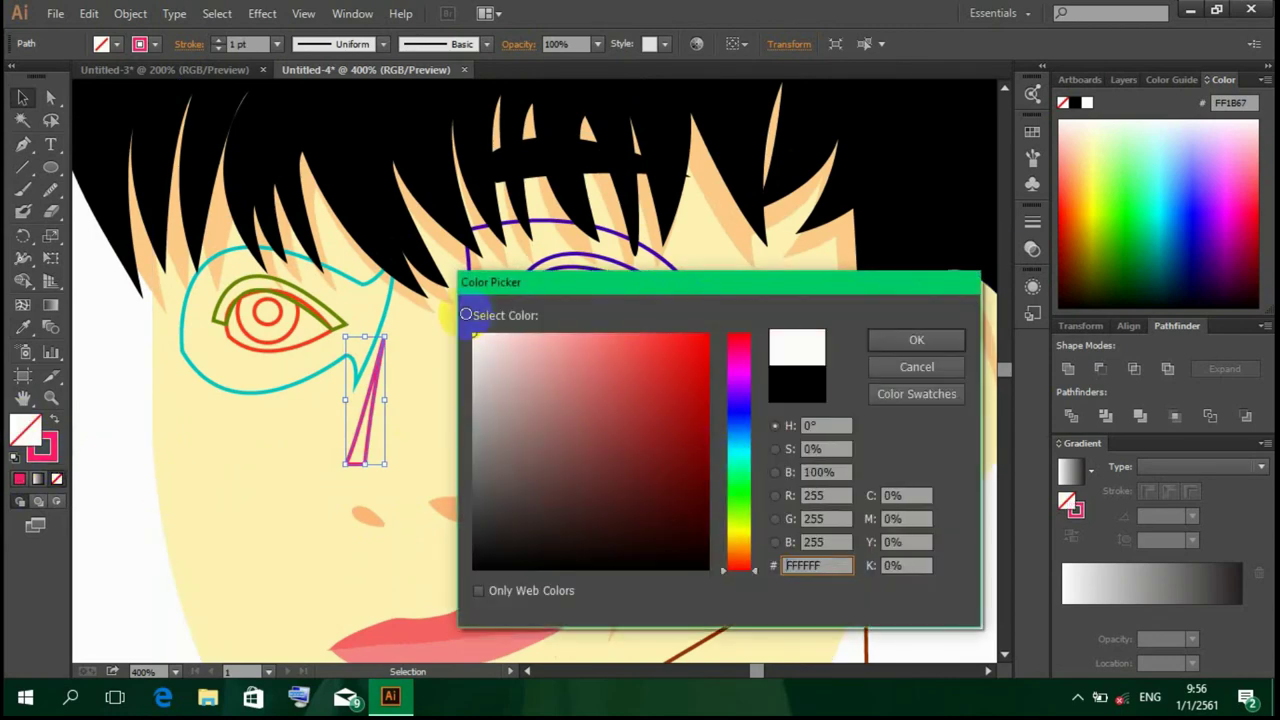
pyautogui.click(915, 342)
pyautogui.click(57, 481)
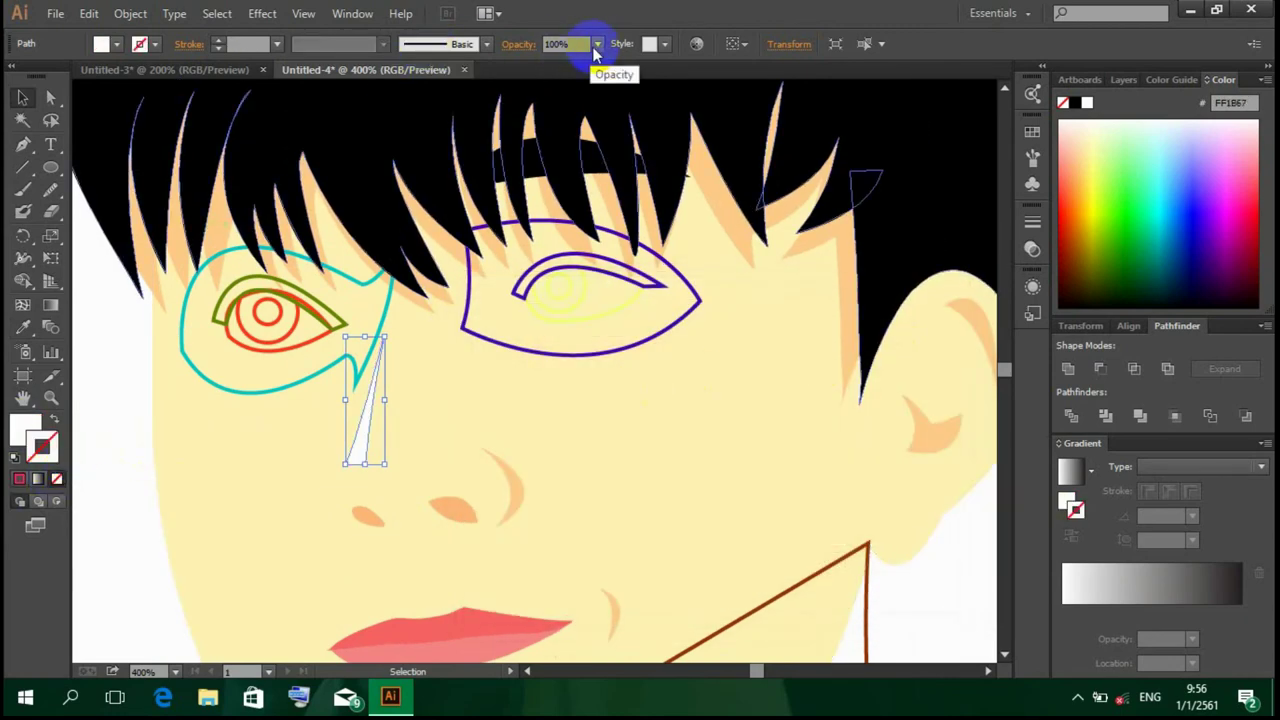
pyautogui.click(597, 43)
pyautogui.click(617, 165)
pyautogui.click(720, 386)
pyautogui.scroll(-2, 746, 428)
pyautogui.scroll(2, 746, 428)
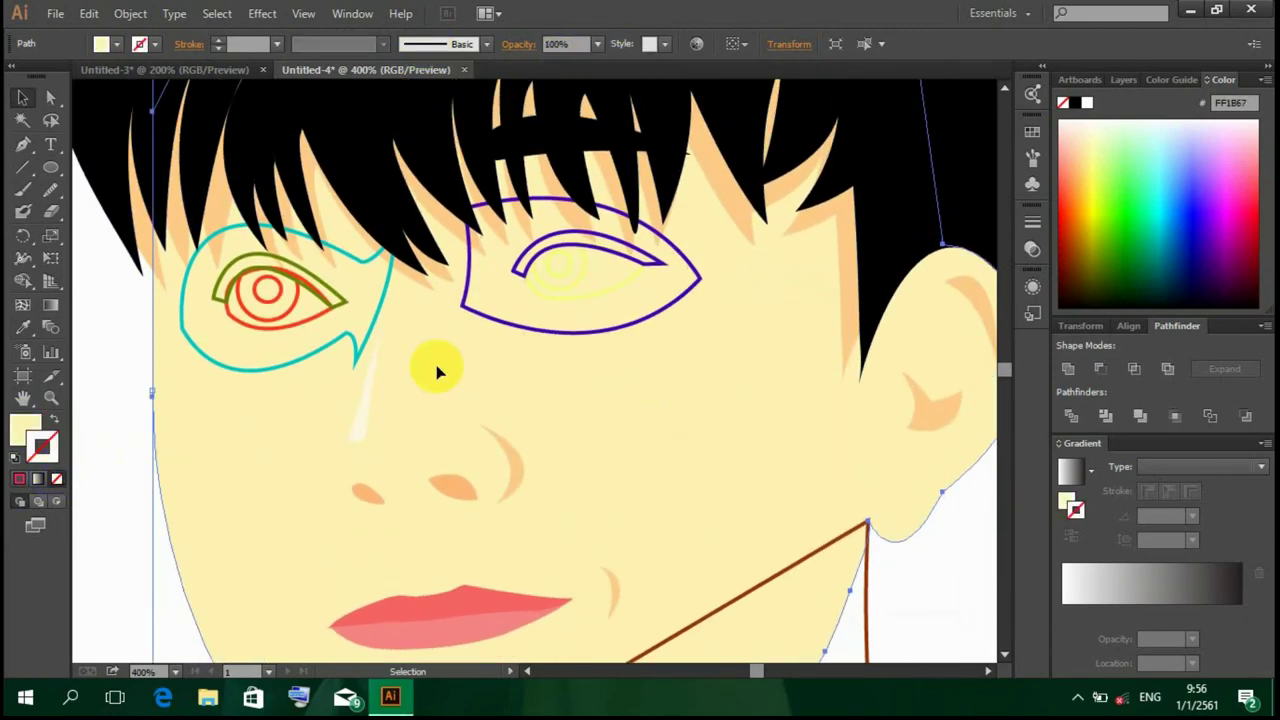
# Step: Eyedropper the peach fill onto the outline shape around the left eye
pyautogui.click(316, 357)
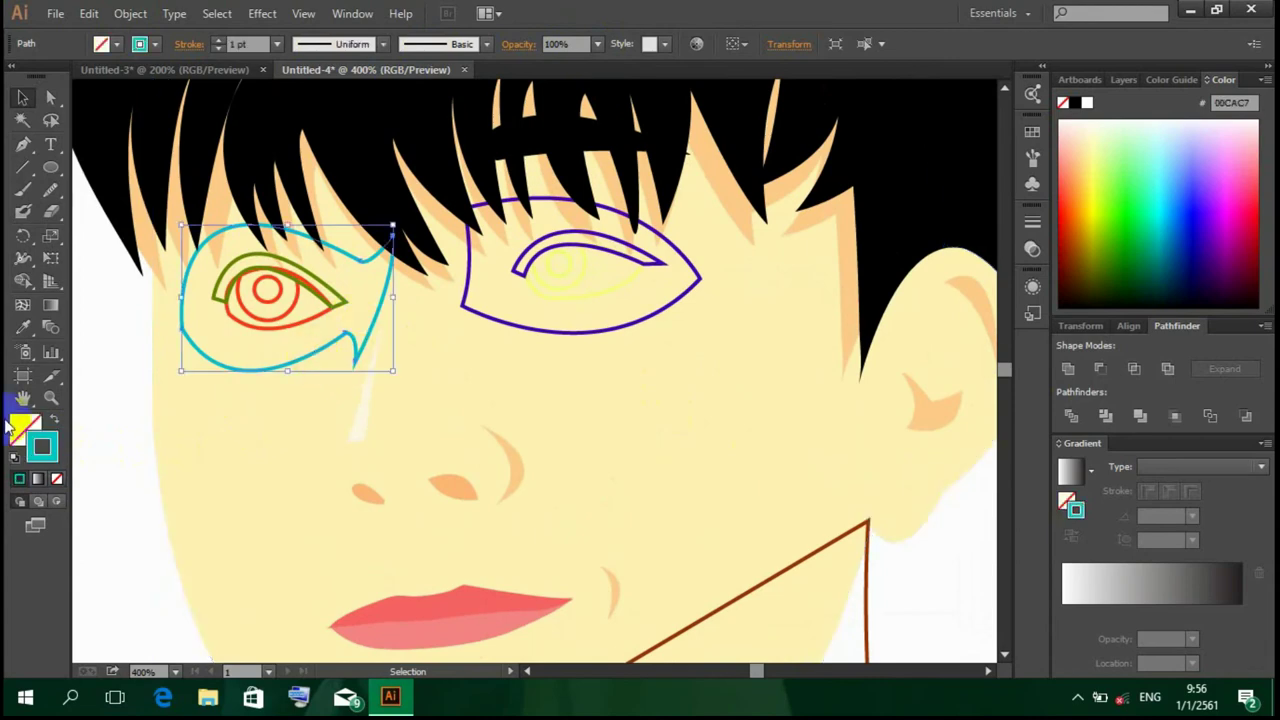
pyautogui.click(23, 328)
pyautogui.click(243, 200)
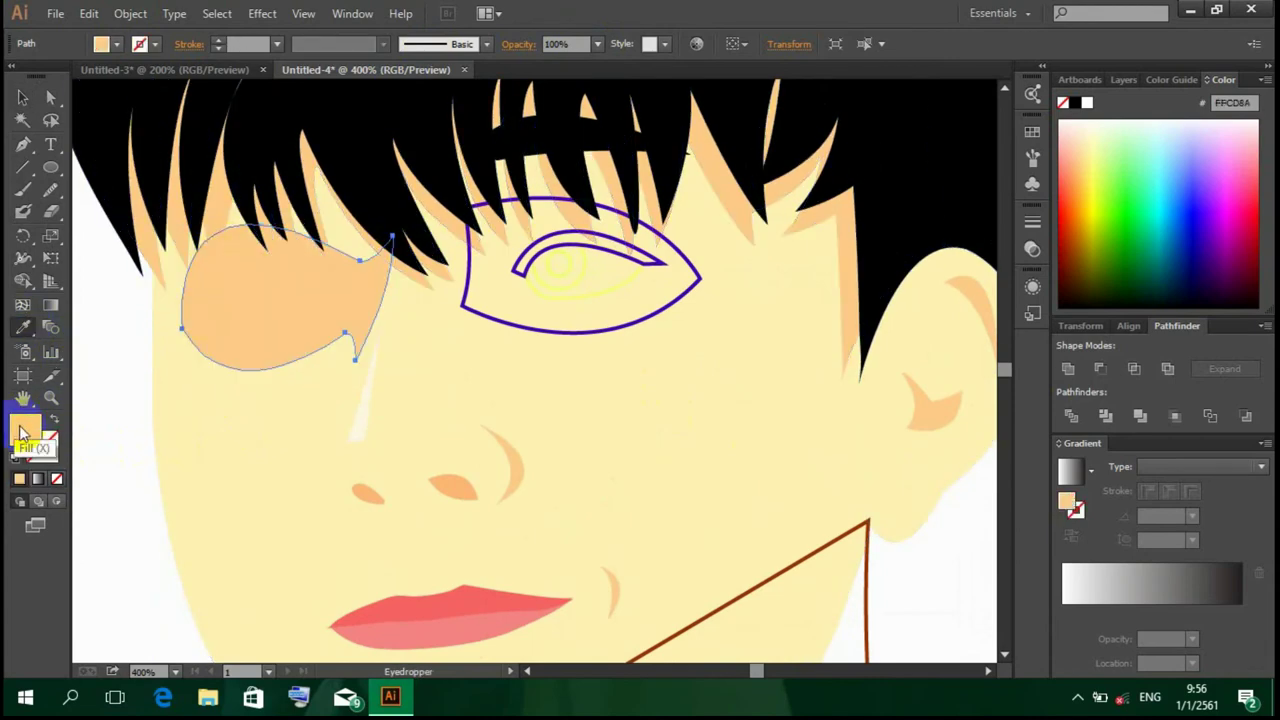
pyautogui.doubleClick(24, 430)
pyautogui.click(916, 366)
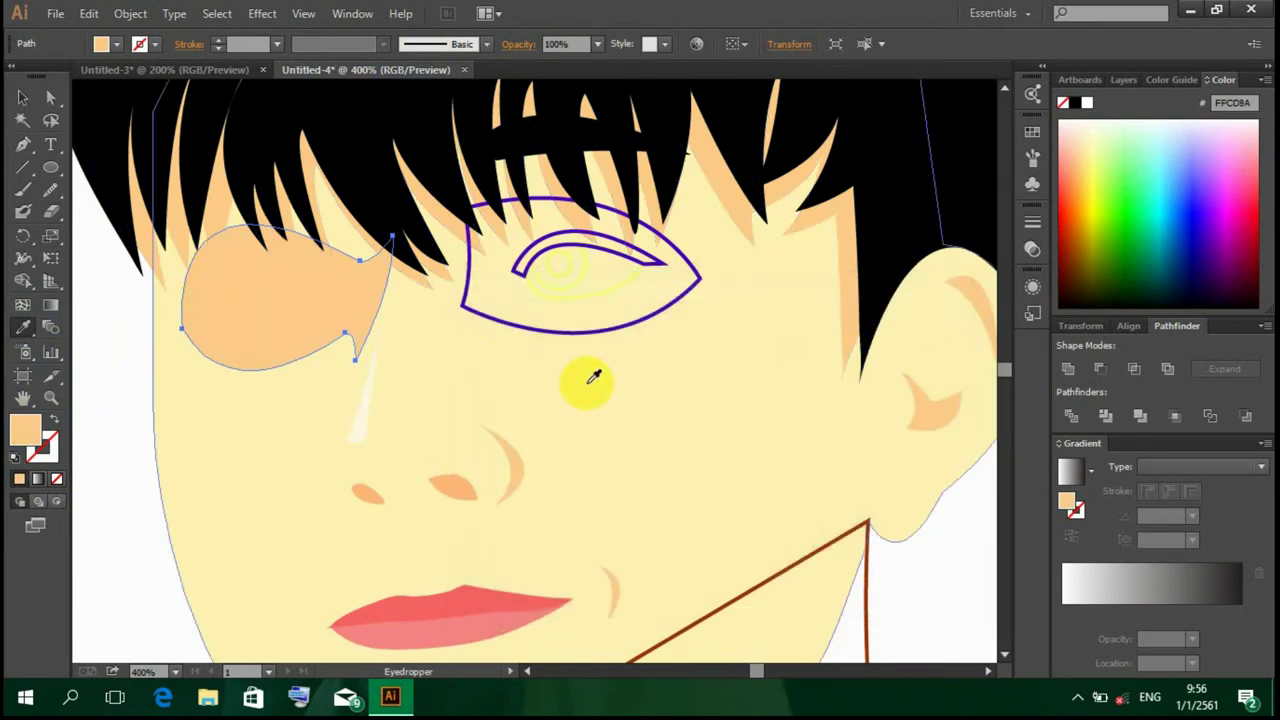
# Step: Lighten the left eye-area shape's peach fill in the Color Picker
pyautogui.press('v')
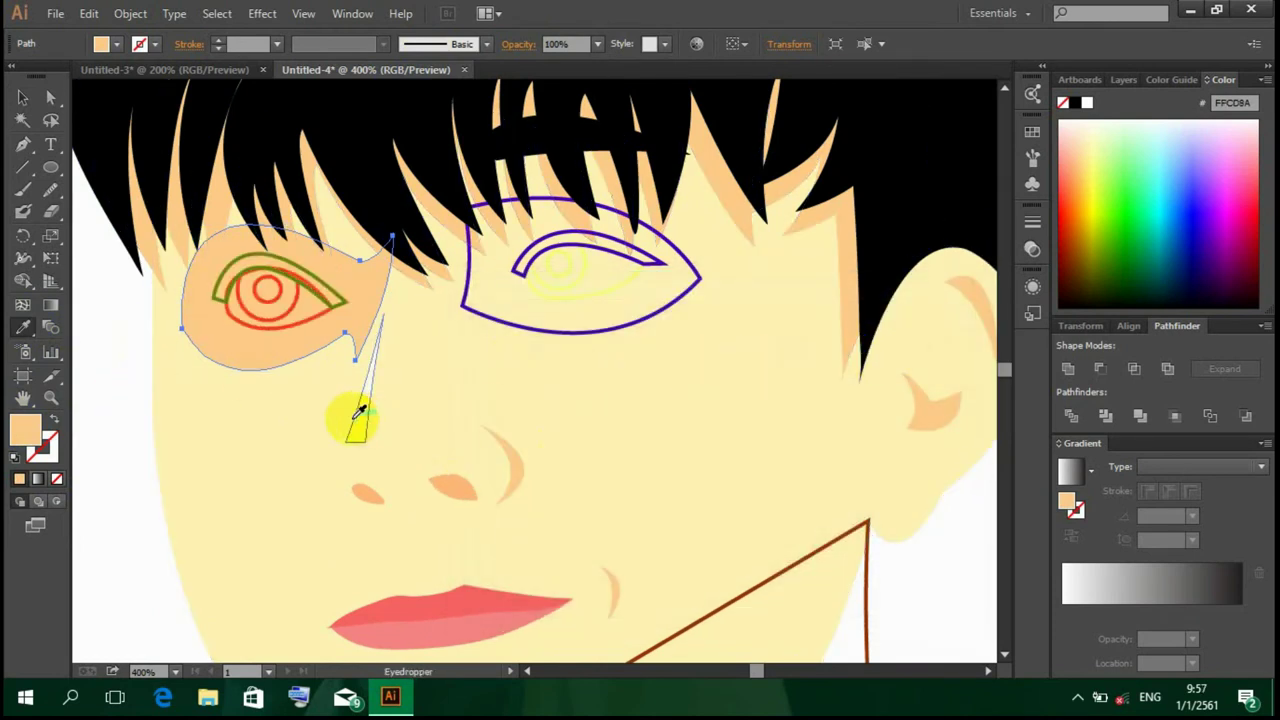
pyautogui.click(303, 514)
pyautogui.scroll(-3, 307, 517)
pyautogui.scroll(3, 307, 517)
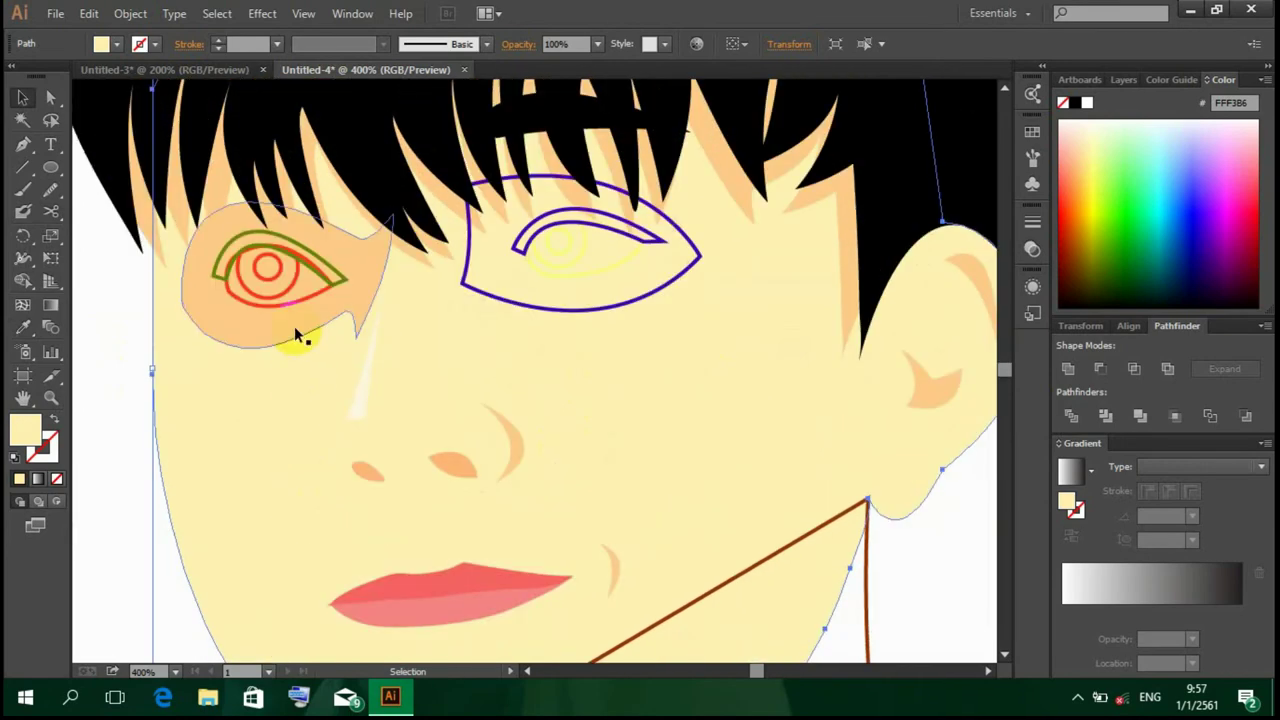
pyautogui.click(294, 328)
pyautogui.doubleClick(25, 430)
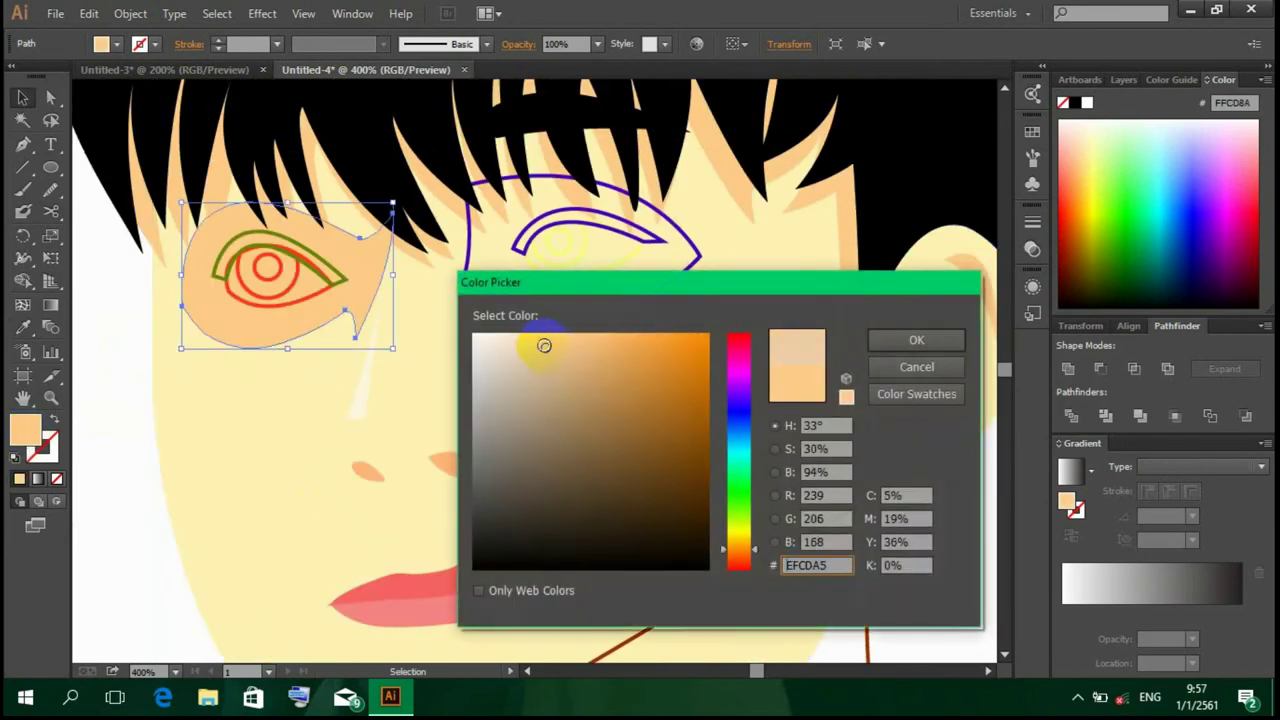
pyautogui.click(891, 340)
pyautogui.click(358, 278)
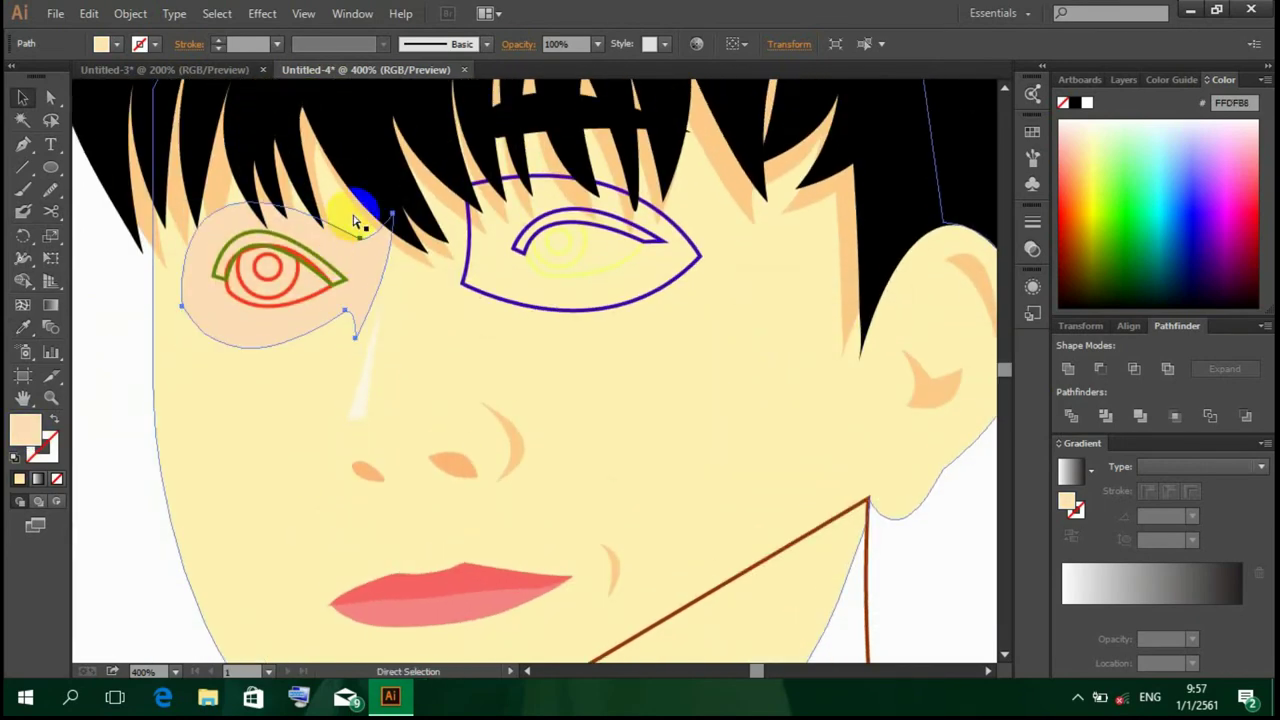
# Step: Resample the face's skin colour onto the eye shading and refine its fill
pyautogui.press('v')
pyautogui.click(300, 434)
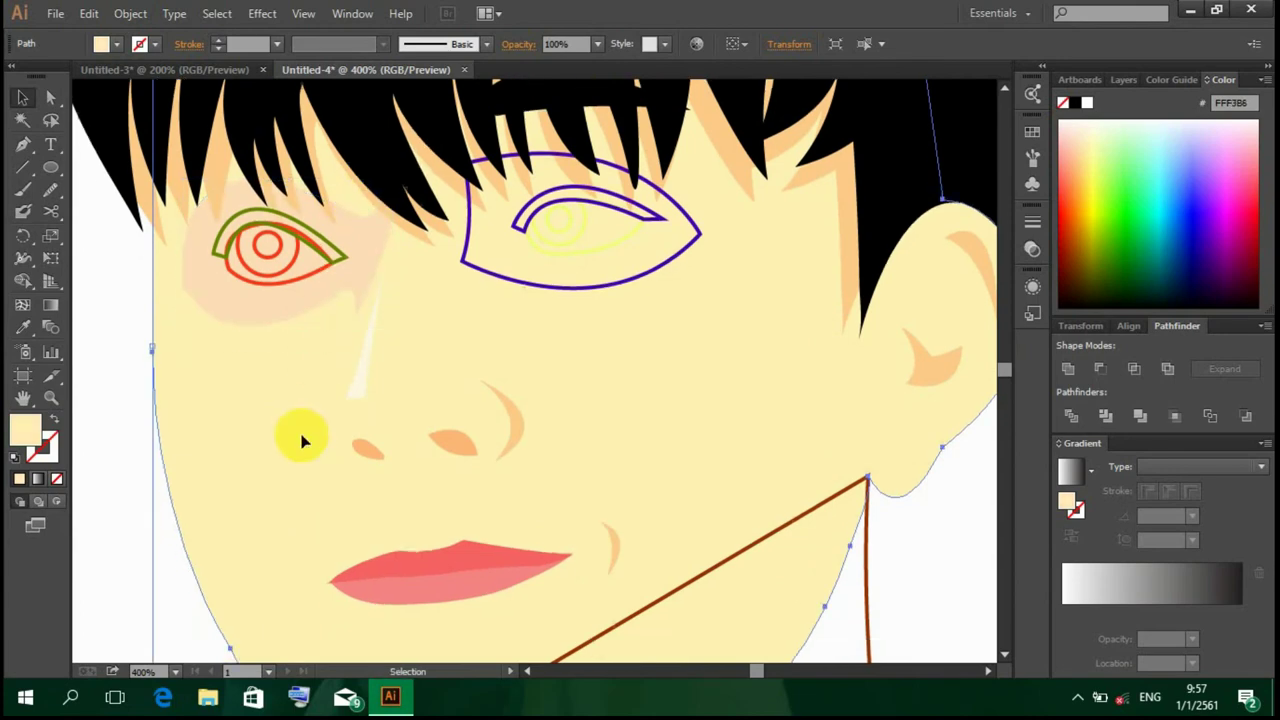
pyautogui.click(277, 323)
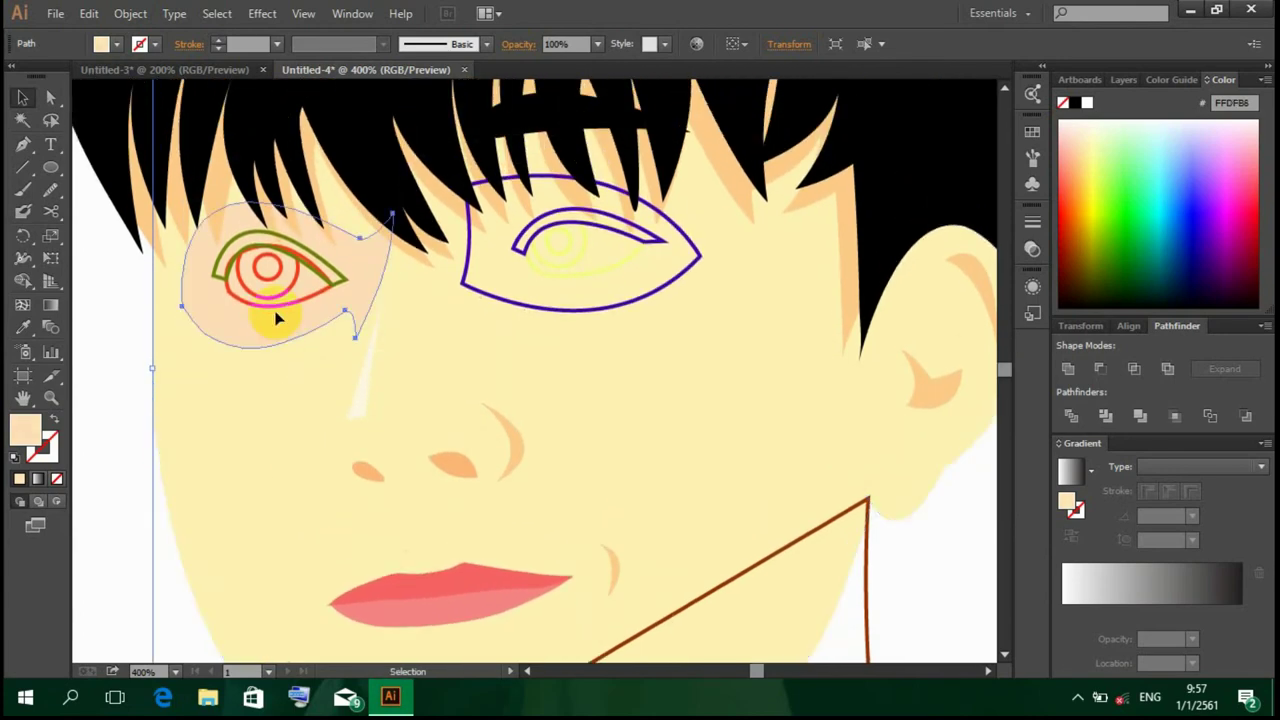
pyautogui.doubleClick(25, 430)
pyautogui.click(890, 367)
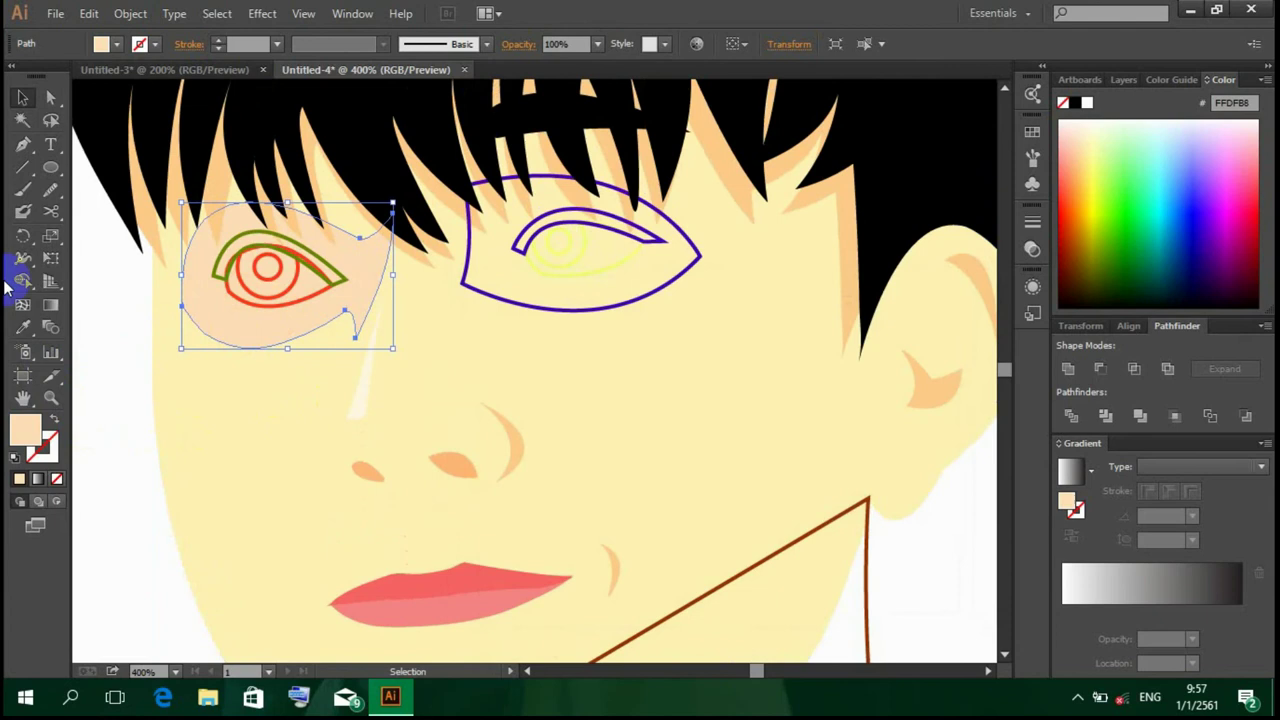
pyautogui.click(28, 328)
pyautogui.click(227, 393)
pyautogui.click(446, 142)
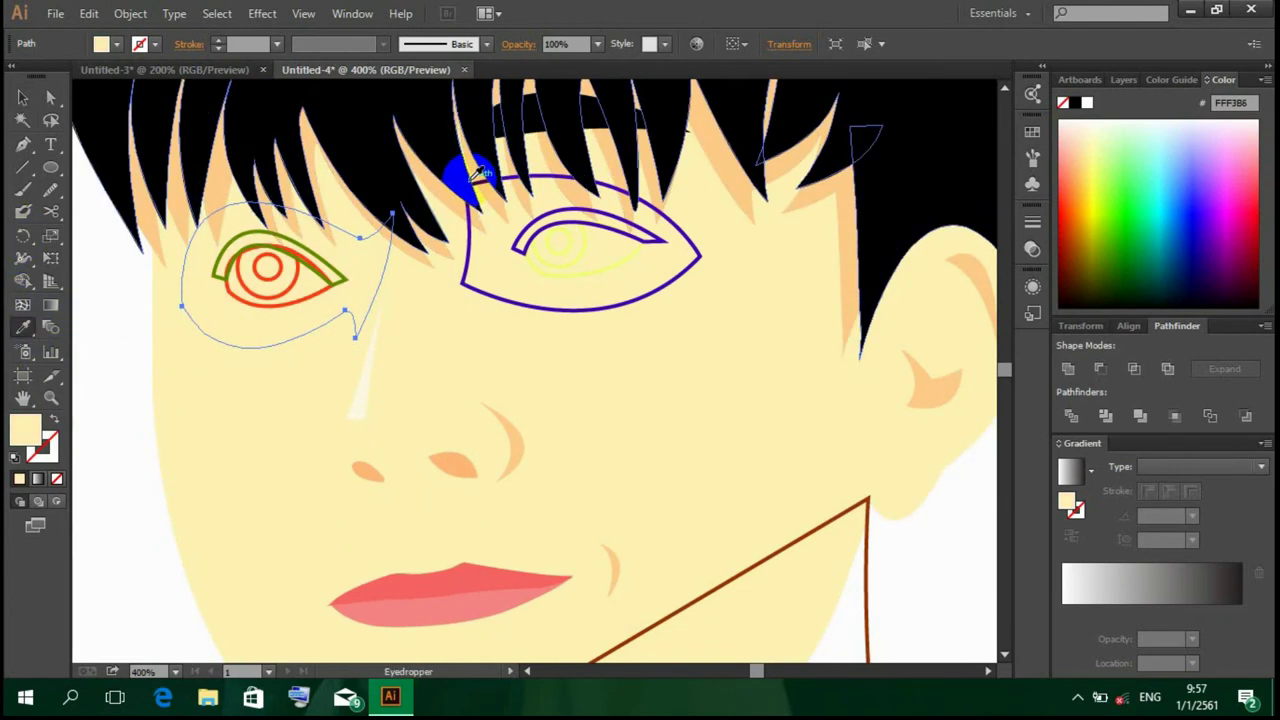
pyautogui.doubleClick(25, 430)
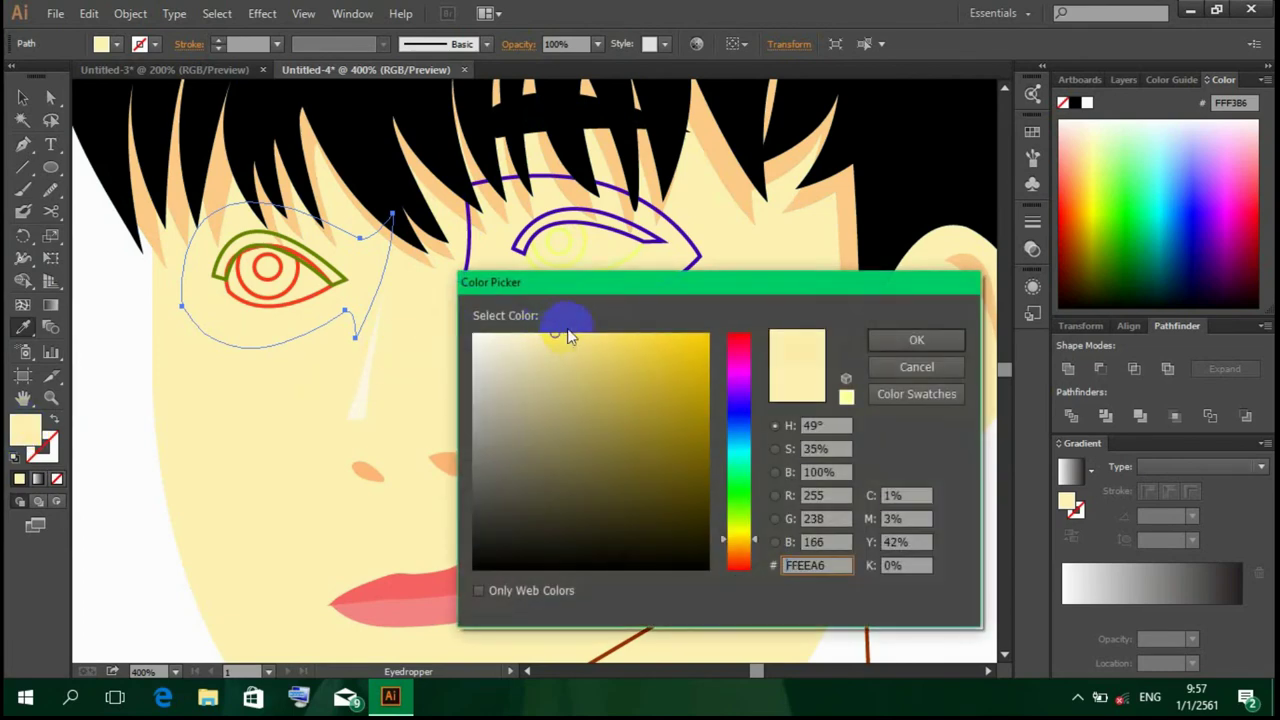
pyautogui.click(916, 340)
pyautogui.press('v')
pyautogui.click(755, 338)
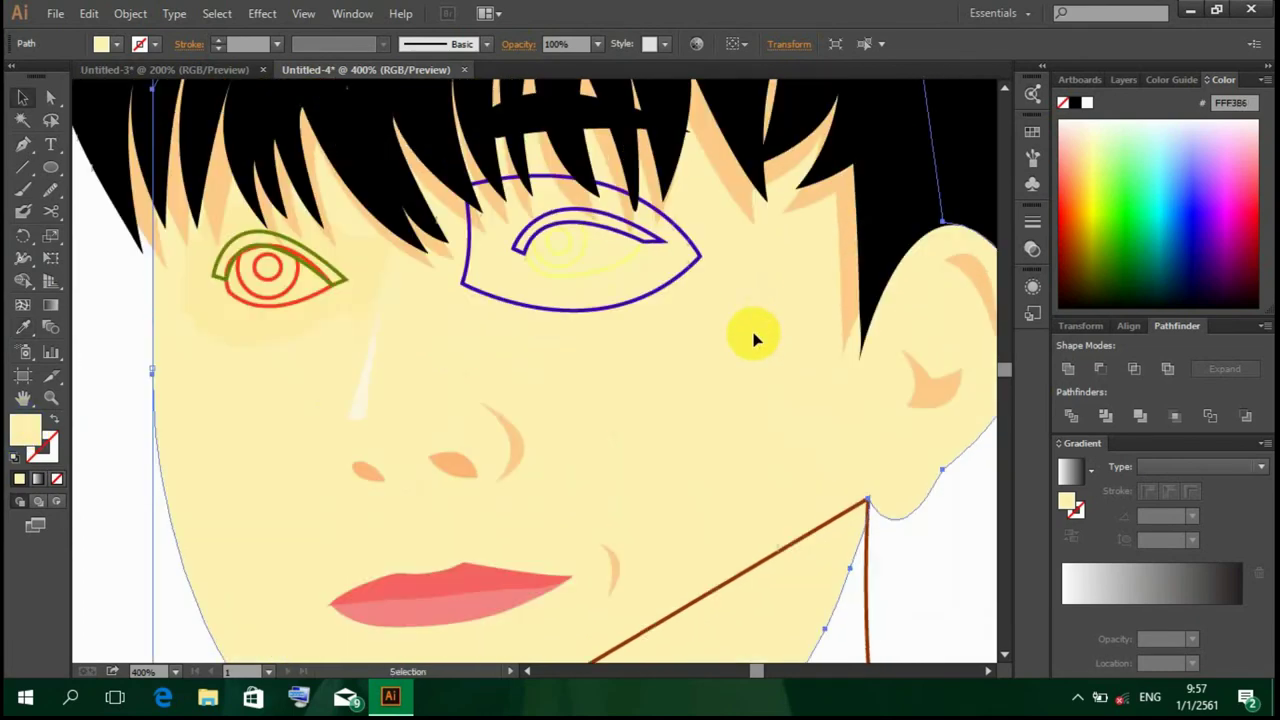
# Step: Fill the left eye's upper eyelid black
pyautogui.click(334, 272)
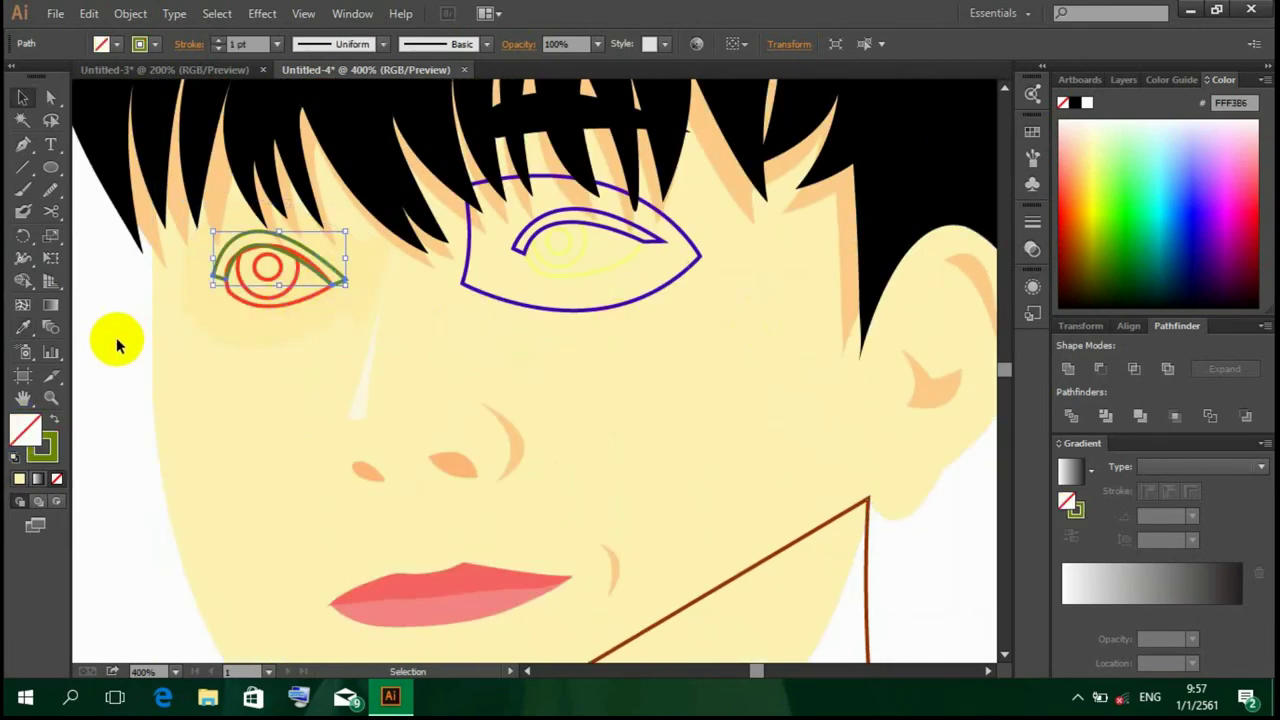
pyautogui.doubleClick(26, 424)
pyautogui.click(916, 340)
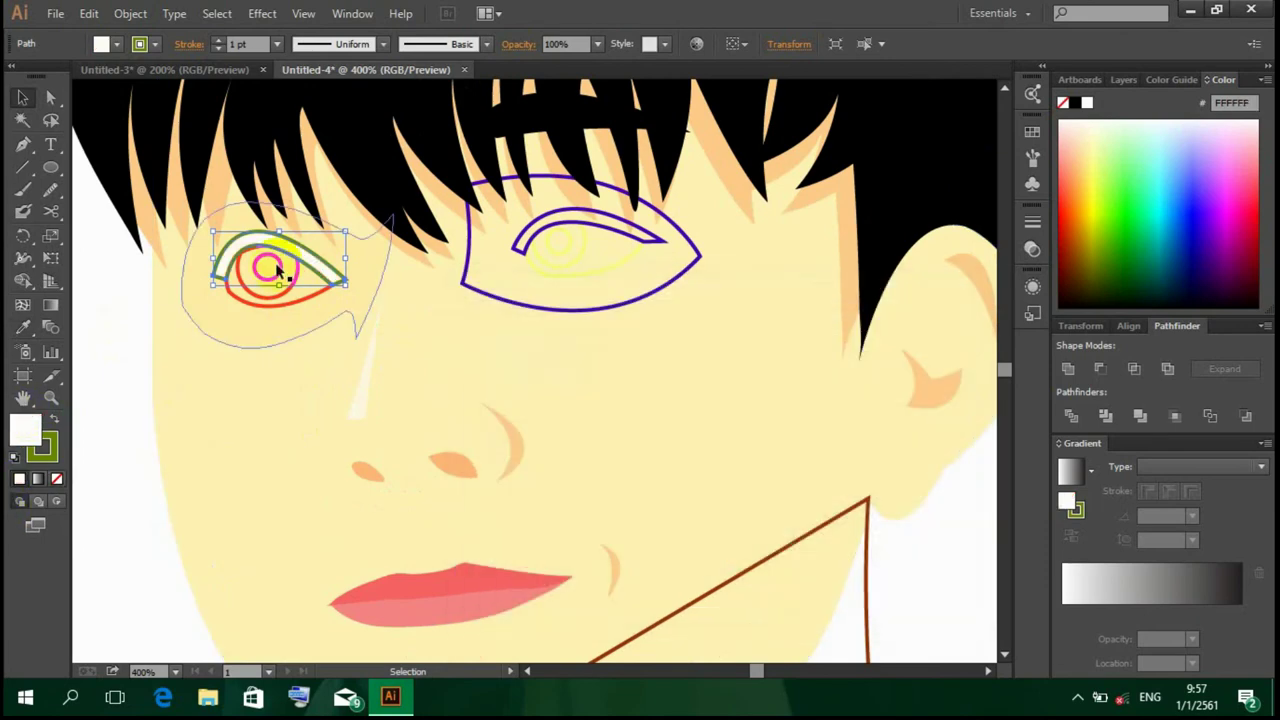
pyautogui.doubleClick(26, 426)
pyautogui.click(614, 570)
pyautogui.click(880, 341)
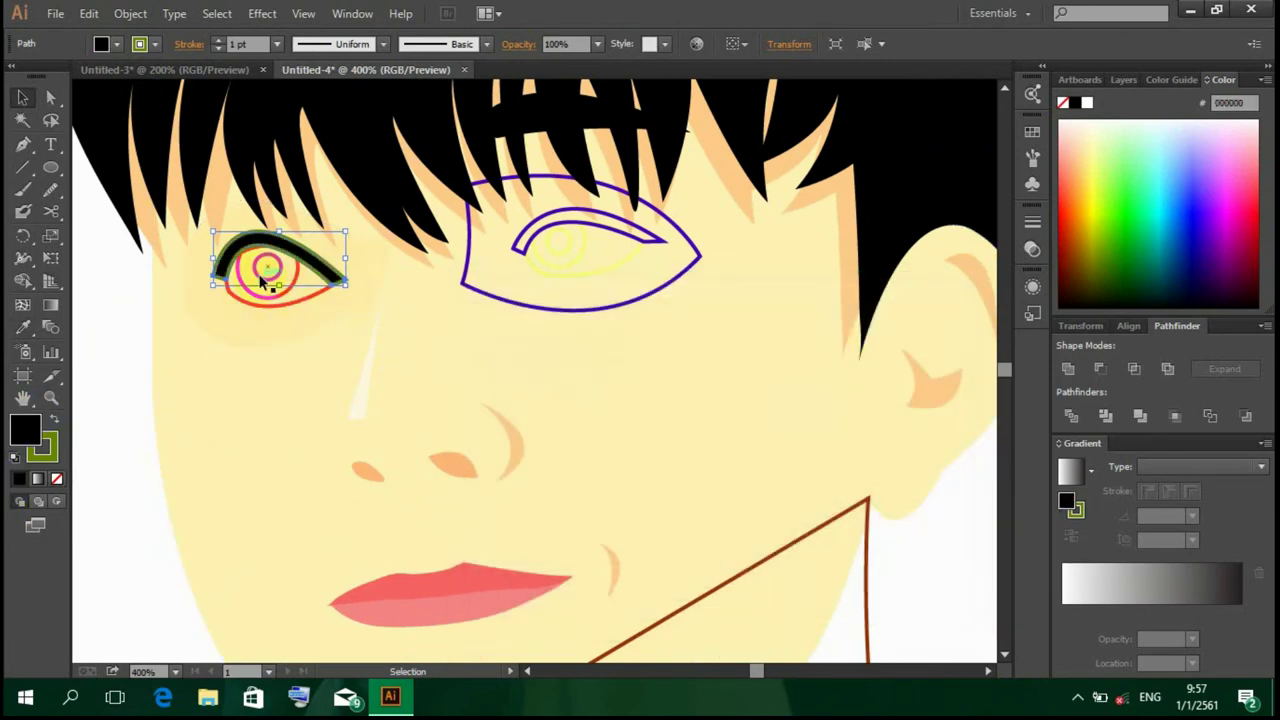
pyautogui.click(257, 366)
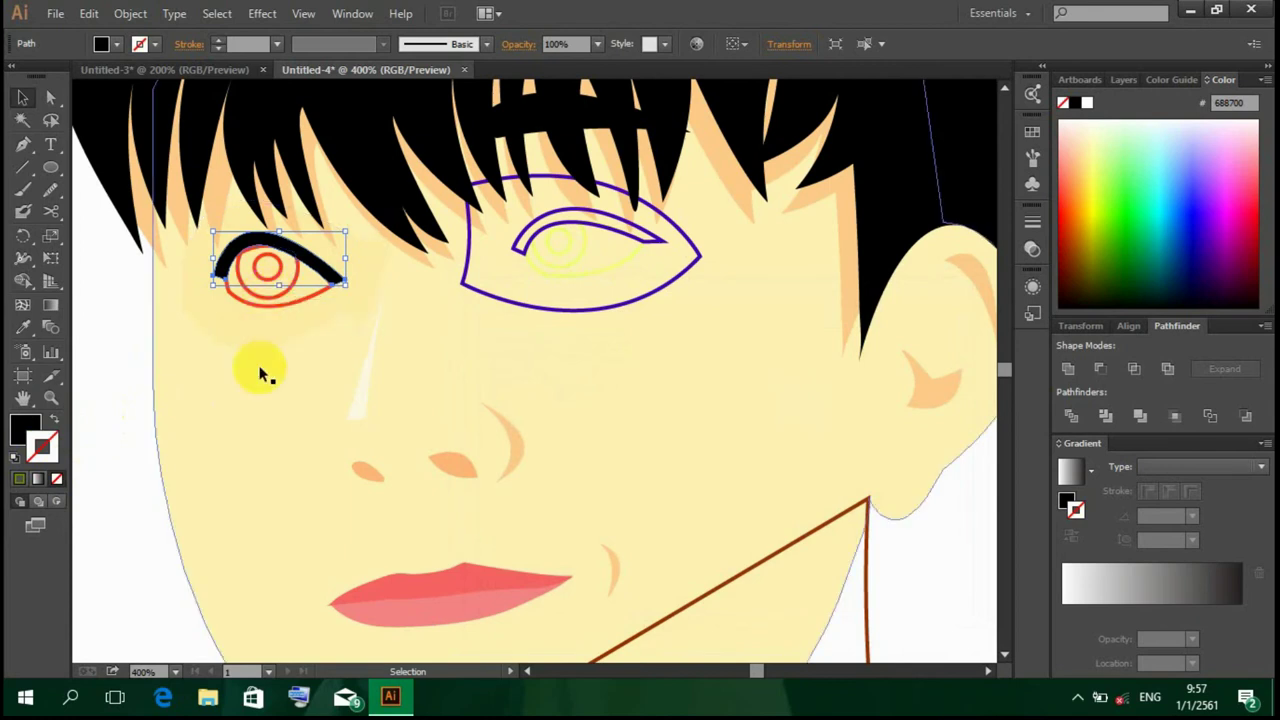
# Step: Apply a radial gradient to the left iris circle's fill
pyautogui.click(283, 316)
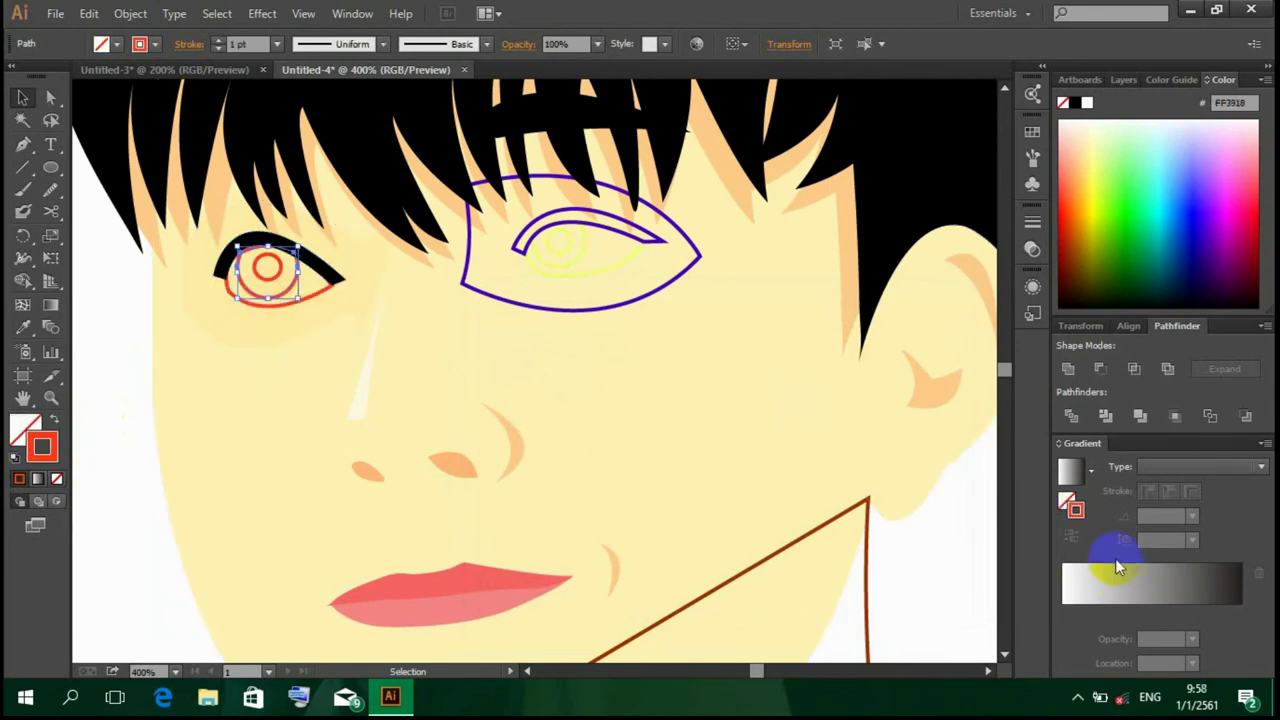
pyautogui.click(1075, 505)
pyautogui.click(1161, 467)
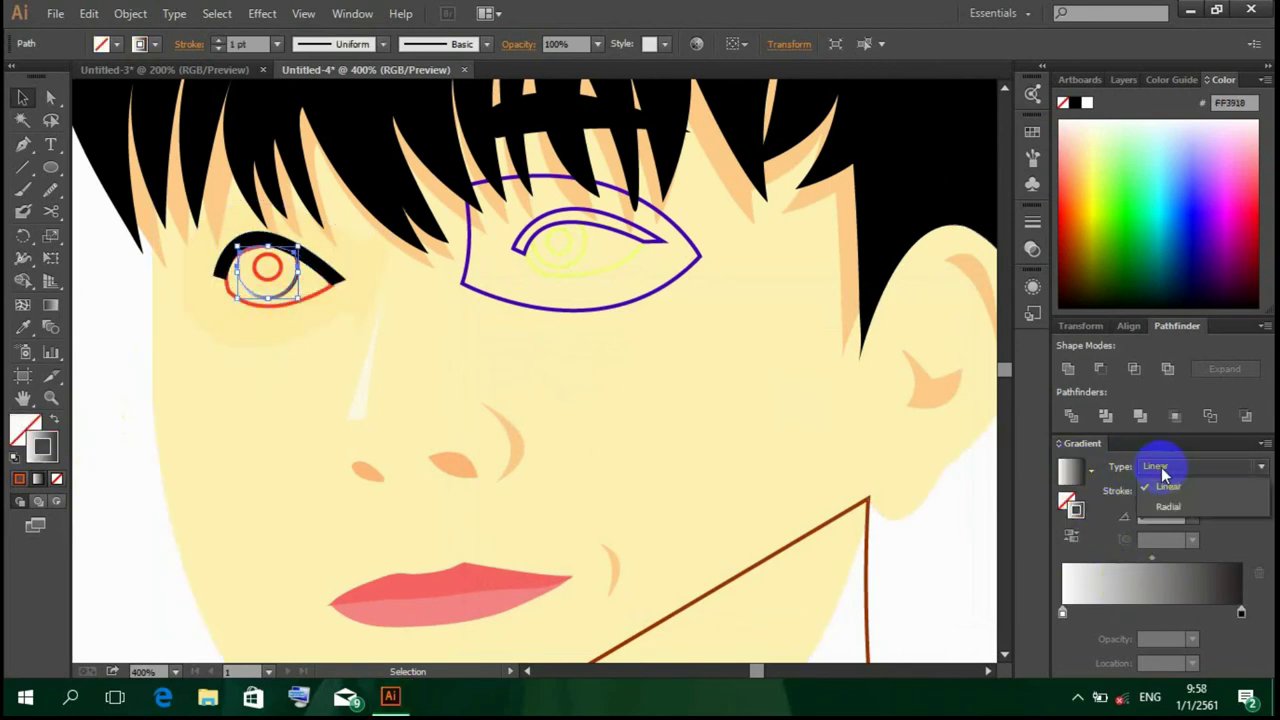
pyautogui.click(24, 428)
pyautogui.click(38, 478)
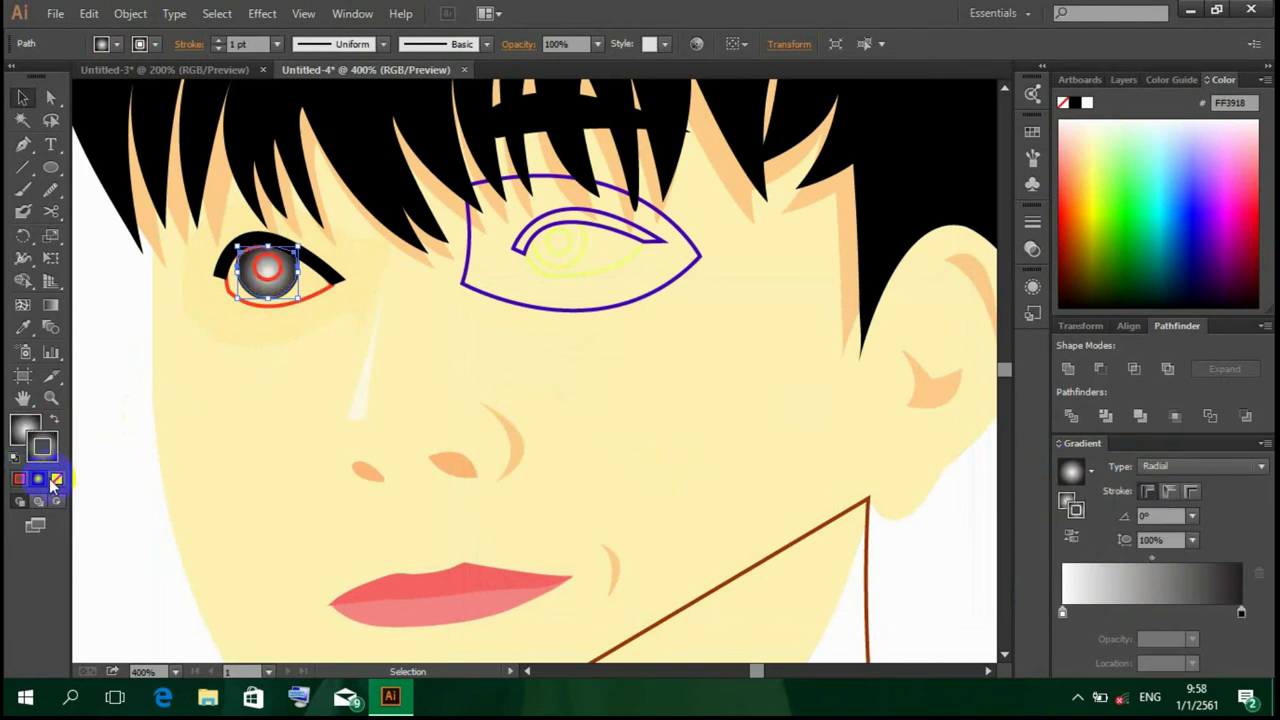
# Step: Make the gradient's outer stop brown and move it inward to about 80%
pyautogui.click(1241, 613)
pyautogui.doubleClick(1242, 614)
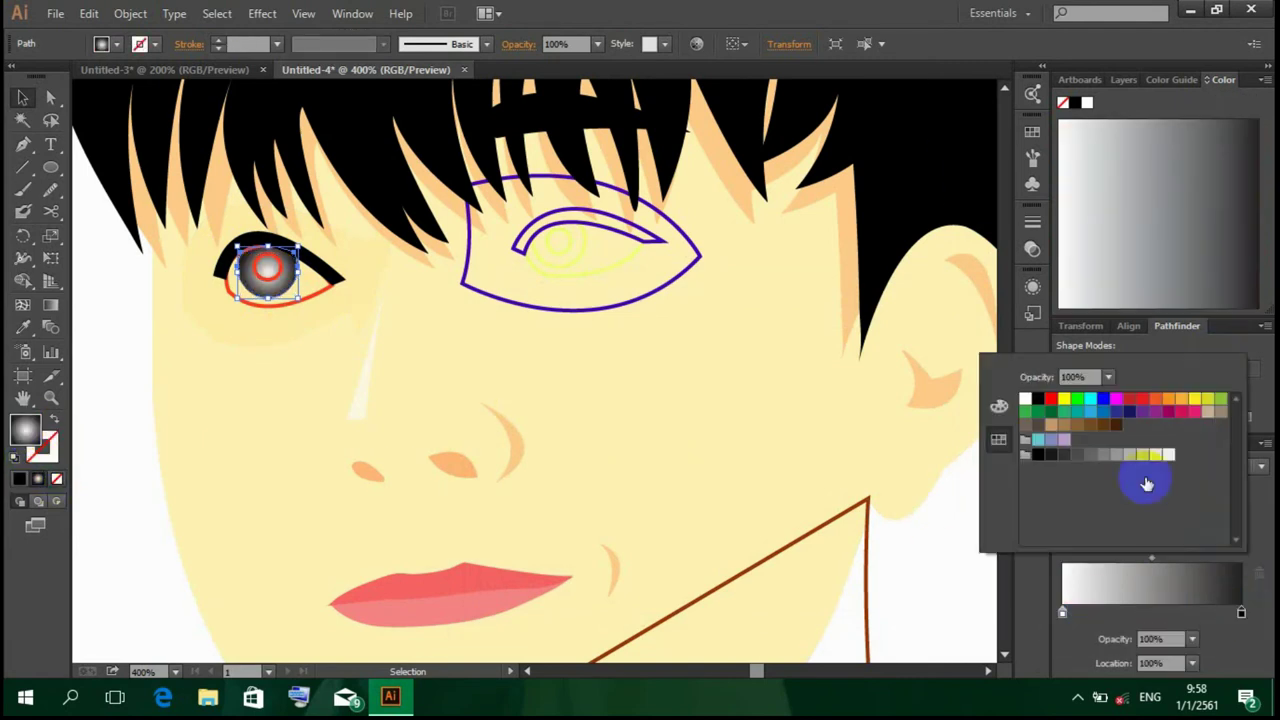
pyautogui.click(999, 407)
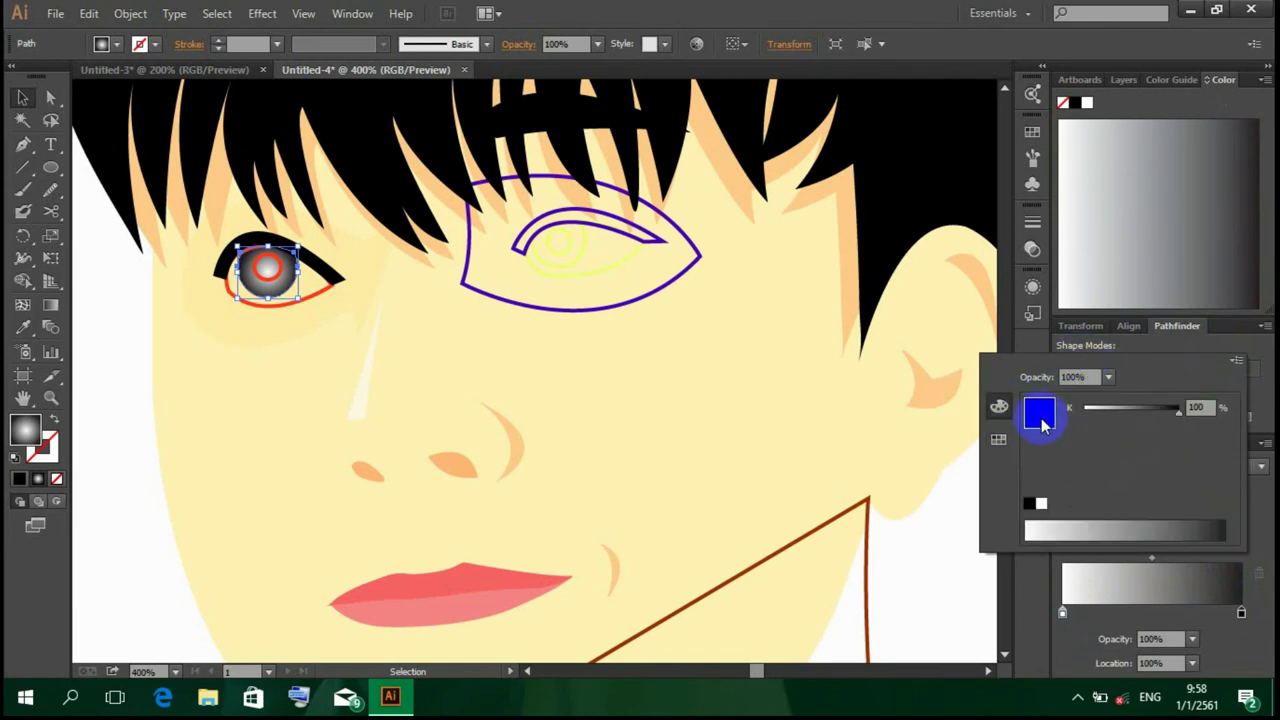
pyautogui.click(998, 439)
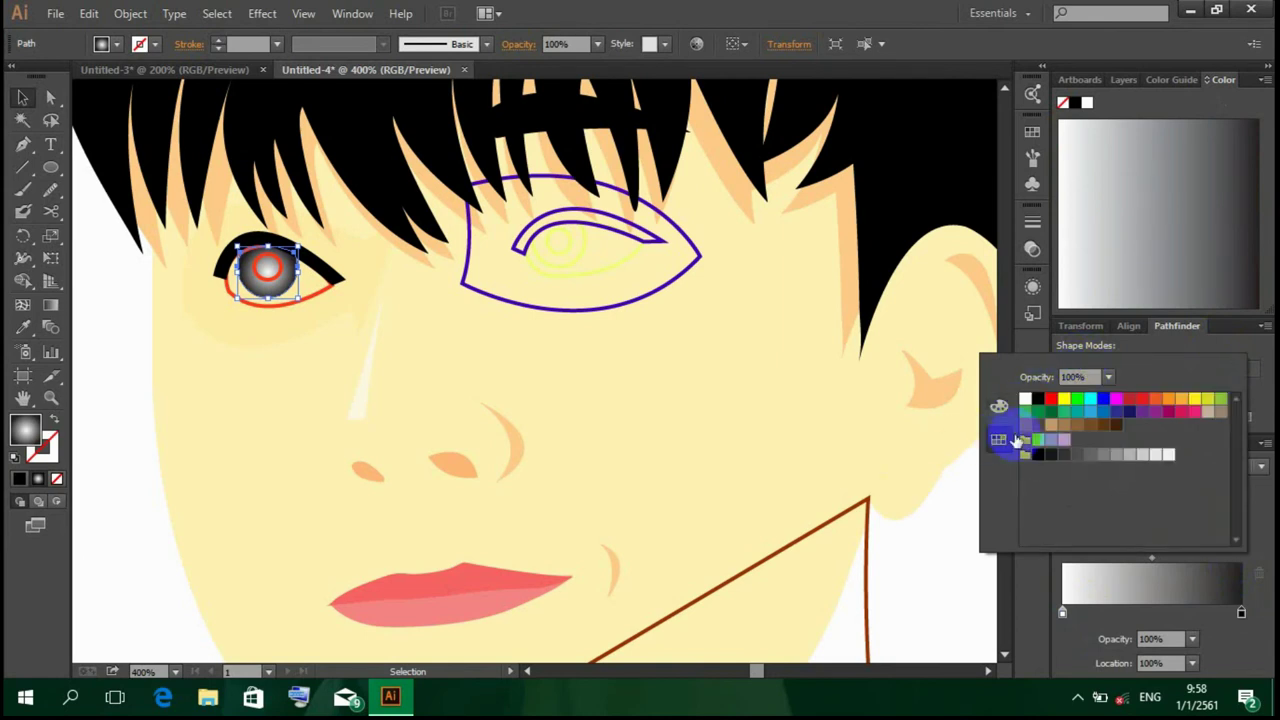
pyautogui.click(1038, 440)
pyautogui.click(1115, 427)
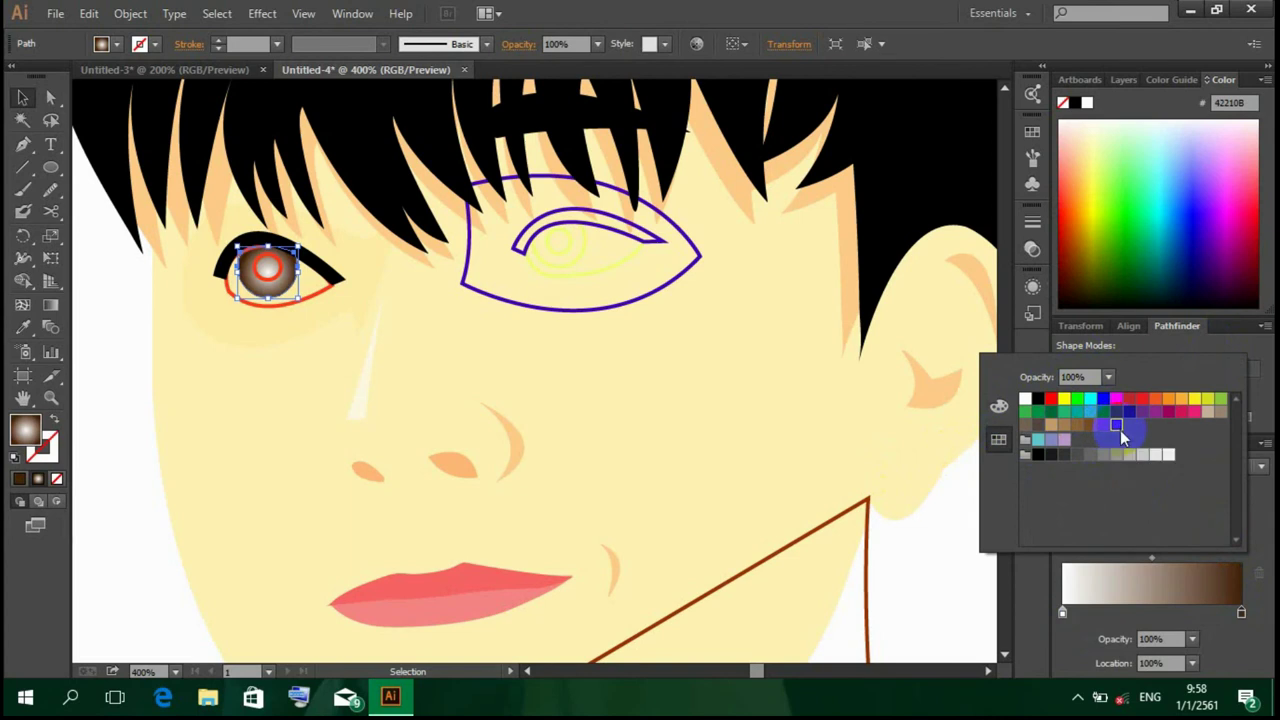
pyautogui.click(1104, 426)
pyautogui.click(1193, 614)
pyautogui.click(1062, 612)
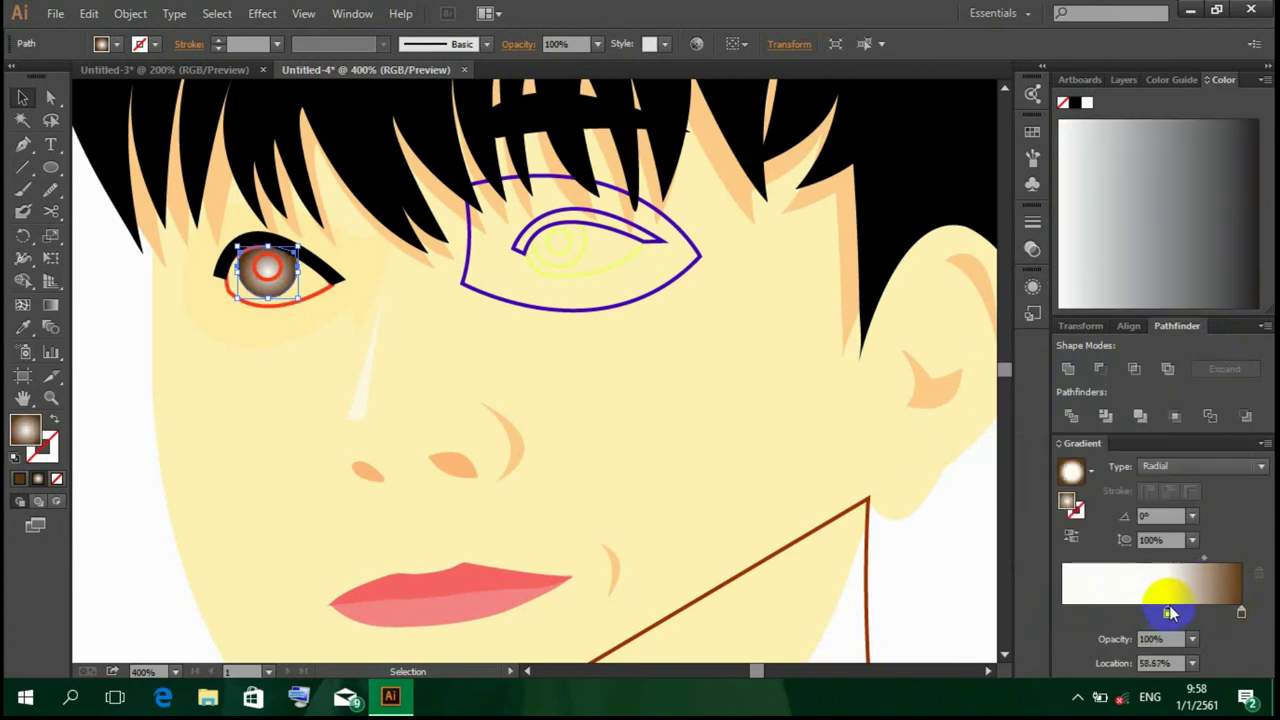
pyautogui.moveTo(1241, 612)
pyautogui.mouseDown()
pyautogui.moveTo(1171, 609)
pyautogui.moveTo(1207, 612)
pyautogui.mouseUp()
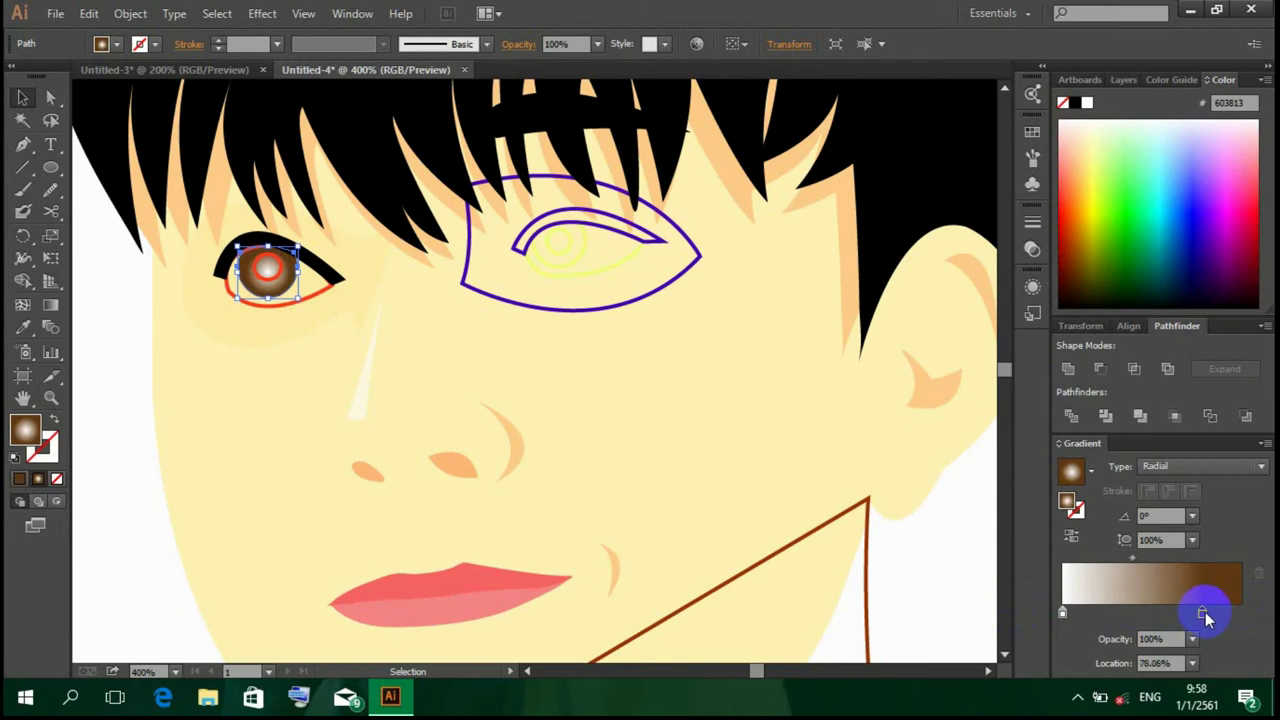
# Step: Fill the inner pupil circle with a near-black dark brown
pyautogui.click(266, 268)
pyautogui.doubleClick(24, 429)
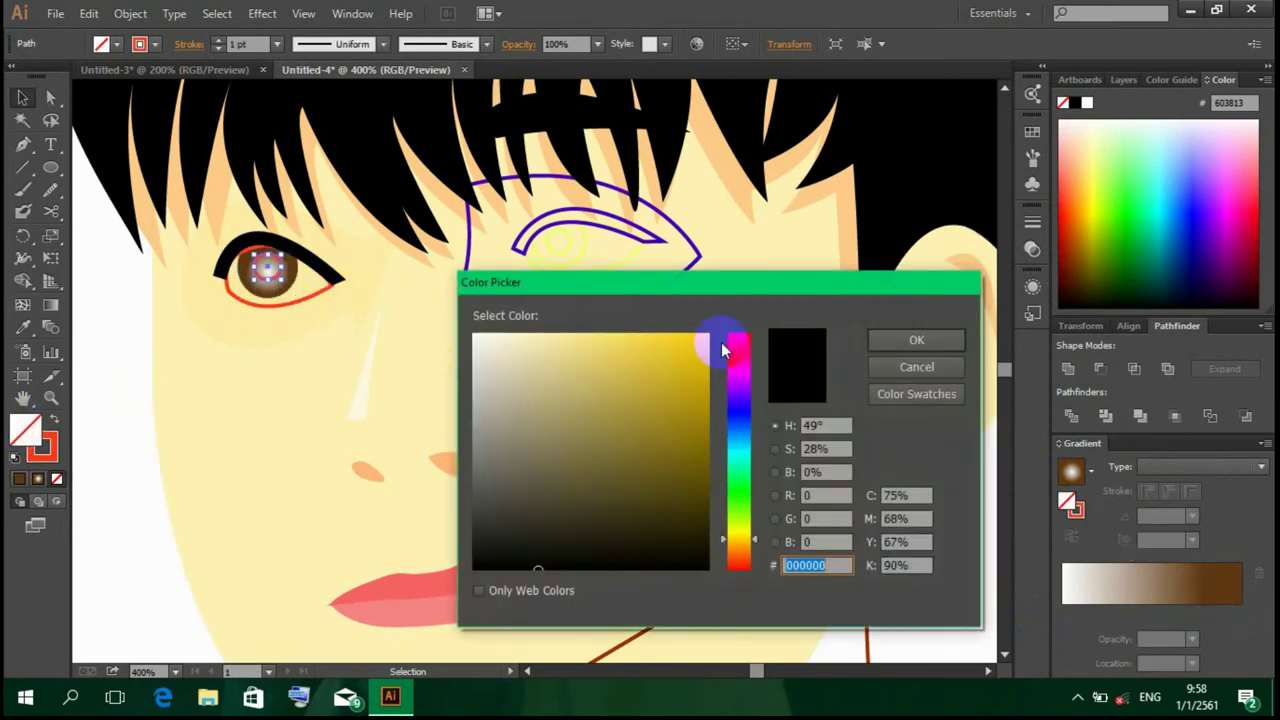
pyautogui.moveTo(742, 540); pyautogui.dragTo(742, 568)
pyautogui.click(689, 489)
pyautogui.click(734, 562)
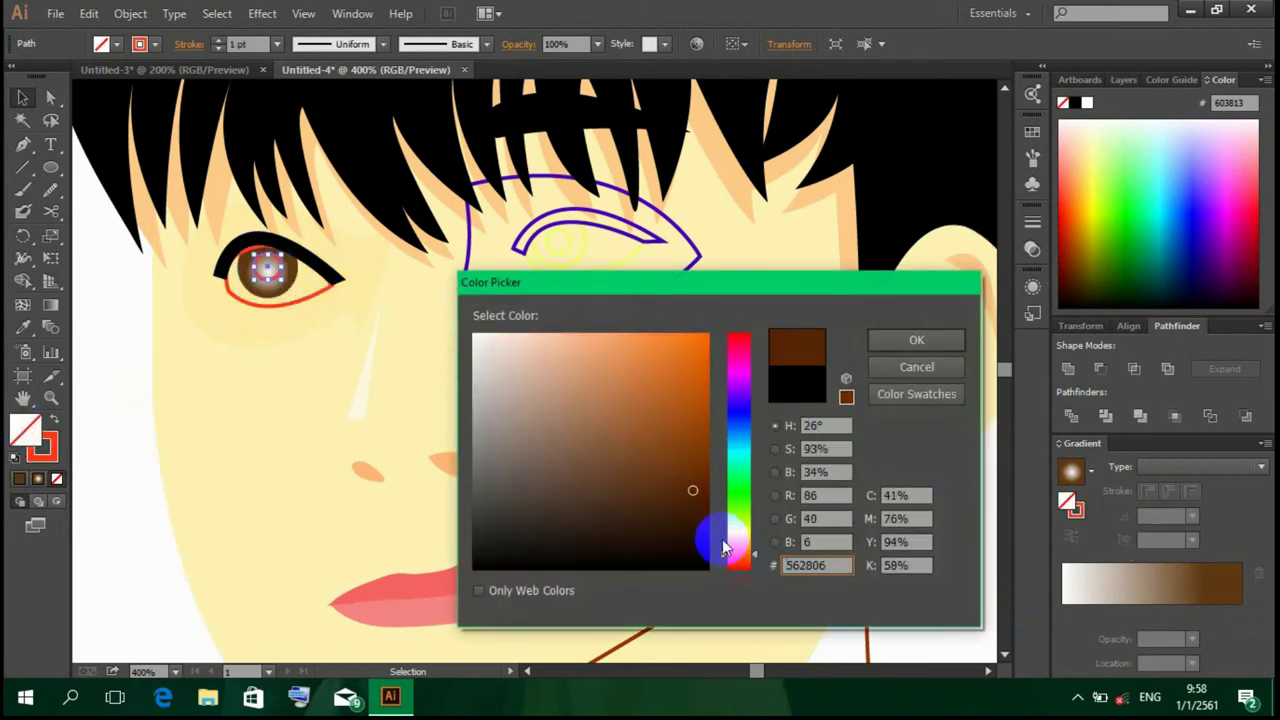
pyautogui.click(704, 463)
pyautogui.click(916, 340)
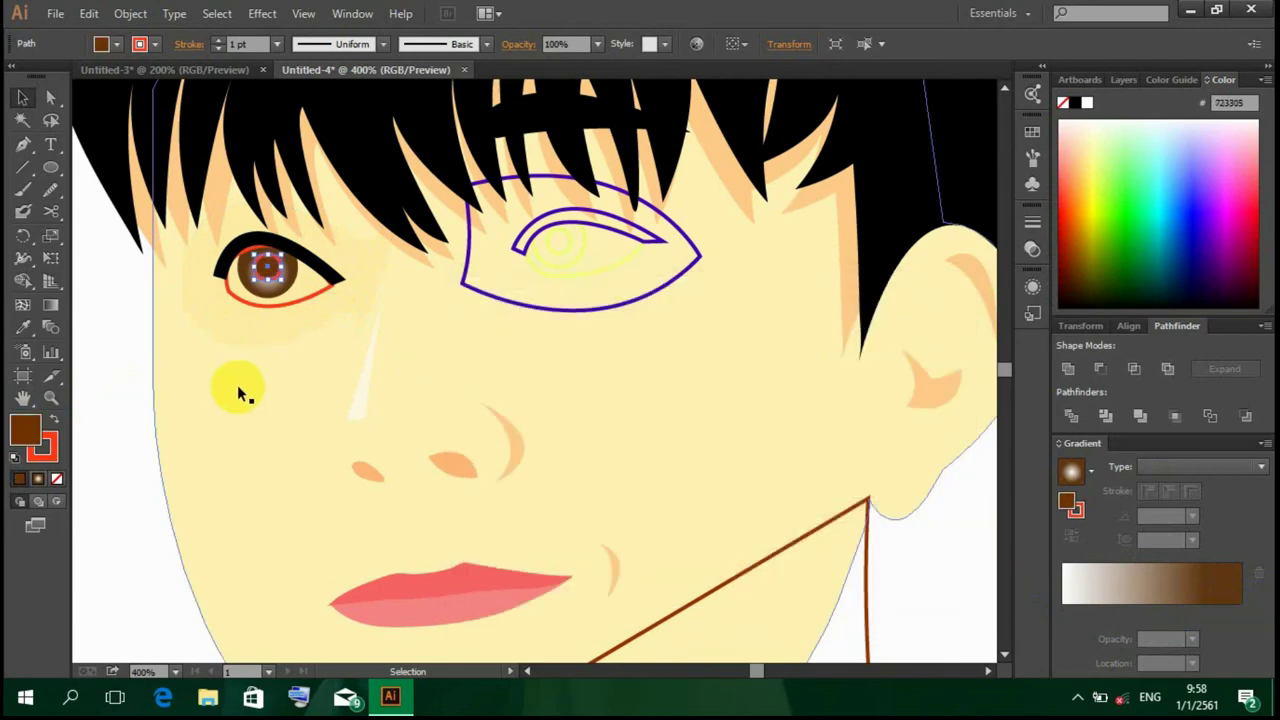
pyautogui.doubleClick(24, 429)
pyautogui.click(595, 493)
pyautogui.click(916, 340)
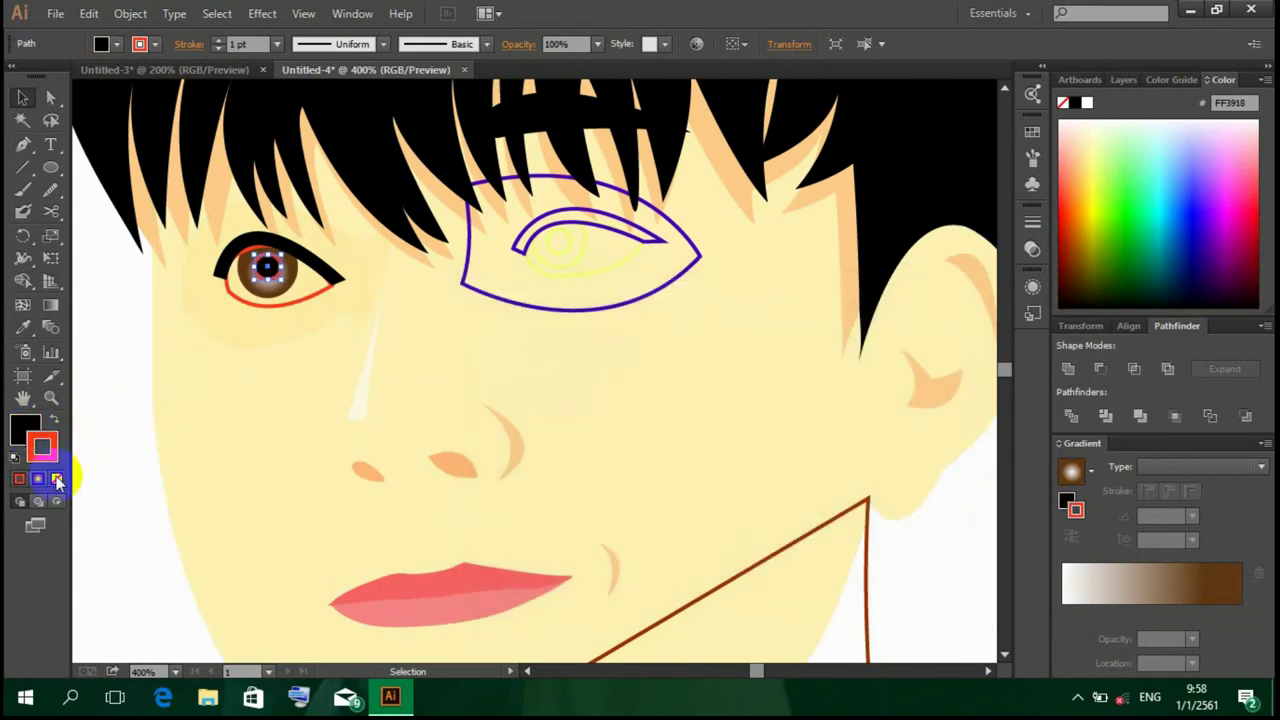
pyautogui.click(300, 333)
pyautogui.scroll(2, 457, 323)
pyautogui.scroll(-4, 449, 330)
pyautogui.scroll(3, 443, 329)
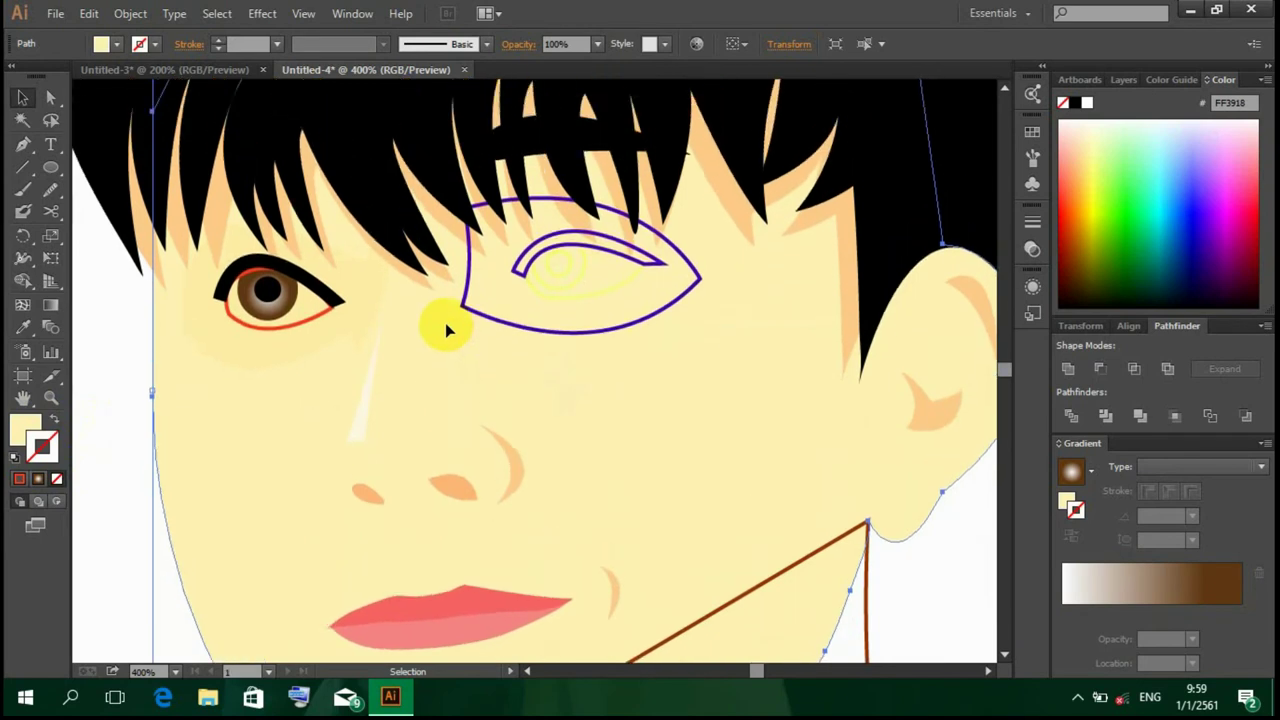
# Step: Copy the left eye's brown iris gradient and black pupil onto the right eye
pyautogui.click(577, 283)
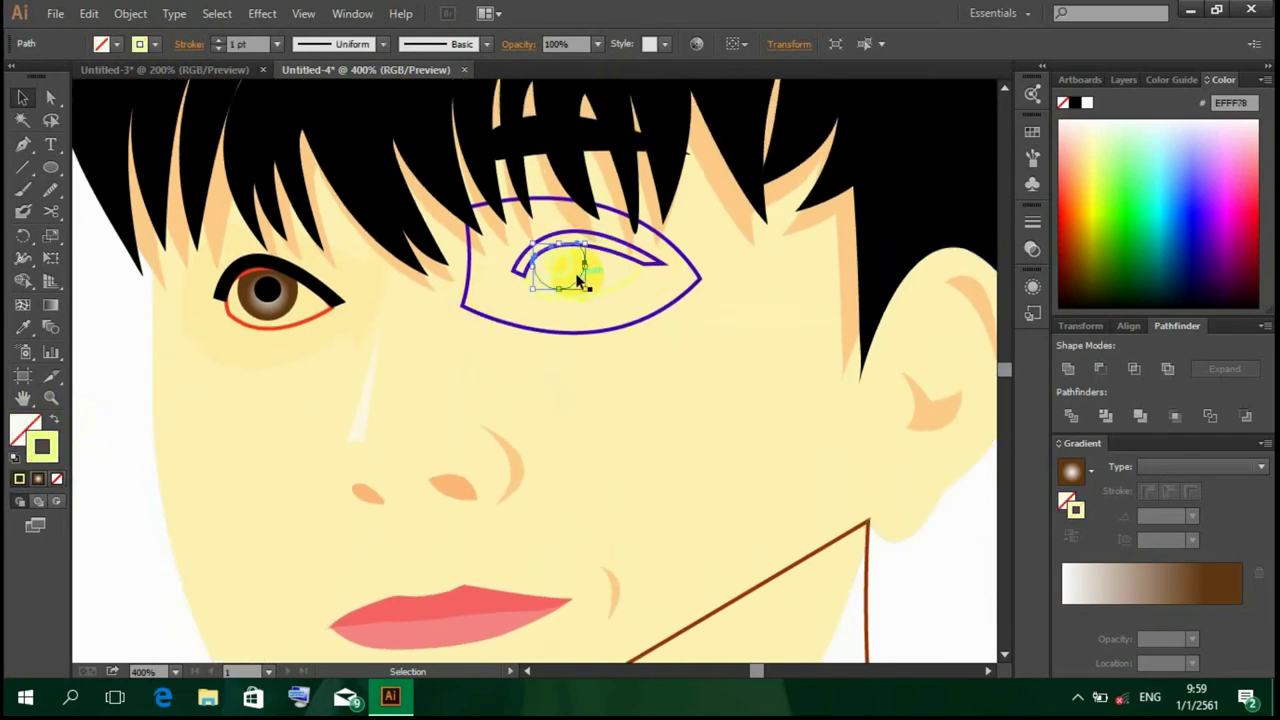
pyautogui.click(269, 306)
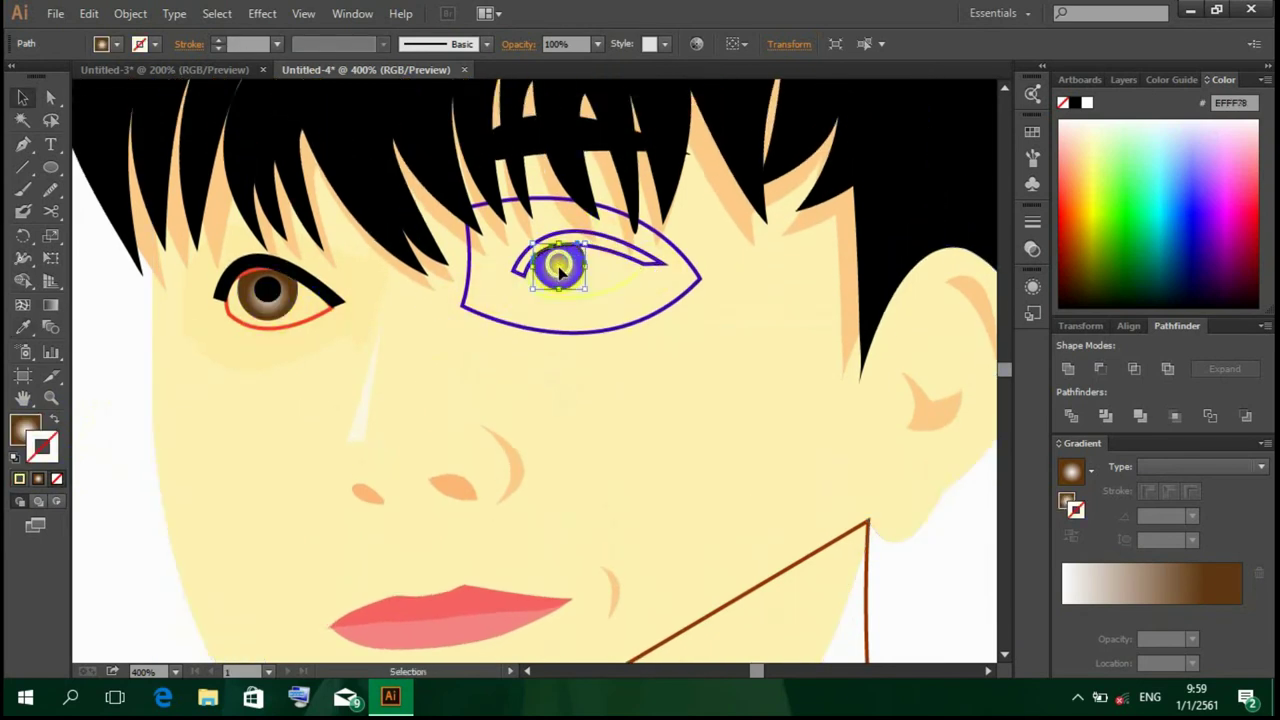
pyautogui.click(267, 289)
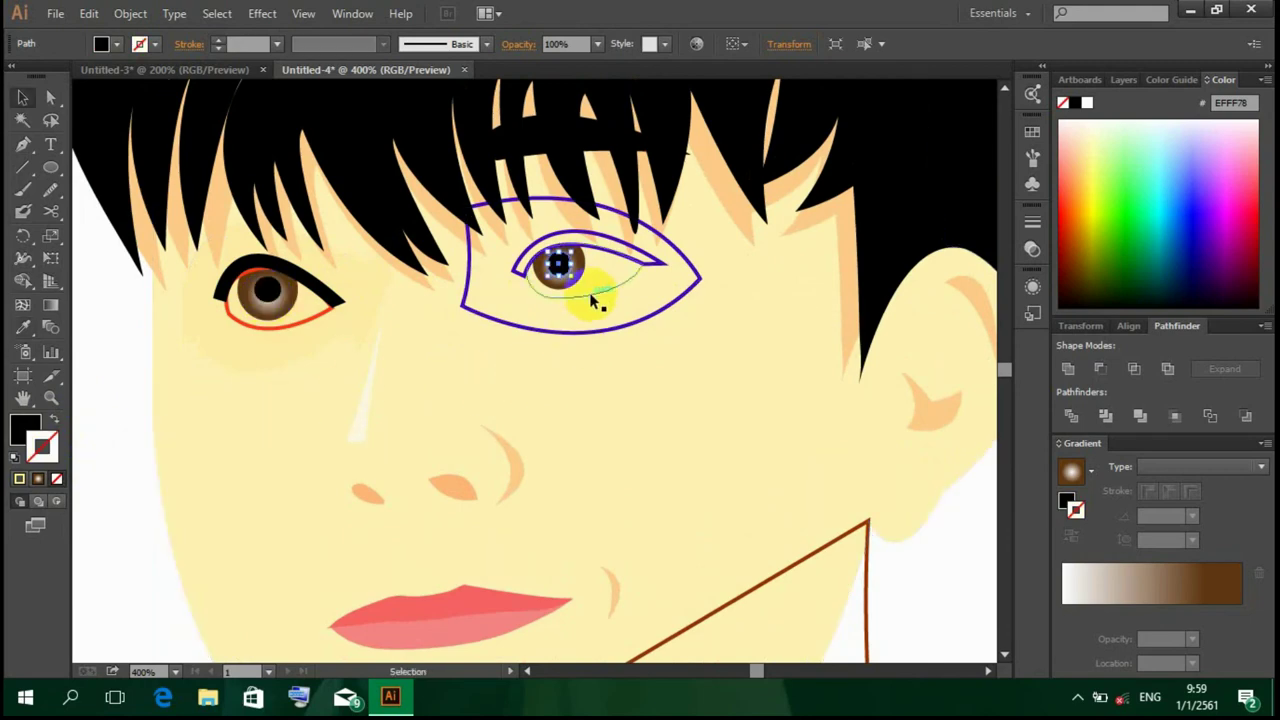
# Step: Fill the right eye white with #FFFFFF and no stroke
pyautogui.click(591, 297)
pyautogui.doubleClick(26, 428)
pyautogui.click(476, 333)
pyautogui.click(914, 337)
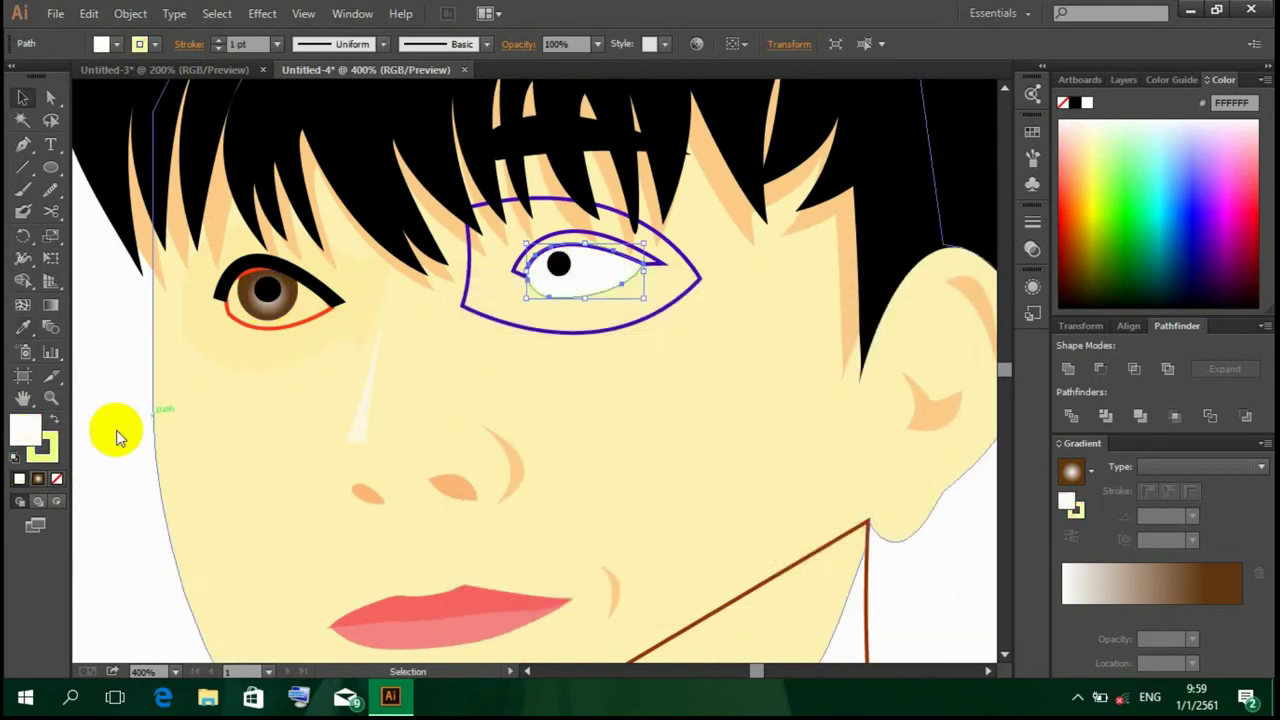
pyautogui.click(56, 478)
pyautogui.click(42, 446)
pyautogui.click(56, 478)
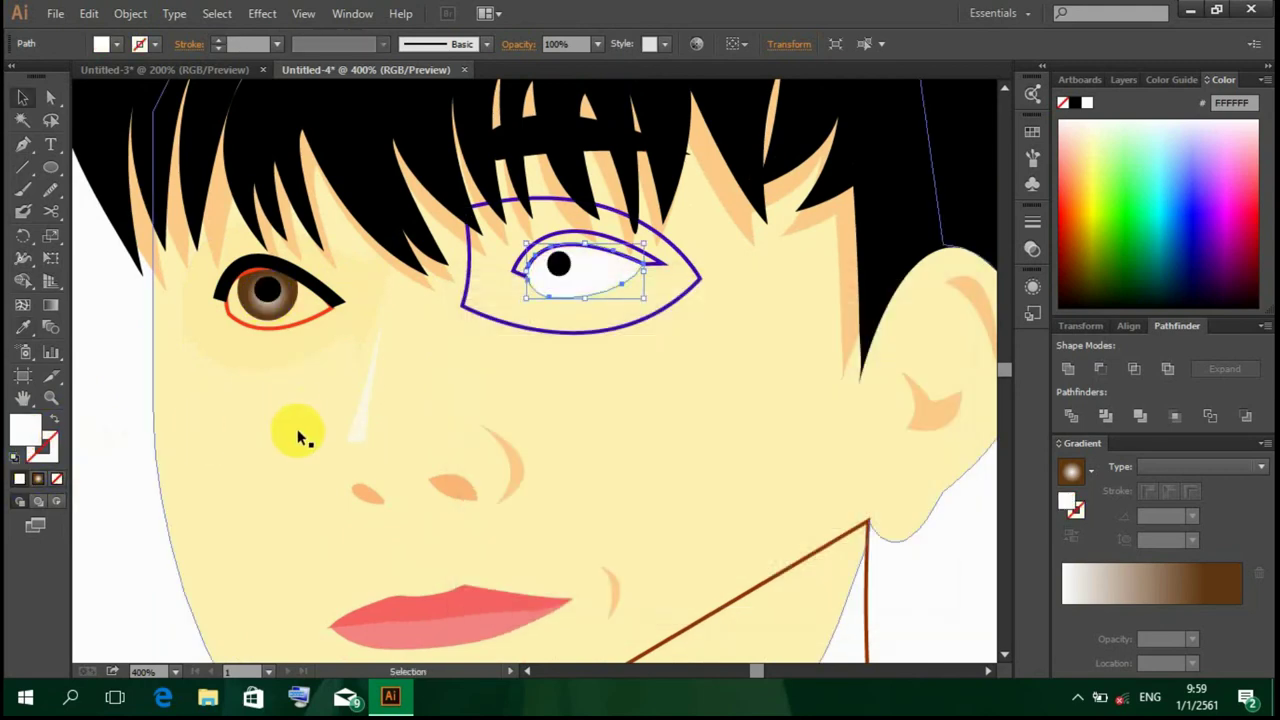
# Step: Eyedropper black onto the right eyelid and white onto the left eye's white
pyautogui.click(486, 288)
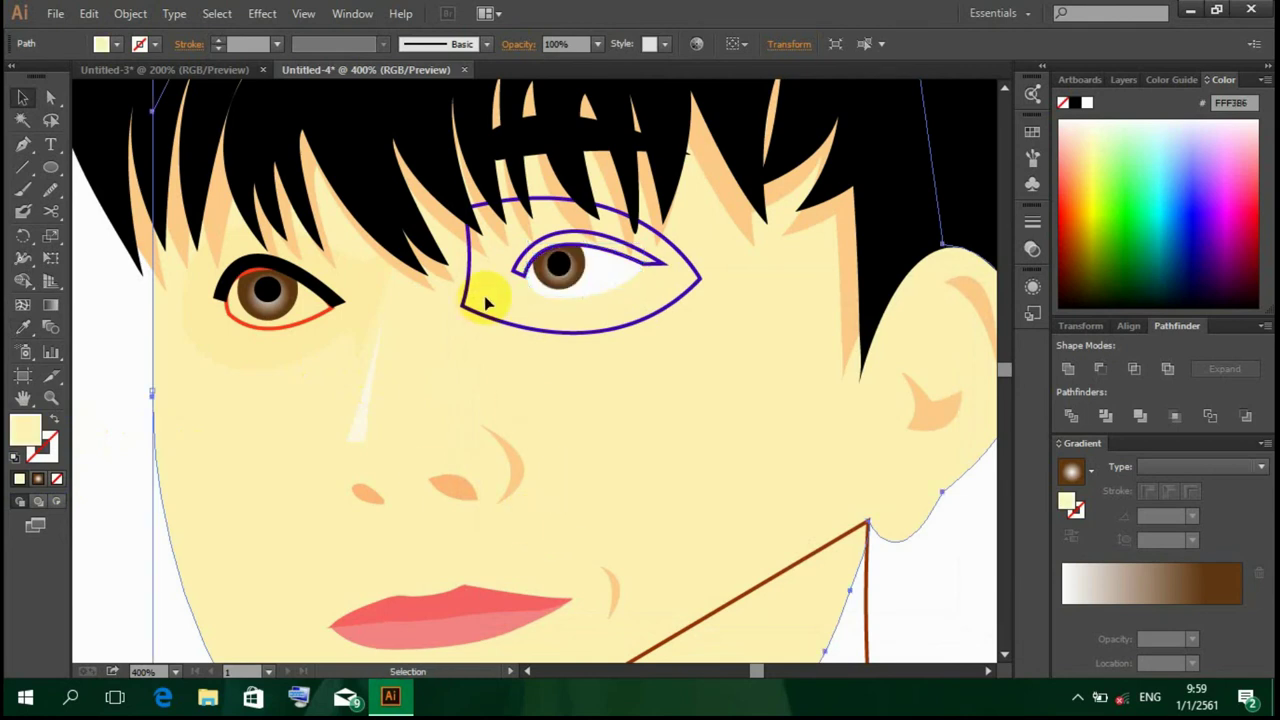
pyautogui.press('i')
pyautogui.click(240, 268)
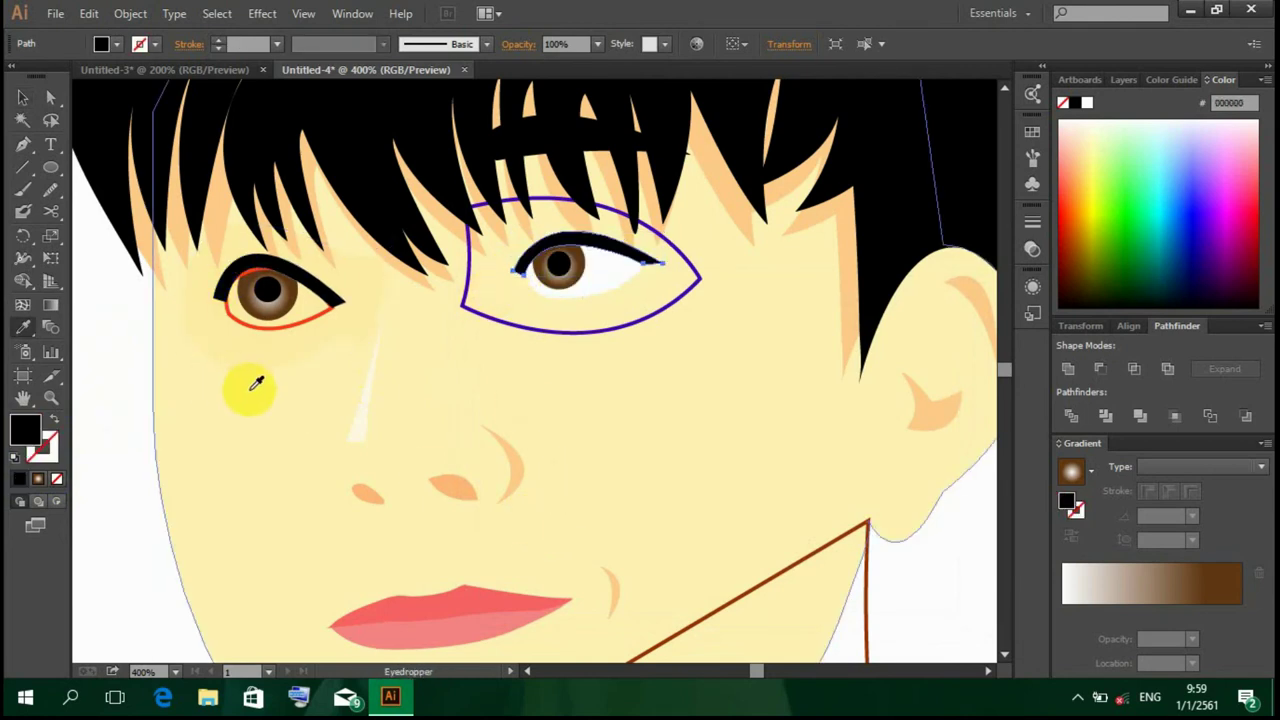
pyautogui.press('v')
pyautogui.click(300, 335)
pyautogui.press('i')
pyautogui.click(600, 275)
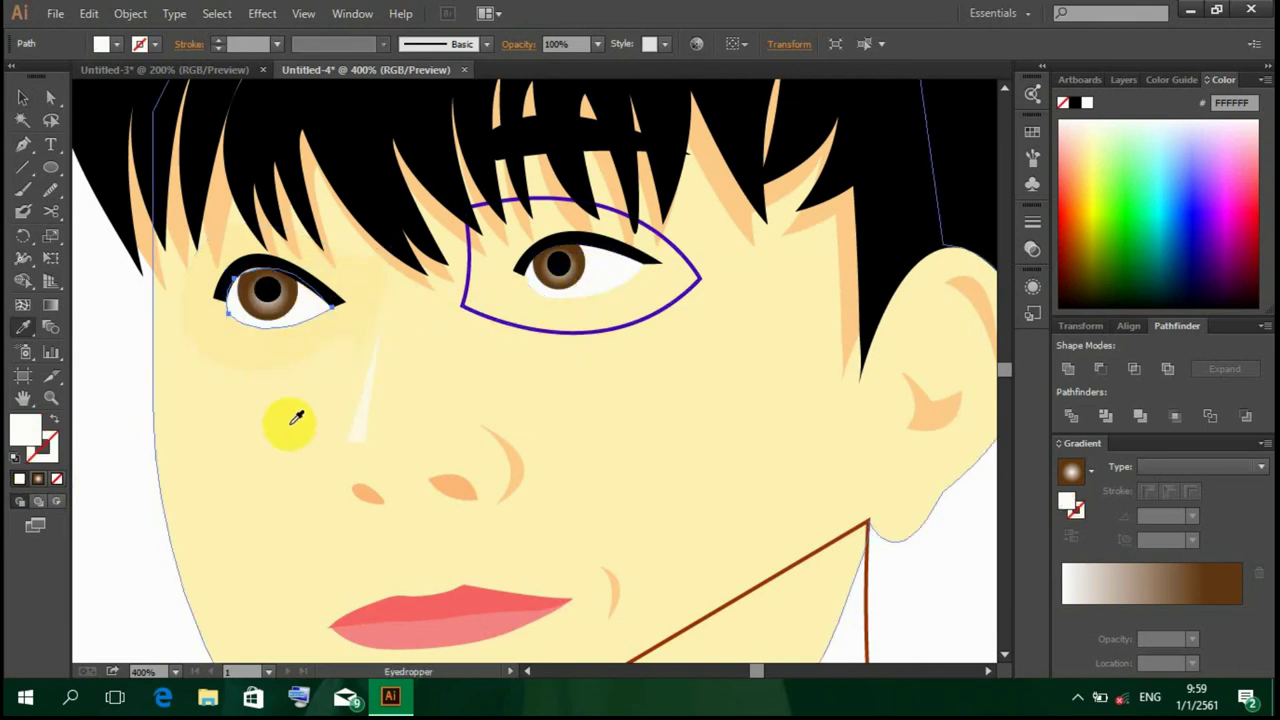
pyautogui.press('v')
# Step: Resize the left eye's brown iris slightly
pyautogui.click(275, 285)
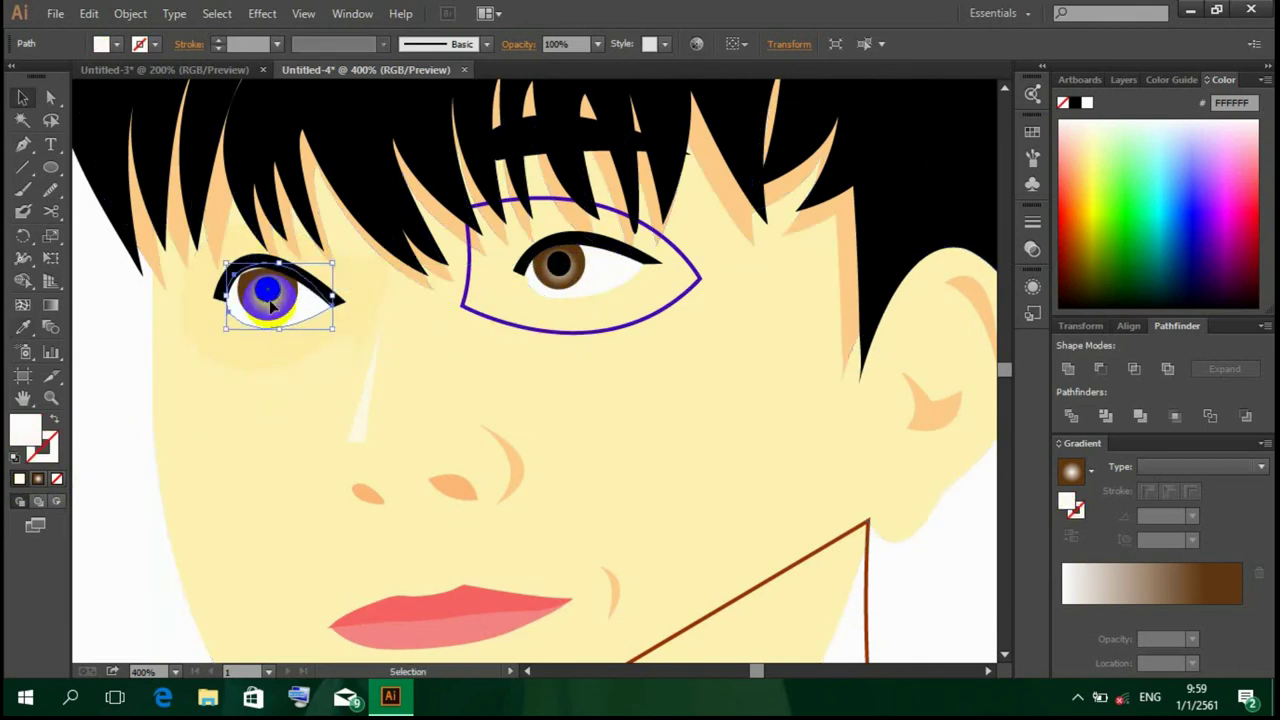
pyautogui.click(277, 400)
pyautogui.click(269, 272)
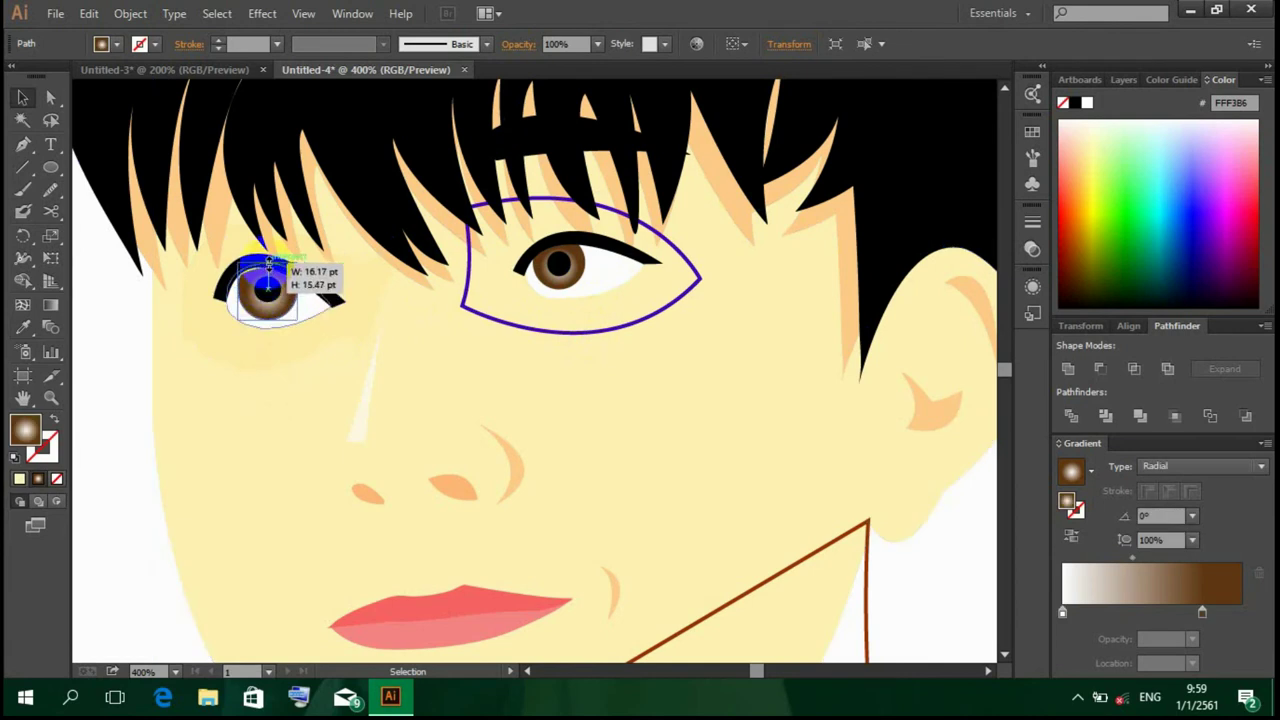
pyautogui.moveTo(268, 262)
pyautogui.mouseDown()
pyautogui.moveTo(266, 408)
pyautogui.moveTo(268, 258)
pyautogui.mouseUp()
pyautogui.scroll(-1, 255, 389)
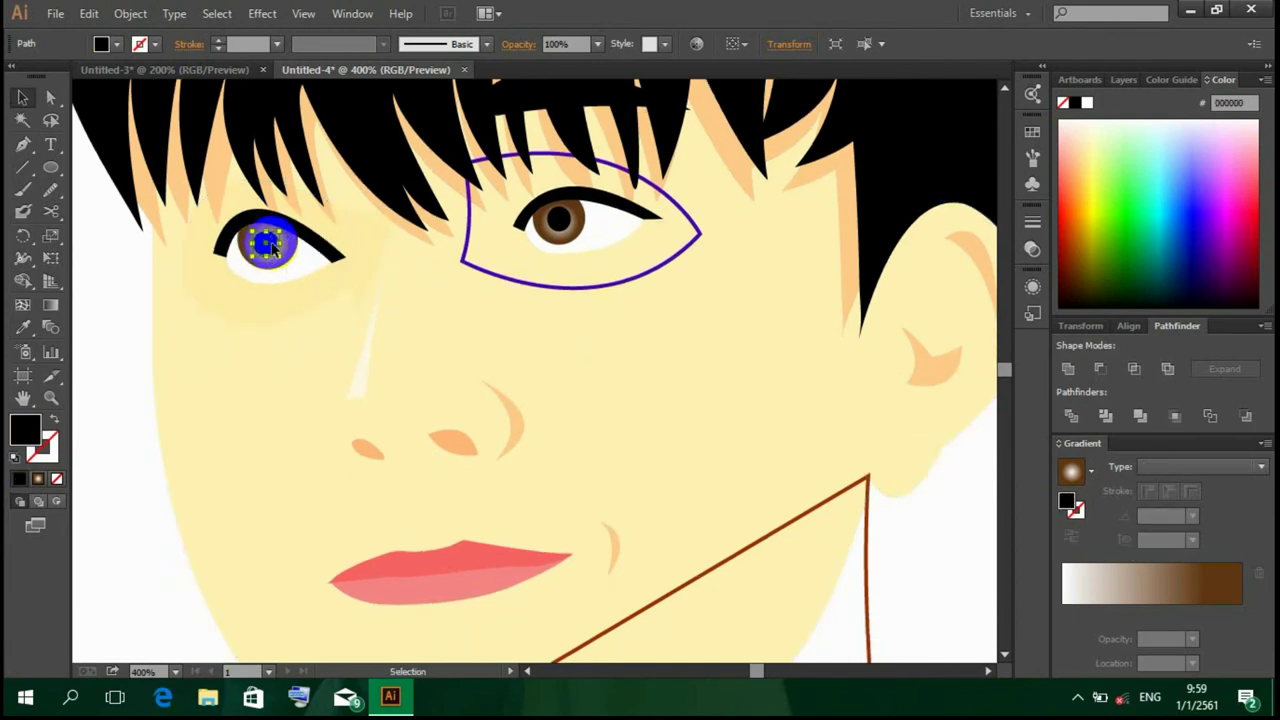
pyautogui.click(260, 371)
pyautogui.hotkey('ctrl', '+')
pyautogui.hotkey('ctrl', '+')
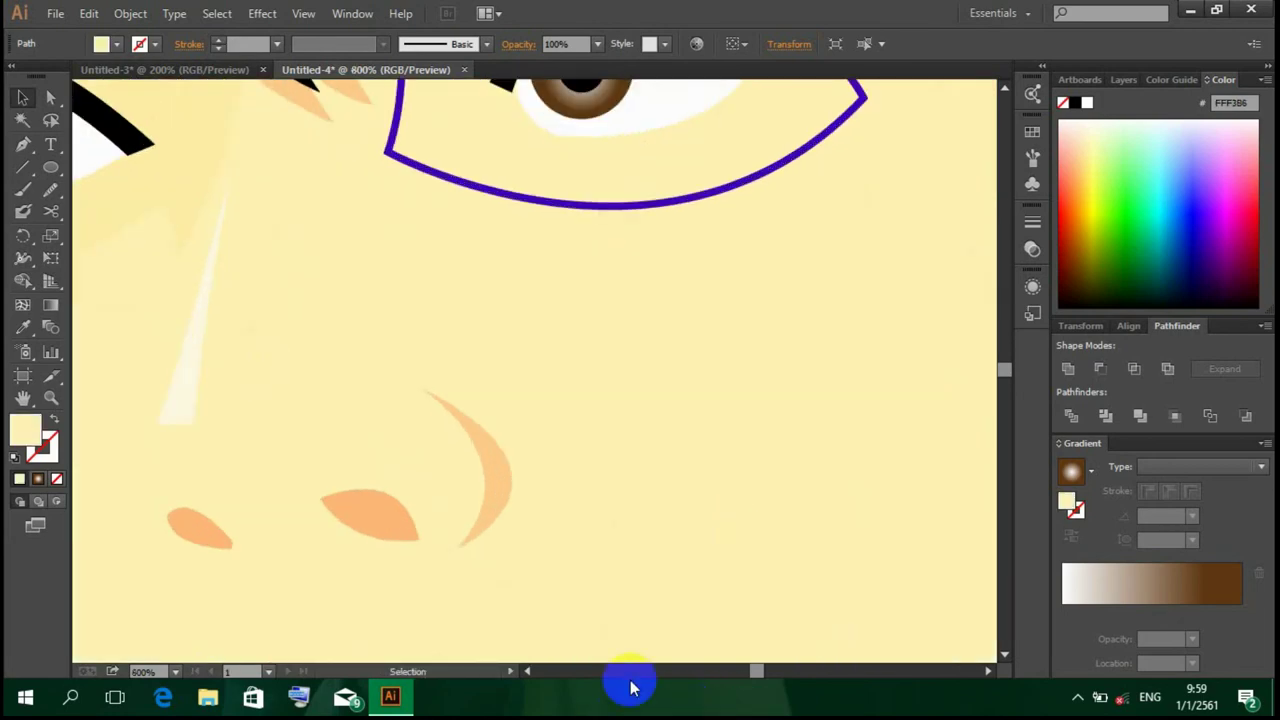
# Step: Nudge the left eye's pupil slightly upward within the eye group
pyautogui.click(527, 671)
pyautogui.scroll(3, 314, 337)
pyautogui.moveTo(293, 279)
pyautogui.mouseDown()
pyautogui.moveTo(318, 262)
pyautogui.moveTo(294, 276)
pyautogui.mouseUp()
pyautogui.doubleClick(300, 263)
pyautogui.click(294, 437)
pyautogui.doubleClick(311, 463)
pyautogui.click(329, 429)
# Step: Nudge the right-hand eye's pupil slightly upward
pyautogui.click(884, 233)
pyautogui.moveTo(880, 237); pyautogui.dragTo(880, 233)
pyautogui.click(894, 429)
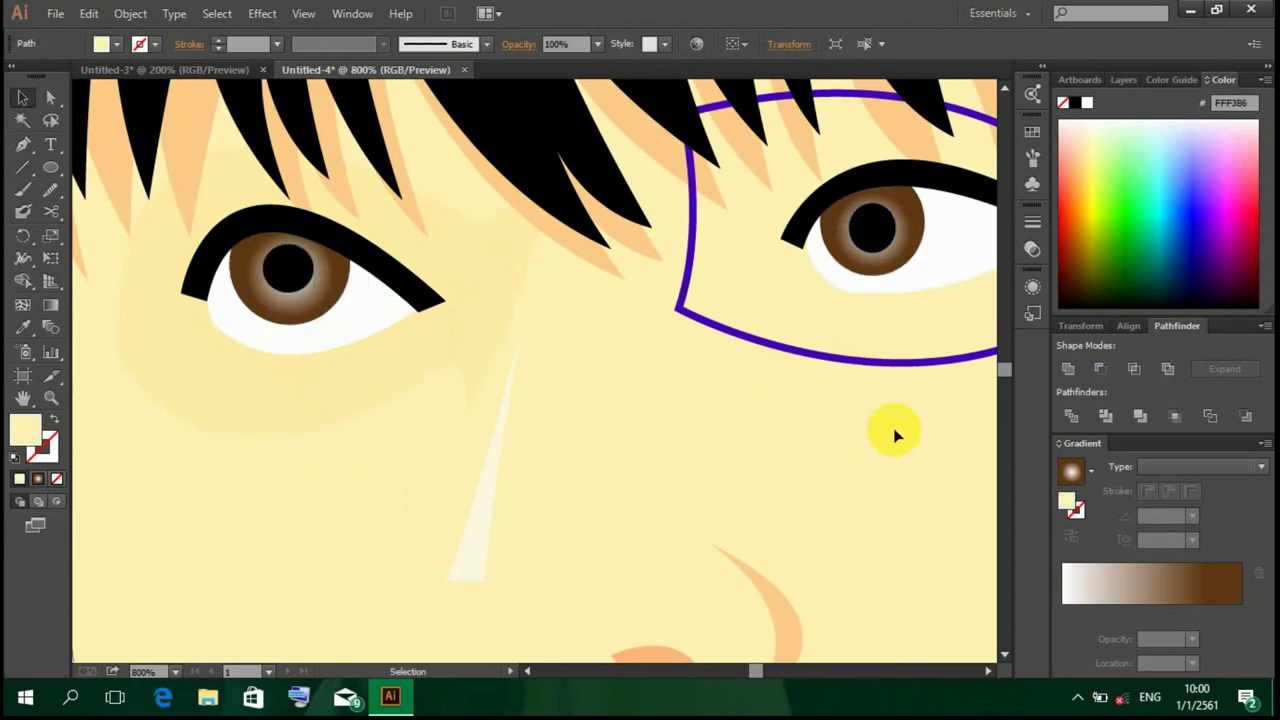
pyautogui.hotkey('ctrl', '-')
pyautogui.hotkey('ctrl', '-')
pyautogui.hotkey('ctrl', '-')
pyautogui.hotkey('ctrl', '-')
pyautogui.hotkey('ctrl', '-')
pyautogui.press('v')
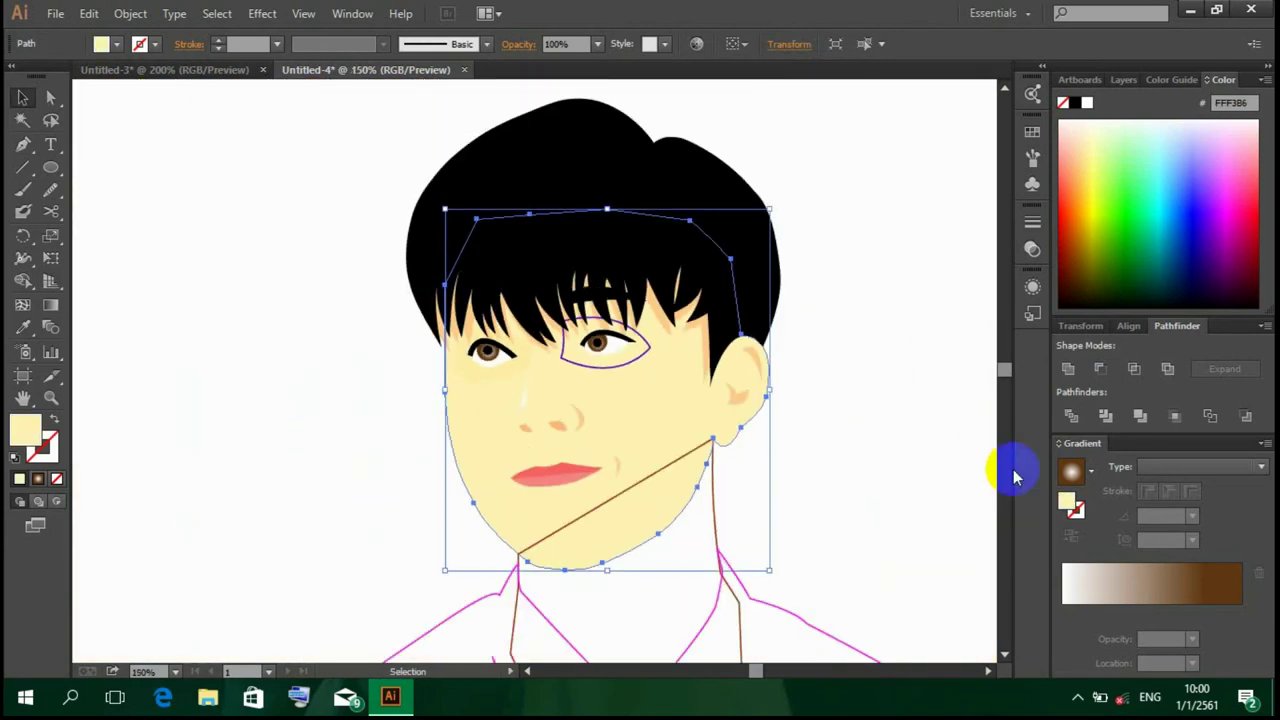
pyautogui.hotkey('ctrl', '+')
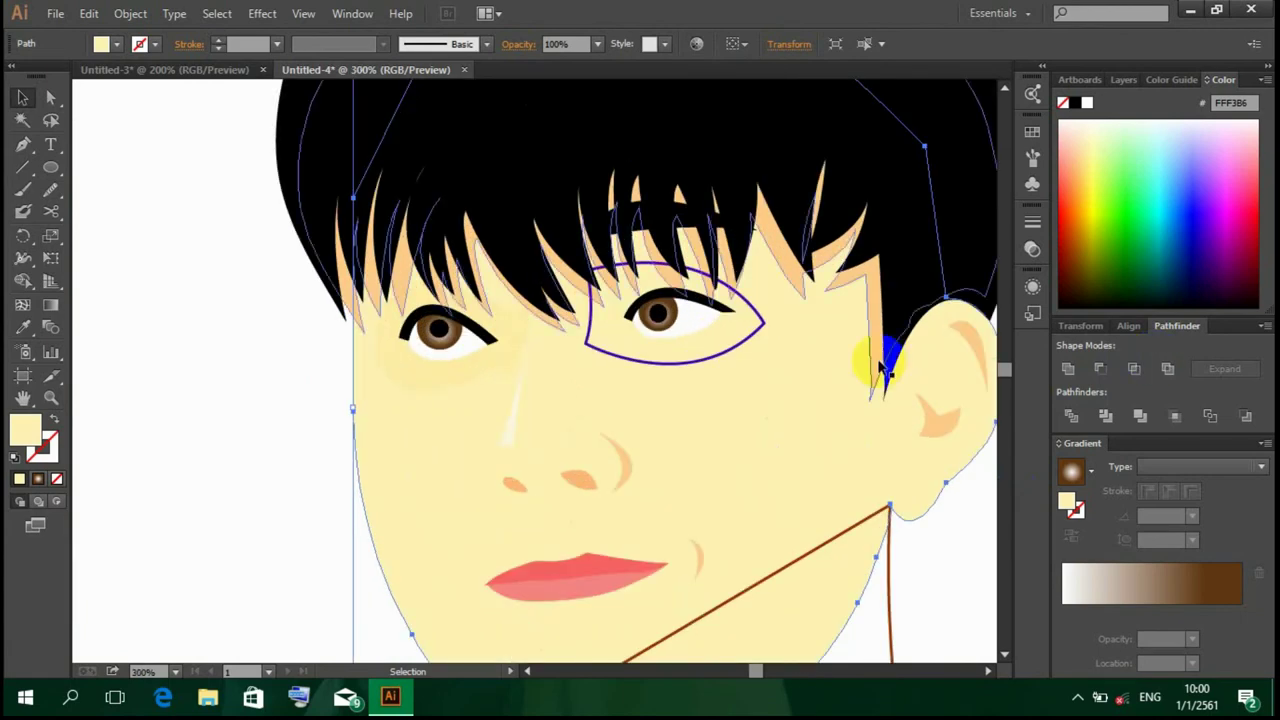
pyautogui.scroll(-2, 800, 370)
pyautogui.scroll(-2, 759, 385)
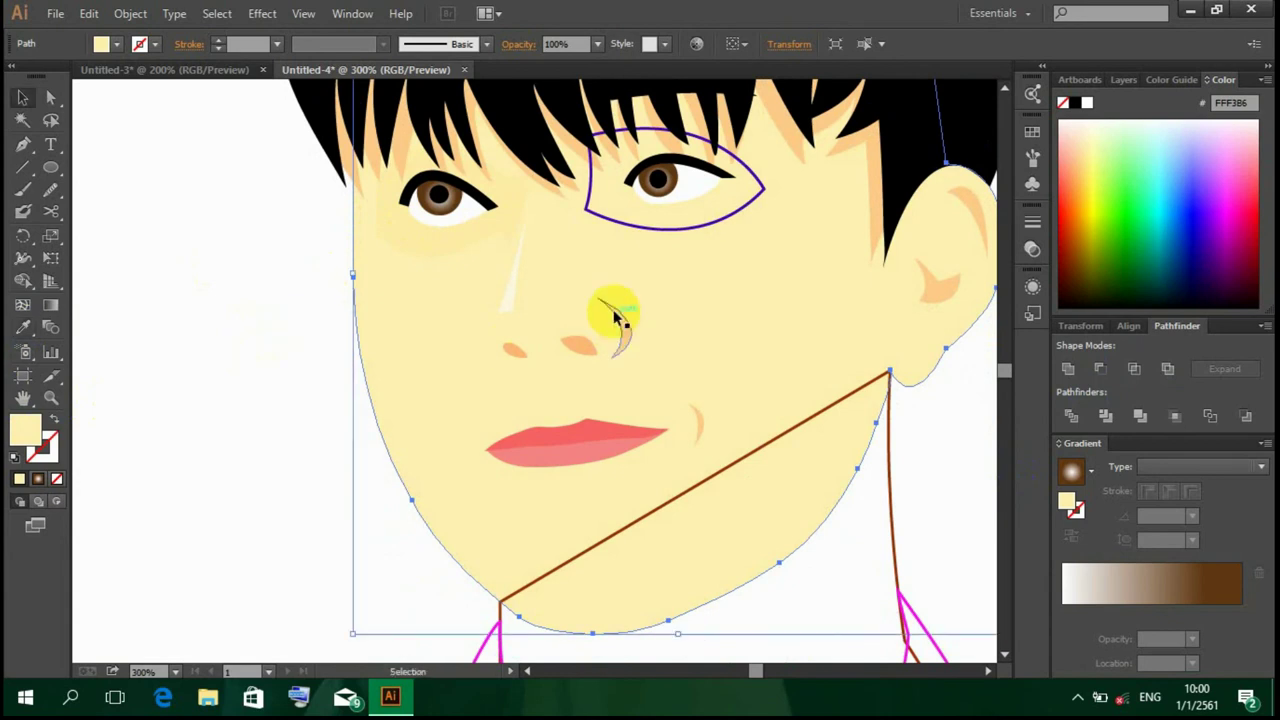
# Step: Give the right eye's outline the pale FFEEA6 shadow fill and send it behind the eye
pyautogui.click(652, 226)
pyautogui.press('i')
pyautogui.click(455, 300)
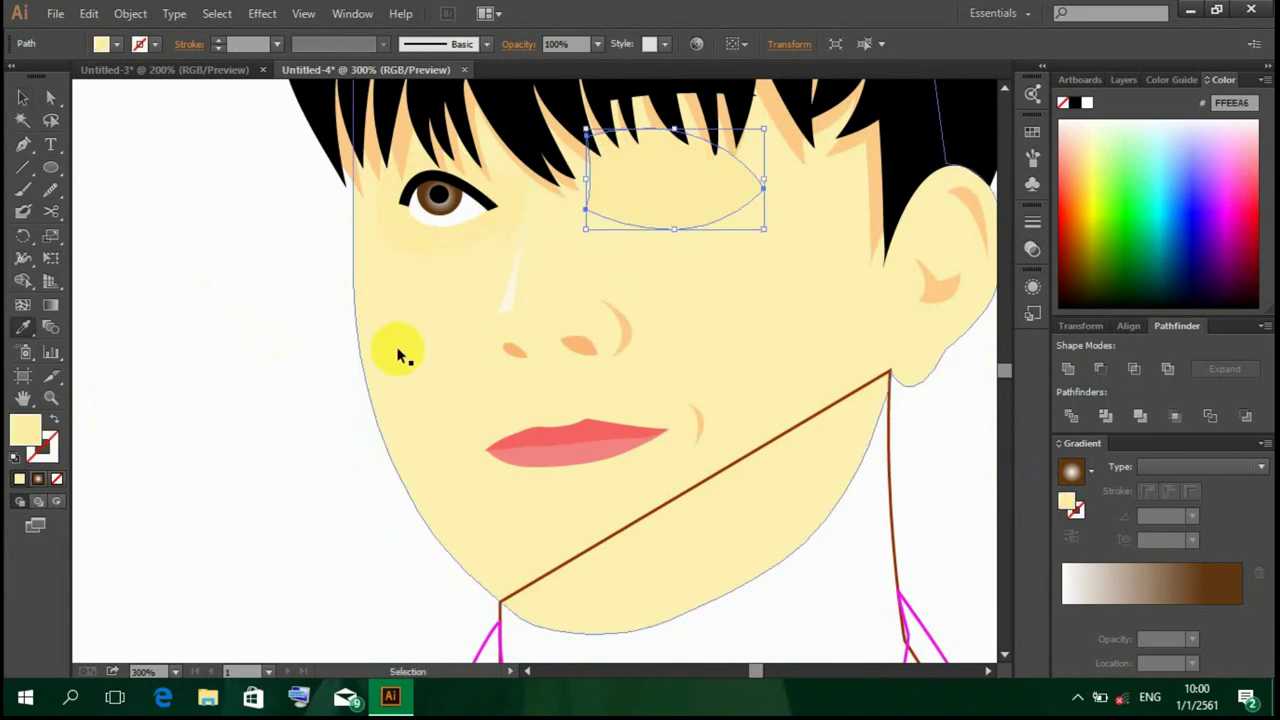
pyautogui.hotkey('ctrl', 'z')
pyautogui.press('v')
pyautogui.click(329, 363)
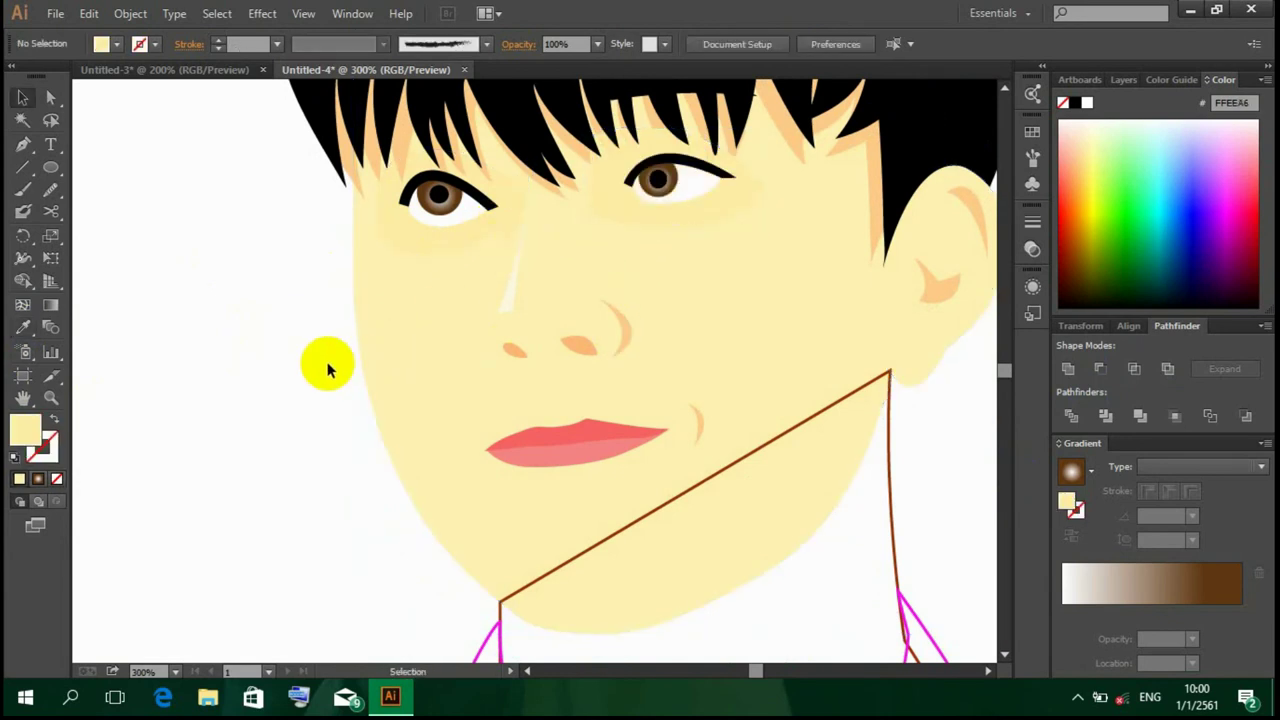
pyautogui.scroll(-1, 378, 303)
pyautogui.scroll(-3, 378, 303)
pyautogui.scroll(-2, 423, 286)
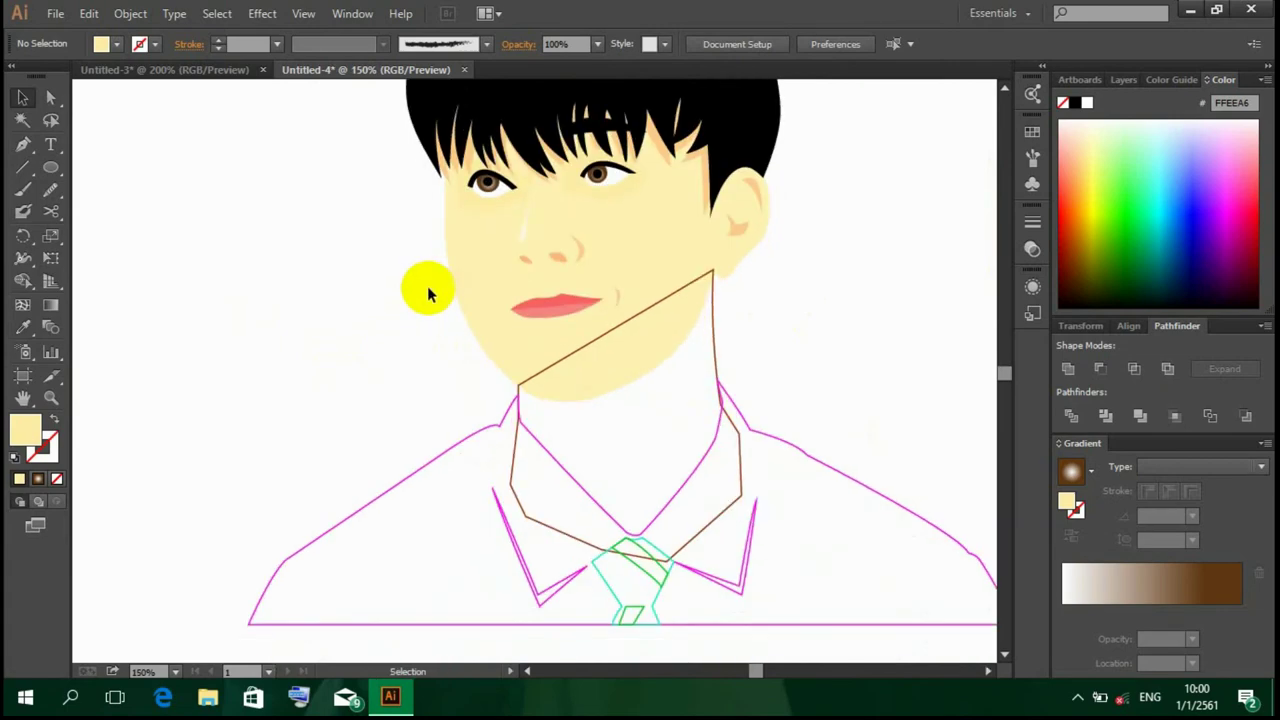
pyautogui.scroll(3, 427, 286)
pyautogui.scroll(-2, 427, 286)
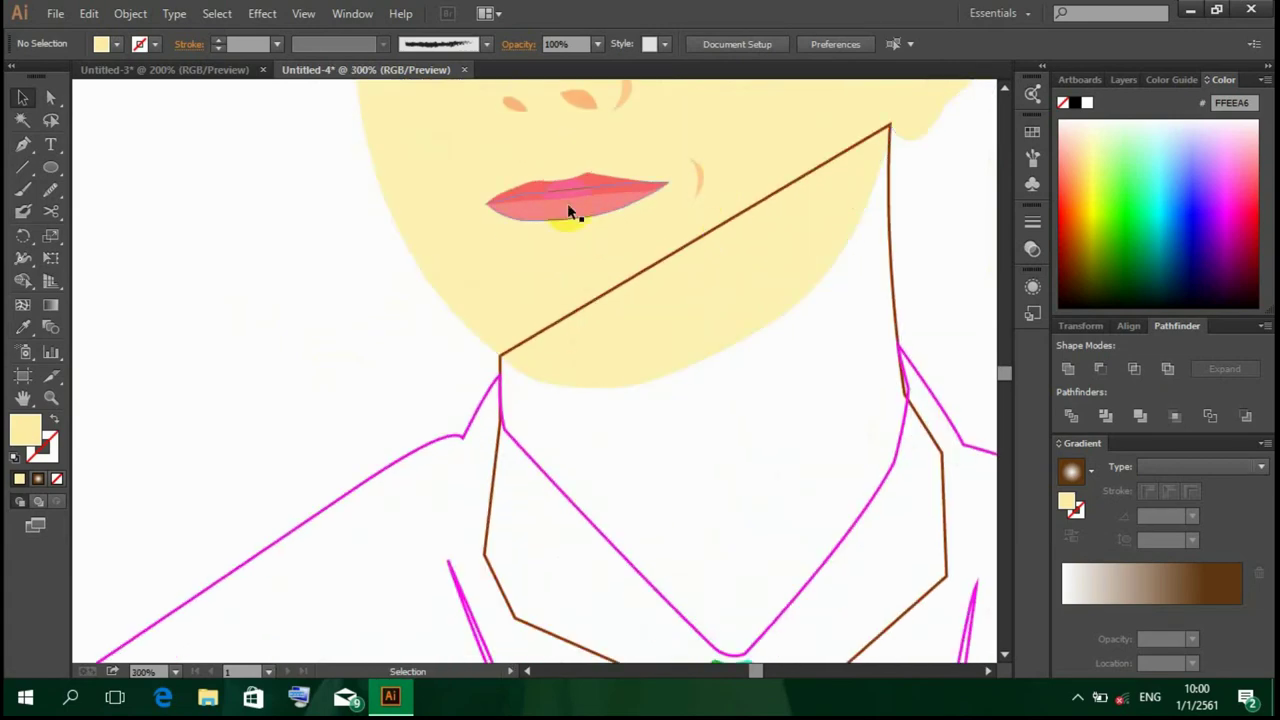
# Step: Undo a stray fill on the shirt, then eyedropper the face's cream fill and no stroke onto the neck
pyautogui.click(500, 400)
pyautogui.click(449, 320)
pyautogui.hotkey('ctrl', 'z')
pyautogui.press('v')
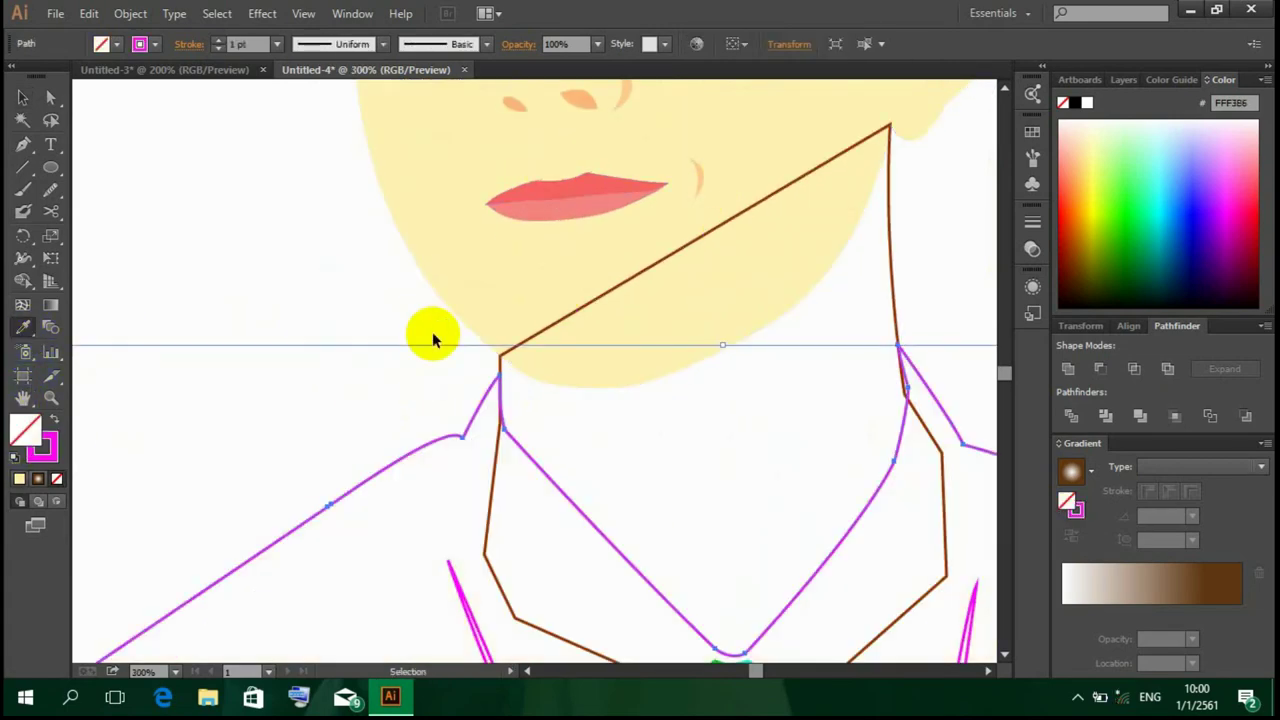
pyautogui.click(519, 349)
pyautogui.press('i')
pyautogui.click(586, 343)
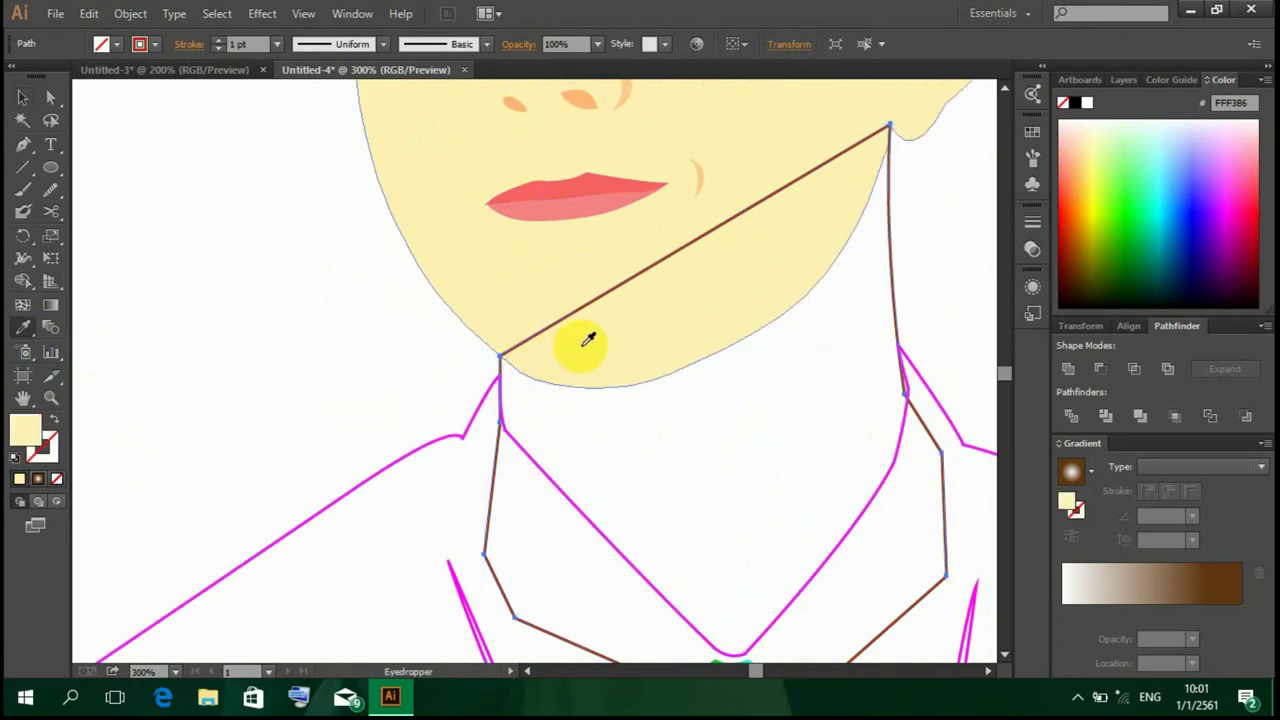
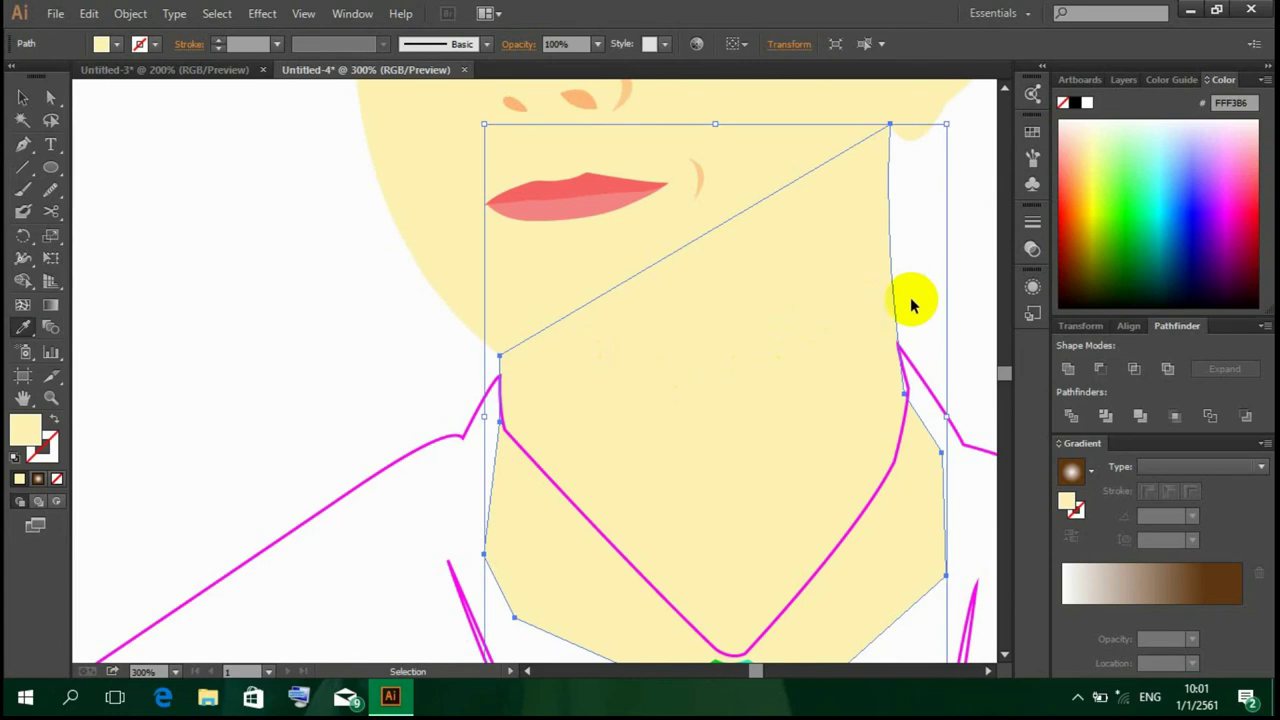
# Step: Undo the neck fill, then draw an ellipse over the chin, scaled and rotated to the jaw
pyautogui.hotkey('ctrl', 'z')
pyautogui.press('i')
pyautogui.click(54, 170)
pyautogui.moveTo(458, 253); pyautogui.dragTo(869, 560)
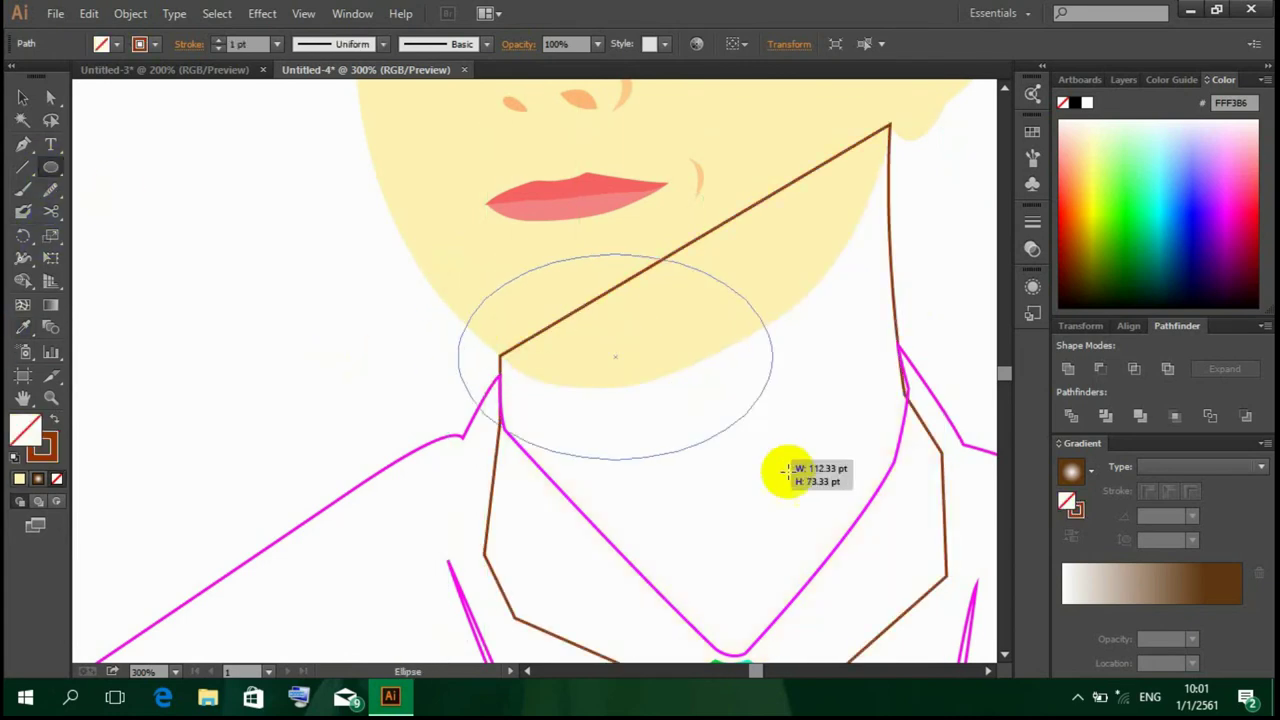
pyautogui.press('v')
pyautogui.moveTo(800, 523); pyautogui.dragTo(835, 330)
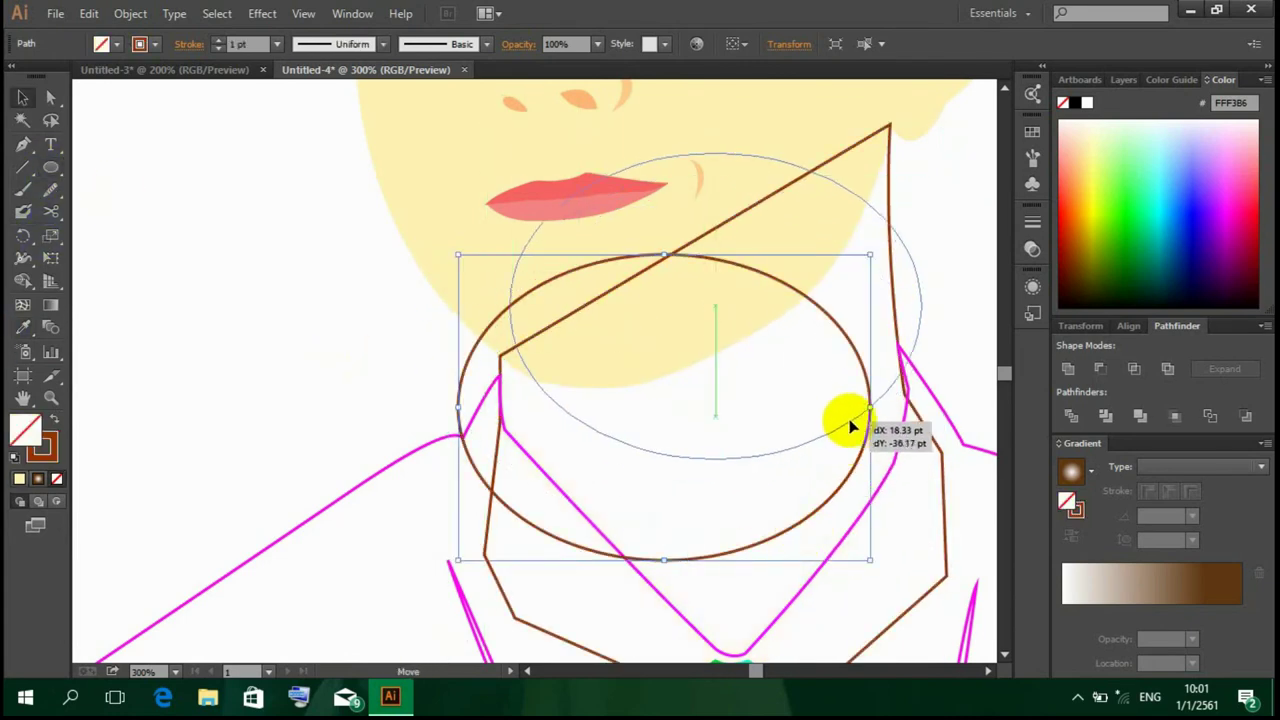
pyautogui.moveTo(497, 361); pyautogui.dragTo(475, 437)
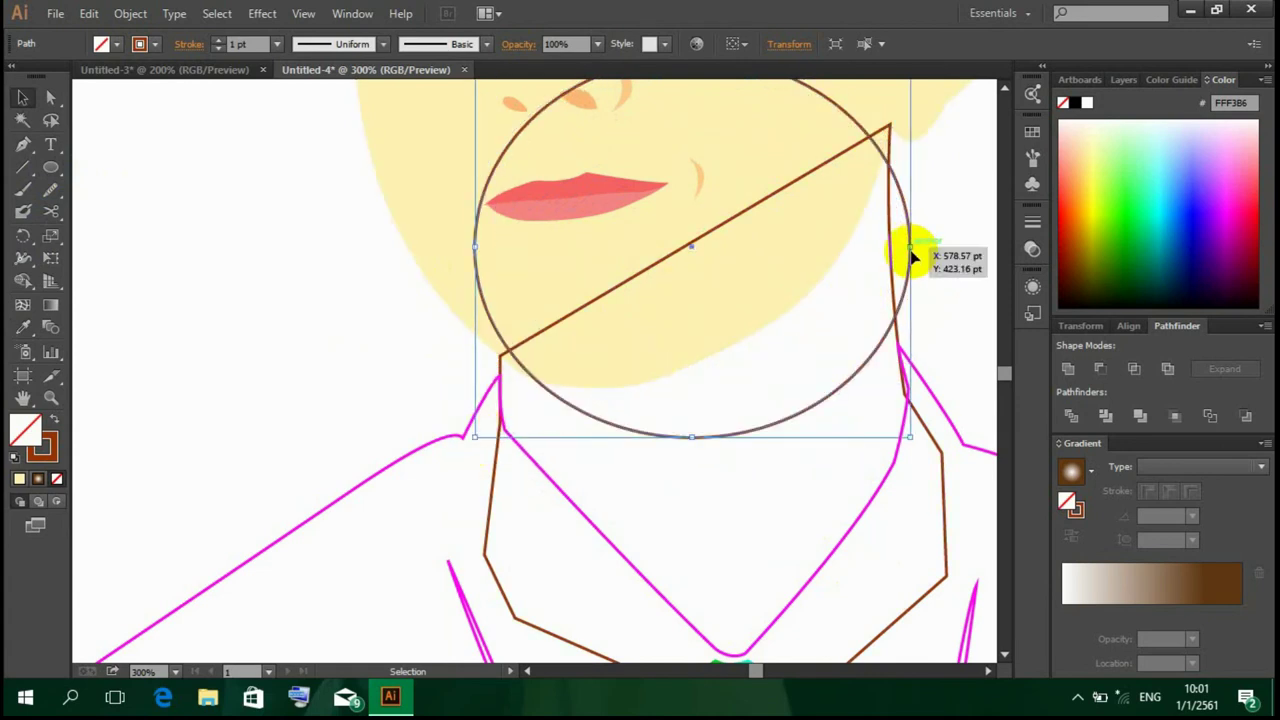
pyautogui.moveTo(912, 258); pyautogui.dragTo(893, 216)
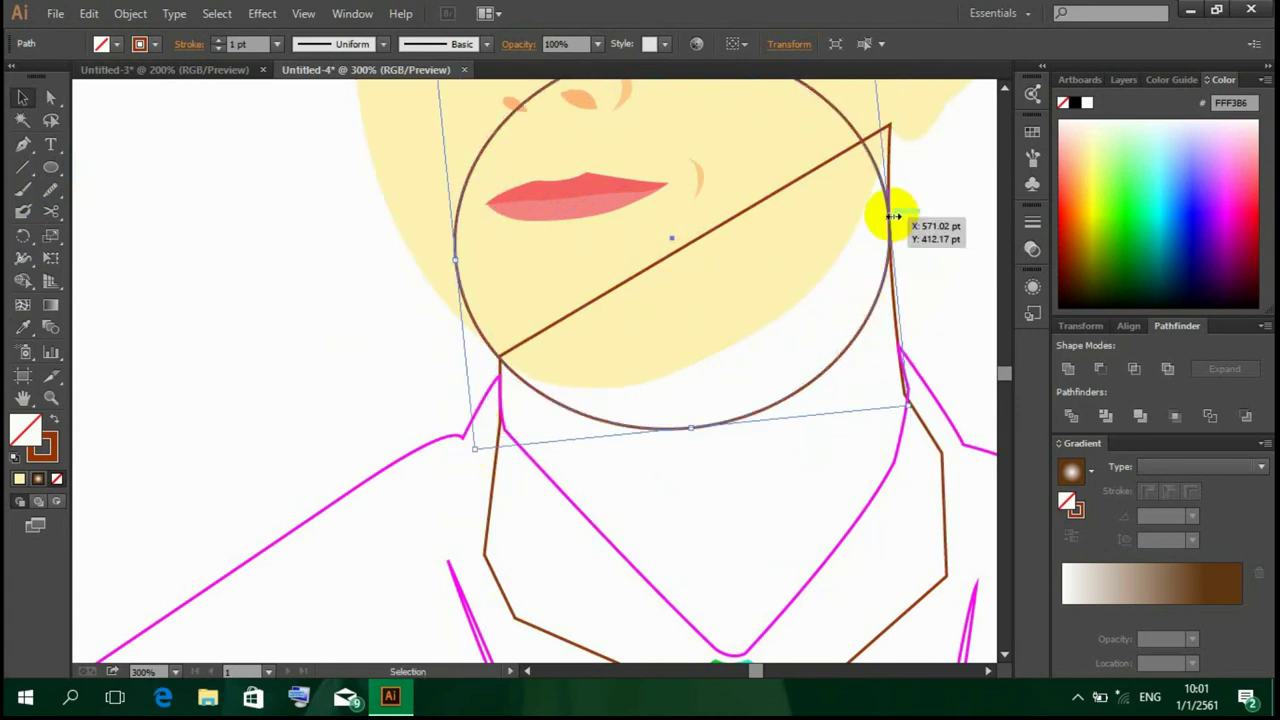
pyautogui.moveTo(872, 290); pyautogui.dragTo(886, 229)
pyautogui.moveTo(520, 337); pyautogui.dragTo(465, 451)
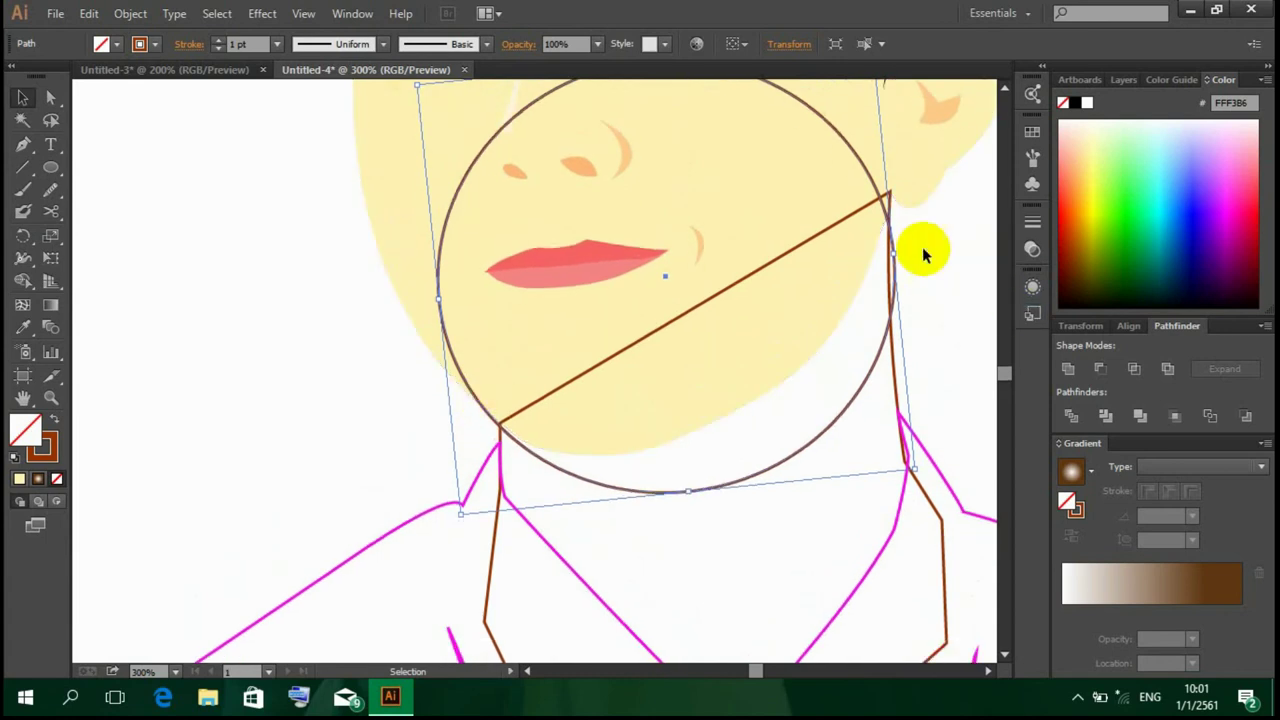
# Step: Fill the circle with the sampled orange tone and send it behind the face
pyautogui.click(937, 277)
pyautogui.click(823, 428)
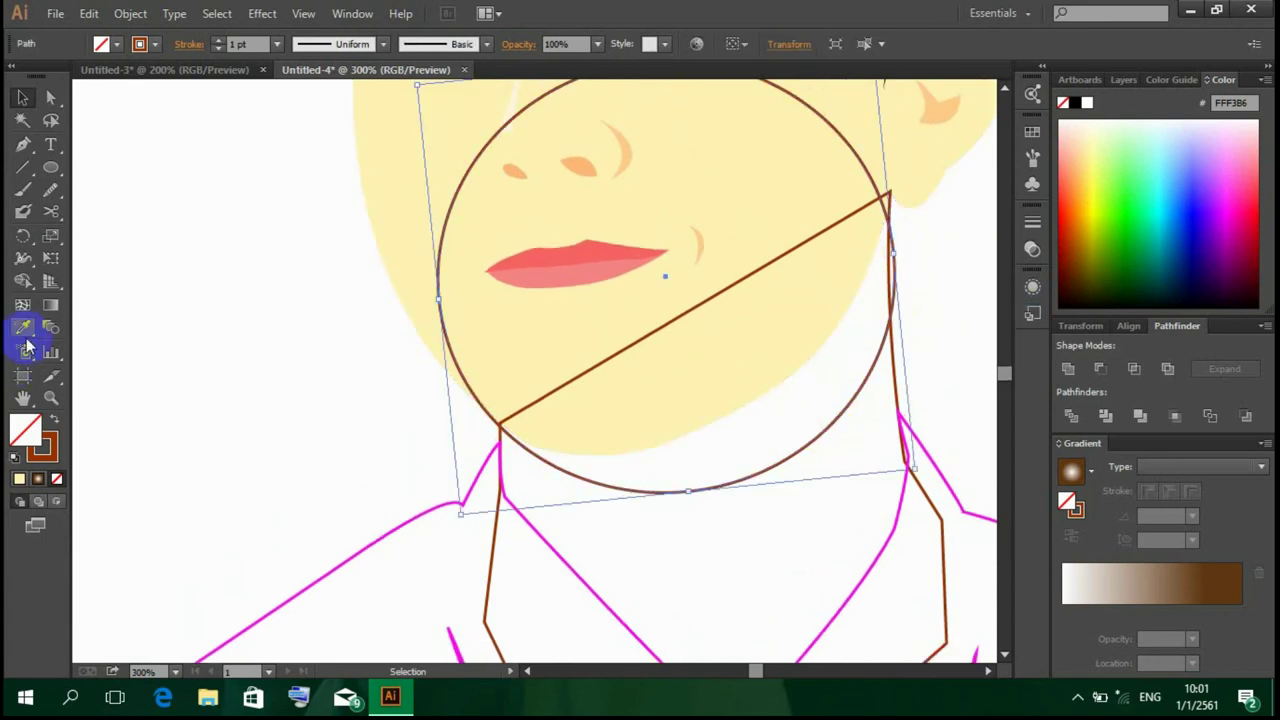
pyautogui.click(23, 328)
pyautogui.click(698, 258)
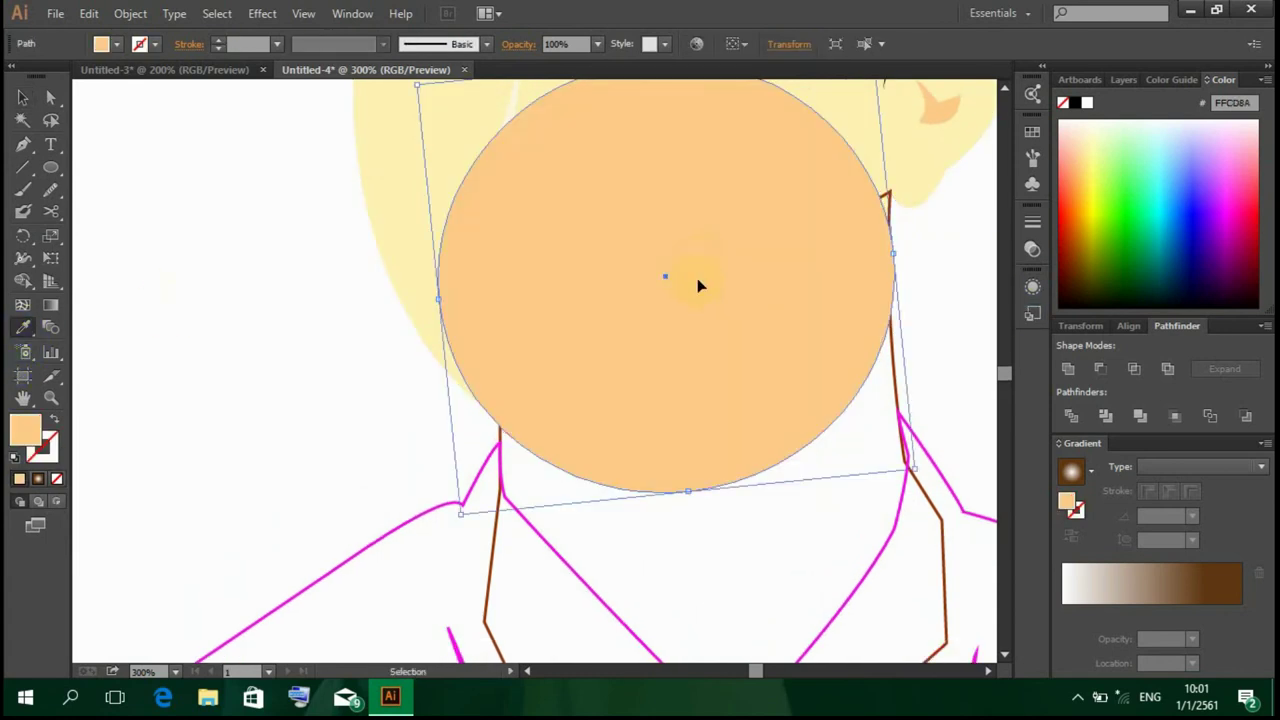
pyautogui.hotkey('ctrl', 'shift', '[')
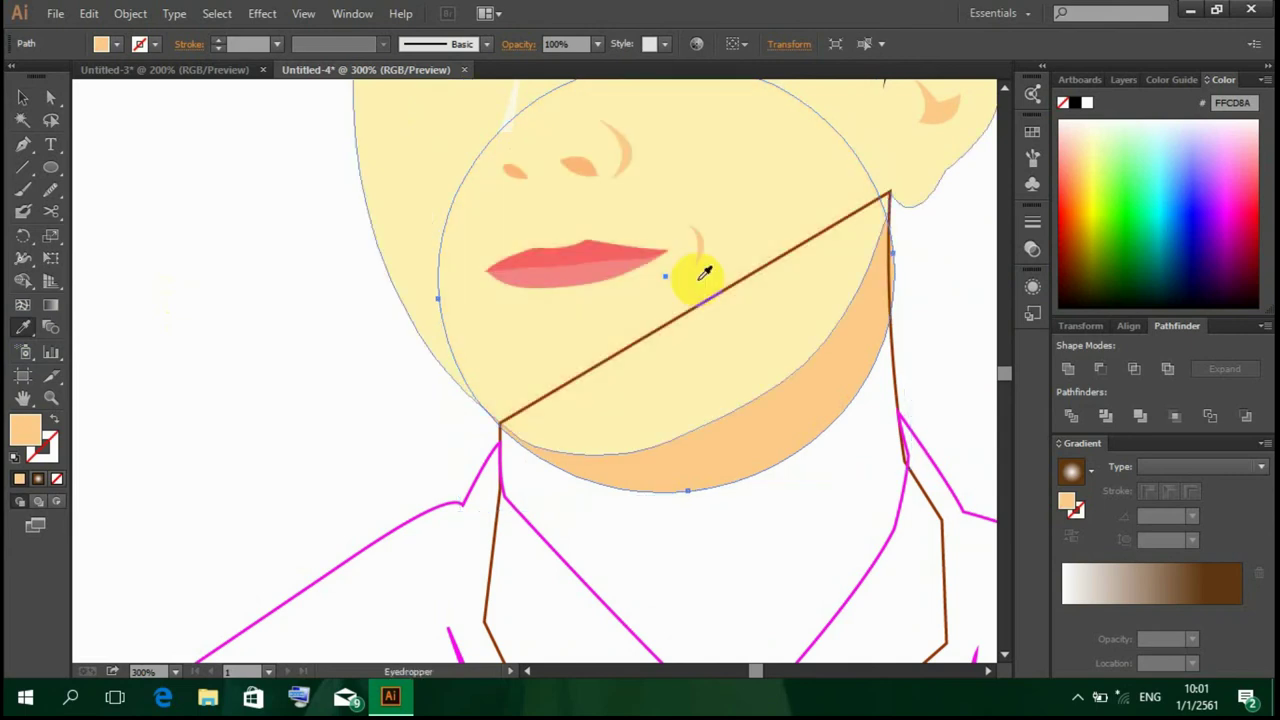
# Step: Erase the right edge of the orange circle
pyautogui.moveTo(53, 210); pyautogui.dragTo(78, 212)
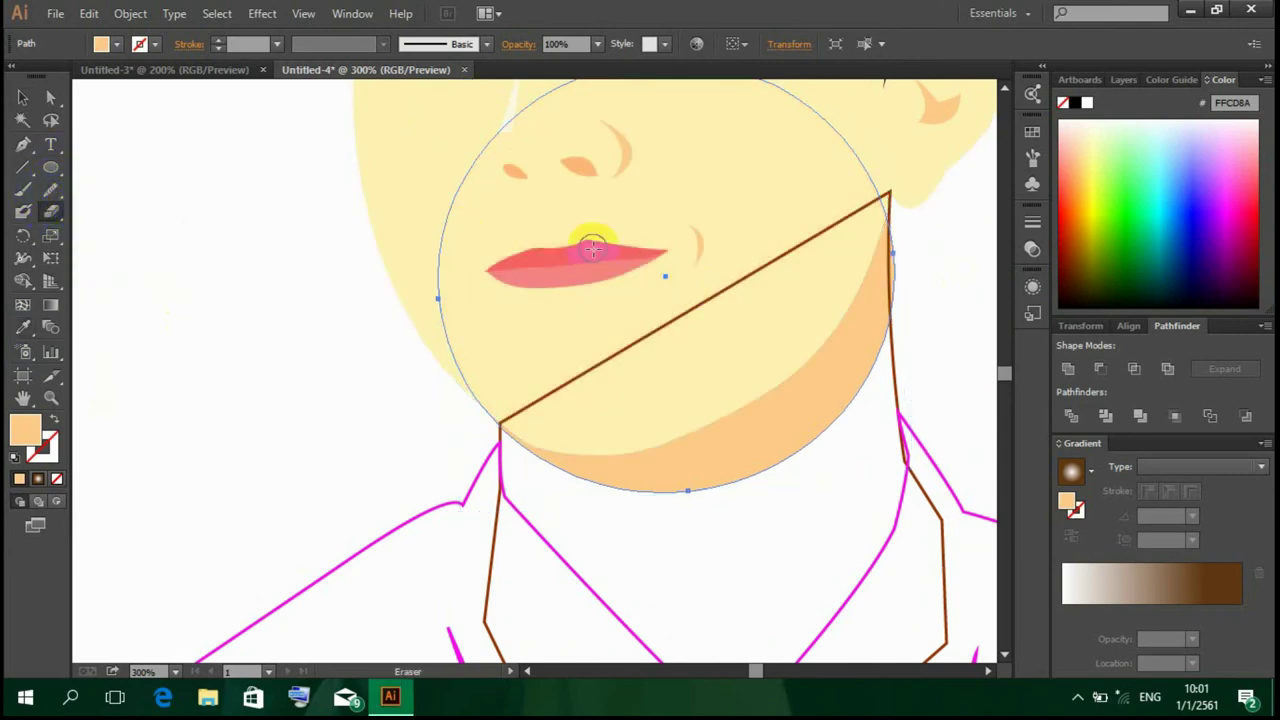
pyautogui.press('v')
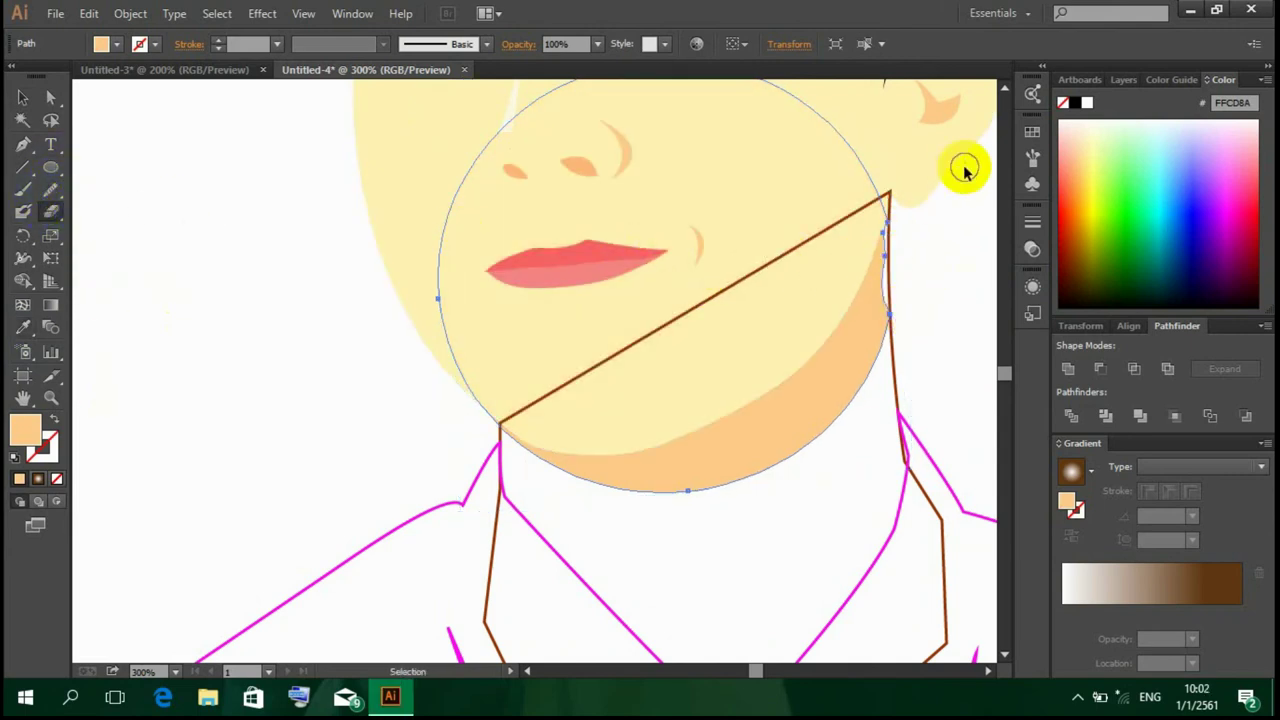
pyautogui.hotkey('shift', 'e')
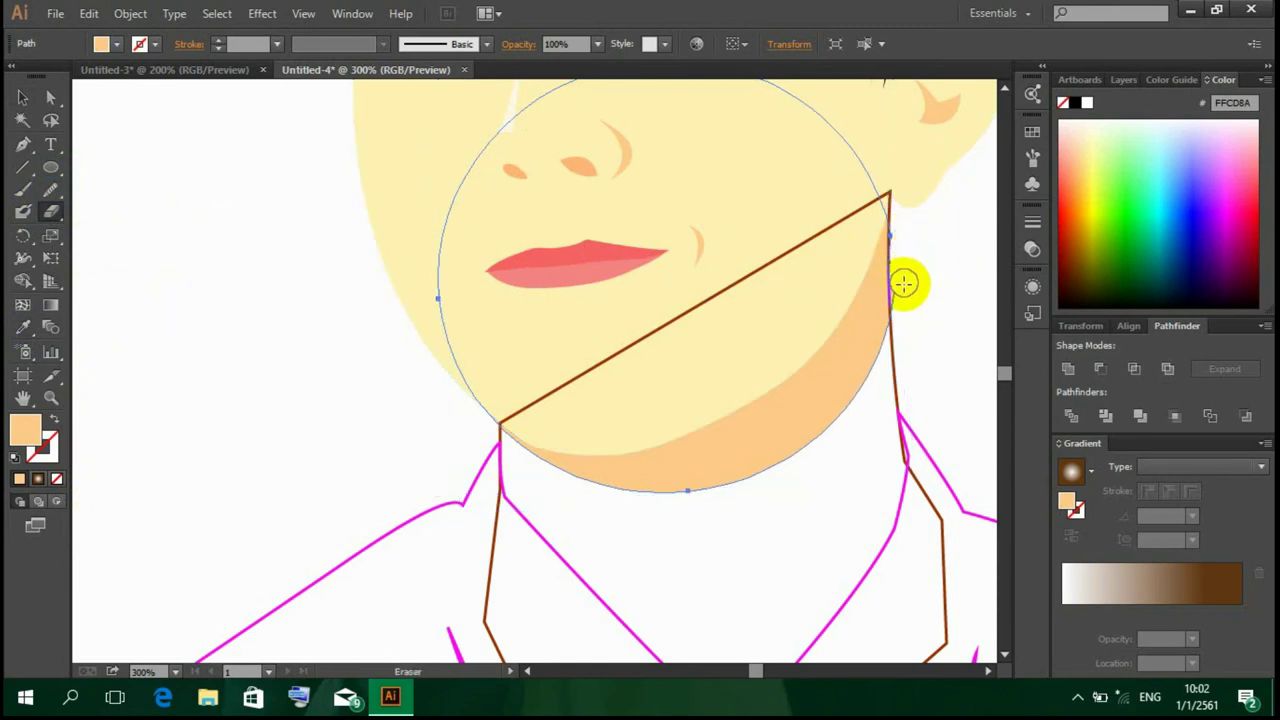
pyautogui.scroll(-1, 905, 300)
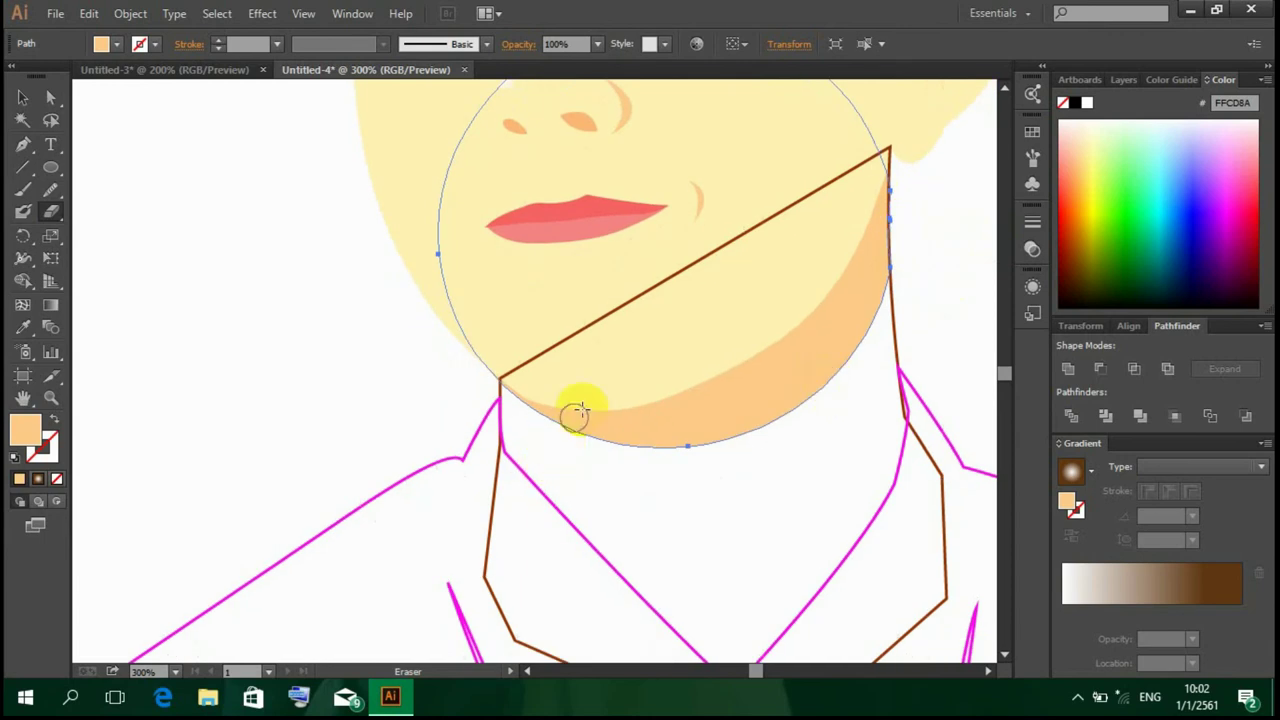
# Step: Fill the neck outline with the face's cream skin colour and send it behind the face
pyautogui.press('v')
pyautogui.click(954, 266)
pyautogui.click(896, 349)
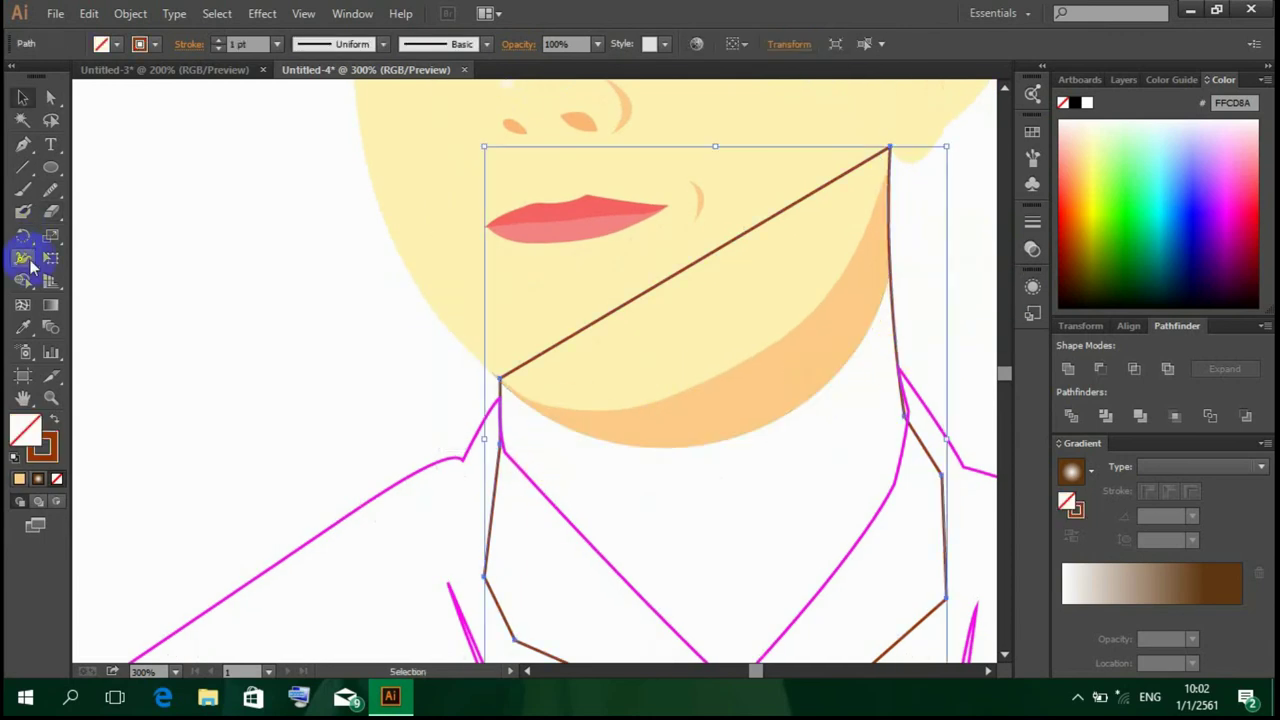
pyautogui.click(23, 327)
pyautogui.click(661, 358)
pyautogui.hotkey('ctrl', 'shift', '[')
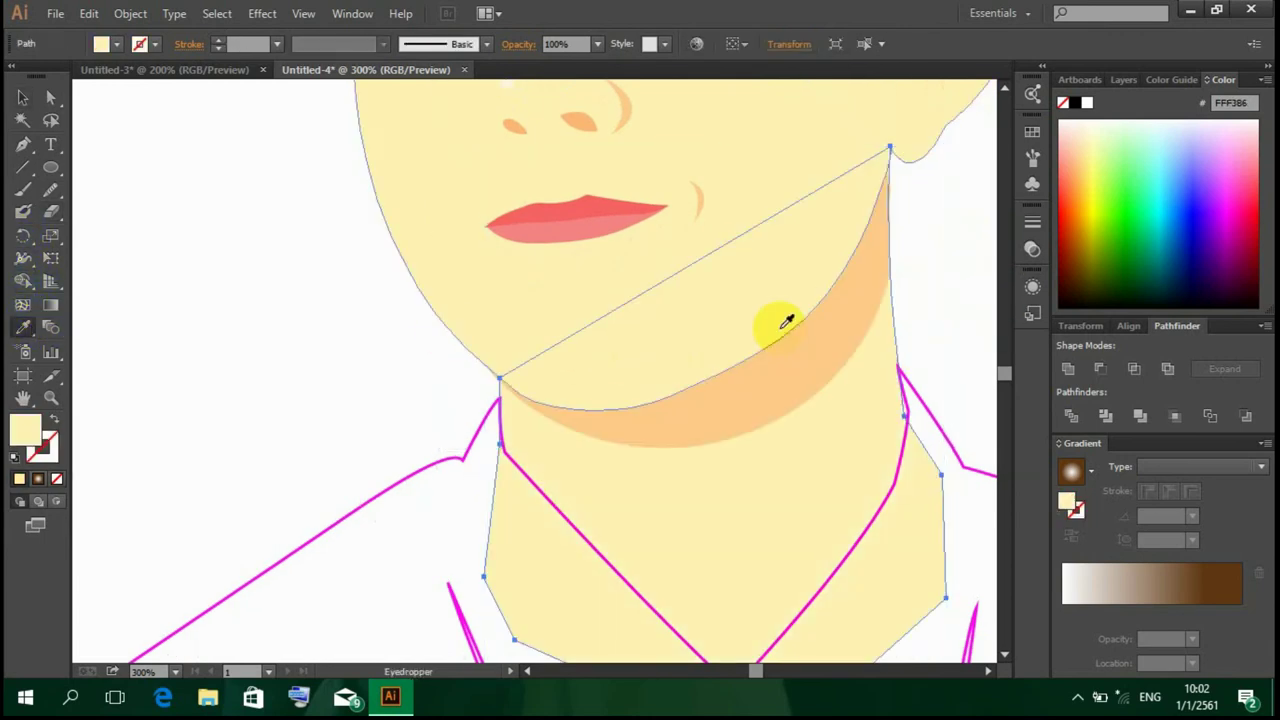
pyautogui.scroll(-2, 946, 229)
# Step: Deselect the neck and select the shirt shape
pyautogui.press('v')
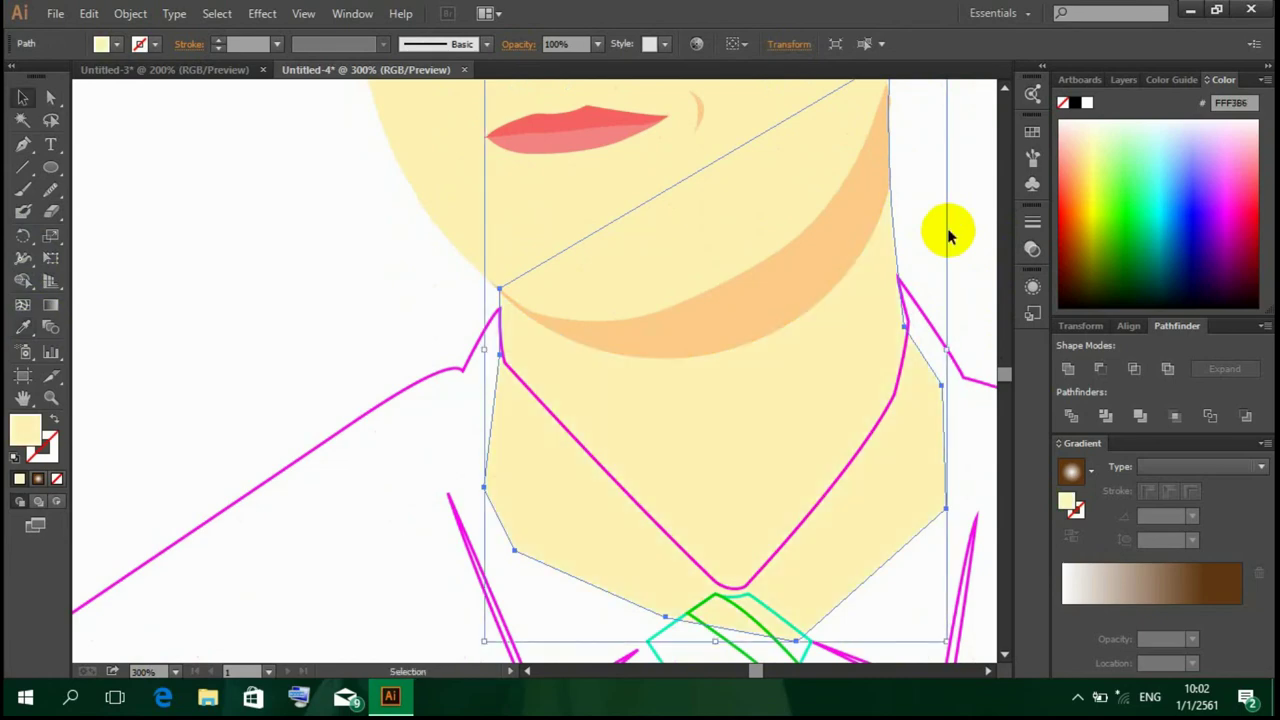
pyautogui.press('Return')
pyautogui.click(775, 532)
pyautogui.click(126, 268)
pyautogui.scroll(-1, 126, 268)
pyautogui.scroll(-1, 126, 268)
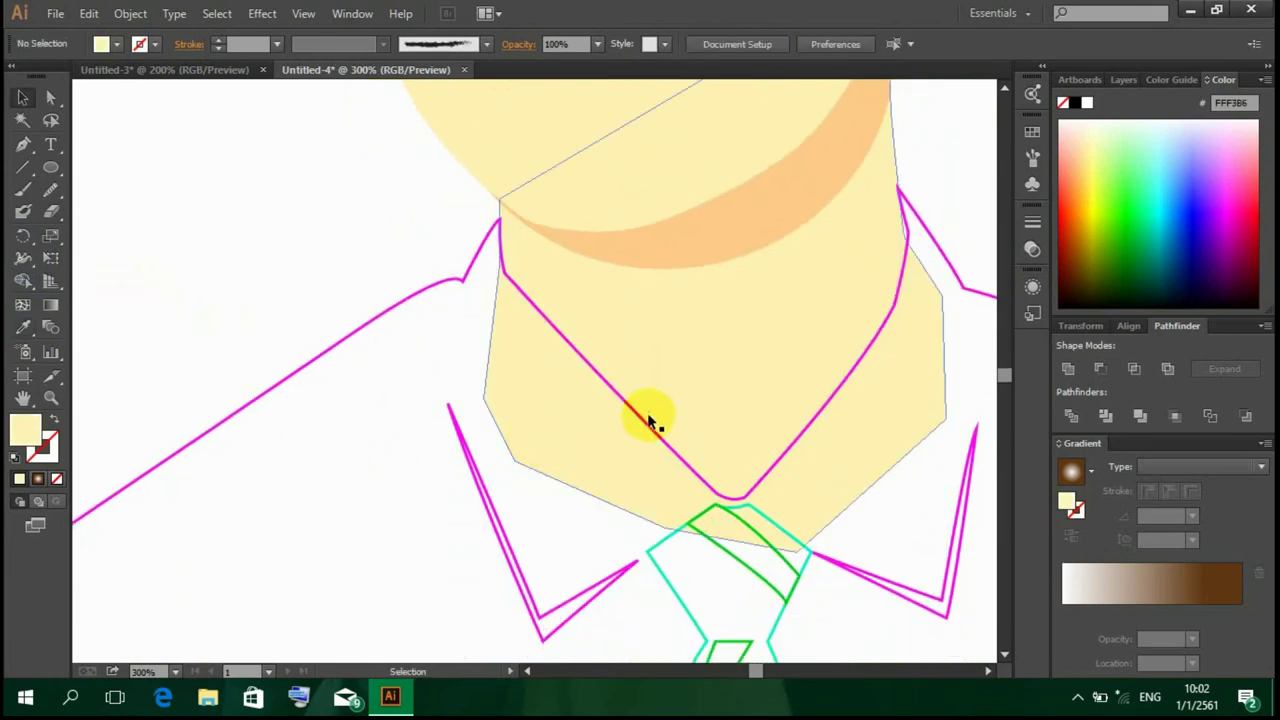
pyautogui.click(648, 420)
# Step: Try a grey-green fill on the shirt from the Color Picker
pyautogui.doubleClick(25, 428)
pyautogui.moveTo(600, 418)
pyautogui.mouseDown()
pyautogui.moveTo(470, 368)
pyautogui.moveTo(534, 335)
pyautogui.mouseUp()
pyautogui.moveTo(738, 505)
pyautogui.mouseDown()
pyautogui.moveTo(737, 337)
pyautogui.moveTo(772, 528)
pyautogui.mouseUp()
pyautogui.moveTo(475, 447); pyautogui.dragTo(485, 429)
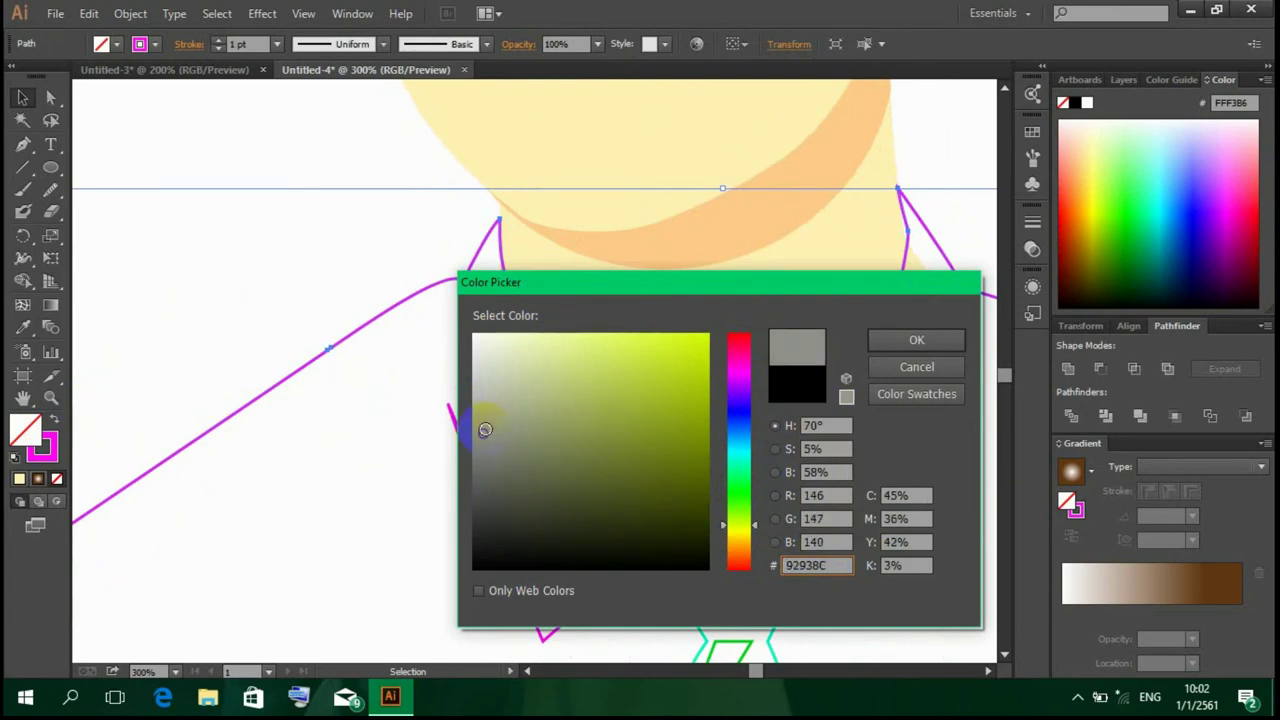
pyautogui.click(880, 340)
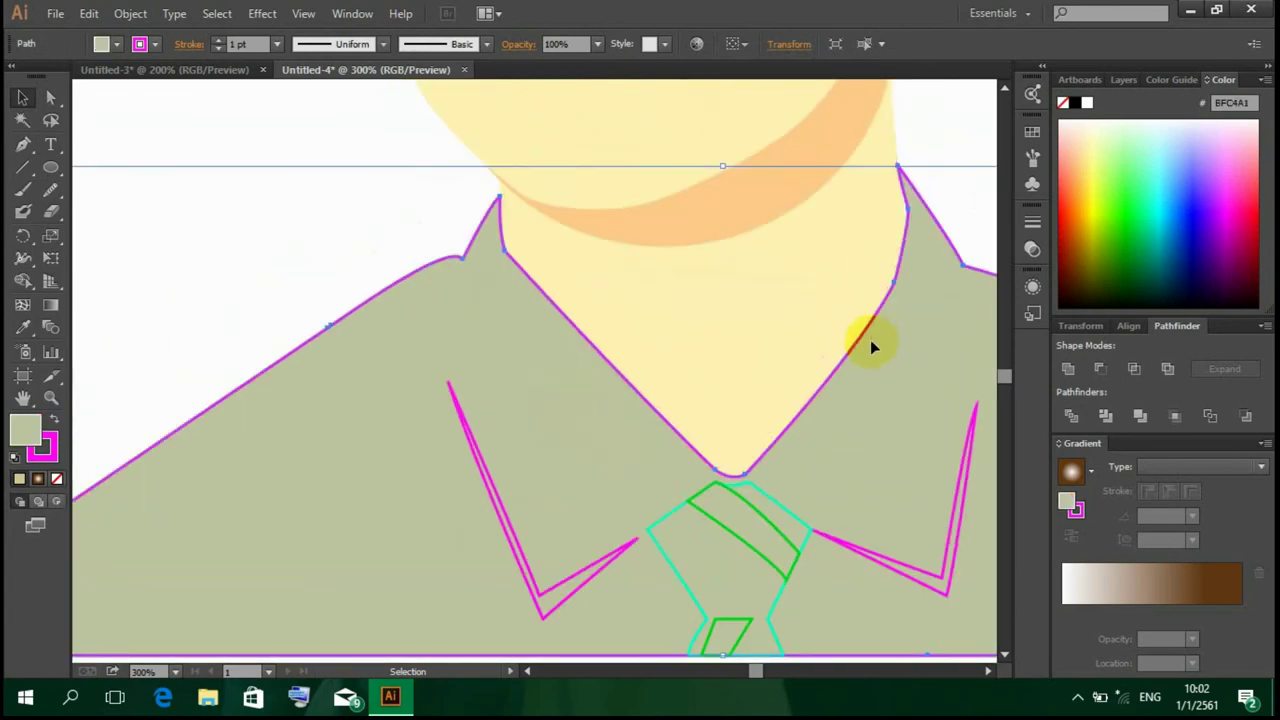
# Step: Change the shirt fill to dark navy and deselect it
pyautogui.doubleClick(25, 430)
pyautogui.moveTo(495, 363); pyautogui.dragTo(491, 357)
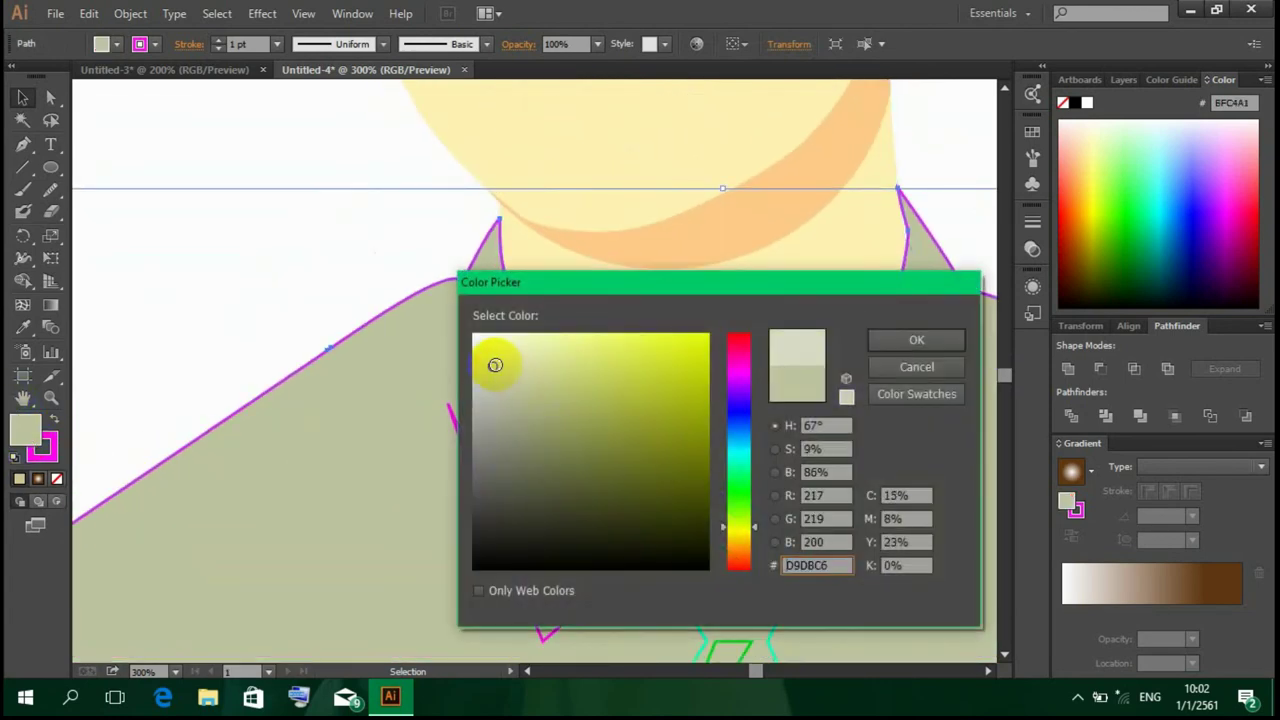
pyautogui.moveTo(738, 505); pyautogui.dragTo(757, 427)
pyautogui.click(668, 492)
pyautogui.click(916, 340)
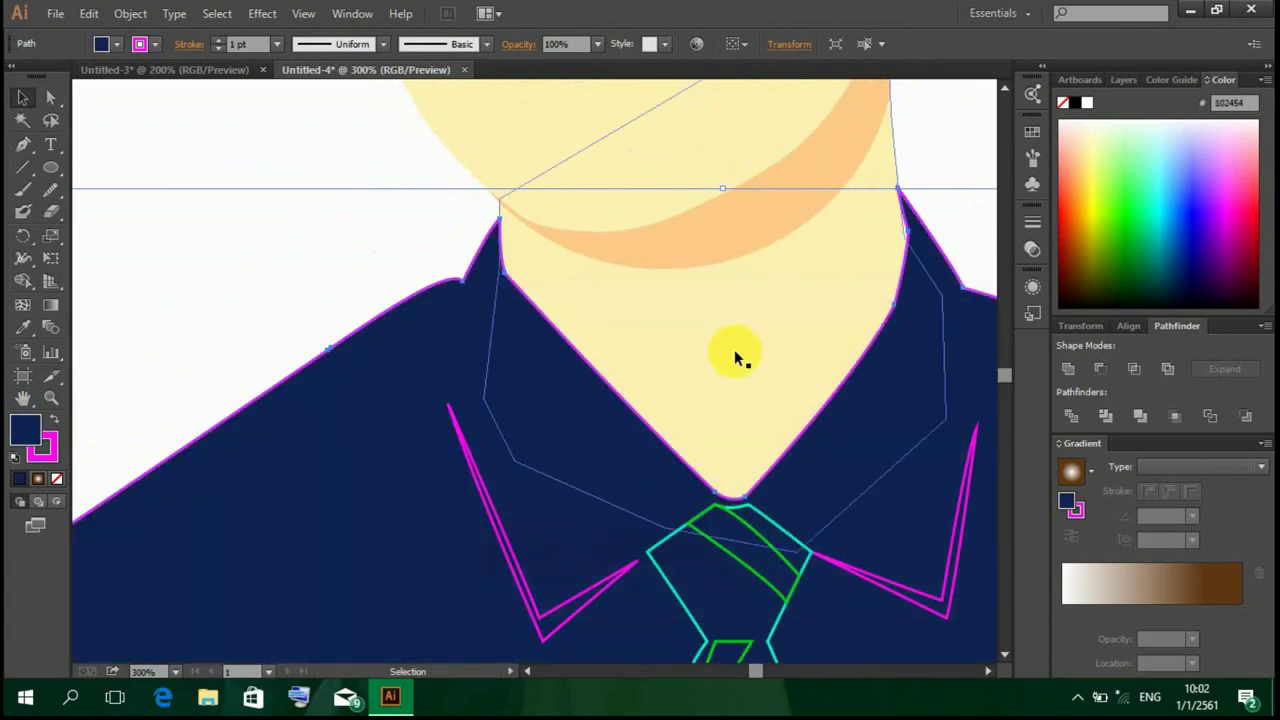
pyautogui.click(223, 266)
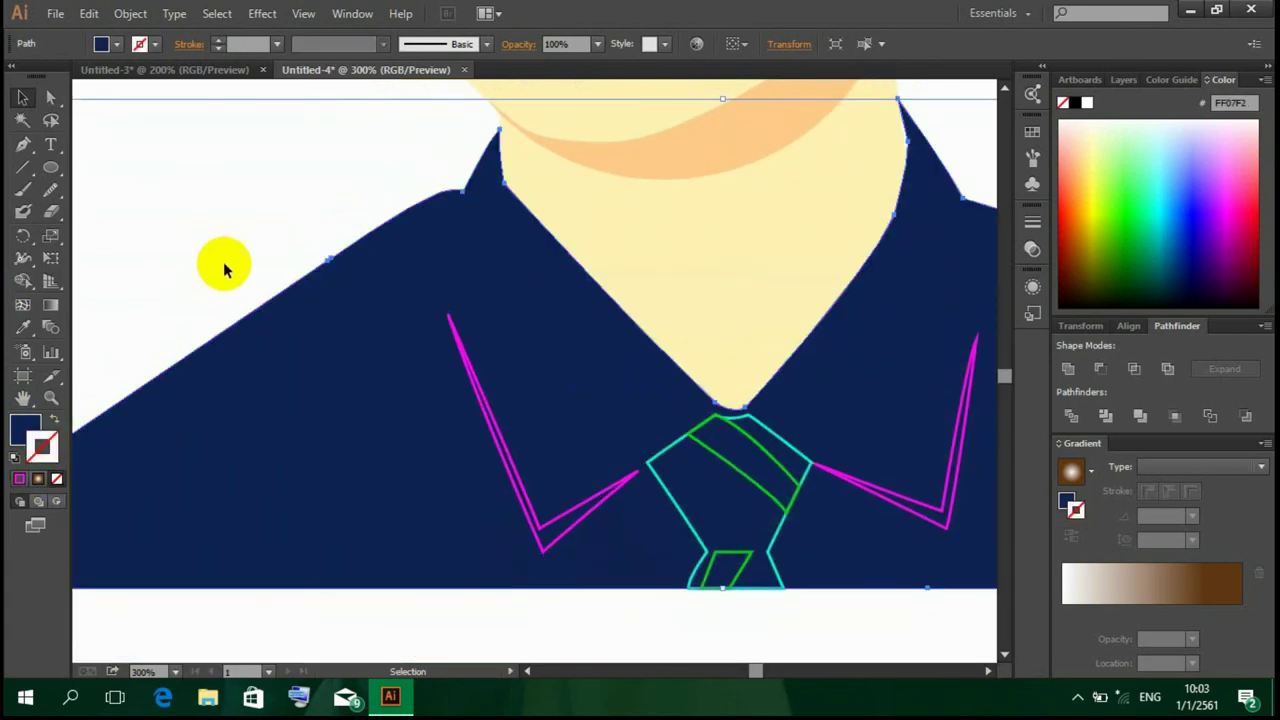
# Step: Fill the left lapel with a navy darker than the shirt (05122B)
pyautogui.click(486, 408)
pyautogui.click(55, 328)
pyautogui.click(222, 386)
pyautogui.doubleClick(30, 432)
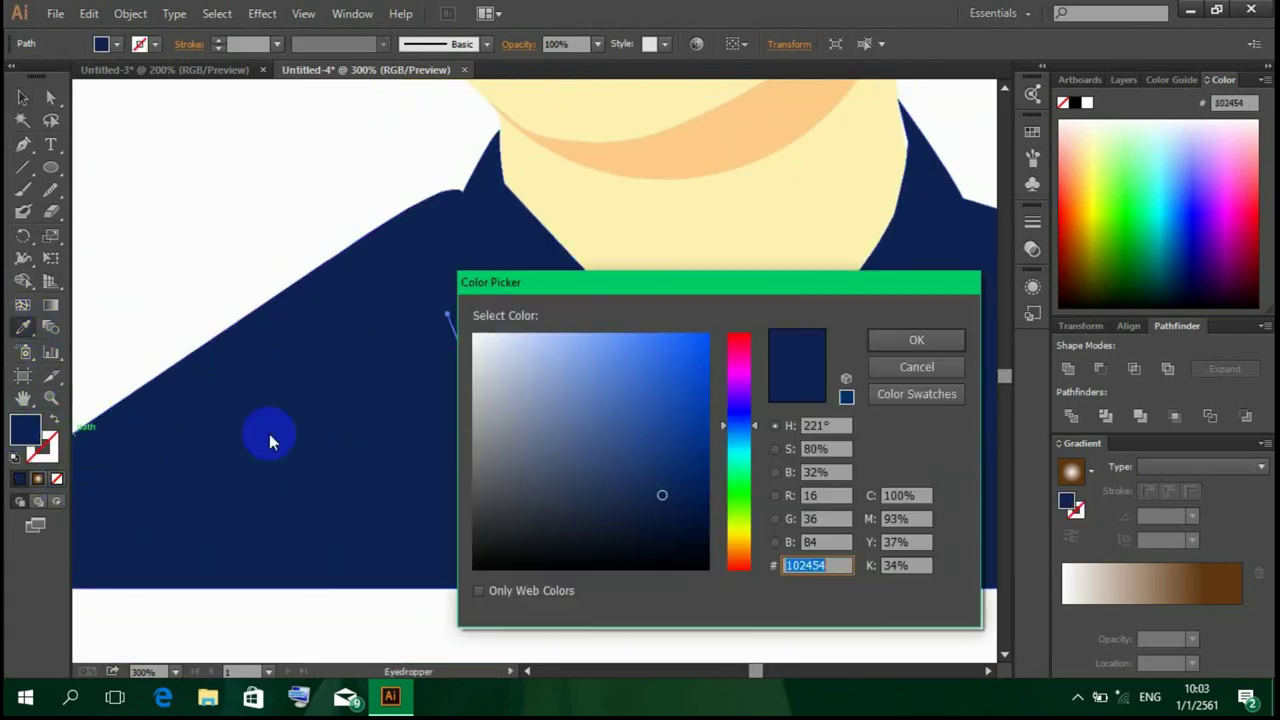
pyautogui.click(678, 524)
pyautogui.click(916, 340)
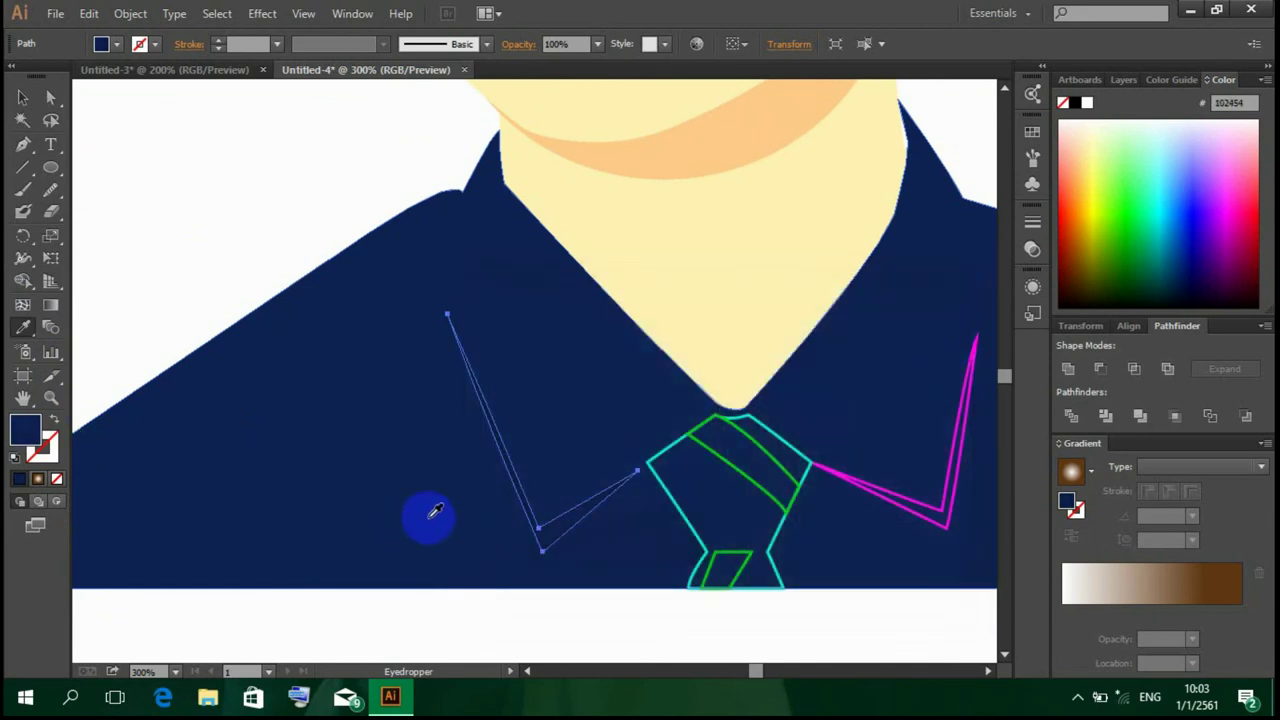
pyautogui.press('v')
pyautogui.click(655, 504)
pyautogui.scroll(-1, 780, 480)
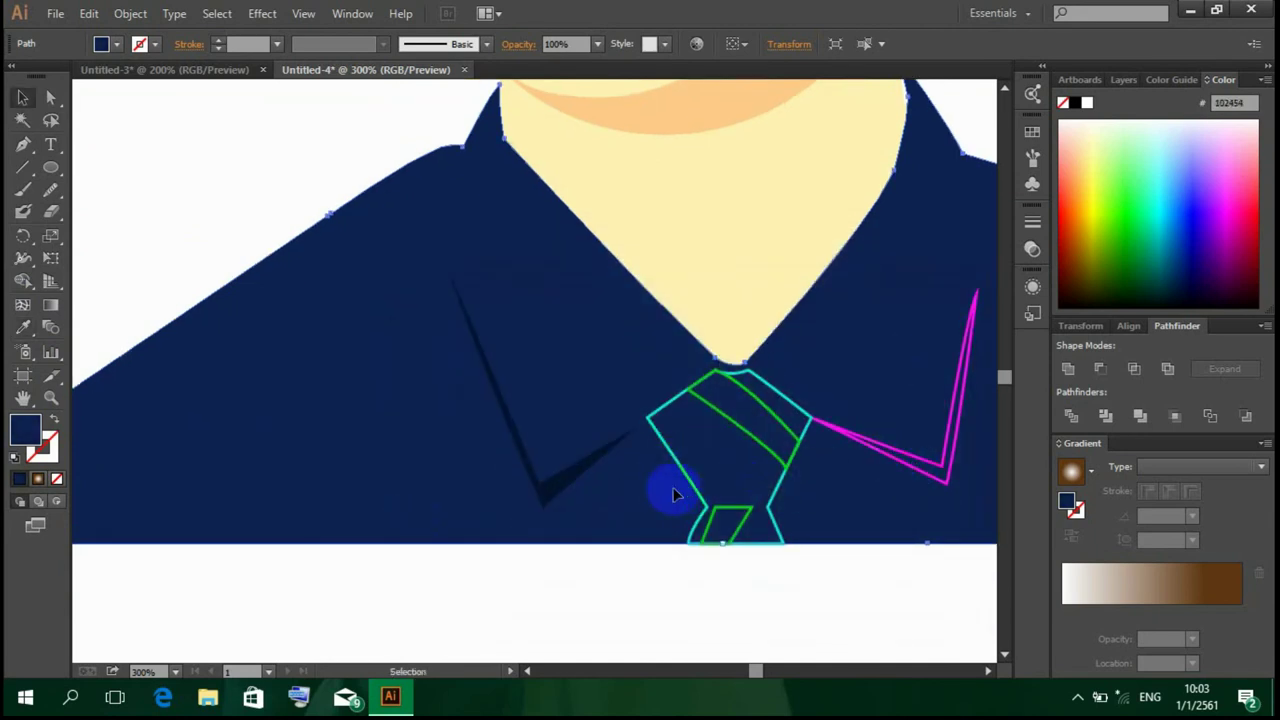
# Step: Give the right lapel the same darker navy
pyautogui.click(897, 458)
pyautogui.press('i')
pyautogui.click(533, 495)
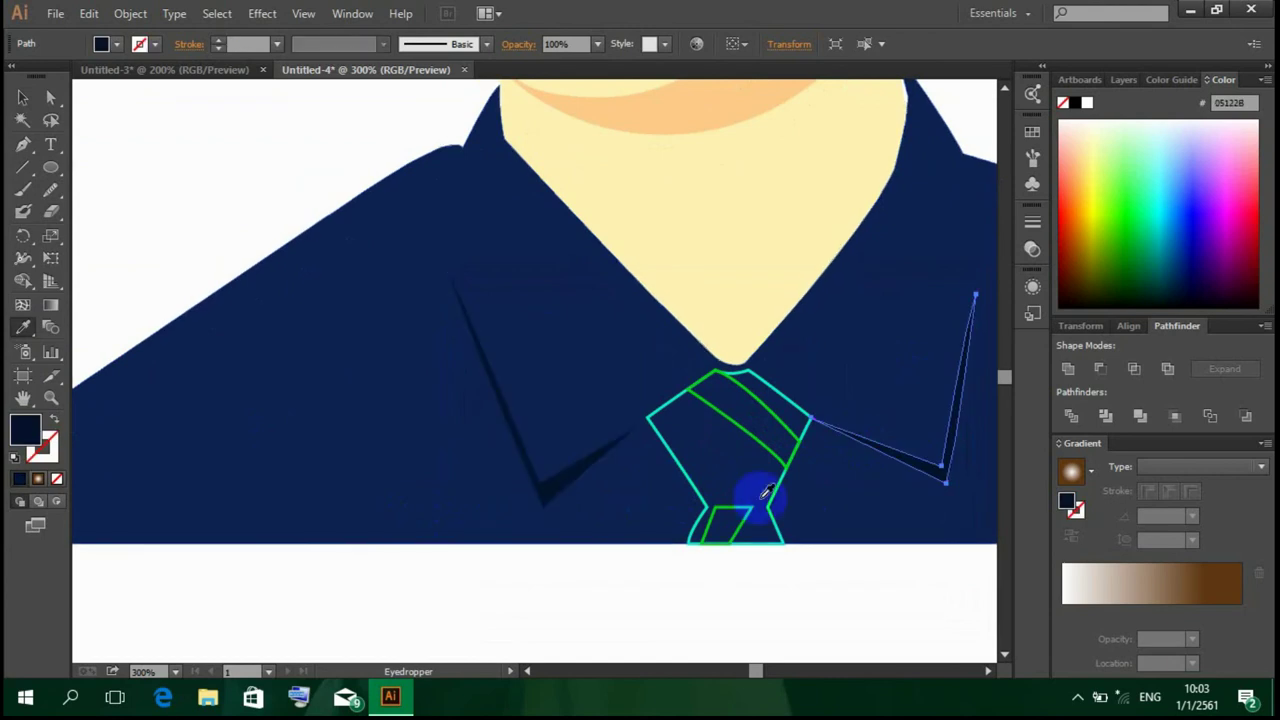
pyautogui.press('v')
pyautogui.scroll(-1, 760, 478)
# Step: Fill the tie with near-white blue EEF4FF
pyautogui.click(762, 480)
pyautogui.doubleClick(25, 430)
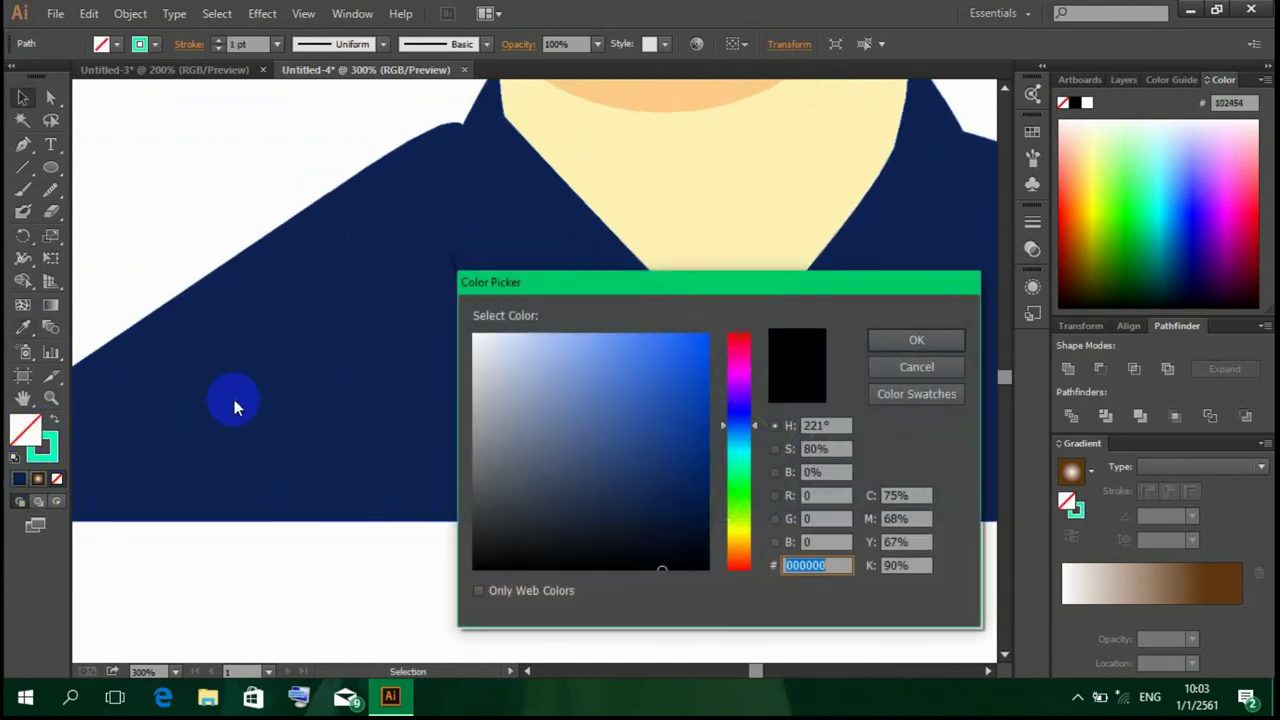
pyautogui.click(485, 336)
pyautogui.click(912, 341)
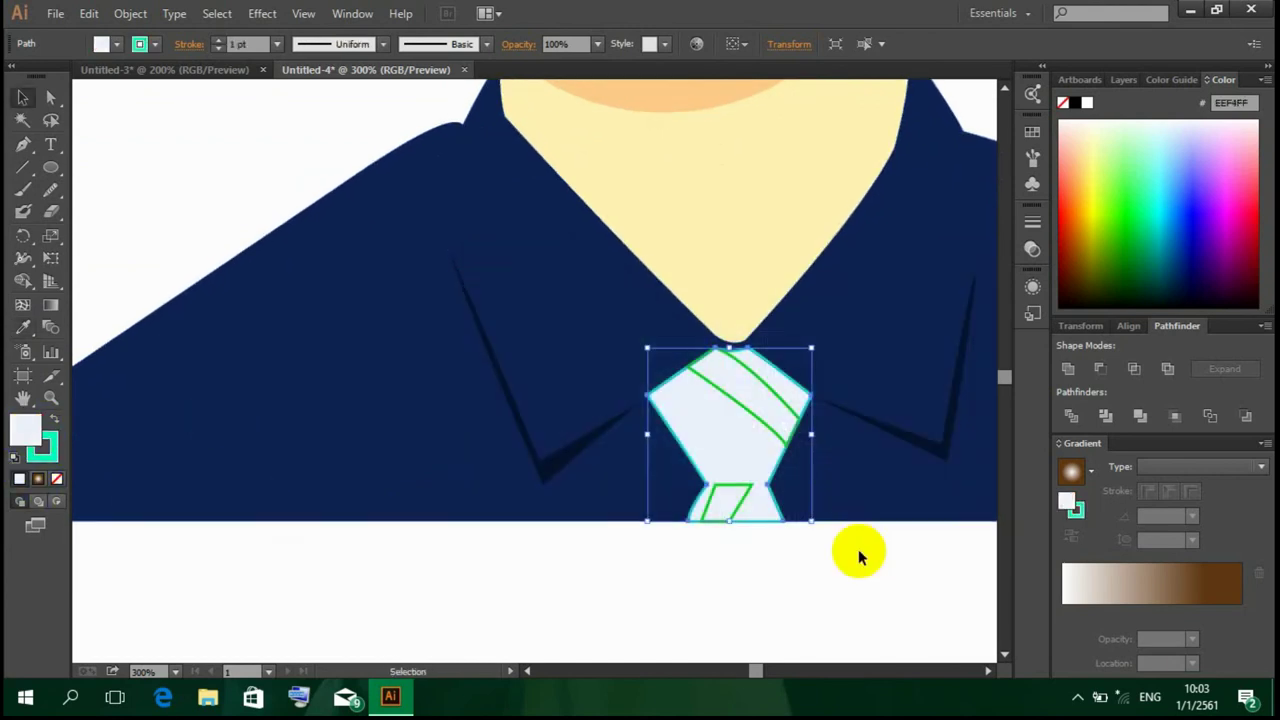
# Step: Fill the tie's diagonal stripe with bright yellow FFFF1D
pyautogui.click(785, 455)
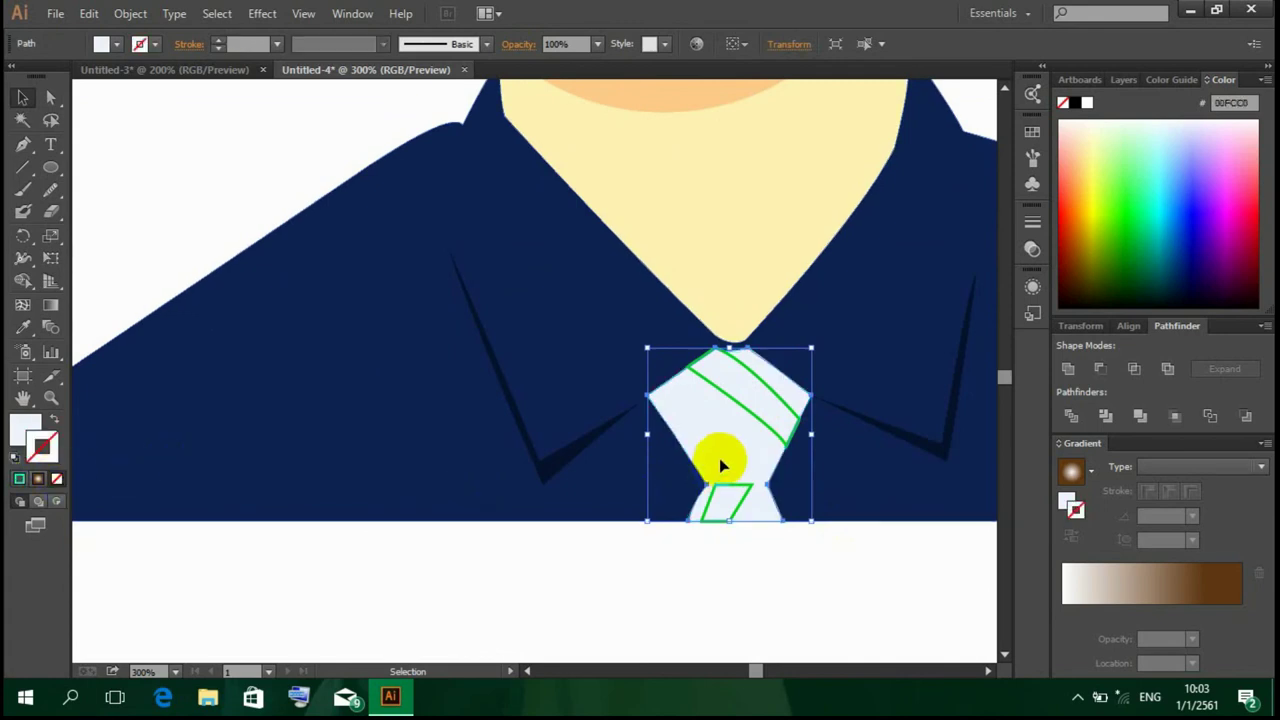
pyautogui.click(748, 411)
pyautogui.click(24, 427)
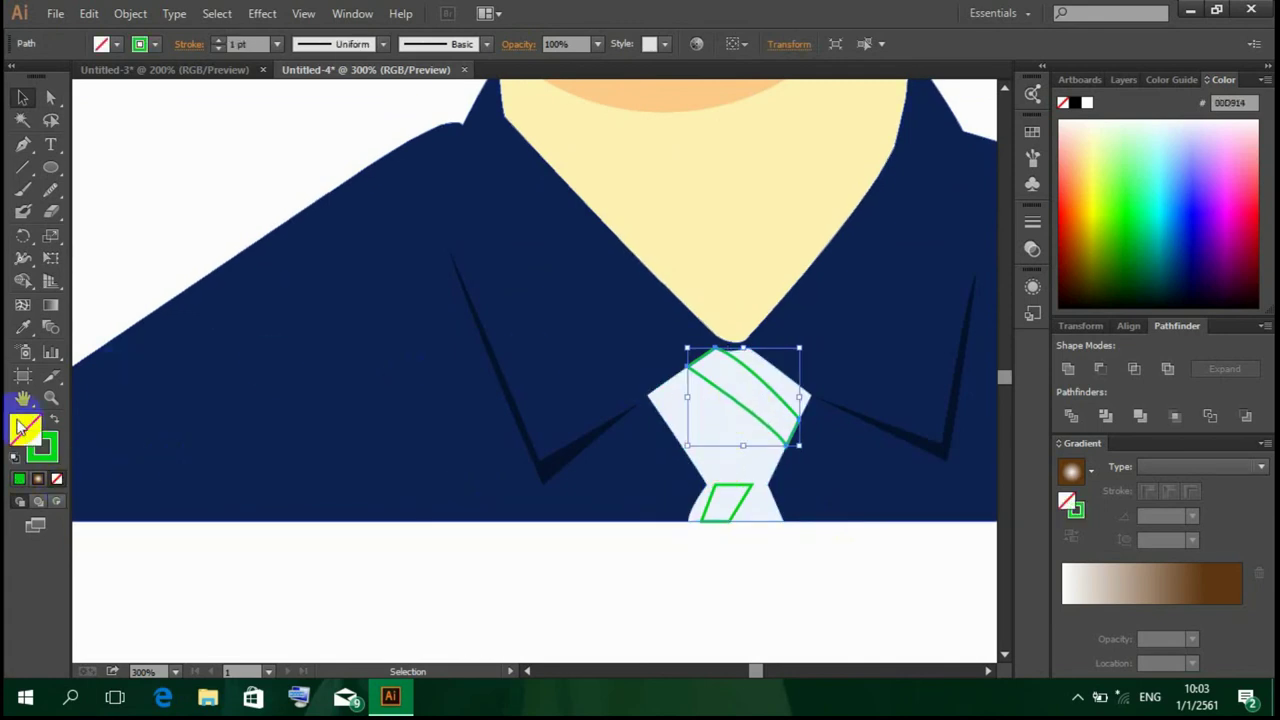
pyautogui.click(24, 427)
pyautogui.moveTo(738, 400); pyautogui.dragTo(740, 531)
pyautogui.click(682, 333)
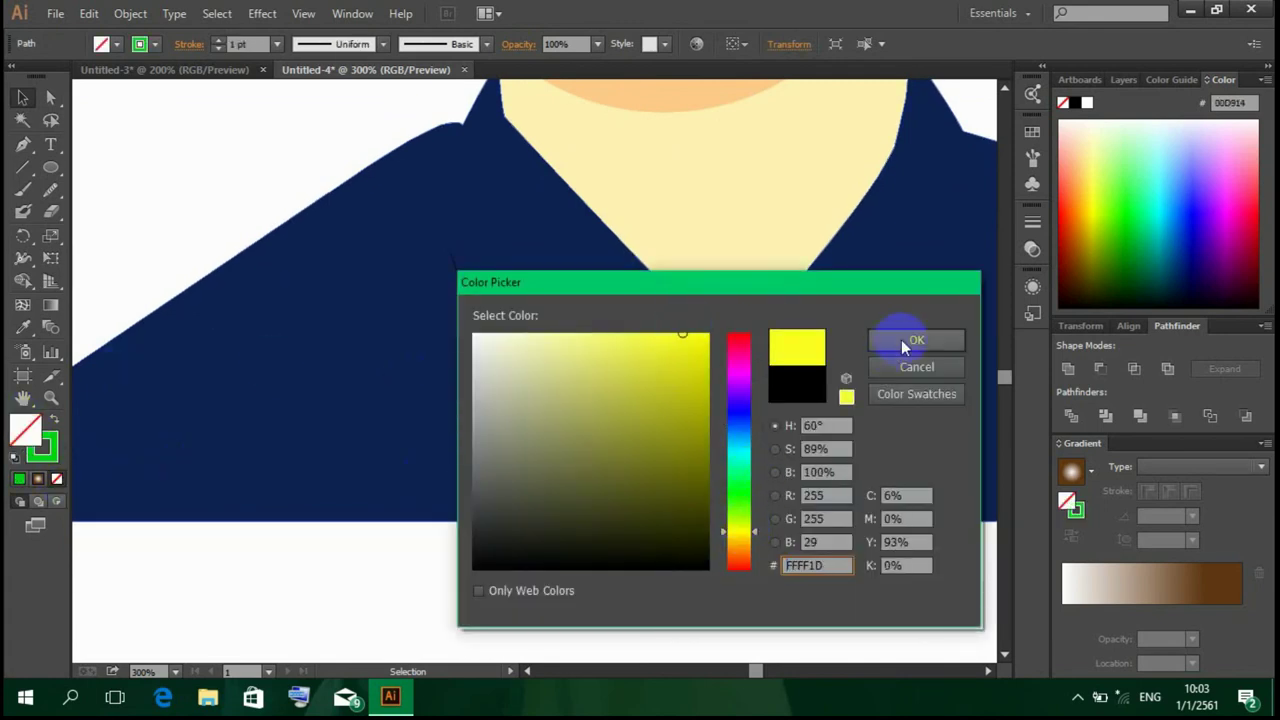
pyautogui.click(903, 345)
pyautogui.click(677, 529)
# Step: Copy the stripe's yellow onto the small lower parallelogram, keeping the tie's light fill
pyautogui.click(735, 501)
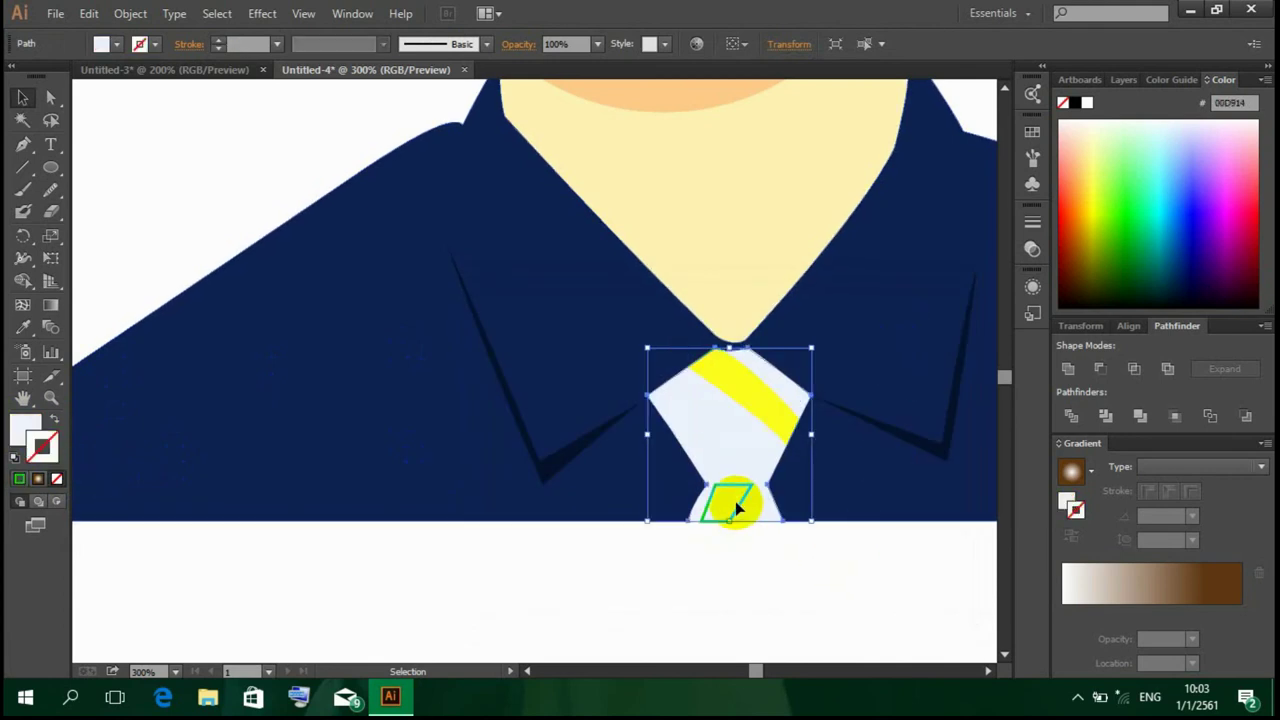
pyautogui.press('i')
pyautogui.click(748, 391)
pyautogui.click(765, 522)
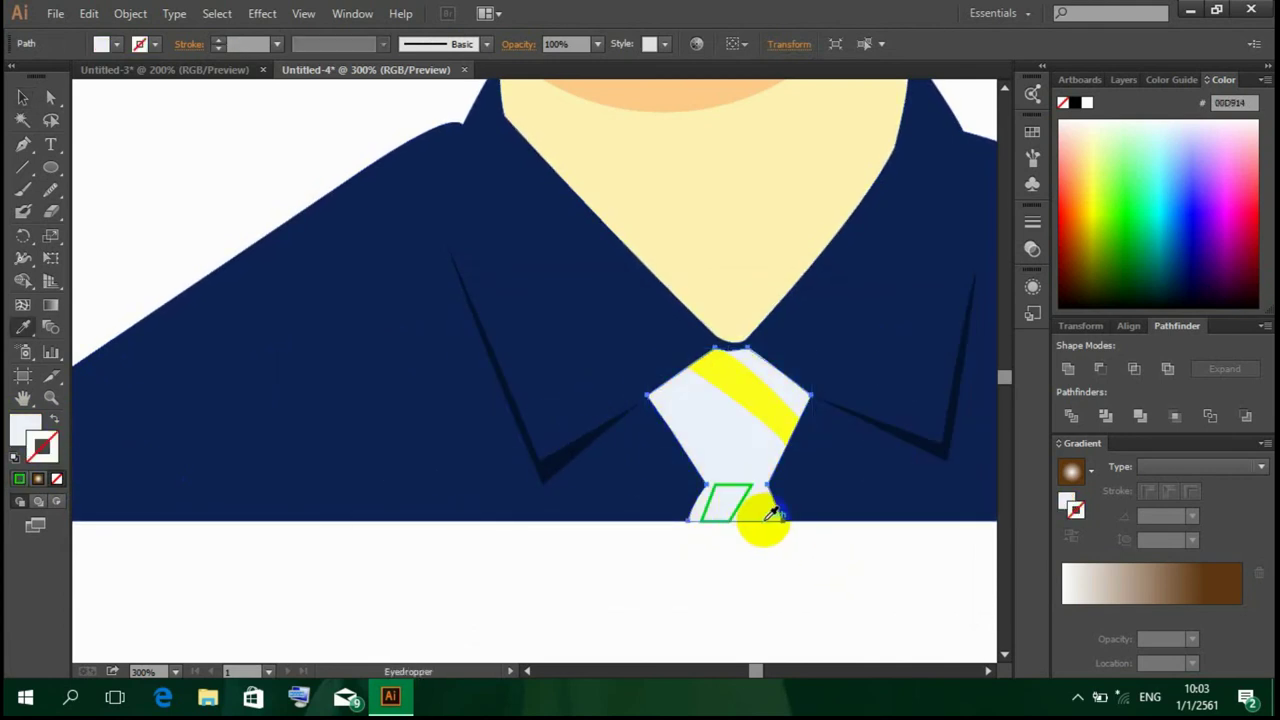
pyautogui.press('v')
pyautogui.click(730, 503)
pyautogui.press('i')
pyautogui.click(740, 400)
pyautogui.press('v')
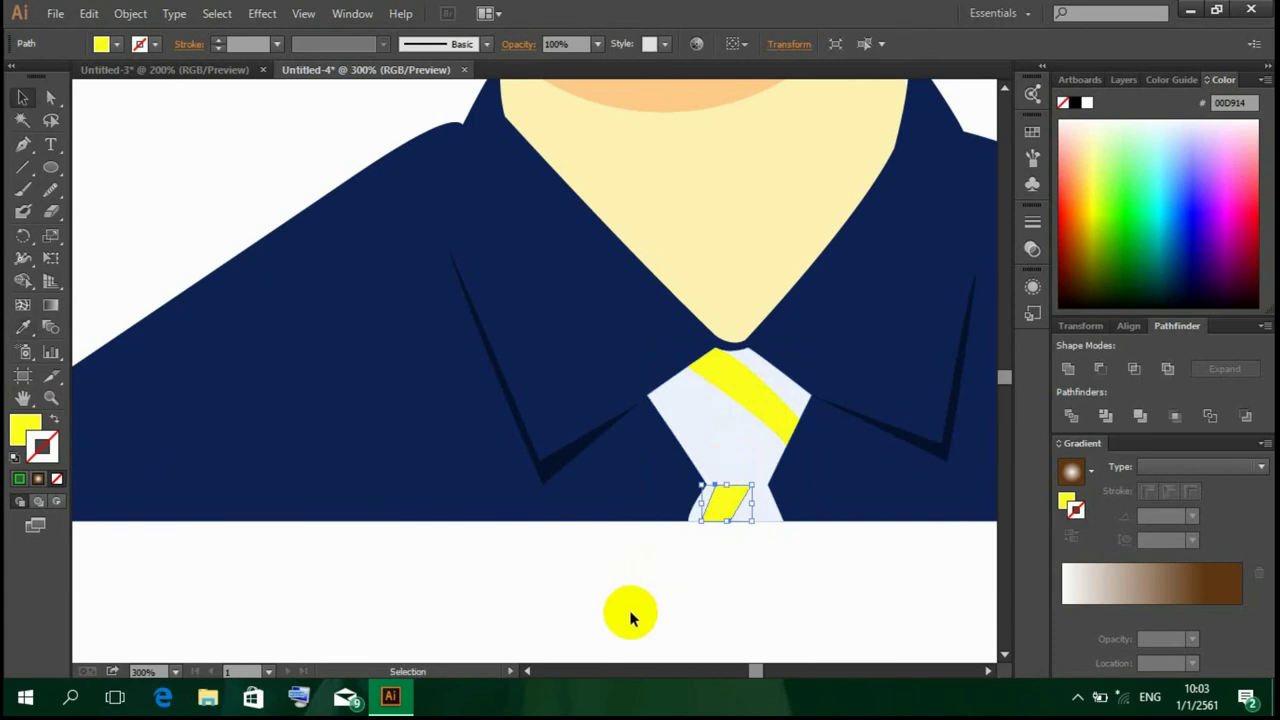
pyautogui.click(630, 618)
pyautogui.keyDown('alt'); pyautogui.scroll(-2, 655, 565); pyautogui.keyUp('alt')
pyautogui.keyDown('alt'); pyautogui.scroll(-1, 659, 534); pyautogui.keyUp('alt')
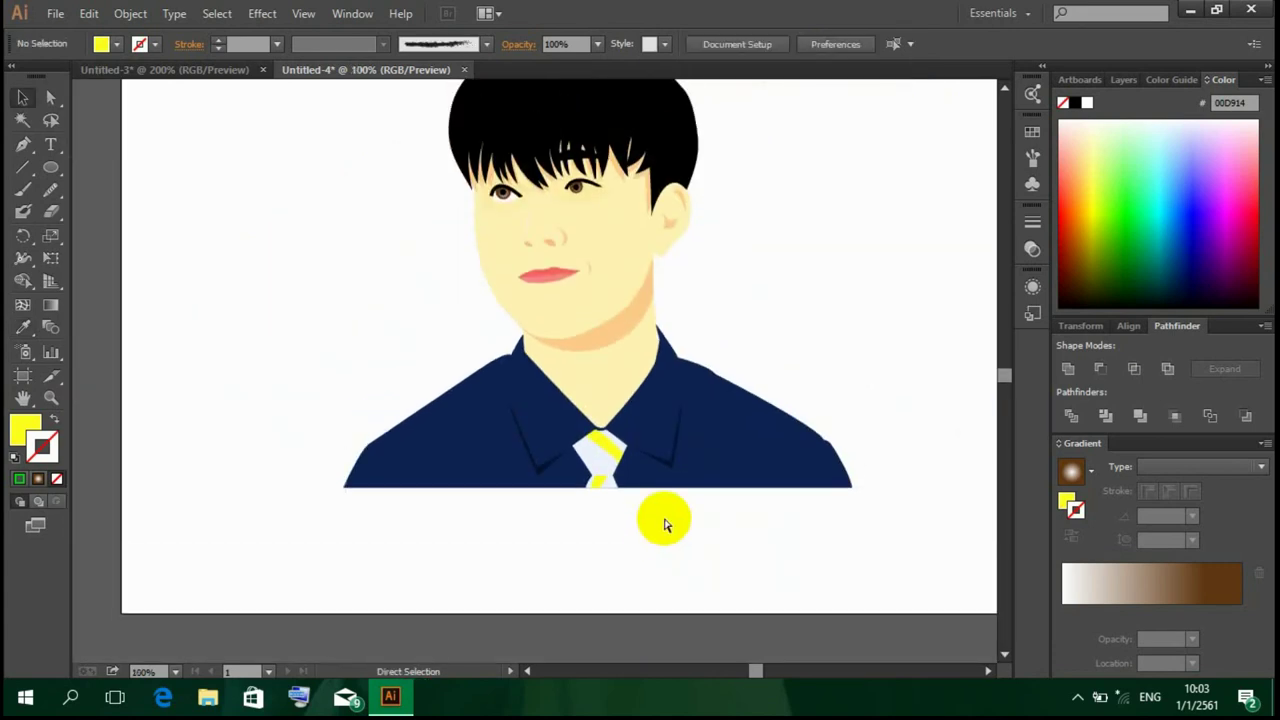
pyautogui.keyDown('alt'); pyautogui.scroll(2, 310, 335); pyautogui.keyUp('alt')
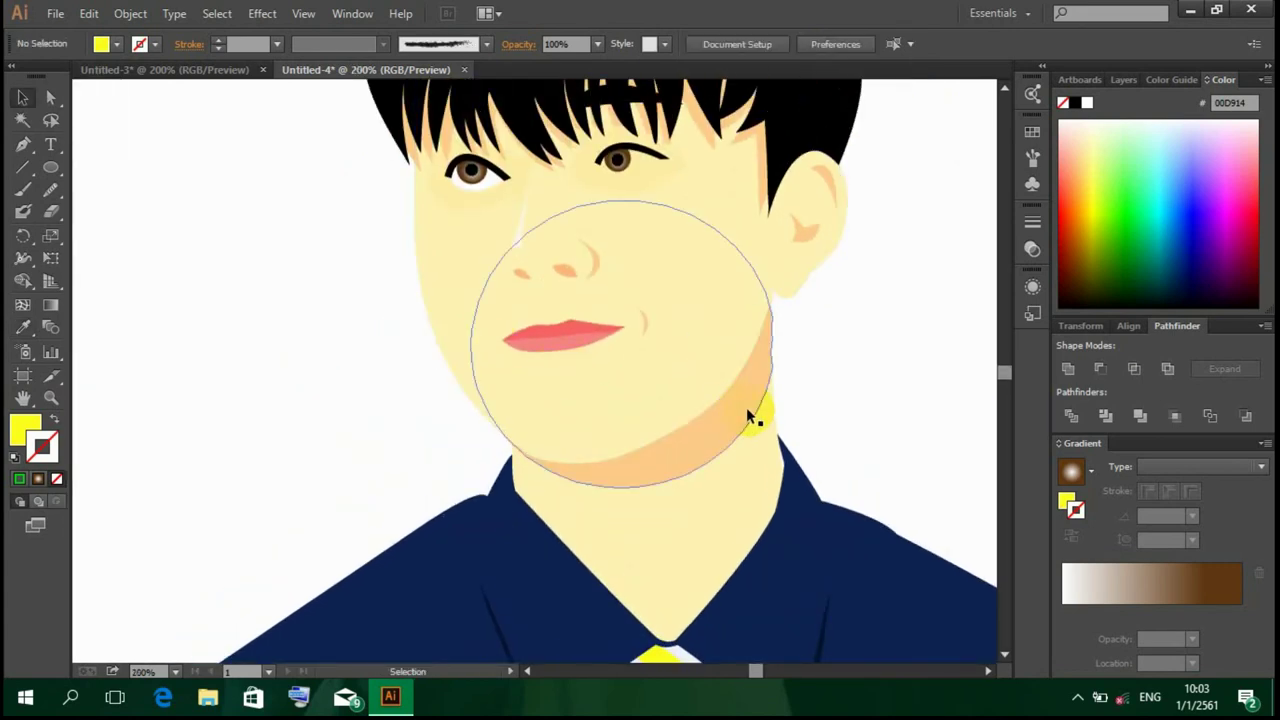
# Step: Move the peach chin-shadow circle up, rotate it about 30°, then nudge it down
pyautogui.click(746, 407)
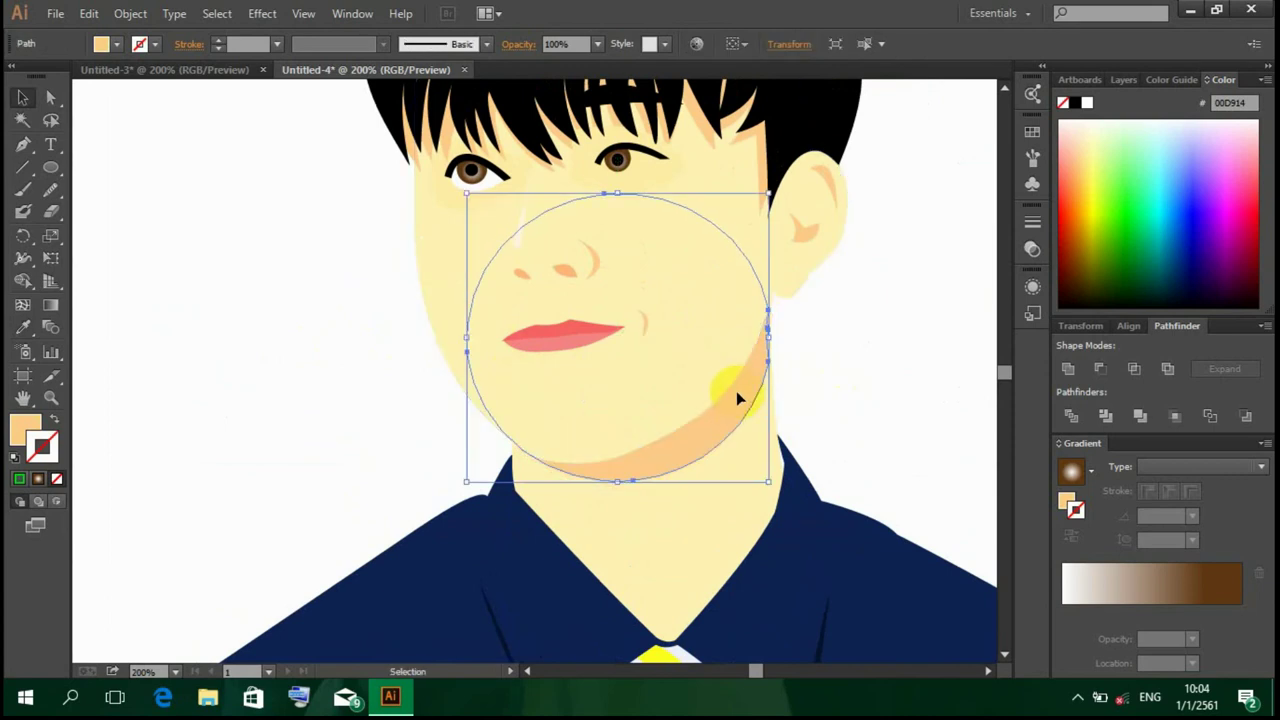
pyautogui.moveTo(737, 392); pyautogui.dragTo(737, 364)
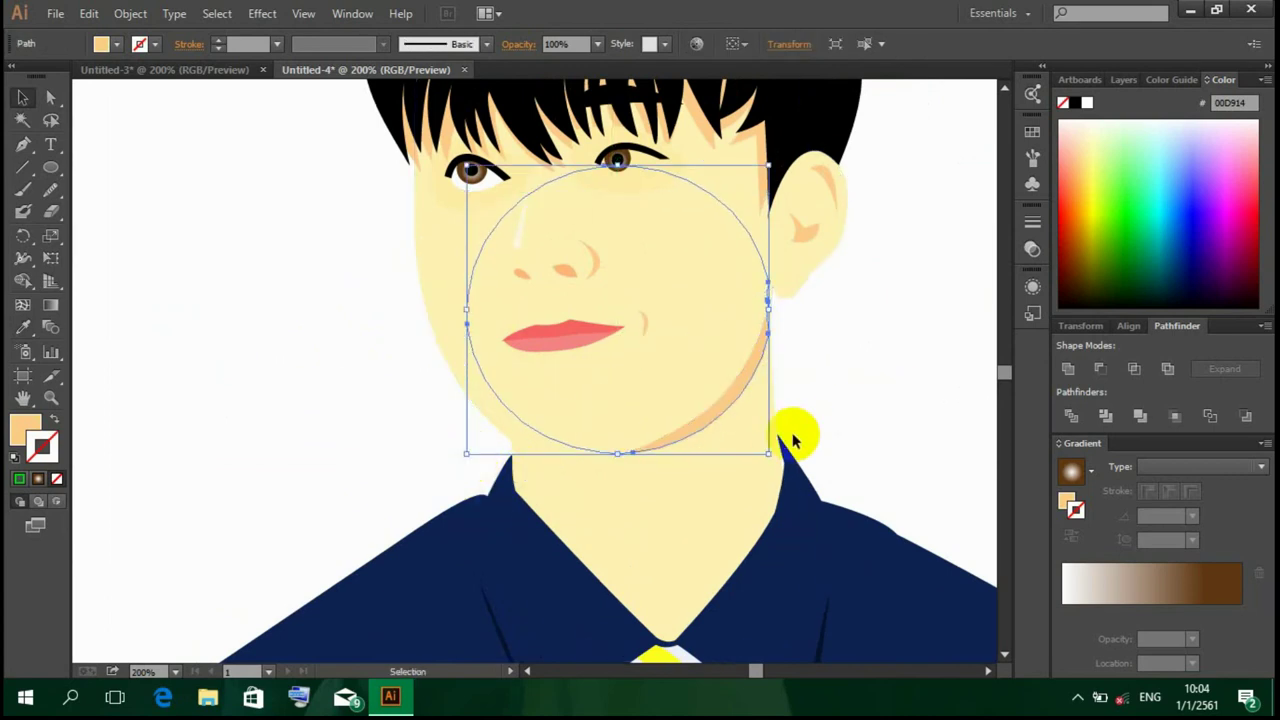
pyautogui.moveTo(794, 434)
pyautogui.mouseDown()
pyautogui.moveTo(808, 428)
pyautogui.moveTo(686, 171)
pyautogui.moveTo(760, 380)
pyautogui.mouseUp()
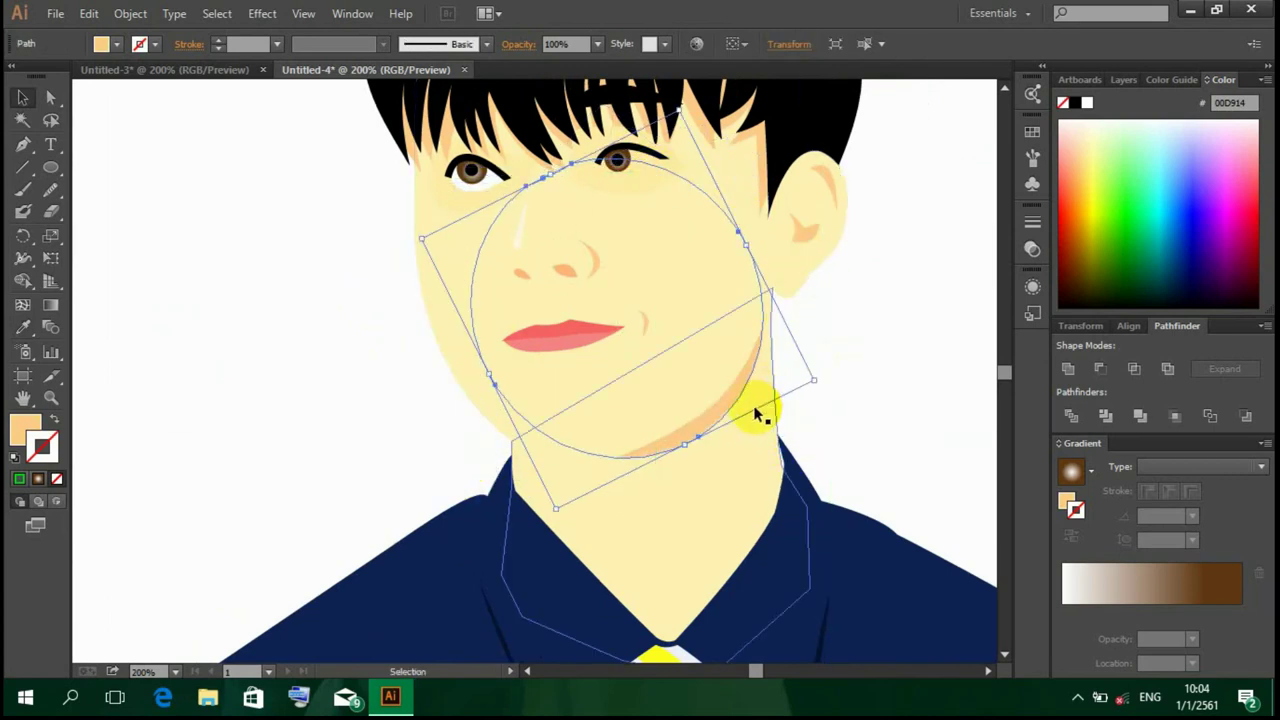
pyautogui.hotkey('ctrl', 'z')
pyautogui.hotkey('ctrl', 'z')
pyautogui.hotkey('ctrl', 'z')
pyautogui.hotkey('ctrl', 'shift', 'z')
pyautogui.hotkey('ctrl', 'shift', 'z')
pyautogui.hotkey('ctrl', 'shift', 'z')
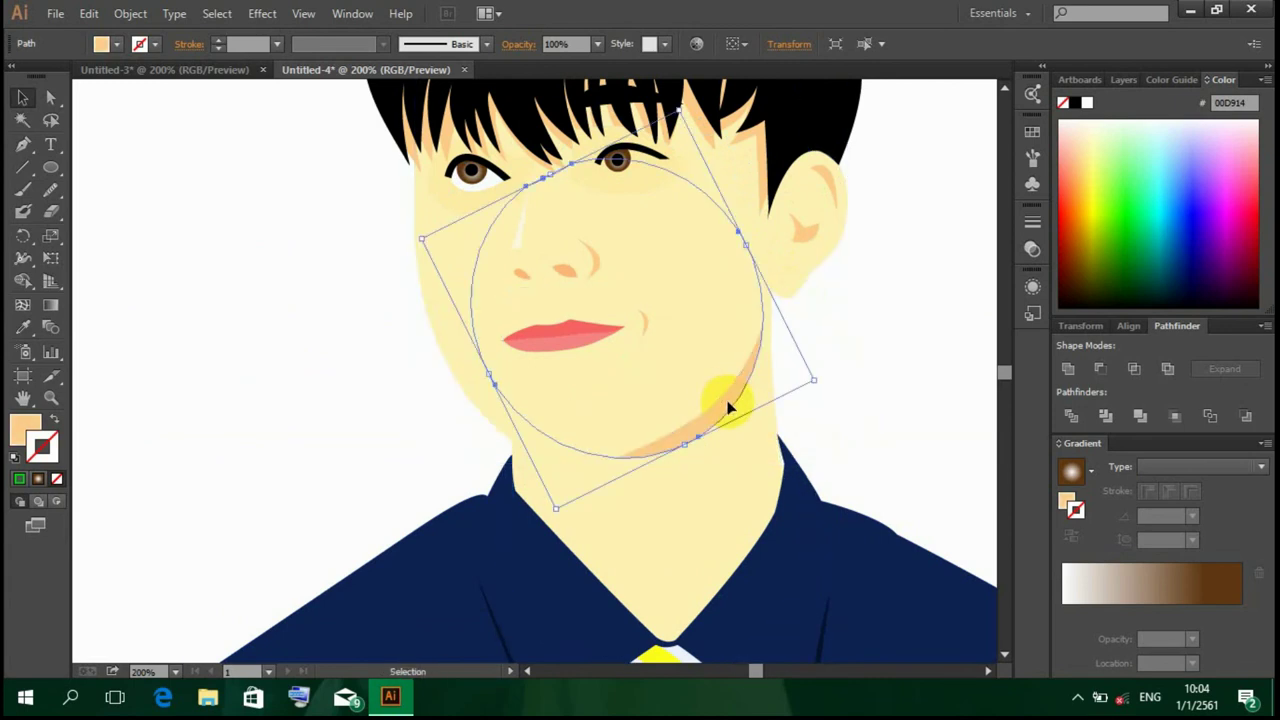
pyautogui.moveTo(729, 406); pyautogui.dragTo(724, 428)
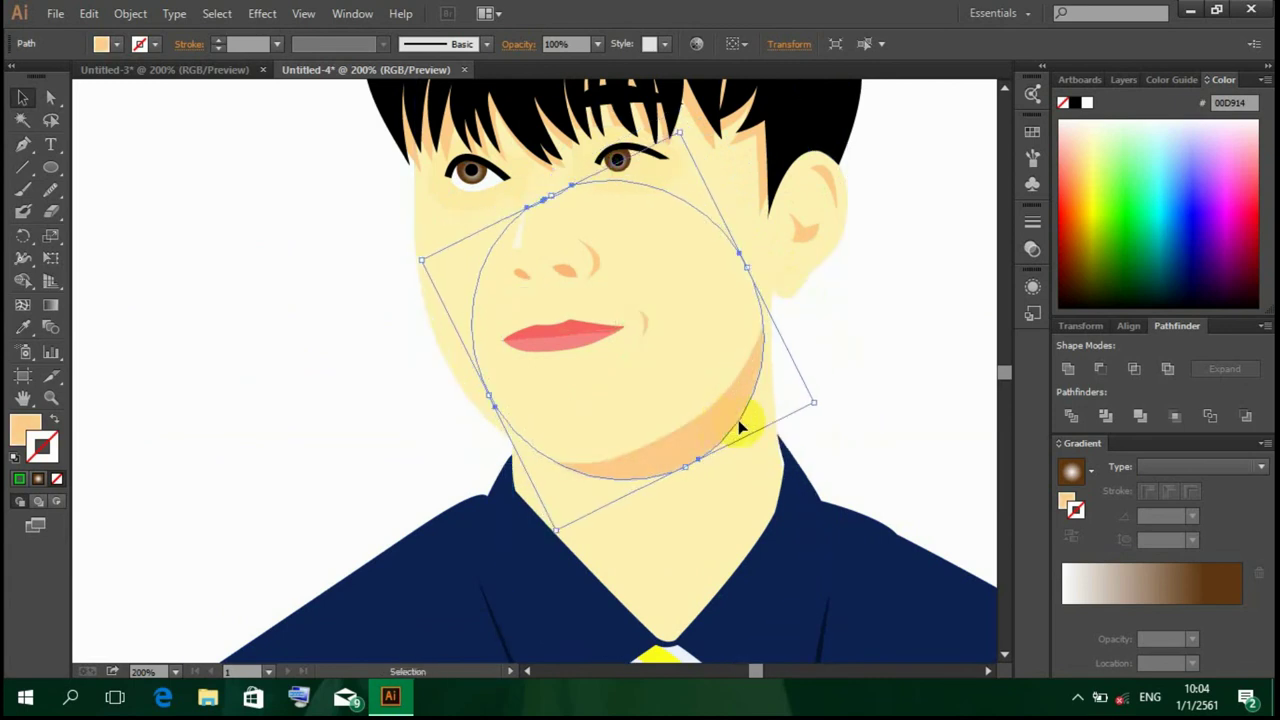
pyautogui.click(837, 400)
# Step: Zoom in on the face and inspect the shading ellipse around the right eye
pyautogui.hotkey('ctrl', '-')
pyautogui.hotkey('ctrl', '-')
pyautogui.hotkey('ctrl', '+')
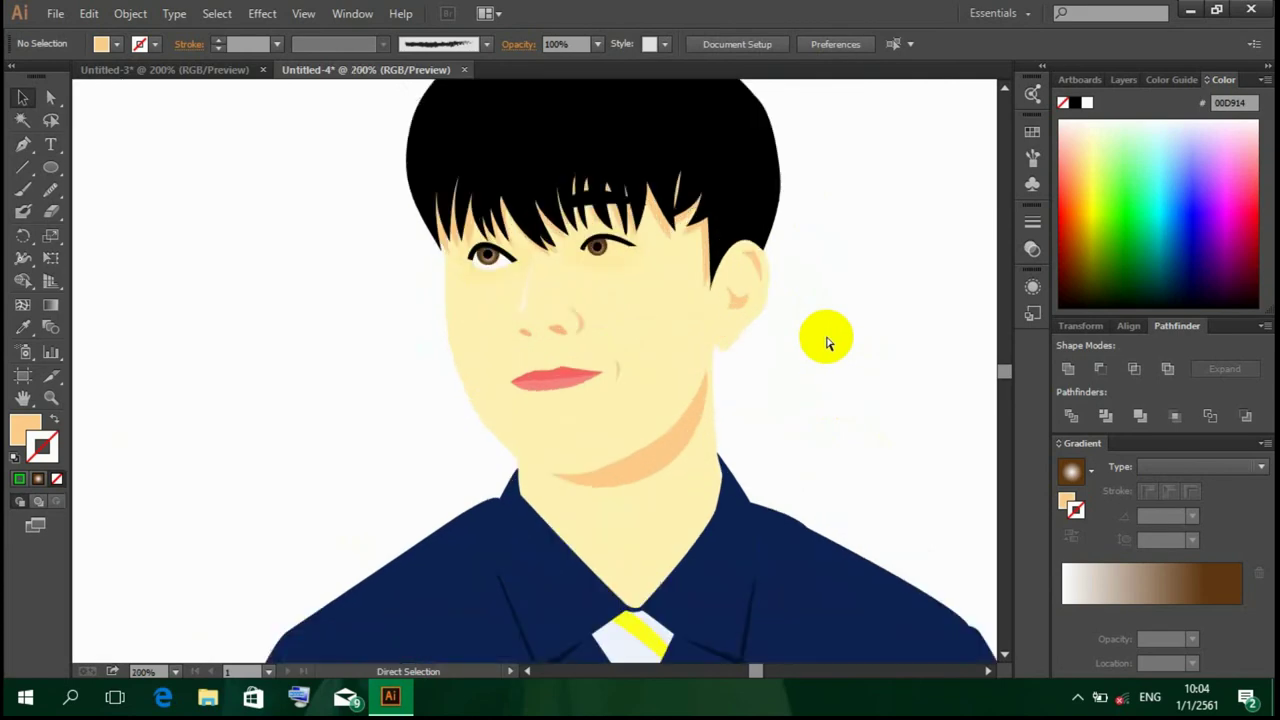
pyautogui.hotkey('ctrl', '+')
pyautogui.hotkey('ctrl', '+')
pyautogui.click(687, 180)
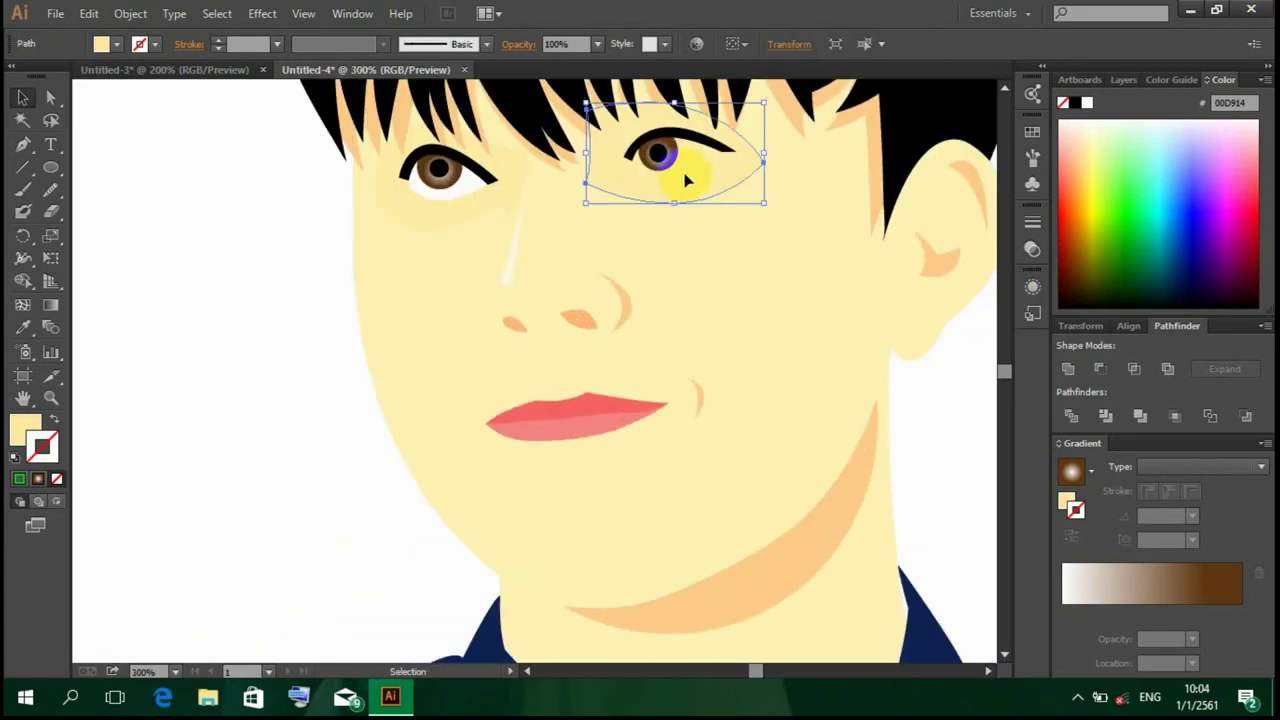
pyautogui.click(968, 468)
pyautogui.scroll(3, 960, 455)
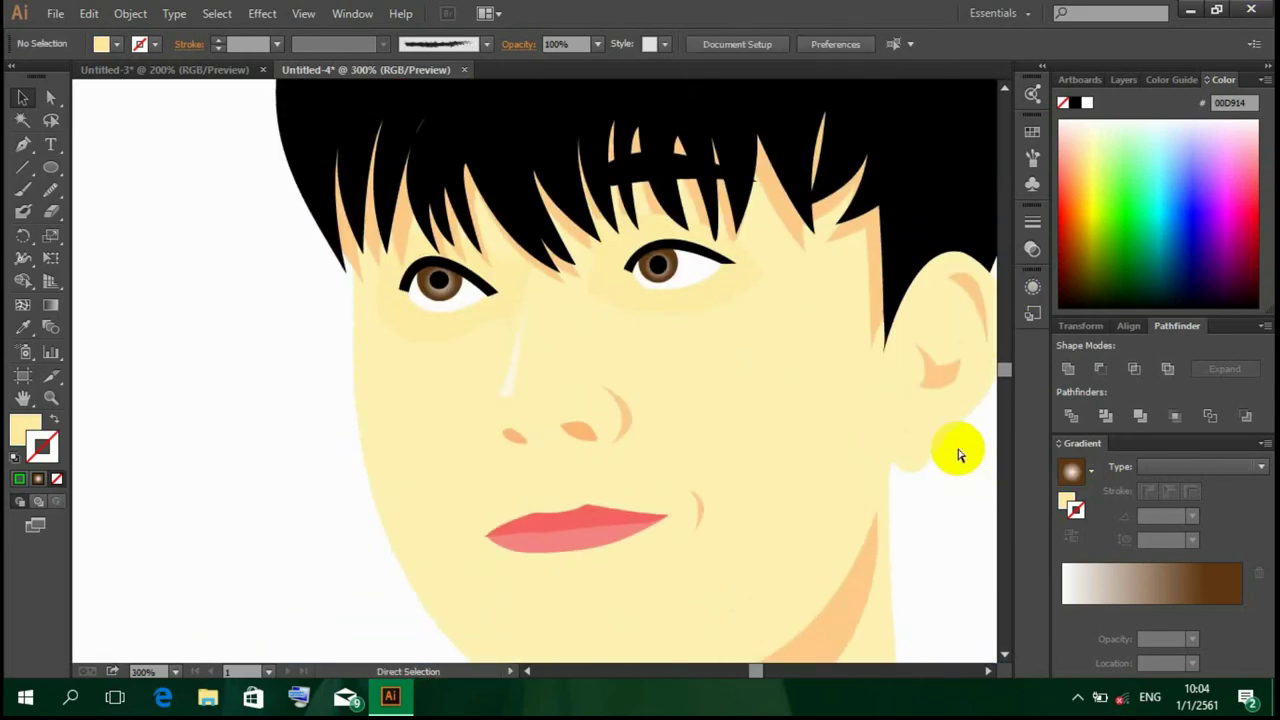
pyautogui.scroll(2, 349, 493)
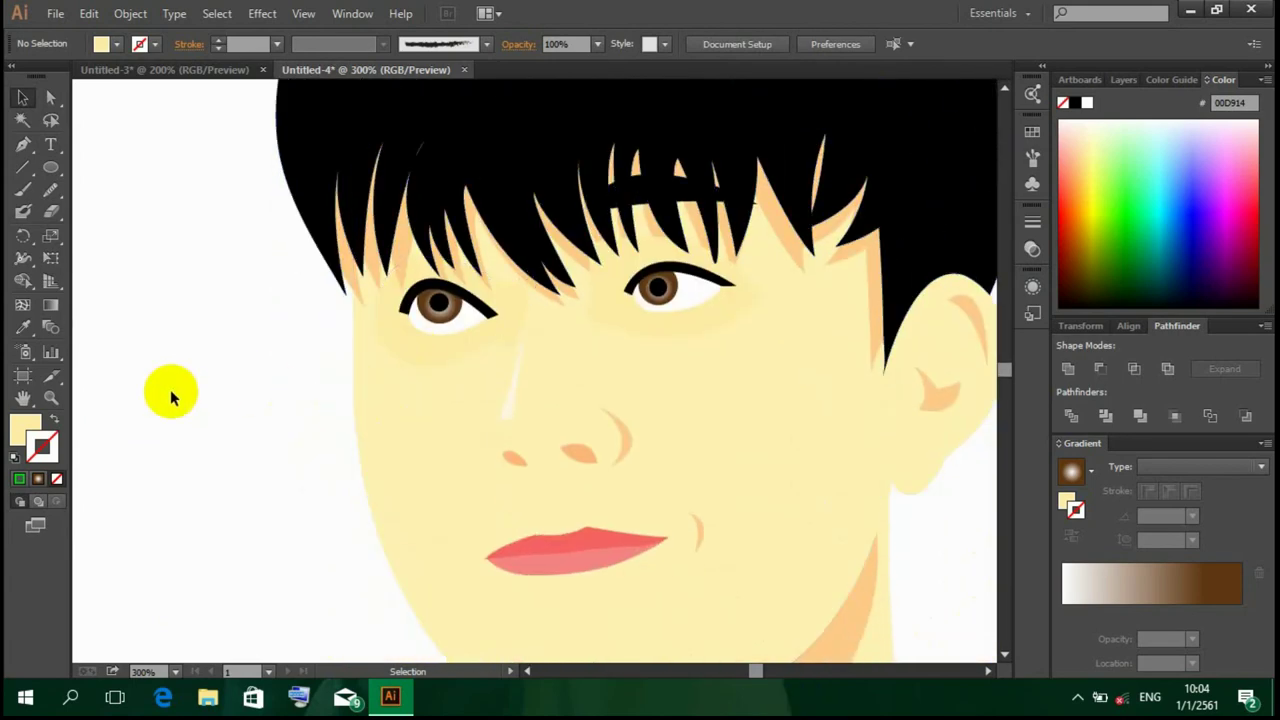
# Step: Draw a thin inner-lip highlight path along the parting line of the lips
pyautogui.click(22, 144)
pyautogui.scroll(3, 850, 622)
pyautogui.click(1165, 243)
pyautogui.scroll(-2, 683, 485)
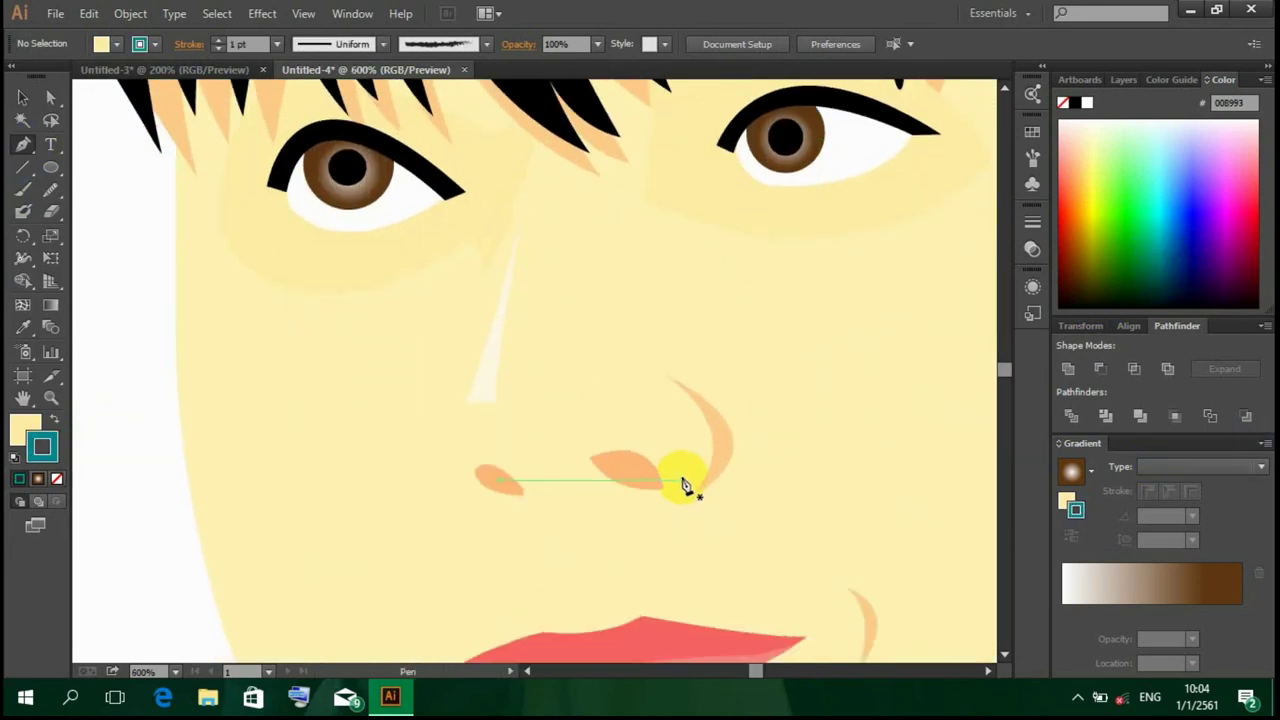
pyautogui.scroll(-3, 683, 485)
pyautogui.click(468, 460)
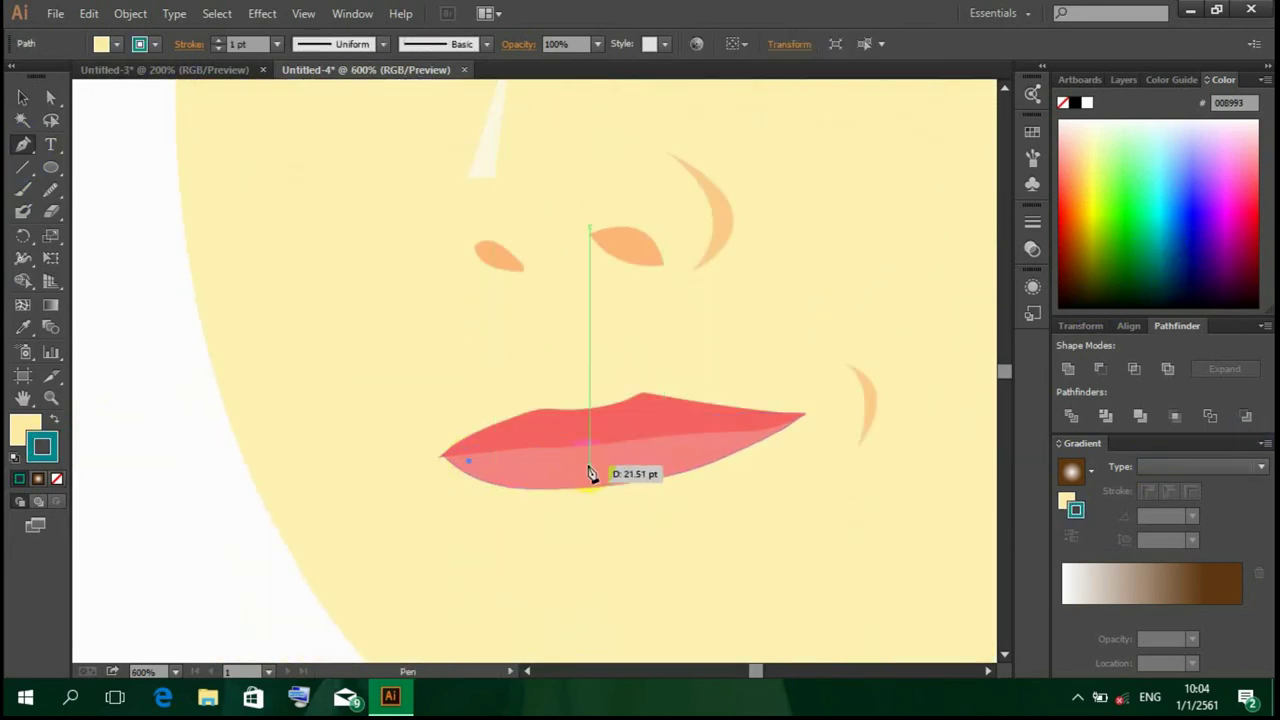
pyautogui.click(640, 459)
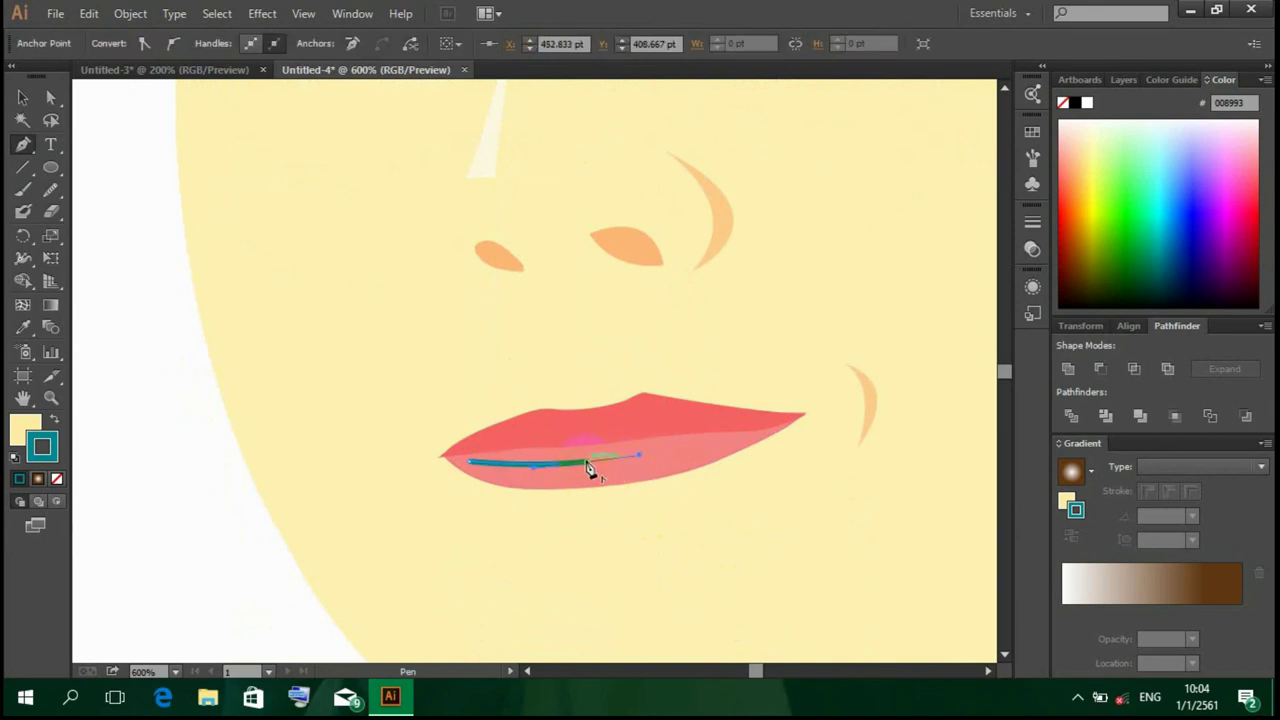
pyautogui.moveTo(464, 476); pyautogui.dragTo(438, 459)
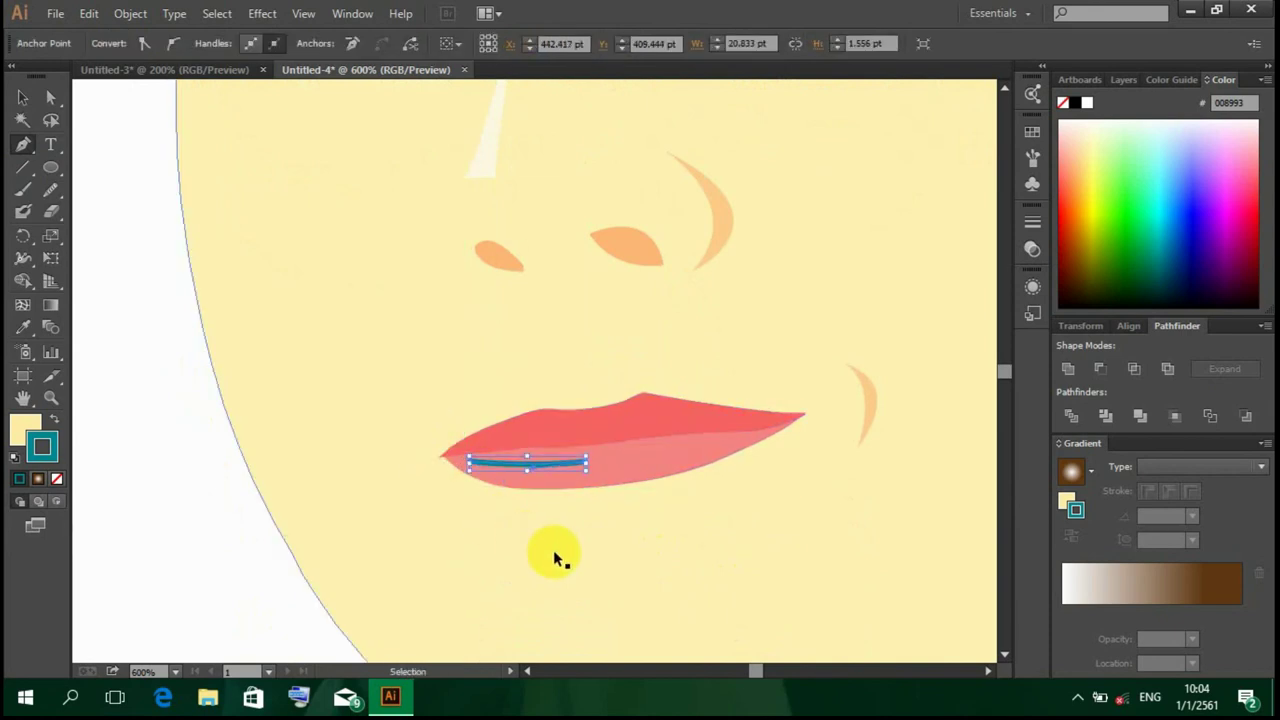
pyautogui.moveTo(591, 474); pyautogui.dragTo(467, 476)
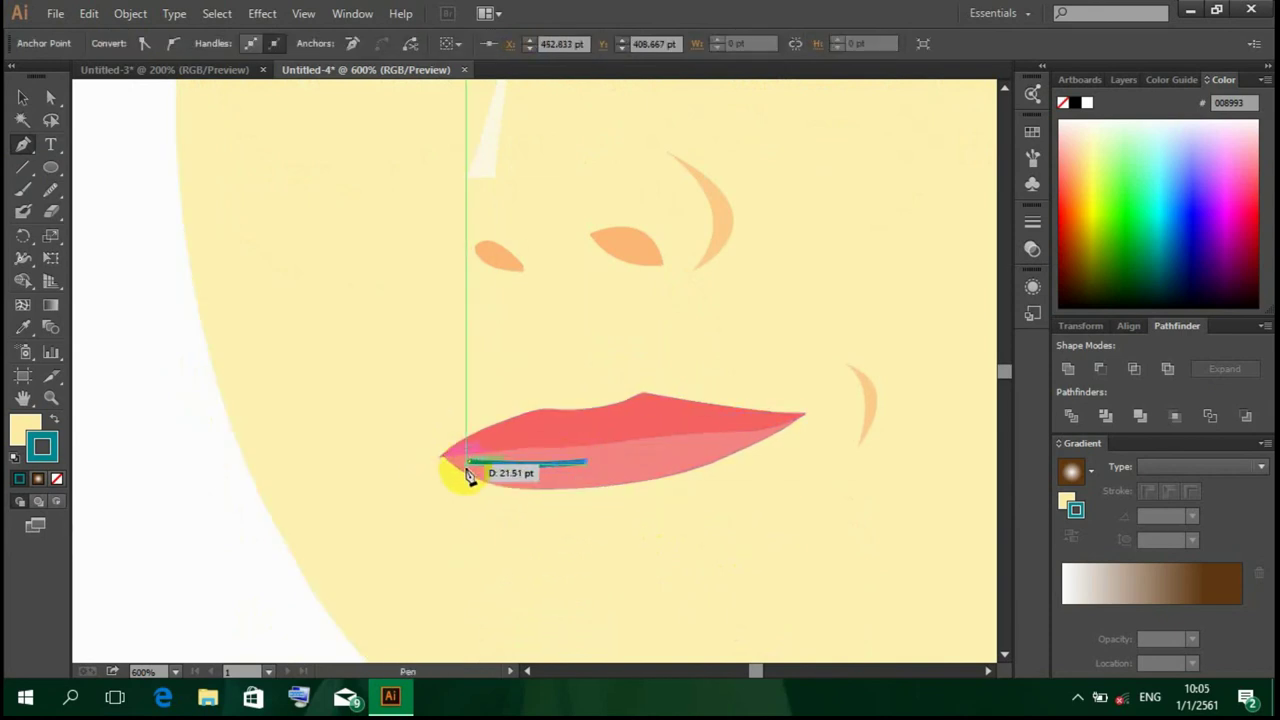
pyautogui.keyDown('ctrl'); pyautogui.click(418, 428); pyautogui.keyUp('ctrl')
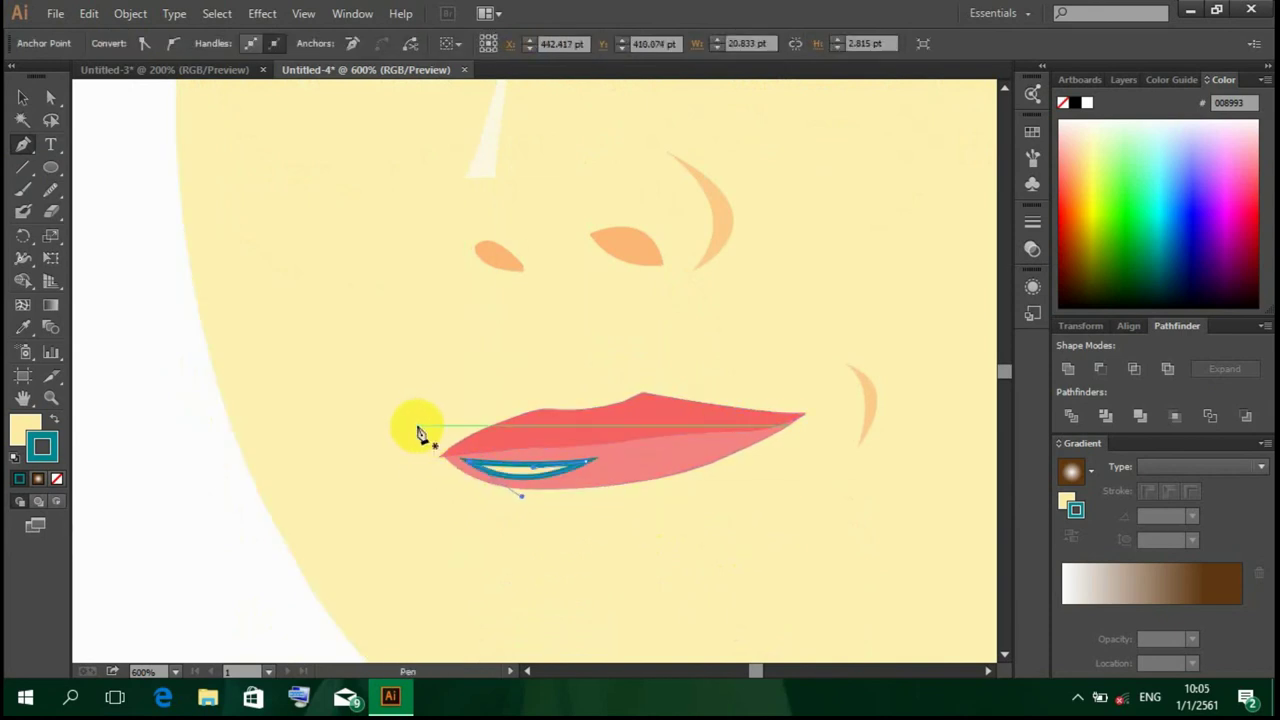
pyautogui.keyDown('ctrl'); pyautogui.click(553, 532); pyautogui.keyUp('ctrl')
# Step: Select the face, zoom out to view the whole head, and clear the selection
pyautogui.press('v')
pyautogui.click(569, 572)
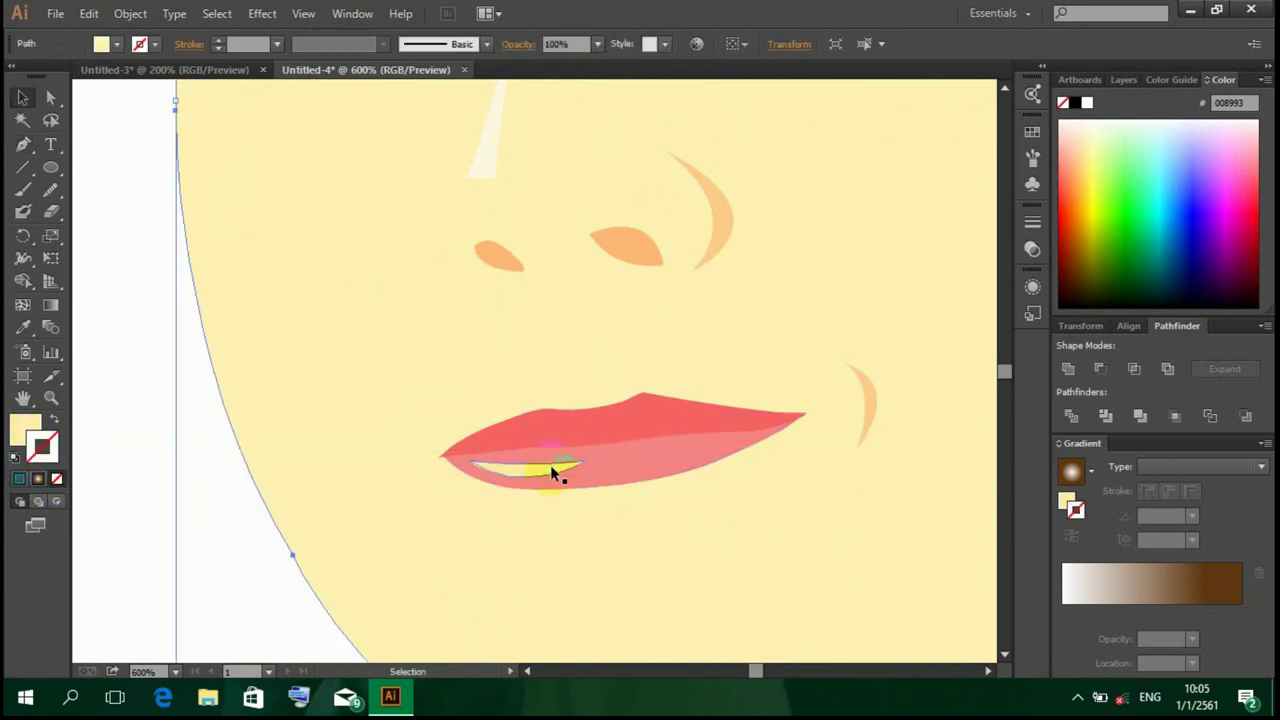
pyautogui.click(586, 477)
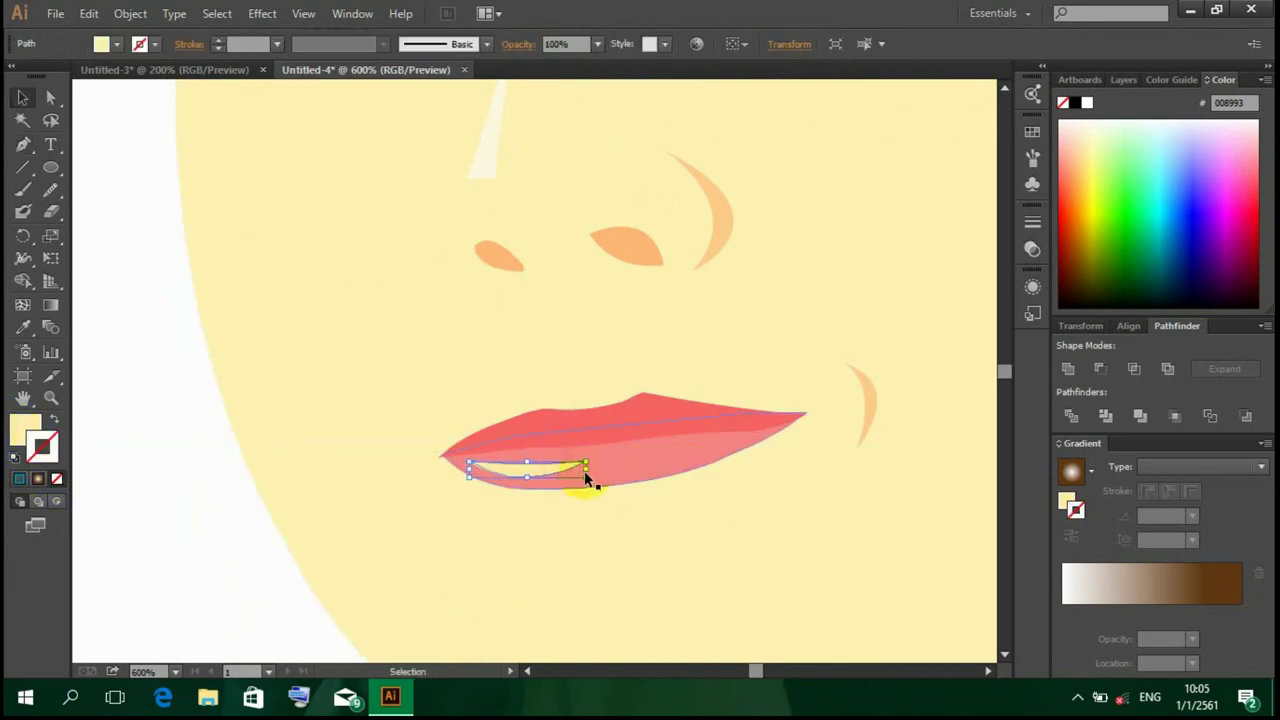
pyautogui.click(541, 503)
pyautogui.hotkey('ctrl', '-')
pyautogui.hotkey('ctrl', '-')
pyautogui.hotkey('ctrl', '-')
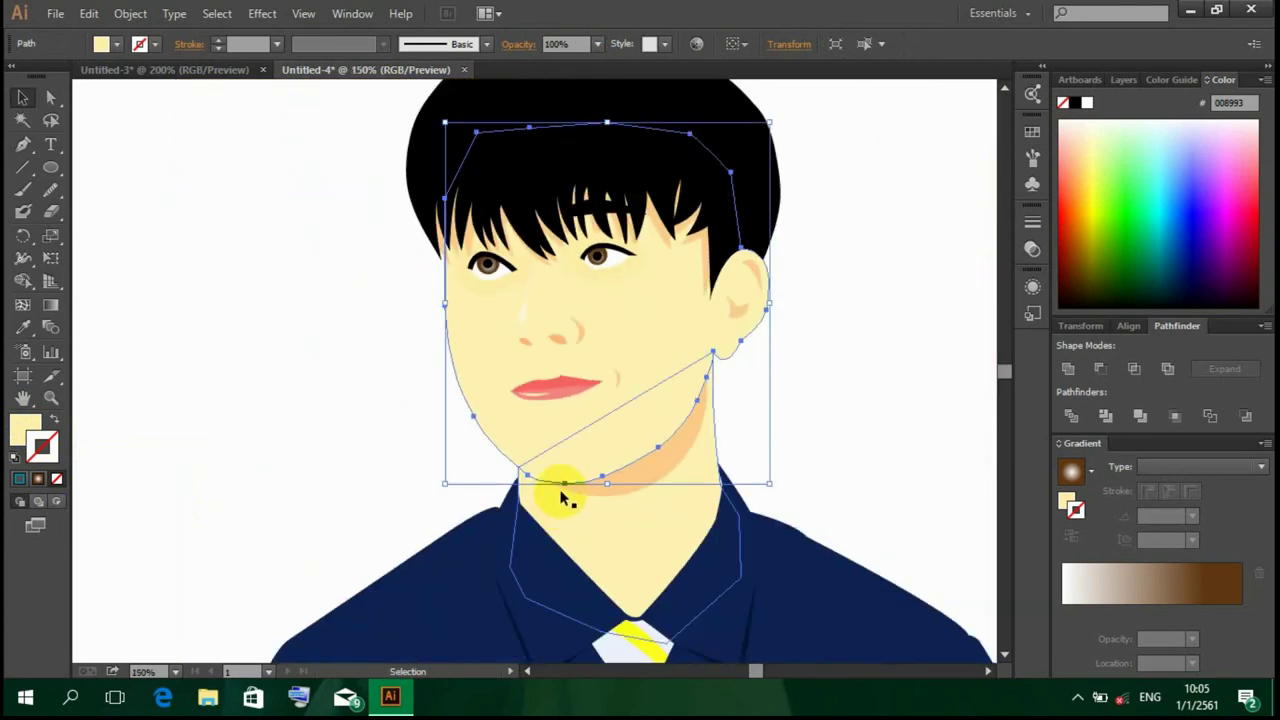
pyautogui.click(932, 380)
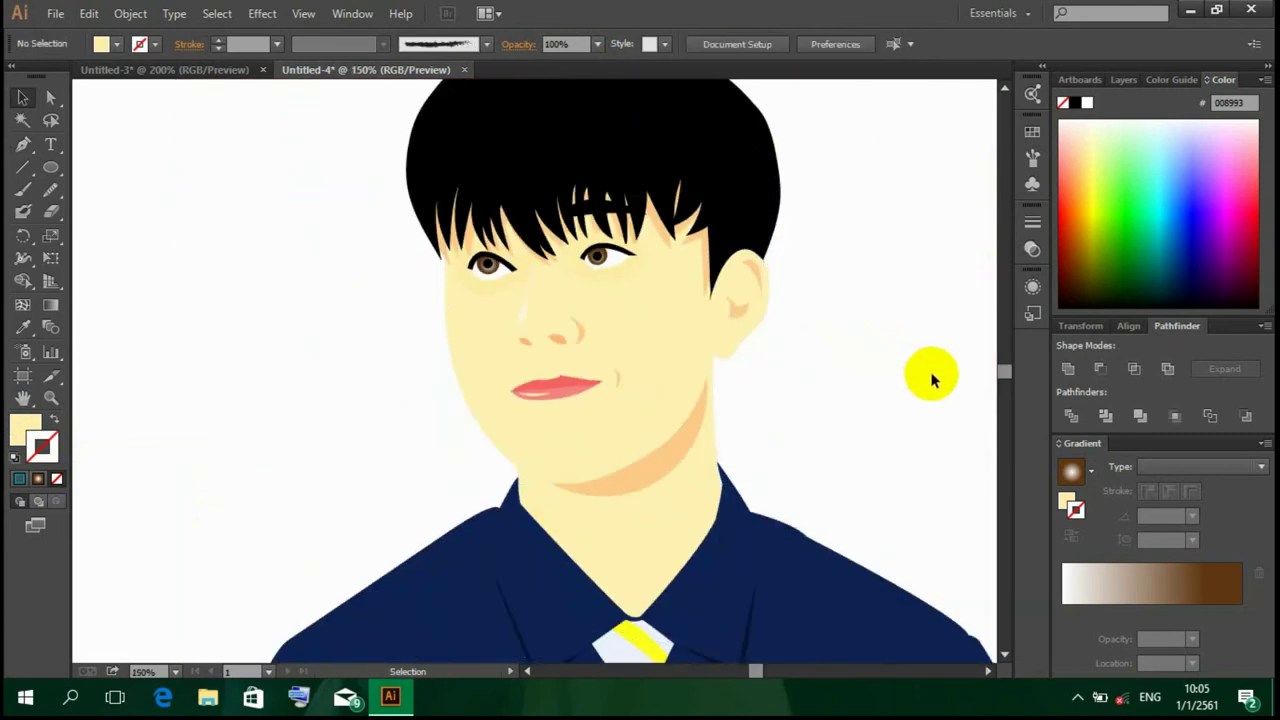
# Step: Zoom toward the lips and give the lip shape the face's skin-coloured fill
pyautogui.hotkey('ctrl', '+')
pyautogui.hotkey('ctrl', '+')
pyautogui.click(558, 402)
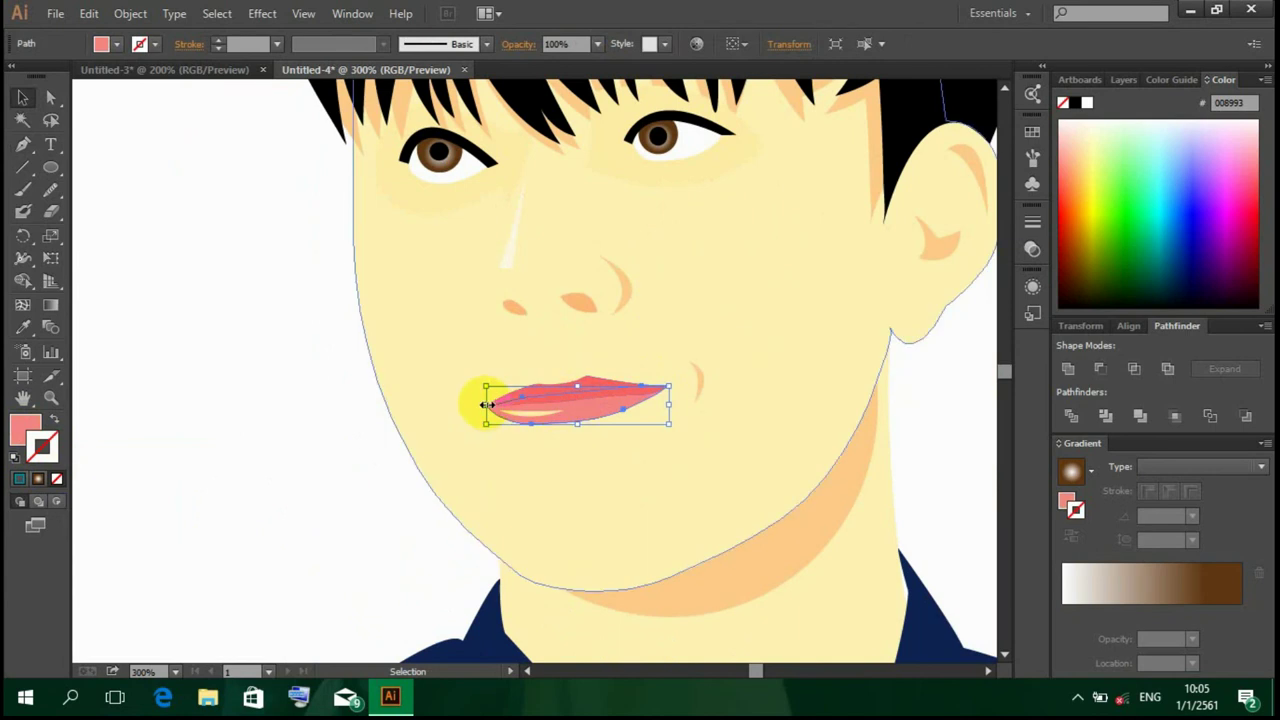
pyautogui.click(531, 486)
pyautogui.scroll(-1, 531, 486)
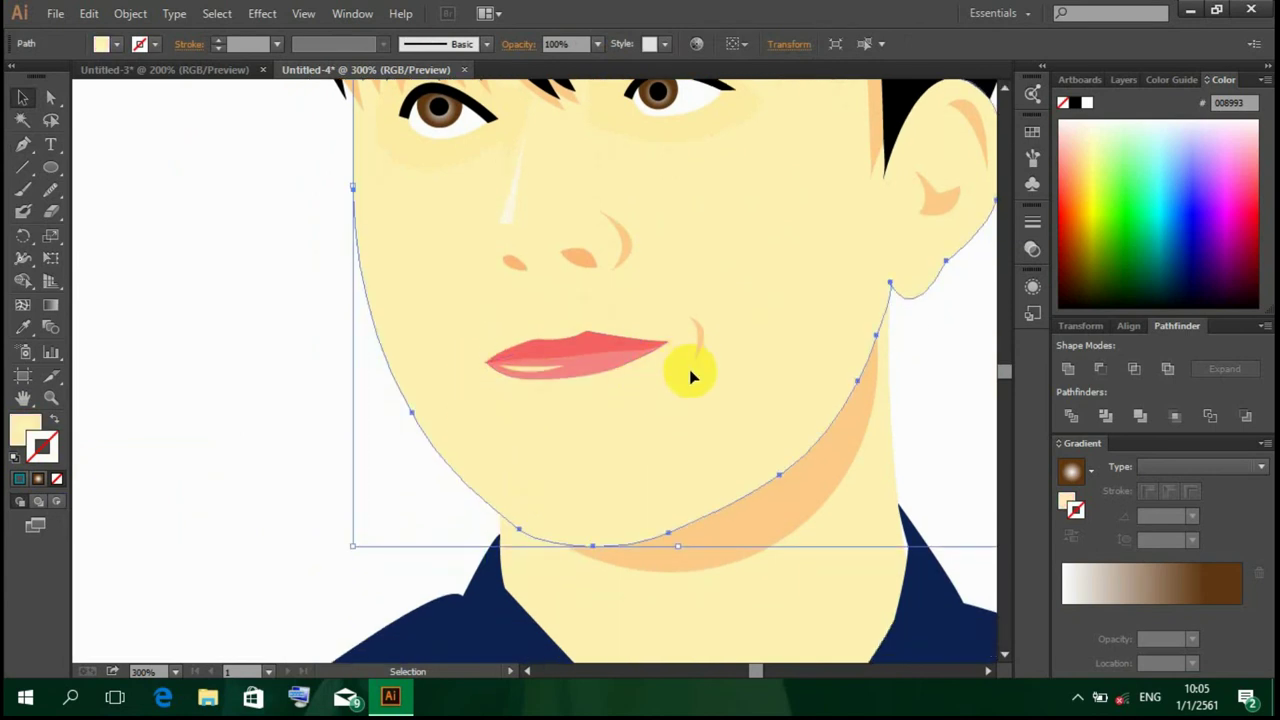
pyautogui.scroll(1, 803, 331)
# Step: Draw a curved Pen path just beneath the lower lip
pyautogui.hotkey('ctrl', '+')
pyautogui.press('p')
pyautogui.scroll(-2, 700, 420)
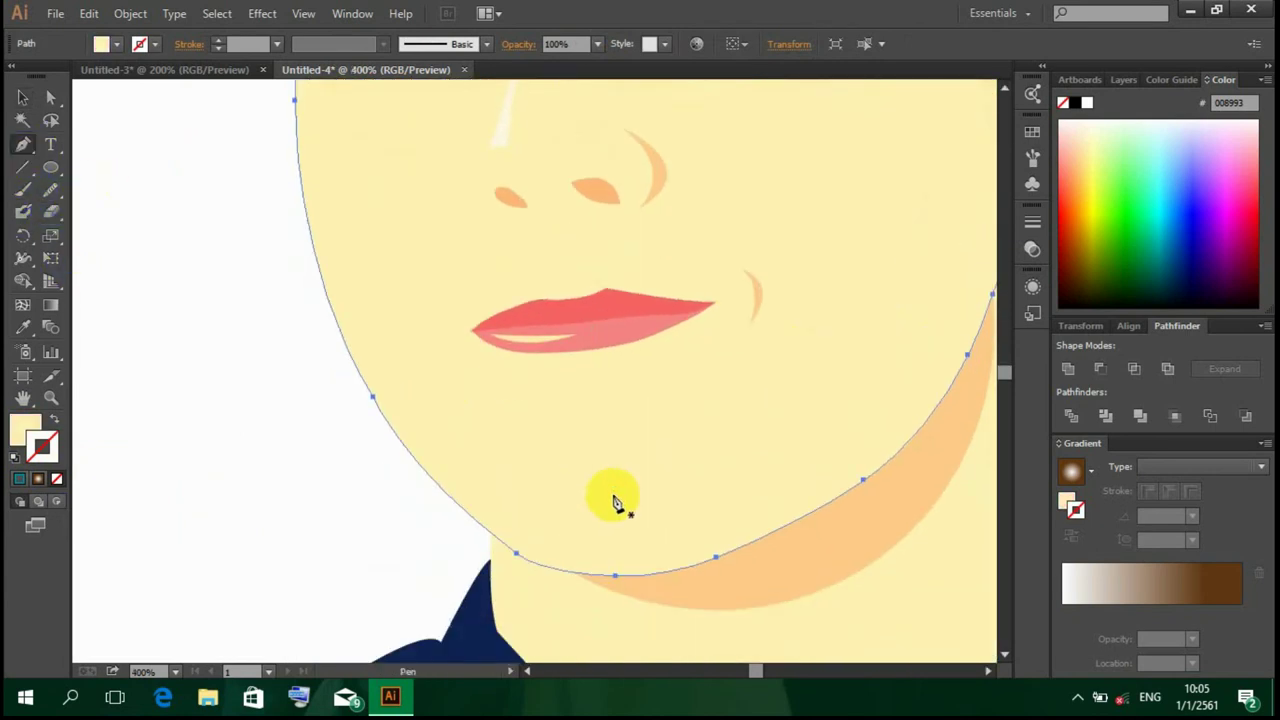
pyautogui.click(526, 373)
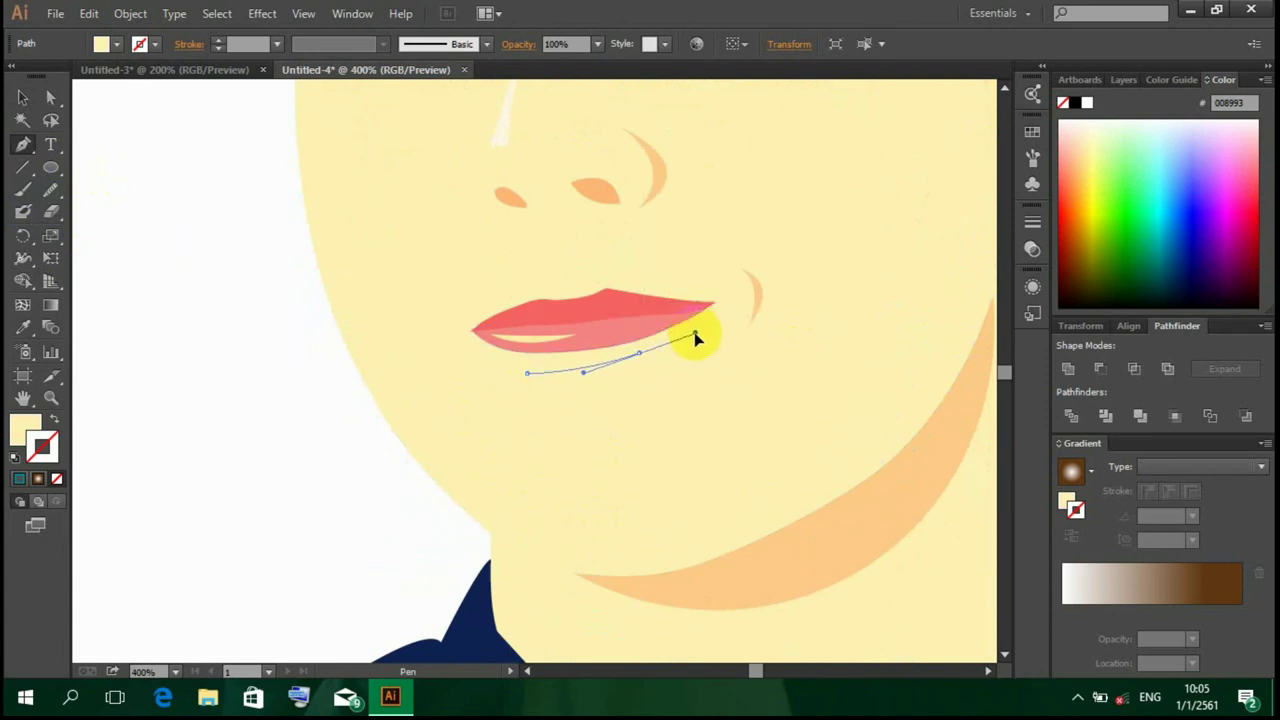
pyautogui.moveTo(697, 340)
pyautogui.mouseDown()
pyautogui.moveTo(518, 373)
pyautogui.moveTo(660, 370)
pyautogui.mouseUp()
pyautogui.hotkey('ctrl', 'z')
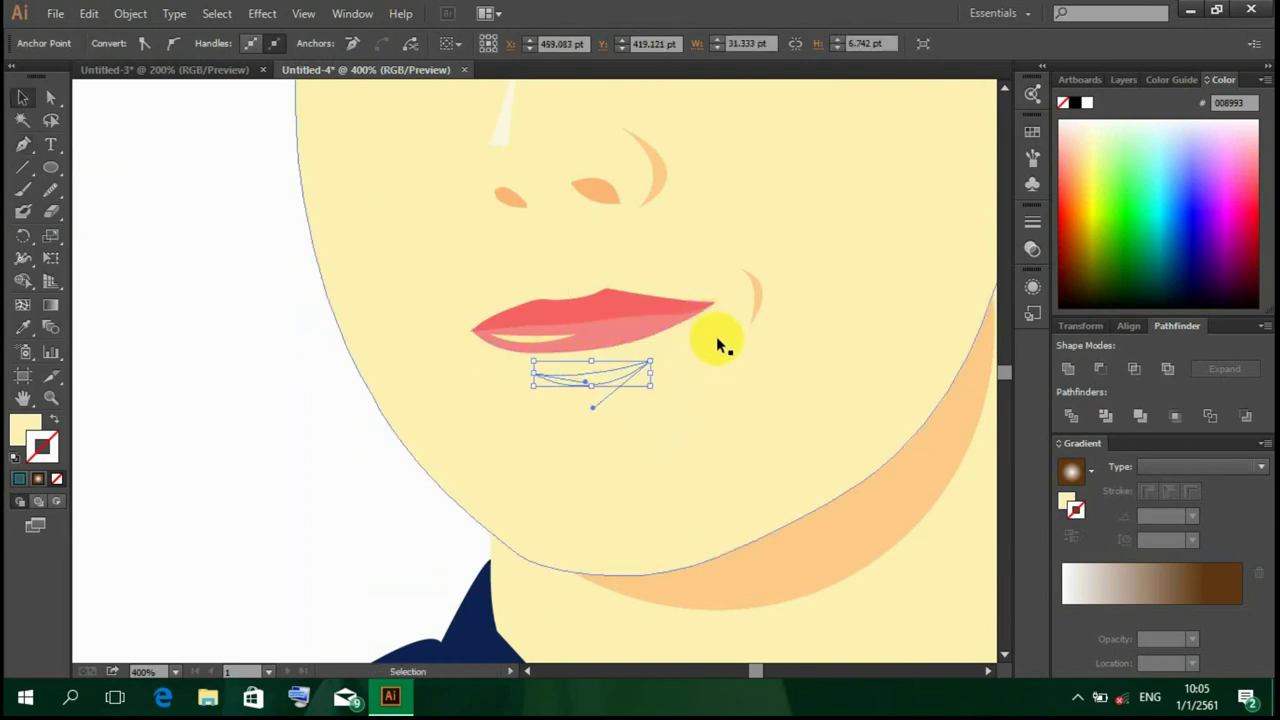
# Step: Colour the under-lip curve with the cheek shading's peach and zoom out to the face
pyautogui.press('i')
pyautogui.click(752, 298)
pyautogui.press('v')
pyautogui.click(746, 417)
pyautogui.hotkey('ctrl', '-')
pyautogui.hotkey('ctrl', '-')
pyautogui.hotkey('ctrl', '-')
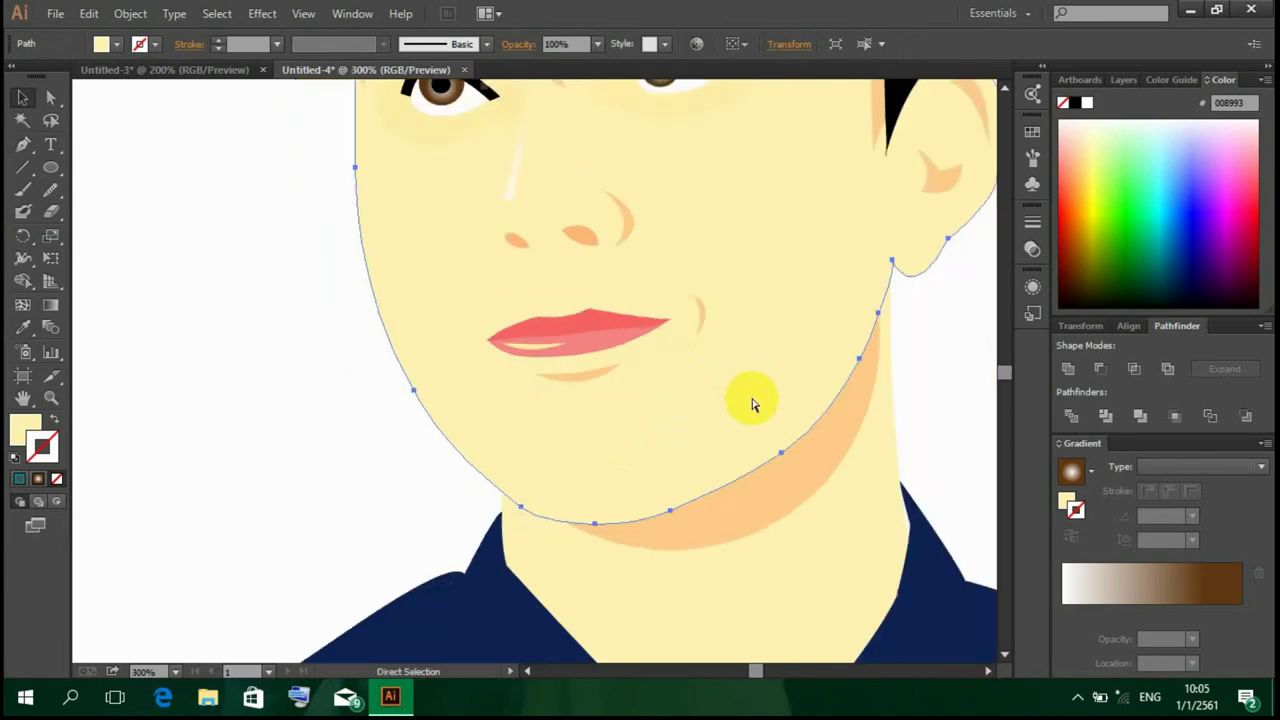
pyautogui.click(793, 372)
pyautogui.scroll(1, 793, 372)
# Step: Fill the skin shape around the right eye with a pale yellow that blends into the face
pyautogui.click(637, 262)
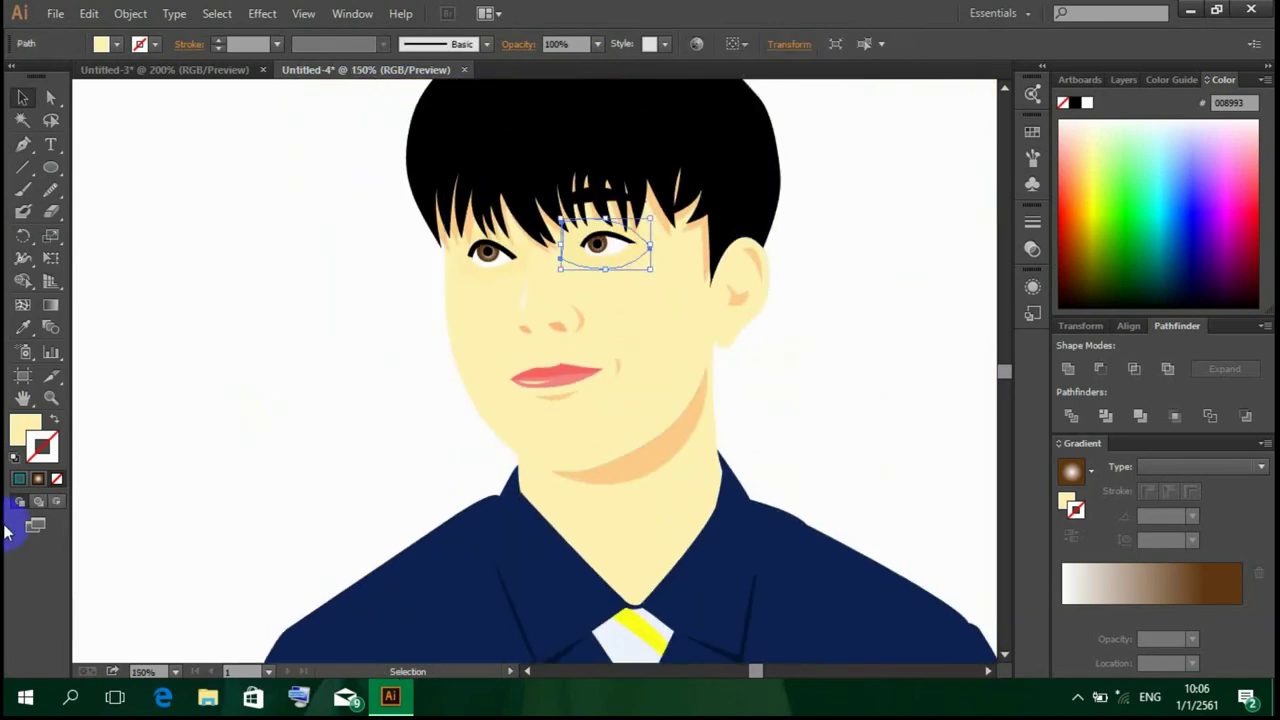
pyautogui.doubleClick(26, 428)
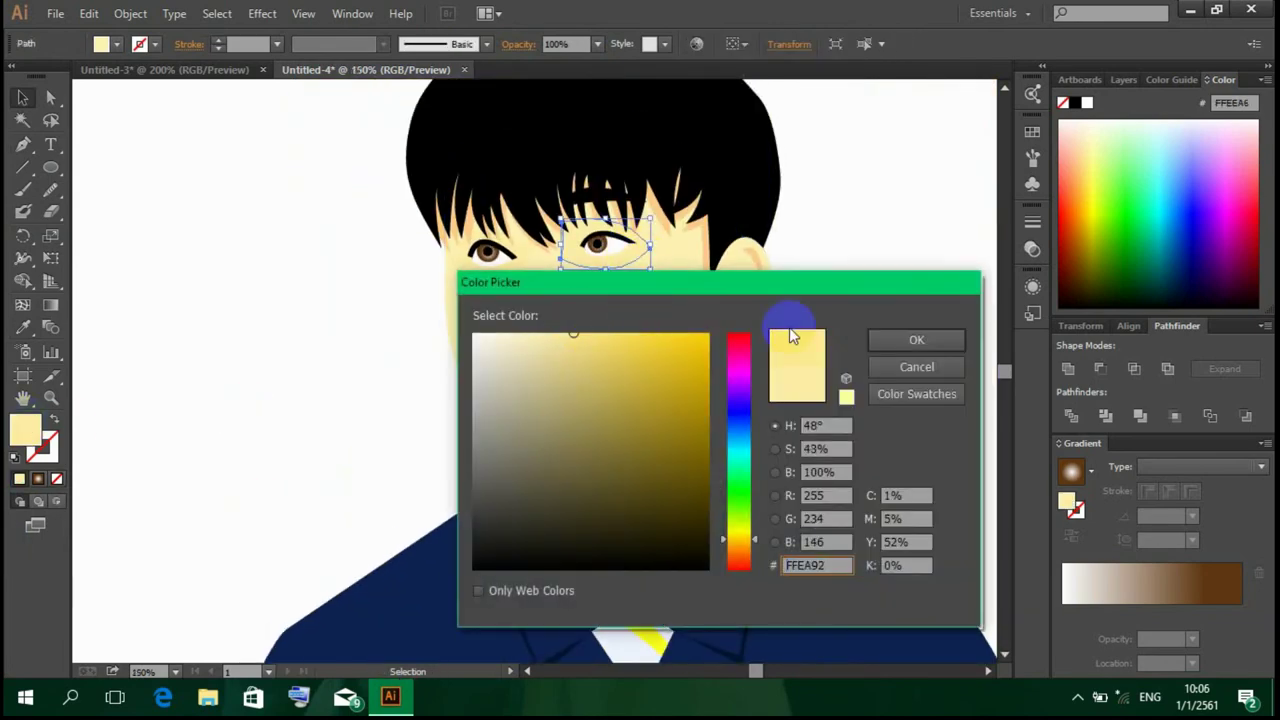
pyautogui.click(911, 340)
# Step: Zoom out and scroll the canvas to bring the tie into view
pyautogui.scroll(-1, 911, 337)
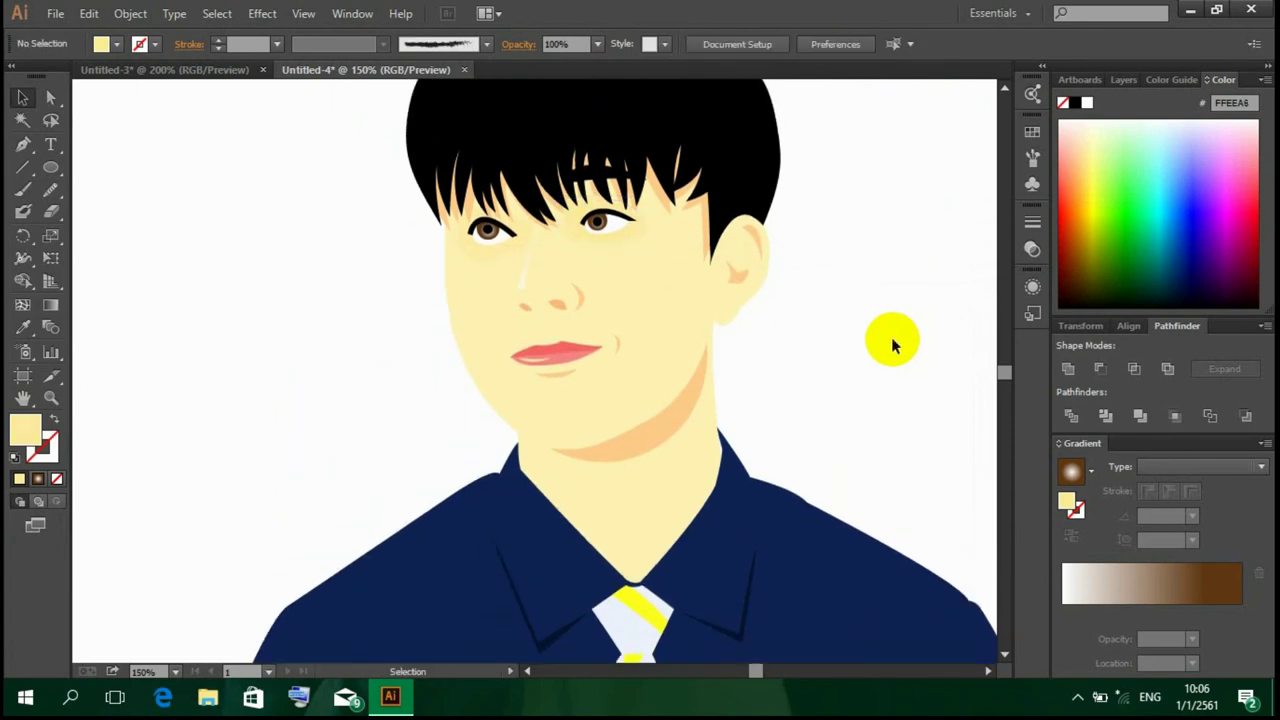
pyautogui.scroll(-3, 785, 264)
pyautogui.scroll(3, 785, 264)
pyautogui.press('a')
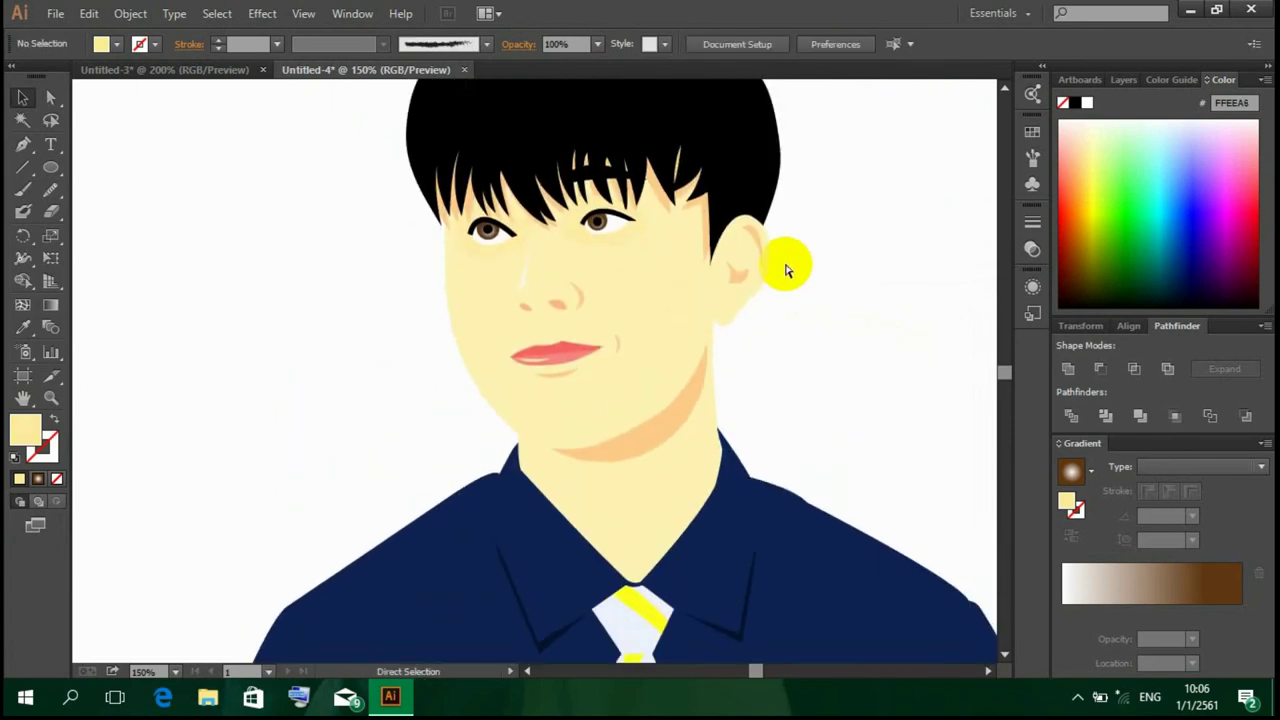
pyautogui.hotkey('ctrl', '-')
pyautogui.click(986, 671)
pyautogui.scroll(-1, 735, 425)
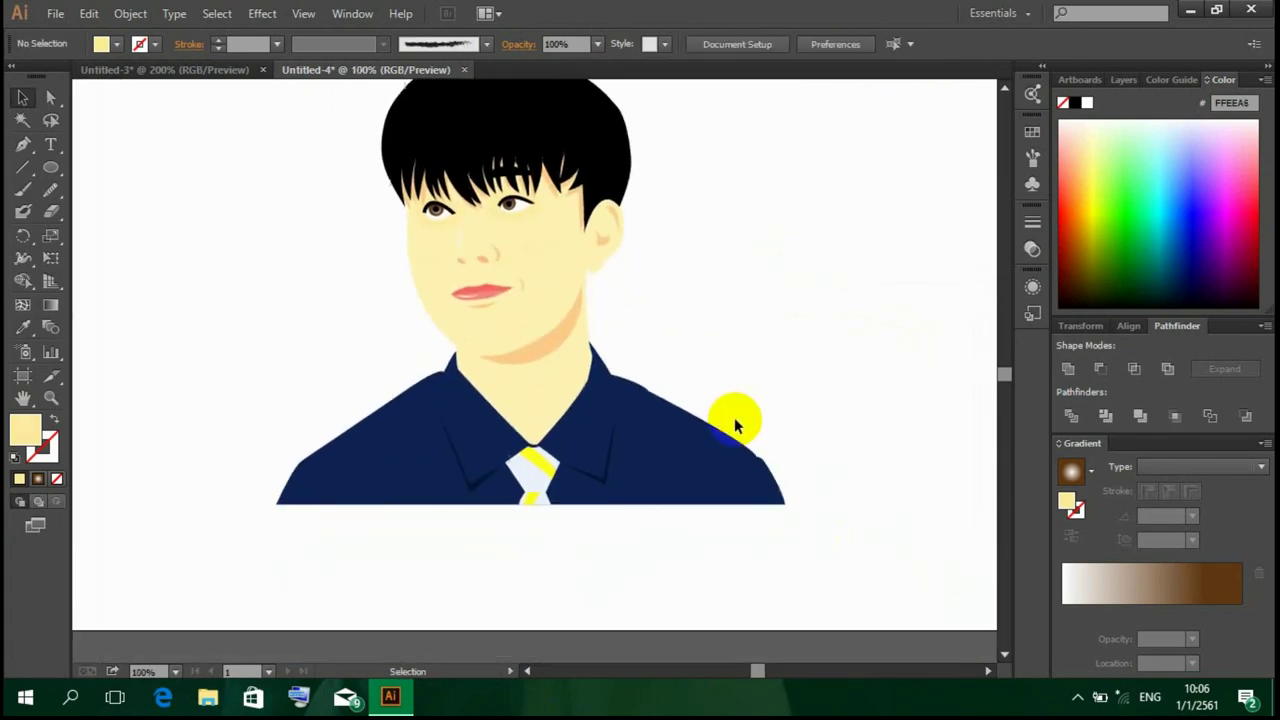
pyautogui.scroll(1, 714, 409)
pyautogui.scroll(1, 691, 391)
# Step: Paste a copy of the tie and shift it slightly down and right over the tie
pyautogui.click(540, 449)
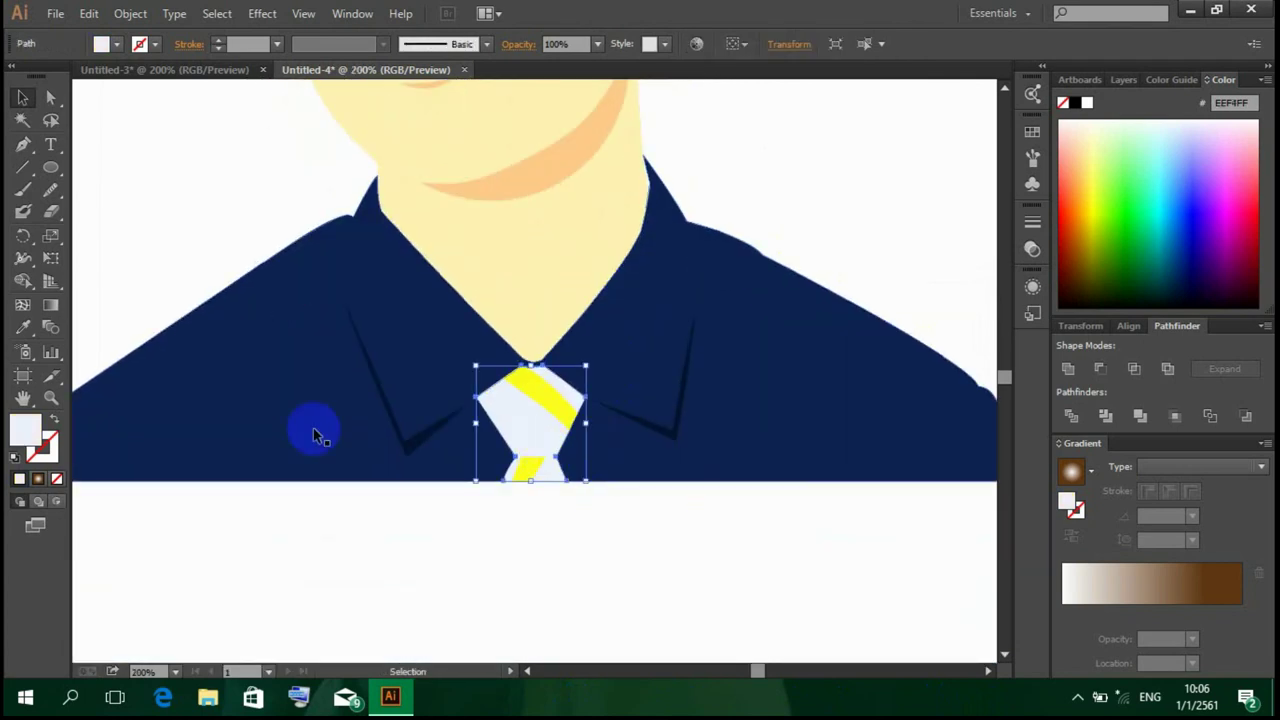
pyautogui.click(300, 420)
pyautogui.click(500, 400)
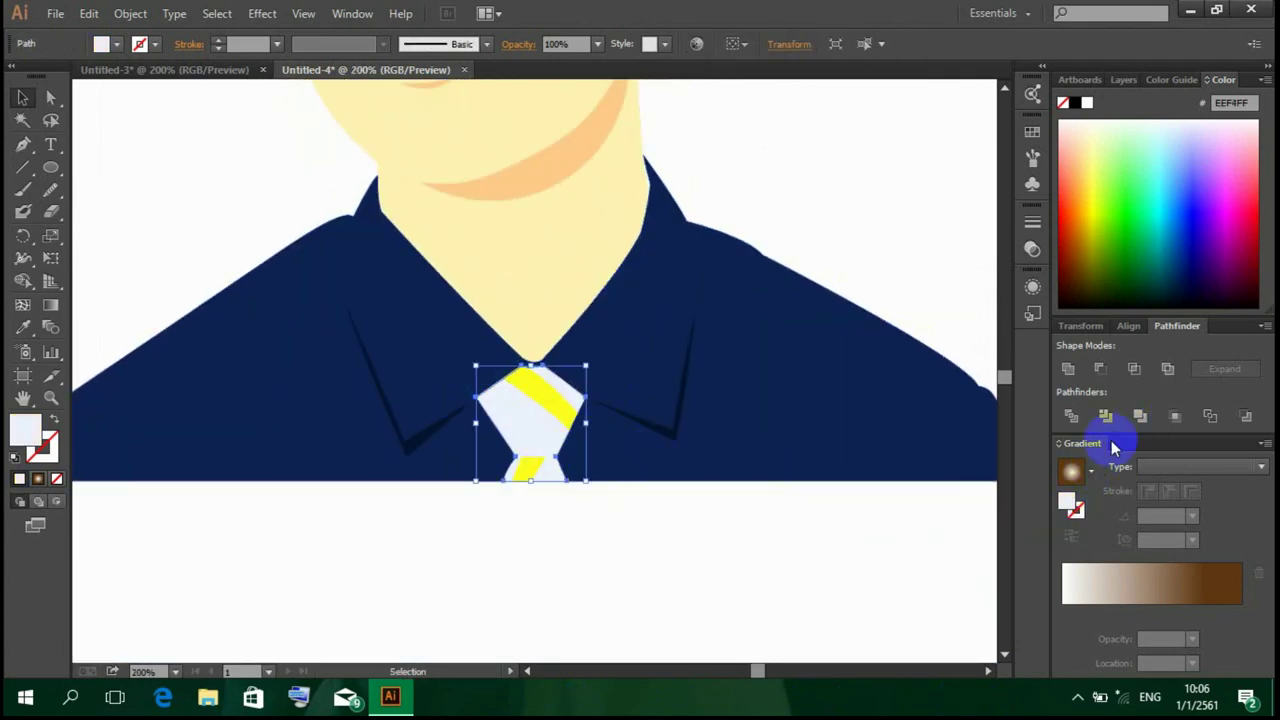
pyautogui.hotkey('ctrl', 'v')
pyautogui.moveTo(542, 370)
pyautogui.mouseDown()
pyautogui.moveTo(597, 432)
pyautogui.moveTo(571, 443)
pyautogui.mouseUp()
# Step: Give the tie copy a #000000 fill at 60% opacity
pyautogui.doubleClick(25, 430)
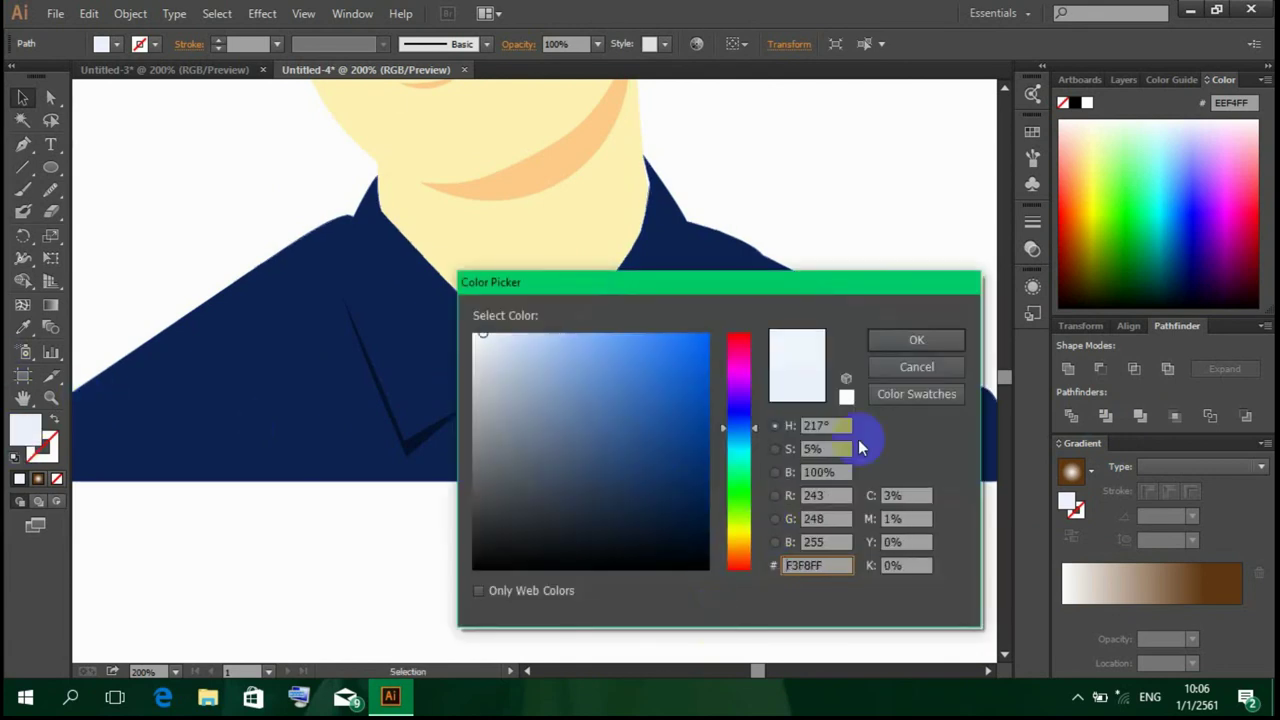
pyautogui.write('000000')
pyautogui.click(916, 339)
pyautogui.click(598, 44)
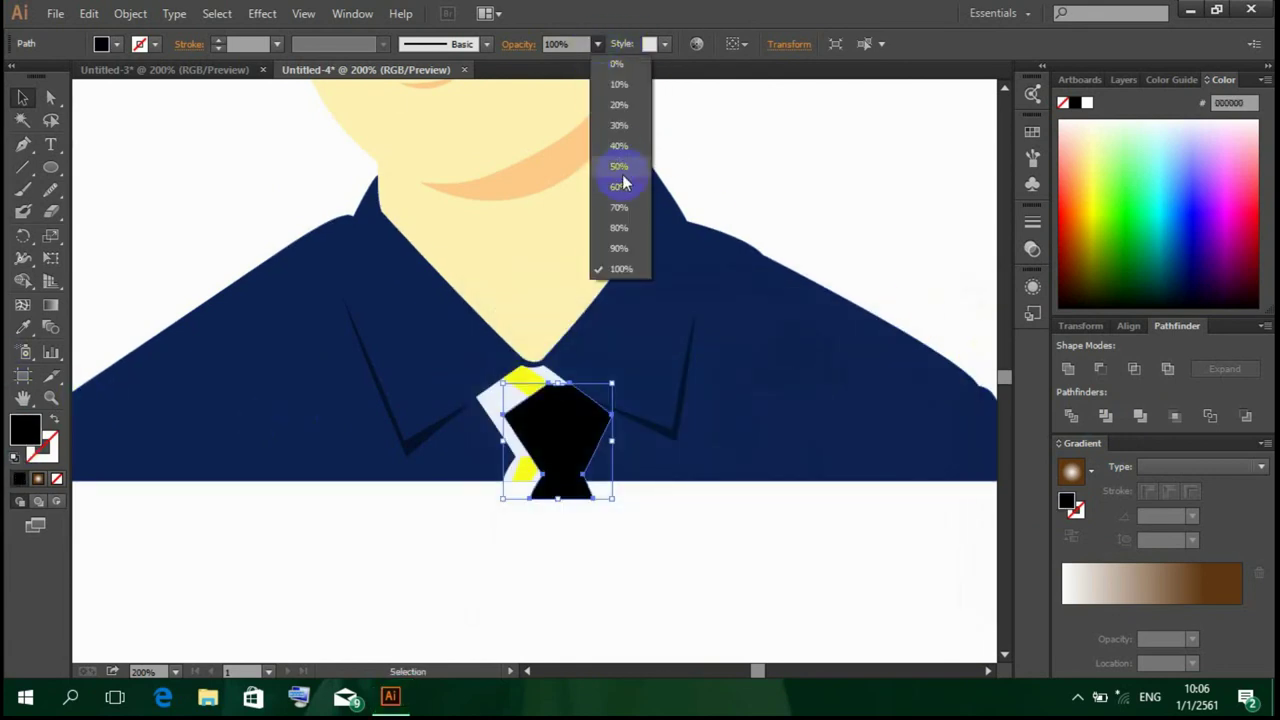
pyautogui.click(622, 183)
# Step: Cut the black copy with the Scissors tool, delete the extra part, and lay the strip along the tie's right edge
pyautogui.press('c')
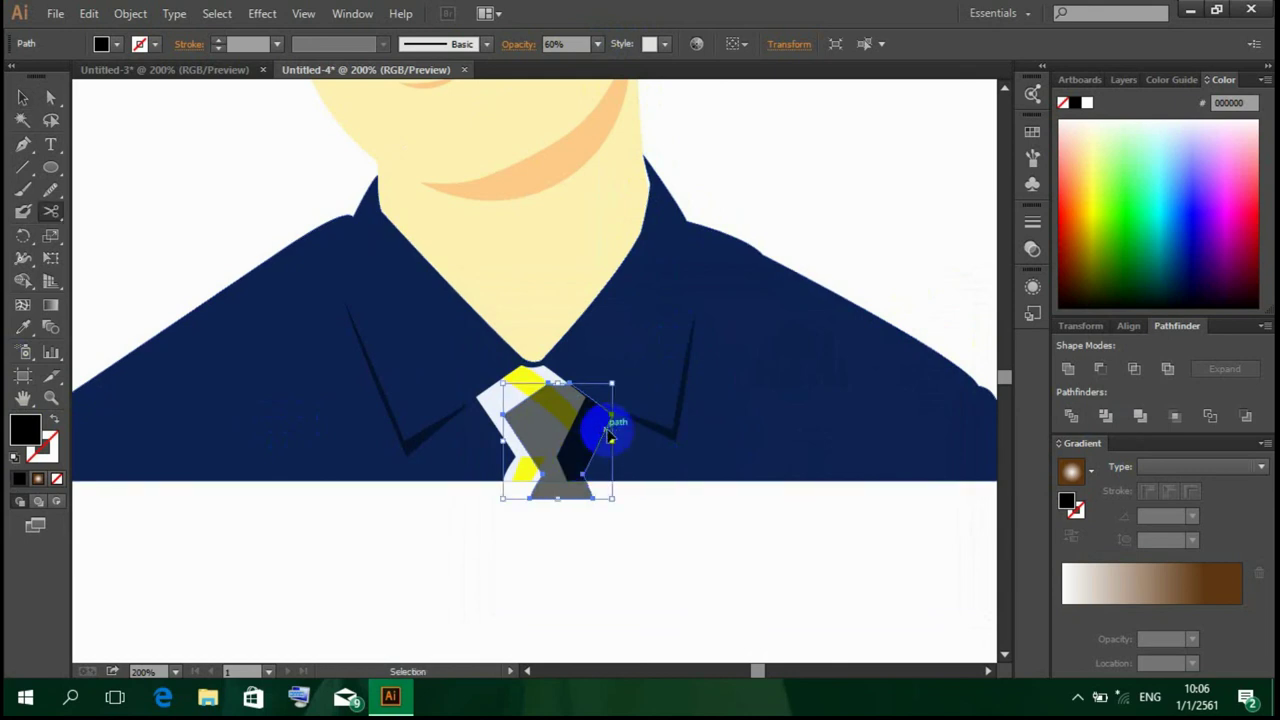
pyautogui.click(609, 432)
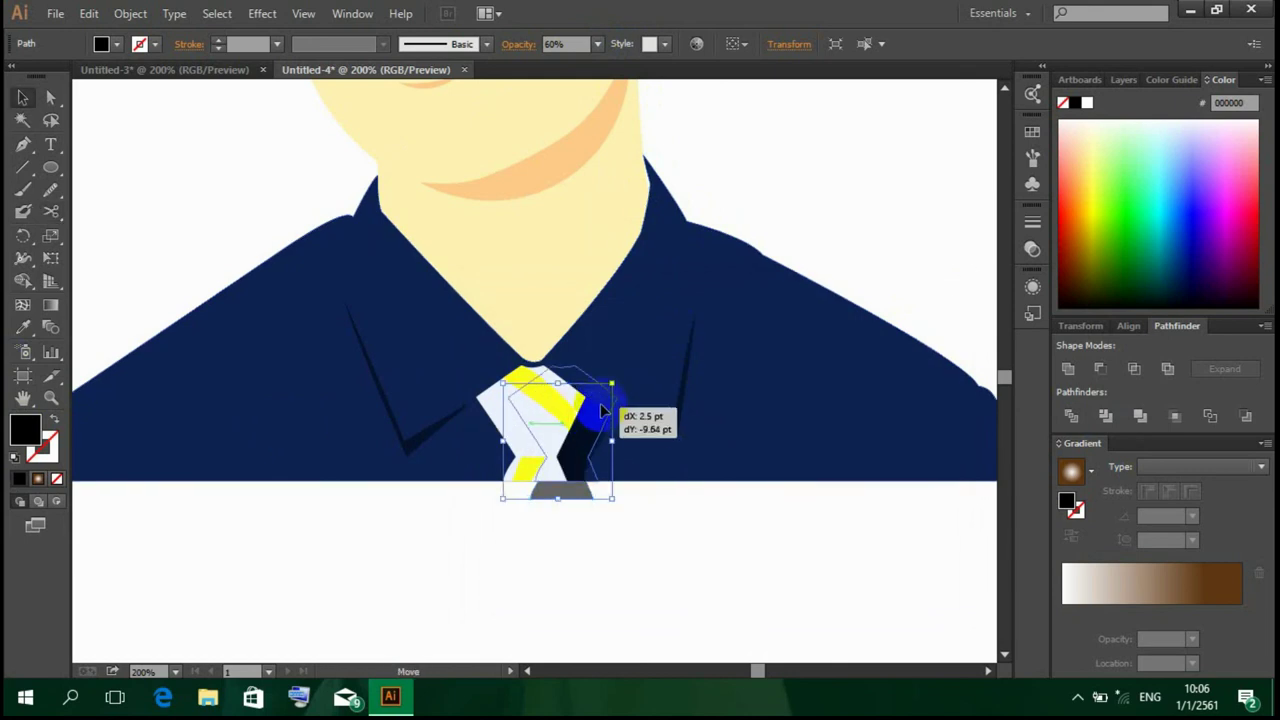
pyautogui.moveTo(594, 414); pyautogui.dragTo(594, 412)
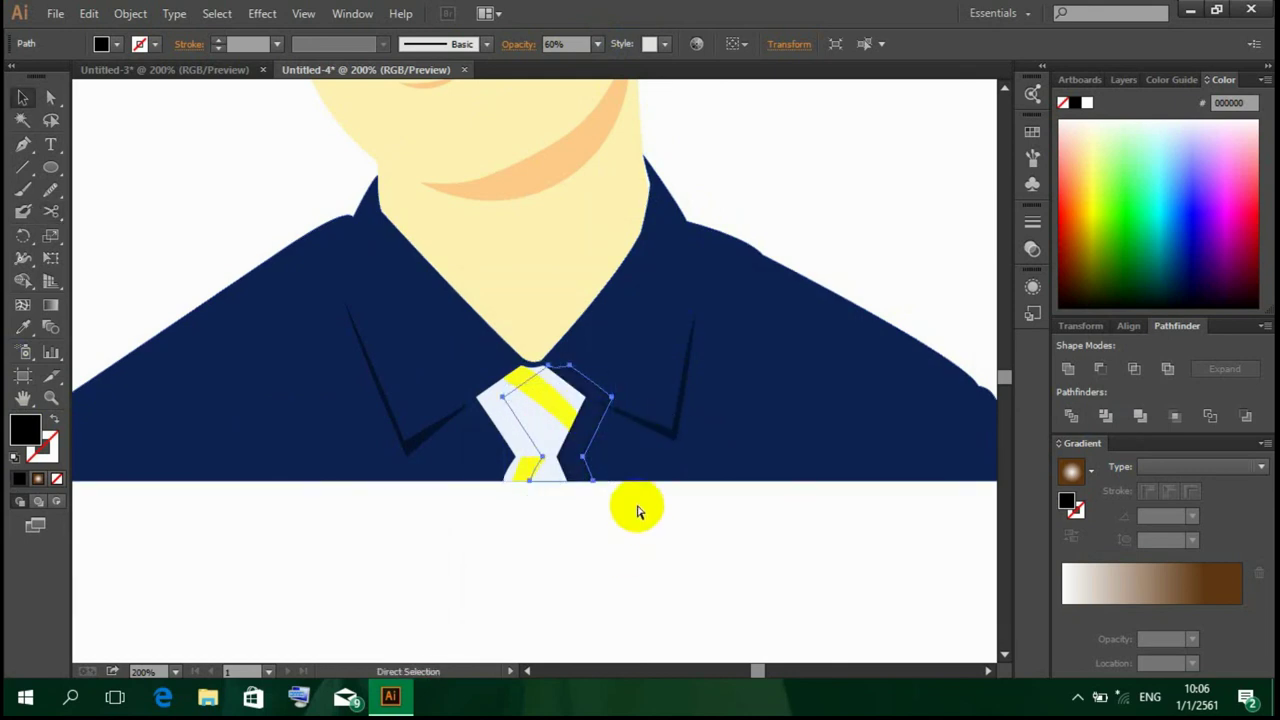
pyautogui.press('Delete')
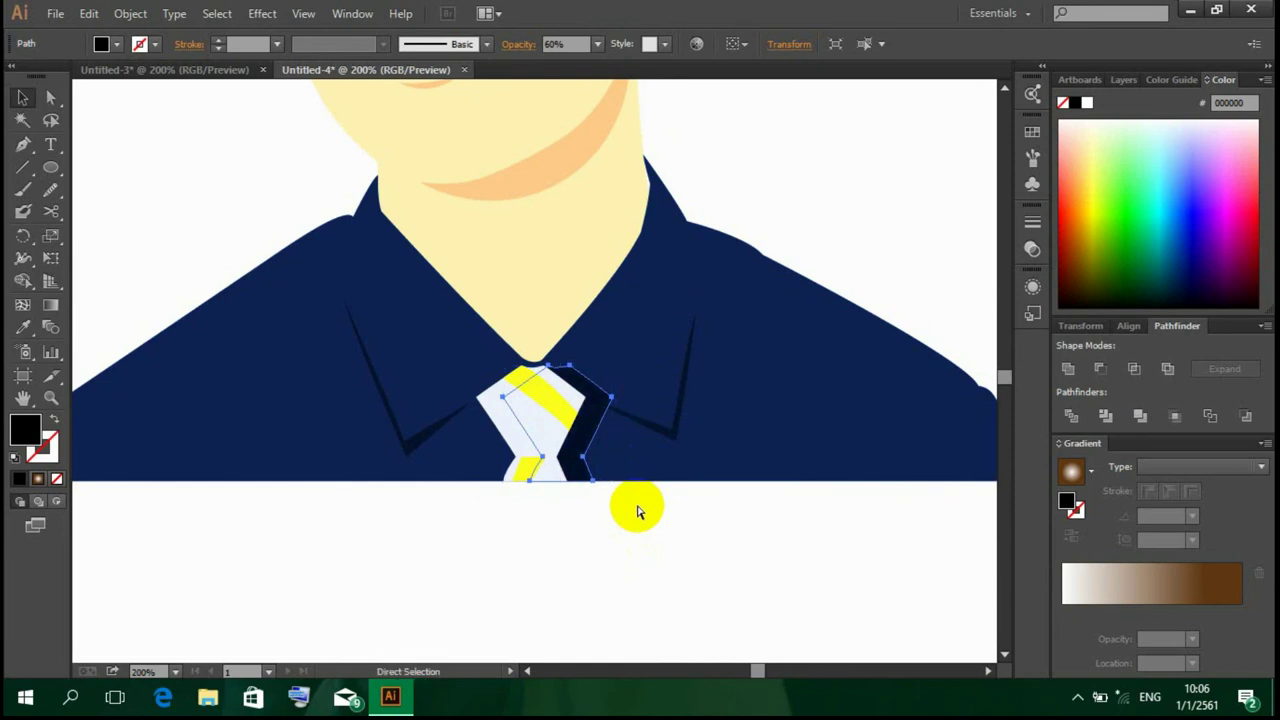
pyautogui.moveTo(545, 365); pyautogui.dragTo(585, 455)
pyautogui.click(617, 551)
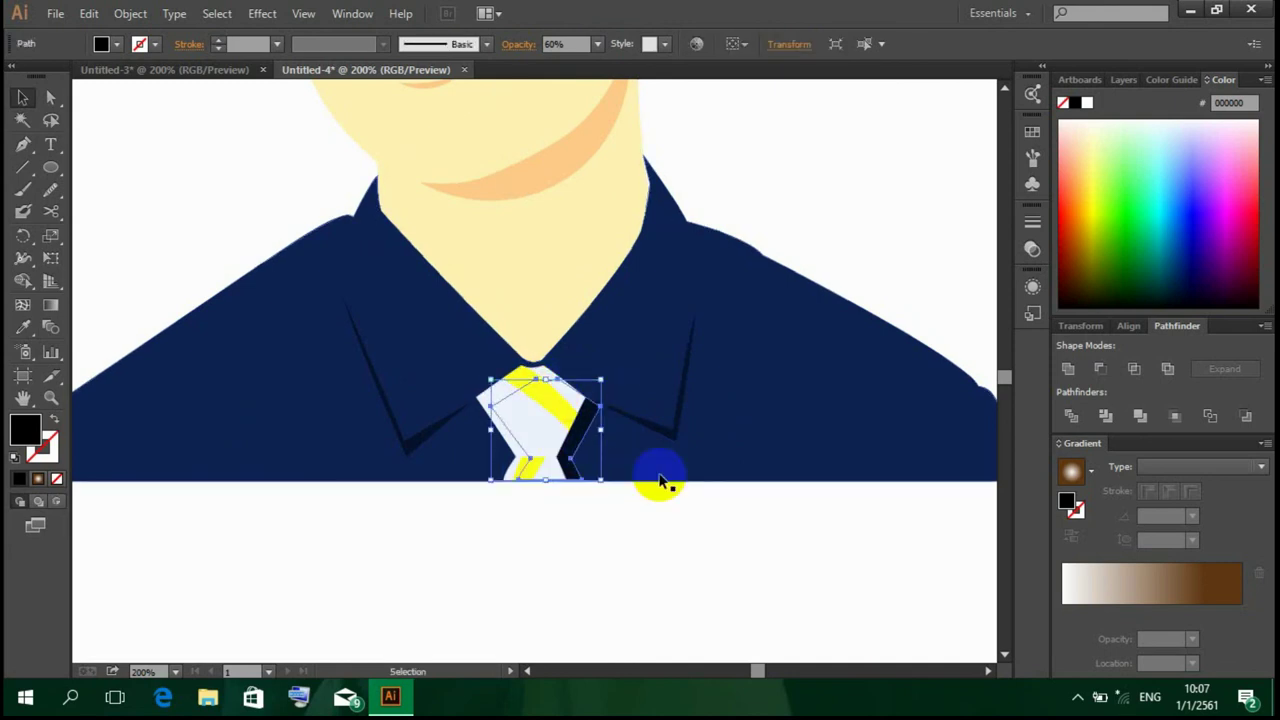
pyautogui.click(683, 515)
# Step: Zoom out and scroll until the full portrait, hair to shirt, is visible with the shaded tie
pyautogui.hotkey('ctrl', '-')
pyautogui.hscroll(5, 684, 515)
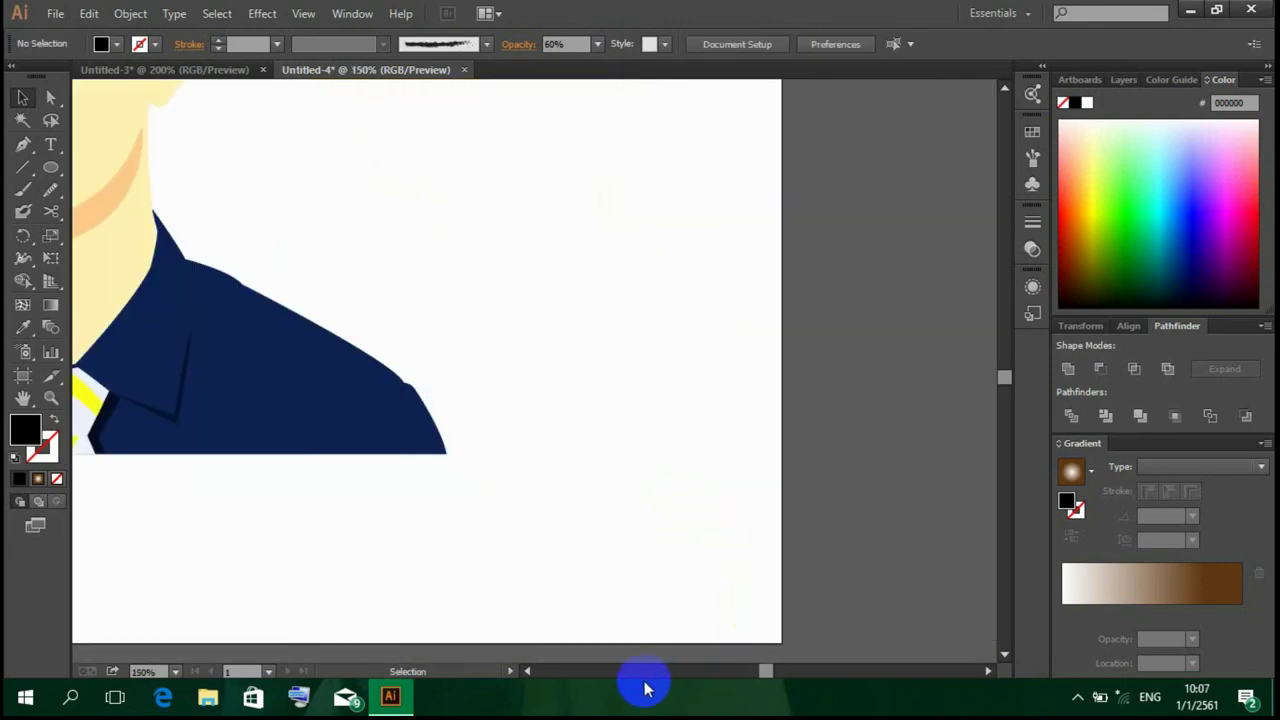
pyautogui.hscroll(-5, 530, 675)
pyautogui.hscroll(-3, 557, 471)
pyautogui.scroll(2, 600, 423)
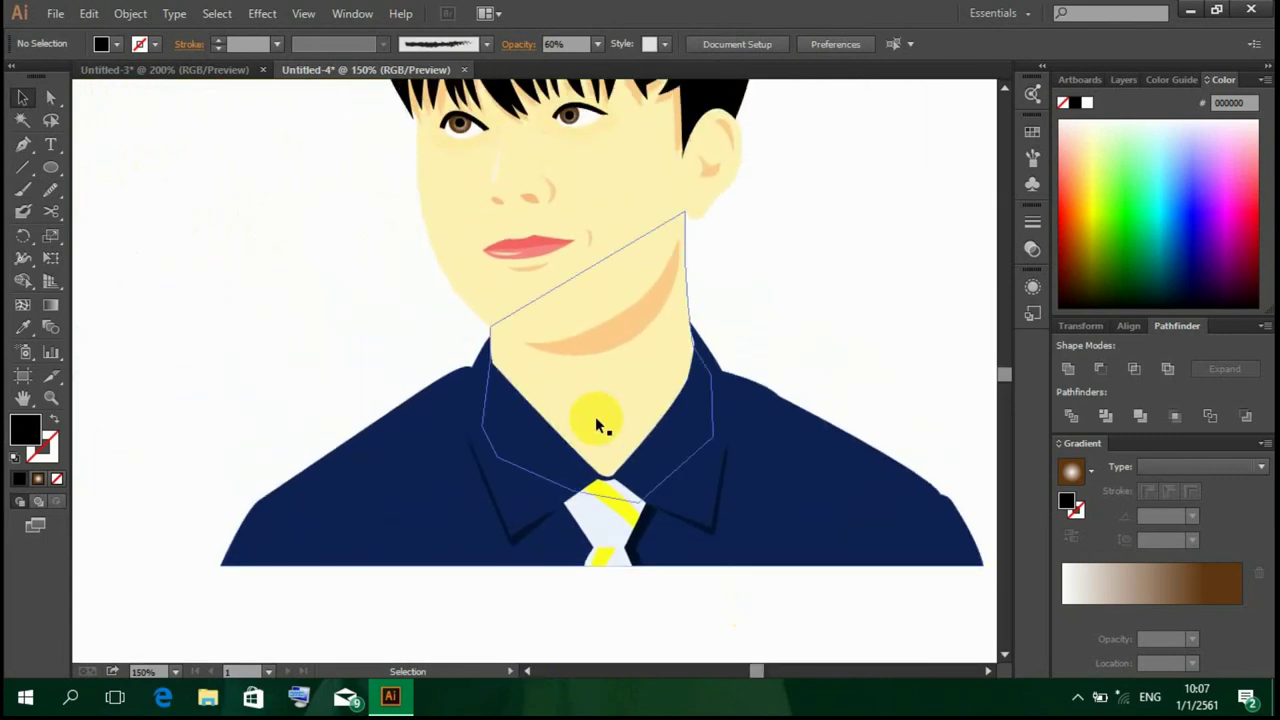
pyautogui.scroll(1, 857, 315)
pyautogui.scroll(2, 857, 315)
pyautogui.scroll(1, 856, 303)
pyautogui.hotkey('ctrl', '-')
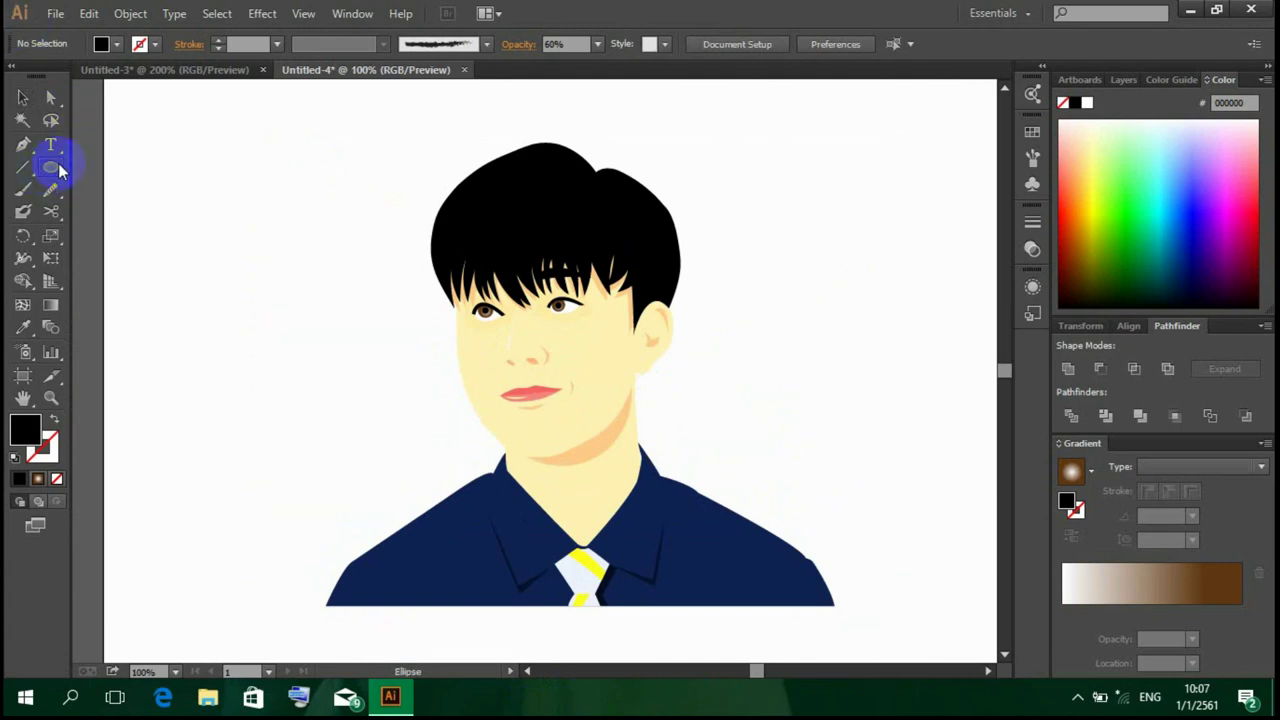
pyautogui.moveTo(55, 168); pyautogui.dragTo(130, 169)
pyautogui.moveTo(213, 97)
pyautogui.mouseDown()
pyautogui.moveTo(907, 633)
pyautogui.moveTo(938, 605)
pyautogui.mouseUp()
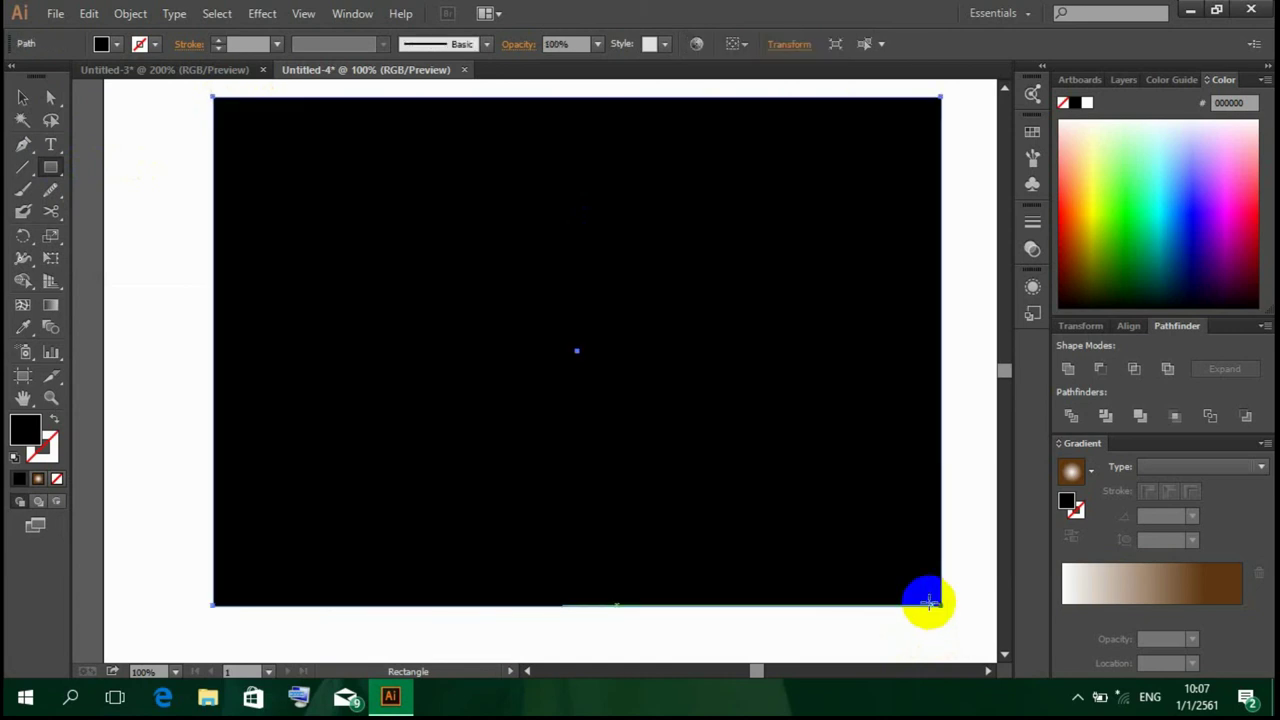
pyautogui.moveTo(1094, 240); pyautogui.dragTo(1102, 200)
pyautogui.doubleClick(25, 430)
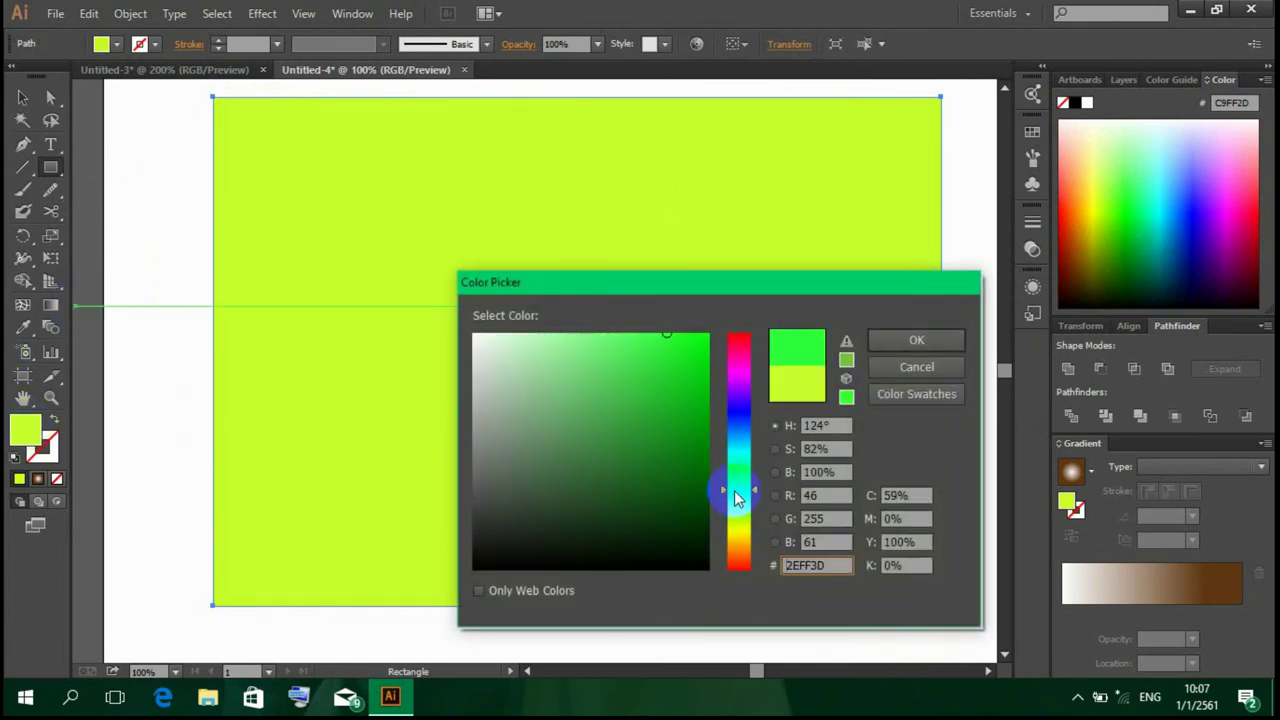
pyautogui.moveTo(737, 491); pyautogui.dragTo(729, 547)
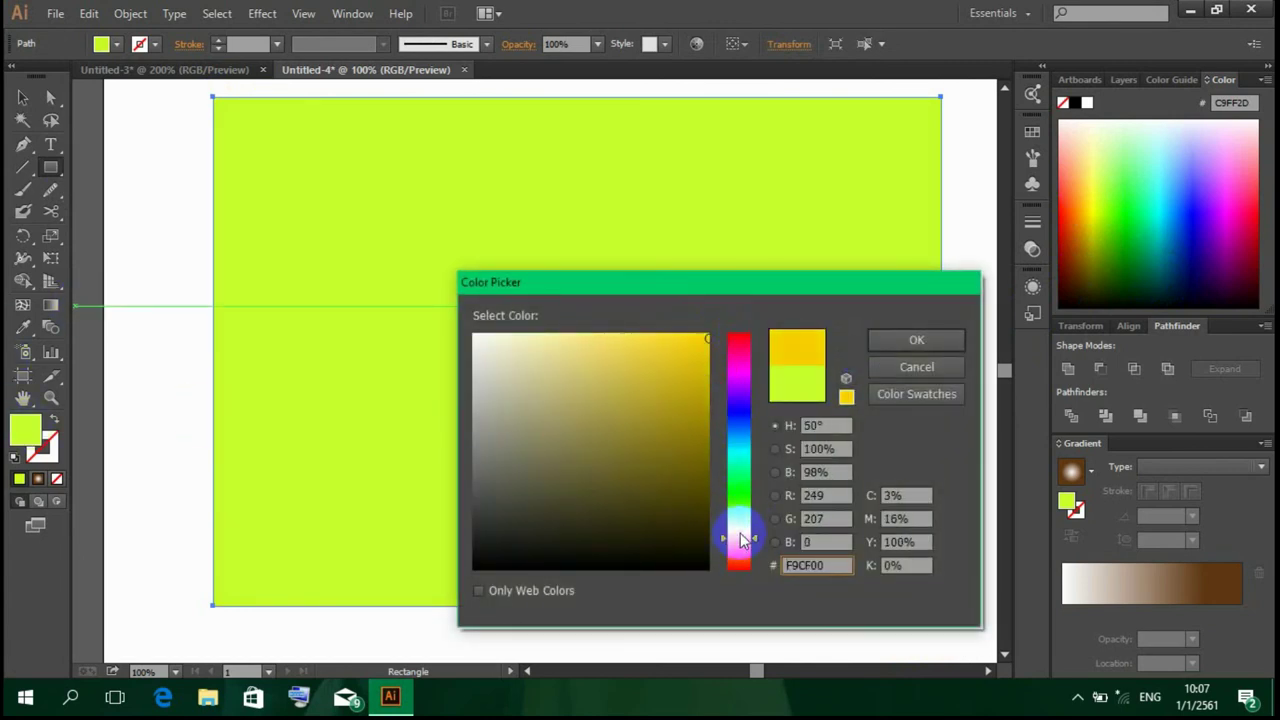
pyautogui.click(905, 340)
pyautogui.hotkey('ctrl', 'shift', '[')
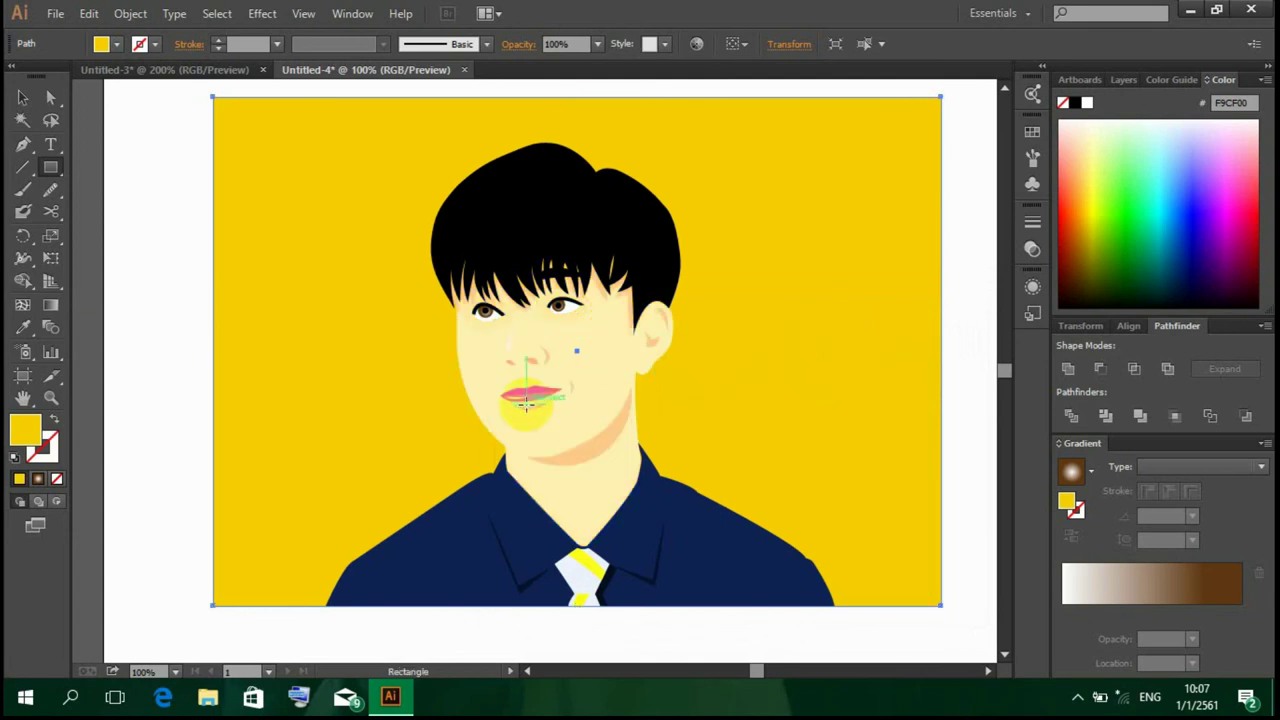
pyautogui.press('v')
pyautogui.click(165, 362)
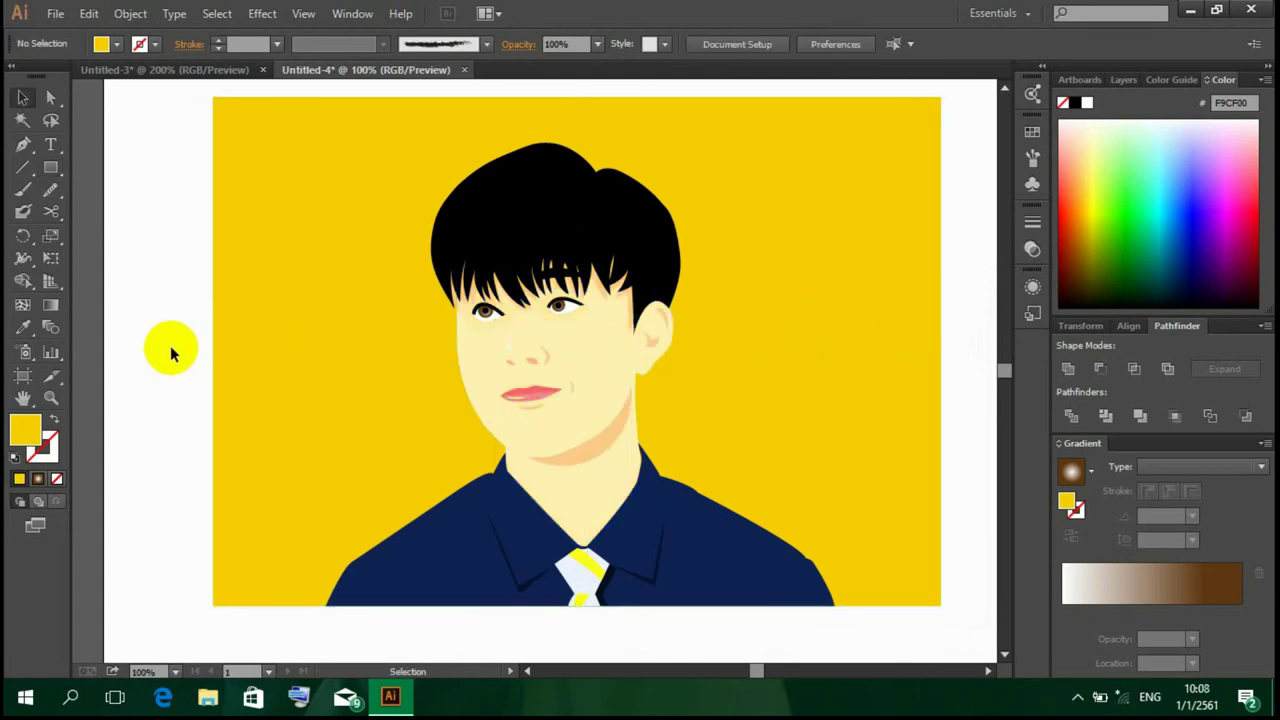
pyautogui.click(240, 349)
pyautogui.click(380, 237)
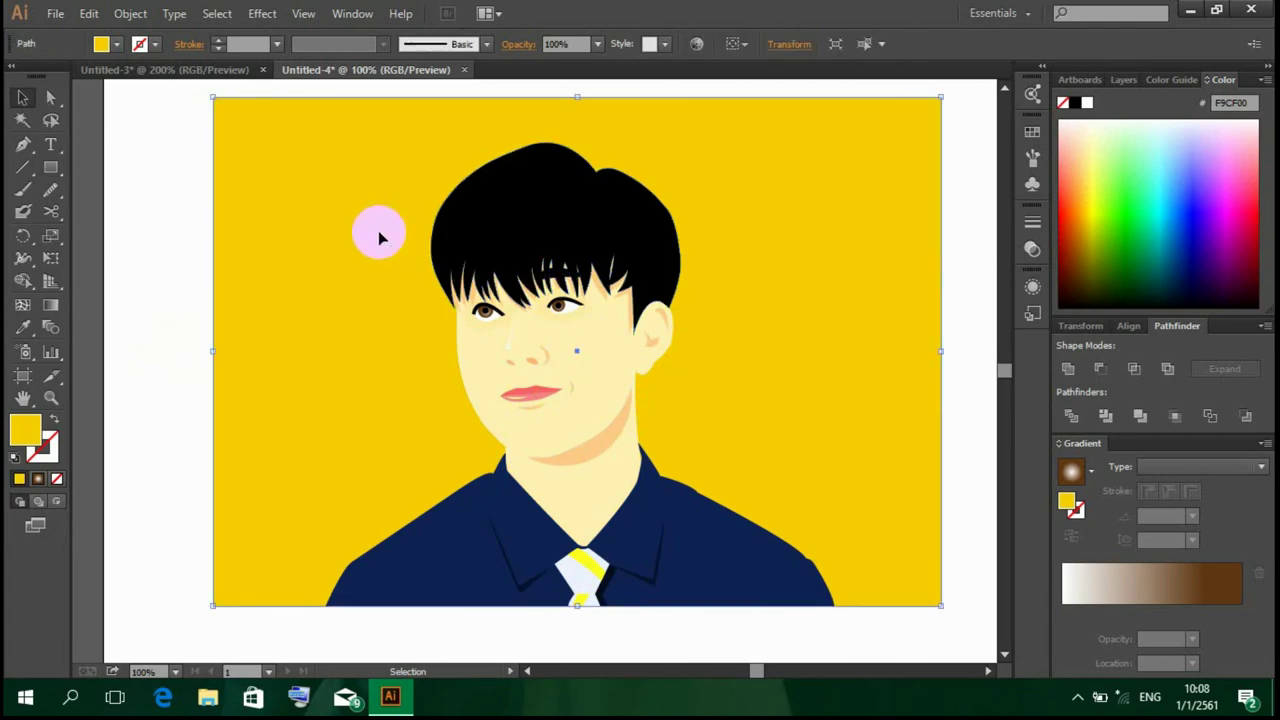
pyautogui.click(89, 13)
pyautogui.click(118, 83)
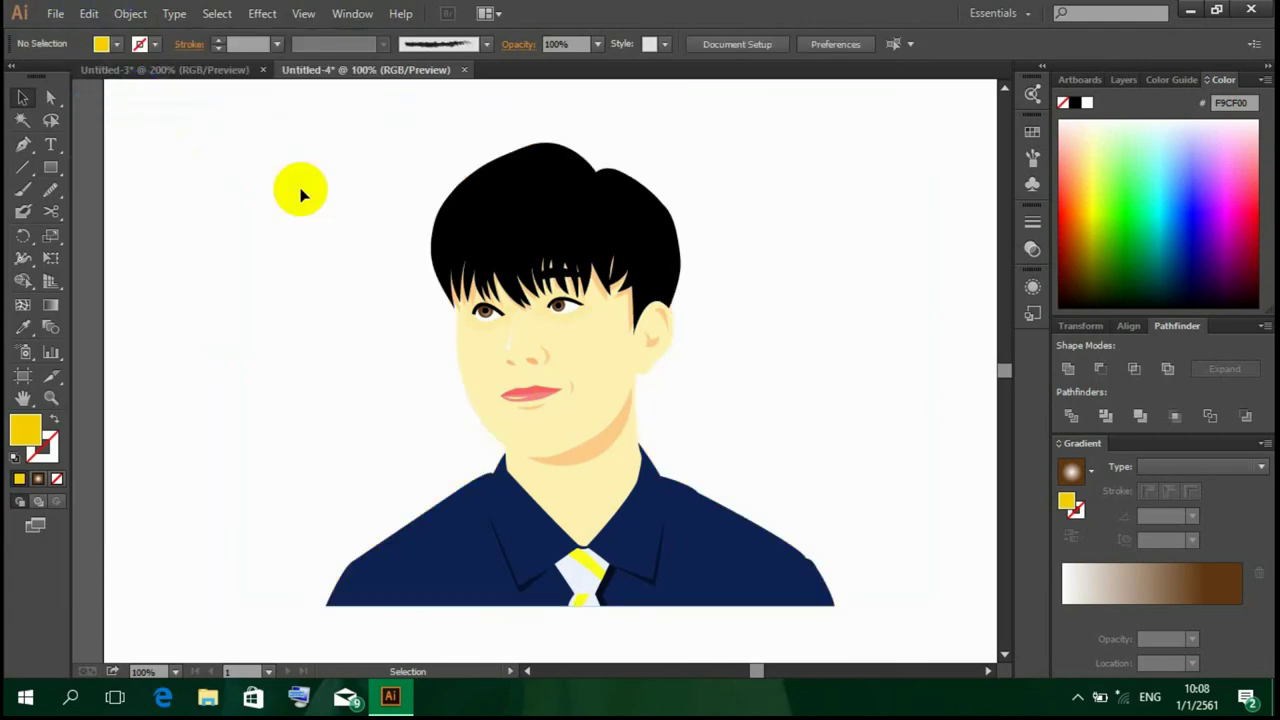
# Step: Duplicate all of the portrait artwork and fill the copy black
pyautogui.hotkey('ctrl', 'a')
pyautogui.click(1133, 420)
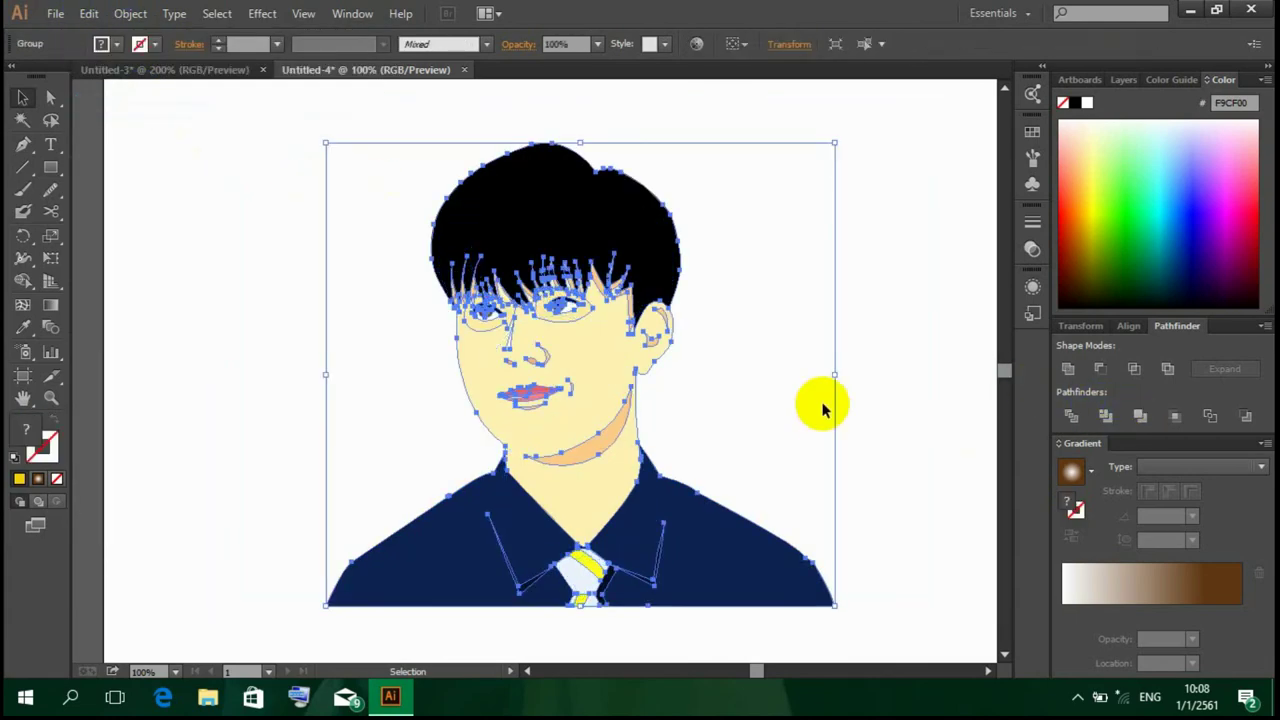
pyautogui.hotkey('ctrl', 'v')
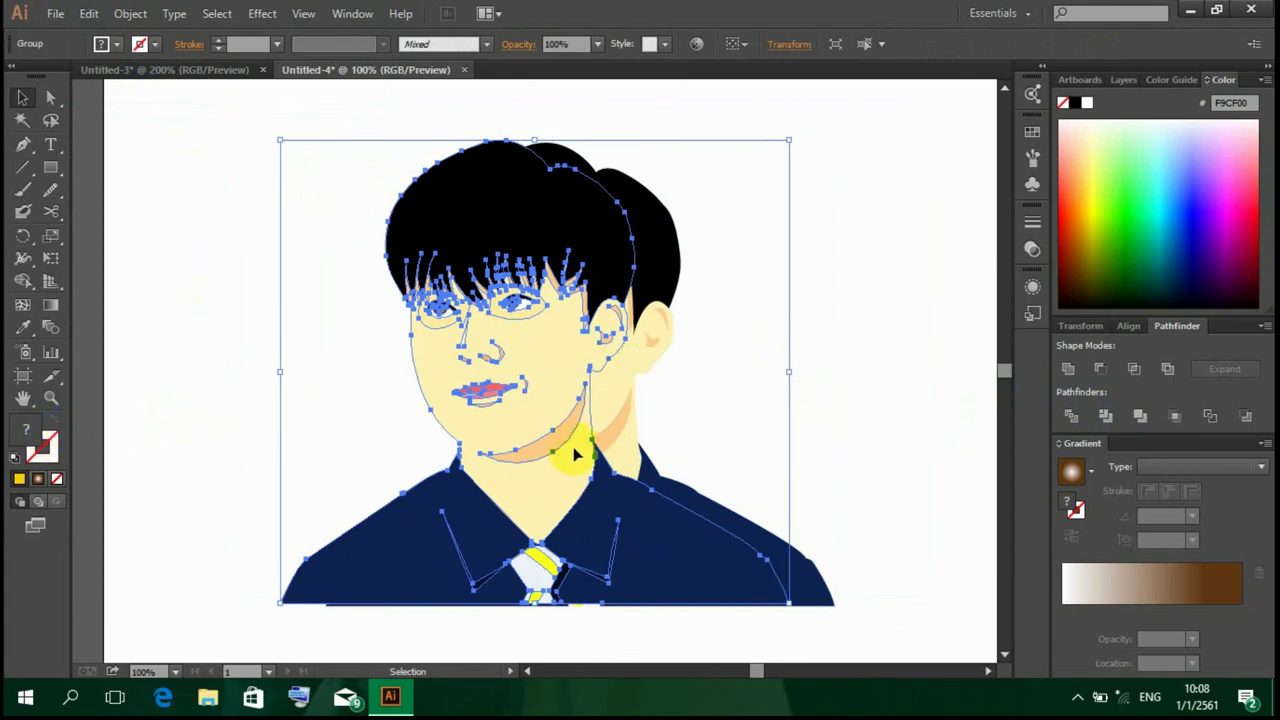
pyautogui.doubleClick(24, 430)
pyautogui.moveTo(643, 429); pyautogui.dragTo(665, 640)
pyautogui.click(917, 340)
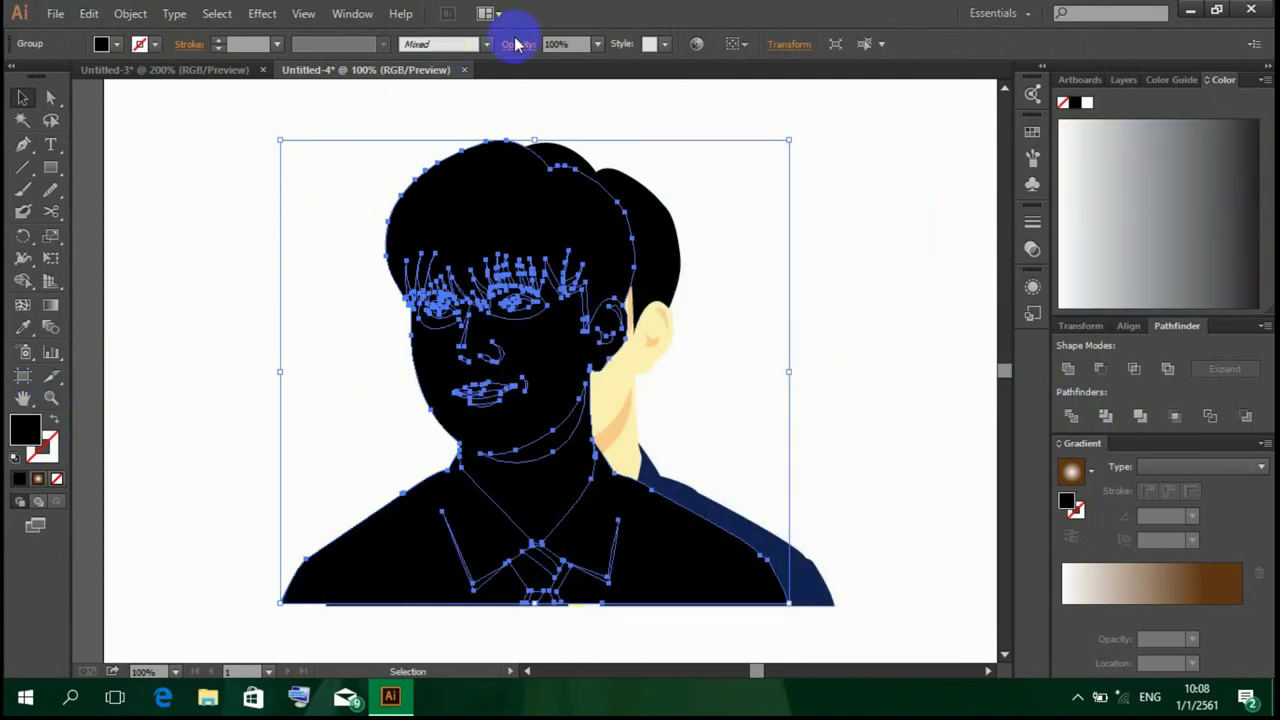
# Step: Set the black copy to 70% opacity and offset it slightly right of the portrait
pyautogui.click(597, 44)
pyautogui.click(627, 172)
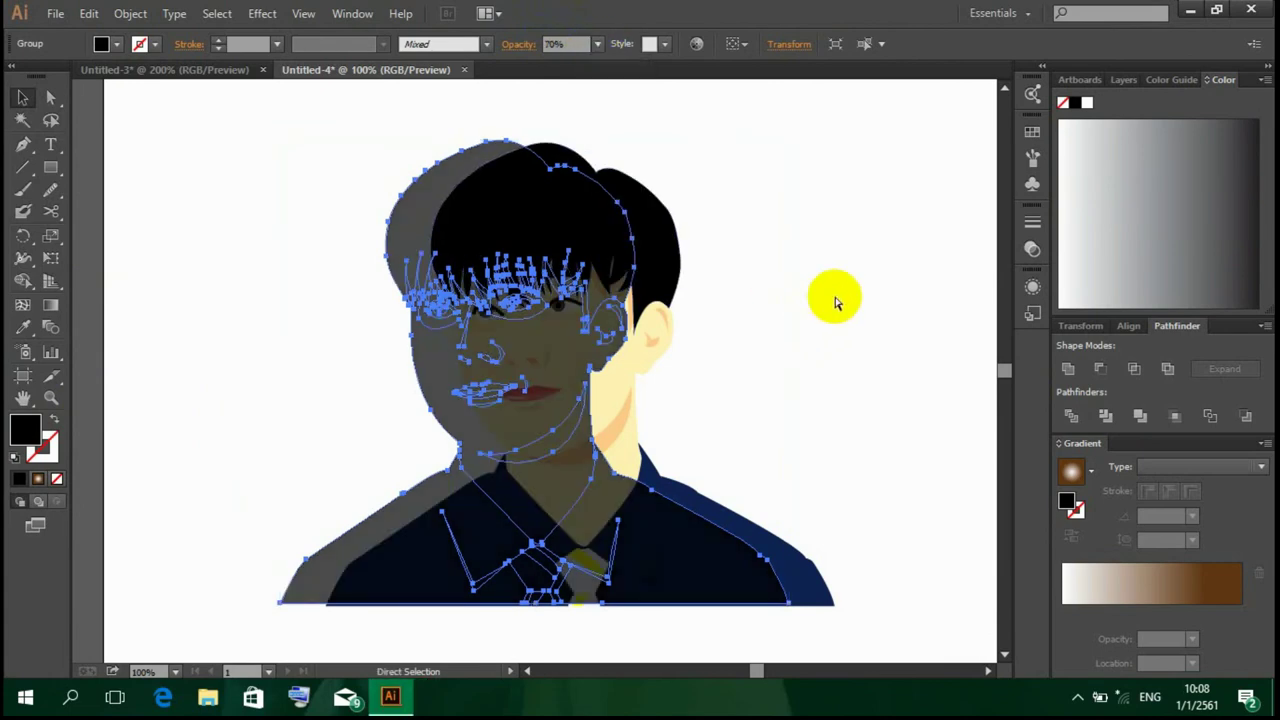
pyautogui.moveTo(427, 368)
pyautogui.mouseDown()
pyautogui.moveTo(593, 380)
pyautogui.moveTo(660, 366)
pyautogui.mouseUp()
pyautogui.click(914, 300)
pyautogui.moveTo(703, 260); pyautogui.dragTo(689, 263)
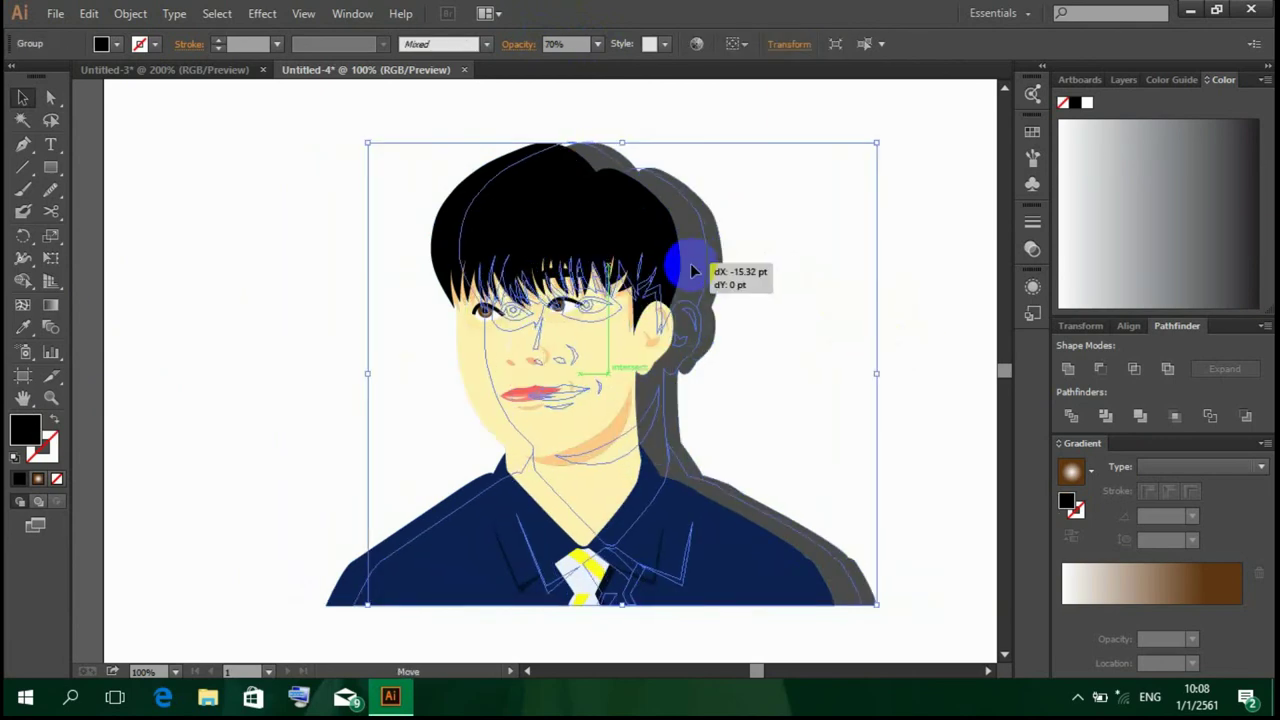
pyautogui.click(947, 300)
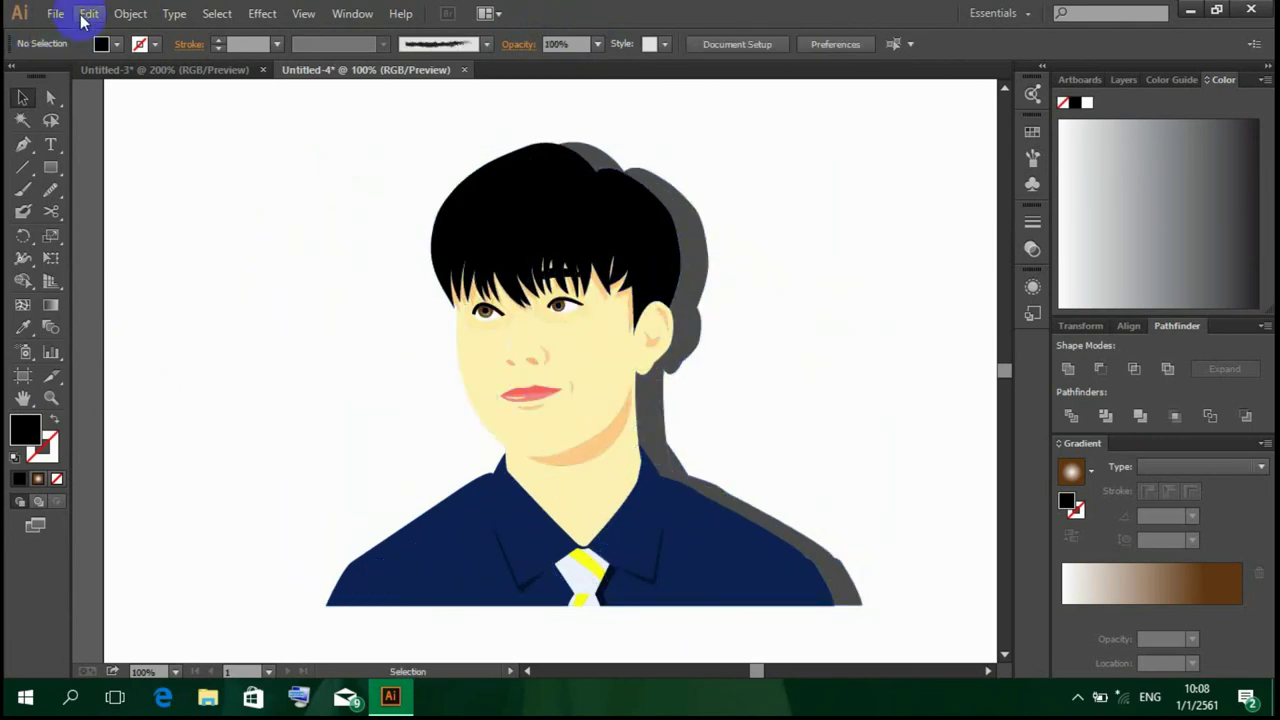
# Step: Paste the original portrait in place on top of the gray shadow
pyautogui.click(89, 13)
pyautogui.click(128, 185)
pyautogui.click(237, 214)
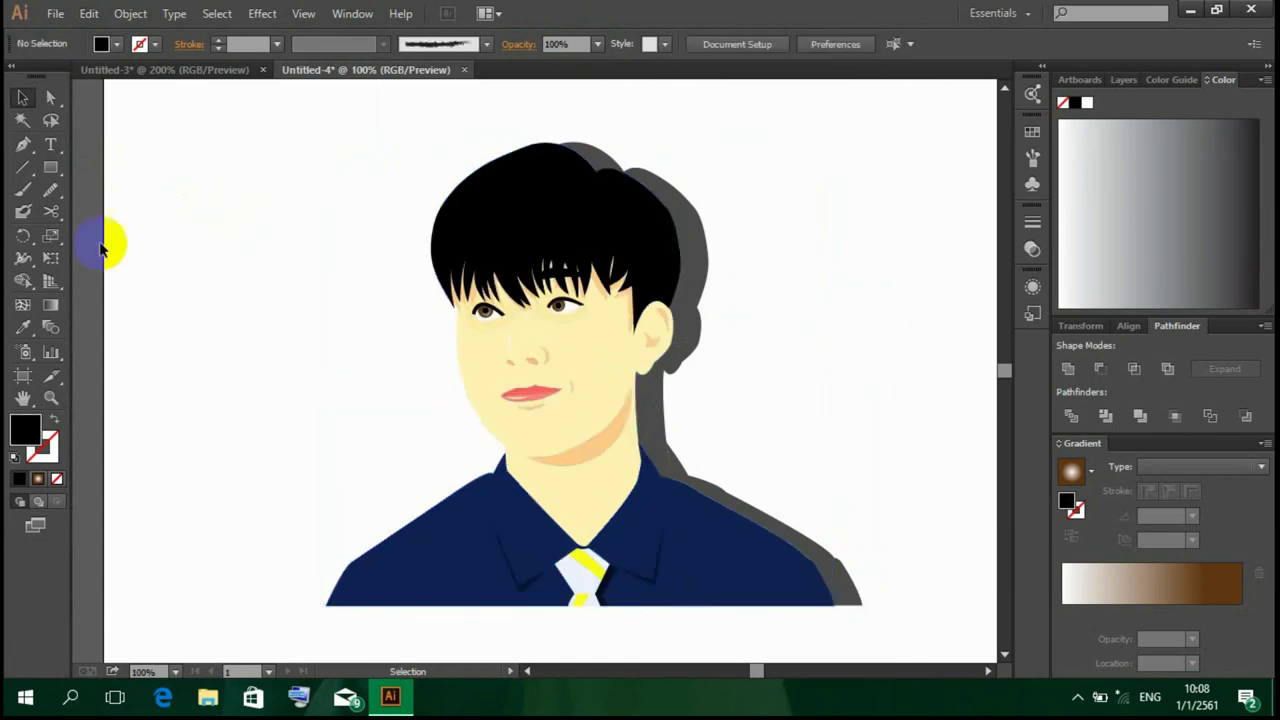
pyautogui.click(51, 167)
# Step: Draw a rectangle covering the whole artboard and fill it green
pyautogui.moveTo(201, 102)
pyautogui.mouseDown()
pyautogui.moveTo(968, 607)
pyautogui.moveTo(990, 605)
pyautogui.mouseUp()
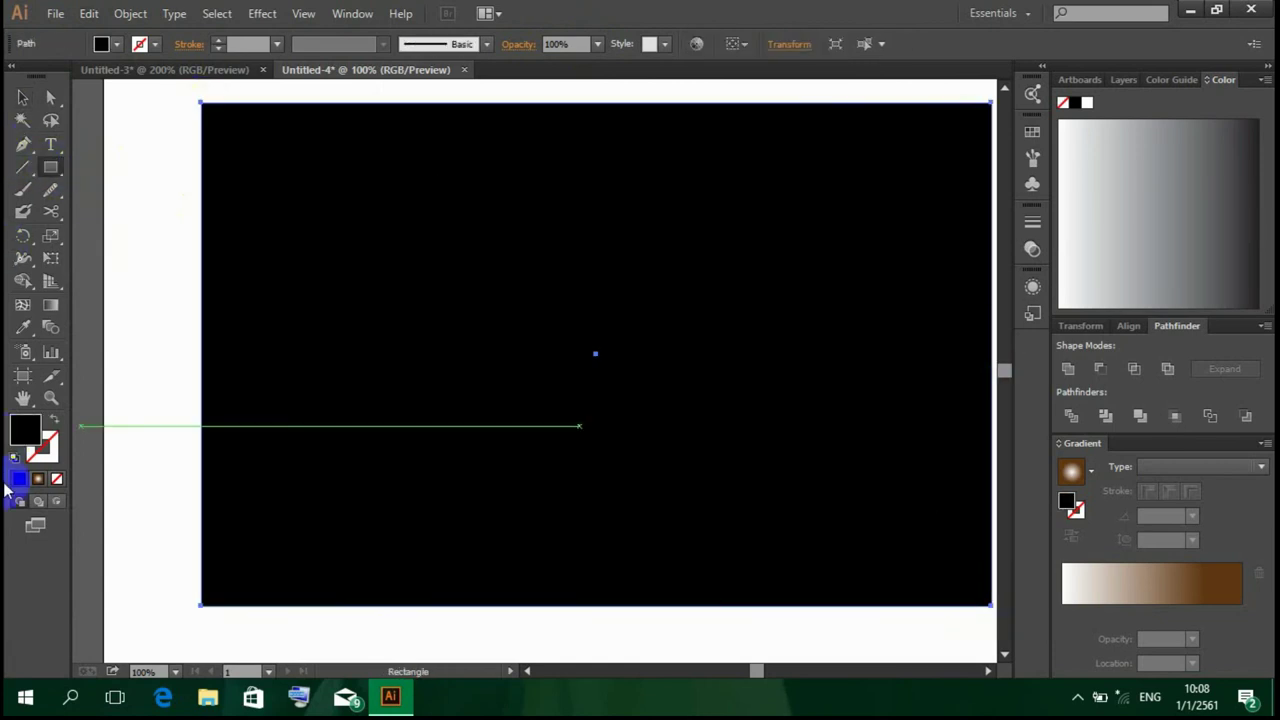
pyautogui.doubleClick(25, 430)
pyautogui.click(740, 505)
pyautogui.click(711, 434)
pyautogui.click(700, 349)
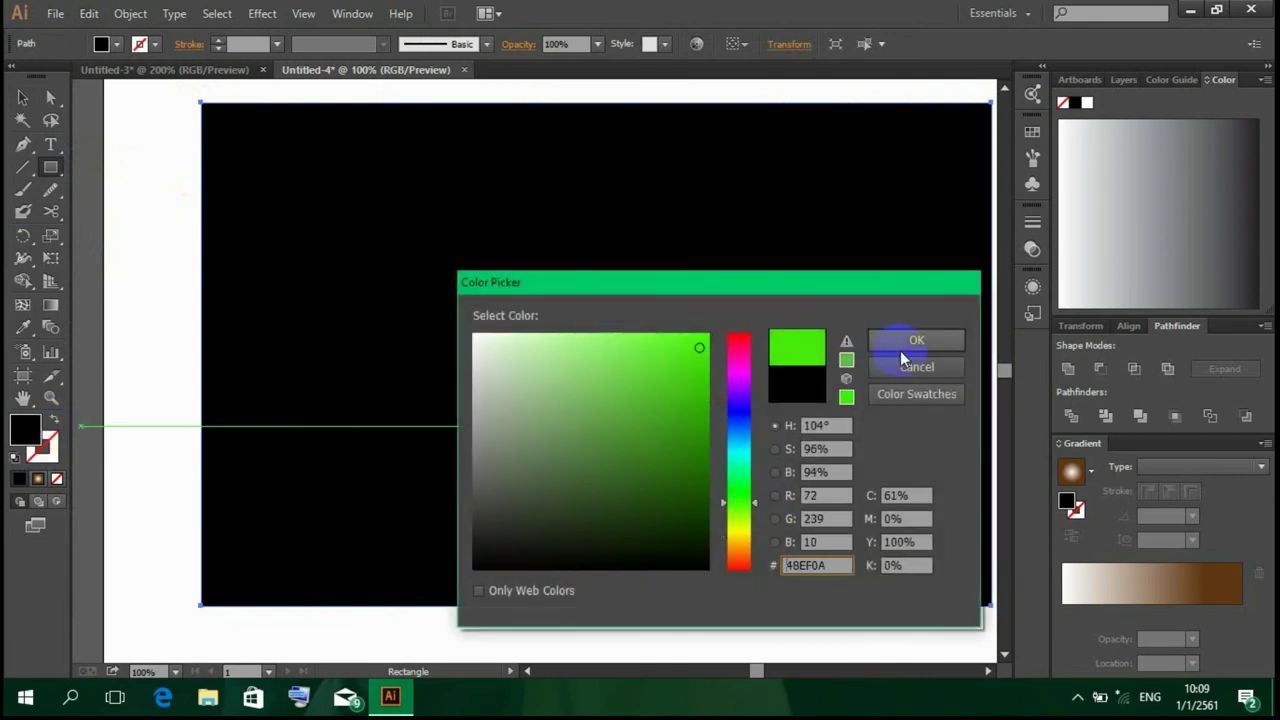
pyautogui.click(914, 341)
pyautogui.doubleClick(25, 430)
pyautogui.click(686, 366)
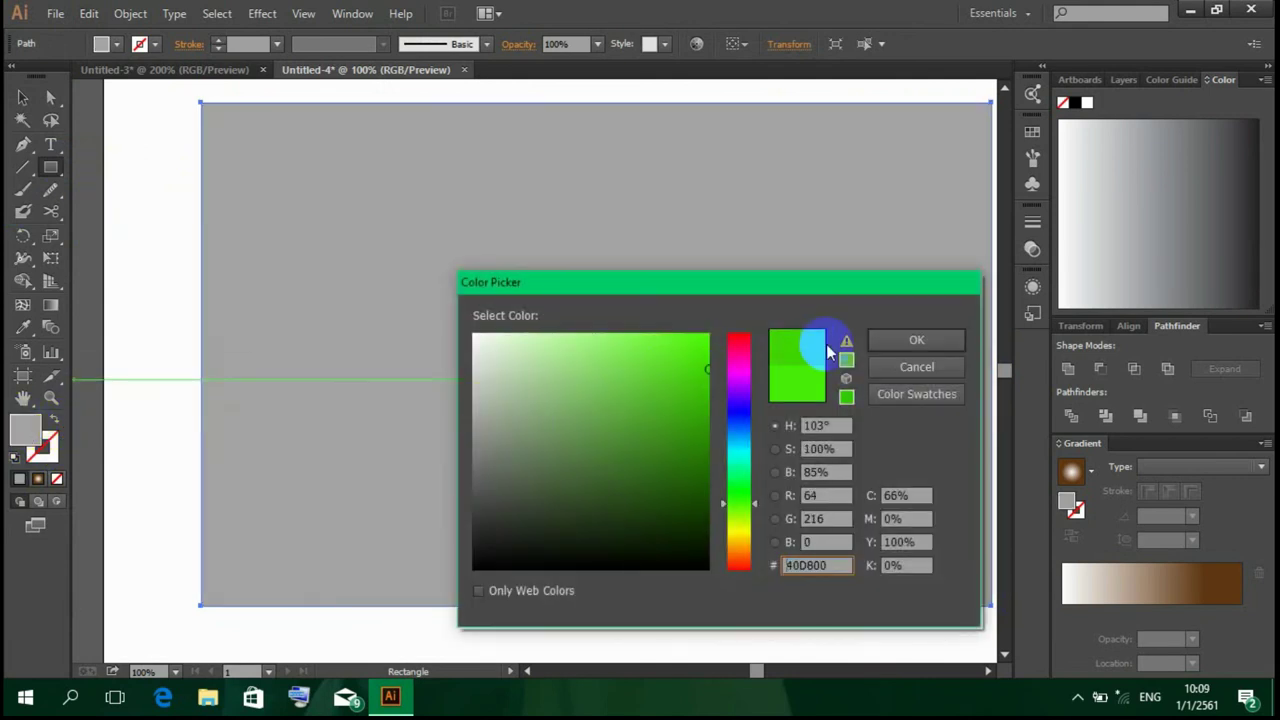
pyautogui.click(914, 340)
# Step: Try a green-grey Color Guide shade, then settle on a bright green fill for the rectangle
pyautogui.click(1064, 103)
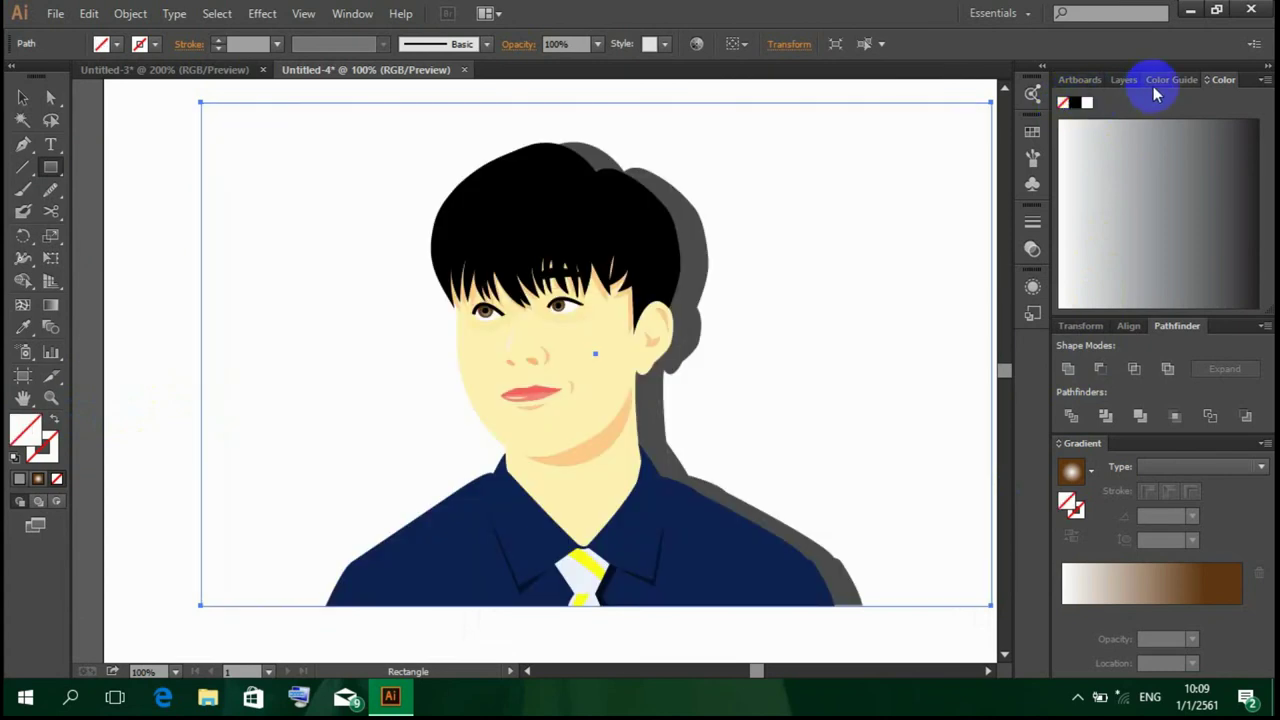
pyautogui.click(1162, 80)
pyautogui.click(1147, 150)
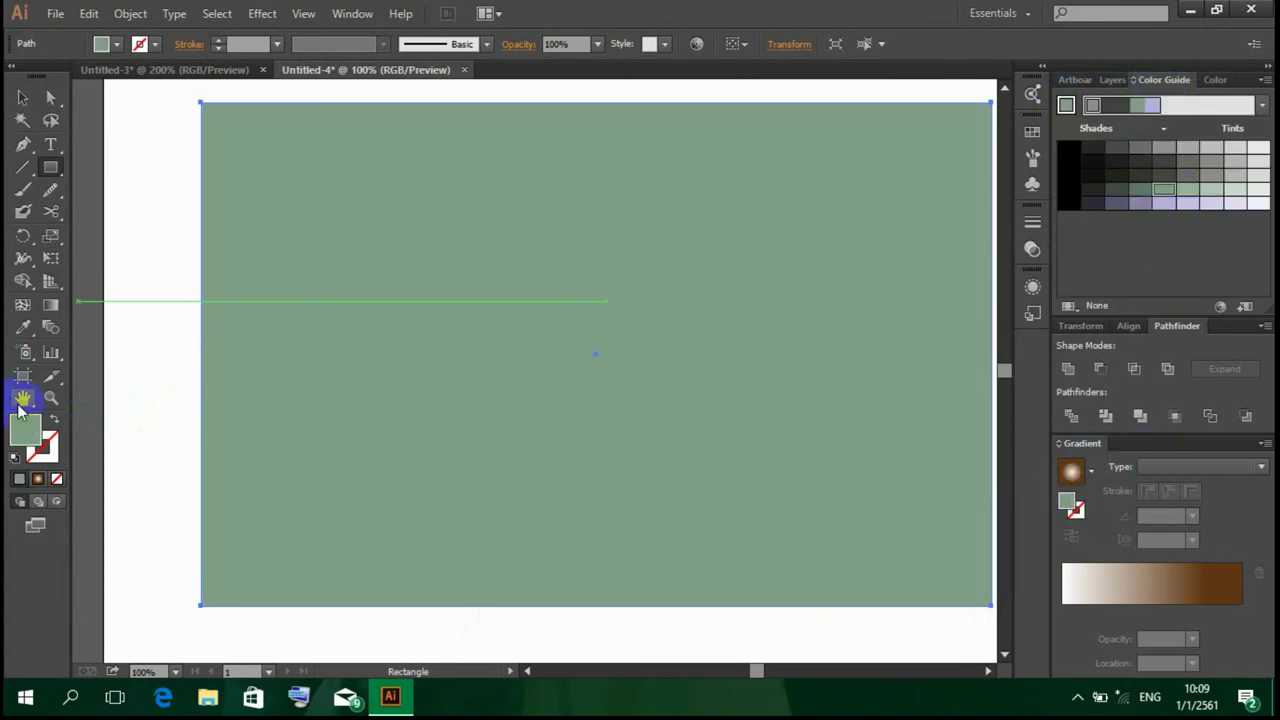
pyautogui.doubleClick(25, 428)
pyautogui.click(690, 348)
pyautogui.click(910, 344)
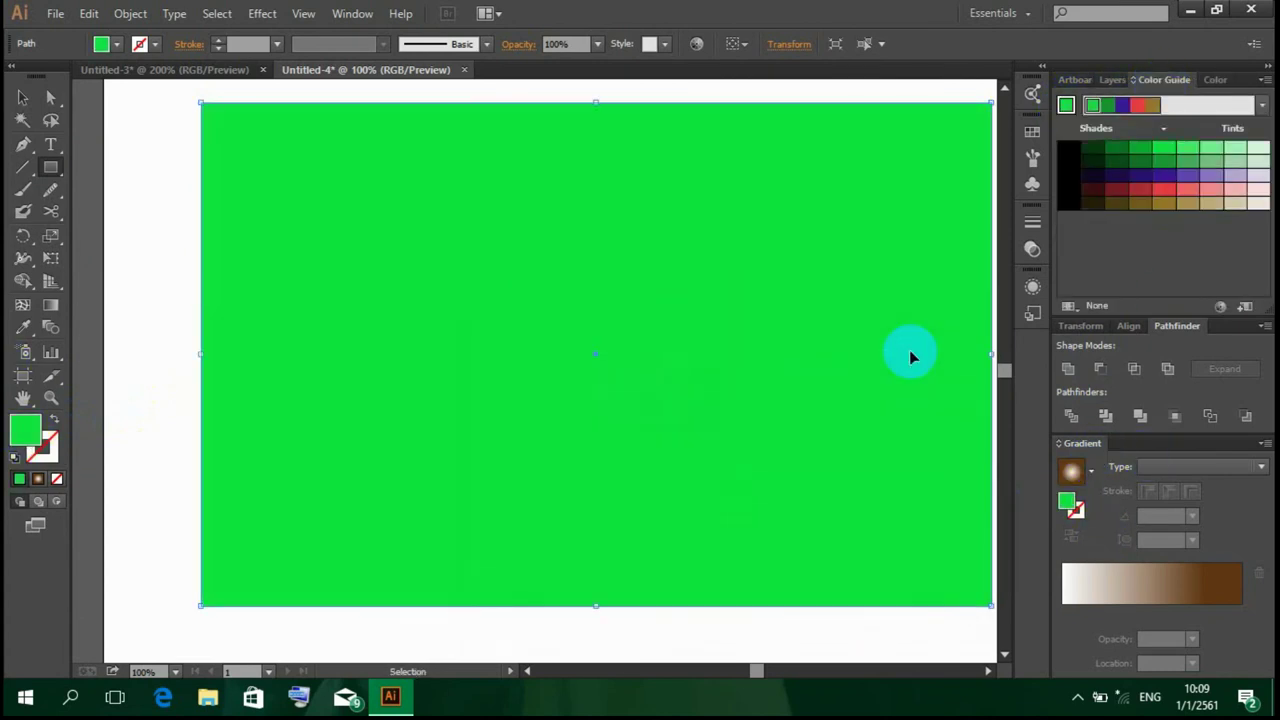
# Step: Send the green rectangle to the back and align it with the portrait's bottom edge
pyautogui.hotkey('ctrl', 'shift', '[')
pyautogui.scroll(-1, 866, 537)
pyautogui.scroll(-1, 770, 398)
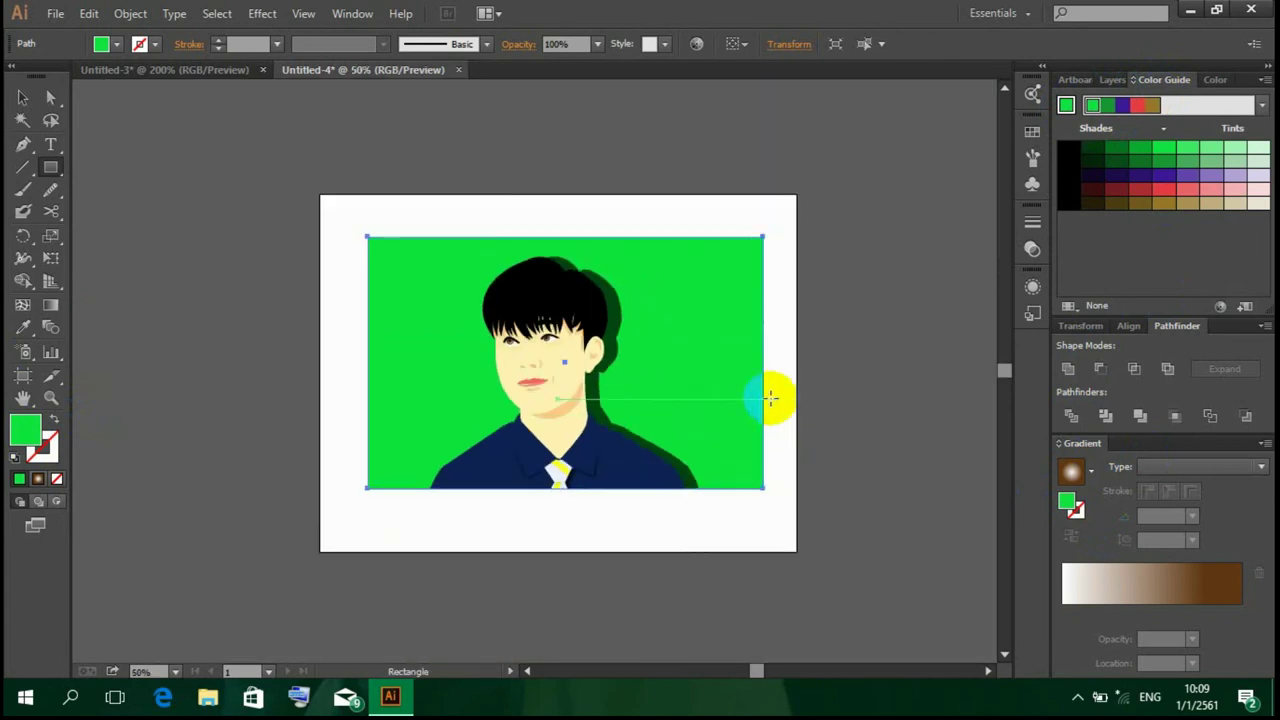
pyautogui.press('v')
pyautogui.moveTo(700, 391); pyautogui.dragTo(727, 431)
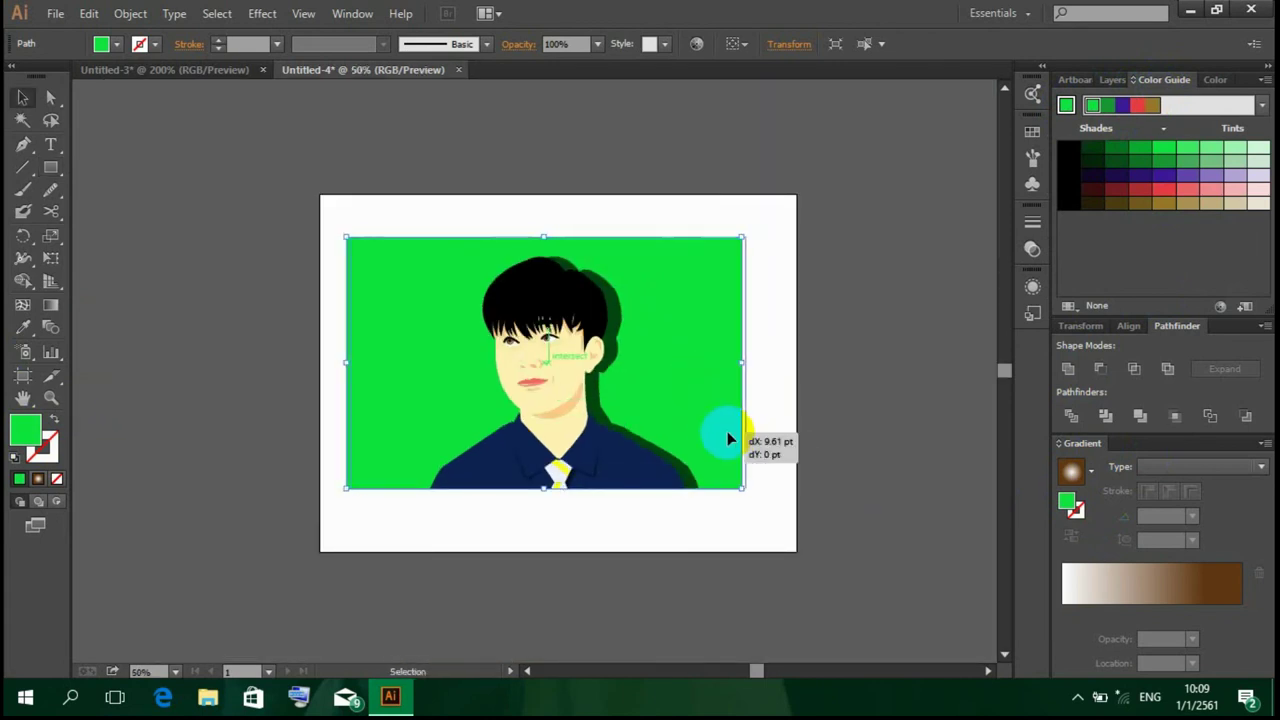
pyautogui.moveTo(727, 431); pyautogui.dragTo(715, 429)
pyautogui.hotkey('ctrl', '+')
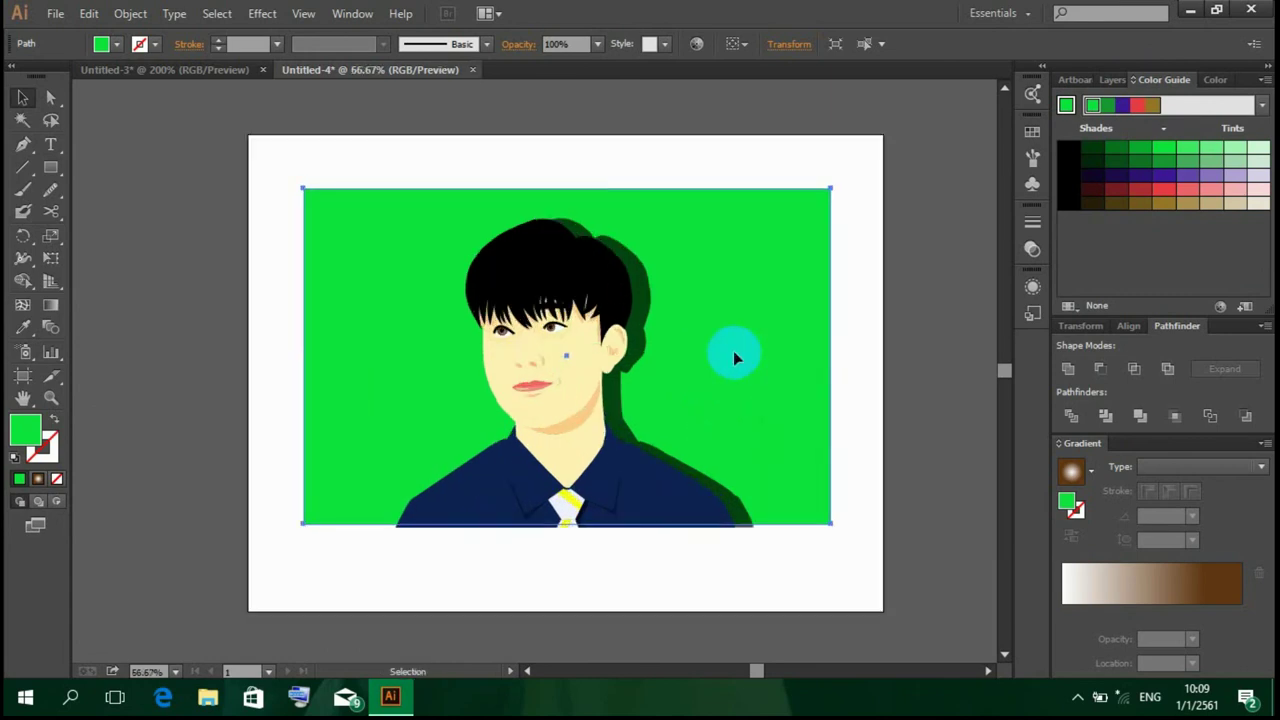
pyautogui.moveTo(733, 352); pyautogui.dragTo(734, 407)
pyautogui.click(740, 596)
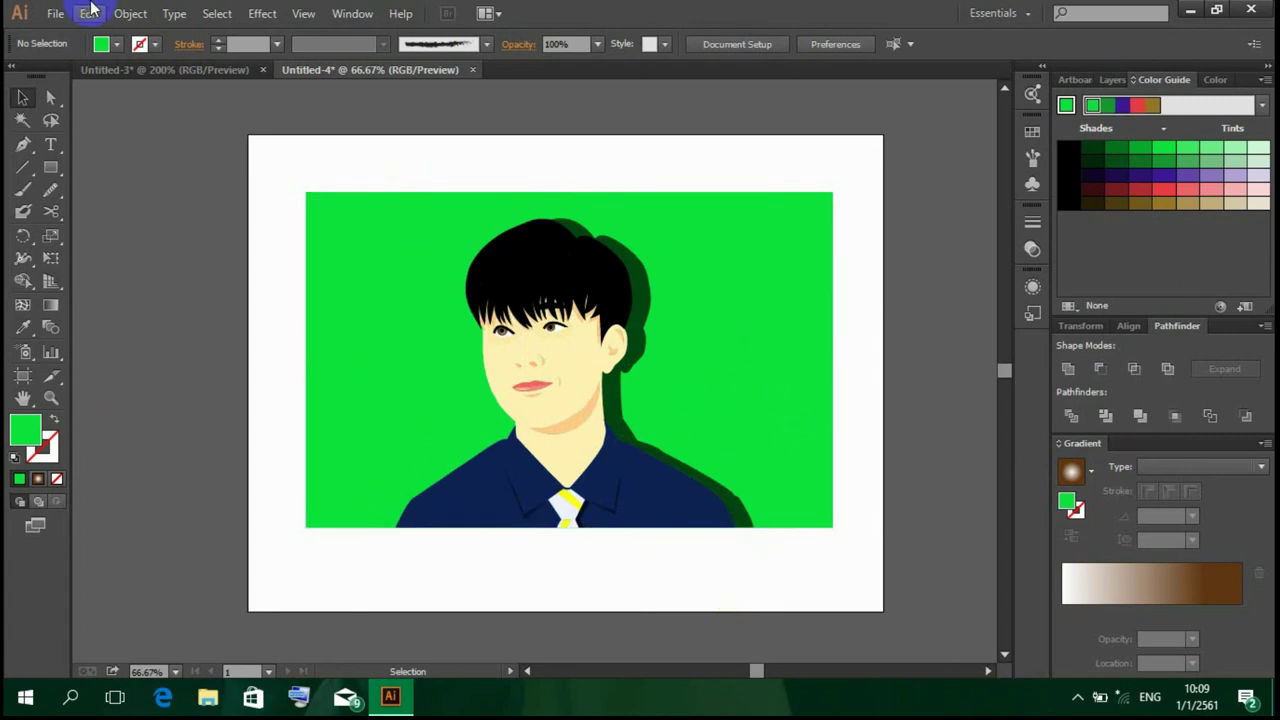
pyautogui.scroll(-1, 543, 588)
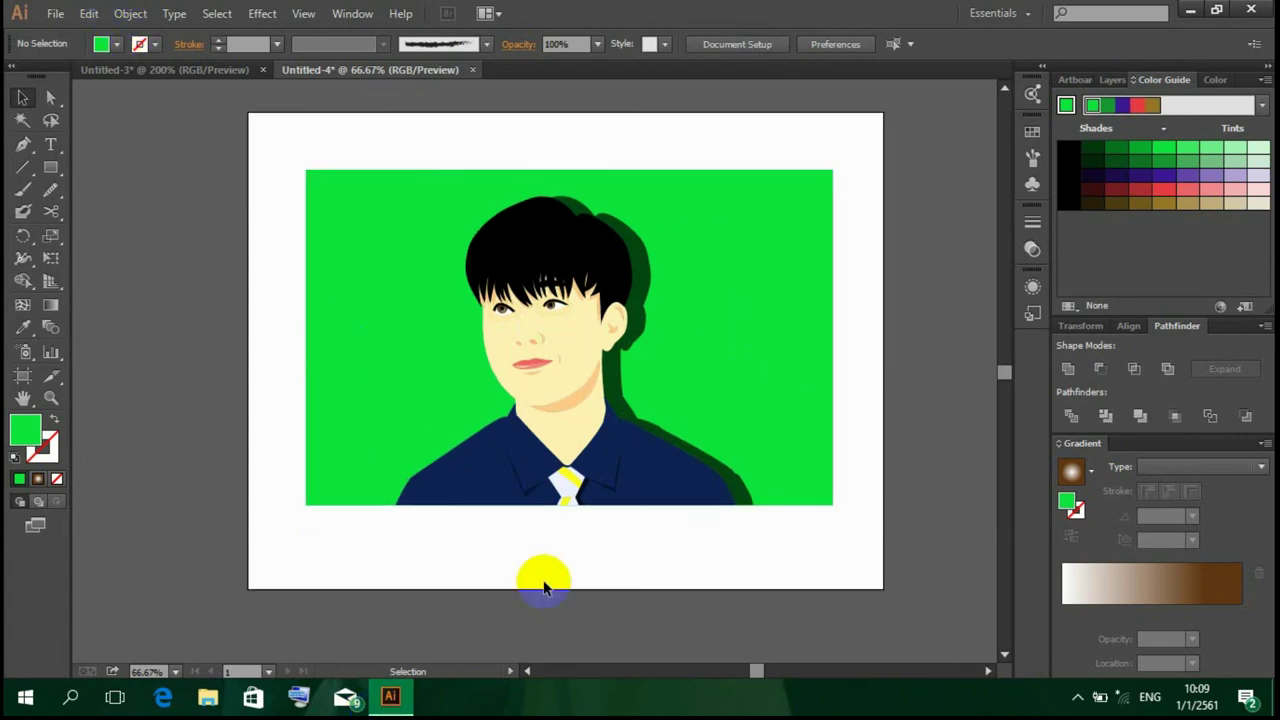
pyautogui.click(1080, 695)
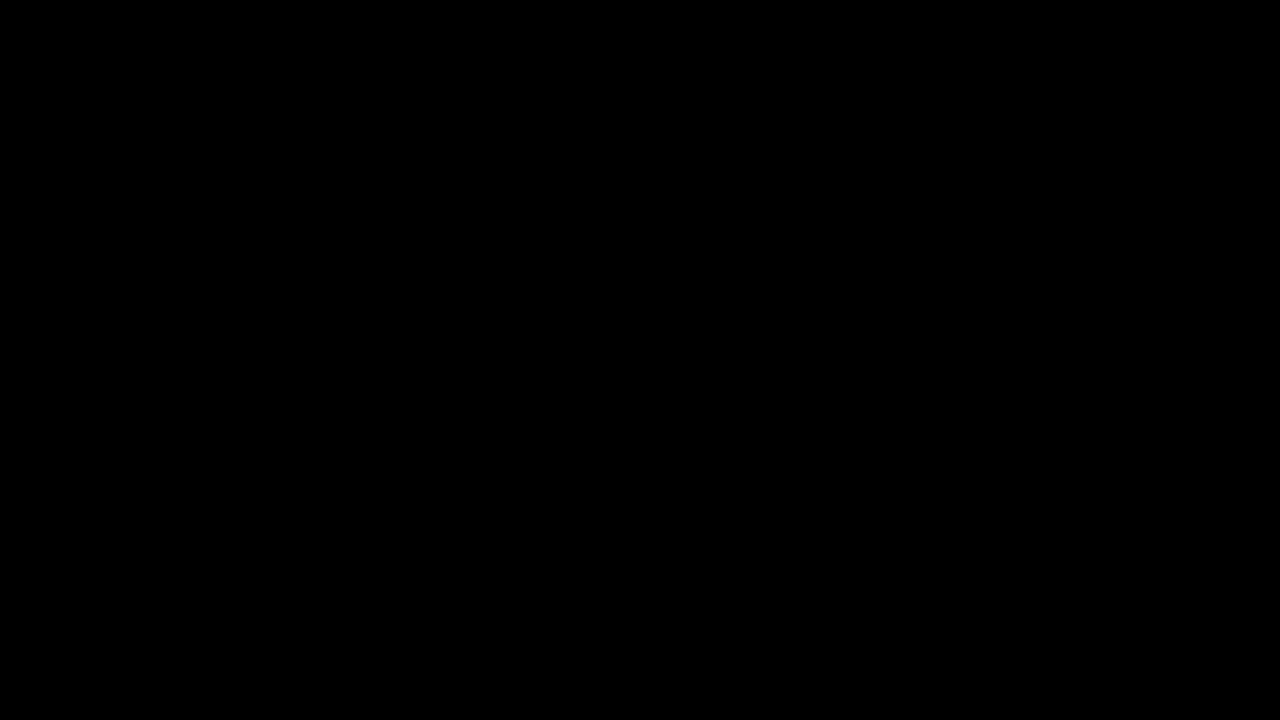